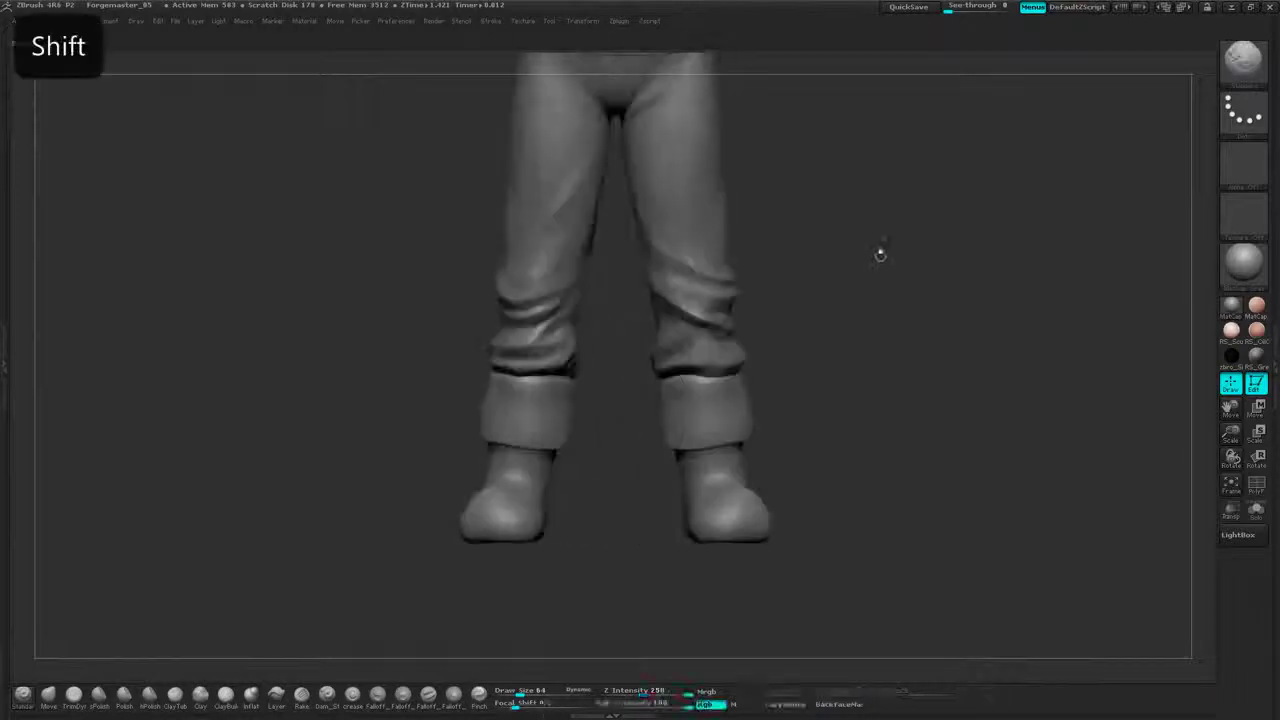
- Make the boots' Feet subtool active and isolate it with Solo mode
left_click_drag(915, 110, 920, 481, "alt")
left_click_drag(880, 585, 892, 315, "alt")
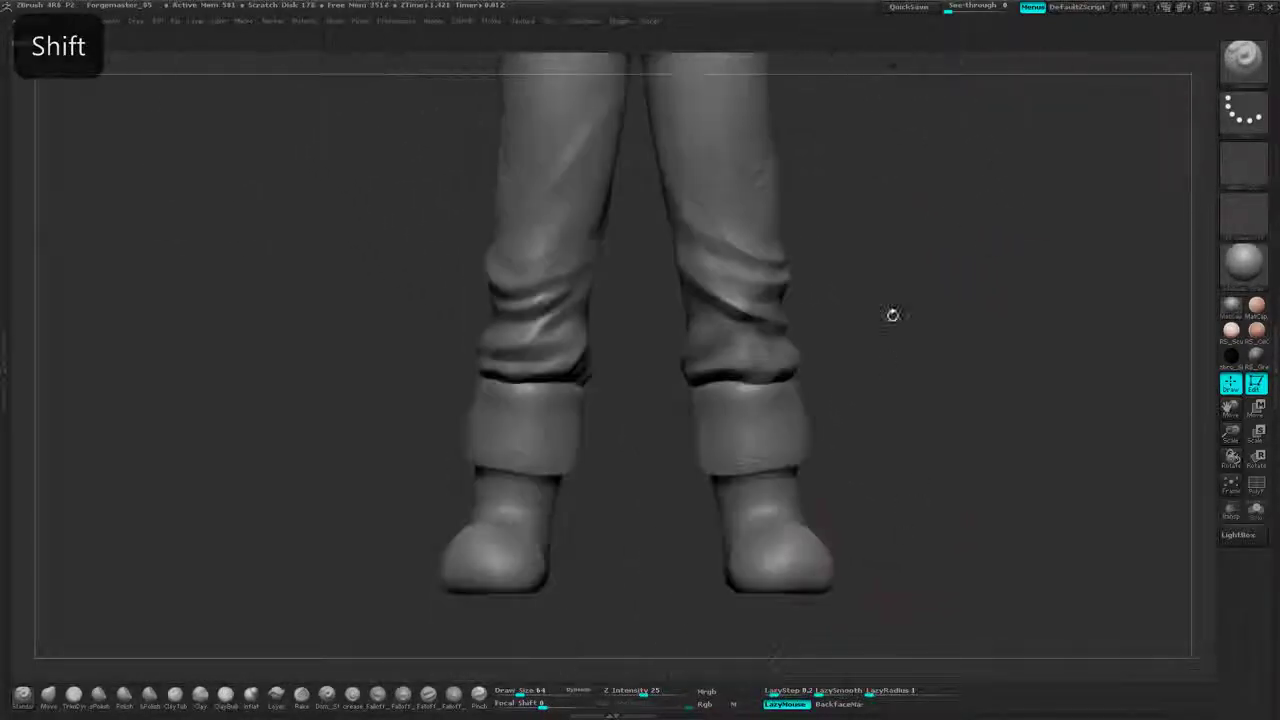
left_click_drag(893, 390, 911, 180, "alt")
left_click_drag(905, 349, 885, 273, "alt")
left_click_drag(885, 273, 857, 271)
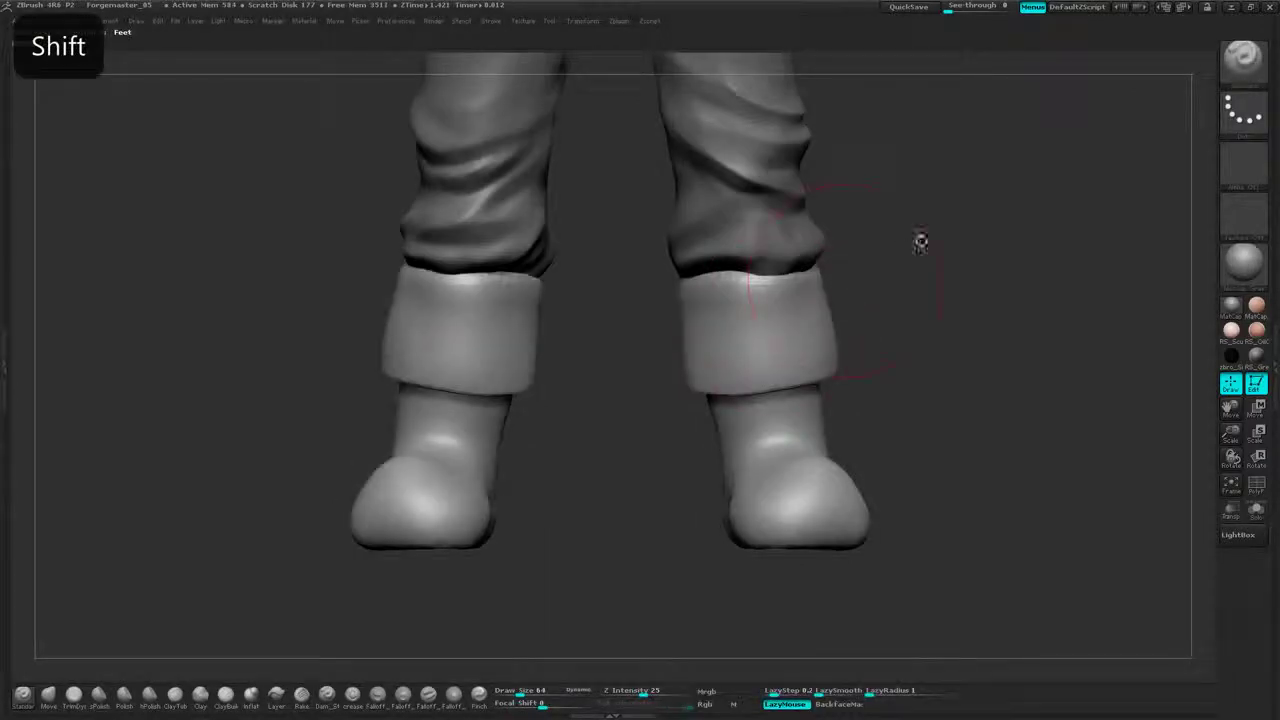
mouse_move(920, 240)
left_mouse_down()
mouse_move(940, 266)
mouse_move(930, 253)
left_mouse_up()
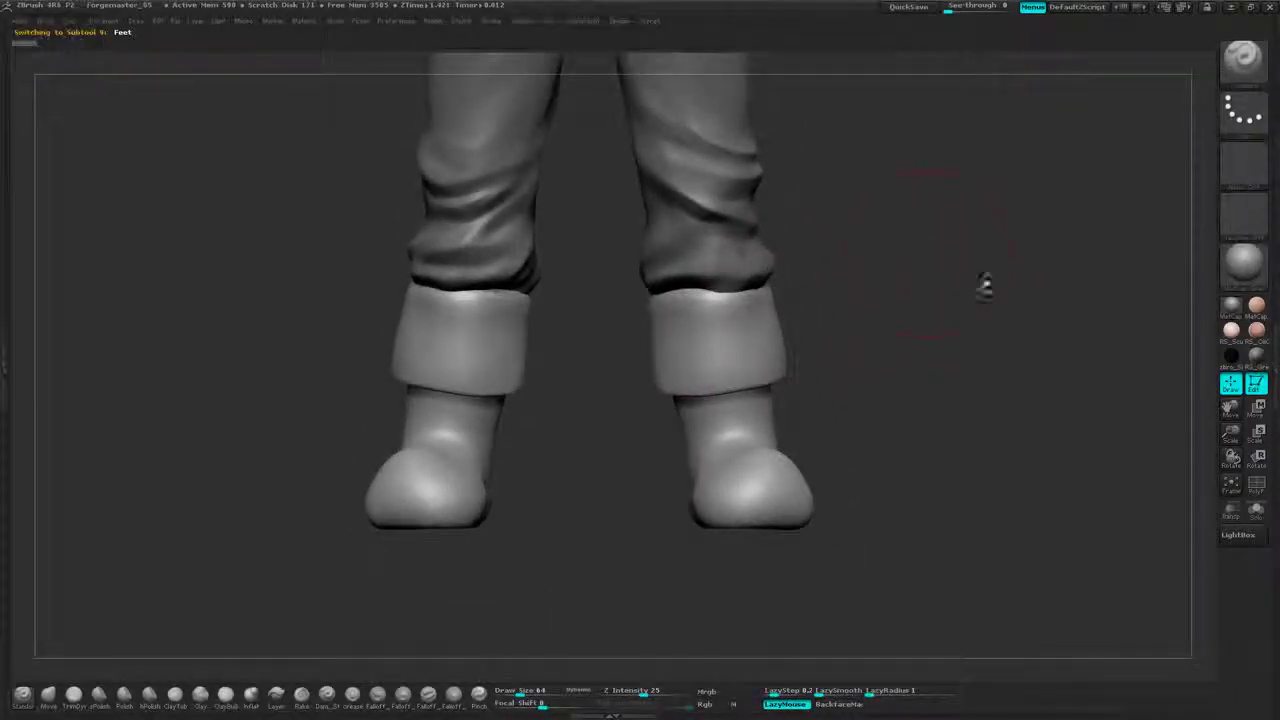
left_click_drag(905, 200, 950, 330)
left_click_drag(950, 330, 918, 230)
left_click_drag(918, 230, 829, 504, "alt")
left_click_drag(834, 665, 926, 289, "alt")
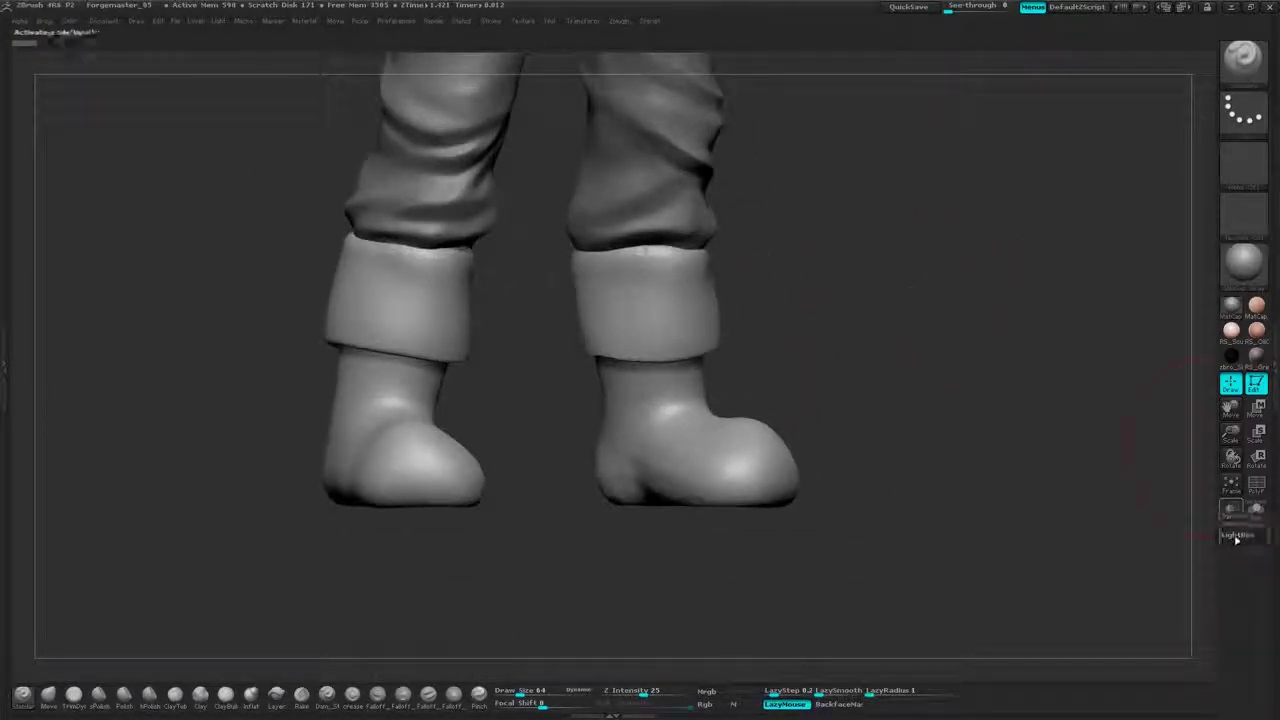
mouse_move(823, 334)
left_mouse_down("alt")
mouse_move(877, 249)
mouse_move(894, 294)
mouse_move(963, 217)
mouse_move(996, 240)
mouse_move(915, 235)
mouse_move(930, 315)
left_mouse_up("alt")
left_click(1253, 508)
left_click_drag(931, 234, 926, 464, "alt")
mouse_move(926, 464)
left_mouse_down()
mouse_move(990, 490)
mouse_move(911, 294)
mouse_move(1092, 279)
left_mouse_up()
- Open the ZRemesher settings in the Geometry options for the isolated boots
left_click(1273, 385)
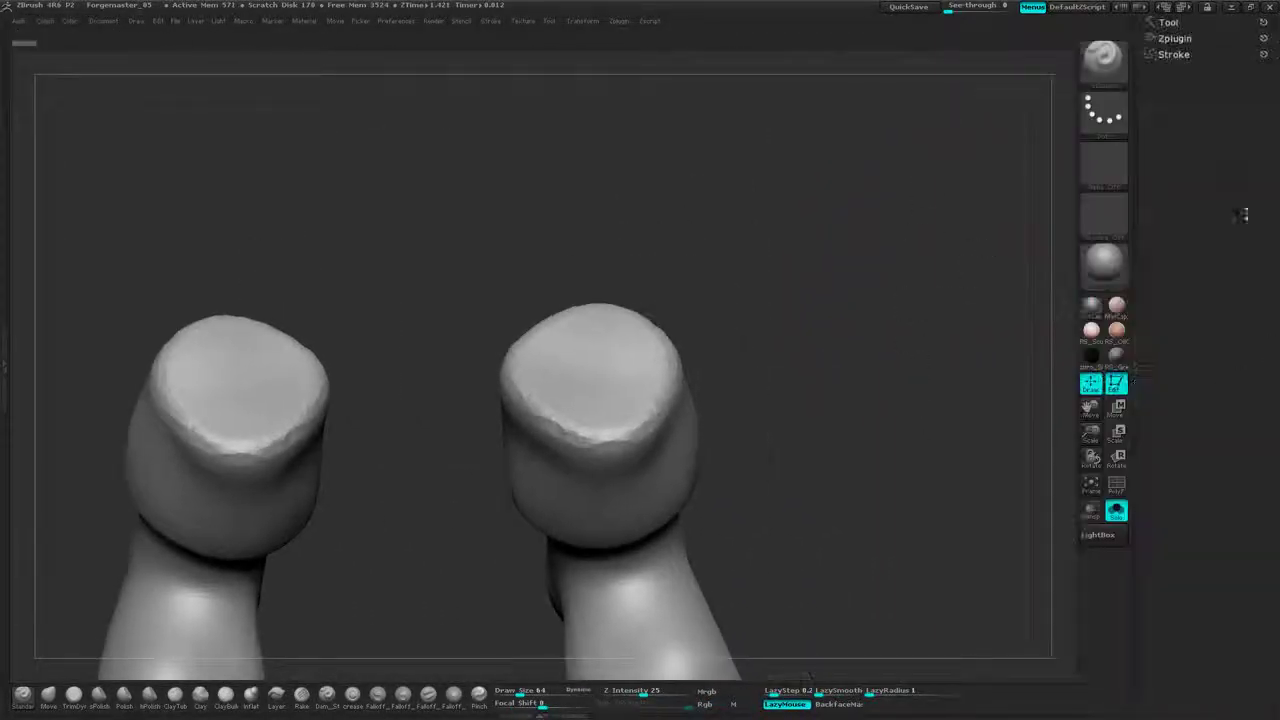
left_click(1168, 22)
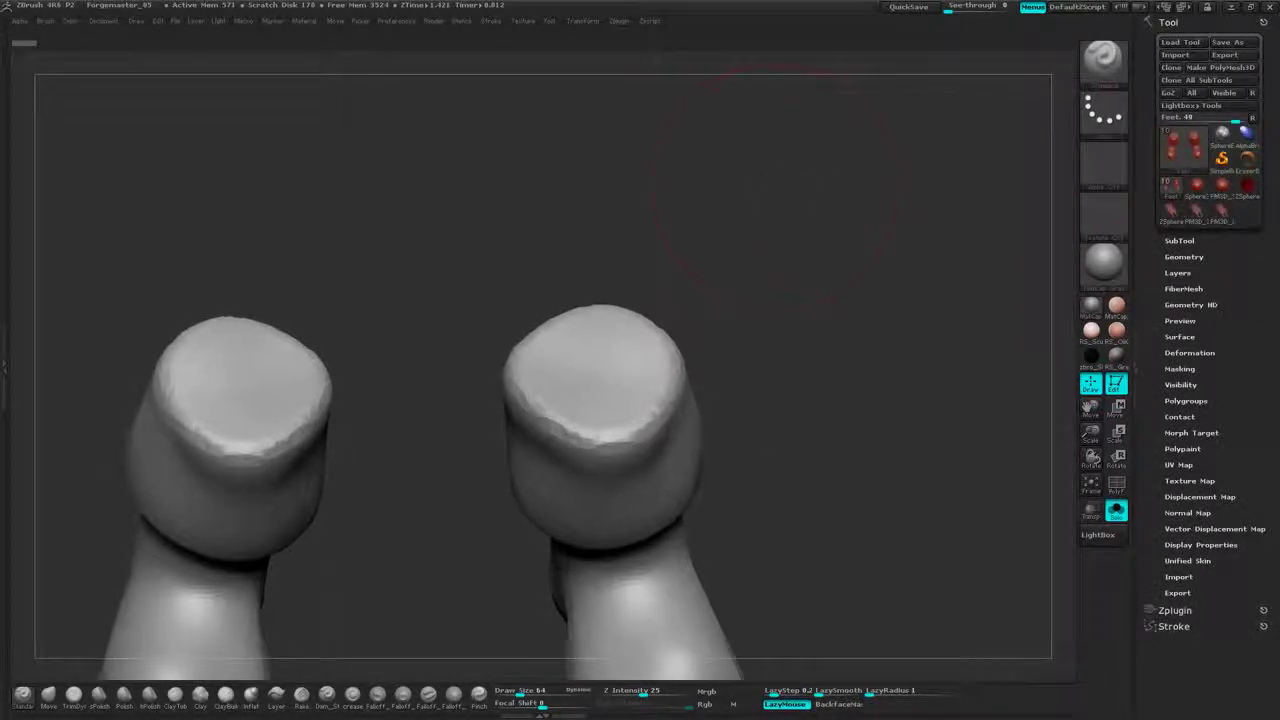
left_click_drag(771, 191, 803, 183)
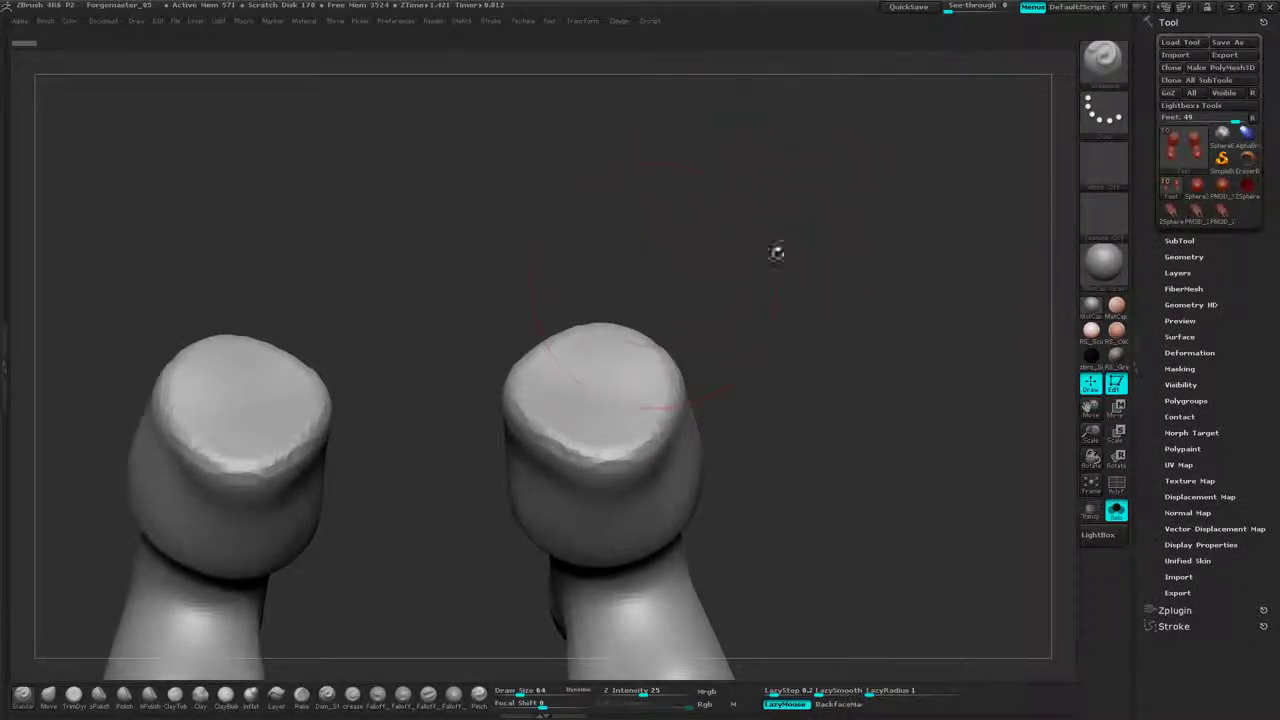
left_click_drag(776, 252, 802, 420)
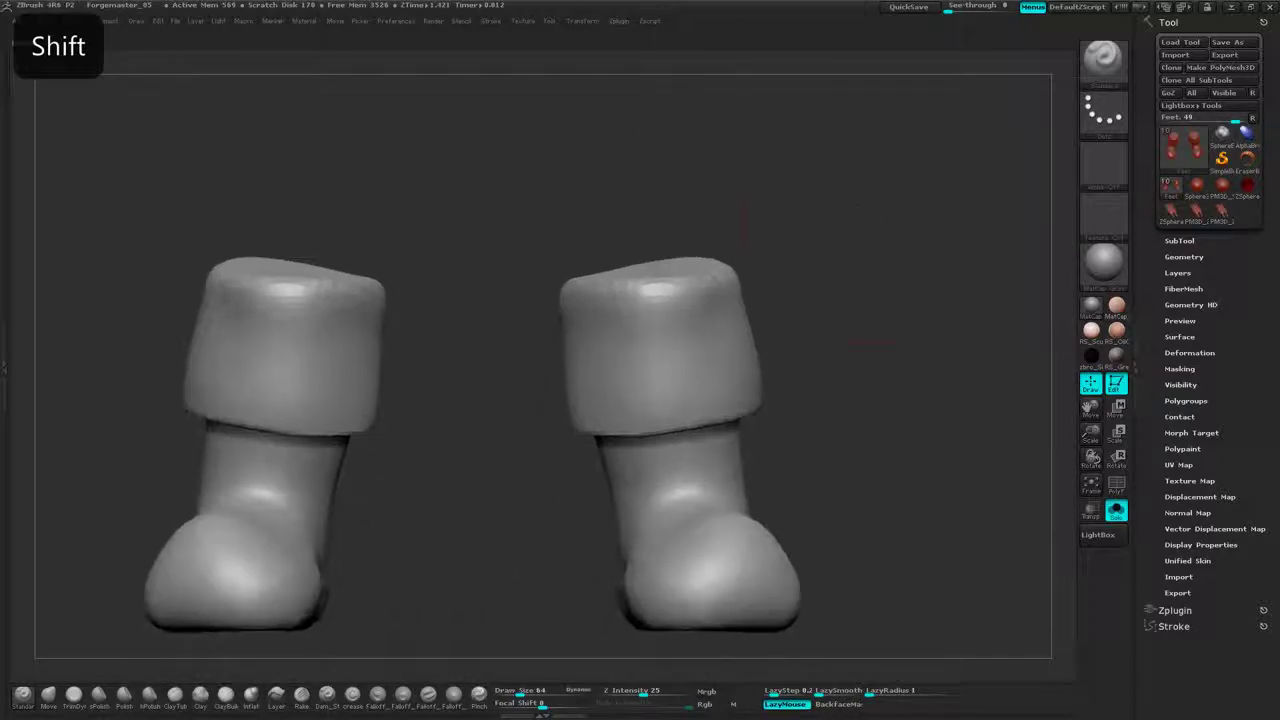
left_click_drag(897, 266, 868, 214, "alt")
left_click_drag(820, 150, 1031, 207)
left_click(1186, 257)
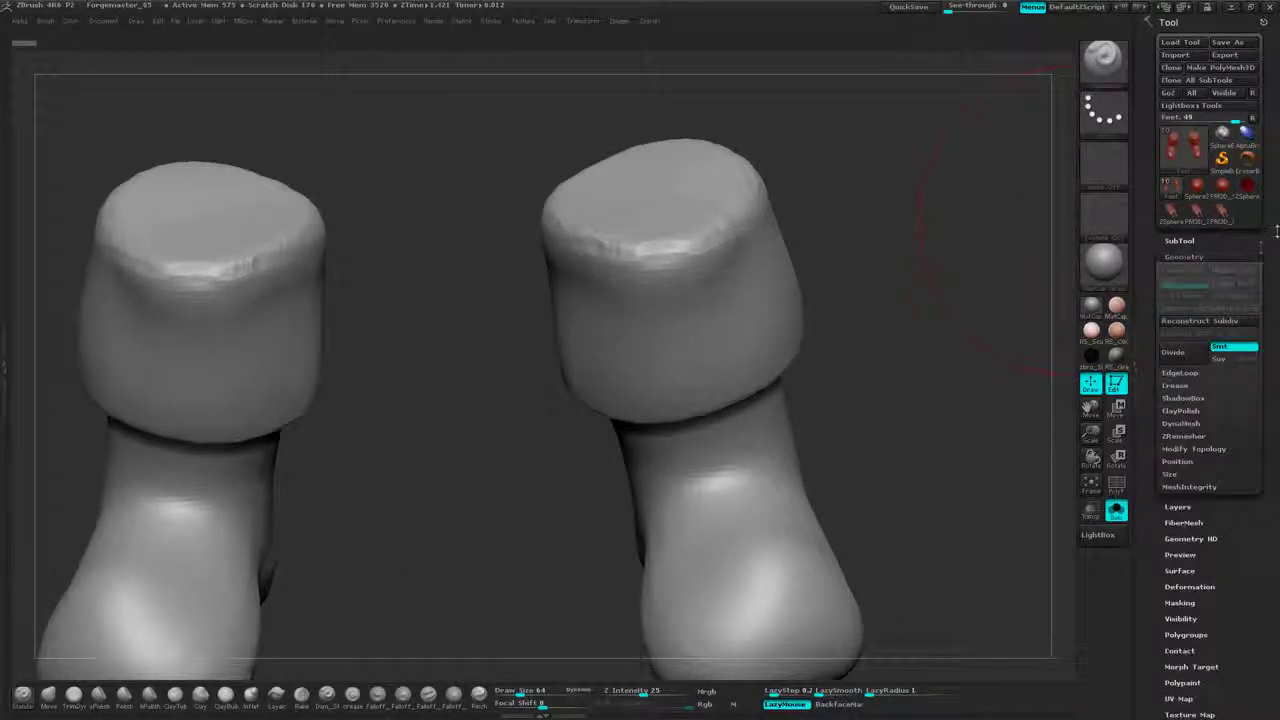
left_click(1185, 366)
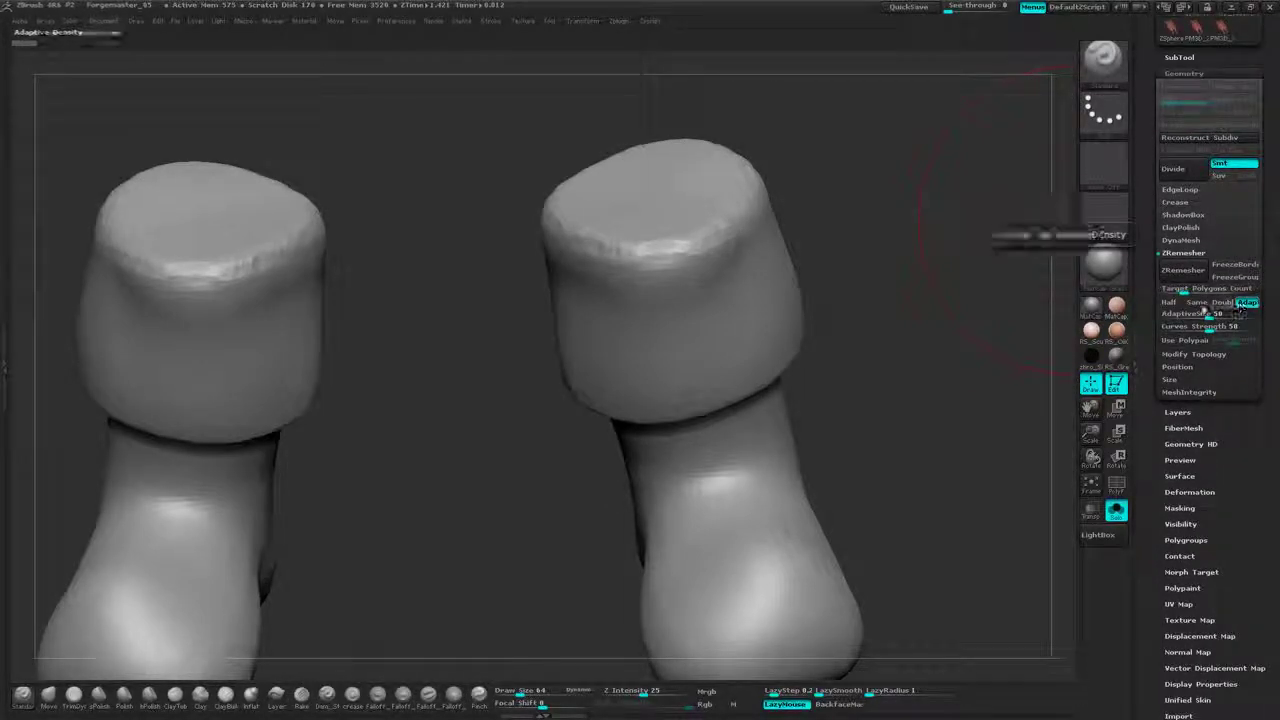
- Examine the cuffs, ankles and toes of the boots from several angles
left_click_drag(889, 222, 880, 240)
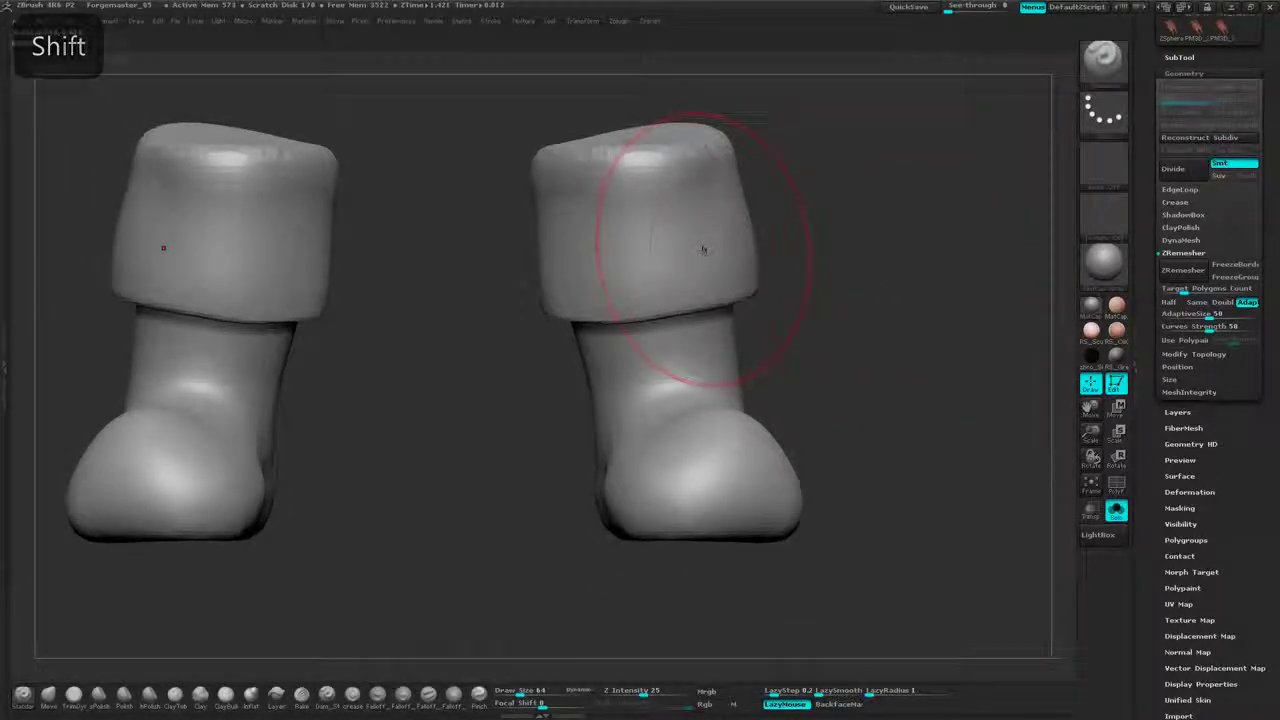
left_click_drag(800, 206, 920, 200)
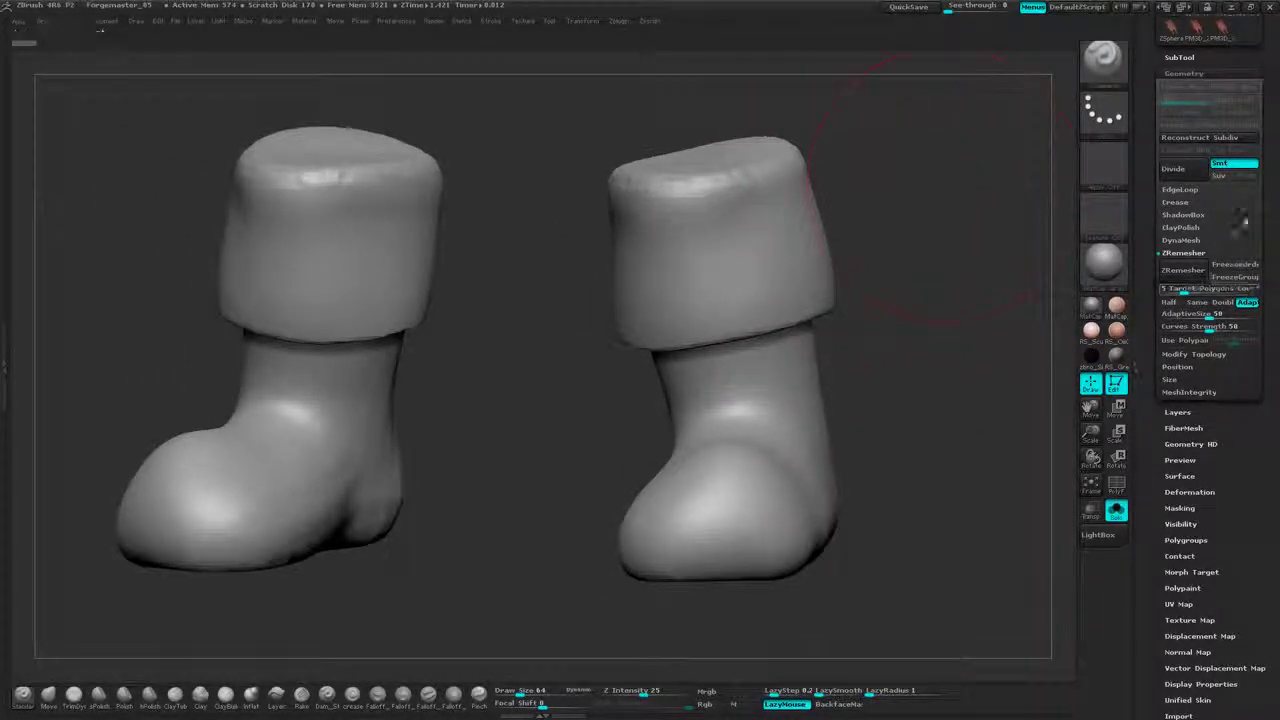
left_click_drag(1269, 267, 1271, 257)
left_click_drag(910, 230, 934, 204)
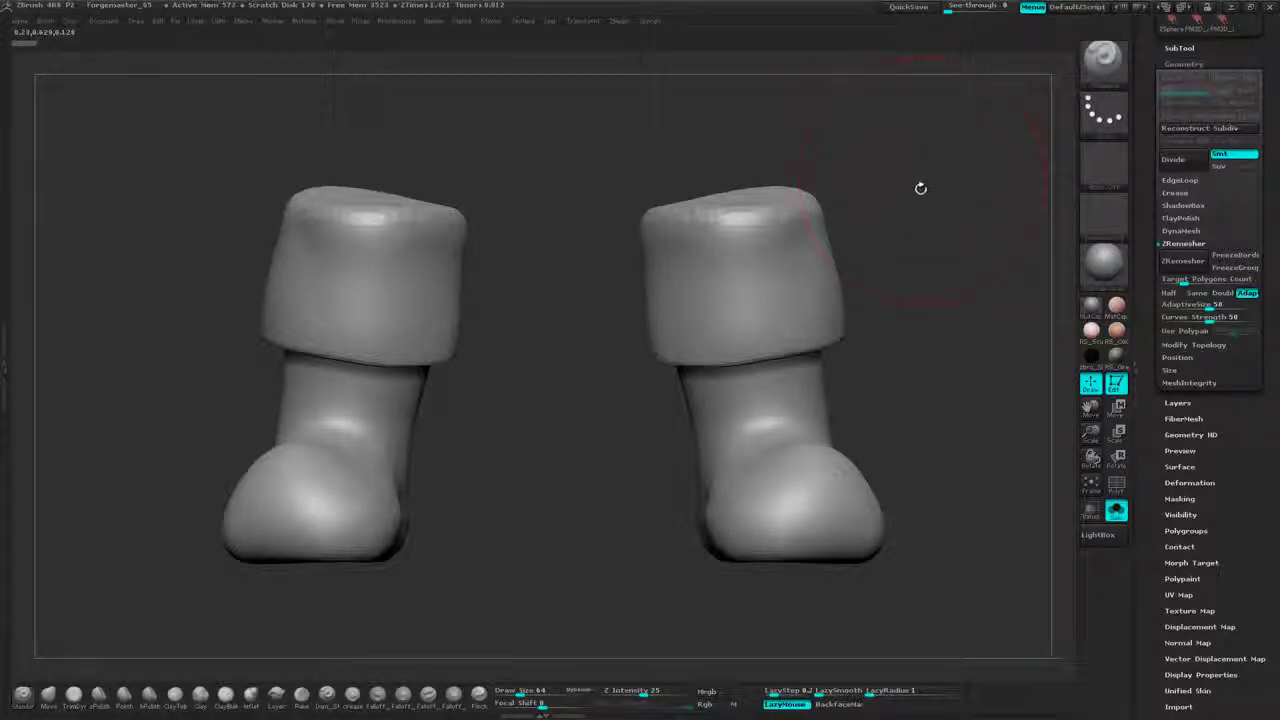
left_click_drag(920, 188, 932, 263)
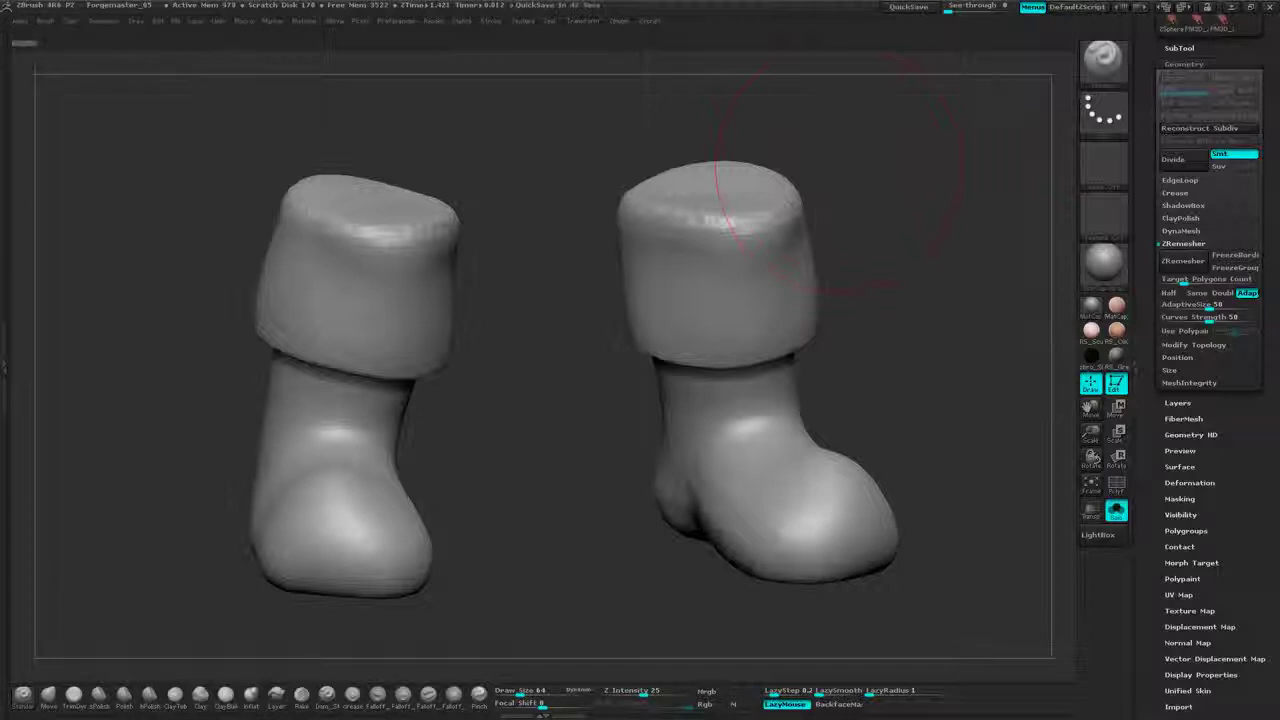
mouse_move(877, 180)
left_mouse_down()
mouse_move(917, 177)
mouse_move(866, 234)
mouse_move(897, 222)
mouse_move(887, 160)
mouse_move(914, 186)
mouse_move(995, 190)
mouse_move(891, 178)
mouse_move(888, 222)
left_mouse_up()
left_click_drag(1271, 182, 1258, 149)
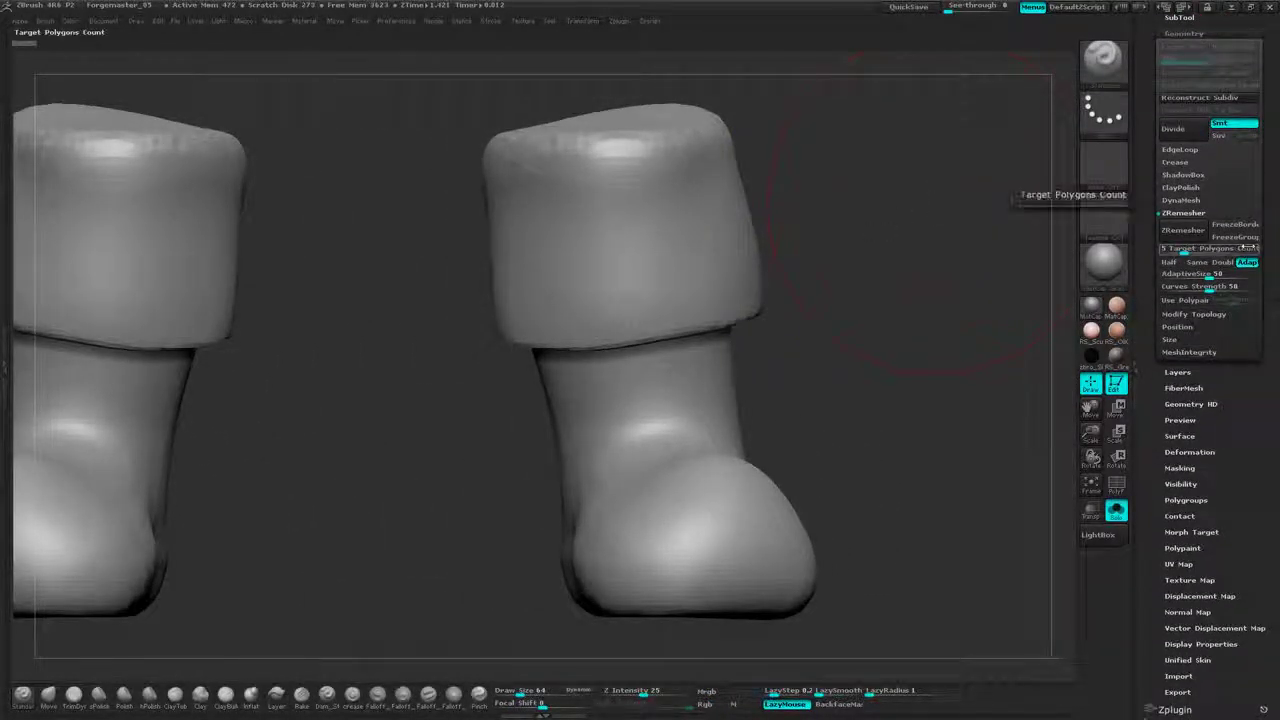
left_click_drag(835, 289, 858, 289, "alt")
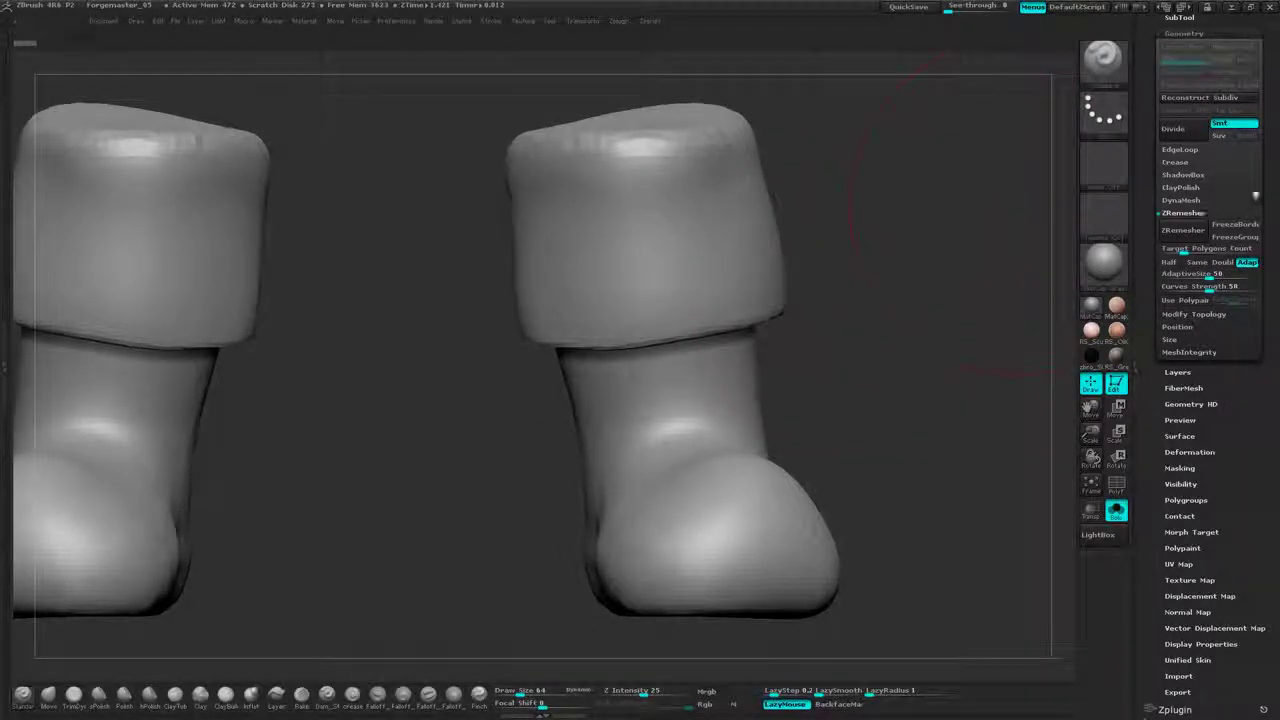
- Remesh the boots with ZRemesher, using a target polygon count of 10 and adaptive density turned off
left_click_drag(1256, 196, 1257, 179)
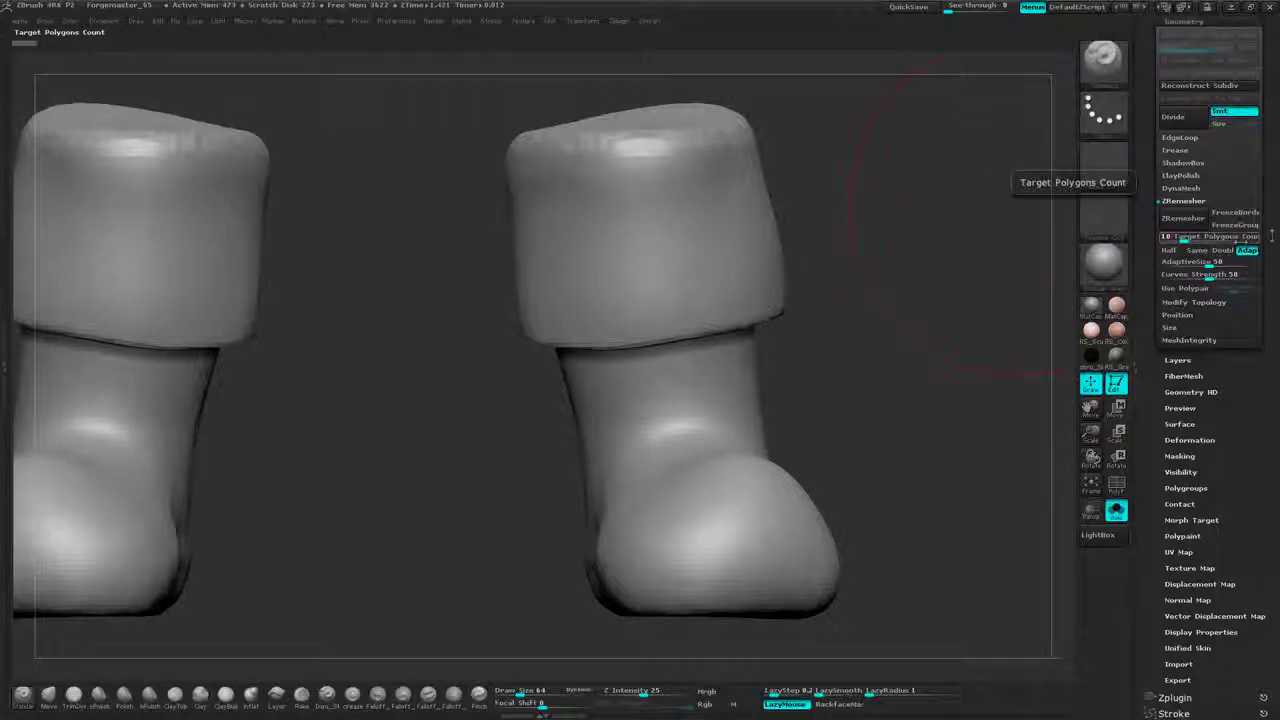
left_click_drag(1272, 236, 1225, 233)
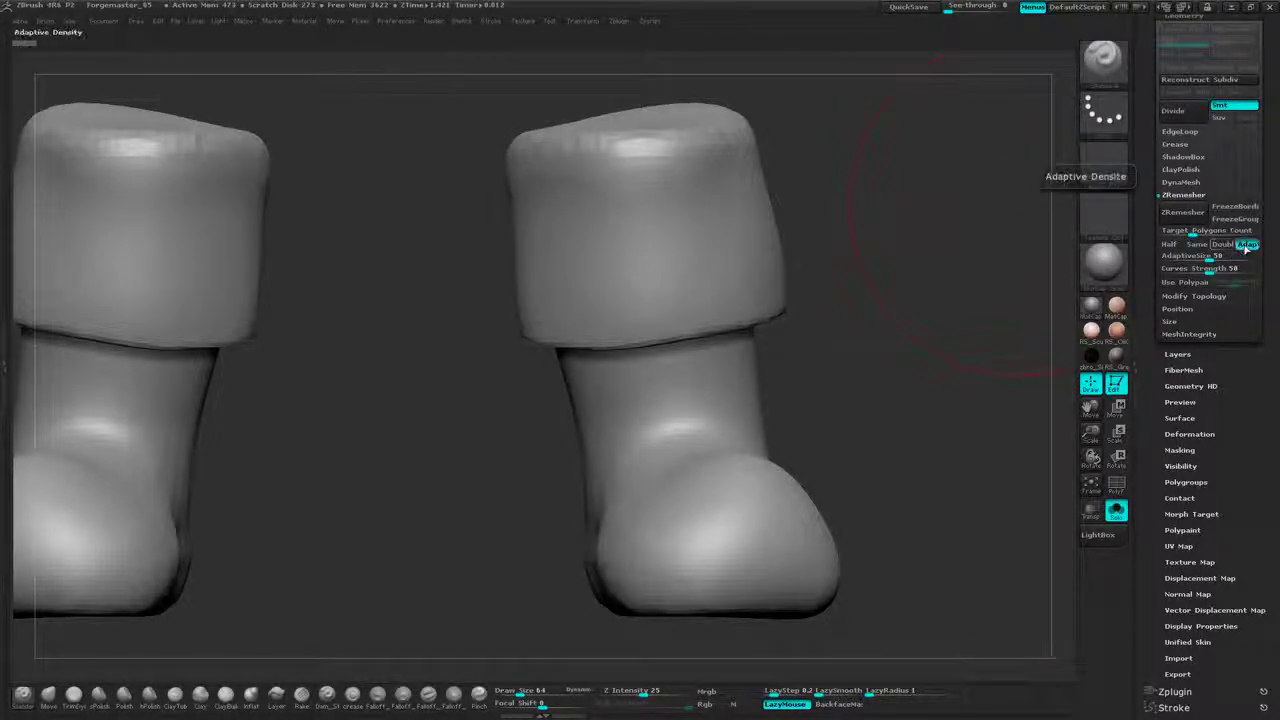
left_click_drag(1275, 221, 1275, 218)
left_click_drag(879, 336, 936, 321)
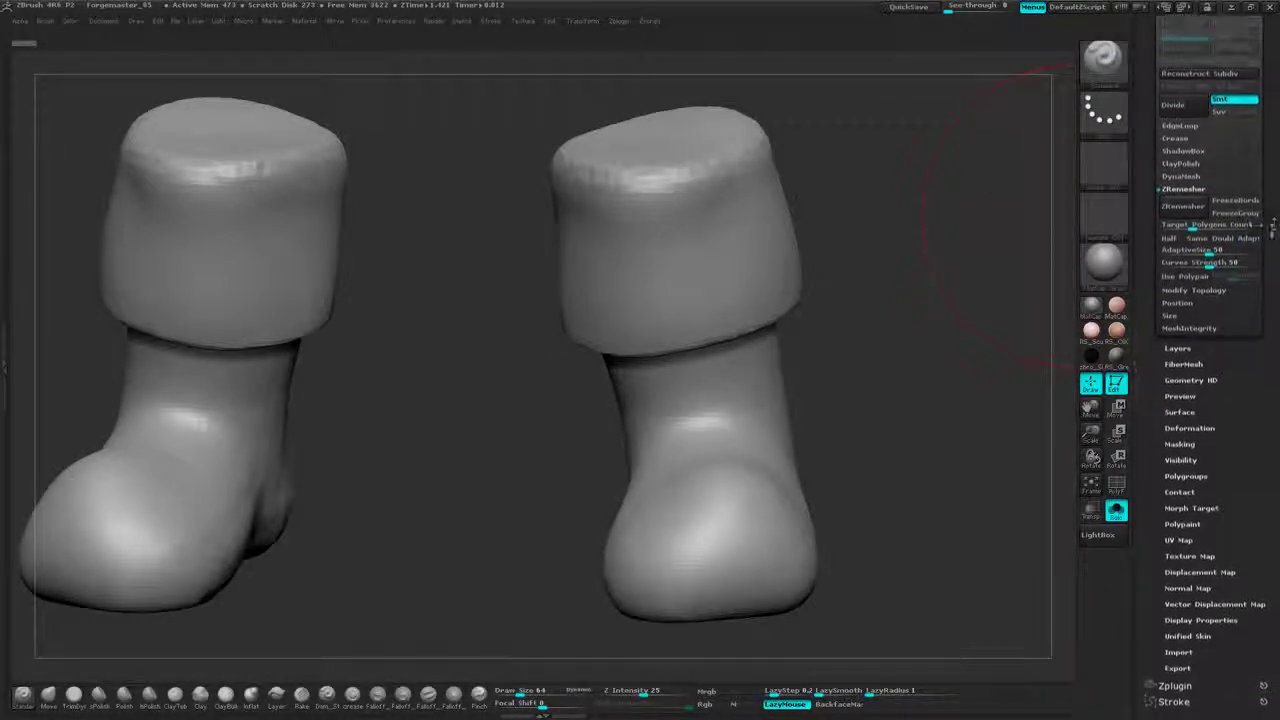
left_click_drag(977, 290, 978, 345)
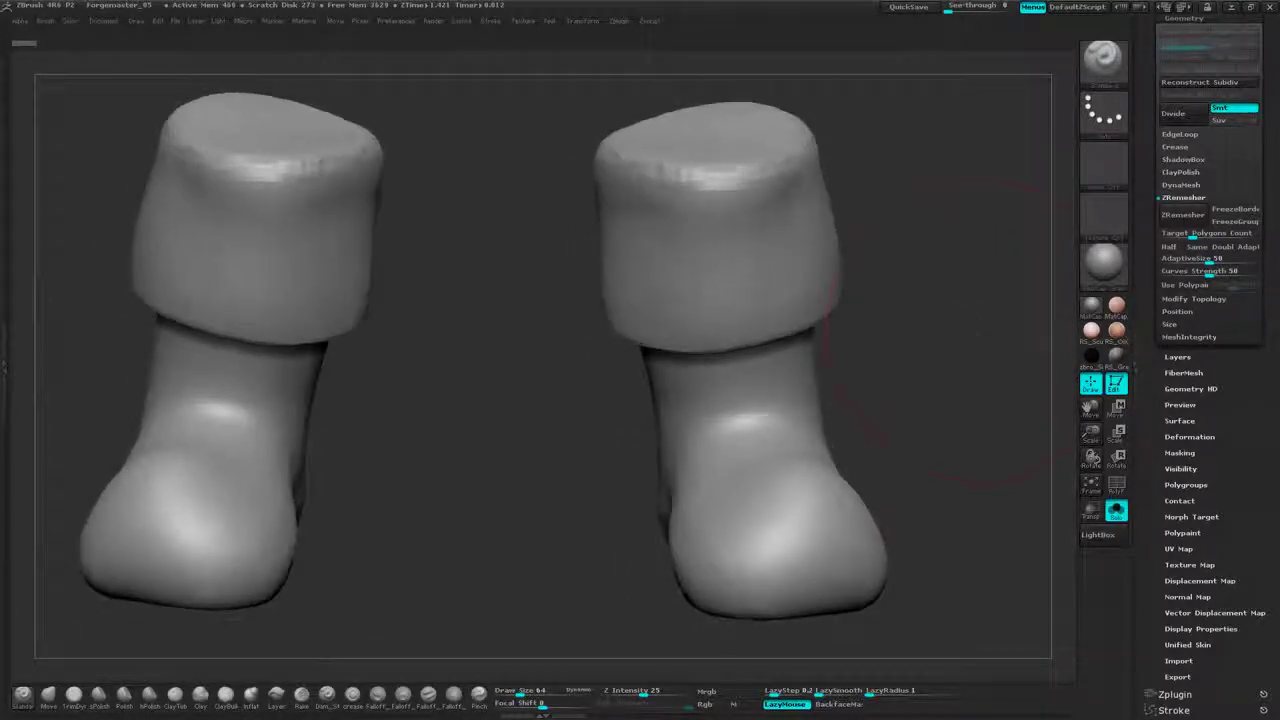
left_click_drag(1270, 231, 1269, 249)
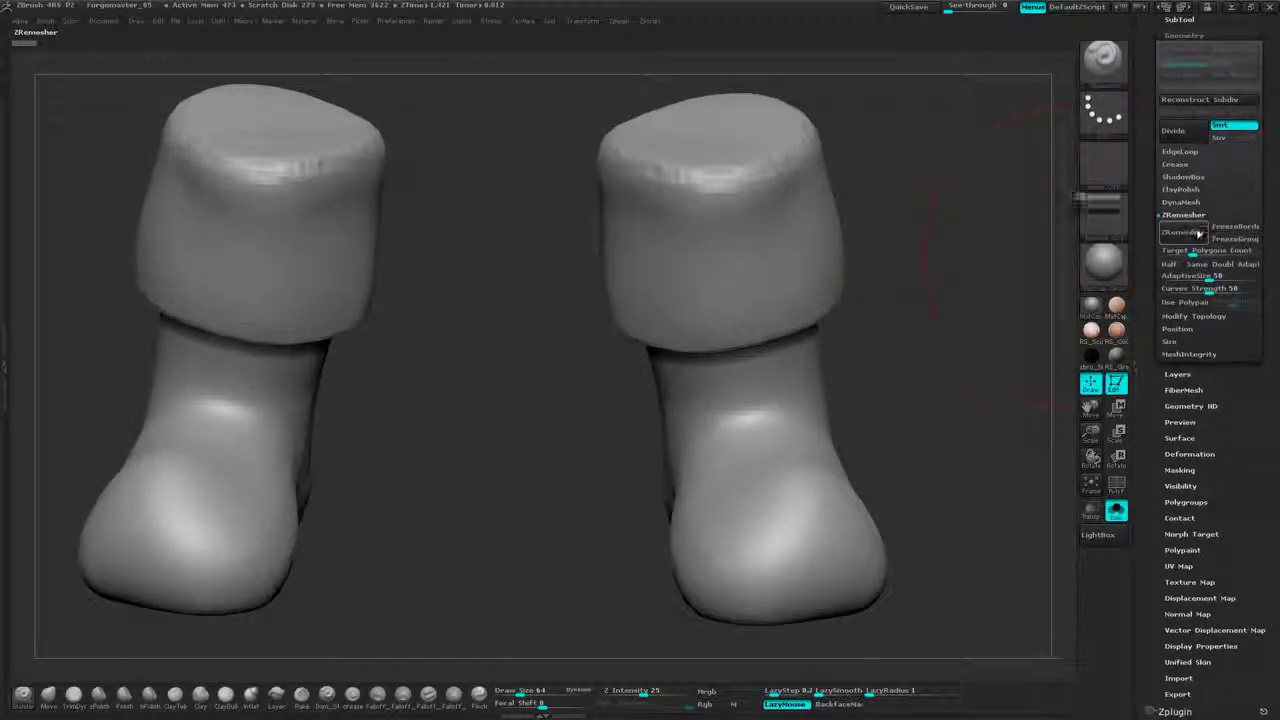
left_click(1184, 232)
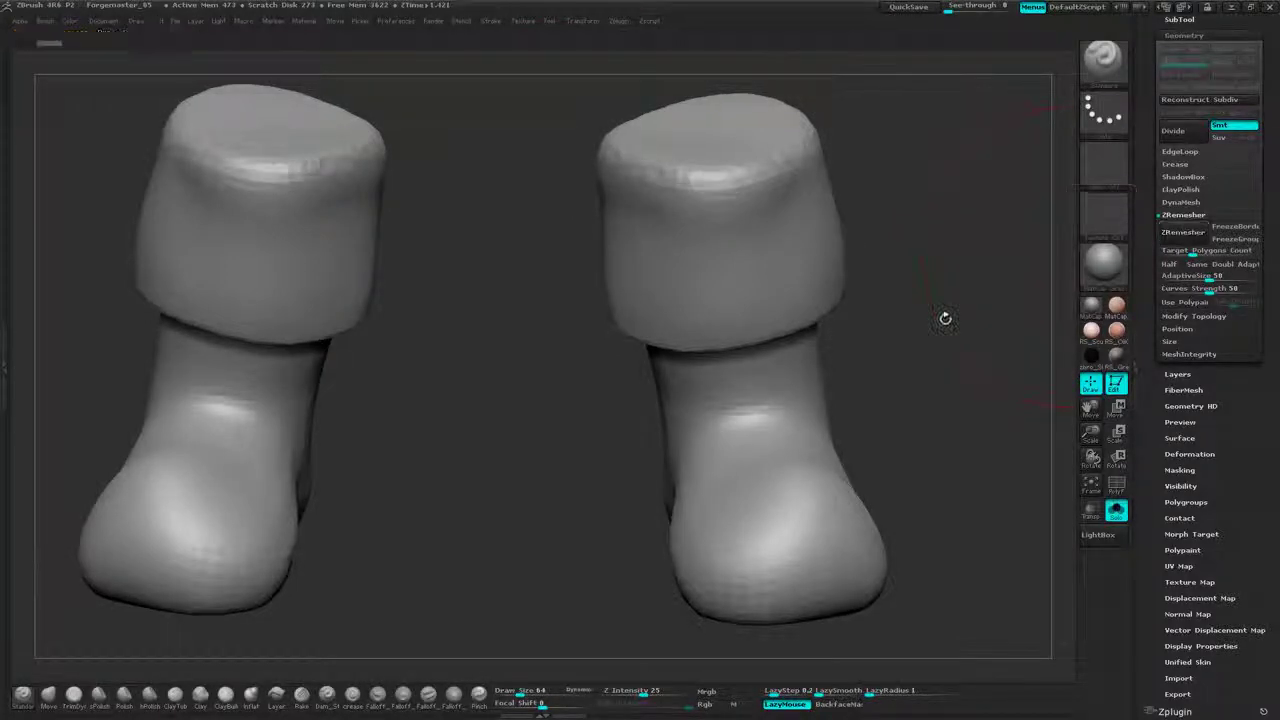
- Show the polygon wireframe and examine the remeshed topology on the sides, soles and fronts of the boots
mouse_move(942, 333)
left_mouse_down()
mouse_move(943, 312)
mouse_move(950, 348)
mouse_move(905, 342)
mouse_move(925, 348)
left_mouse_up()
left_click(1116, 488)
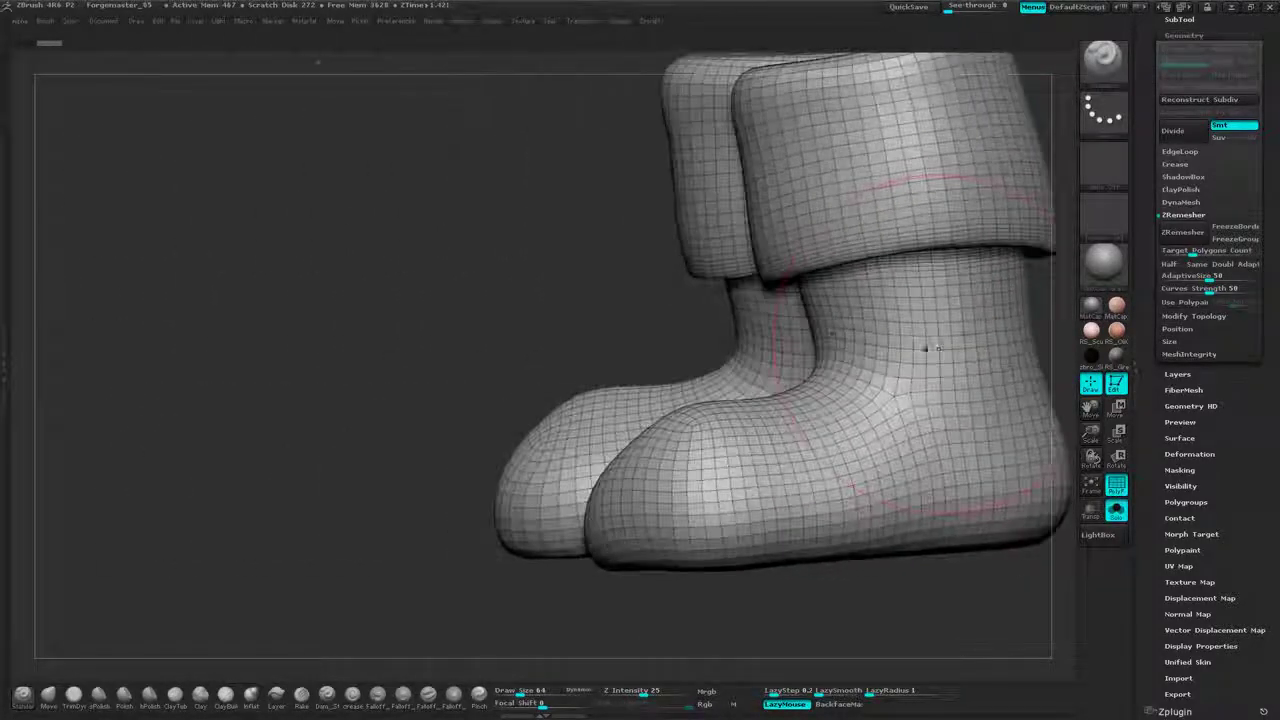
left_click_drag(1060, 343, 982, 302, "alt")
left_click_drag(1008, 420, 960, 330, "alt")
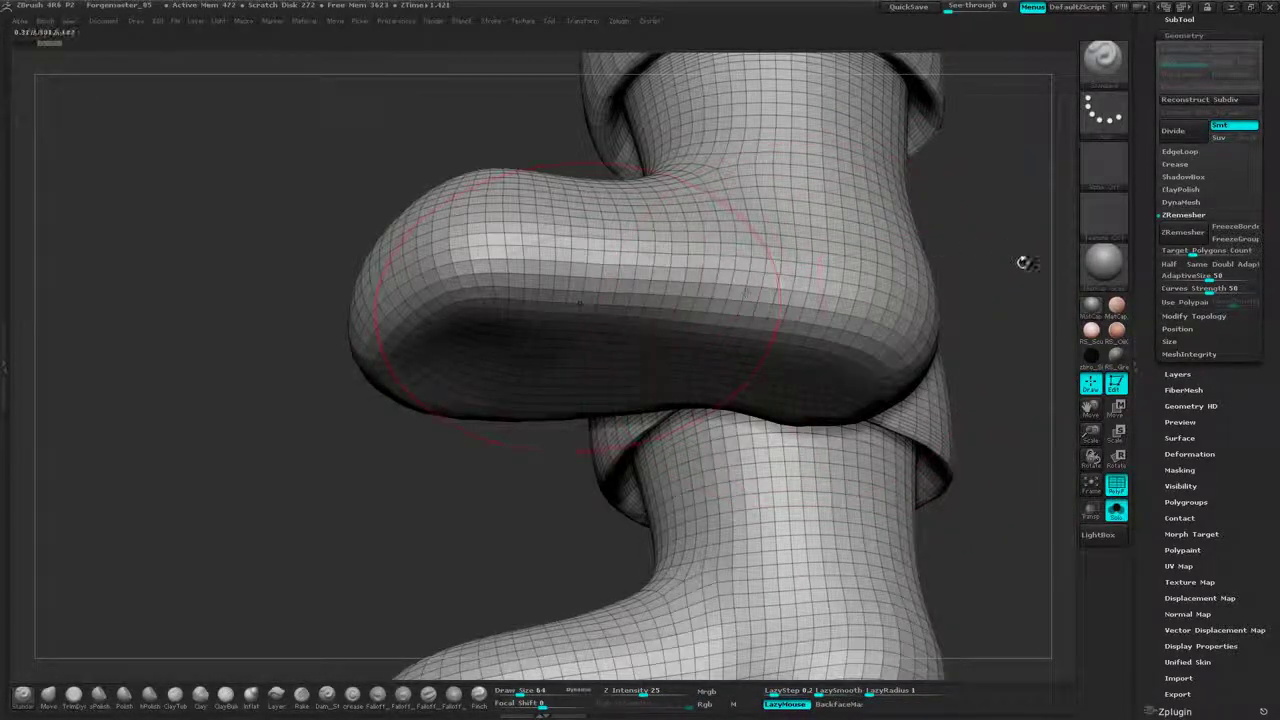
left_click_drag(1025, 263, 1005, 160)
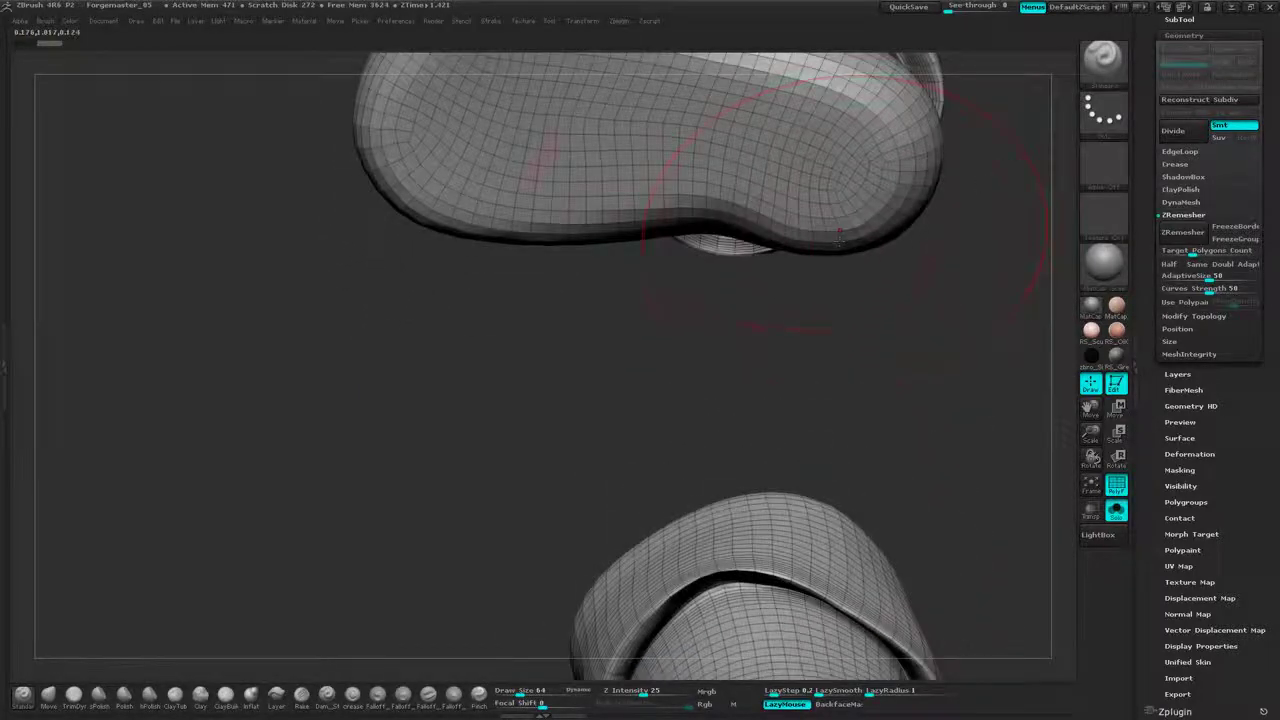
left_click_drag(964, 296, 926, 272)
left_click_drag(872, 318, 868, 352)
left_click_drag(779, 381, 616, 385, "alt")
left_click_drag(974, 391, 892, 335, "alt")
left_click_drag(918, 500, 968, 324)
- Check the polygon count of the Feet subtool in the subtool list
scroll(1276, 190, "up", 10)
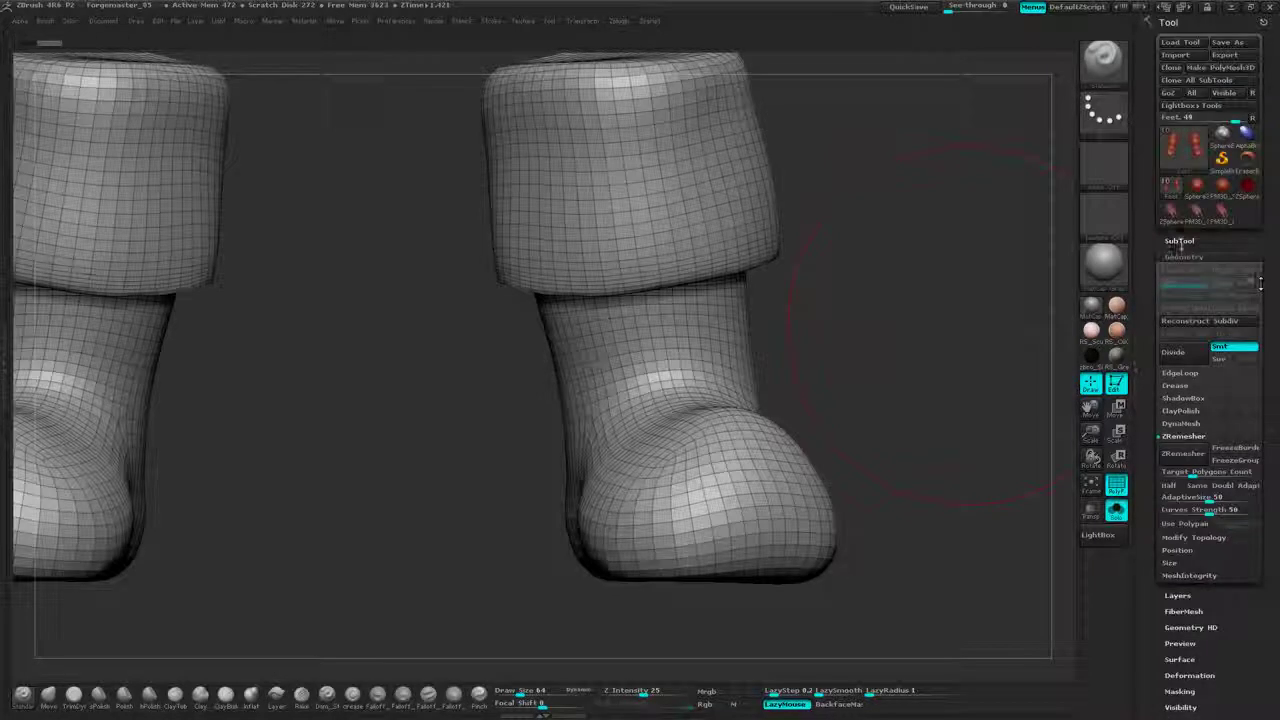
scroll(1272, 200, "down", 2)
mouse_move(1187, 312)
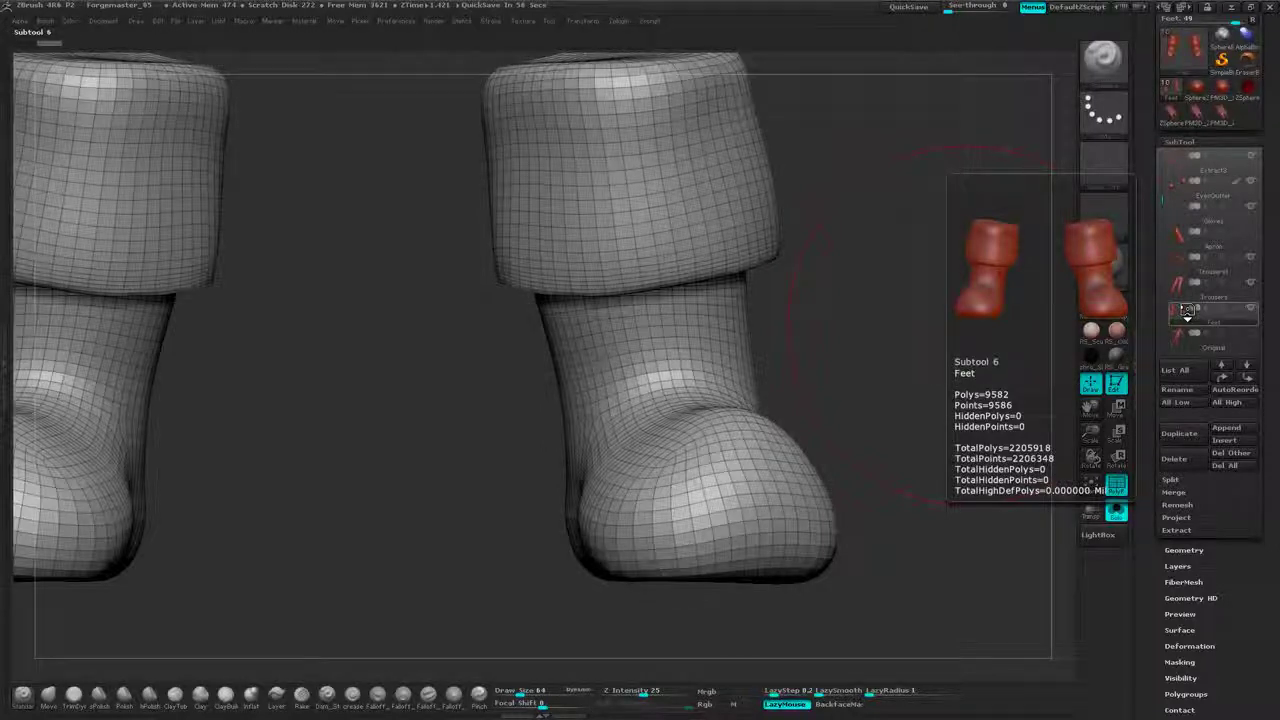
left_click_drag(865, 268, 875, 232)
scroll(1272, 213, "down", 5)
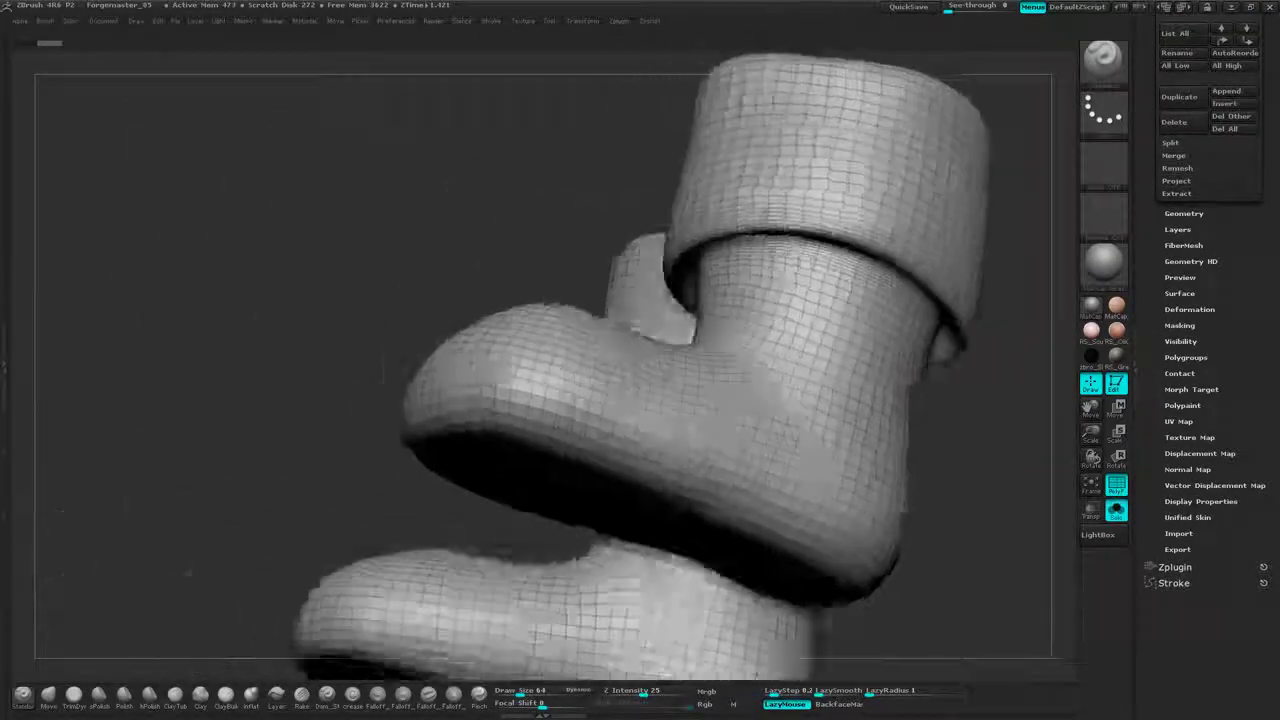
- Undo the ZRemesher operation on the boots and hide the polygon wireframe
mouse_move(640, 220)
left_mouse_down()
mouse_move(660, 275)
mouse_move(765, 310)
mouse_move(893, 319)
mouse_move(890, 266)
left_mouse_up()
left_click_drag(890, 266, 660, 298)
left_click_drag(1008, 298, 874, 297, "alt")
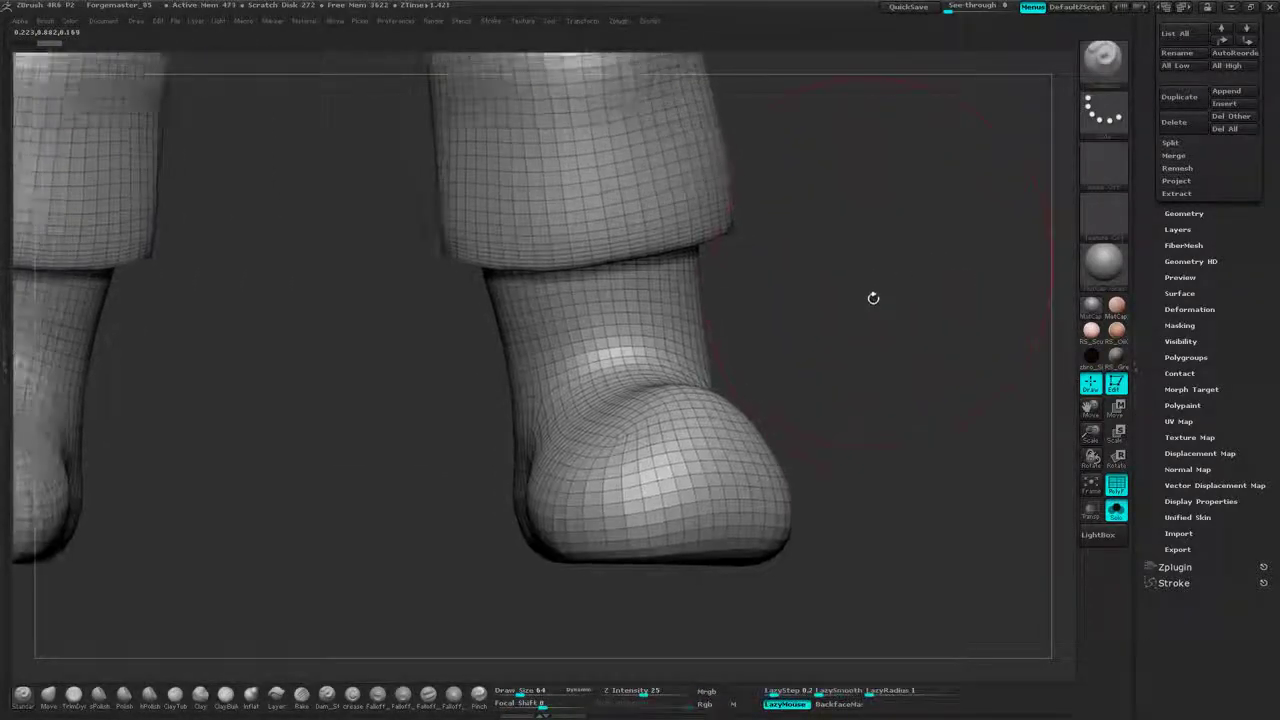
left_click_drag(1241, 257, 1241, 281)
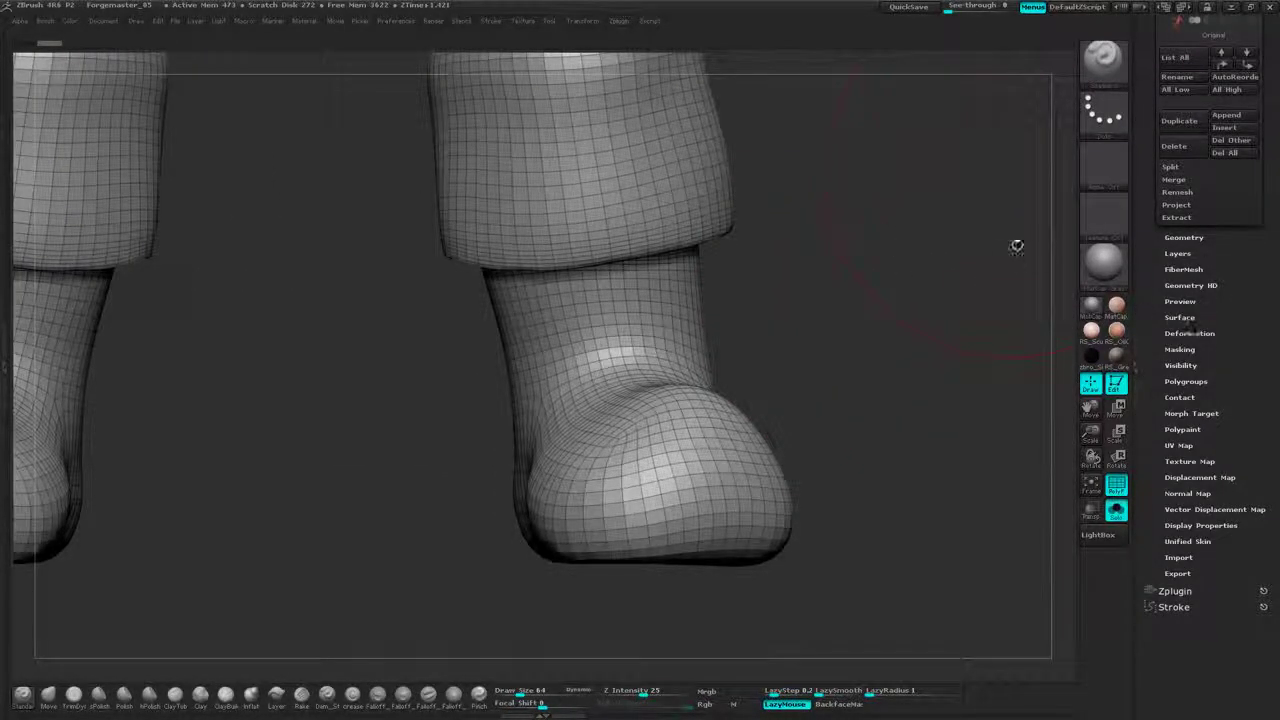
left_click_drag(950, 293, 940, 315)
key("d")
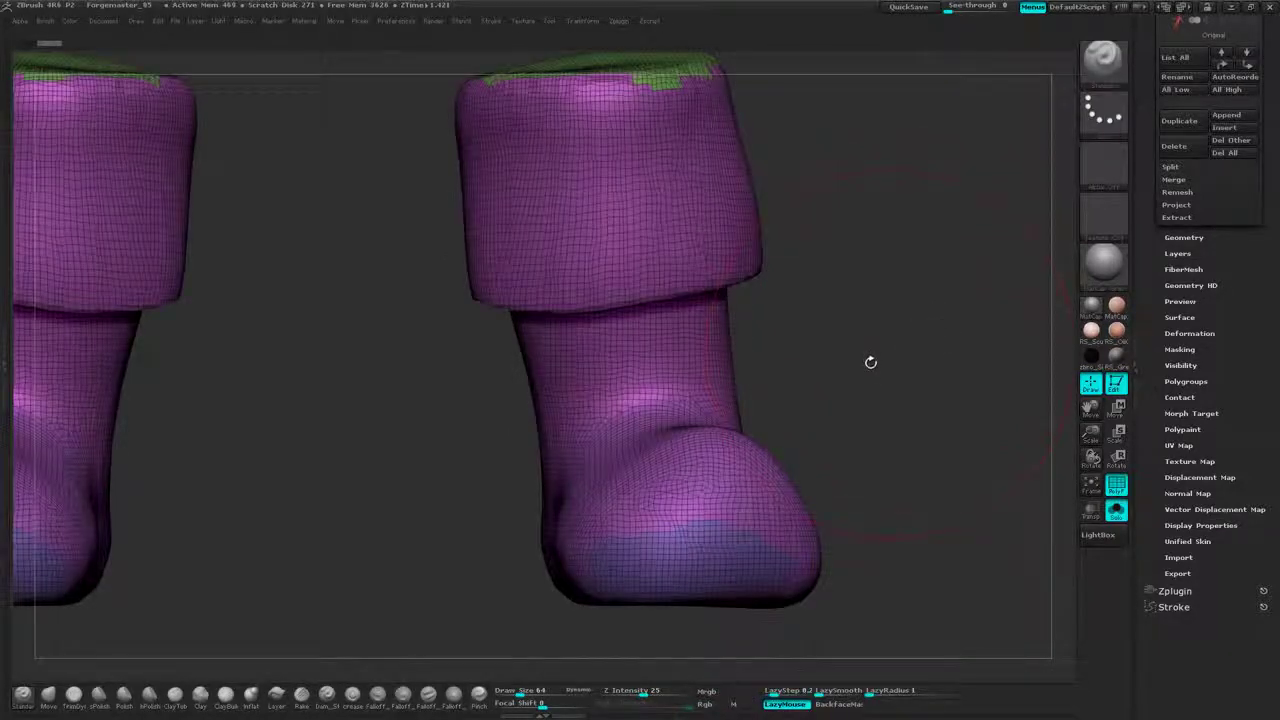
left_click_drag(869, 363, 935, 283)
left_click(1117, 487)
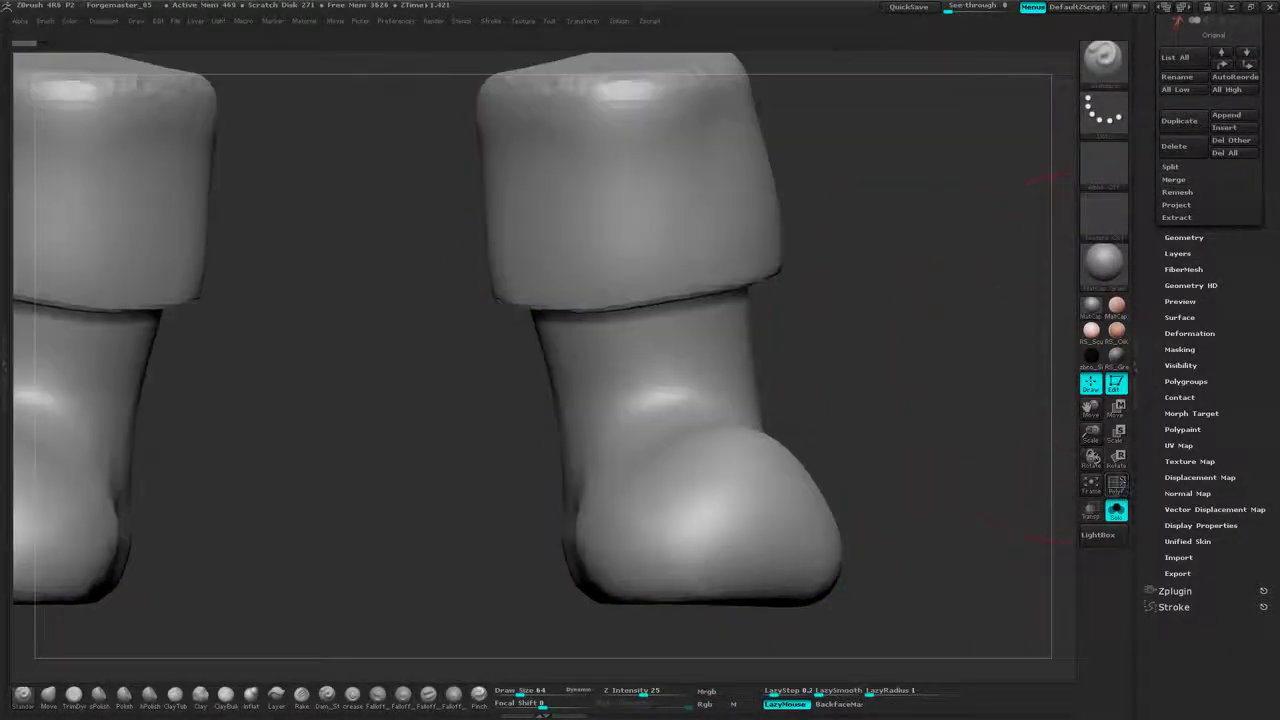
- Choose the ZRemesherGuides brush and set its draw size to 5
left_click_drag(985, 120, 988, 221)
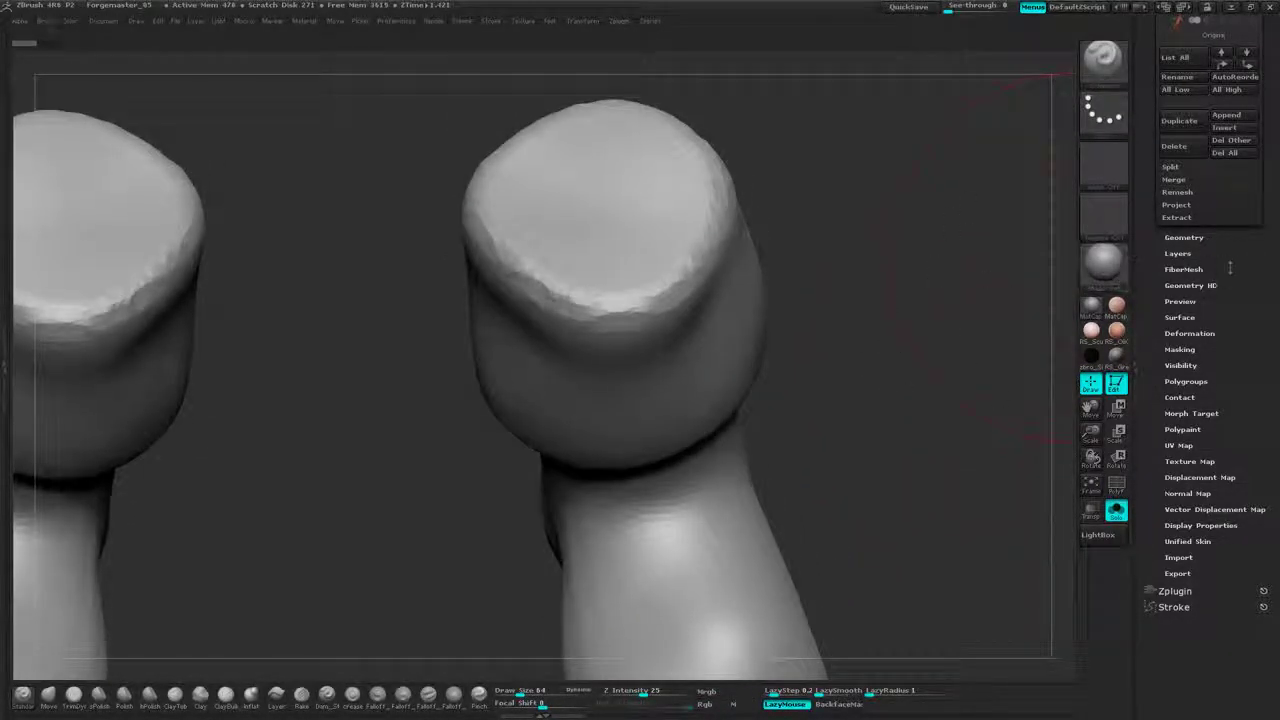
left_click_drag(1230, 267, 1230, 286)
left_click(1102, 60)
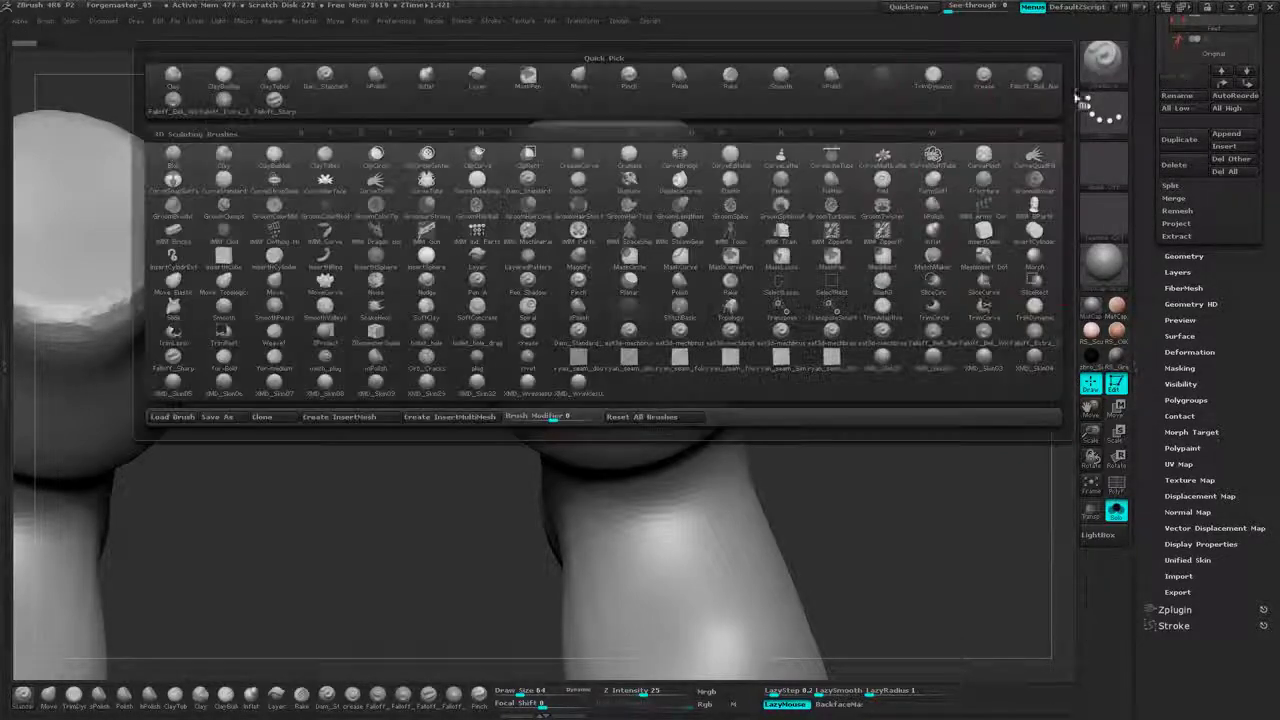
left_click(1106, 64)
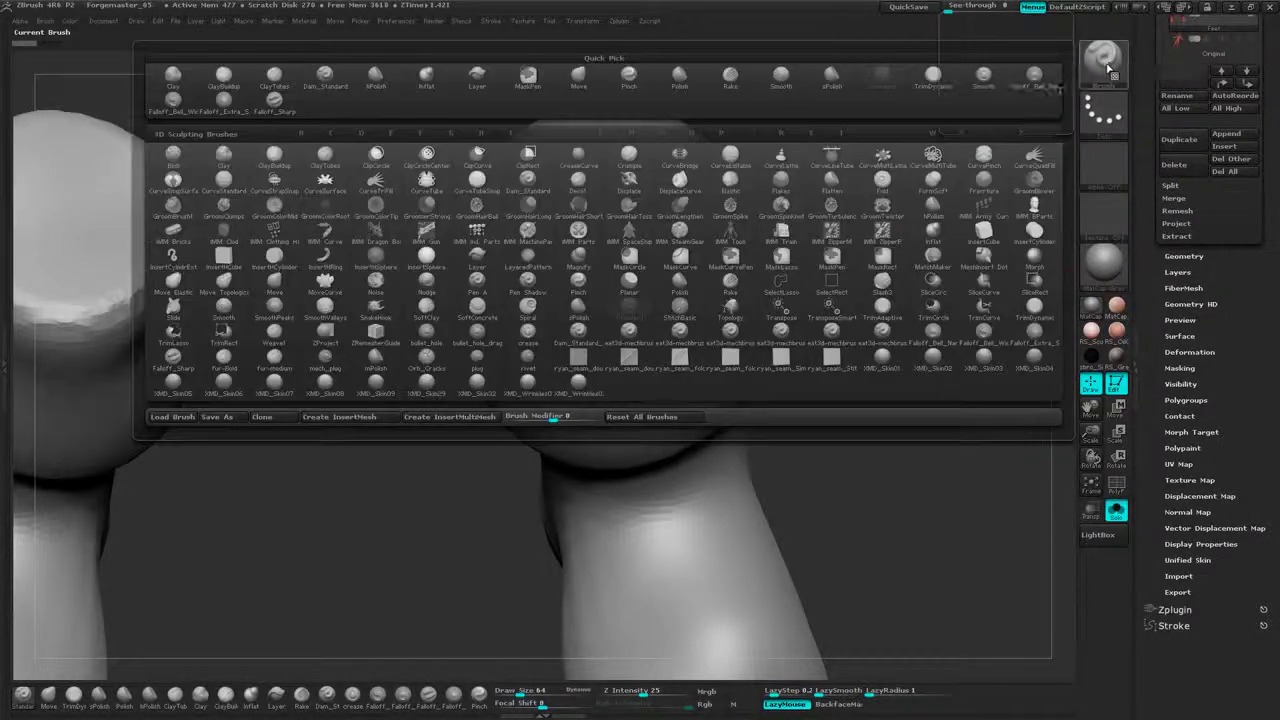
left_click(1020, 134)
left_click(378, 333)
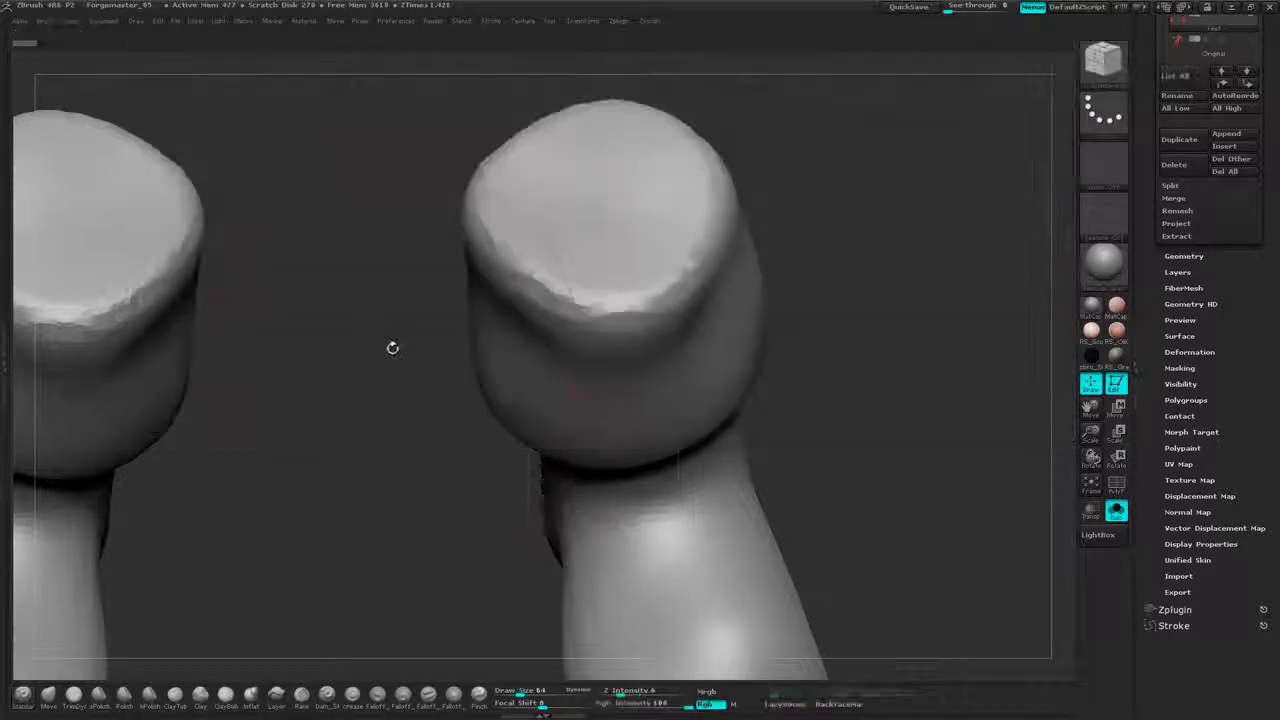
key("space")
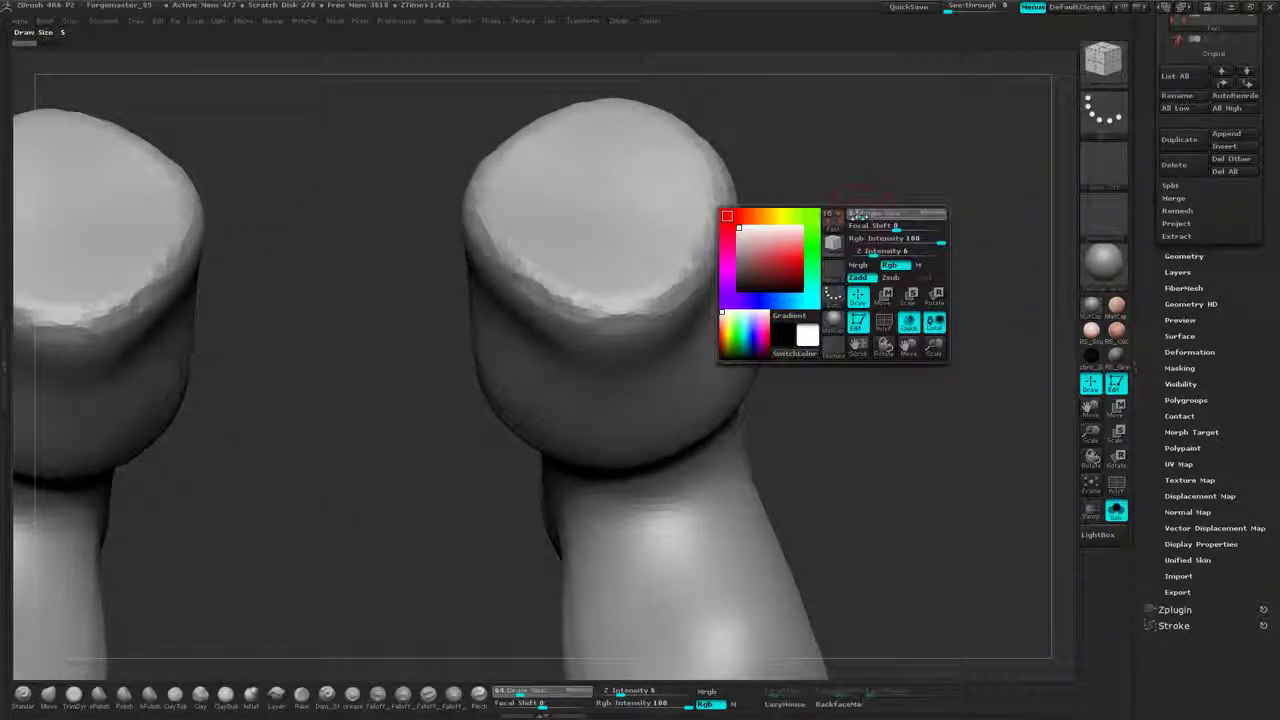
mouse_move(872, 184)
left_mouse_down()
mouse_move(874, 234)
mouse_move(793, 184)
mouse_move(860, 97)
mouse_move(822, 302)
mouse_move(894, 197)
mouse_move(887, 217)
left_mouse_up()
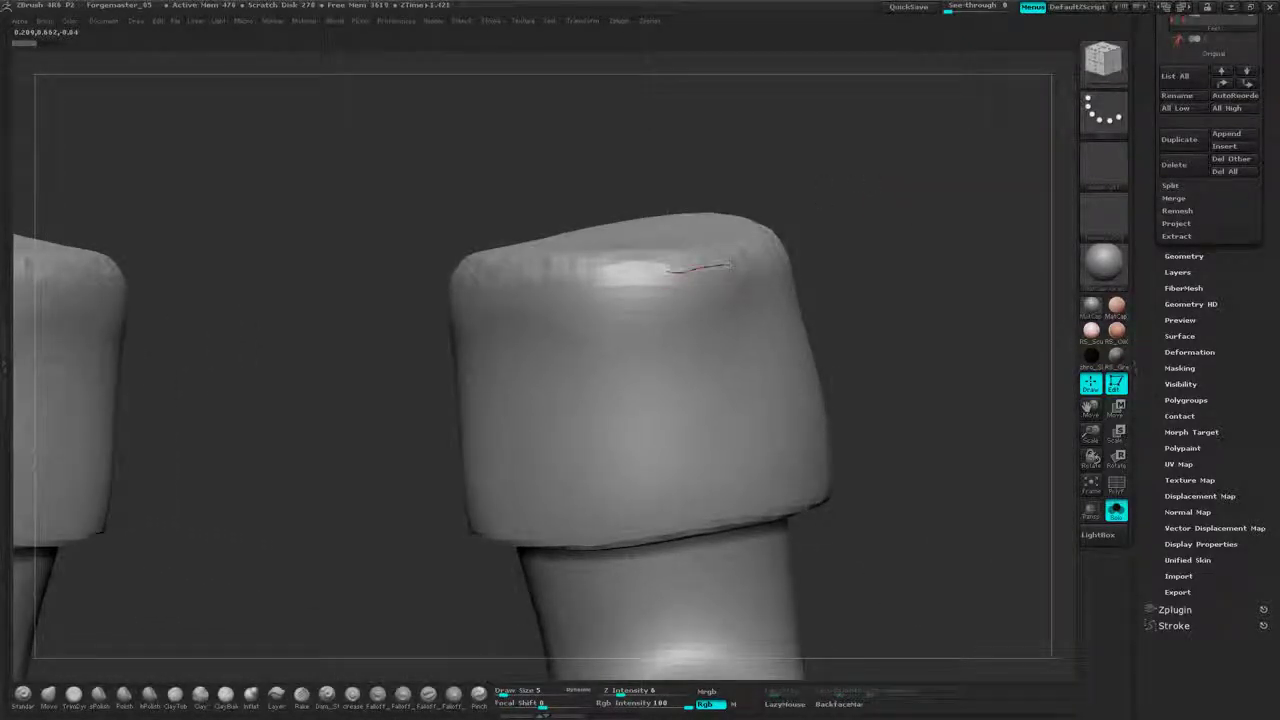
- Try drawing a freehand remeshing guide curve around the upper part of the boot cuff
left_click_drag(471, 377, 771, 429)
left_click_drag(667, 268, 741, 405)
mouse_move(671, 286)
left_mouse_down()
mouse_move(395, 308)
mouse_move(271, 363)
mouse_move(271, 416)
mouse_move(515, 323)
mouse_move(414, 330)
left_mouse_up()
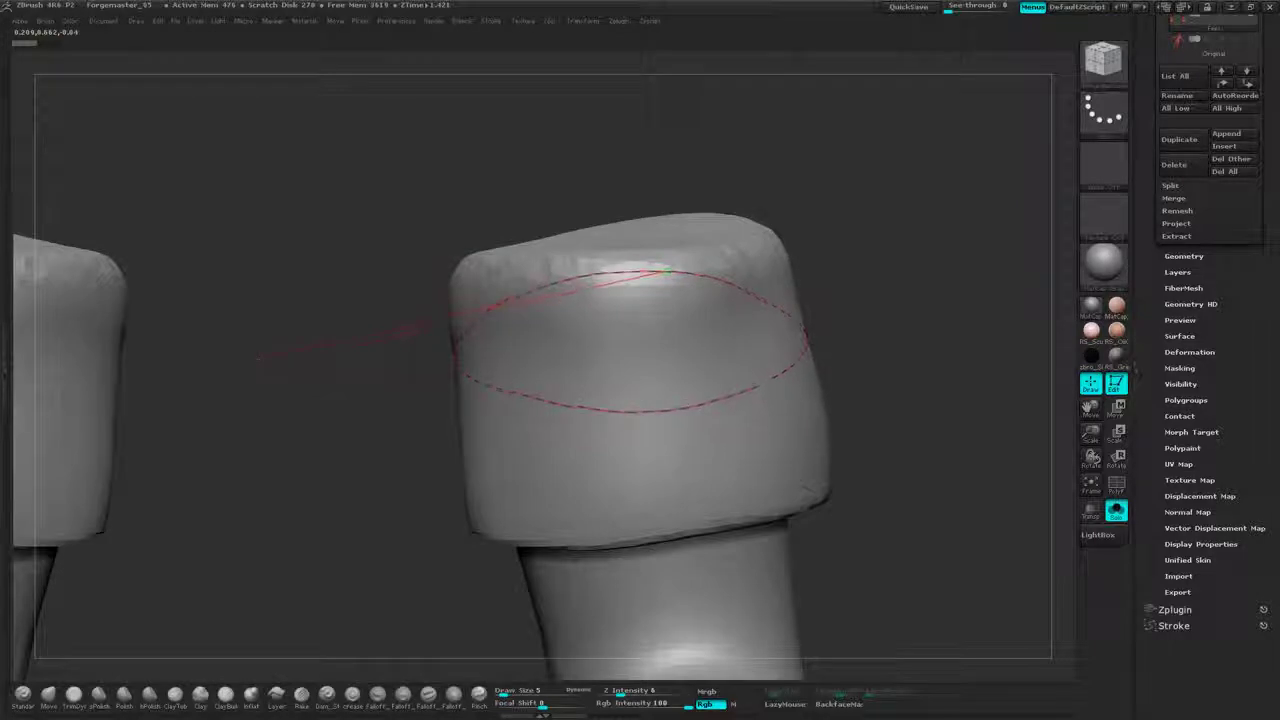
left_click_drag(420, 215, 853, 160)
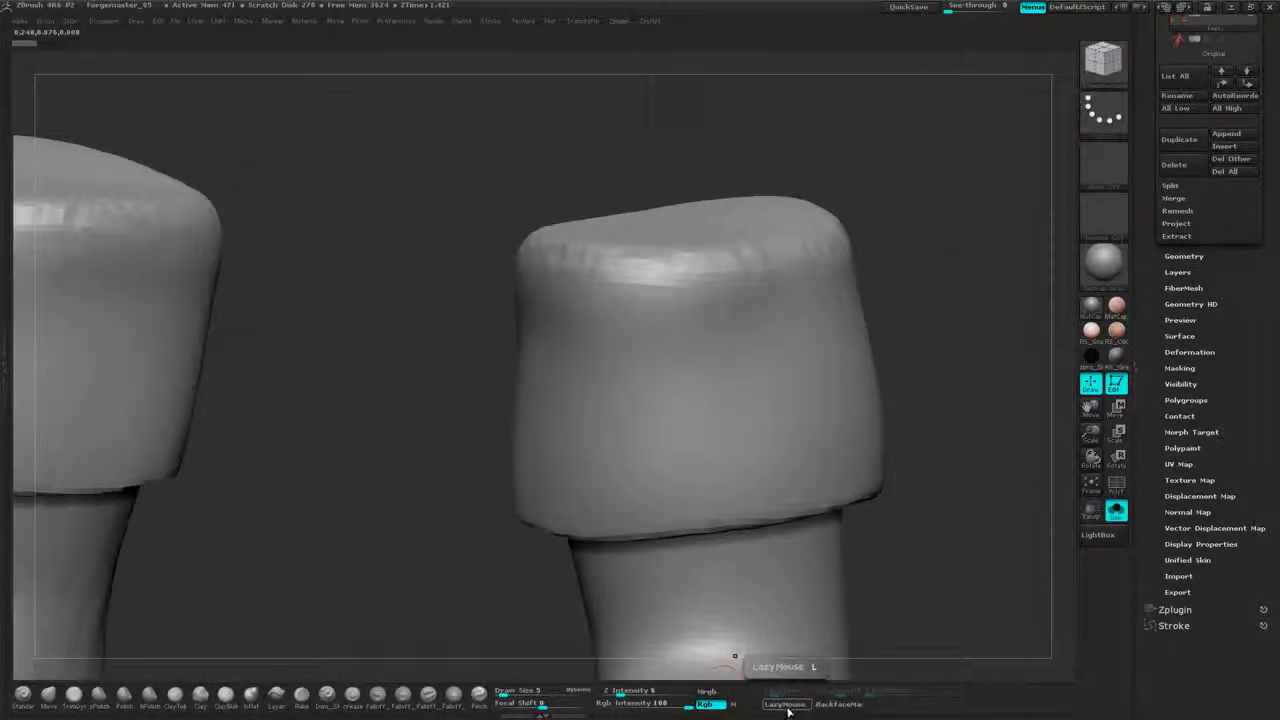
- Turn on LazyMouse for the guide brush and set its lazy radius to 23
left_click(786, 704)
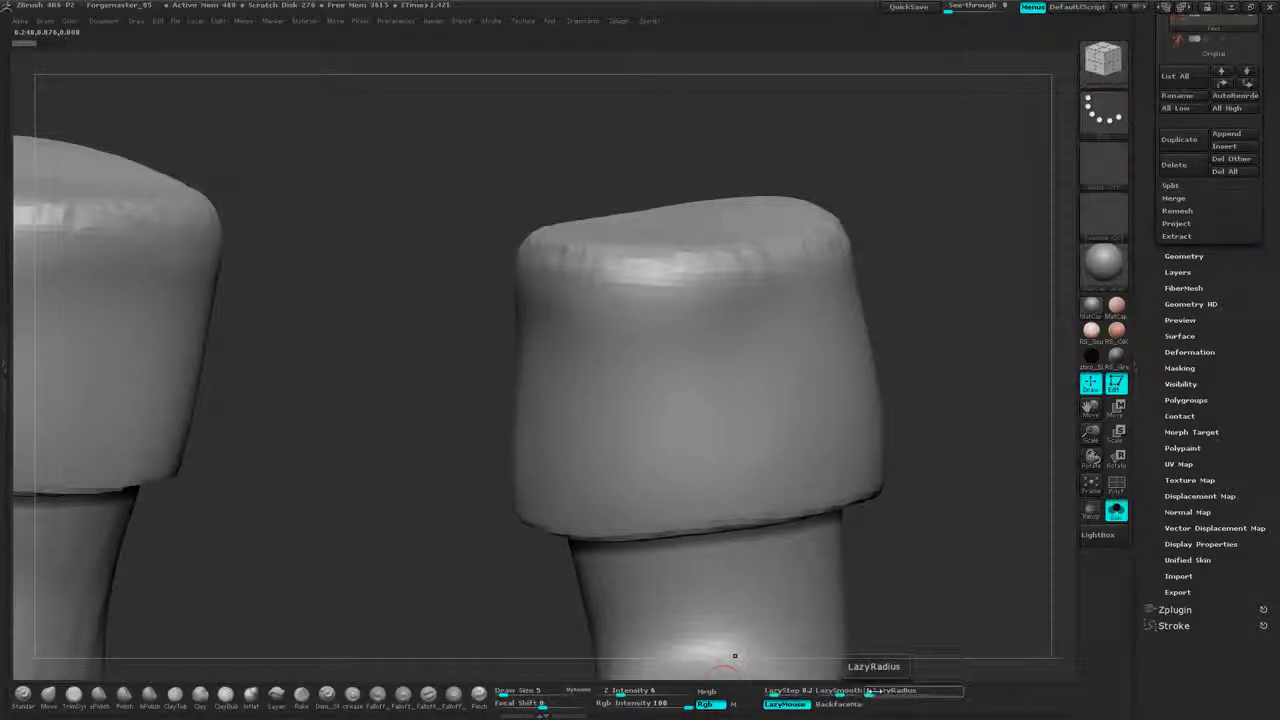
left_click_drag(876, 691, 894, 696)
mouse_move(964, 403)
left_mouse_down()
mouse_move(826, 254)
mouse_move(854, 217)
mouse_move(687, 103)
left_mouse_up()
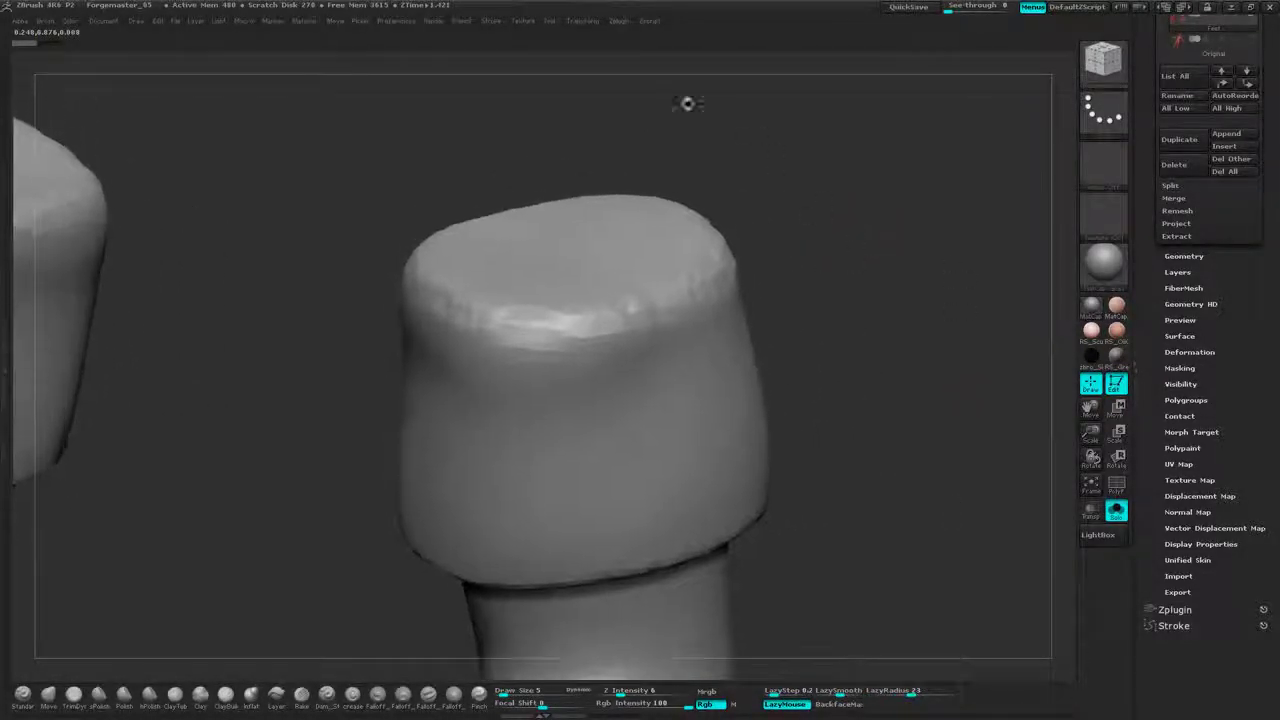
left_click(491, 20)
left_click(527, 160)
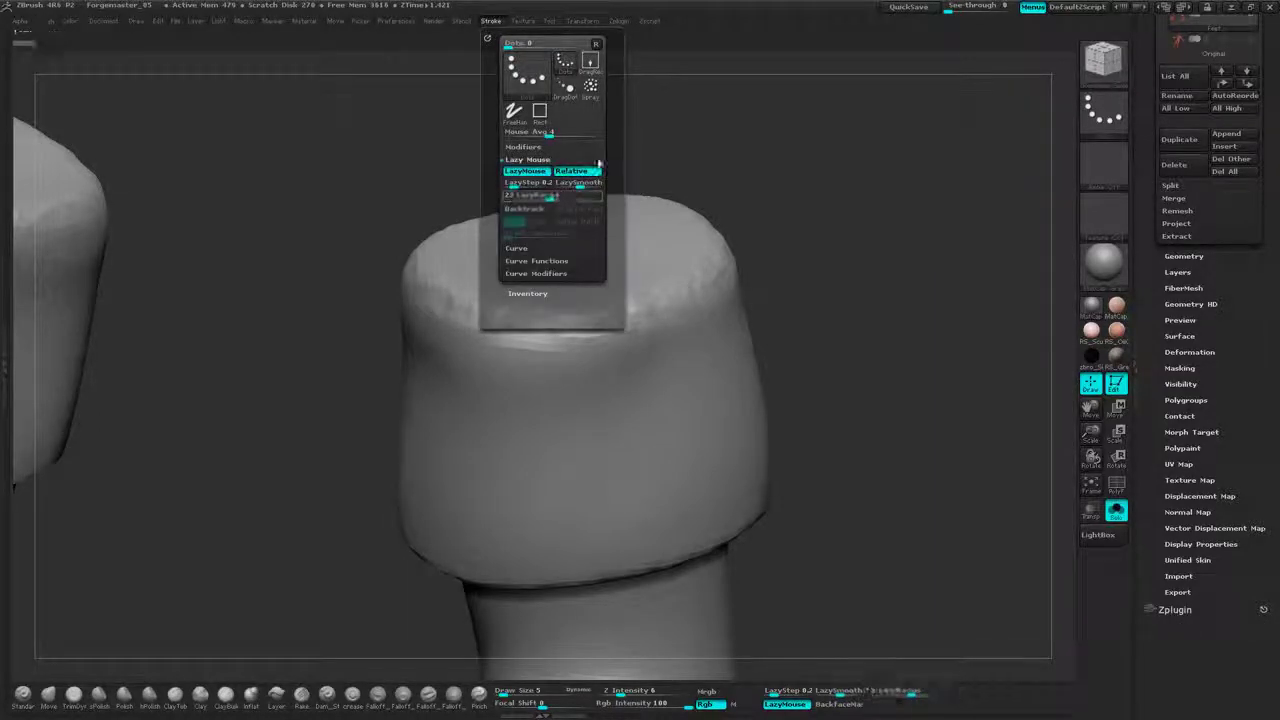
- Draw a remeshing guide curve all the way around the top rim of the boot cuff
mouse_move(868, 245)
left_mouse_down()
mouse_move(832, 470)
mouse_move(757, 180)
left_mouse_up()
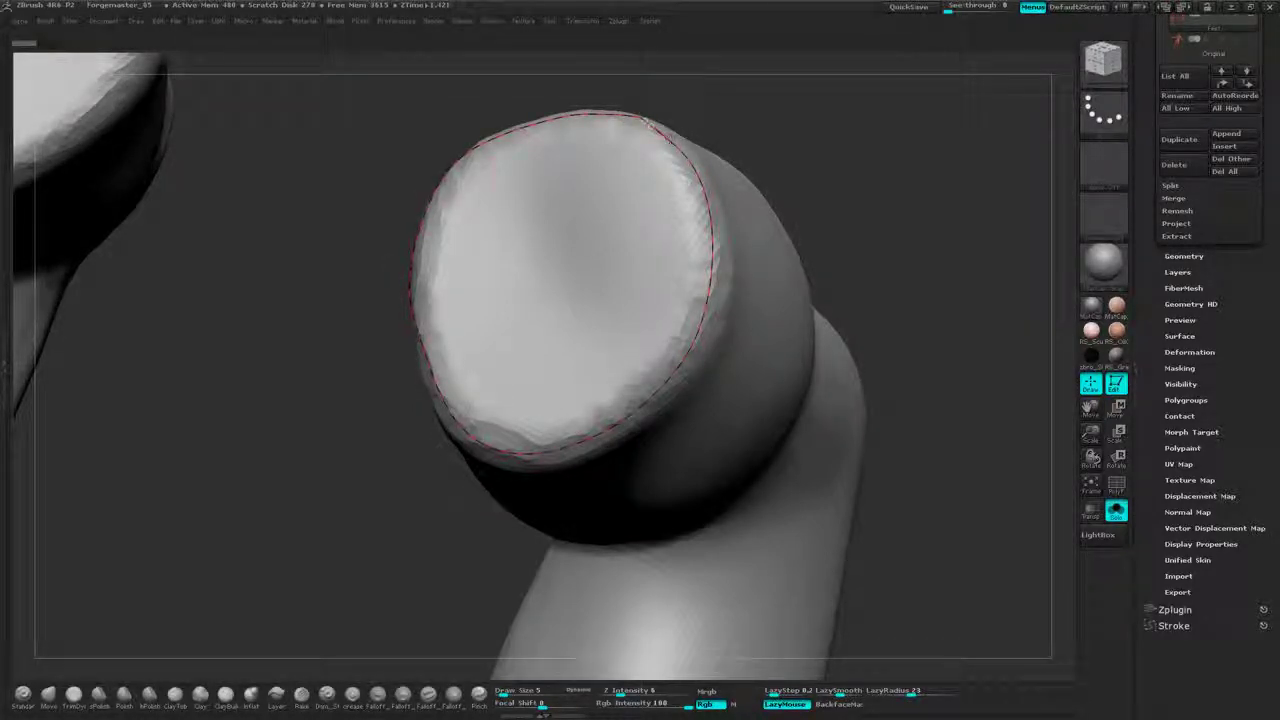
mouse_move(857, 189)
left_mouse_down()
mouse_move(863, 114)
mouse_move(926, 150)
mouse_move(936, 198)
mouse_move(851, 268)
left_mouse_up()
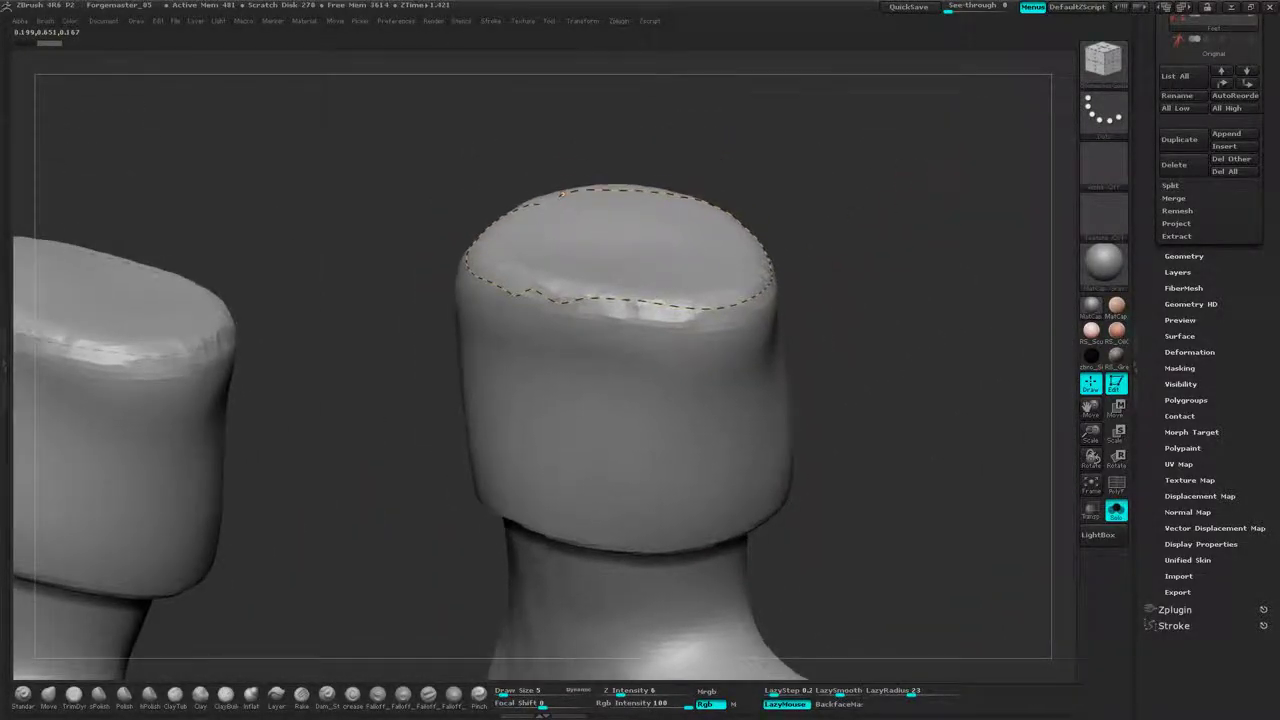
mouse_move(914, 150)
left_mouse_down()
mouse_move(926, 291)
mouse_move(840, 110)
left_mouse_up()
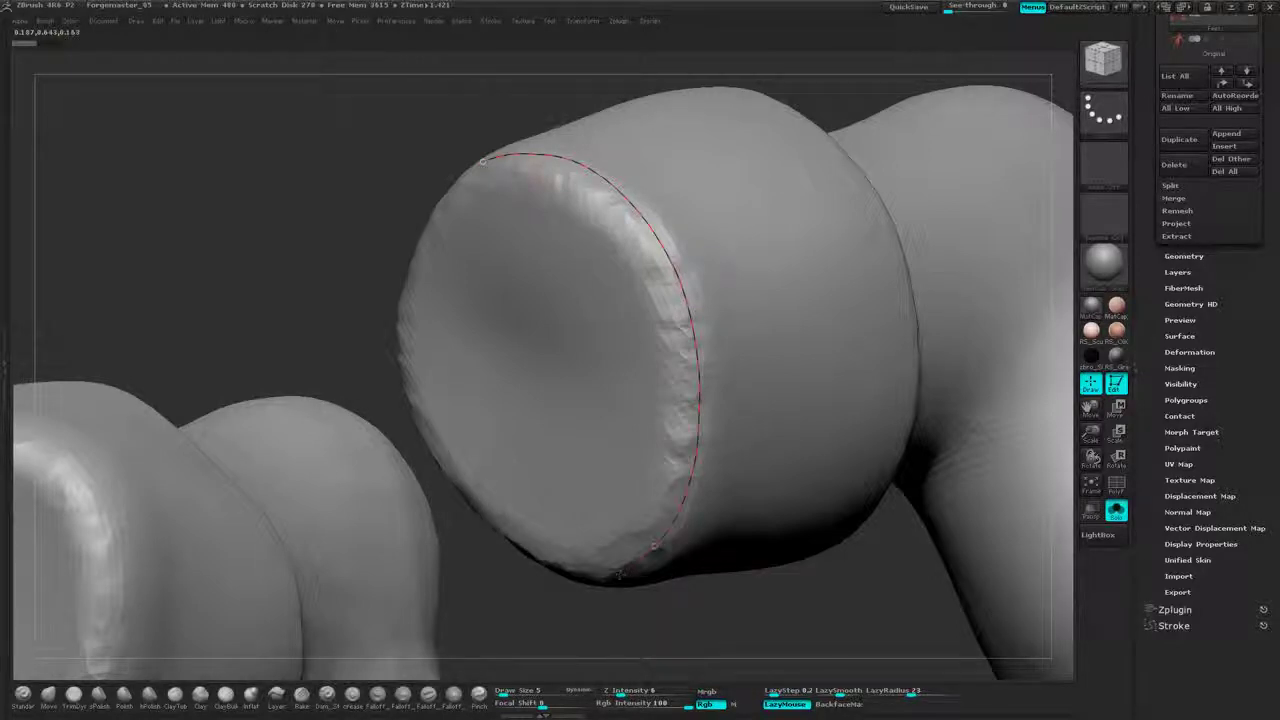
left_click_drag(619, 575, 572, 578)
mouse_move(889, 114)
left_mouse_down()
mouse_move(943, 174)
mouse_move(946, 232)
mouse_move(895, 222)
mouse_move(840, 317)
left_mouse_up()
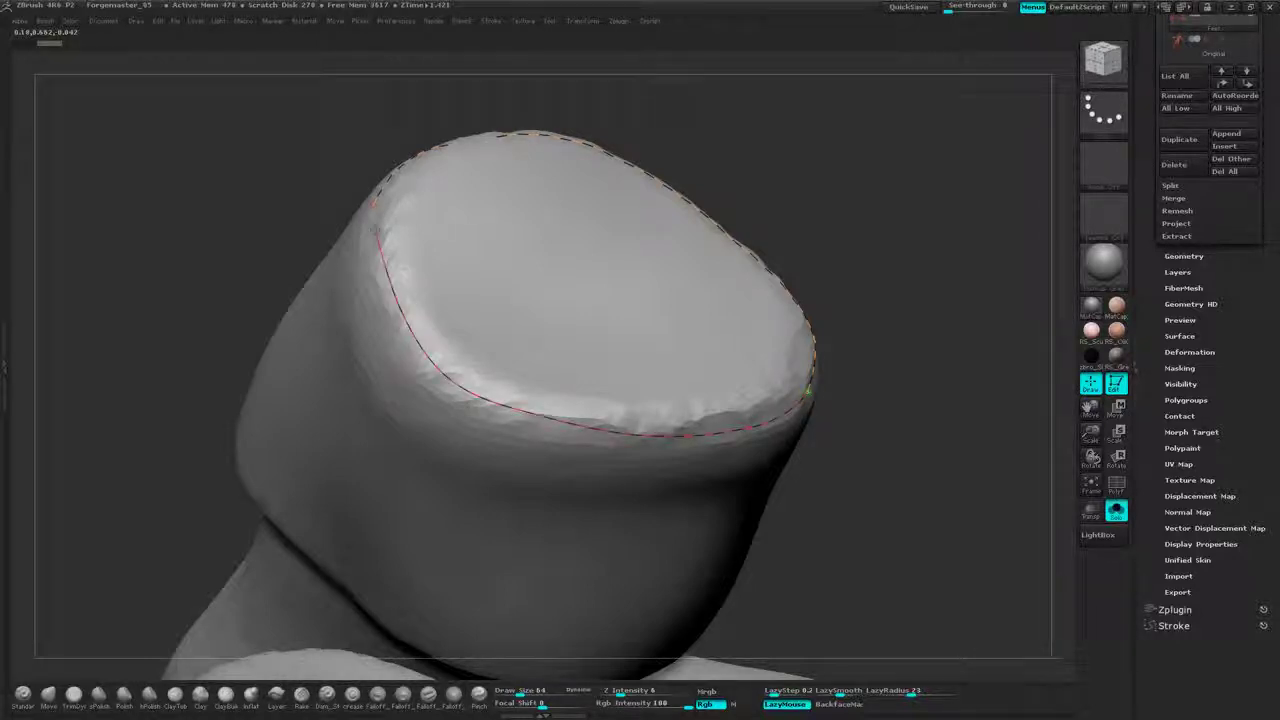
left_click_drag(905, 163, 710, 165)
- Draw a second guide curve around the lower edge of the cuff where it overhangs the ankle
left_click_drag(868, 250, 890, 62, "alt")
left_click_drag(893, 642, 872, 650)
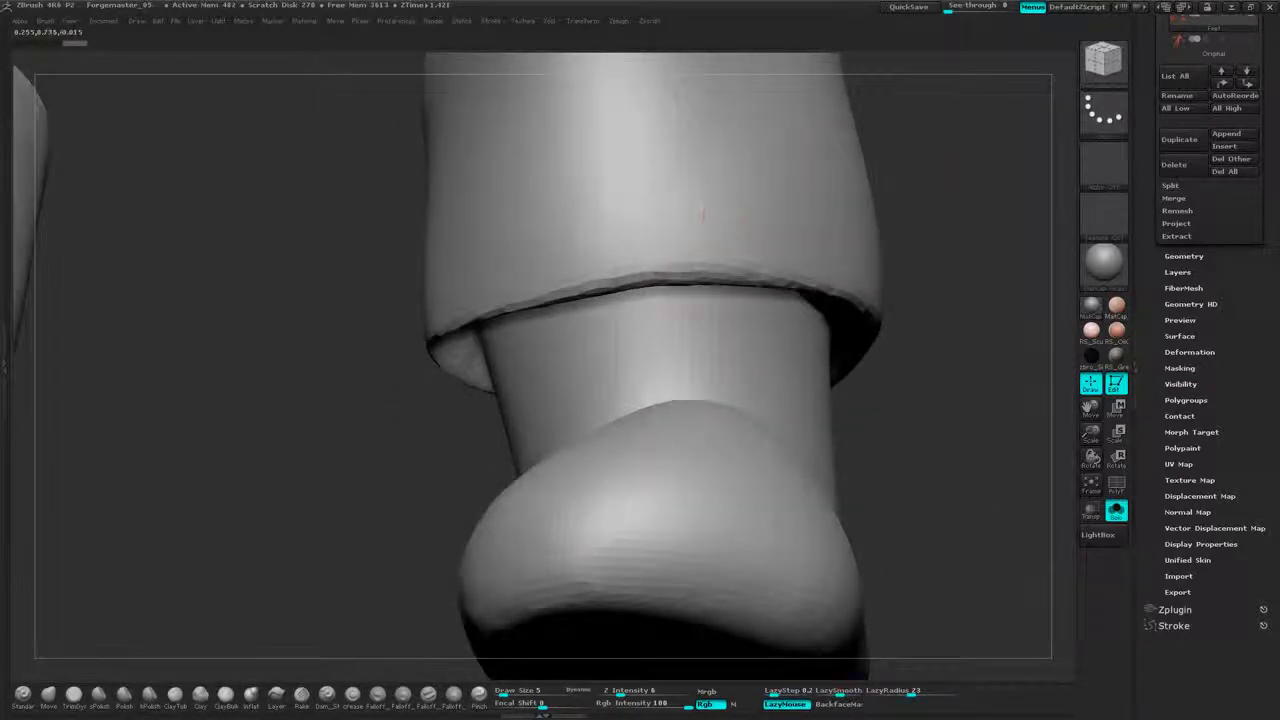
mouse_move(952, 216)
left_mouse_down()
mouse_move(960, 228)
mouse_move(950, 222)
left_mouse_up()
left_click_drag(950, 222, 810, 172, "alt")
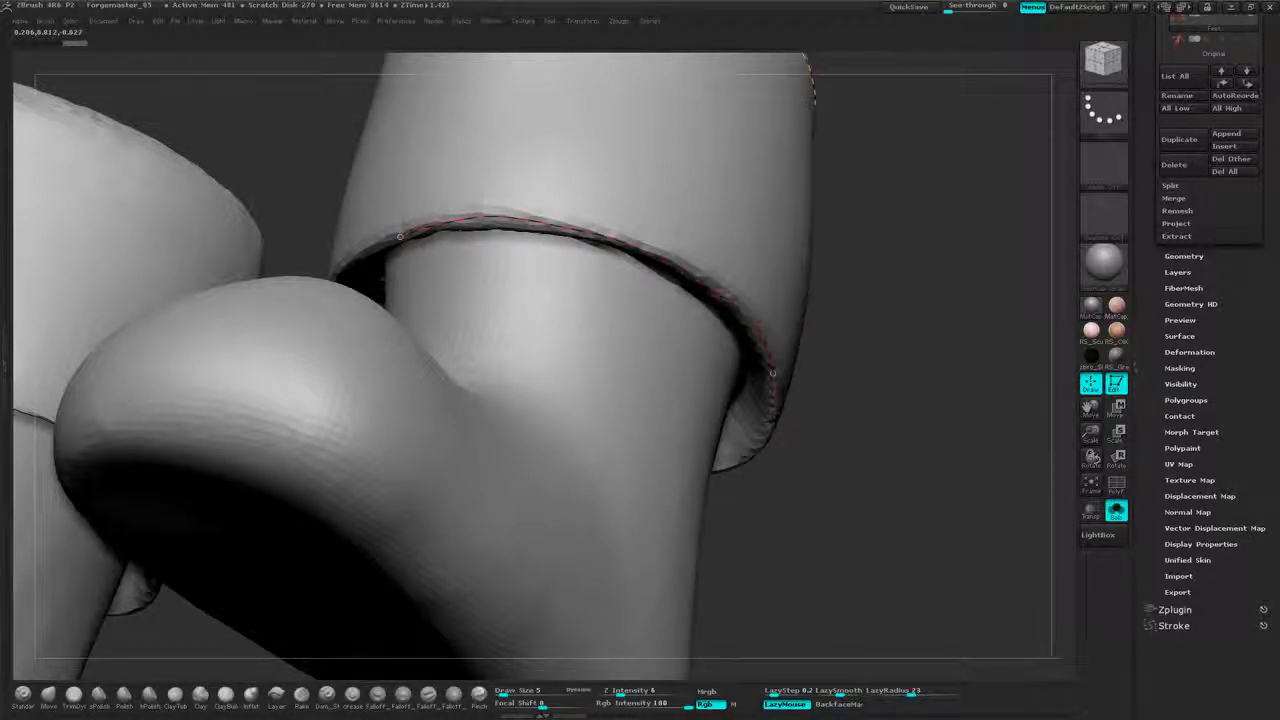
left_click_drag(840, 470, 954, 171)
left_click(868, 268)
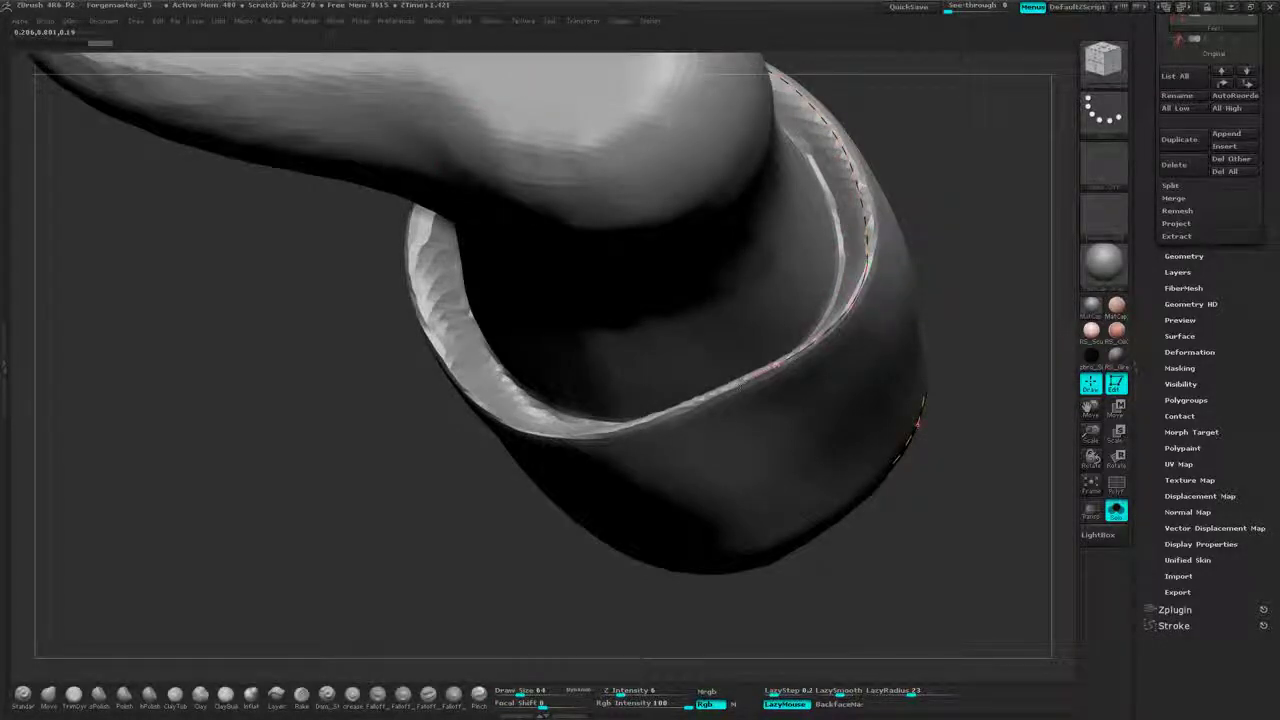
left_click_drag(390, 470, 590, 443)
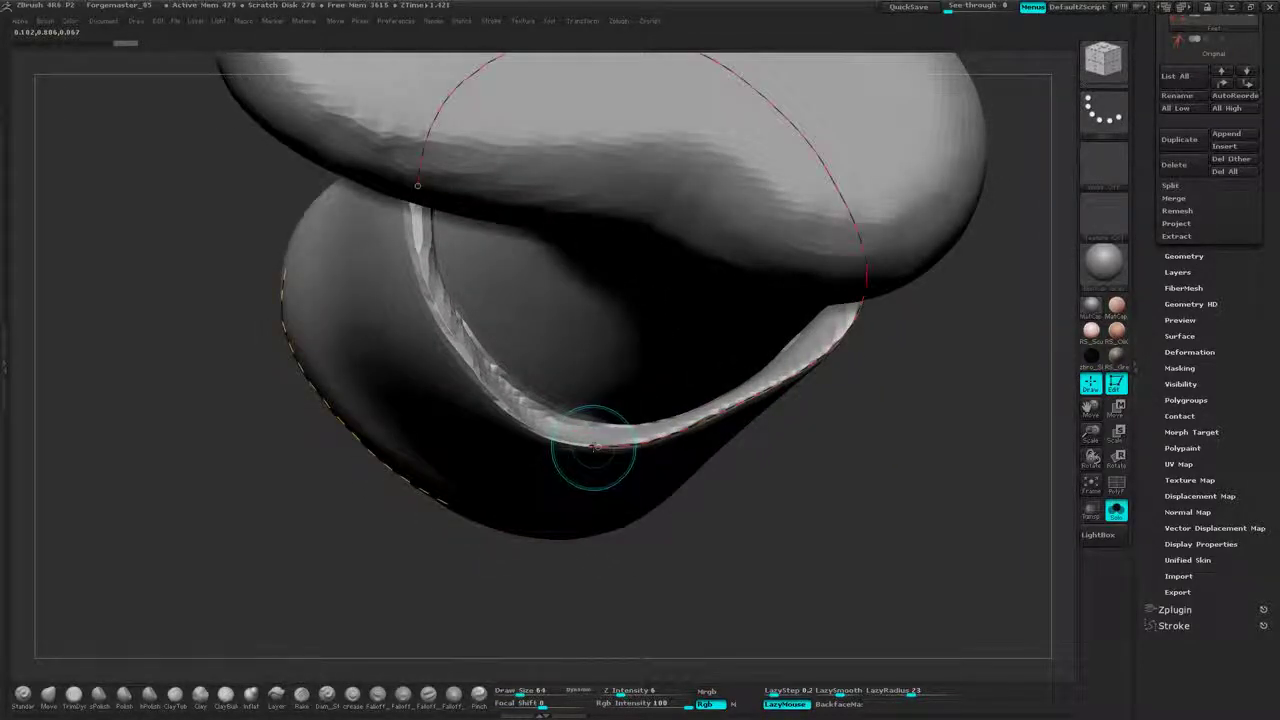
left_click(588, 447)
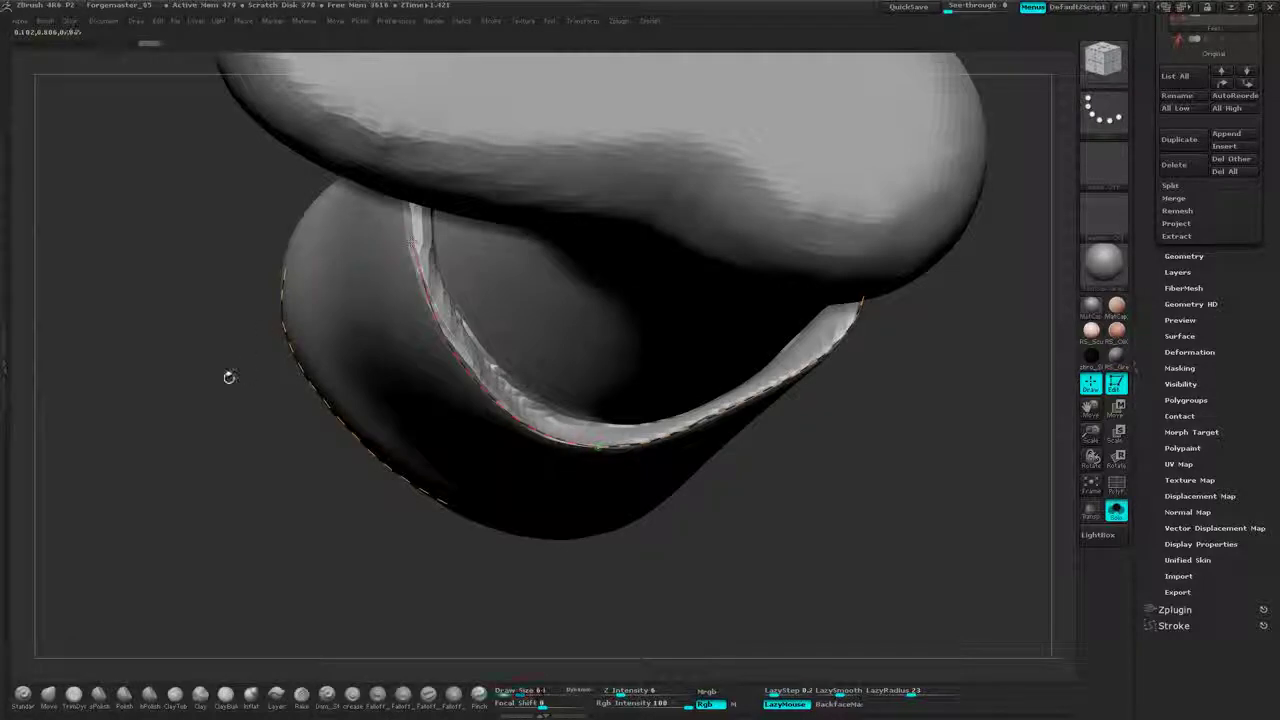
left_click_drag(229, 377, 551, 279)
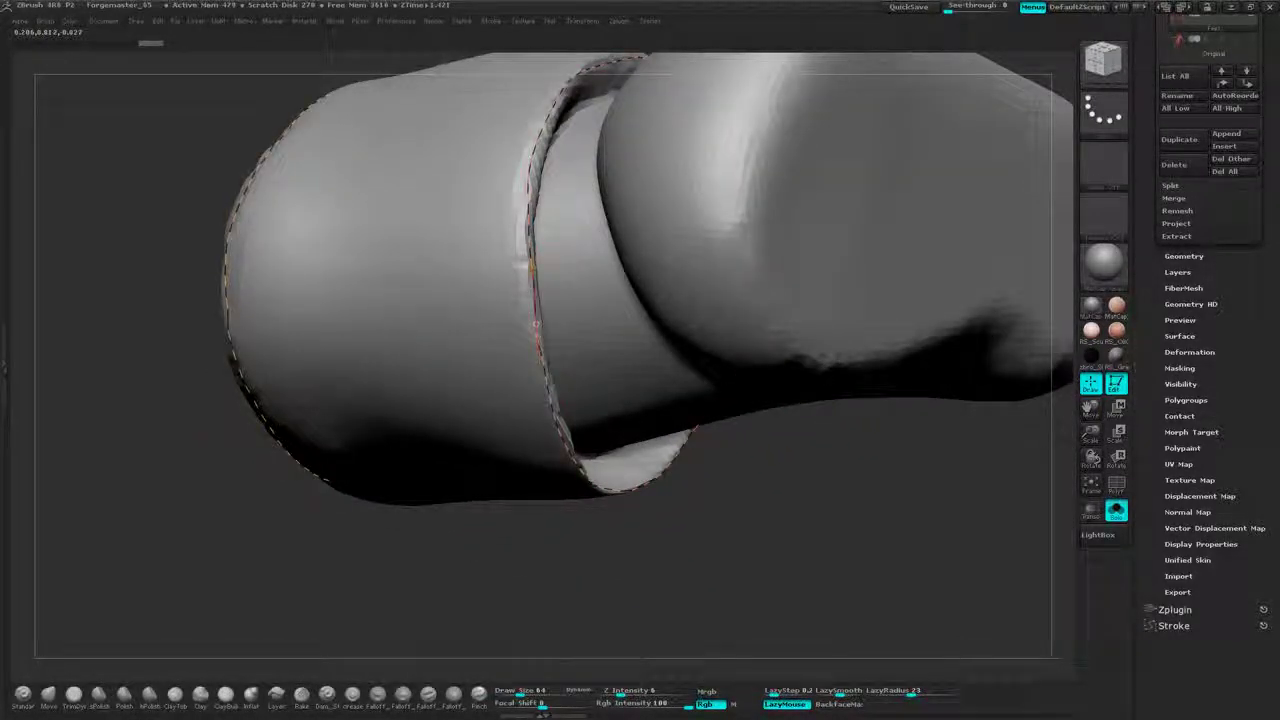
left_click_drag(728, 576, 507, 288)
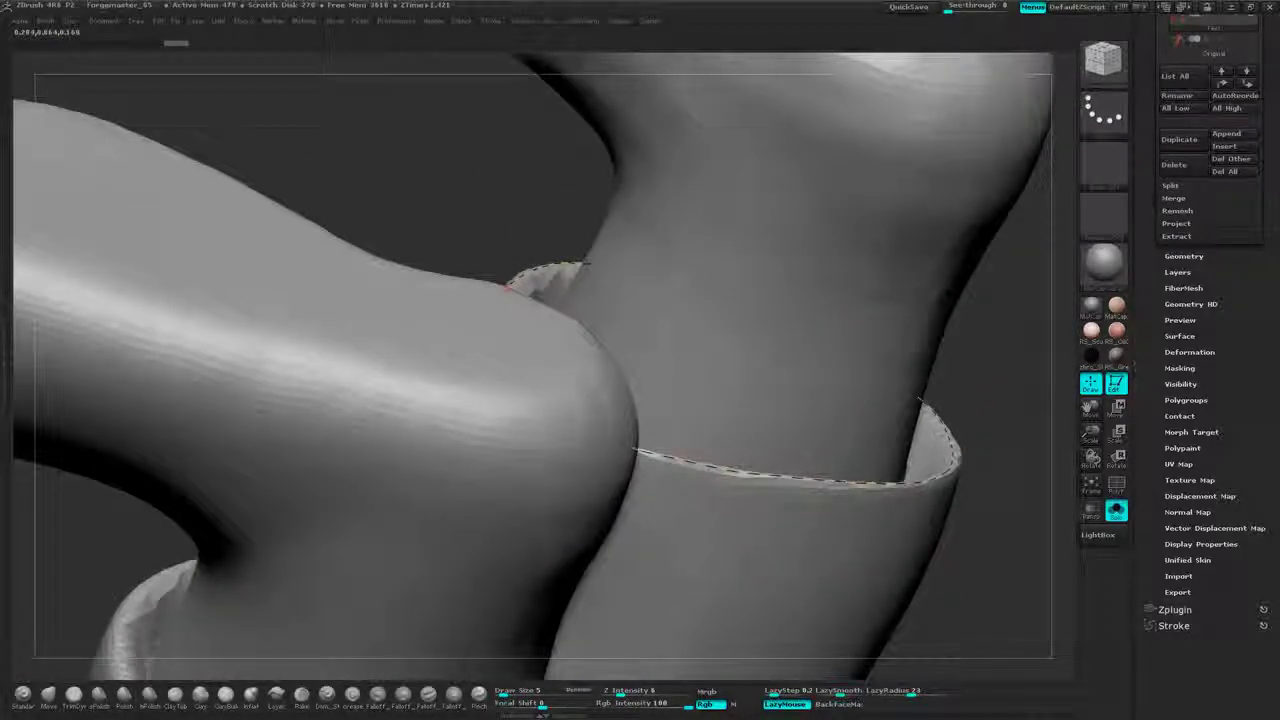
- Draw a third guide curve around the base of the boot just above the sole, continuing it in sections around the heel and toe
left_click_drag(960, 560, 866, 191, "alt")
left_click_drag(826, 350, 897, 188, "alt")
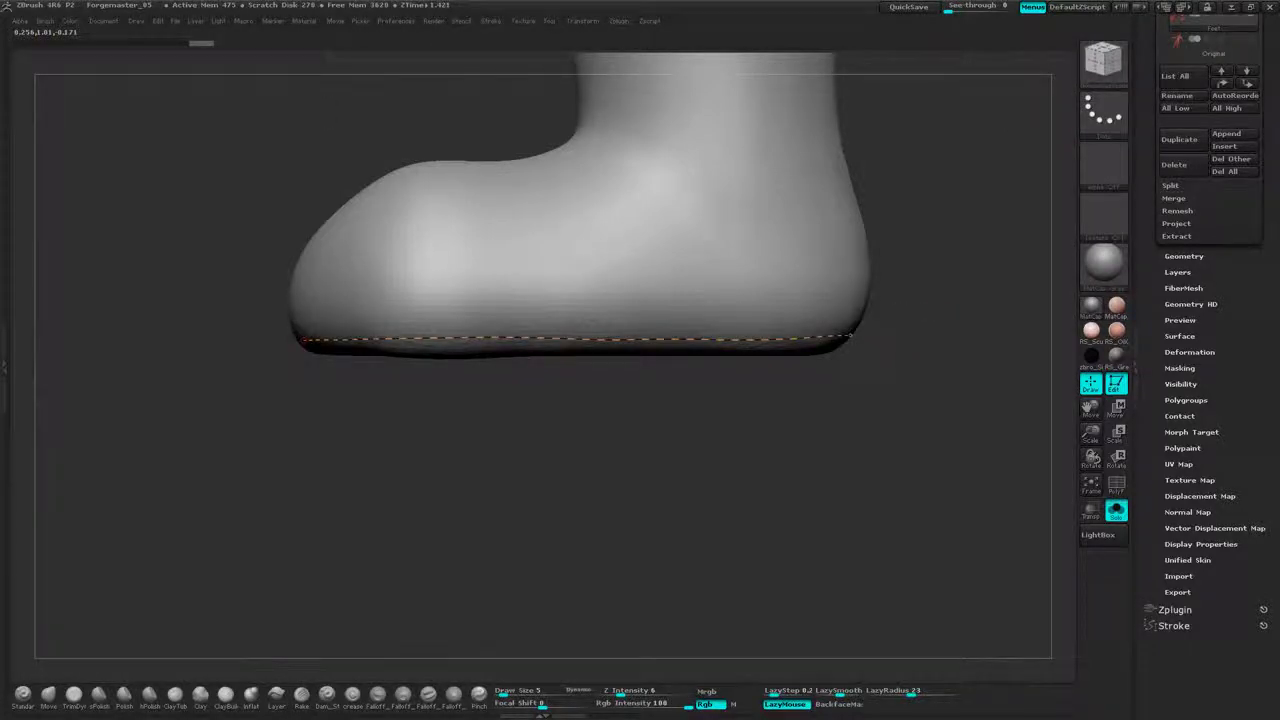
left_click_drag(905, 362, 485, 374)
left_click_drag(303, 422, 738, 328, "alt")
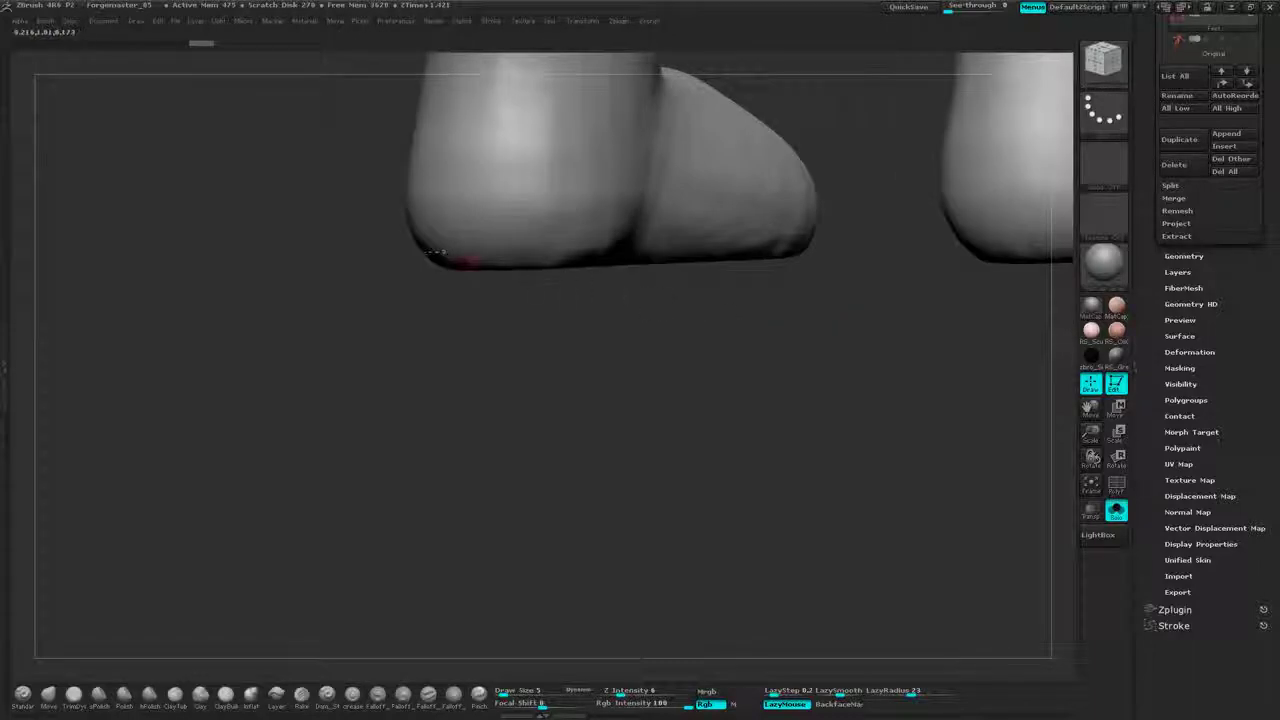
left_click_drag(444, 253, 745, 242, "shift")
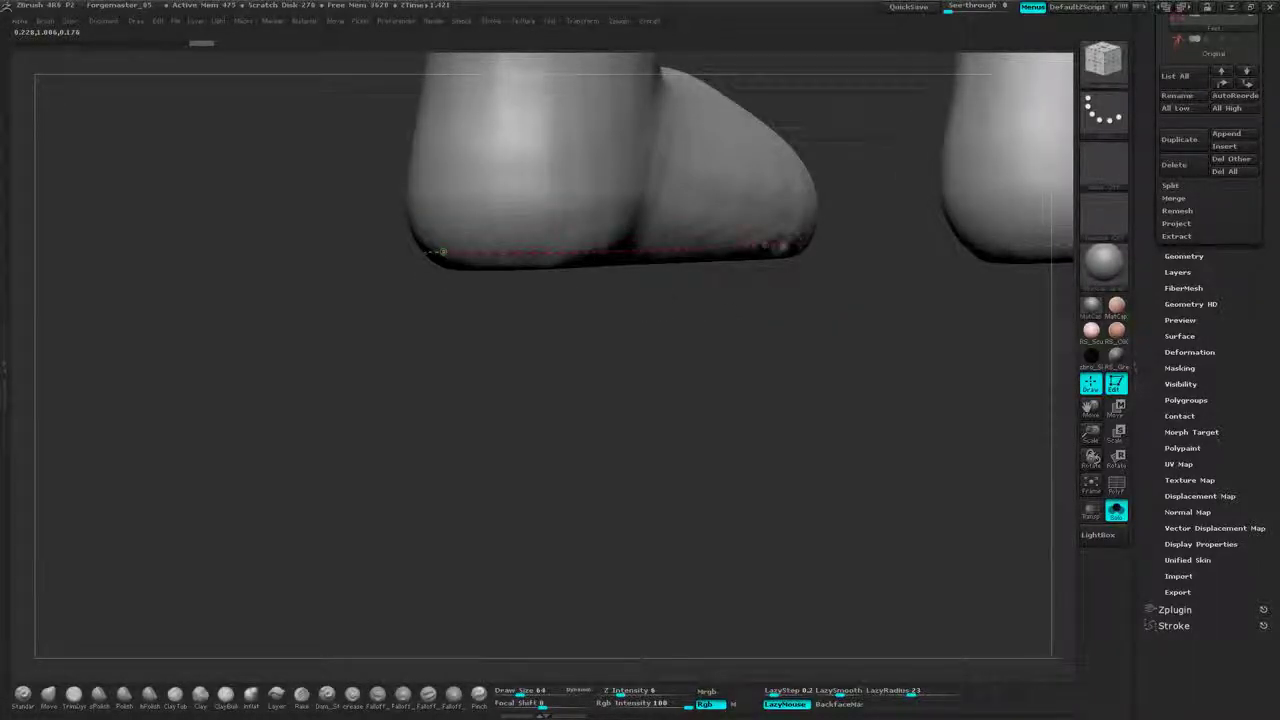
left_click_drag(833, 266, 690, 289)
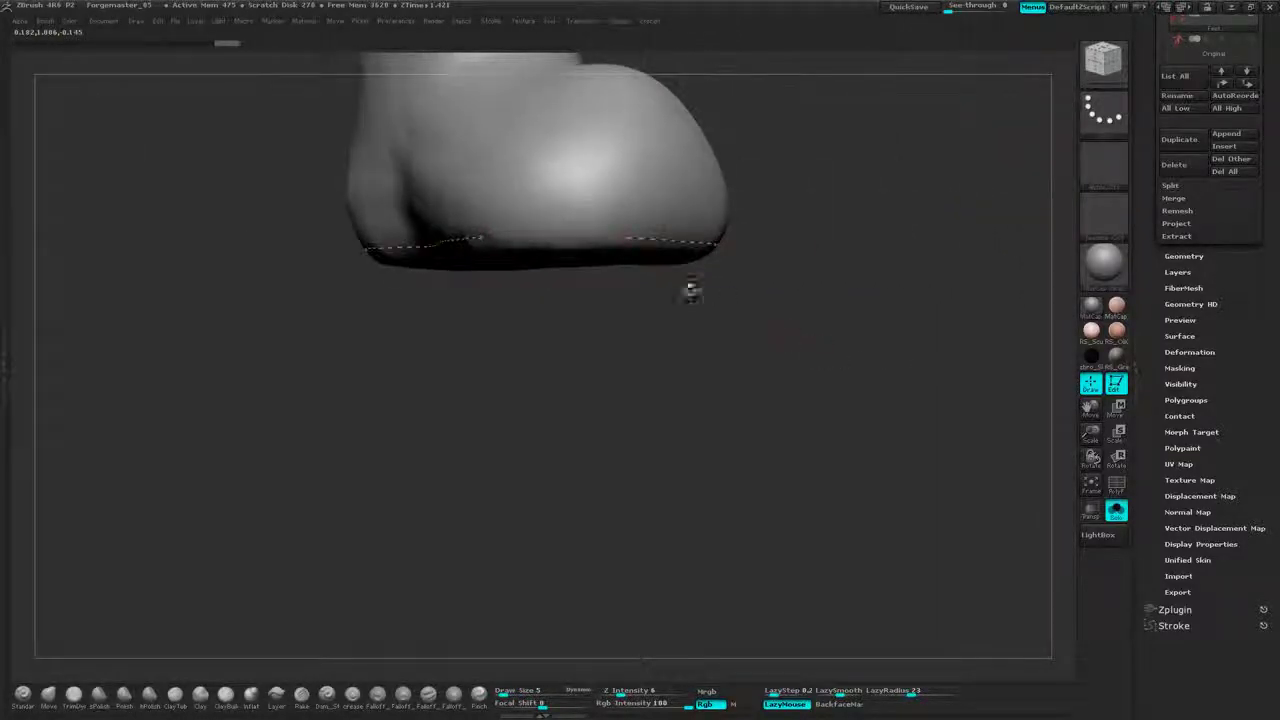
key("bracketright")
key("bracketright")
key("bracketright")
key("bracketright")
key("bracketright")
key("bracketright")
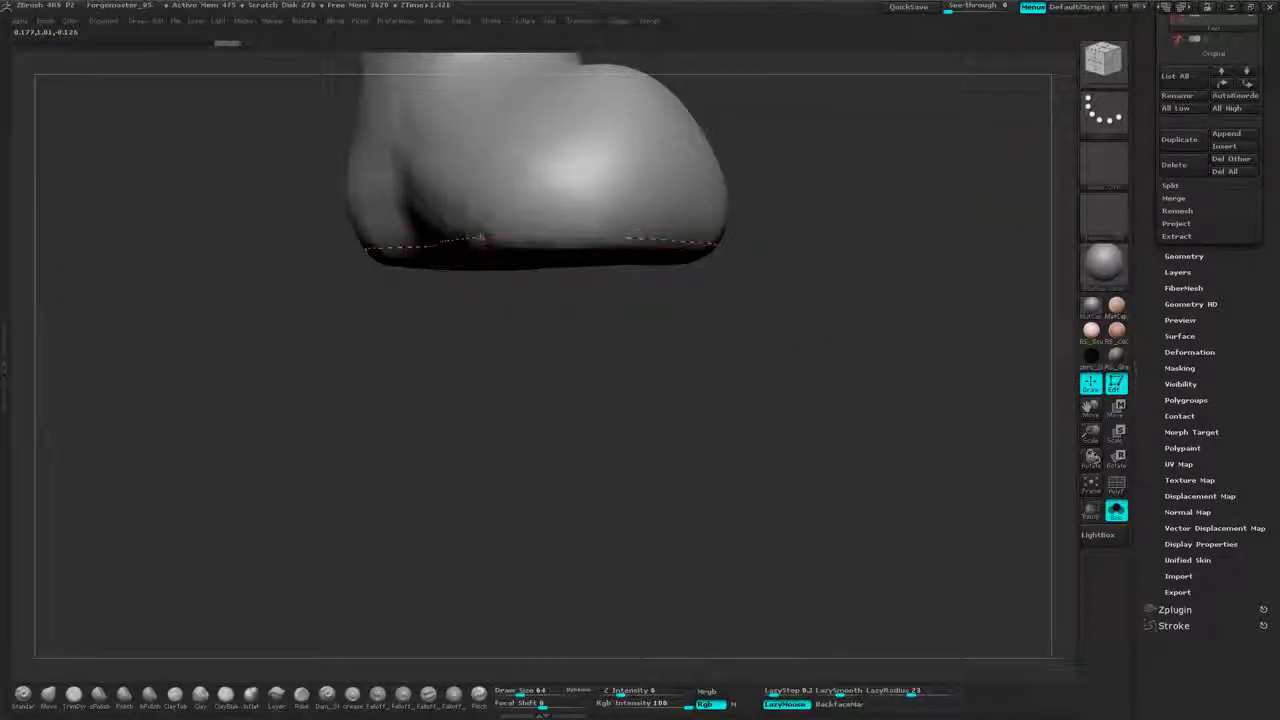
- Remesh the boots with ZRemesher using the drawn guide curves, adaptive size 50 and curves strength 50
mouse_move(765, 212)
left_mouse_down()
mouse_move(883, 199)
mouse_move(814, 132)
mouse_move(852, 363)
left_mouse_up()
left_click(1196, 256)
scroll(1268, 212, "up", 2)
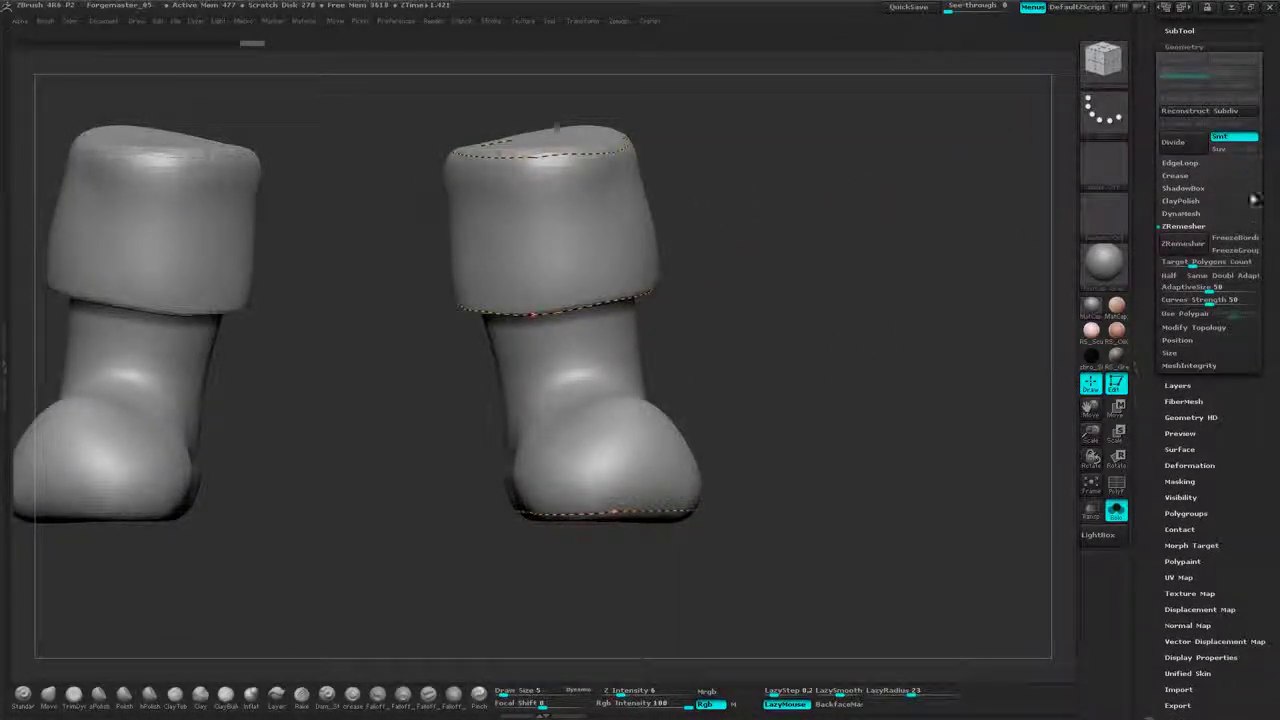
left_click(1186, 245)
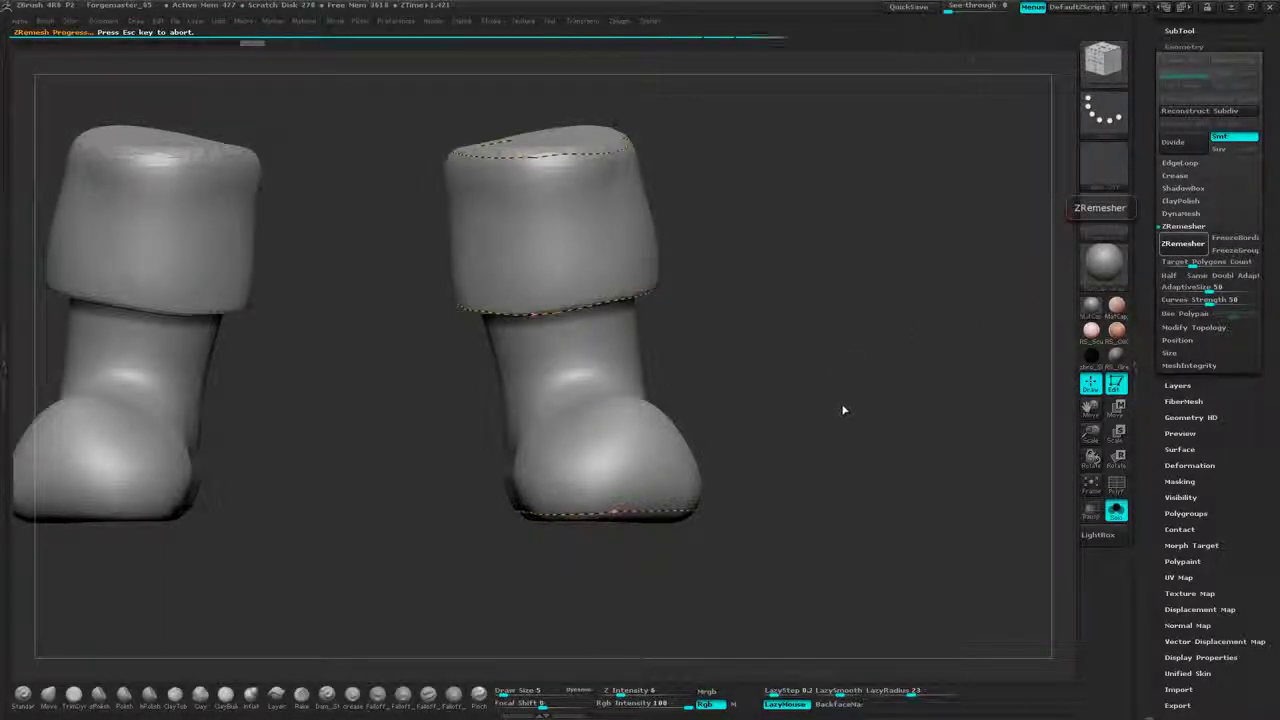
- Show the polygon wireframe and examine the guided topology around the cuffs, ankles and soles from several sides
left_click_drag(865, 318, 960, 311, "alt")
left_click(1117, 486)
left_click_drag(907, 376, 921, 304, "alt")
left_click_drag(921, 304, 877, 323)
left_click_drag(1011, 251, 1000, 328, "alt")
left_click_drag(940, 444, 949, 371, "alt")
left_click_drag(808, 362, 934, 438)
left_click_drag(946, 314, 745, 318)
left_click_drag(1037, 306, 872, 339, "alt")
left_click_drag(640, 342, 912, 366)
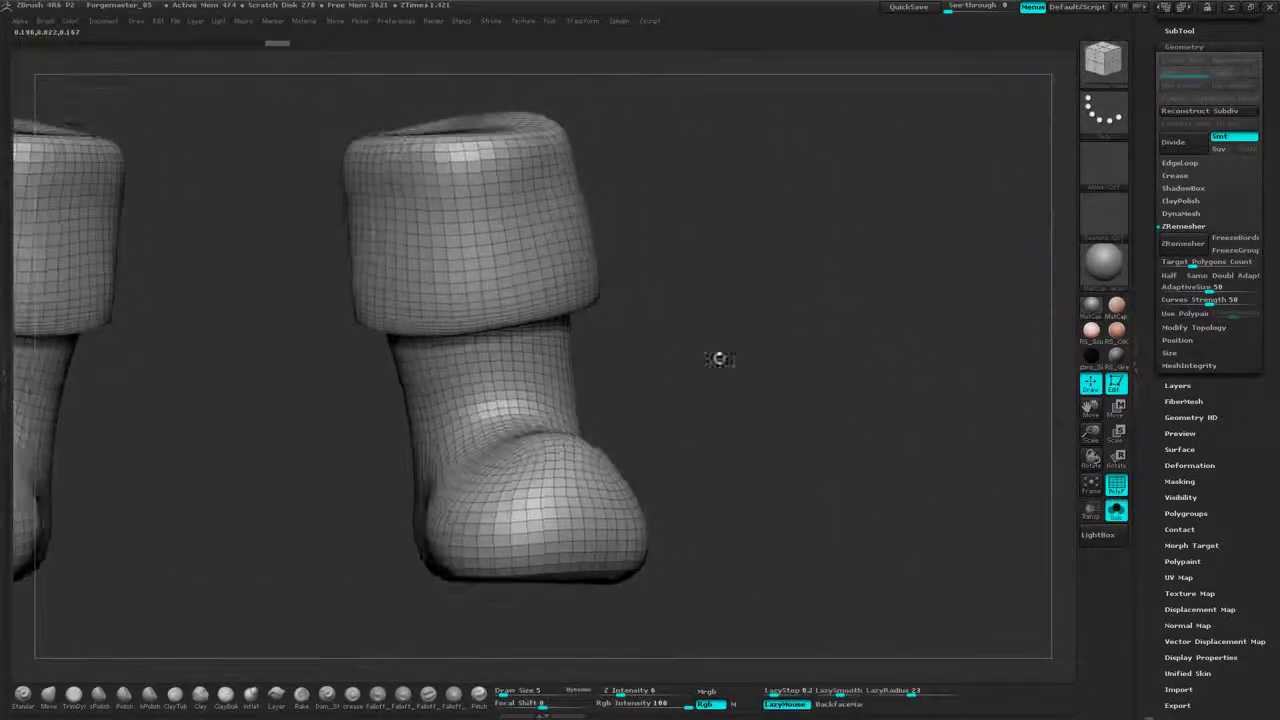
left_click_drag(720, 360, 964, 361, "alt")
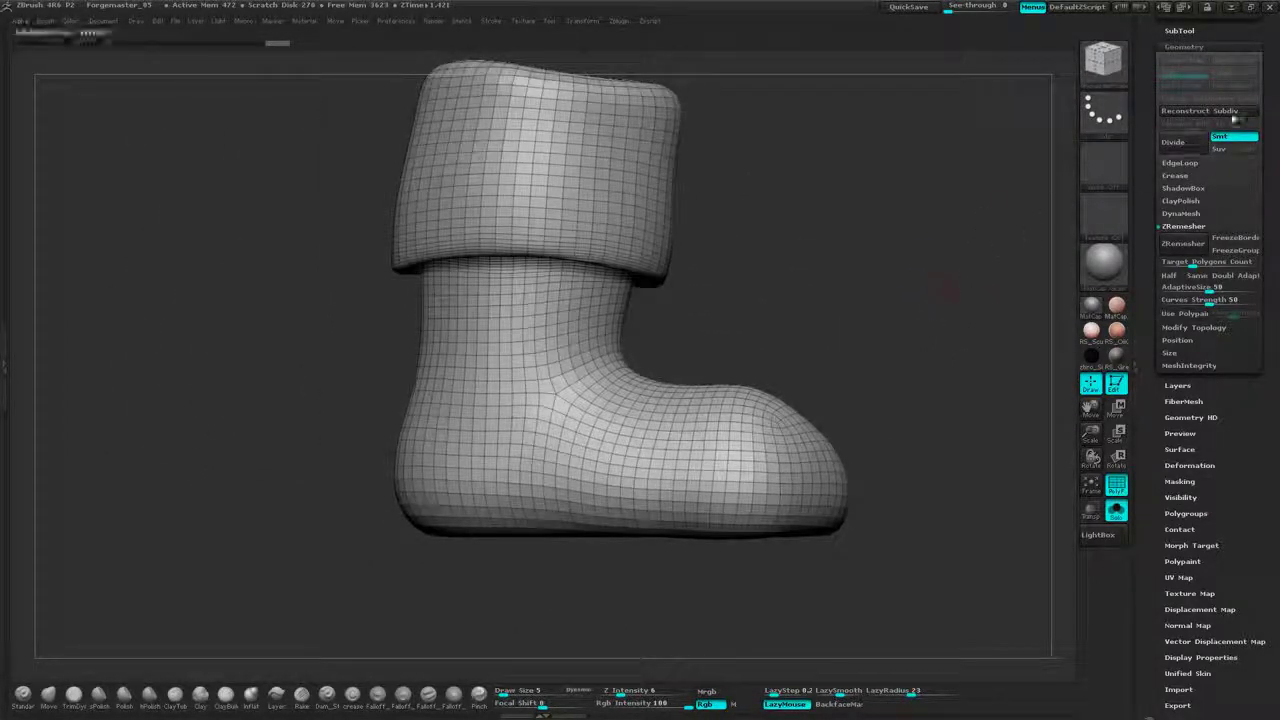
- Inspect the edge flow along the side of the boot and its sole, and expand the subtool list
left_click_drag(1269, 88, 1269, 179)
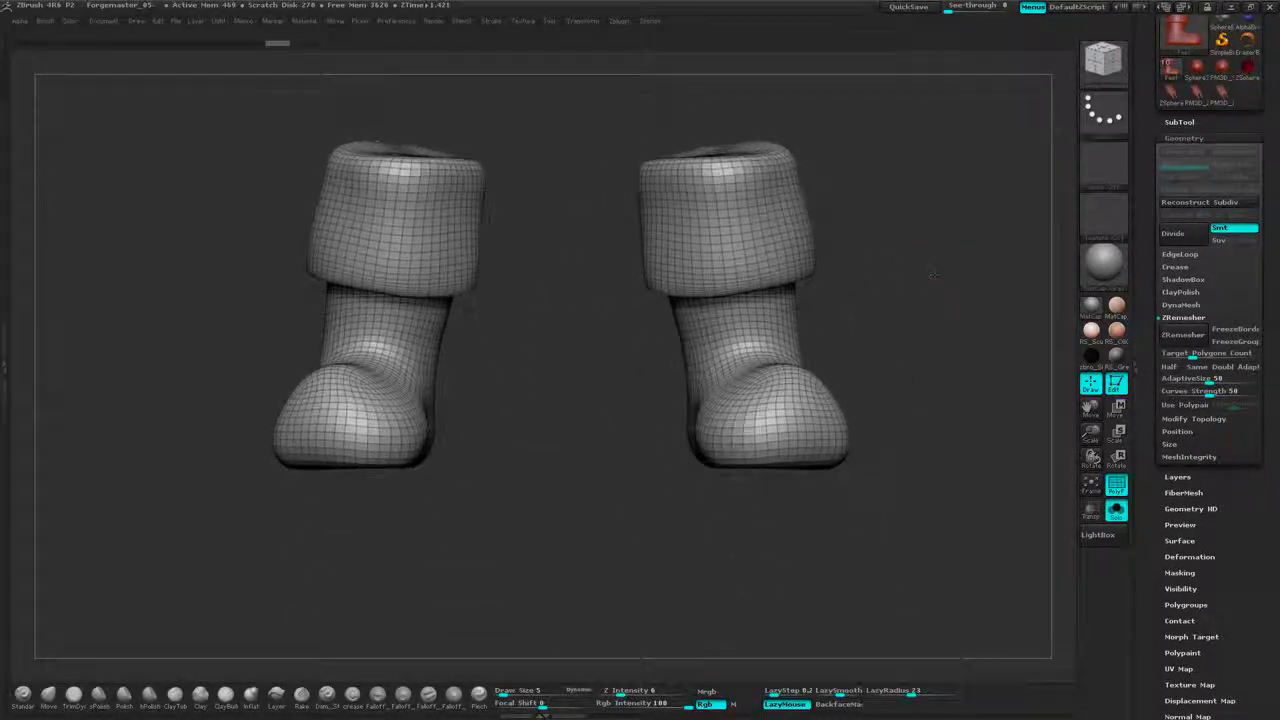
left_click_drag(934, 275, 1077, 359, "alt")
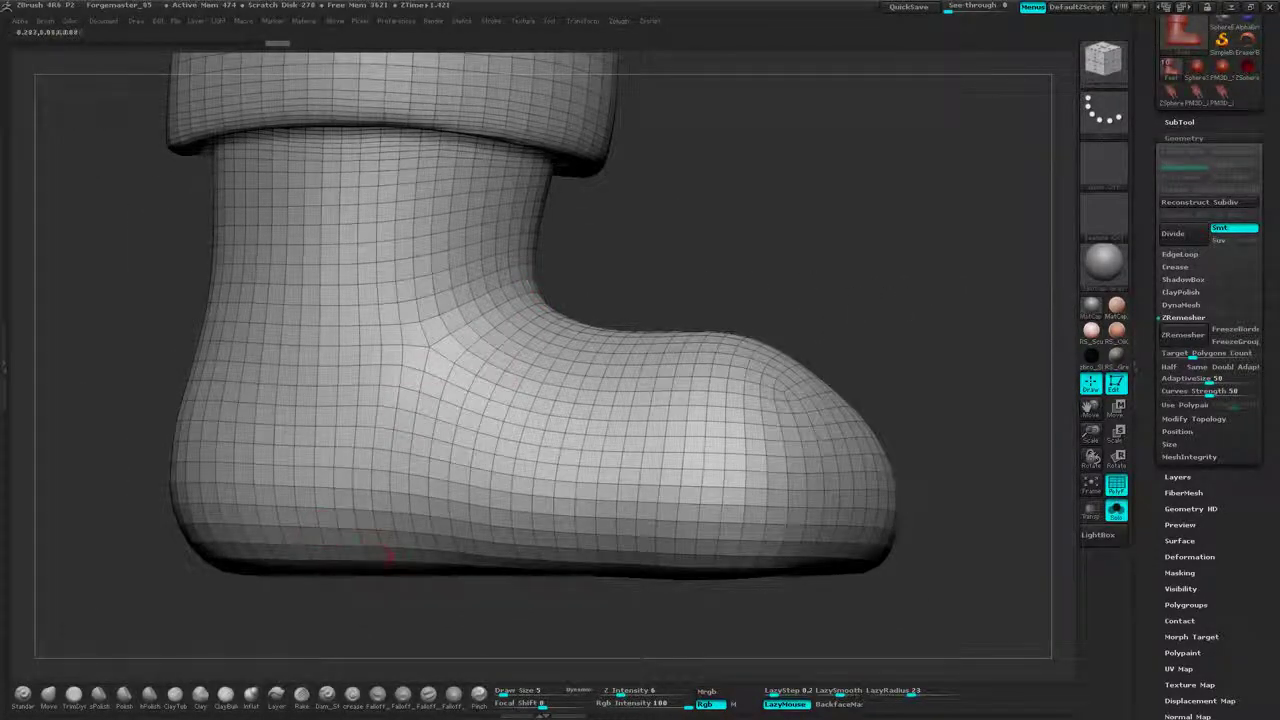
left_click_drag(838, 254, 836, 246, "alt")
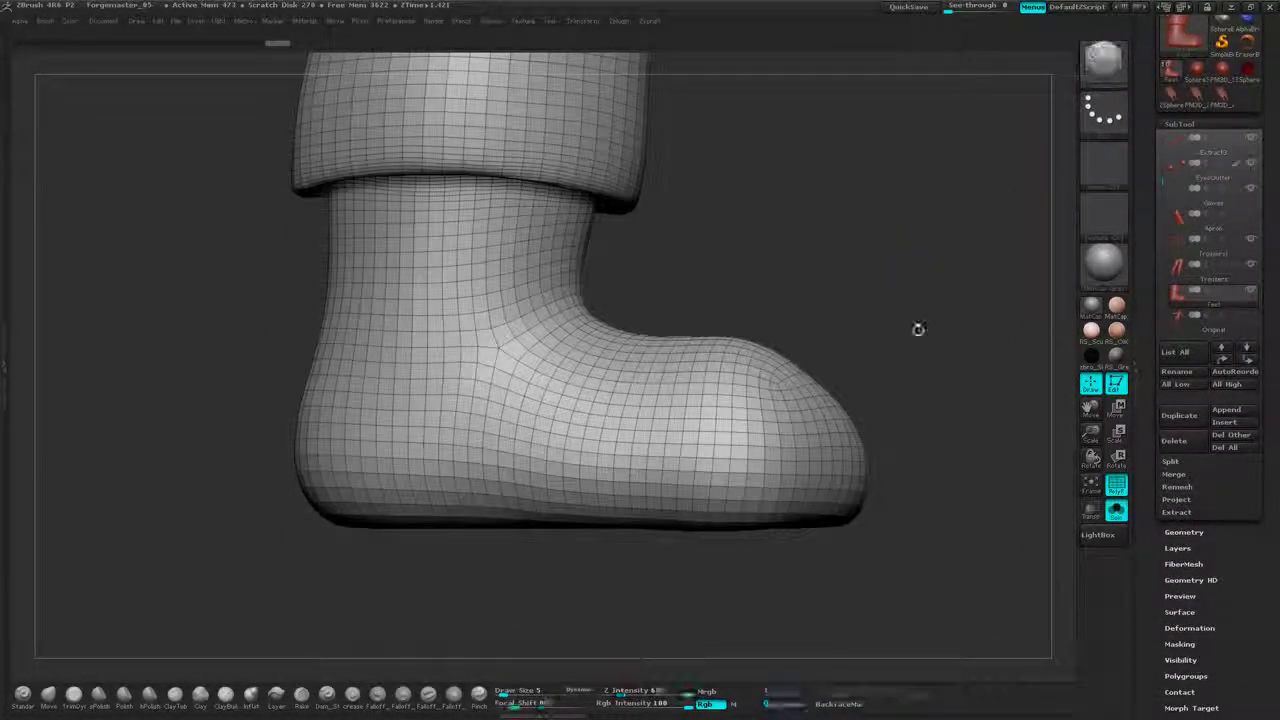
left_click_drag(917, 328, 905, 280, "alt")
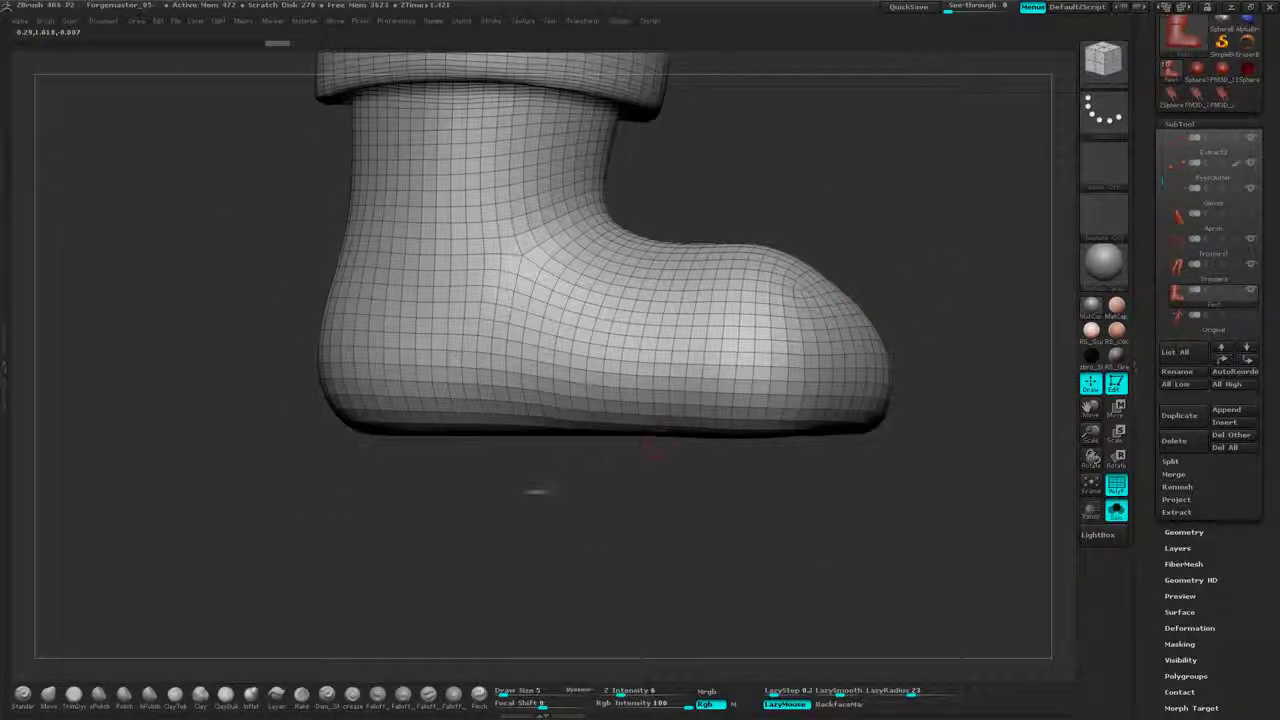
- Slice the boots with the SliceCurve brush along a straight horizontal line just above the soles, and check the new sole polygroup
mouse_move(255, 532)
left_mouse_down("ctrl")
mouse_move(472, 509)
mouse_move(922, 415)
mouse_move(928, 400)
left_mouse_up("ctrl")
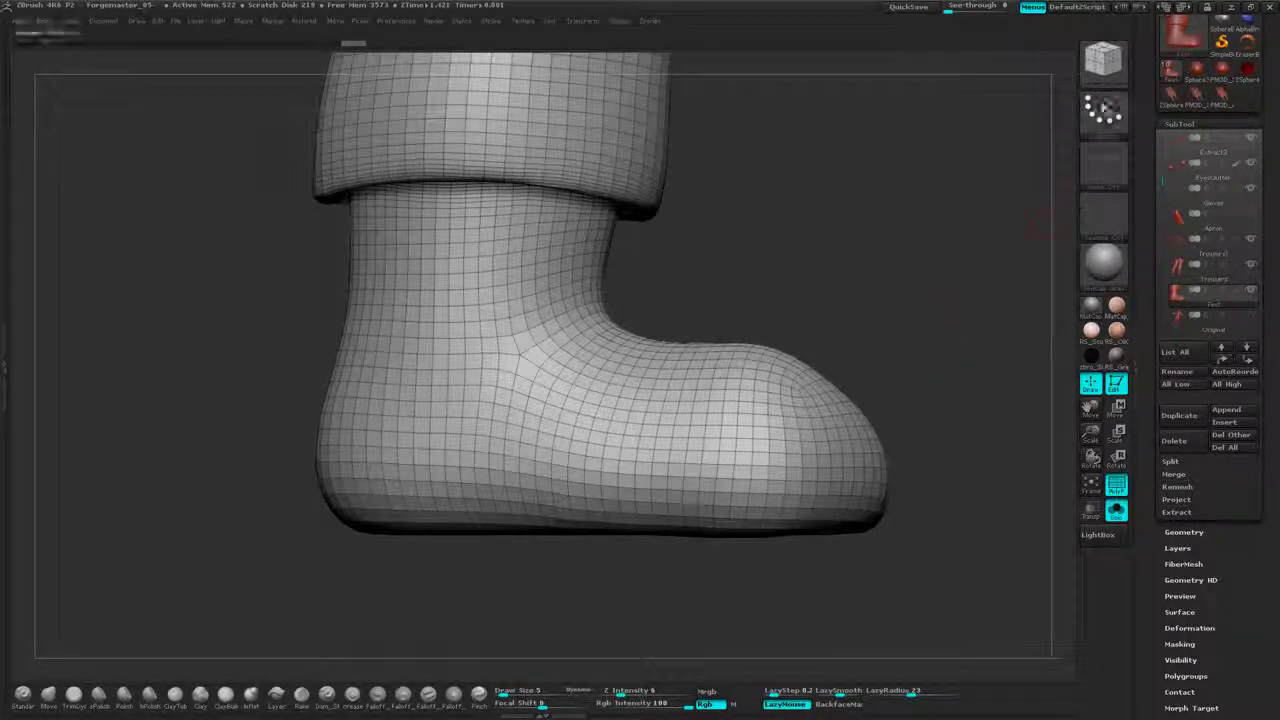
left_click(1103, 57, "ctrl+shift")
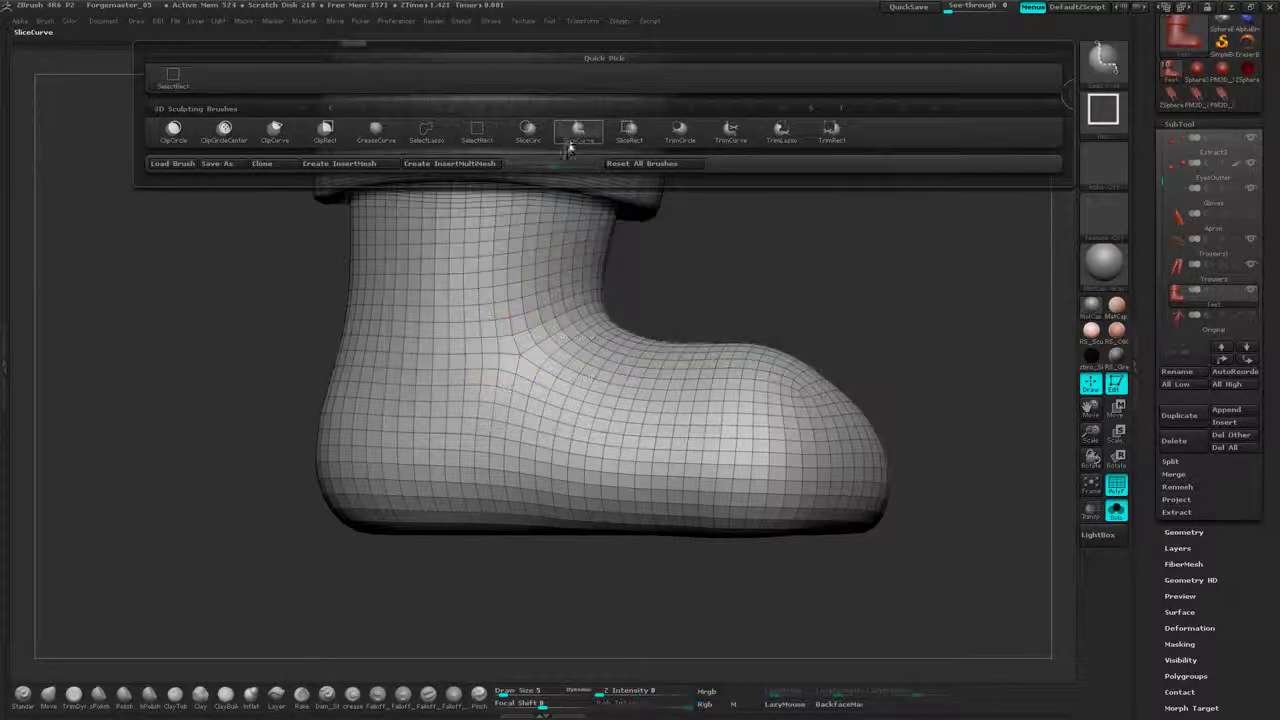
left_click(580, 135)
left_click_drag(928, 407, 922, 376)
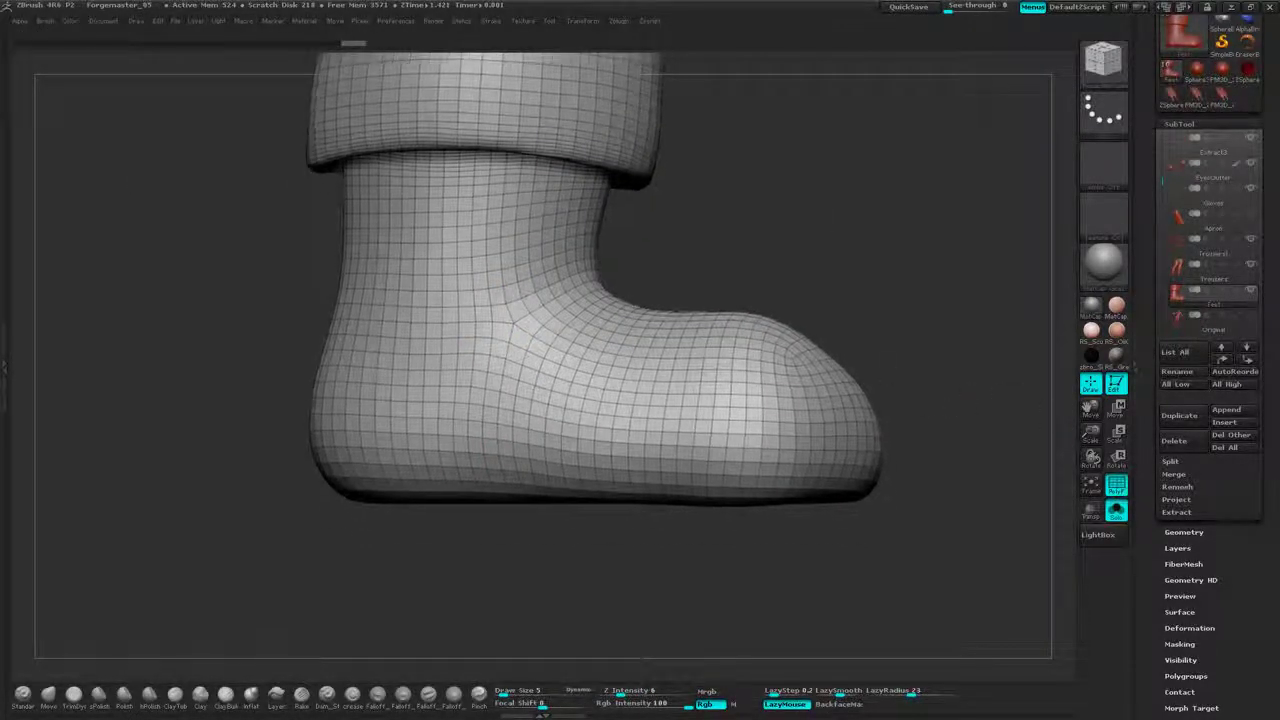
mouse_move(229, 472)
left_mouse_down("ctrl+shift")
mouse_move(414, 474)
mouse_move(242, 484)
left_mouse_up("ctrl+shift")
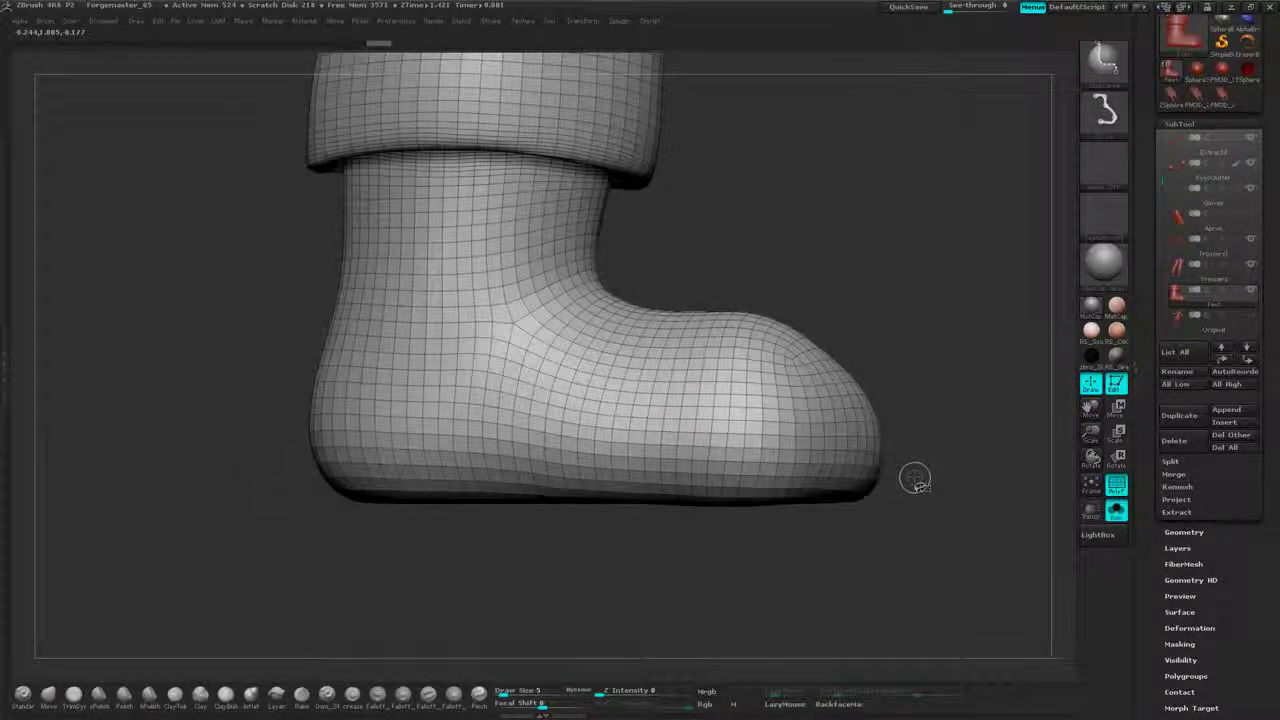
left_click_drag(913, 474, 546, 475, "ctrl+shift")
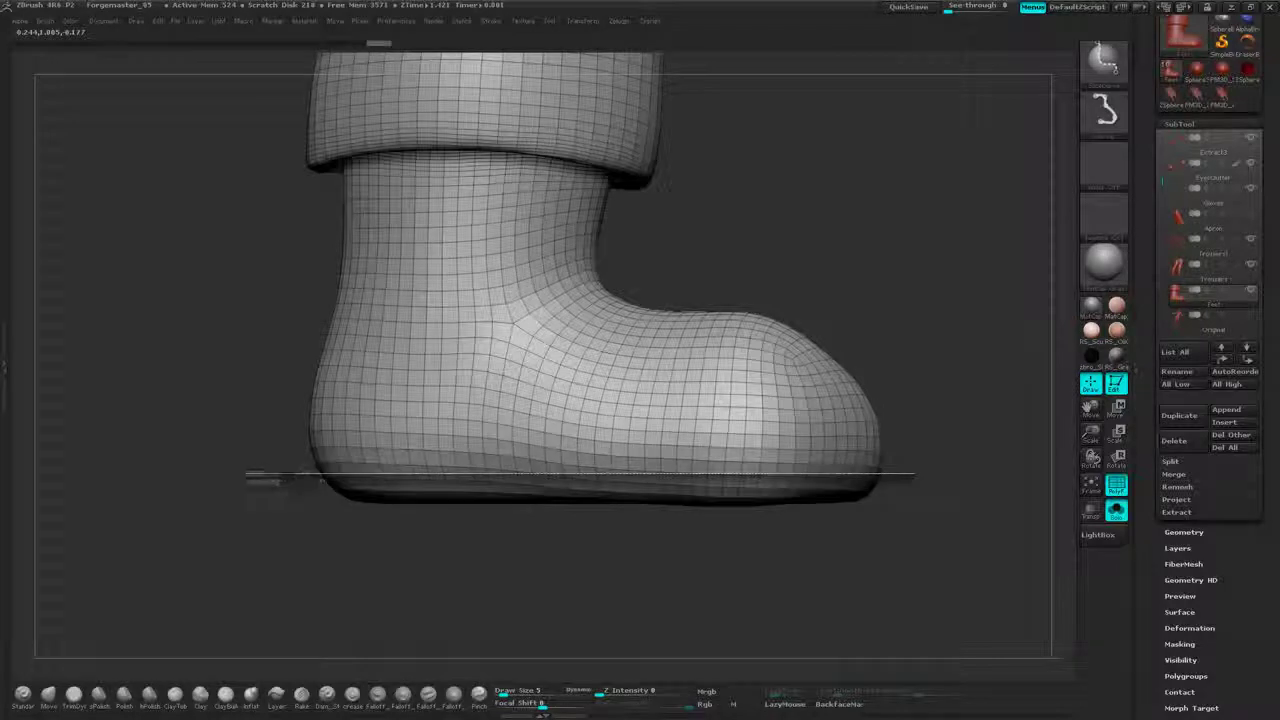
left_click_drag(262, 478, 268, 452, "ctrl+shift")
left_click_drag(929, 300, 948, 235)
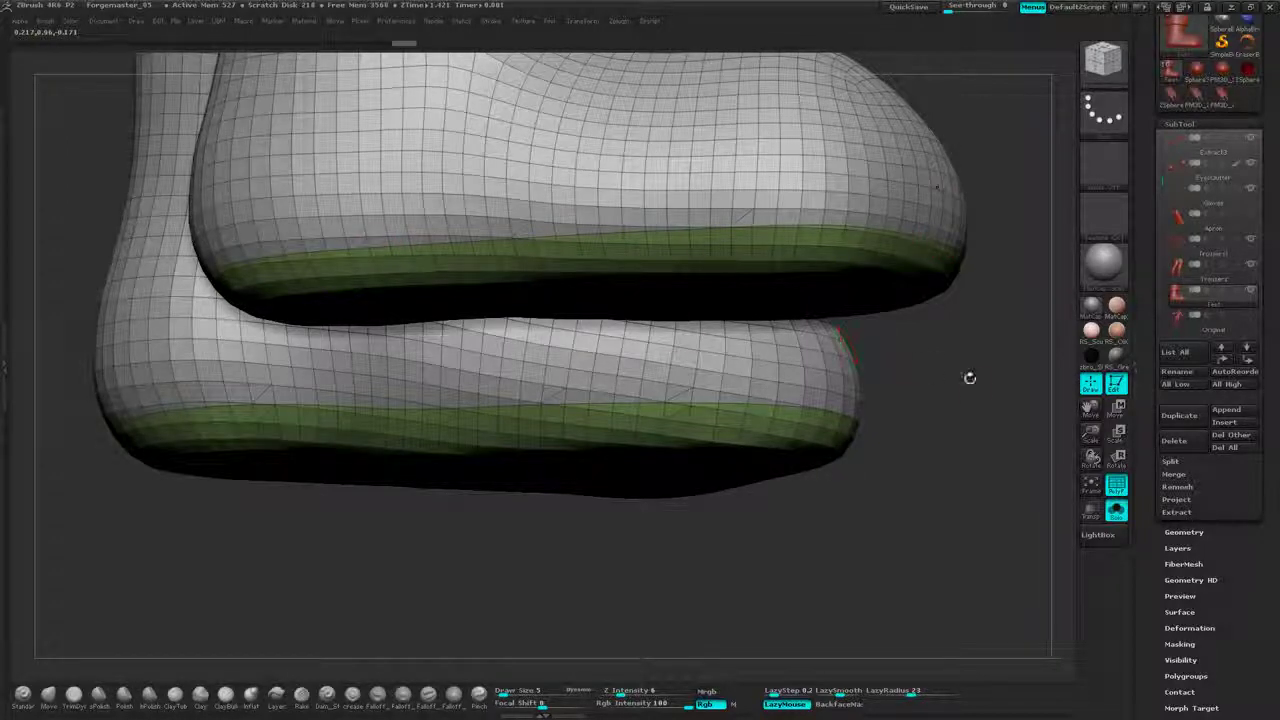
left_click_drag(970, 378, 950, 288)
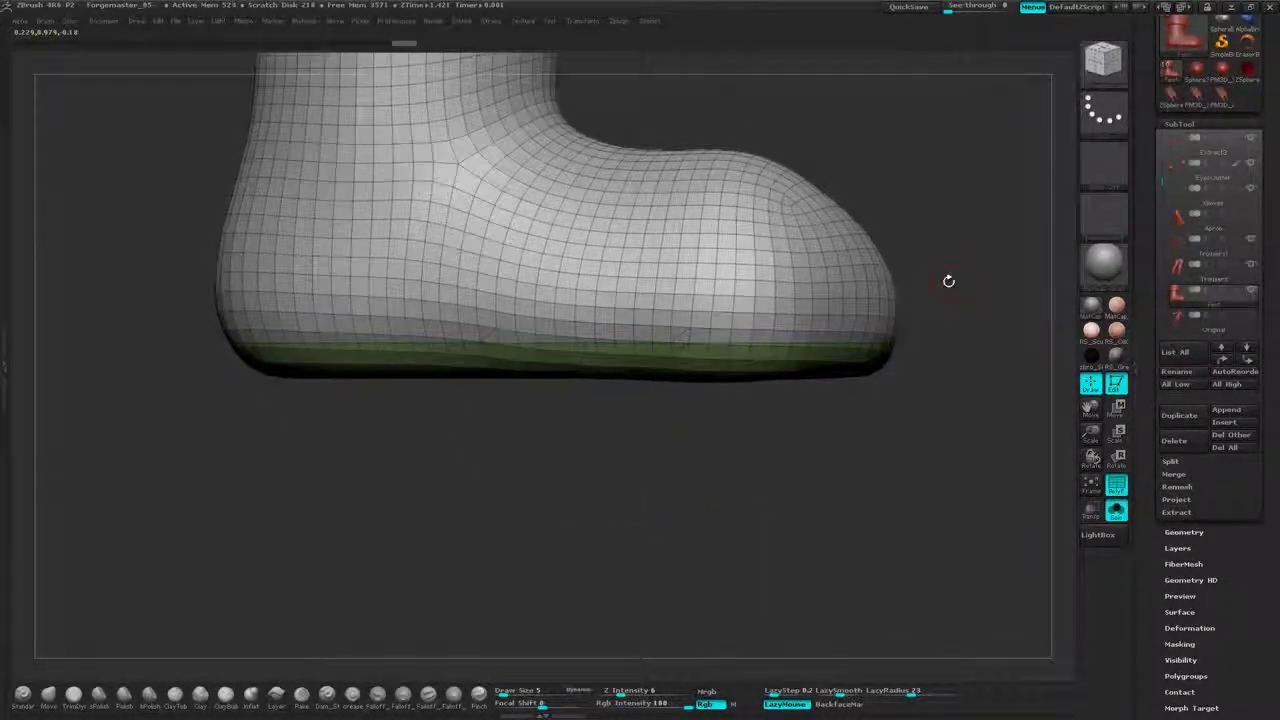
left_click_drag(974, 341, 967, 288)
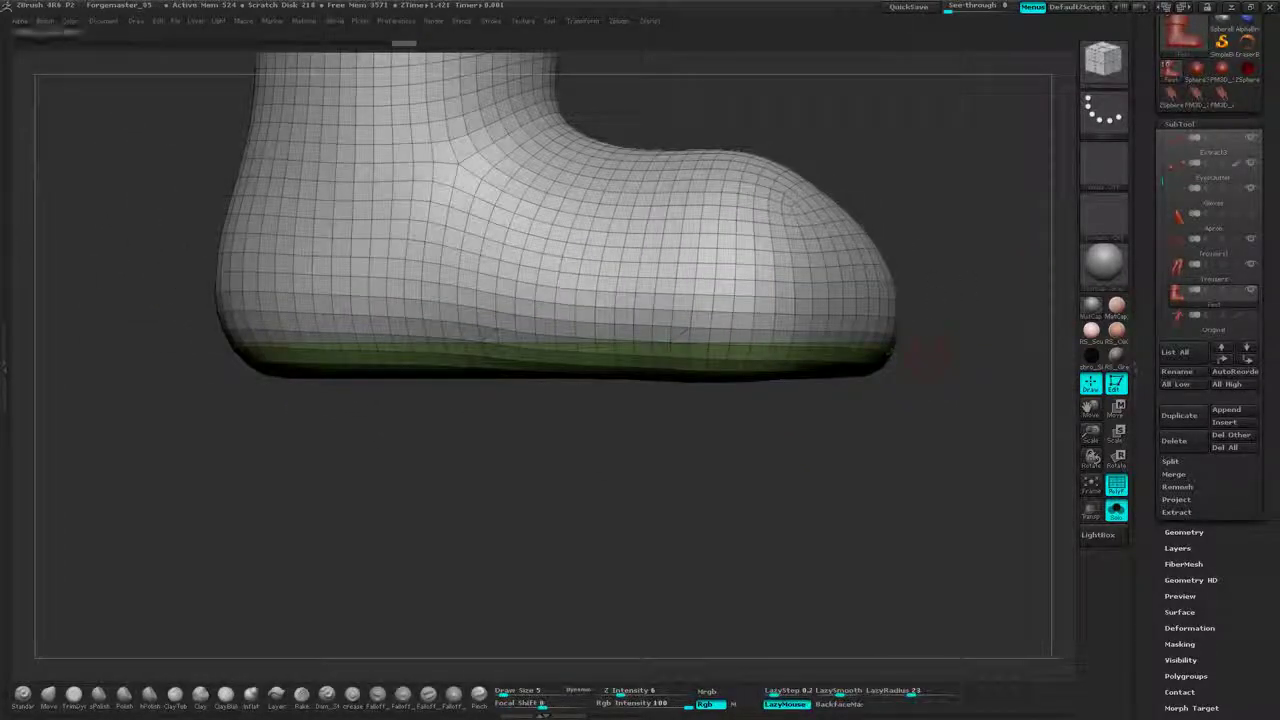
- Isolate the sole polygroup by hiding the upper parts of both boots
key("ctrl")
left_click(873, 362, "ctrl+shift")
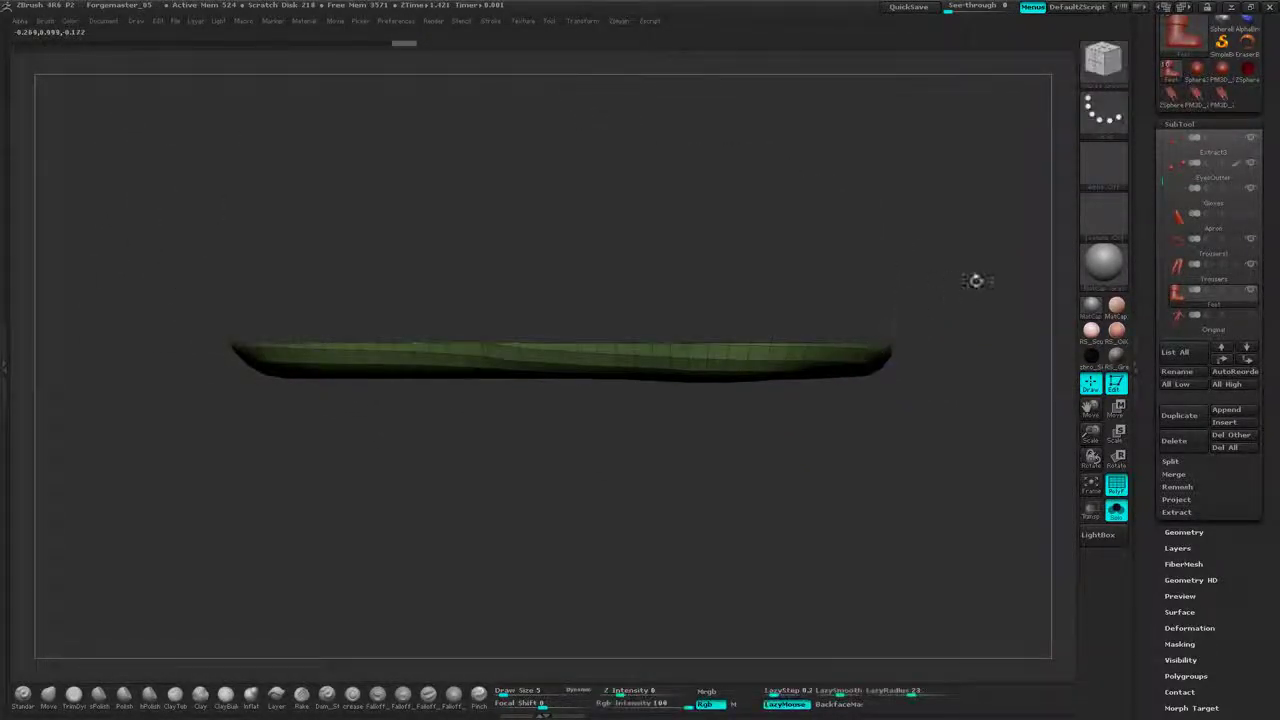
left_click_drag(975, 281, 892, 352, "alt")
left_click_drag(971, 234, 839, 259, "alt")
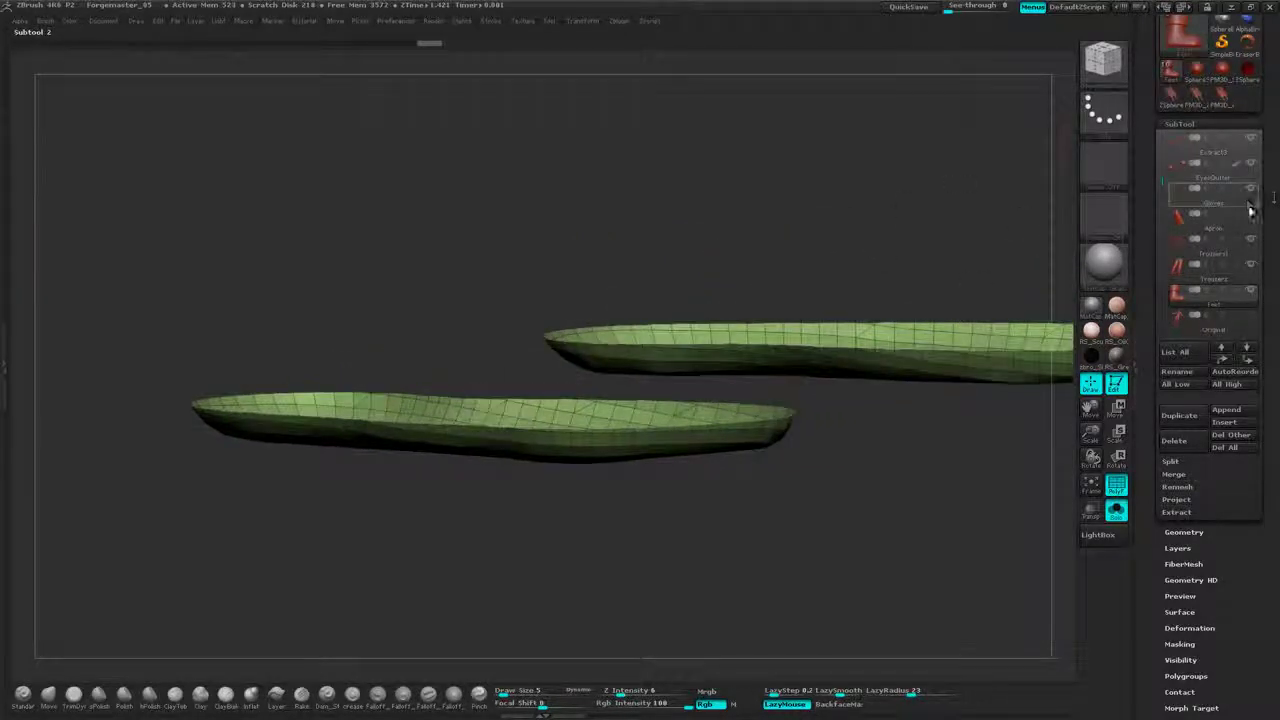
- Extract the visible sole polygons with thickness and accept the result as a new subtool
left_click_drag(1270, 204, 1267, 147)
left_click(1203, 66)
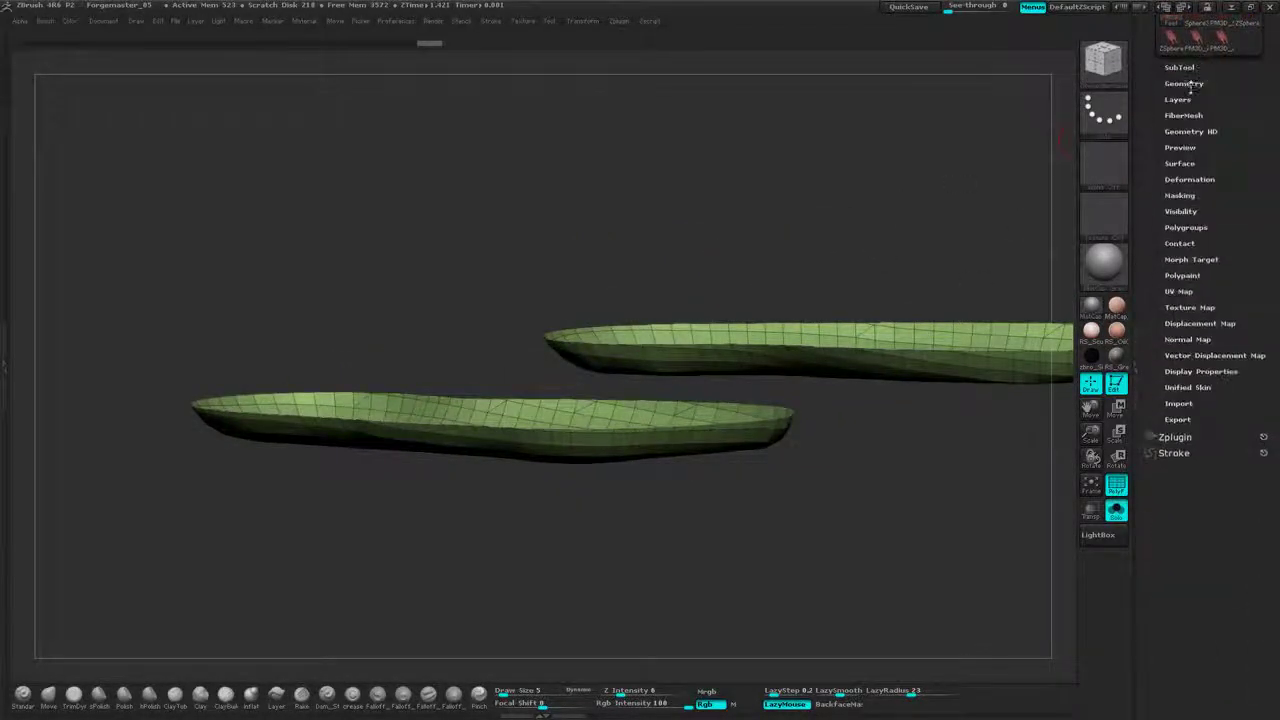
left_click(1191, 66)
left_click_drag(1268, 206, 1266, 137)
left_click(1176, 386)
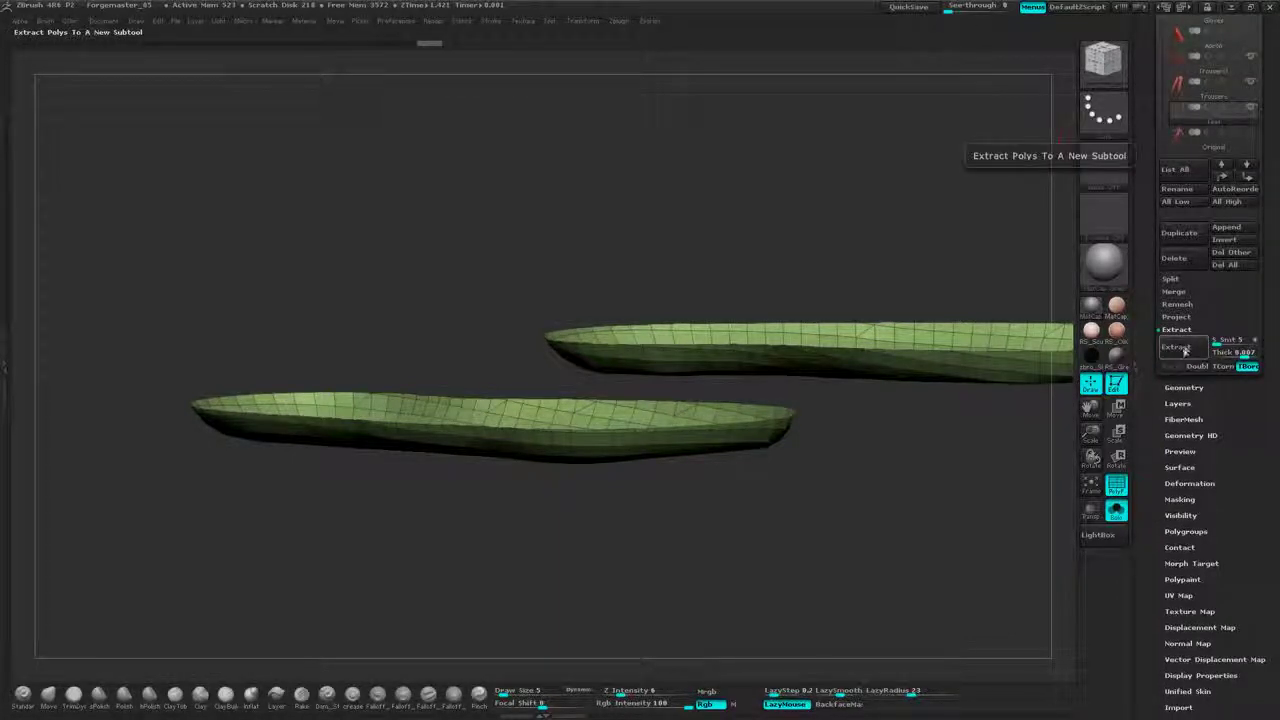
left_click(1186, 350)
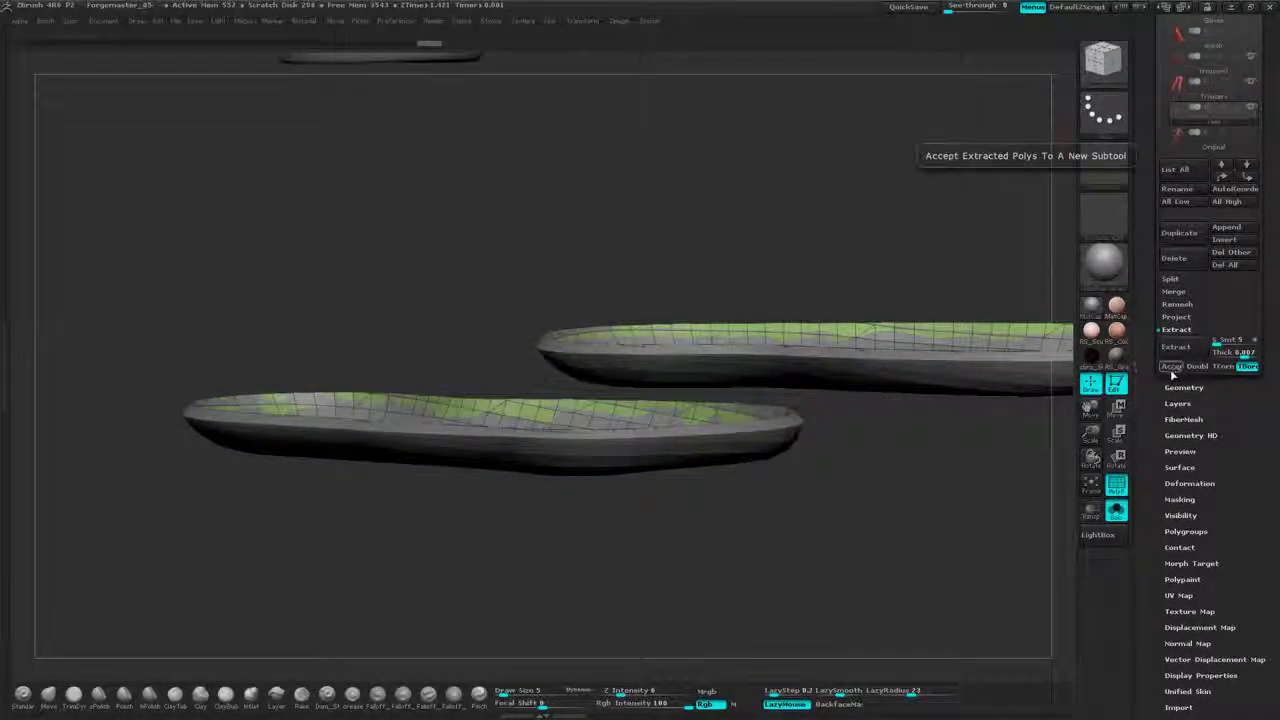
left_click(1172, 367)
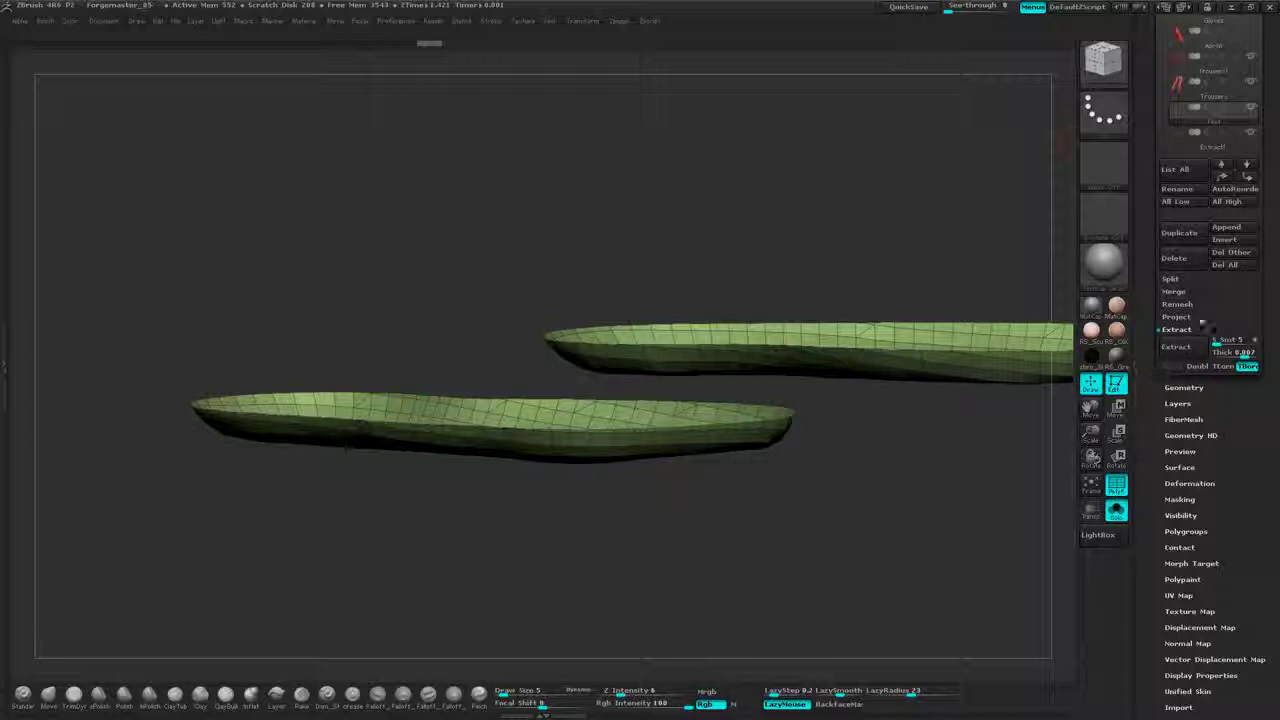
- Turn off solo mode and the polygon wireframe, and unhide the upper parts of the boots
left_click_drag(1257, 205, 1257, 254)
left_click(1117, 512)
left_click_drag(901, 497, 993, 410)
left_click(1116, 487)
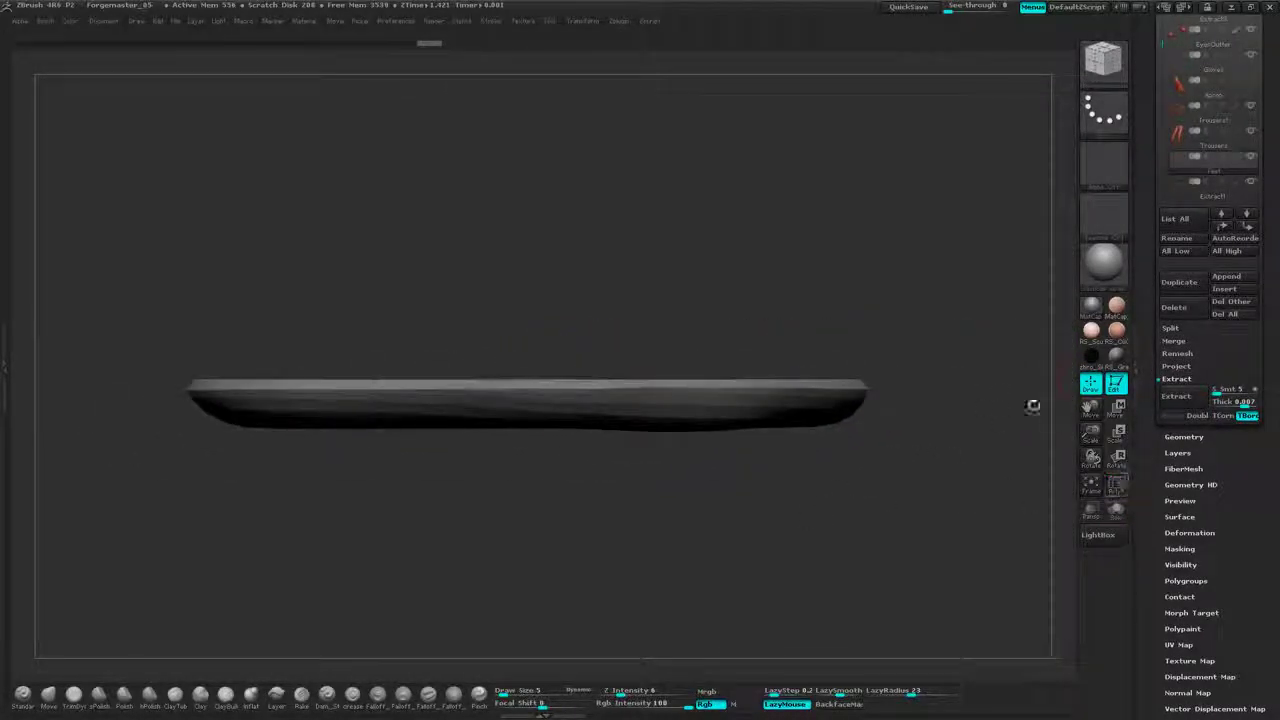
left_click_drag(1252, 198, 1252, 231)
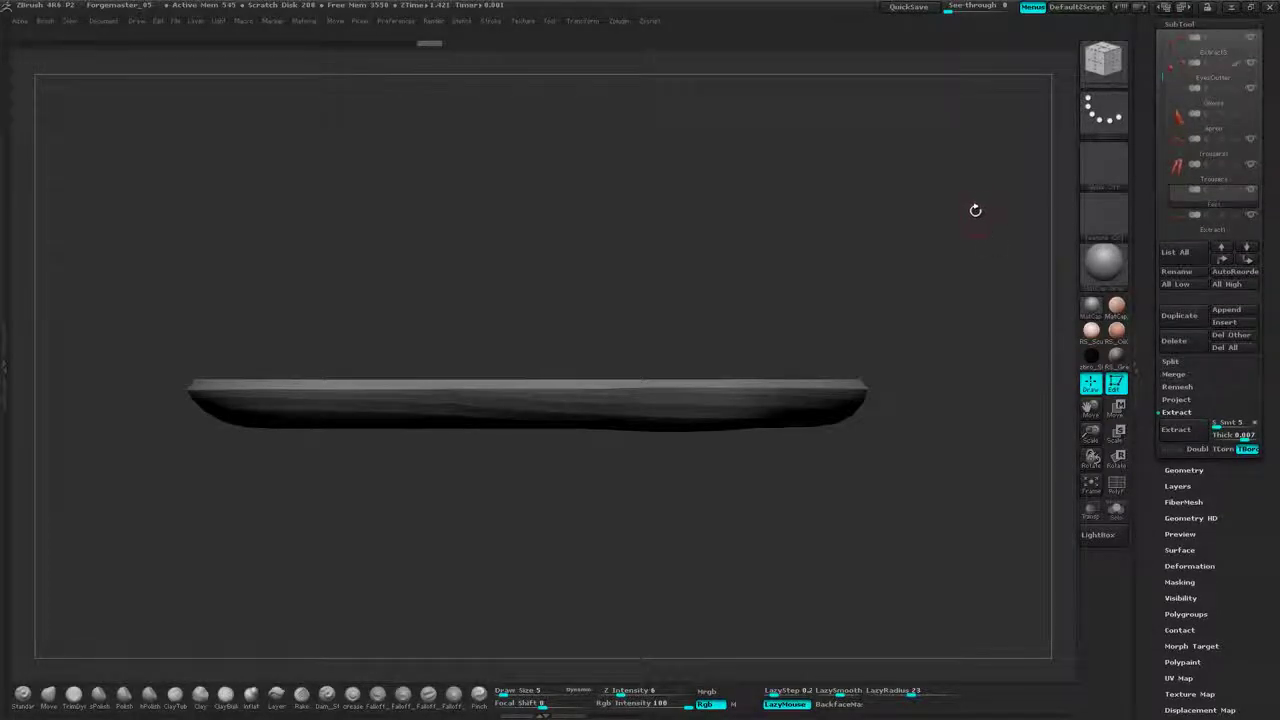
left_click(946, 289, "ctrl+shift")
left_click_drag(924, 271, 958, 199)
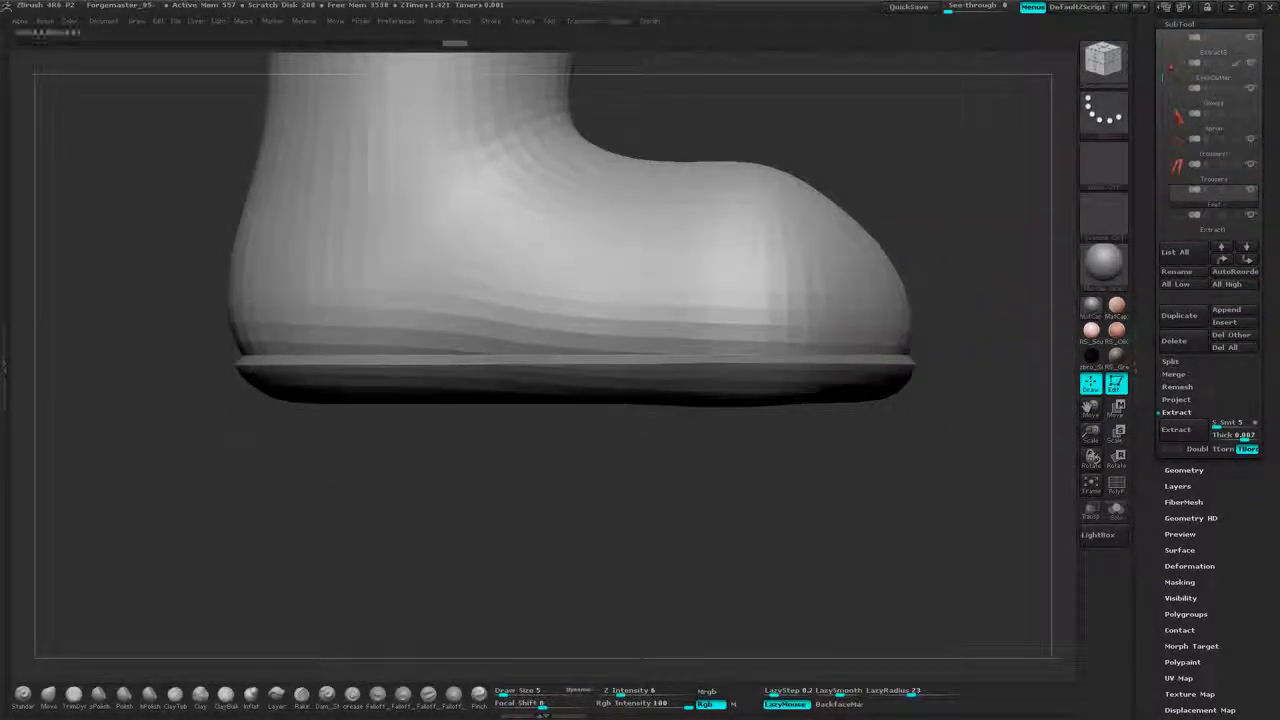
- Select the extracted sole subtool and shift it slightly downward with a vertical transpose line at the toe
left_click(848, 372, "alt")
left_click_drag(944, 266, 967, 234)
left_click(1118, 409)
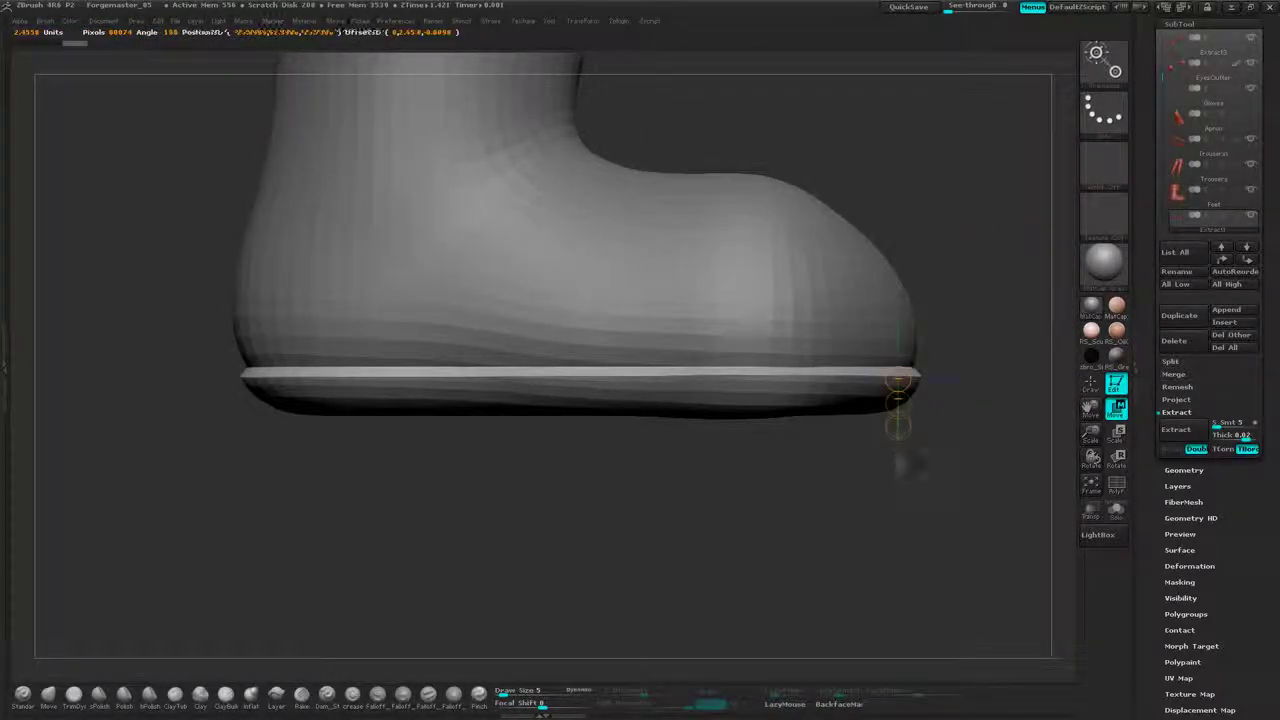
left_click_drag(898, 516, 897, 521)
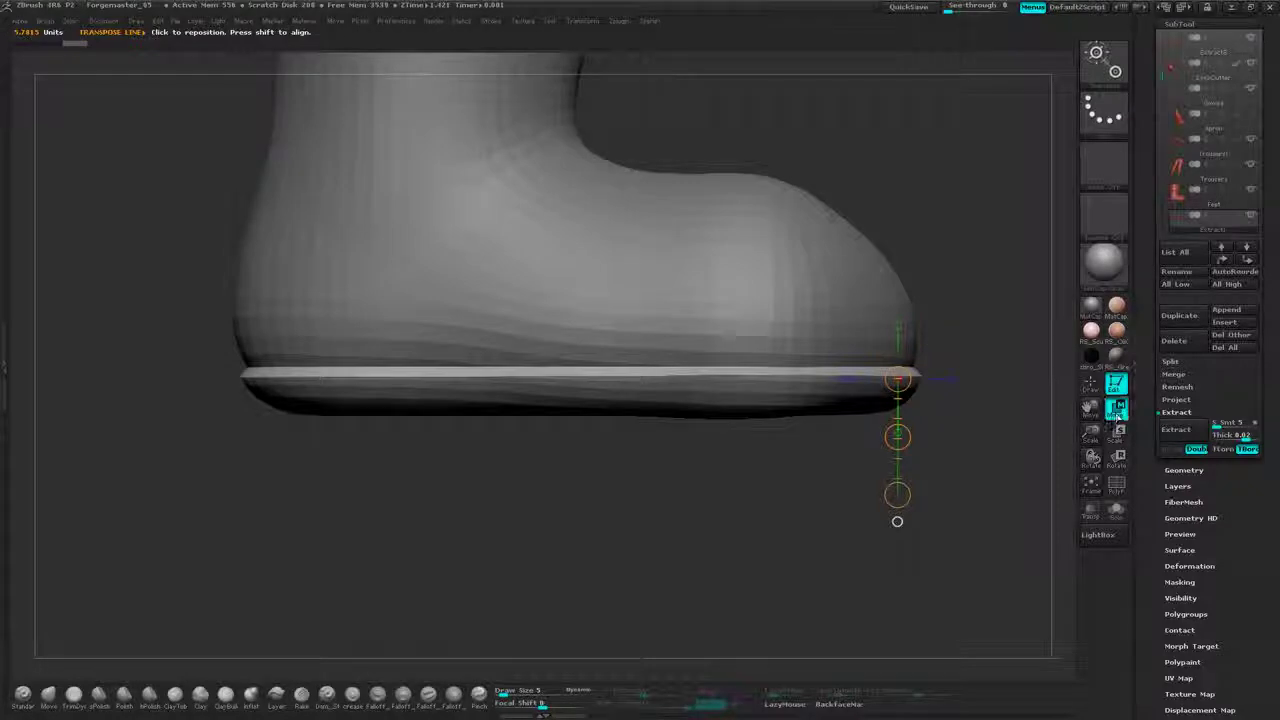
mouse_move(897, 437)
left_mouse_down()
mouse_move(892, 467)
mouse_move(891, 449)
left_mouse_up()
mouse_move(891, 449)
right_mouse_down()
mouse_move(856, 500)
mouse_move(900, 492)
mouse_move(897, 446)
right_mouse_up()
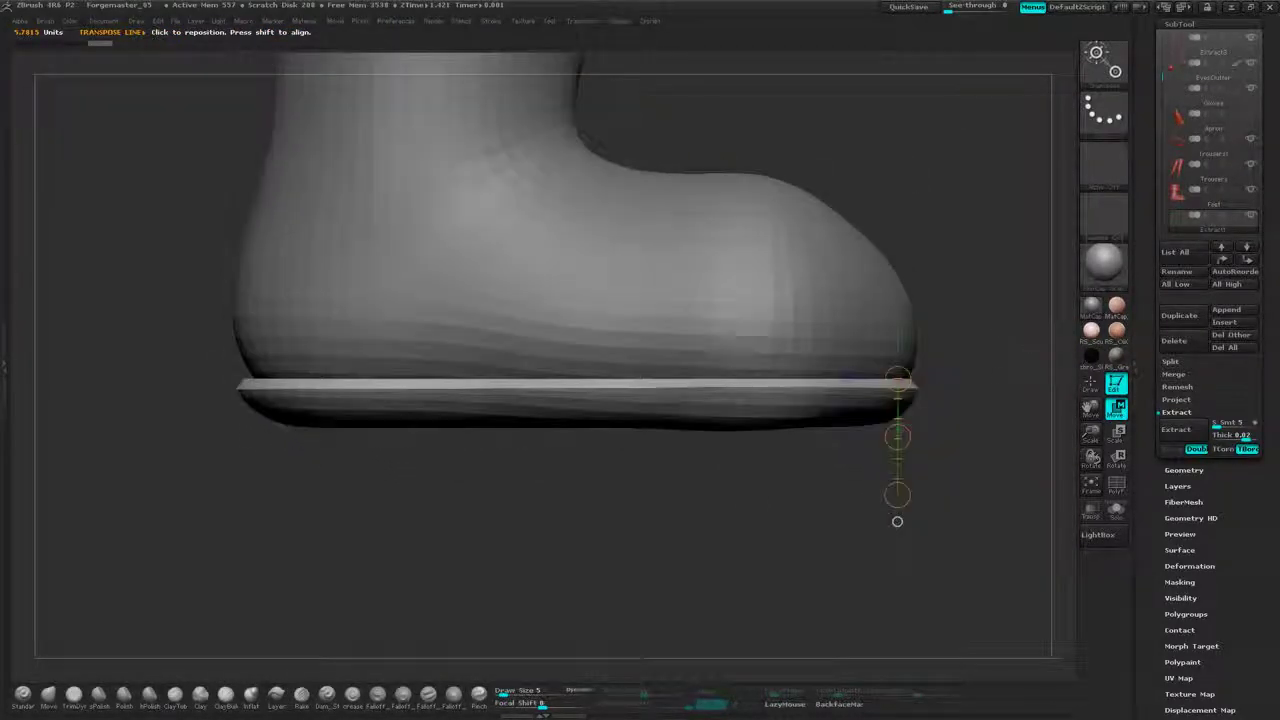
left_click_drag(897, 437, 902, 432)
- Scale the extracted sole down slightly and fine-tune its height against the base of the boot
mouse_move(899, 378)
left_mouse_down()
mouse_move(897, 521)
mouse_move(898, 490)
left_mouse_up()
left_click(1116, 436)
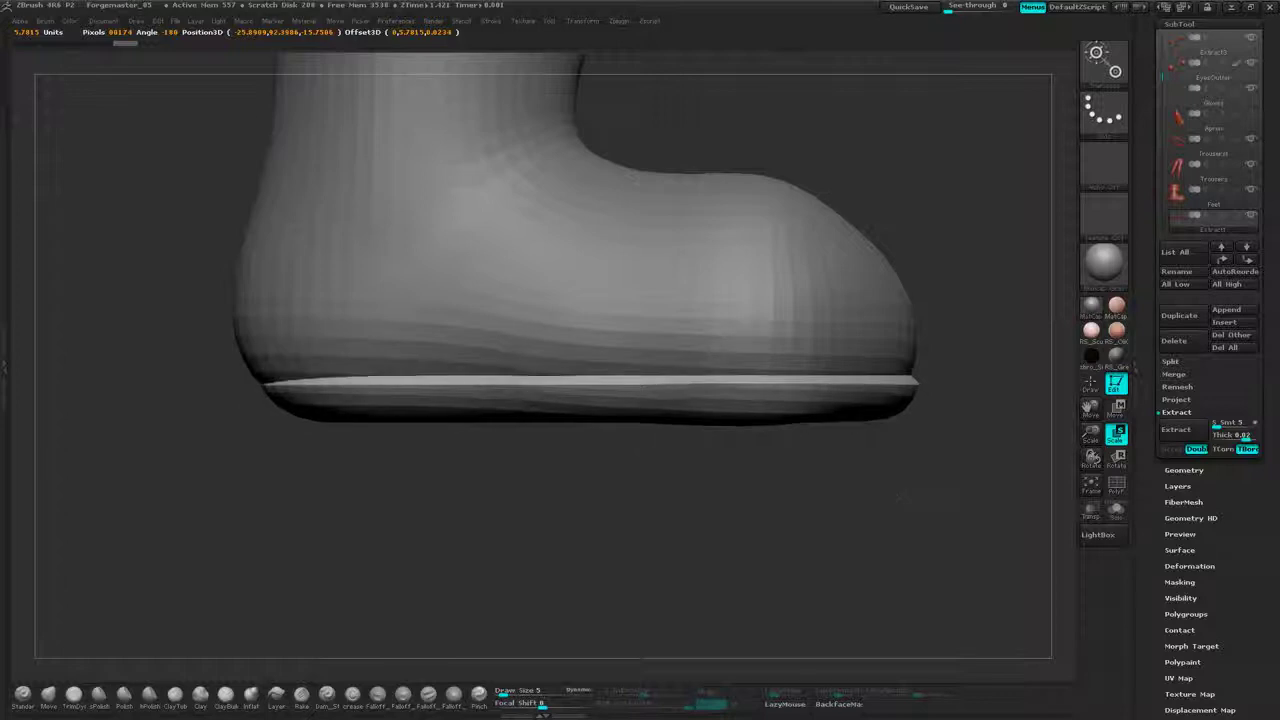
left_click_drag(898, 494, 897, 496)
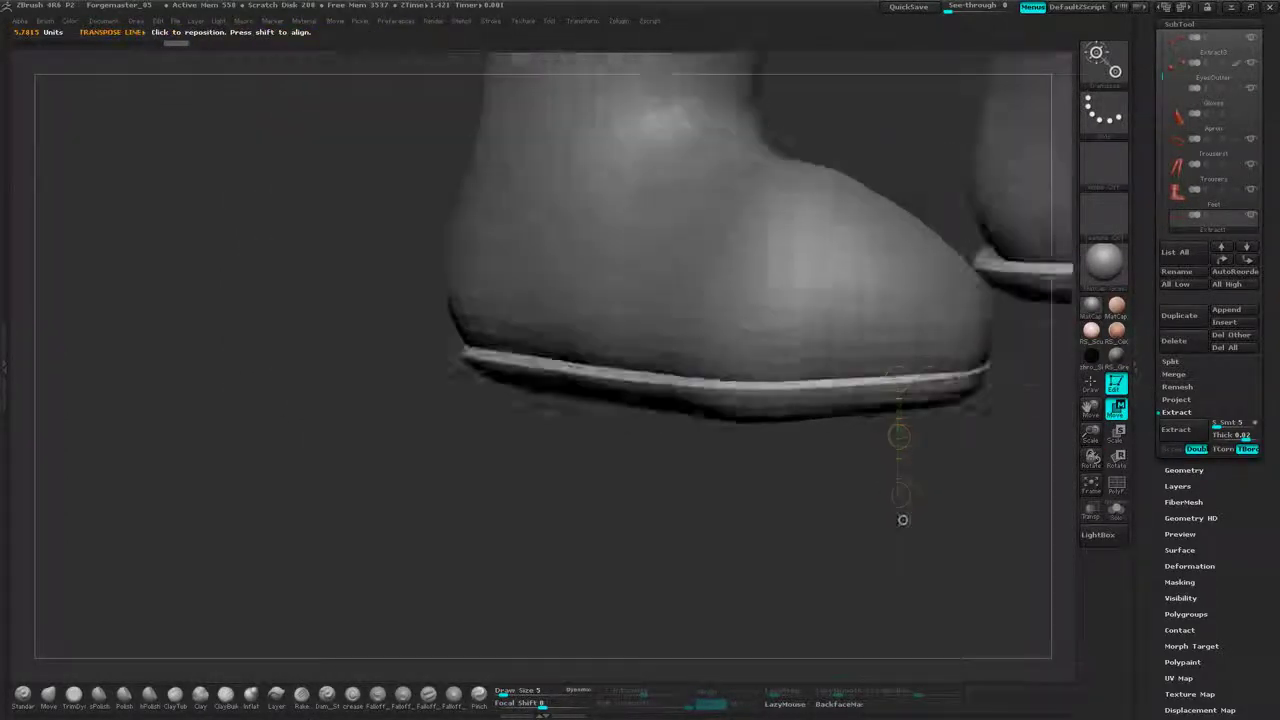
left_click_drag(640, 540, 440, 560)
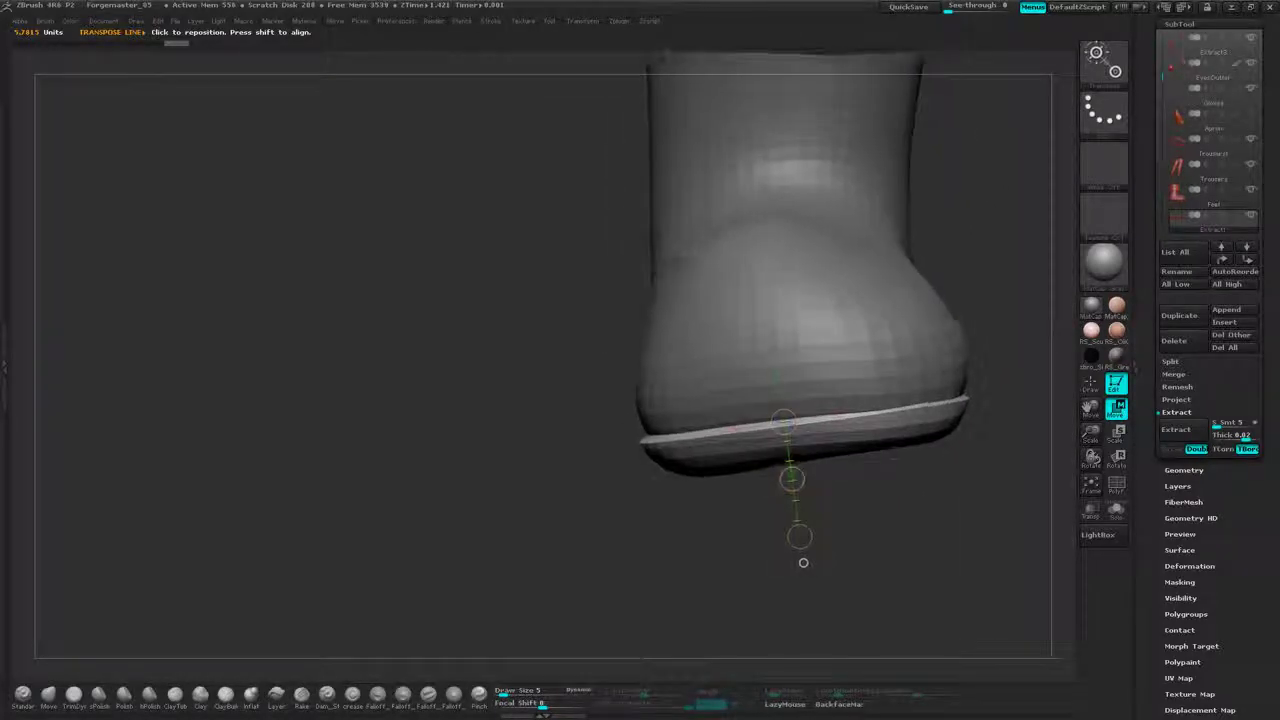
left_click_drag(791, 479, 791, 484)
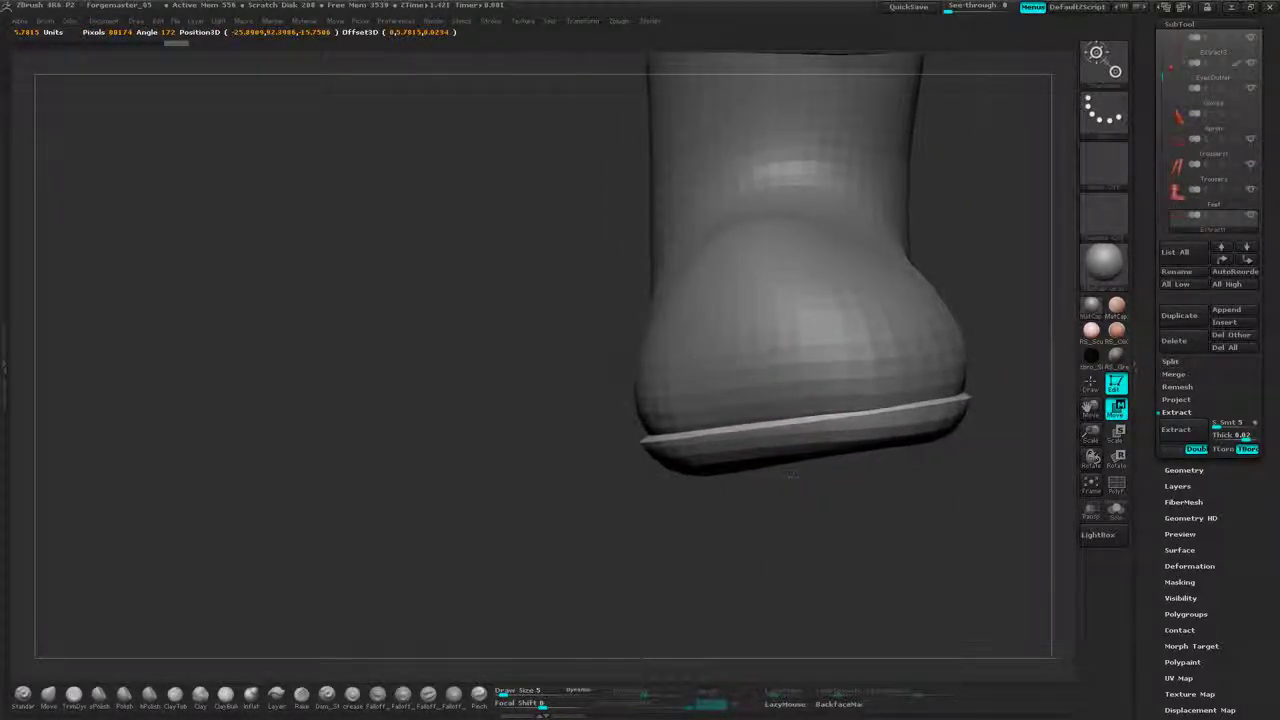
left_click_drag(560, 560, 790, 520)
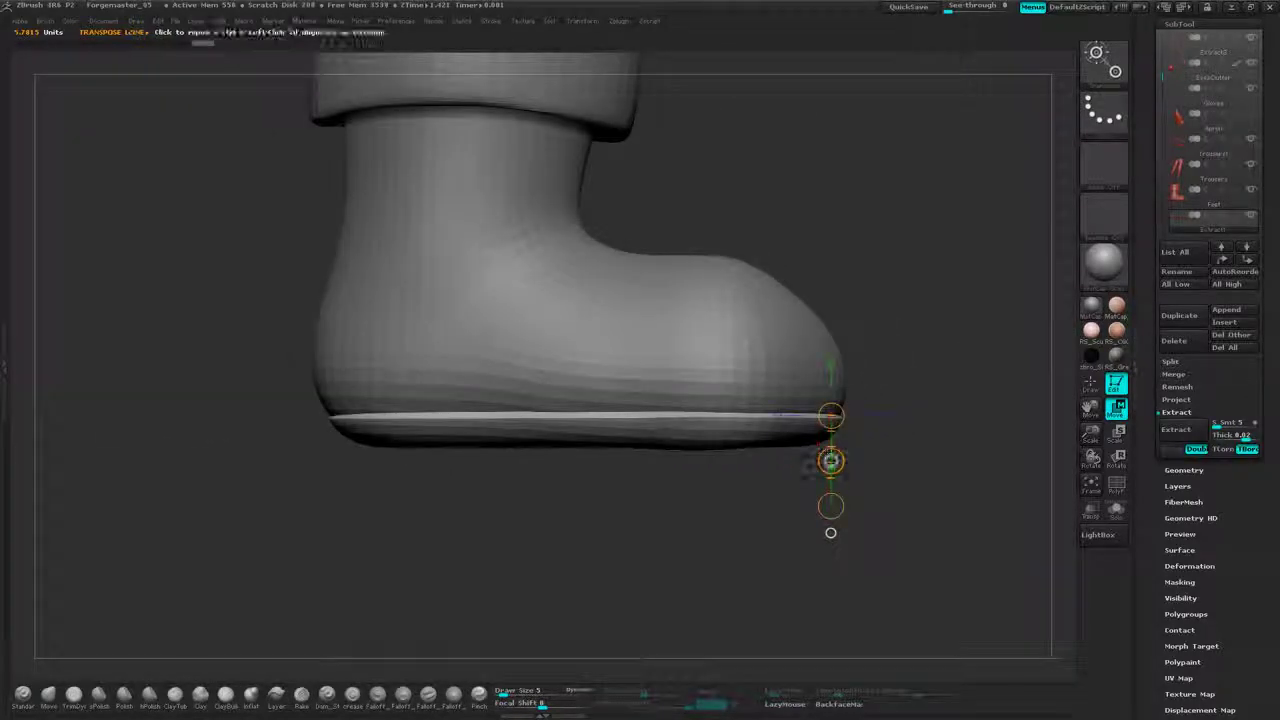
left_click_drag(831, 461, 831, 459)
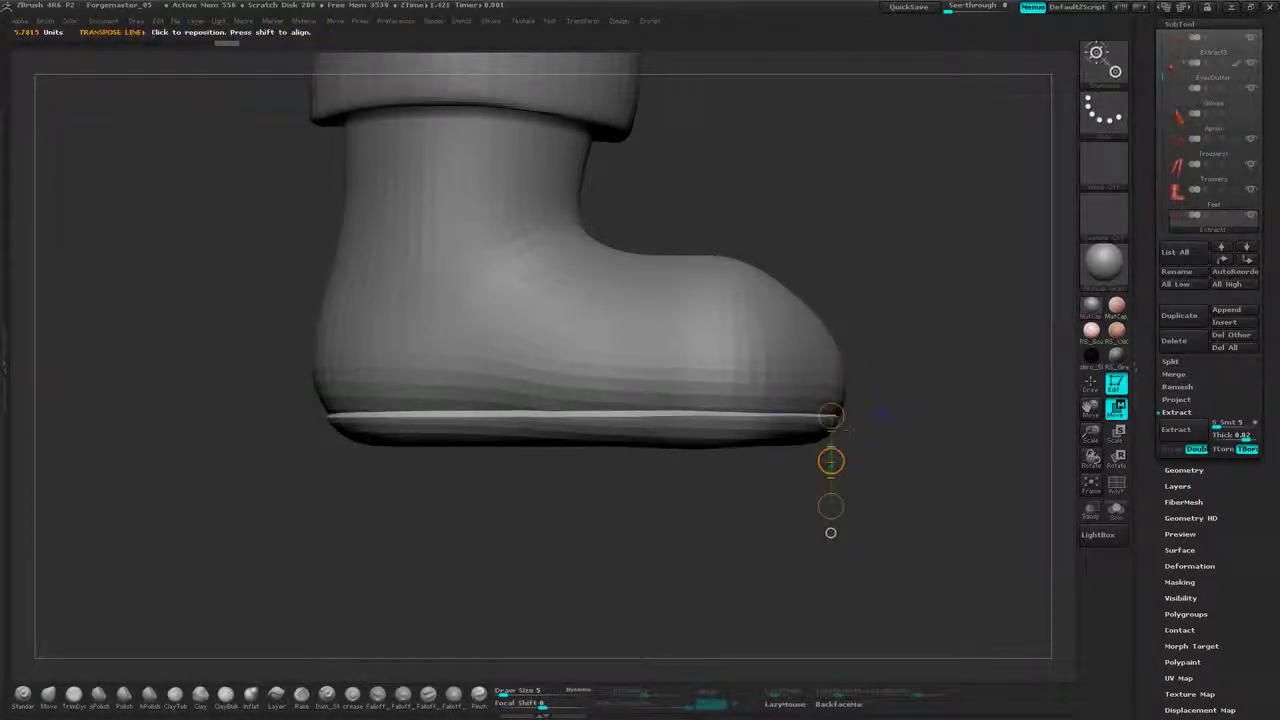
- Thicken the extracted sole slightly with the Inflate deformation
left_click_drag(1192, 446, 1192, 328)
mouse_move(1232, 370)
left_mouse_down()
mouse_move(1240, 315)
mouse_move(1250, 358)
mouse_move(1208, 356)
mouse_move(1219, 358)
left_mouse_up()
left_click(1188, 395)
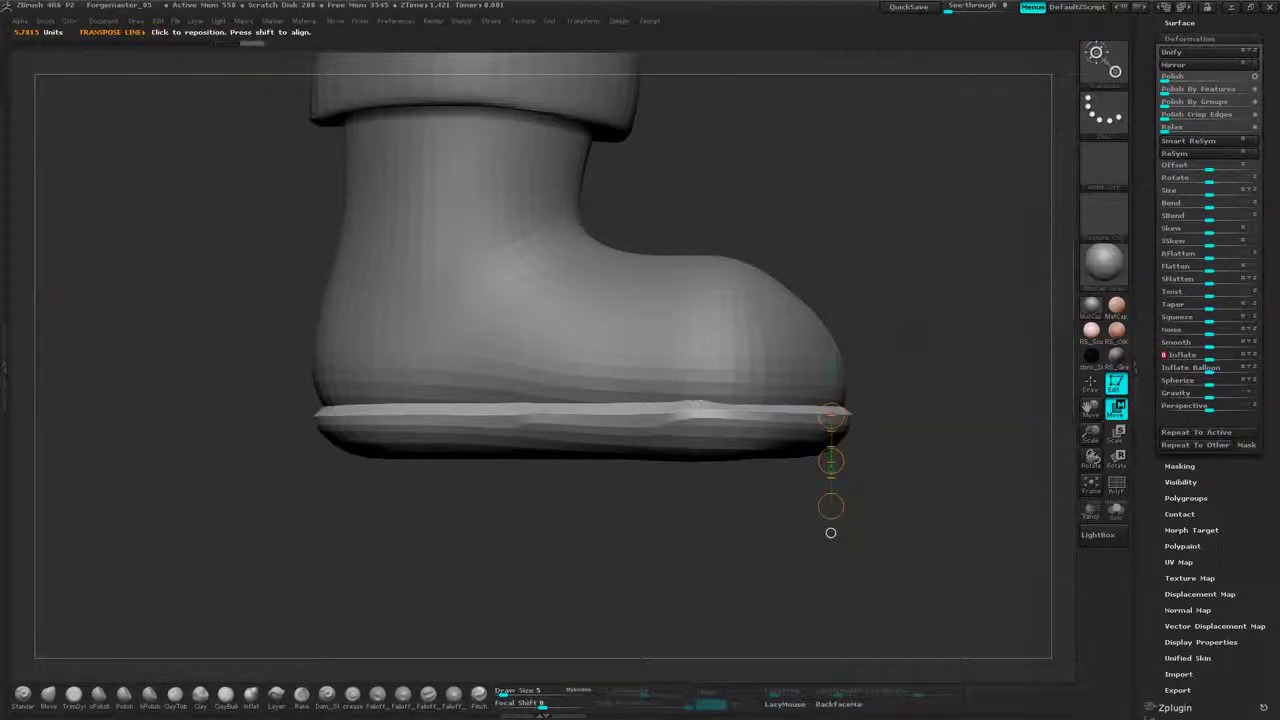
left_click_drag(915, 335, 1015, 296)
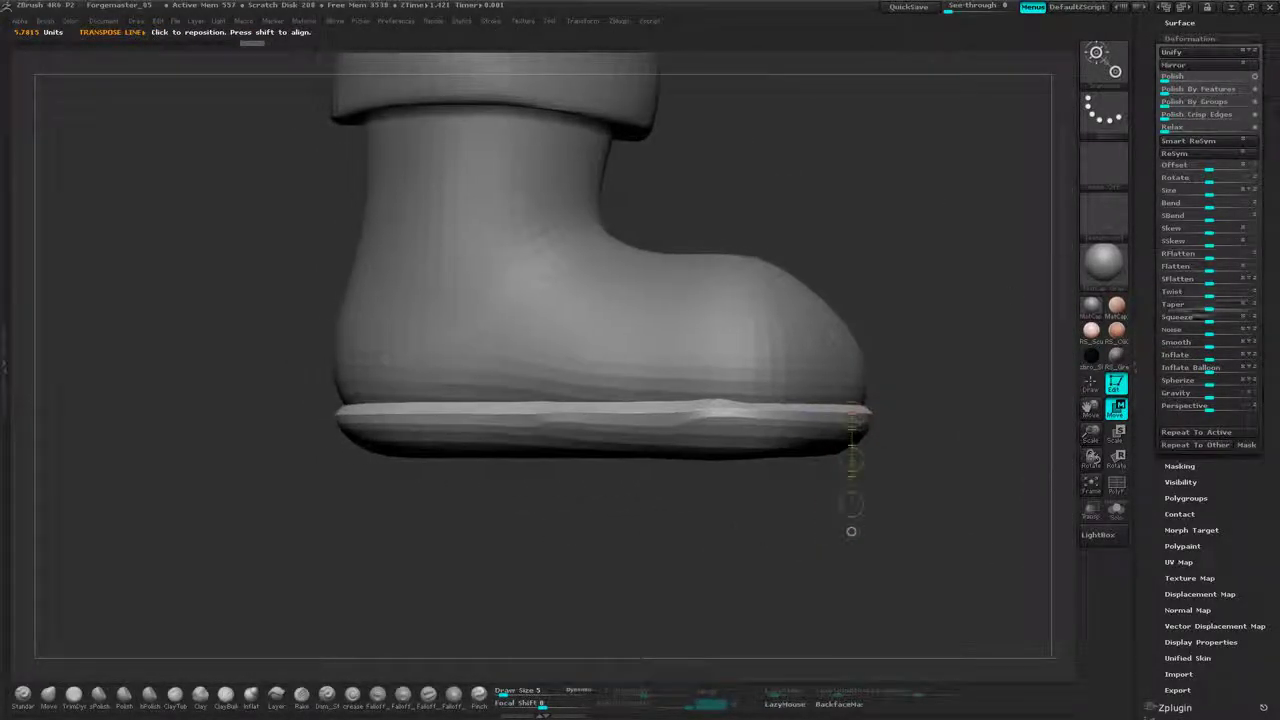
- Undo a trial inflation of the sole, and inflate it again until its rim extends beyond the boot's outline
left_click_drag(1209, 359, 1215, 359)
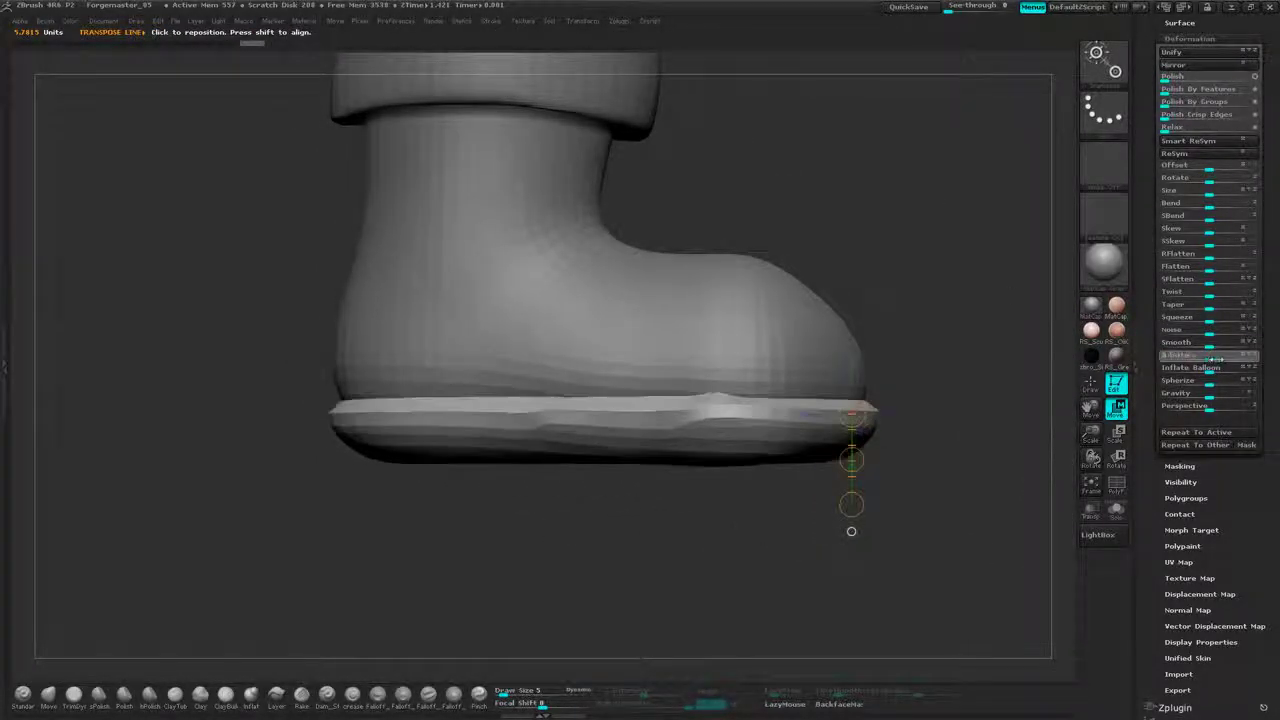
key("ctrl+z")
left_click_drag(1045, 345, 972, 327)
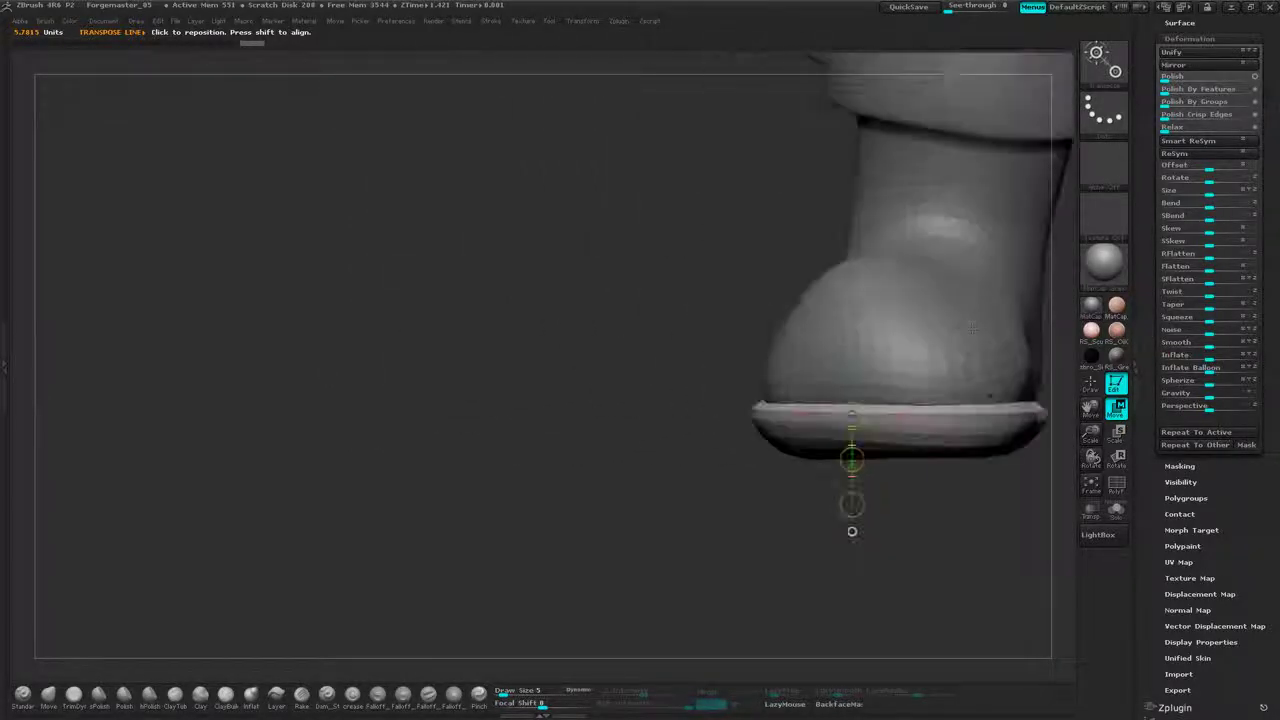
left_click_drag(941, 394, 866, 377, "alt")
left_click_drag(866, 377, 960, 394)
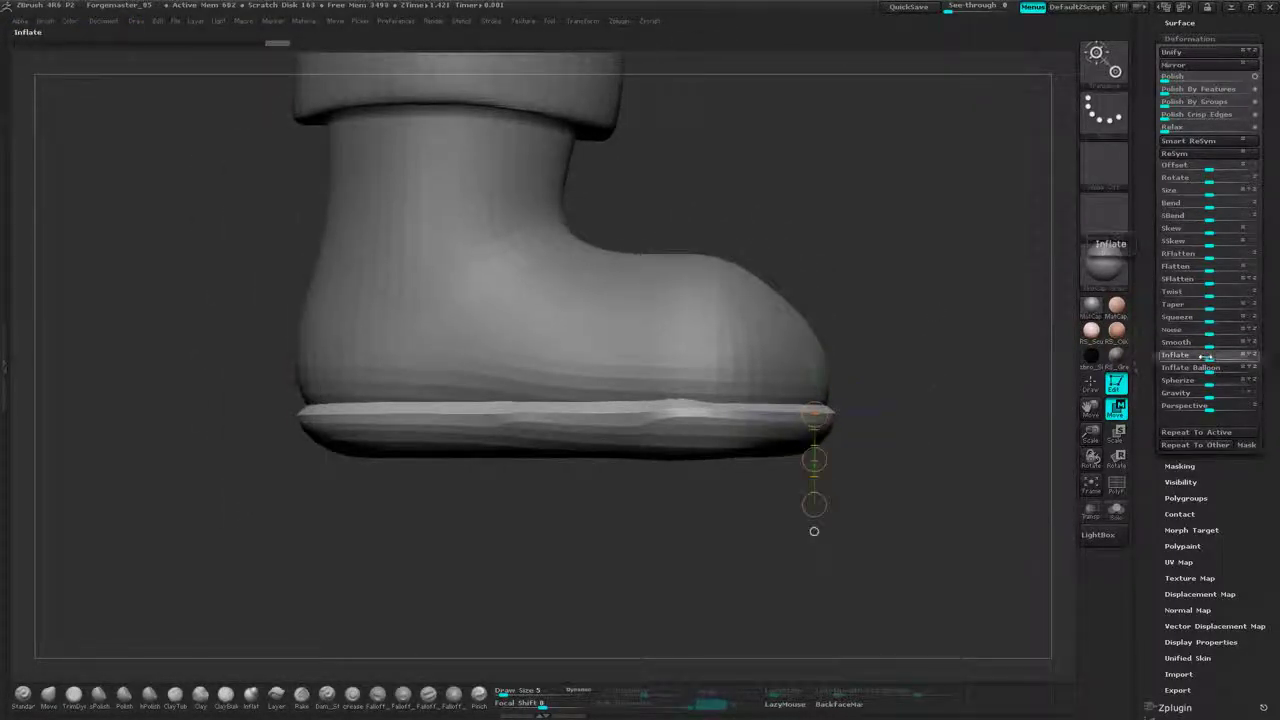
left_click_drag(1210, 357, 1242, 357)
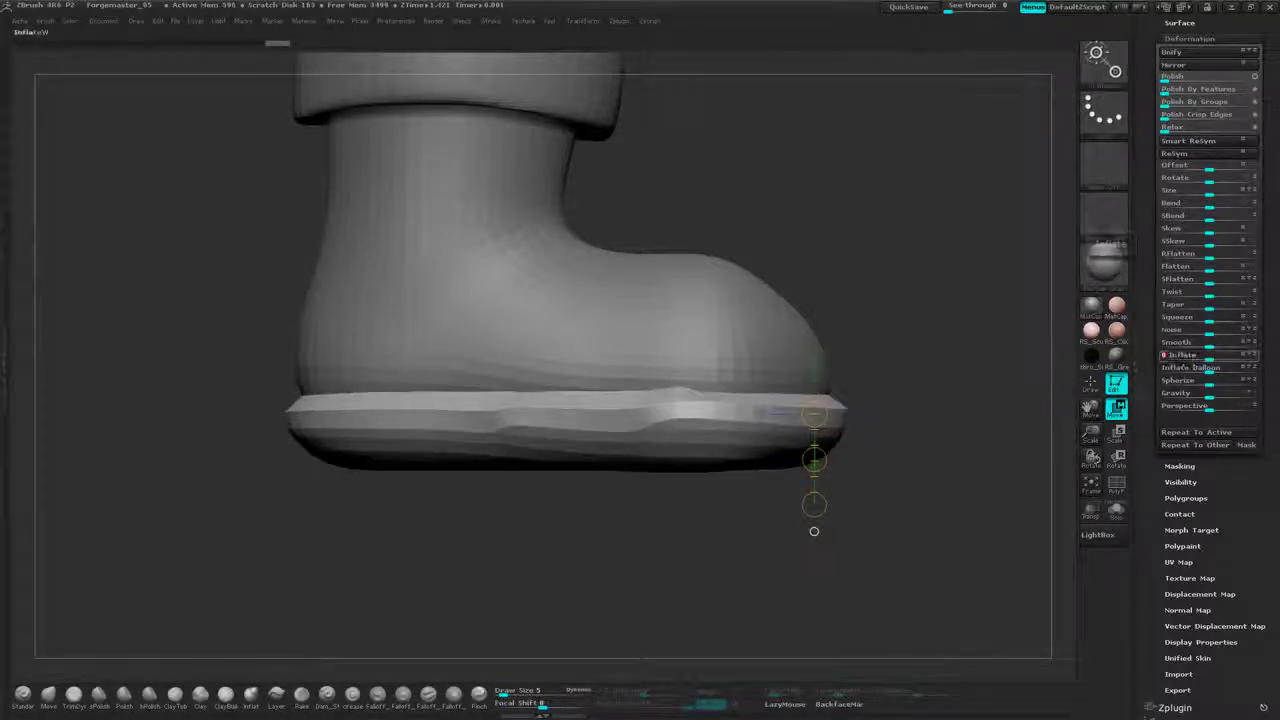
- Move the inflated sole down below the boot's base and apply a rectangular mask across it
mouse_move(814, 459)
left_mouse_down()
mouse_move(816, 508)
mouse_move(816, 483)
left_mouse_up()
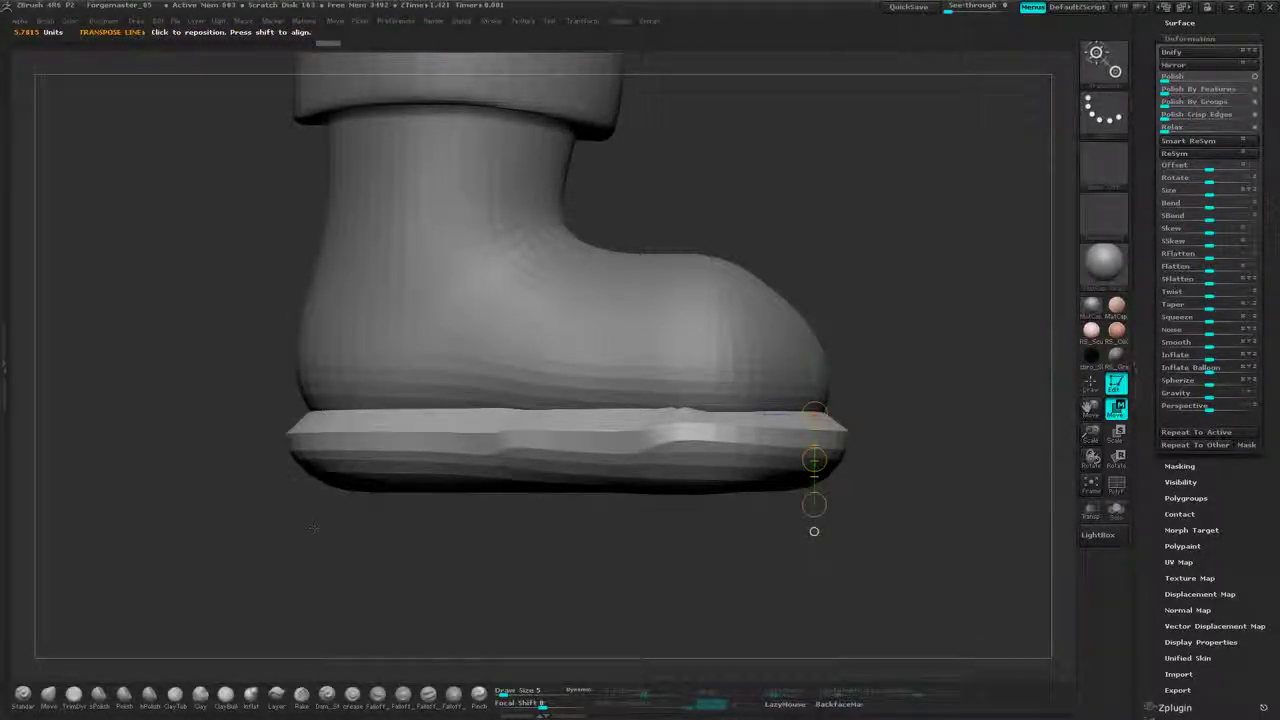
mouse_move(249, 566)
left_mouse_down("ctrl")
mouse_move(677, 486)
mouse_move(890, 424)
mouse_move(837, 420)
left_mouse_up("ctrl")
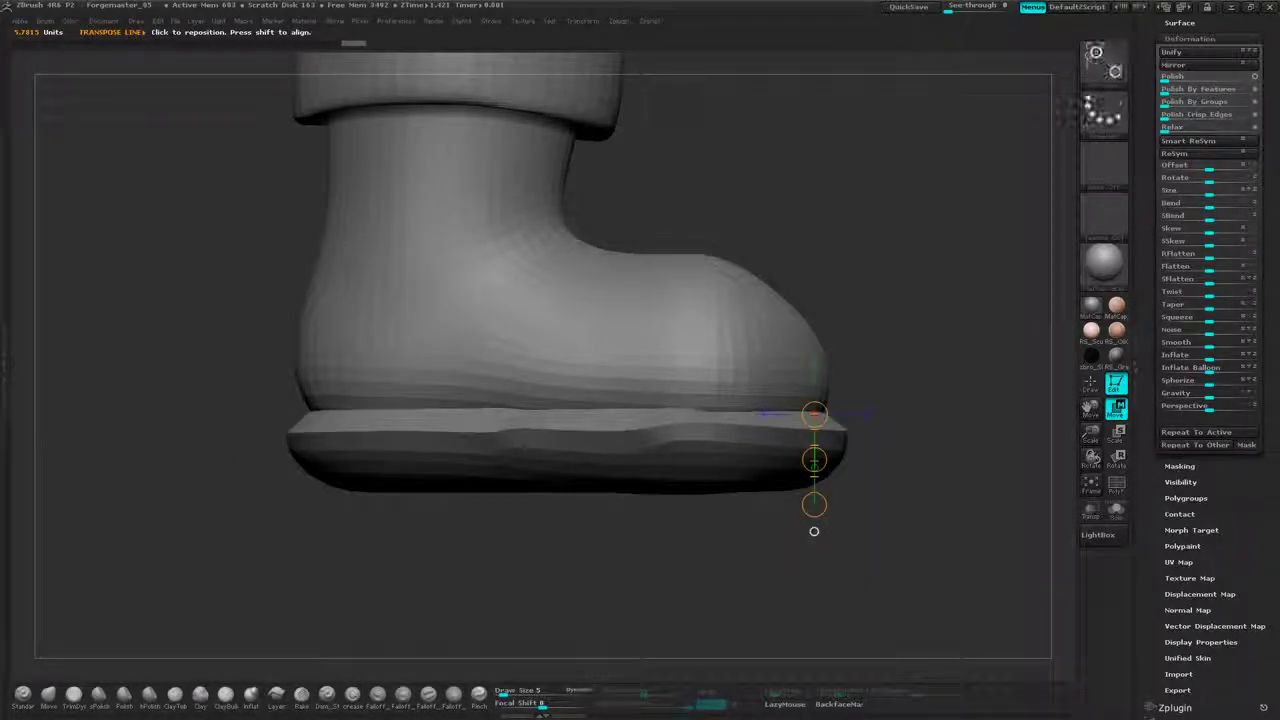
left_click(919, 328, "ctrl")
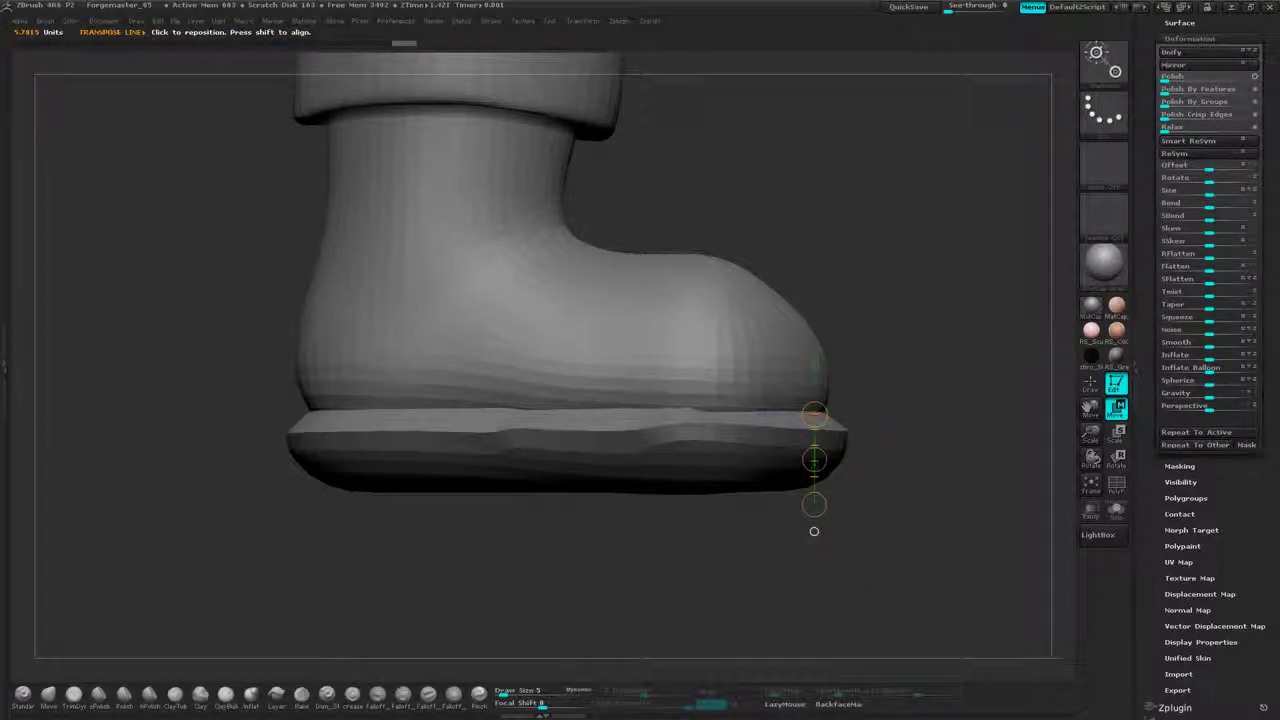
- Shrink and sharpen the mask on the extracted sole, and try subdividing the sole mesh
left_click(1190, 38)
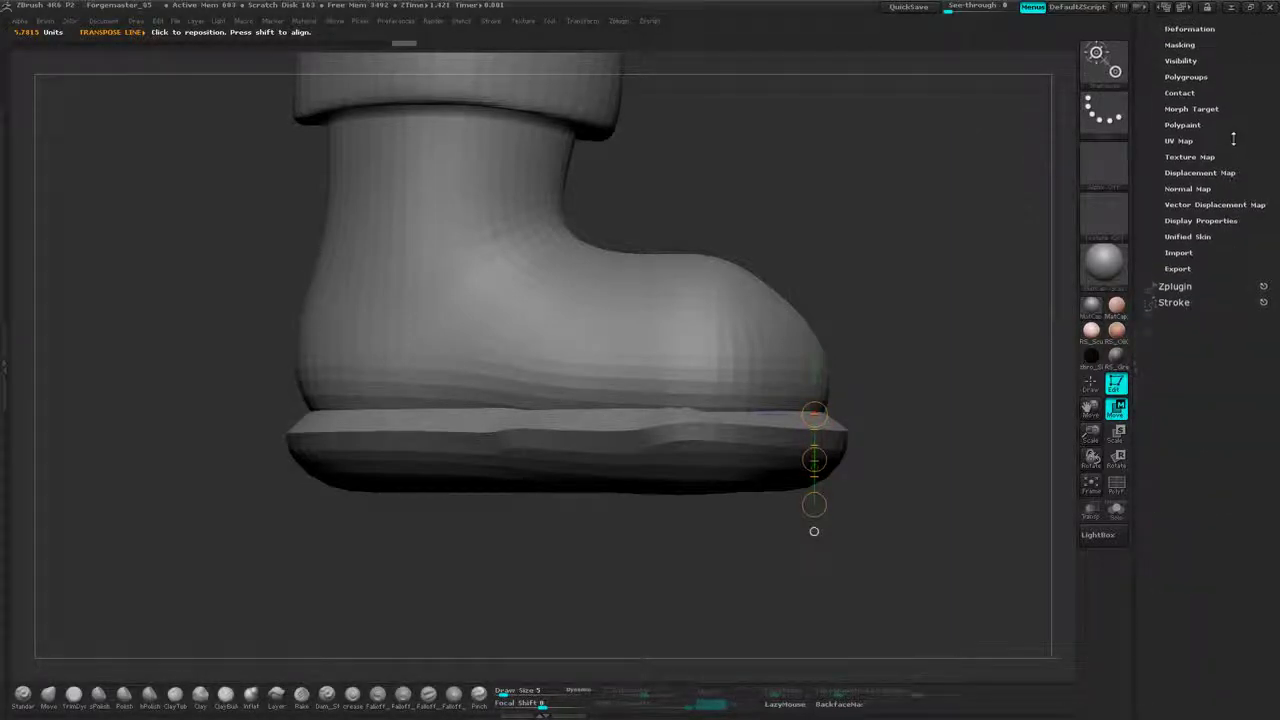
left_click(1213, 77)
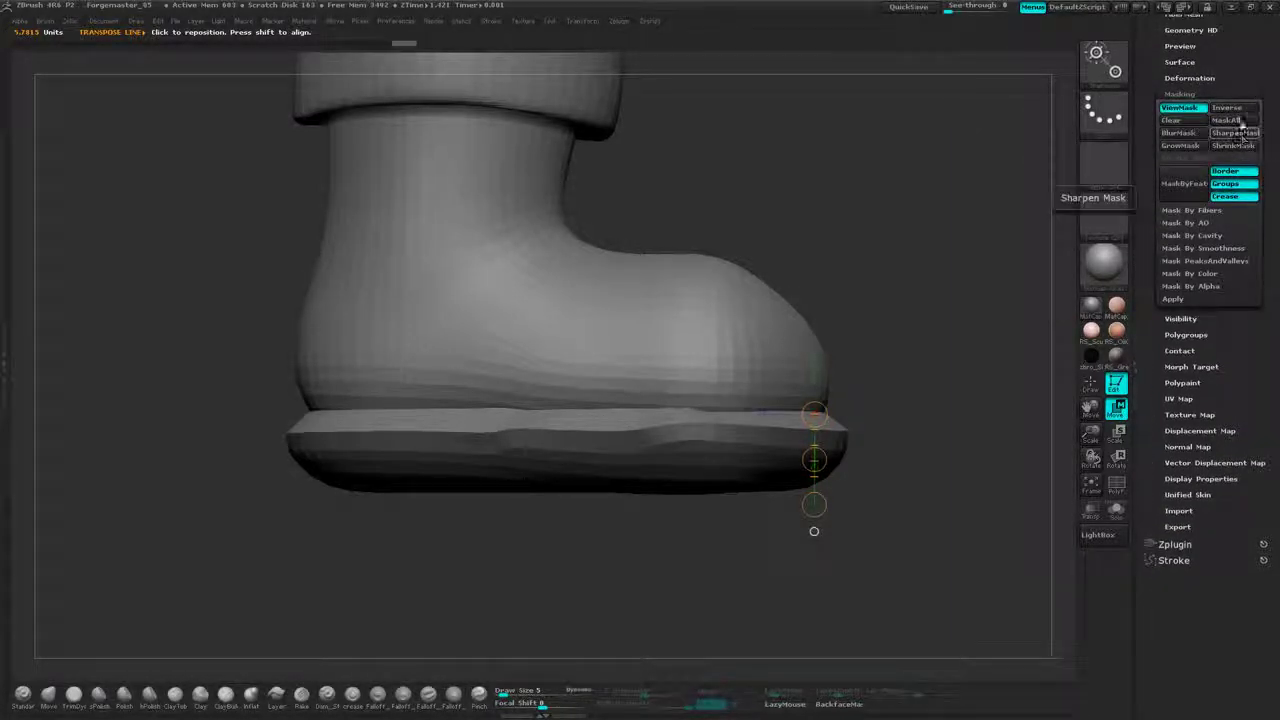
left_click(1236, 146)
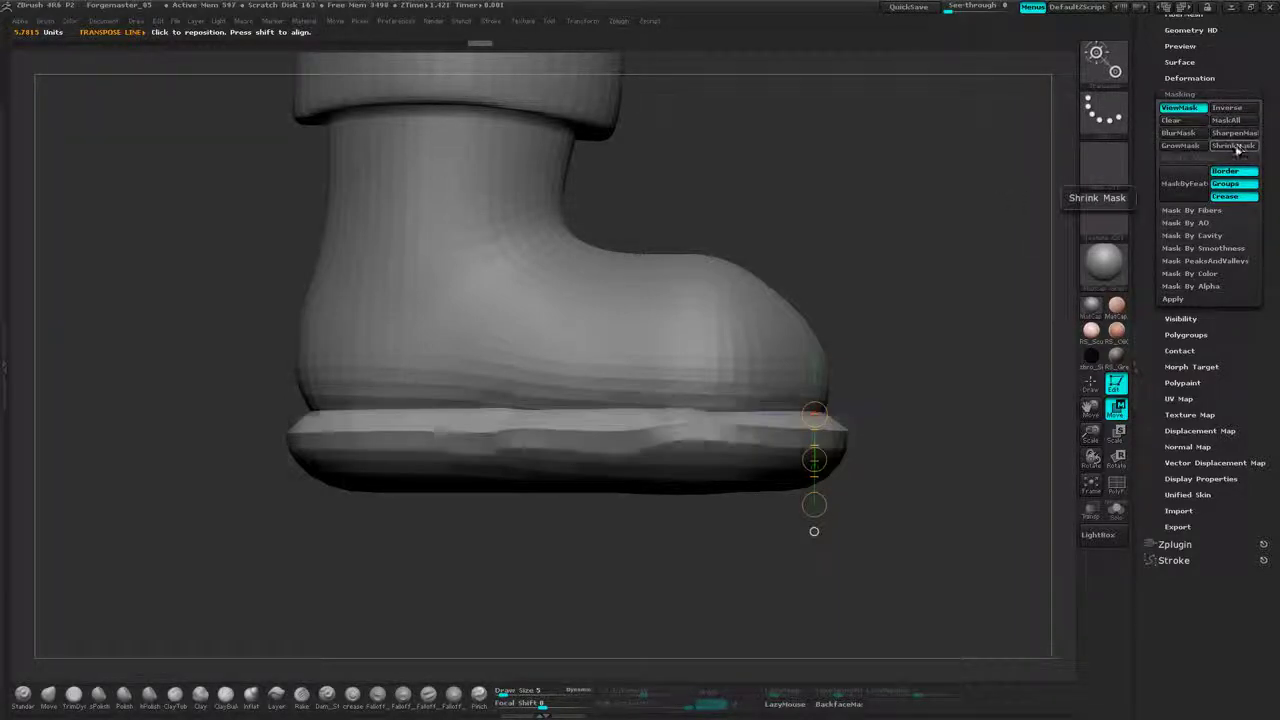
left_click(1238, 133)
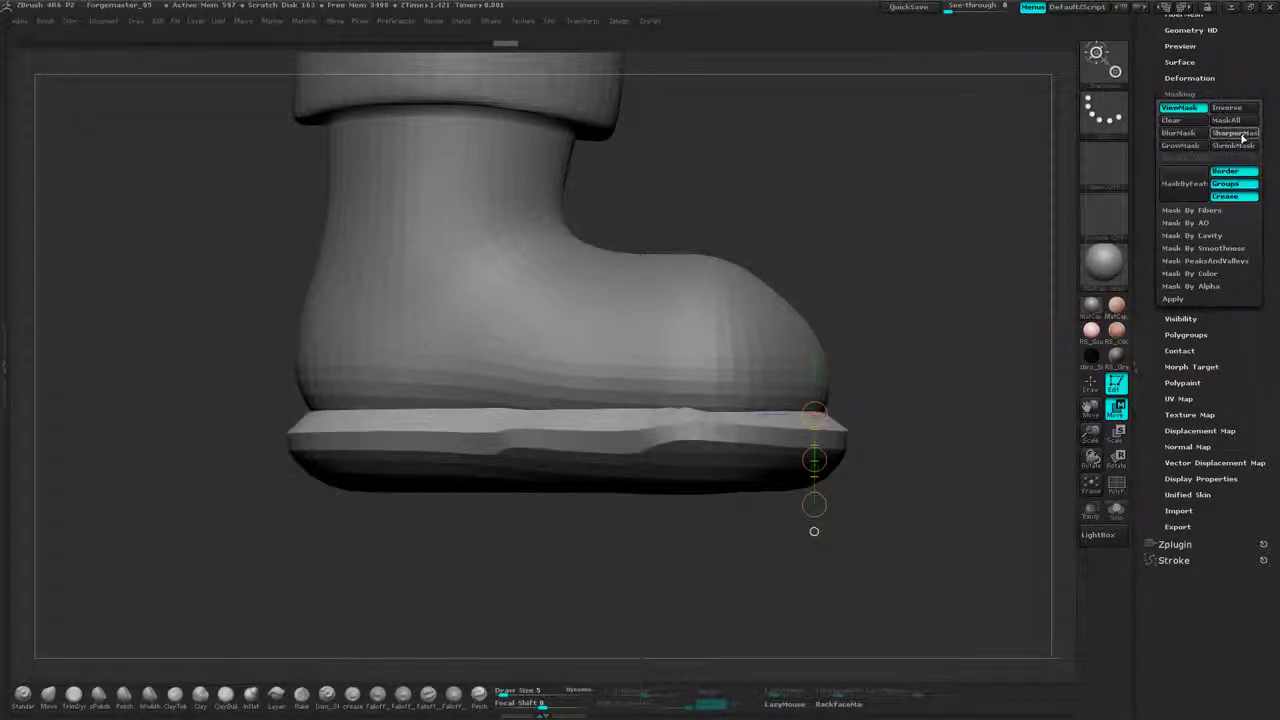
key("ctrl")
key("ctrl+d")
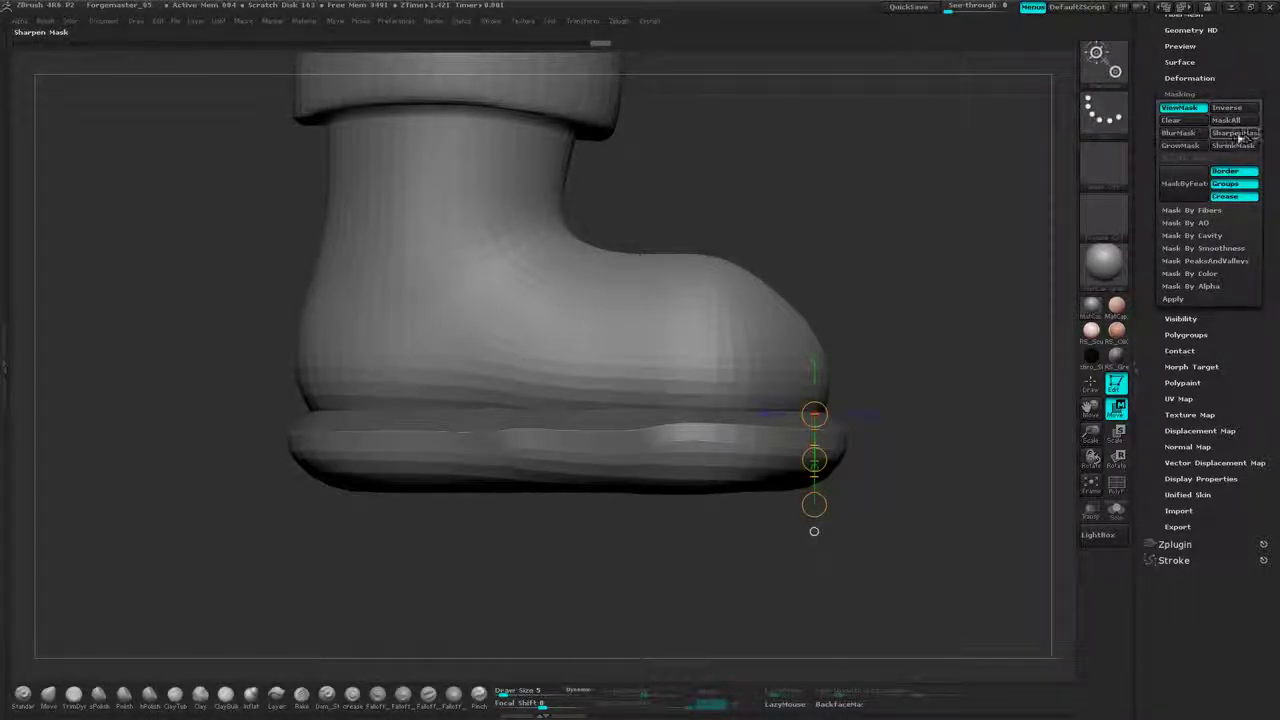
left_click(1116, 436)
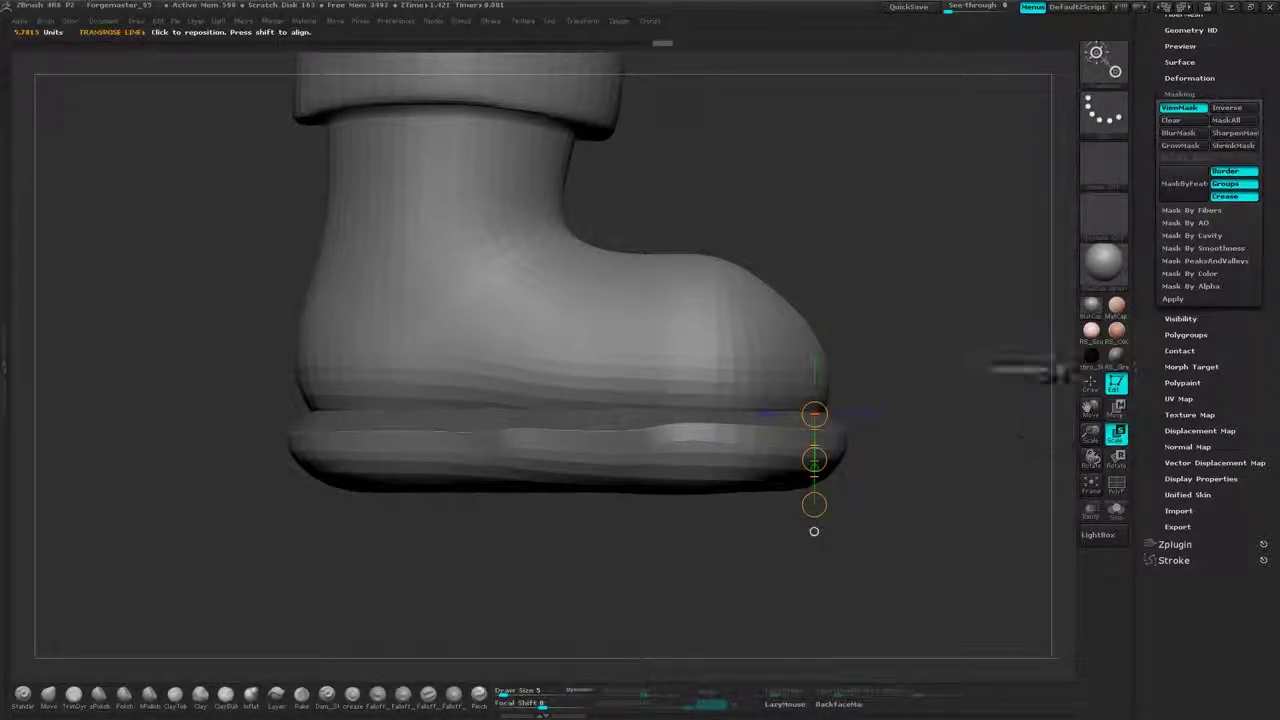
left_click_drag(816, 506, 873, 509)
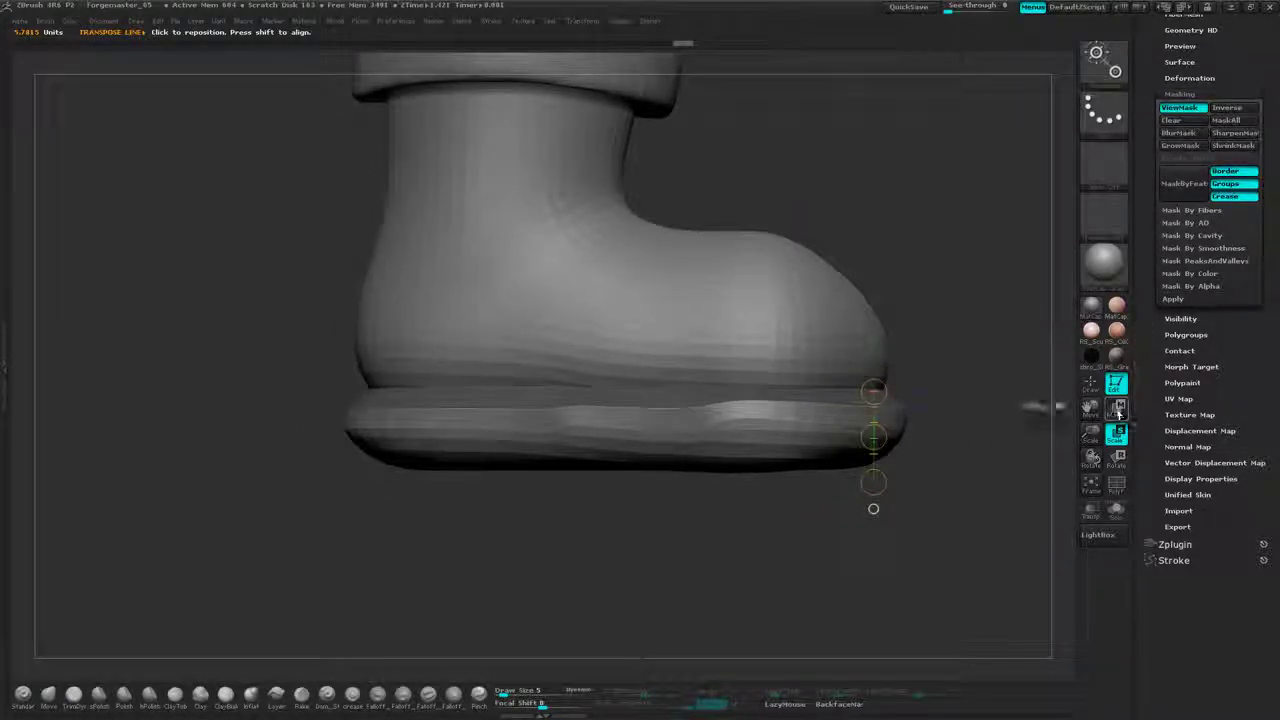
key("ctrl+h")
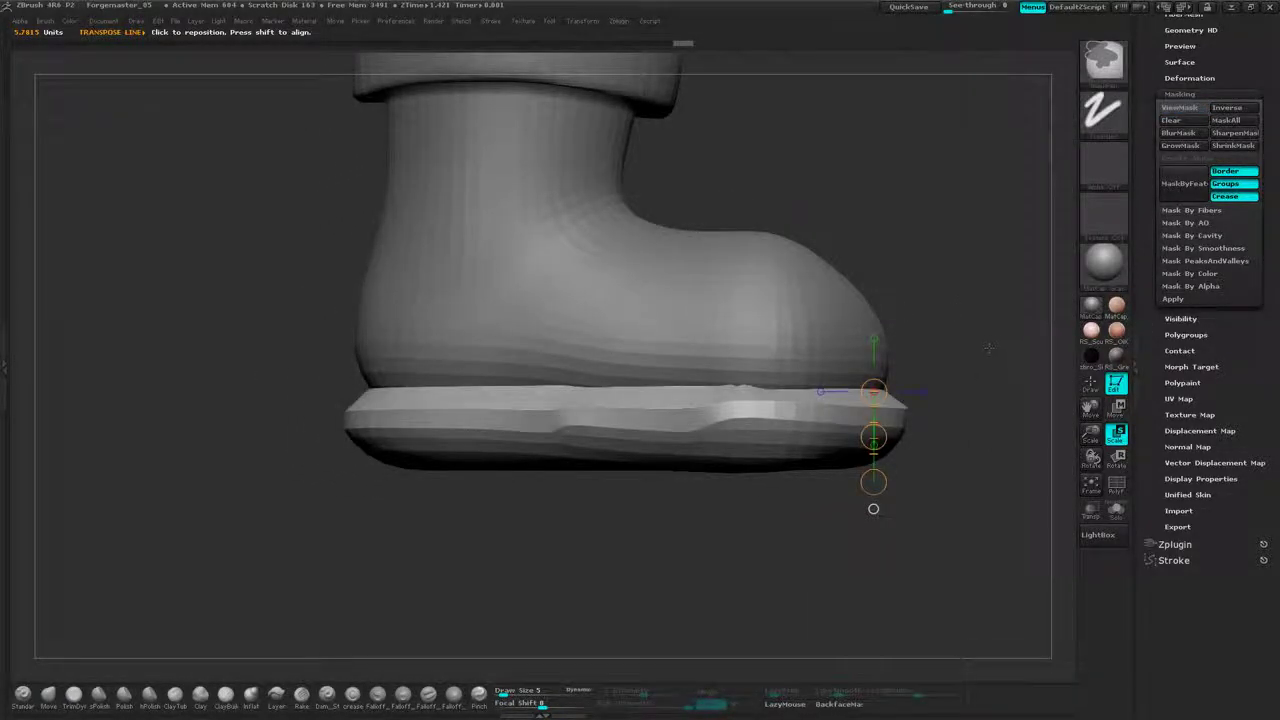
- Try DynaMesh on the extracted sole at resolution 128, undo it, and remesh the sole at resolution 512
left_click_drag(871, 509, 870, 545)
left_click_drag(1262, 88, 1258, 133)
left_click(1188, 110)
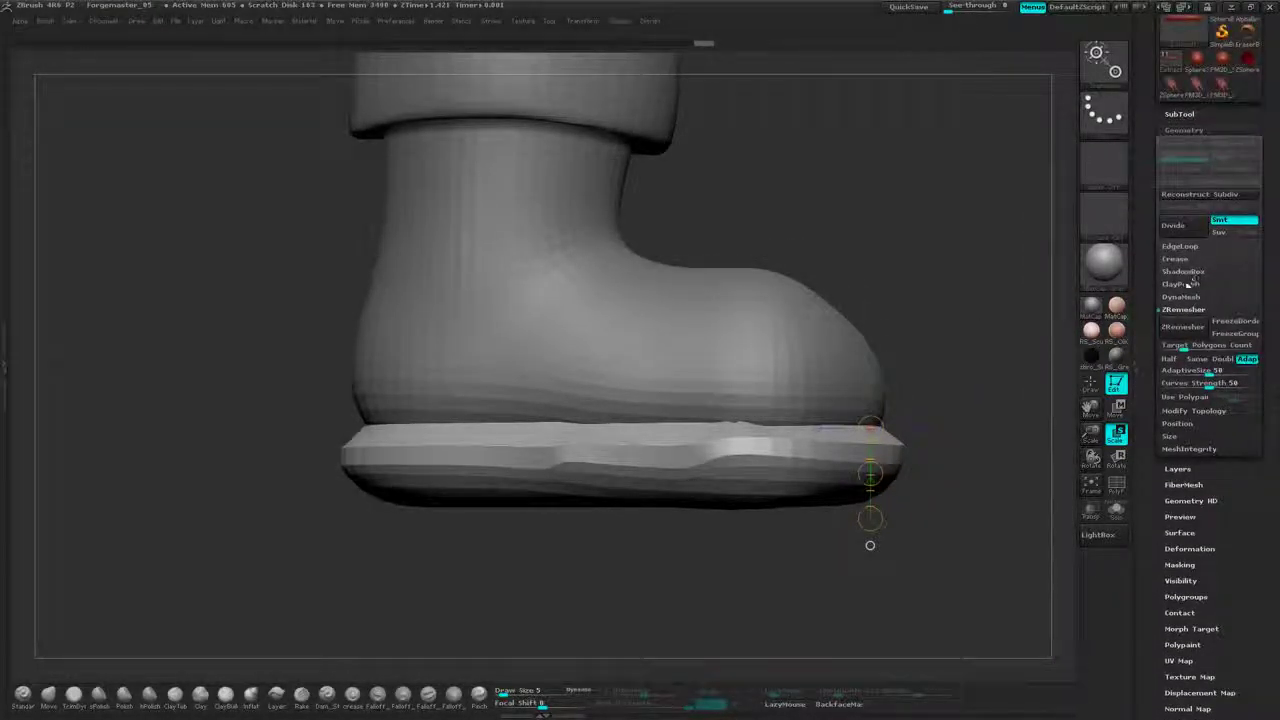
left_click(1186, 328)
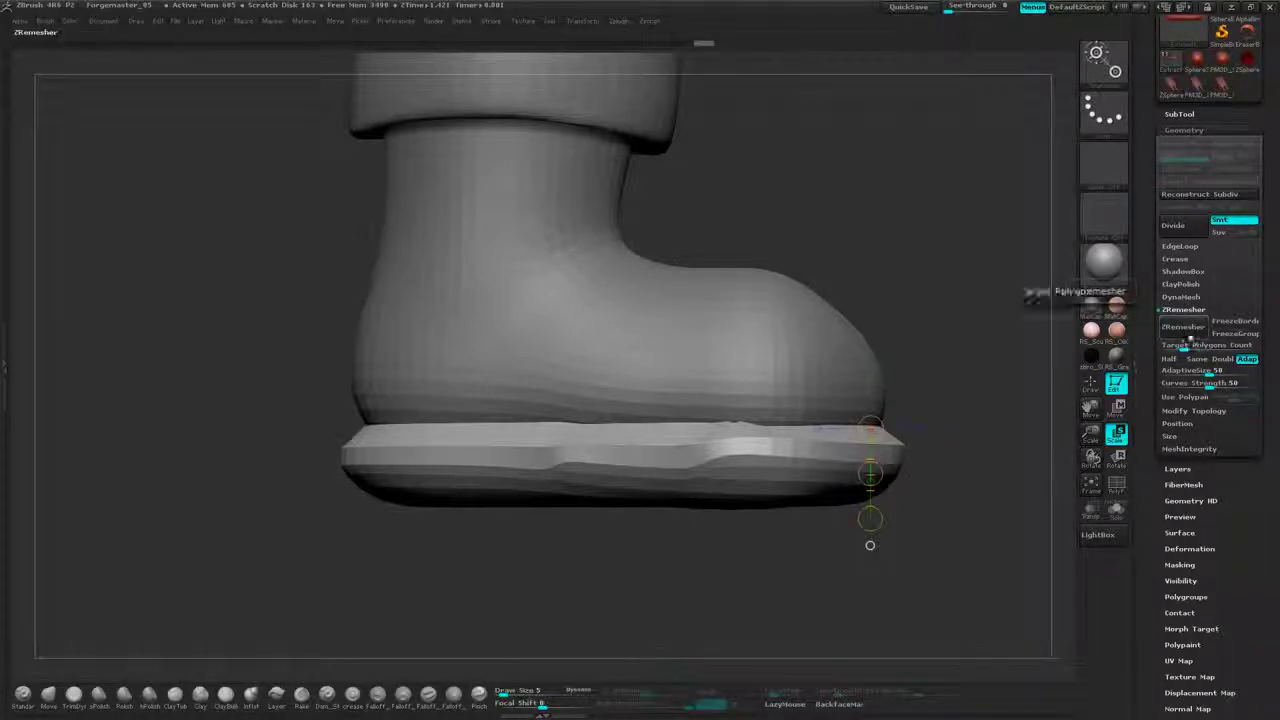
left_click(1184, 297)
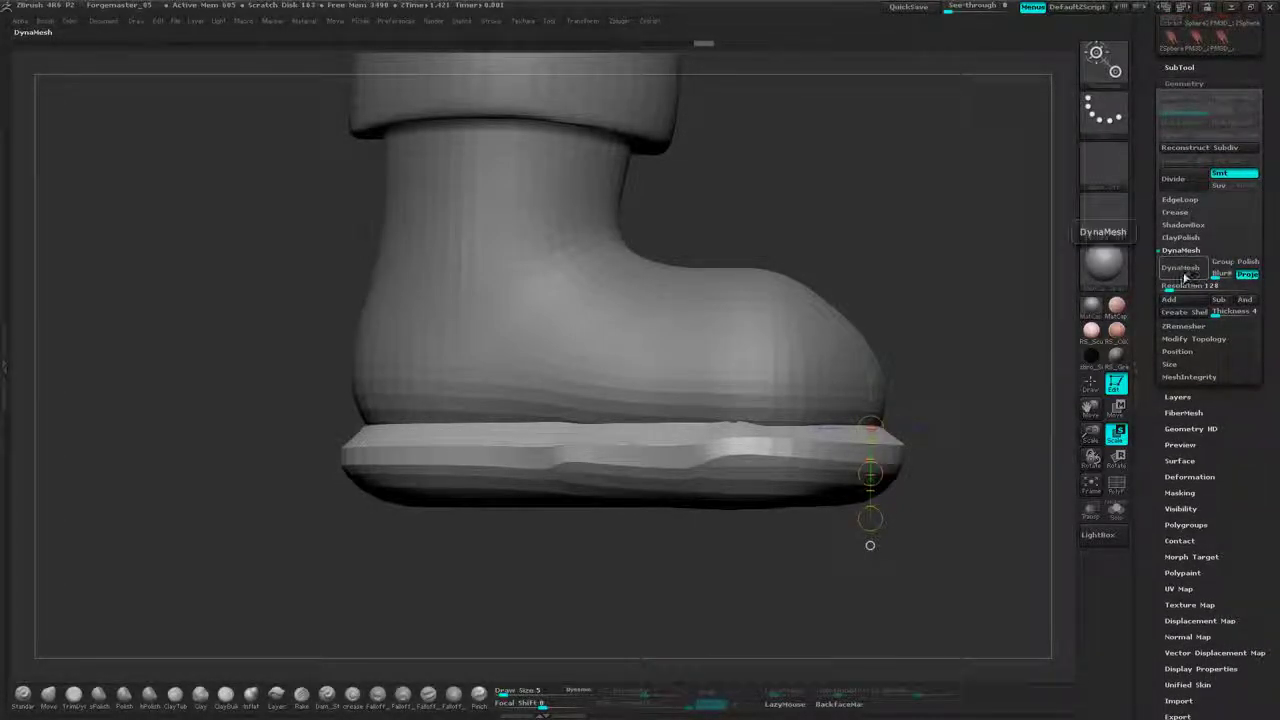
left_click(1181, 269)
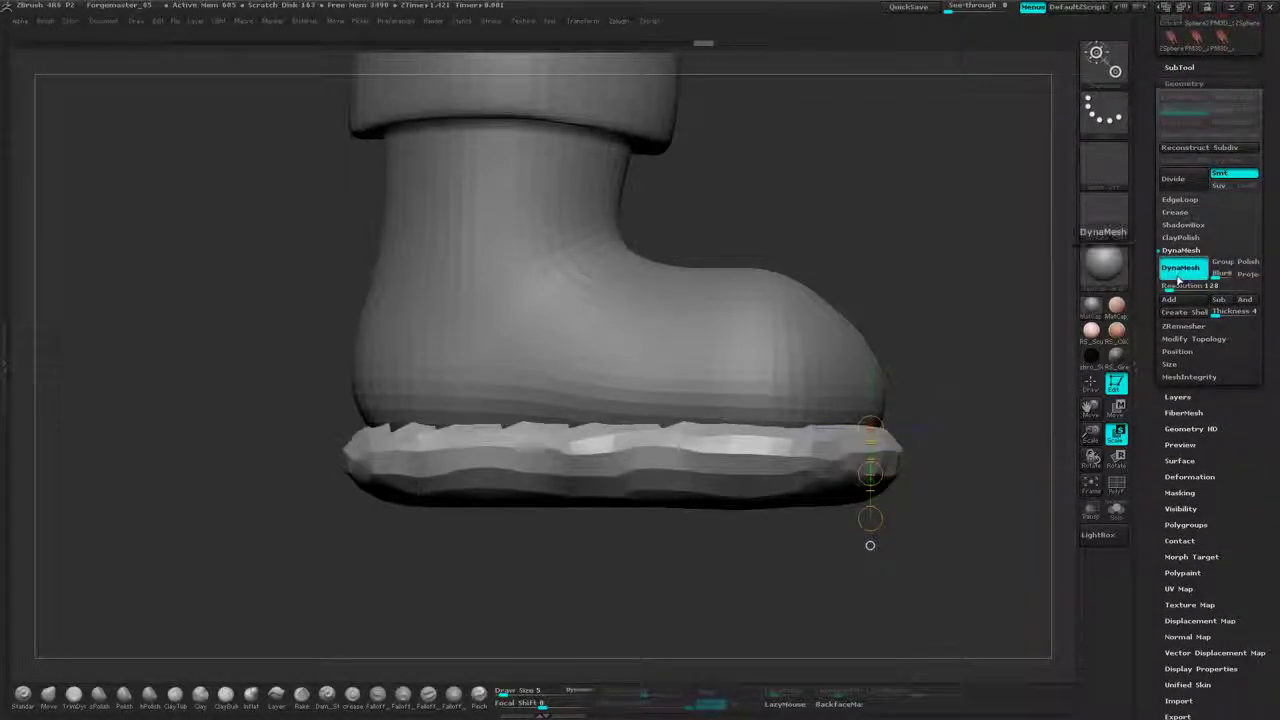
key("ctrl+z")
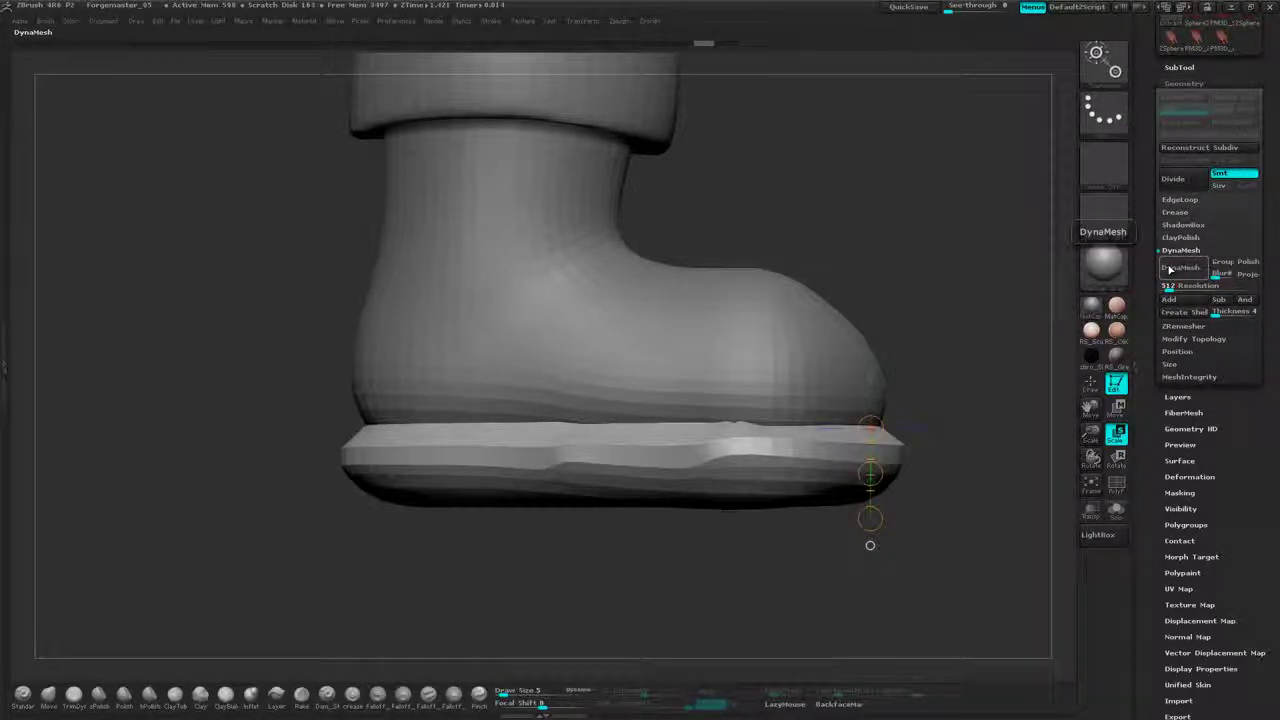
left_click(1180, 268)
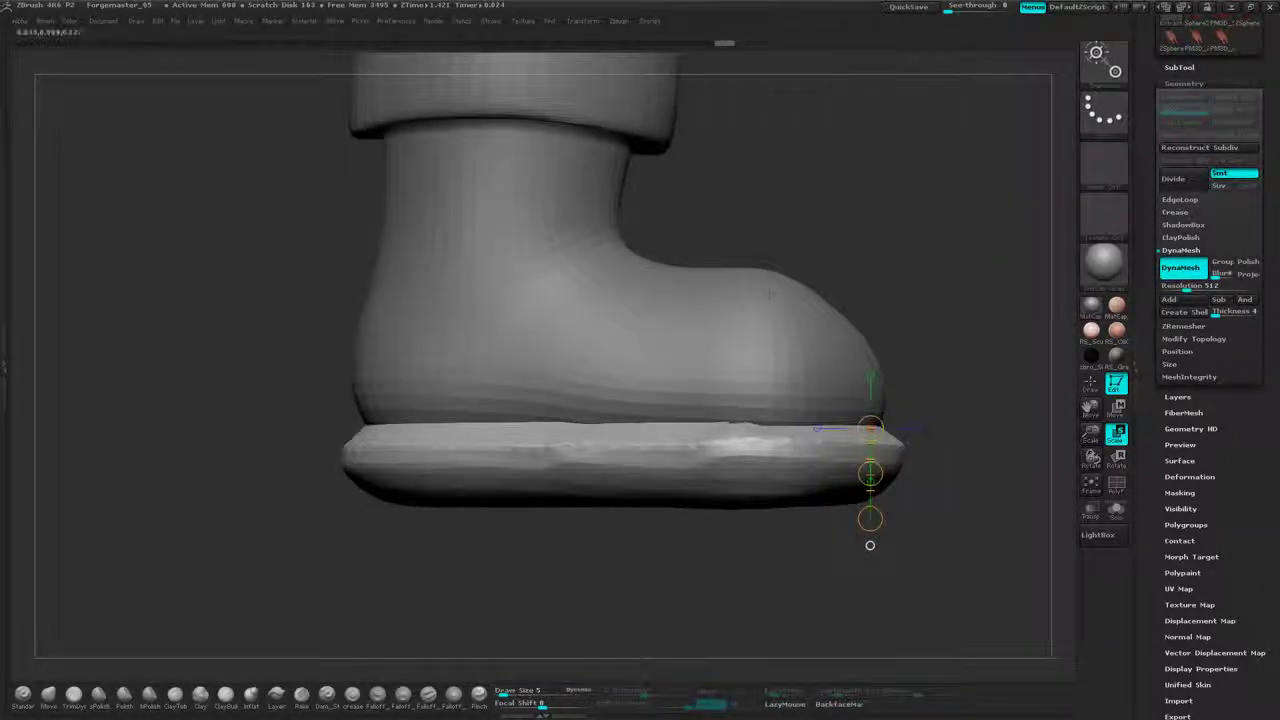
- Trim the sole's outer rim with the TrimCurve brush, following one side of the boot outline through the toe in a transparent underside view
left_click(22, 693)
key("ctrl+shift")
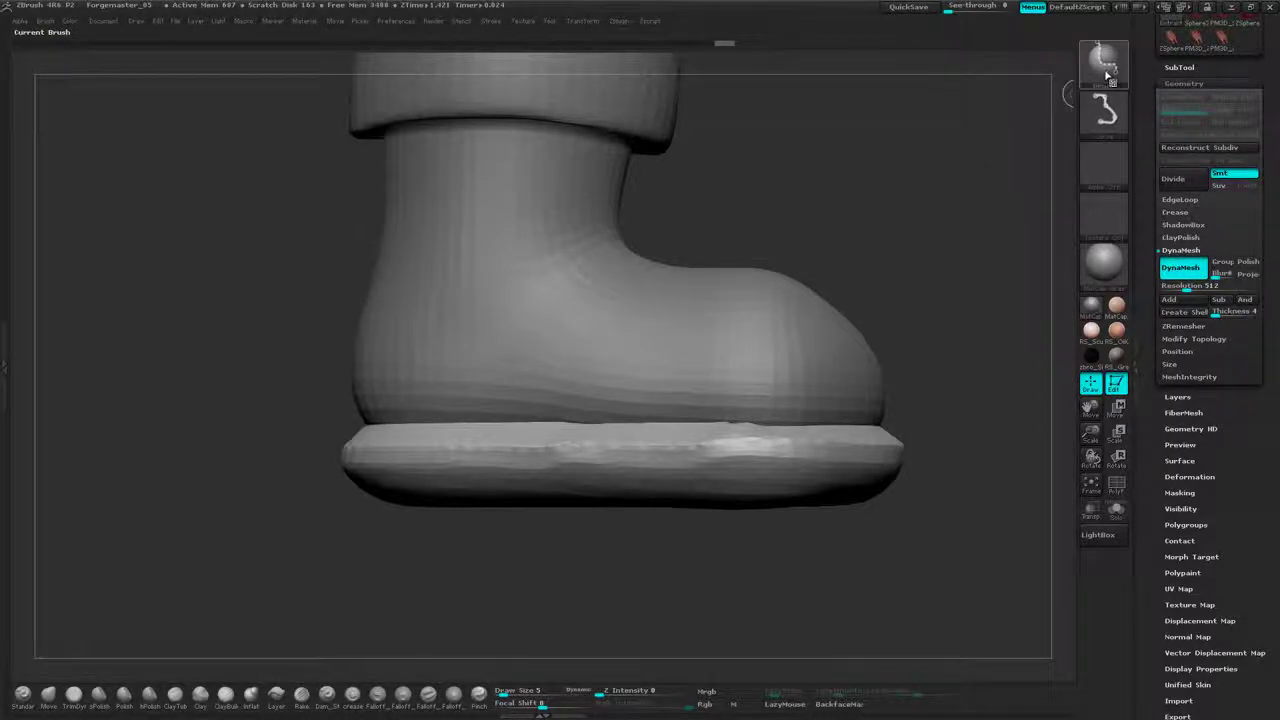
left_click(1104, 68)
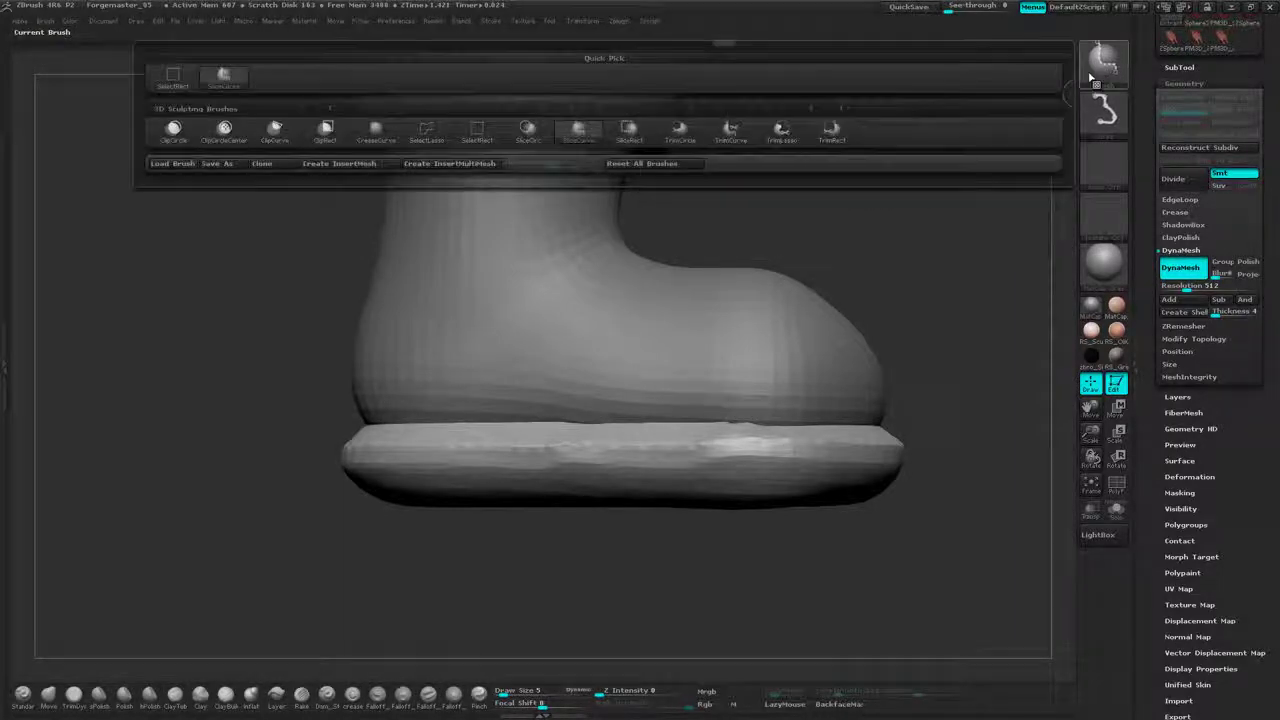
left_click(740, 137)
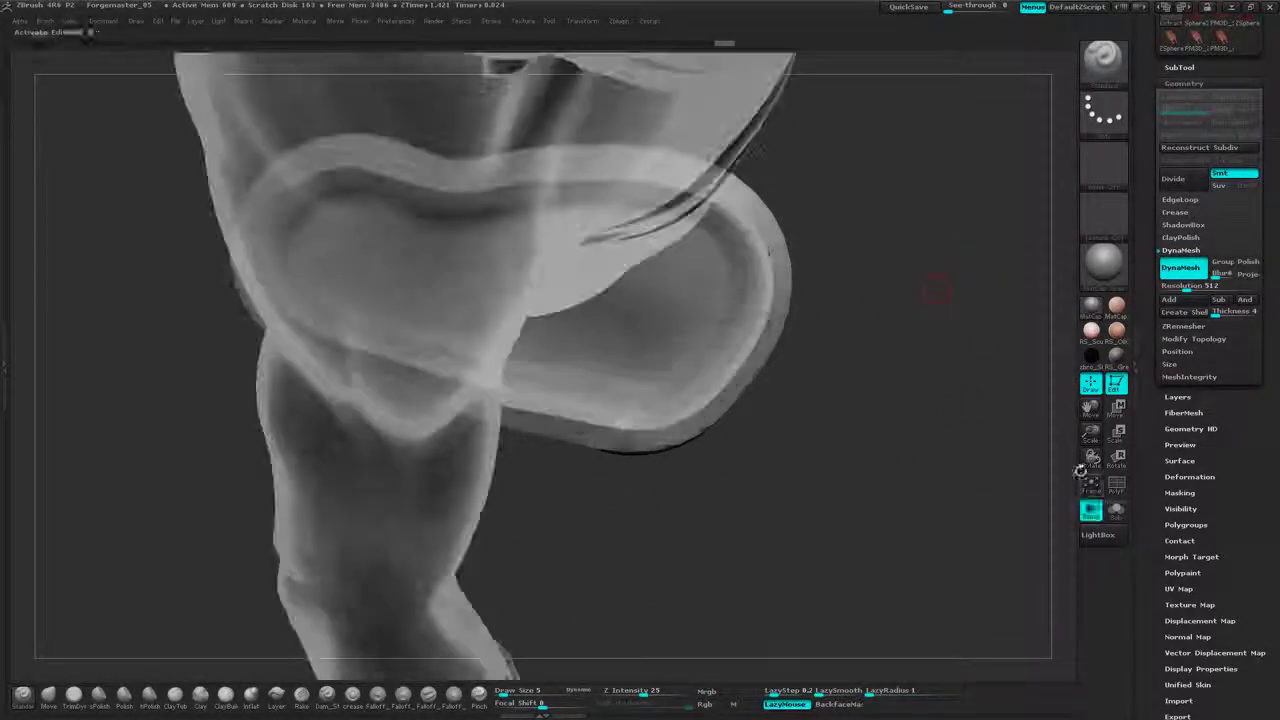
mouse_move(910, 270)
left_mouse_down("alt")
mouse_move(896, 277)
mouse_move(917, 320)
mouse_move(945, 330)
left_mouse_up("alt")
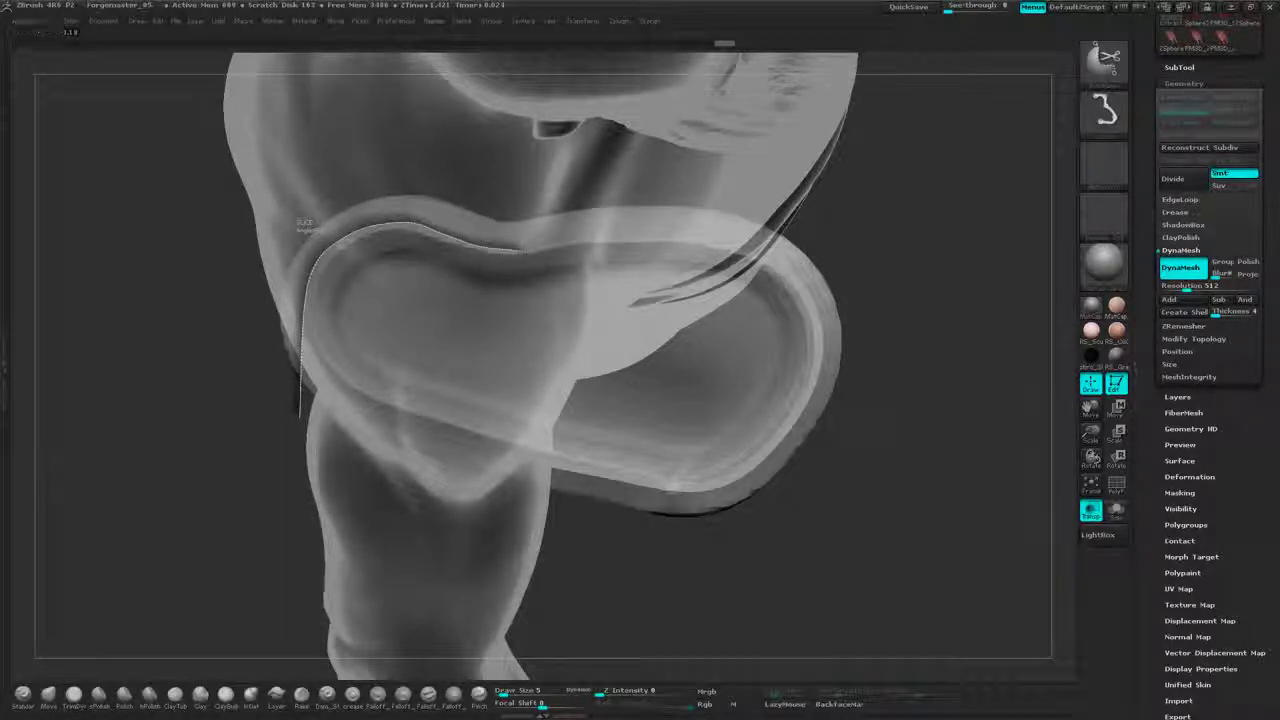
left_click_drag(557, 243, 676, 235)
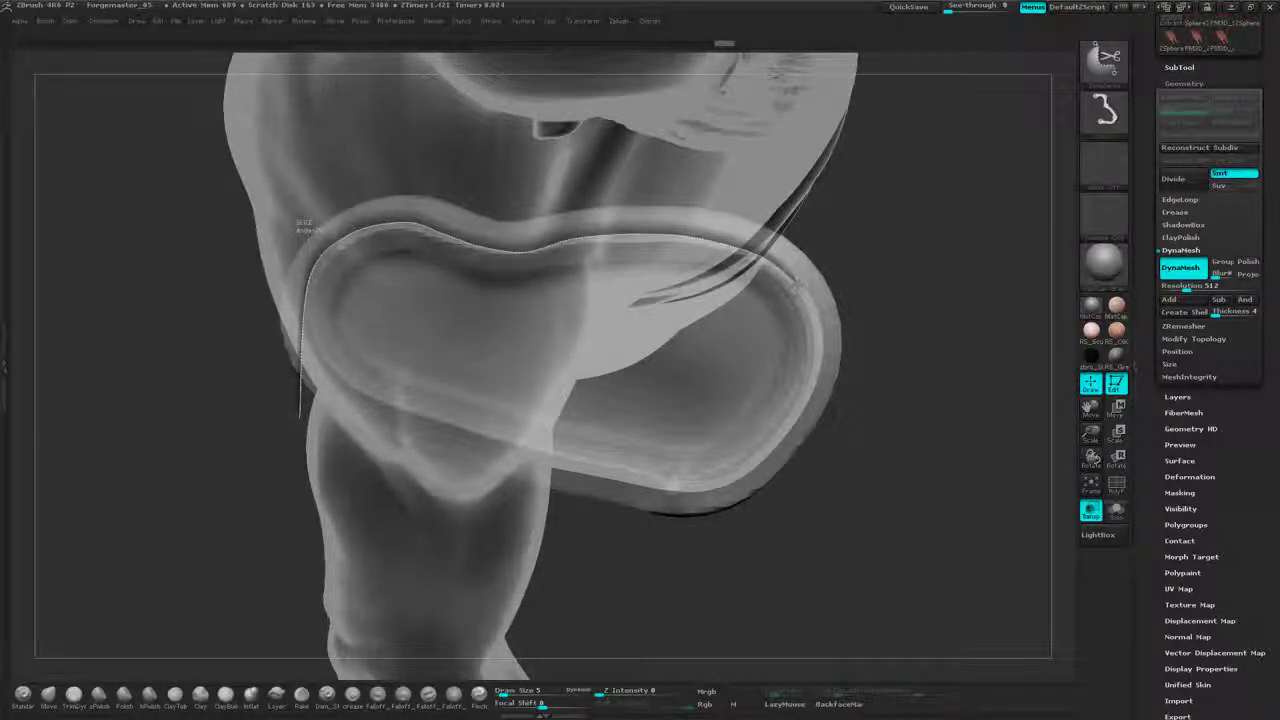
left_click_drag(812, 305, 815, 308)
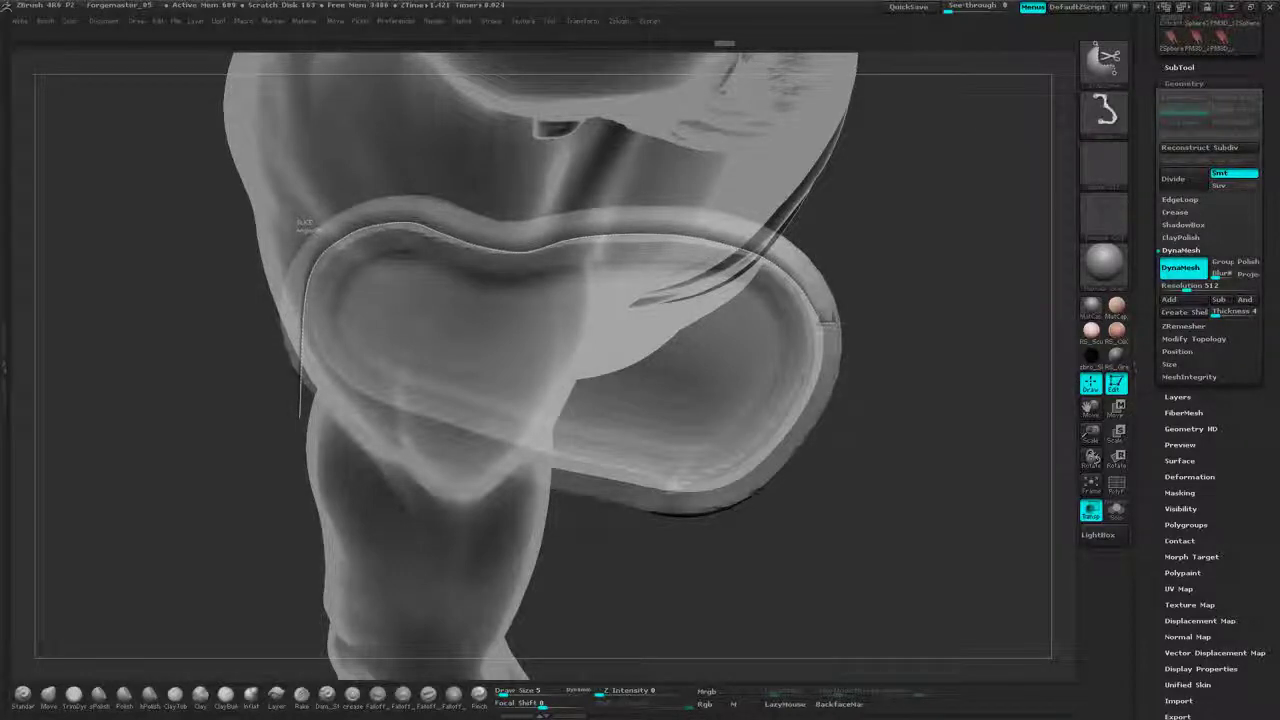
mouse_move(818, 322)
left_mouse_down("ctrl+shift")
mouse_move(880, 326)
mouse_move(903, 344)
left_mouse_up("ctrl+shift")
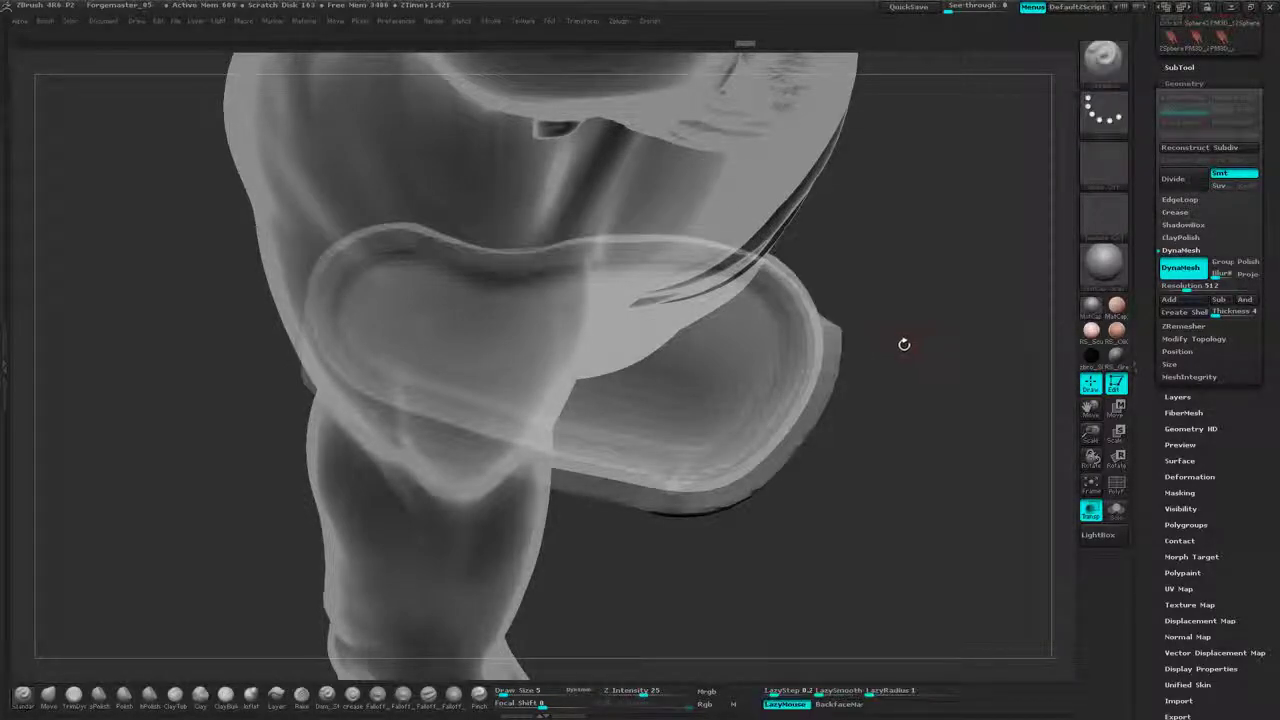
left_click_drag(967, 268, 903, 342)
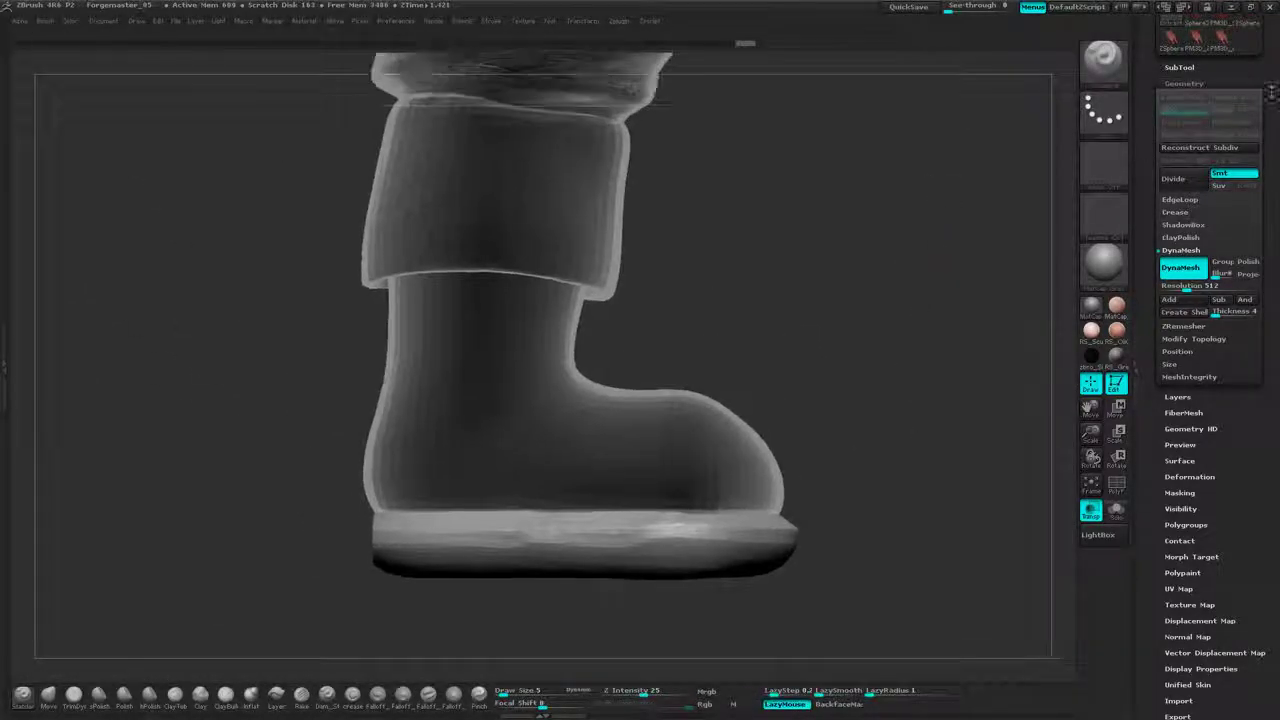
- Delete the extracted sole subtool and turn off the transparent display
left_click(1186, 128)
left_click(1179, 112)
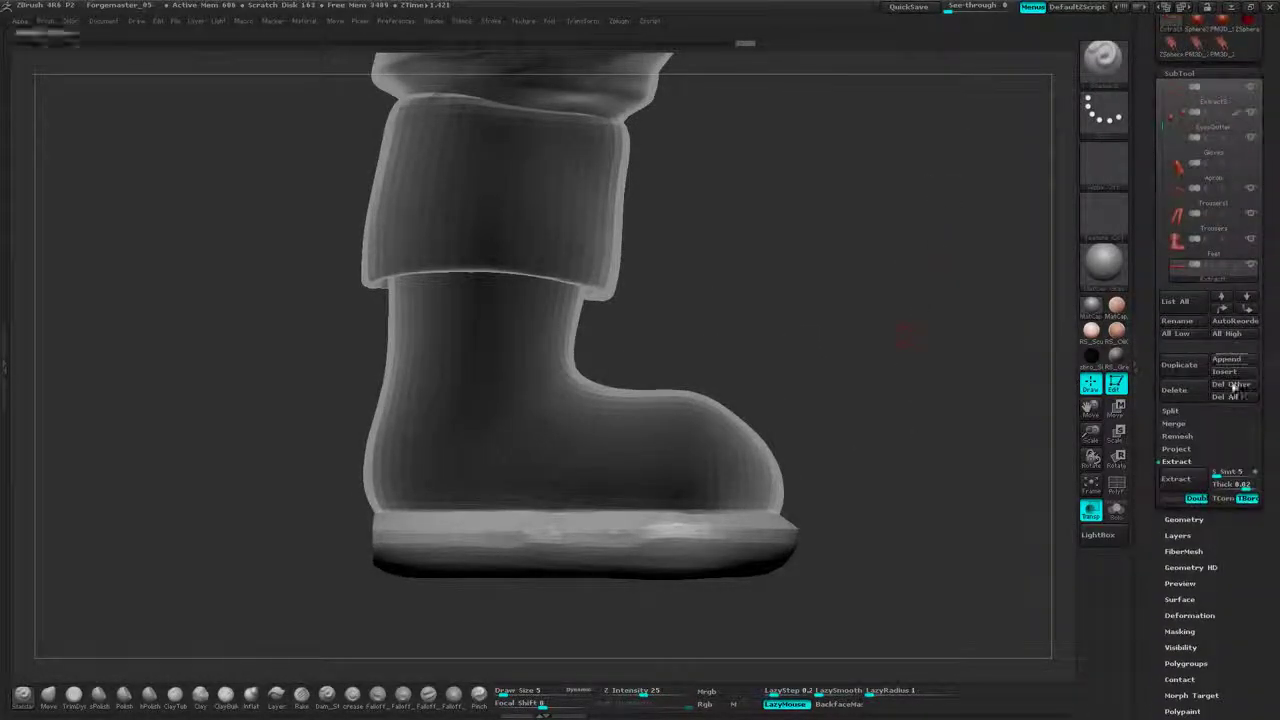
left_click(1178, 392)
left_click(1025, 412)
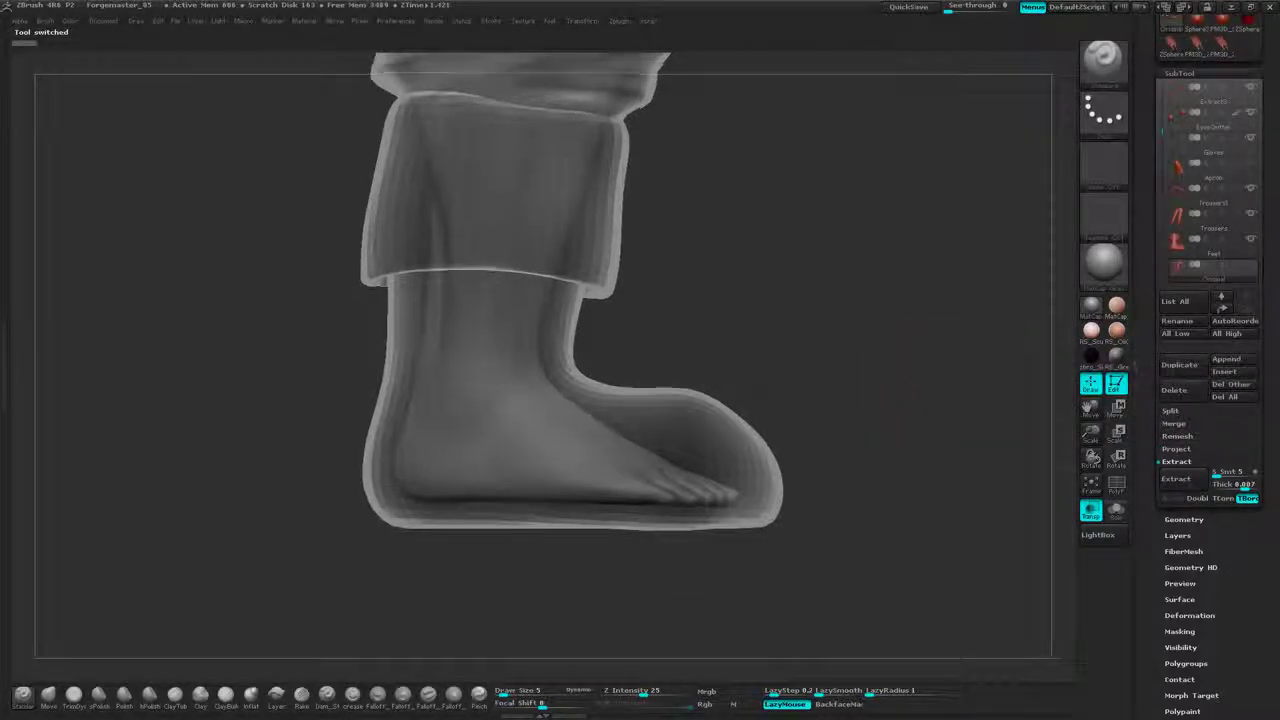
left_click(1091, 511)
left_click_drag(942, 320, 893, 390, "alt")
left_click_drag(896, 442, 910, 238, "alt")
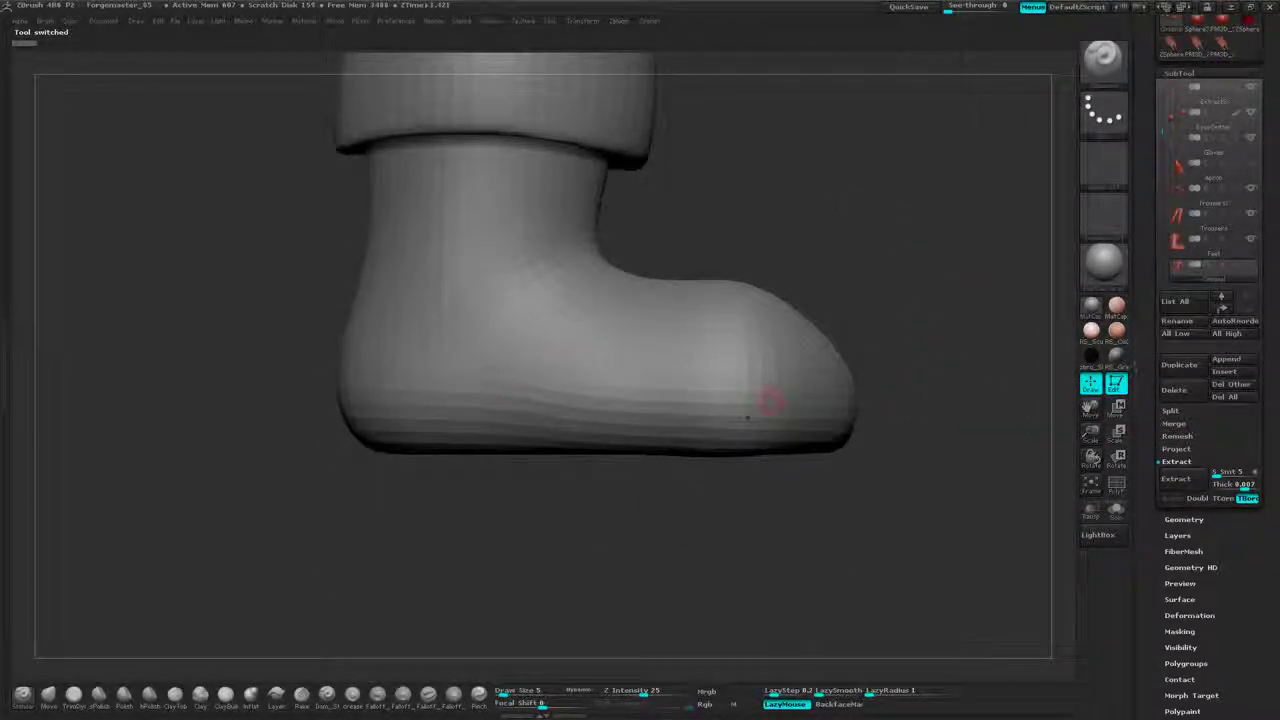
- Select the Feet subtool and isolate the polygroup at its base with the wireframe displayed
left_click(789, 394, "alt")
left_click(1117, 485)
left_click_drag(902, 354, 924, 368, "alt")
left_click(778, 414, "ctrl+shift")
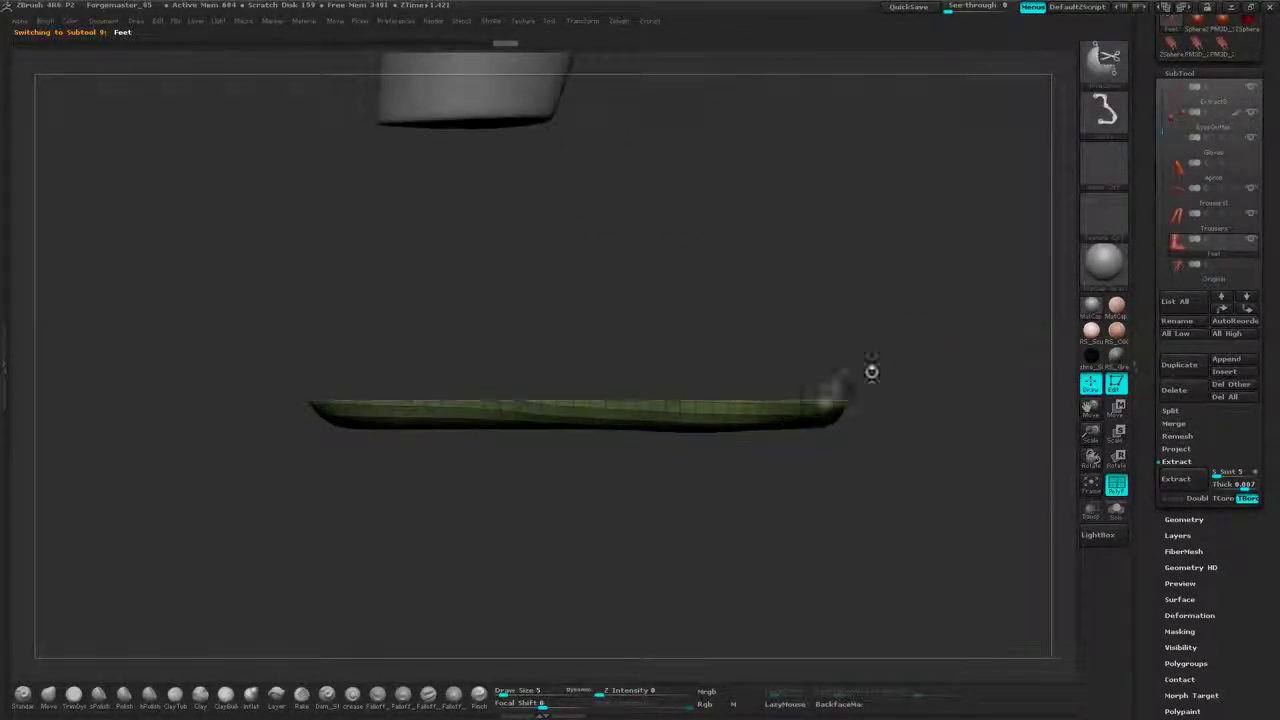
- Expand the isolated base polygons slightly with the Inflate deformation and show the whole boot again
left_click_drag(1268, 286, 1266, 84)
left_click_drag(1234, 423, 1234, 408)
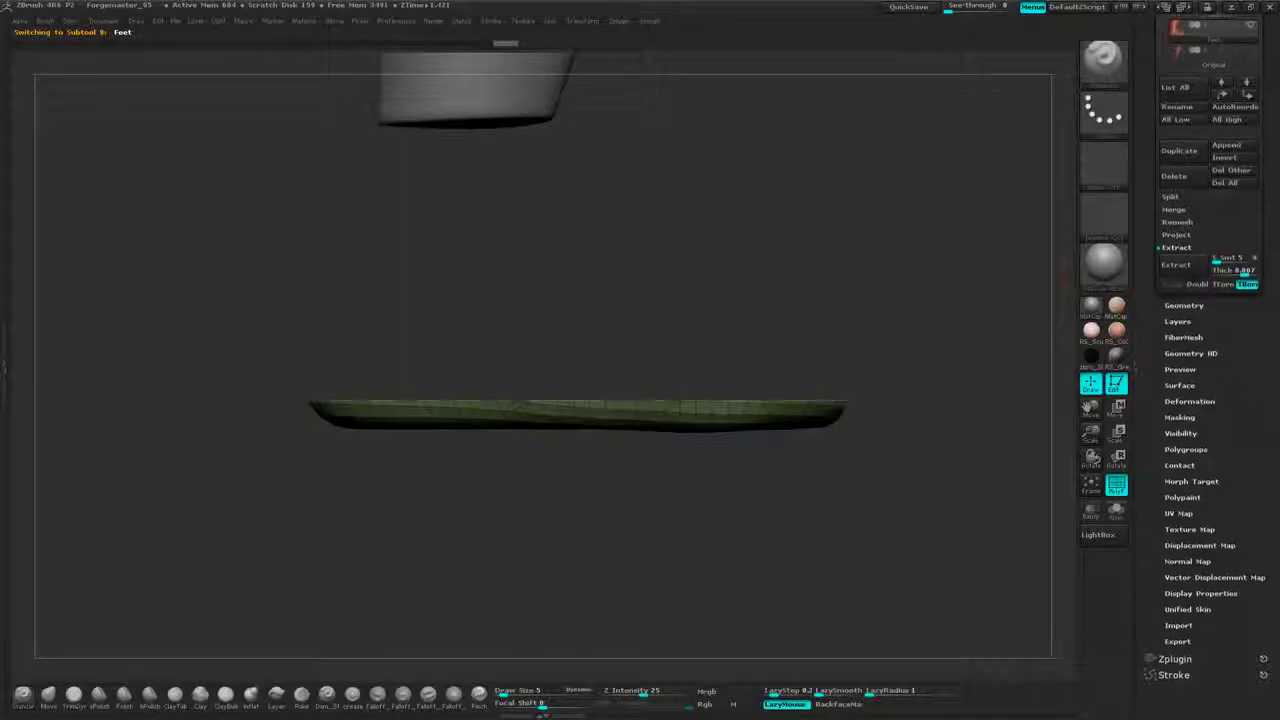
left_click(1190, 402)
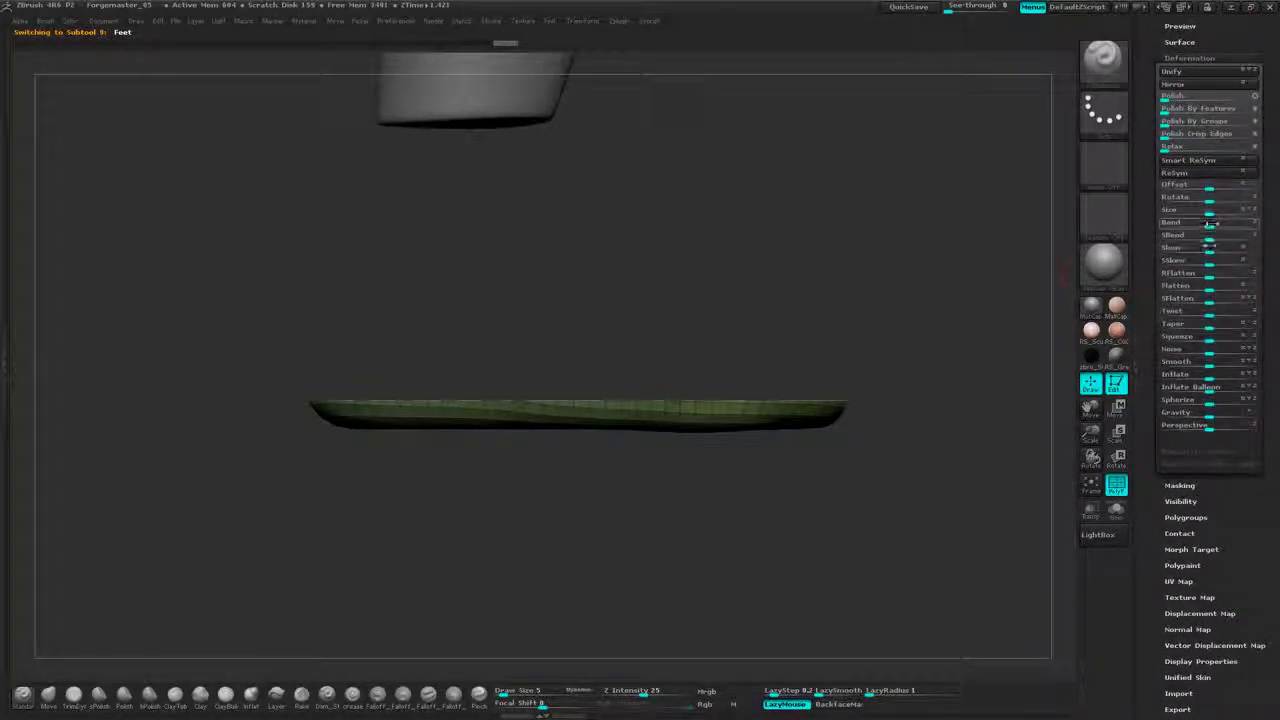
left_click_drag(1210, 379, 1218, 378)
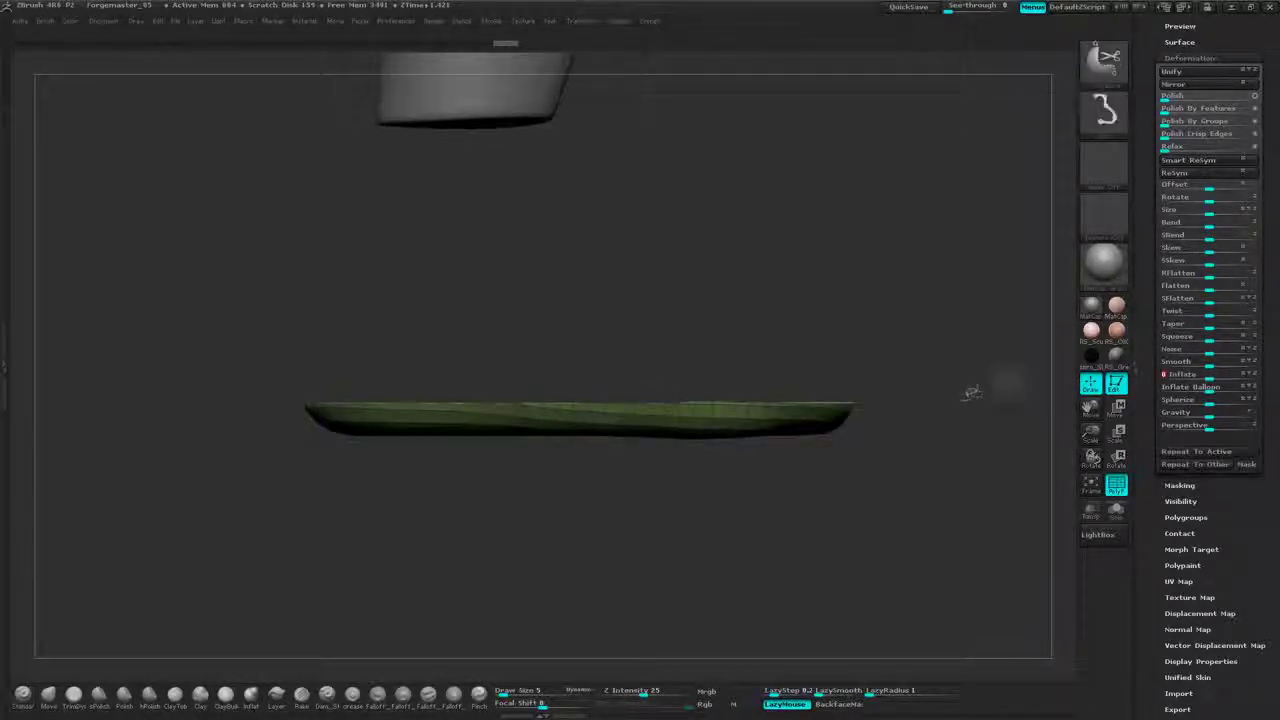
left_click(971, 392, "ctrl+shift")
left_click_drag(983, 354, 850, 400)
left_click_drag(380, 70, 958, 322)
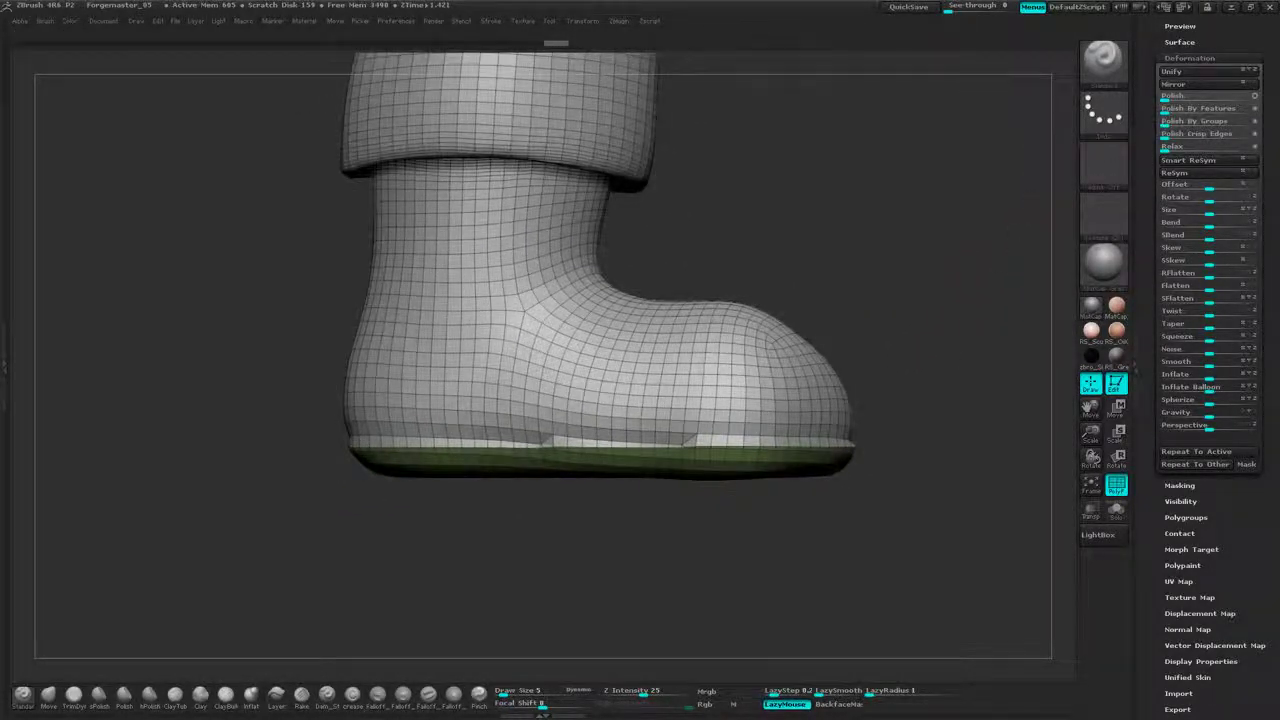
- Choose the hPolish brush for the boot and turn off the wireframe display
left_click_drag(989, 226, 981, 313, "alt")
left_click_drag(1278, 185, 1274, 230)
left_click(1192, 149)
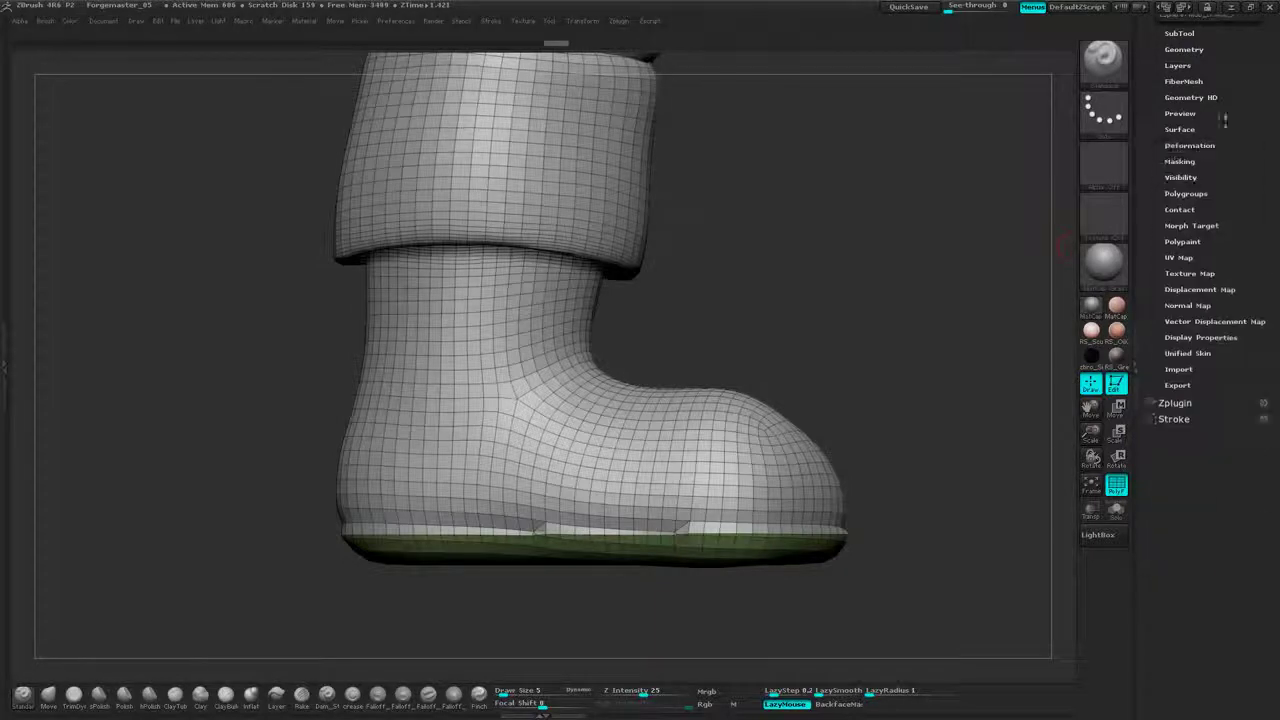
left_click_drag(1224, 120, 1198, 220)
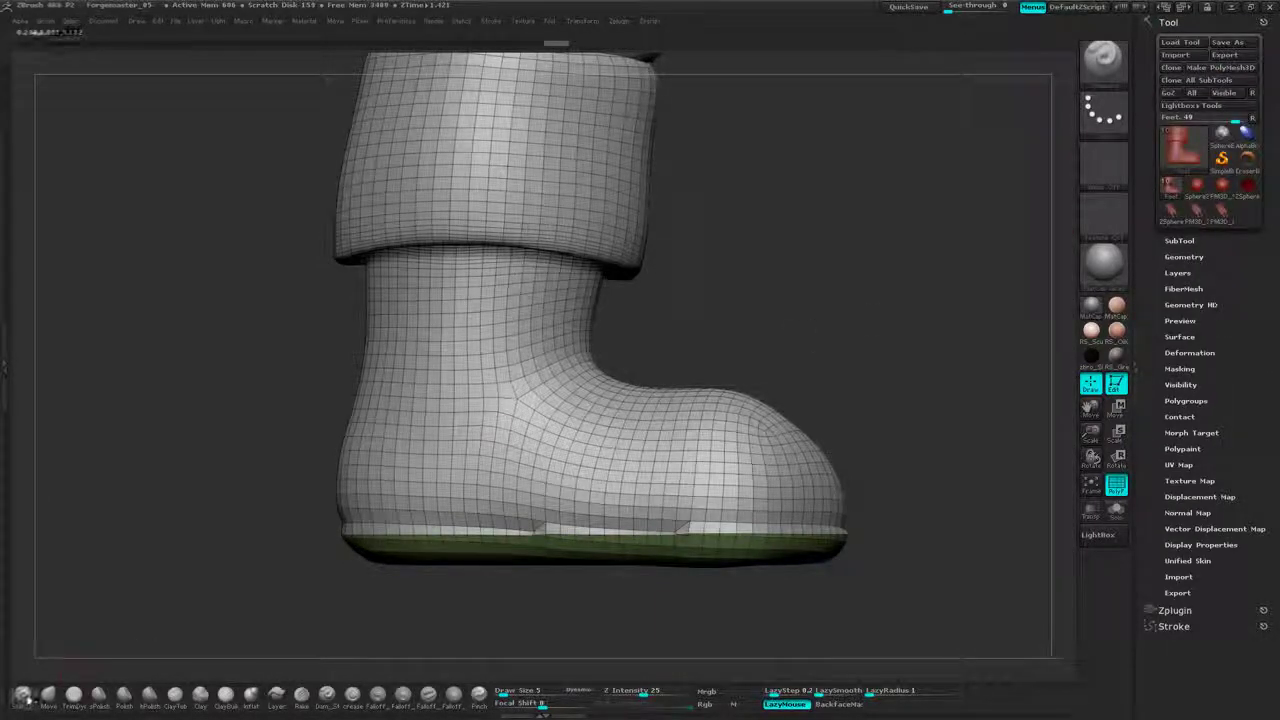
left_click(150, 698)
left_click_drag(843, 301, 871, 249, "alt")
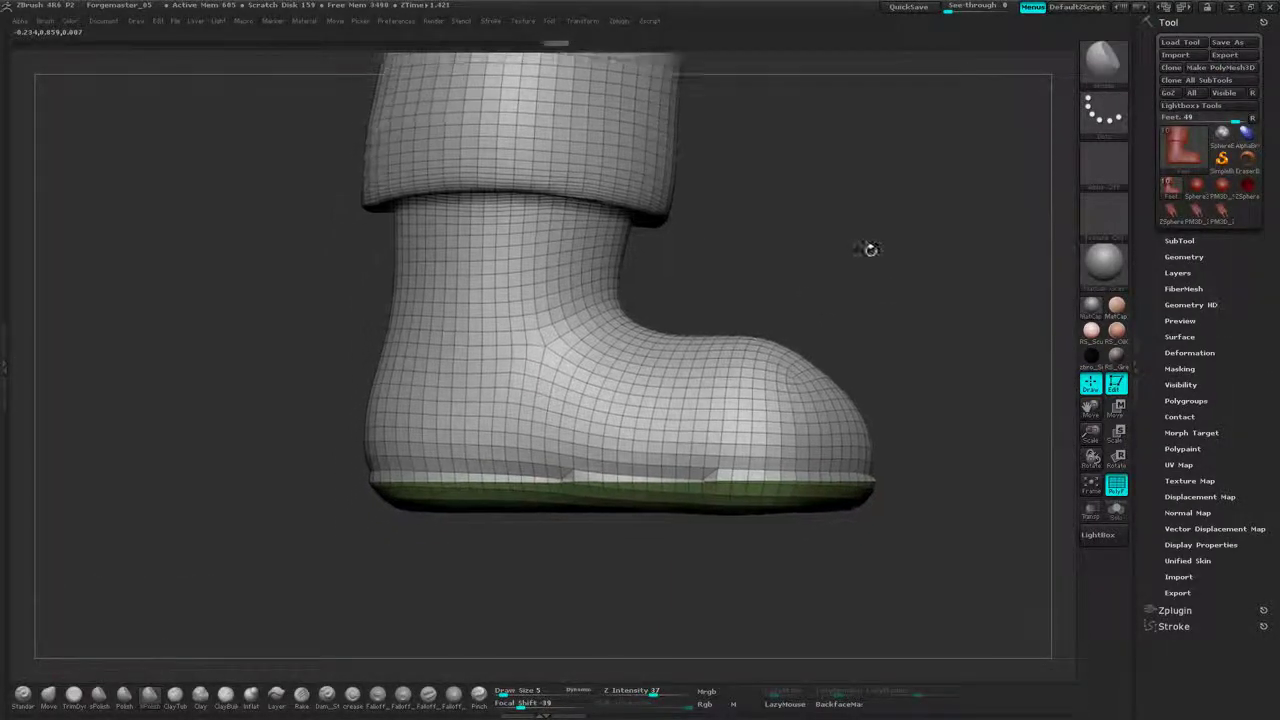
right_click(934, 280)
left_click(994, 234)
left_click(1117, 488)
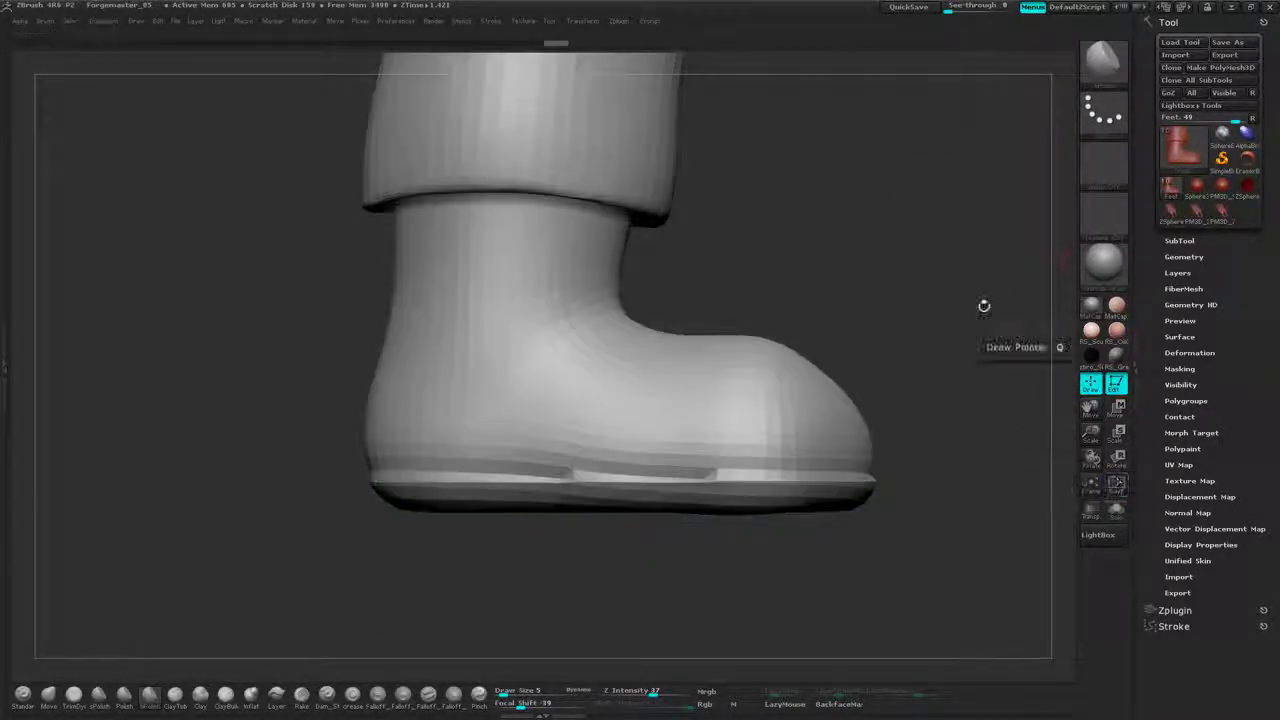
- Apply DynaMesh to the Feet subtool at resolution 512
left_click_drag(983, 306, 969, 355, "alt")
left_click(1186, 257)
left_click(1182, 424)
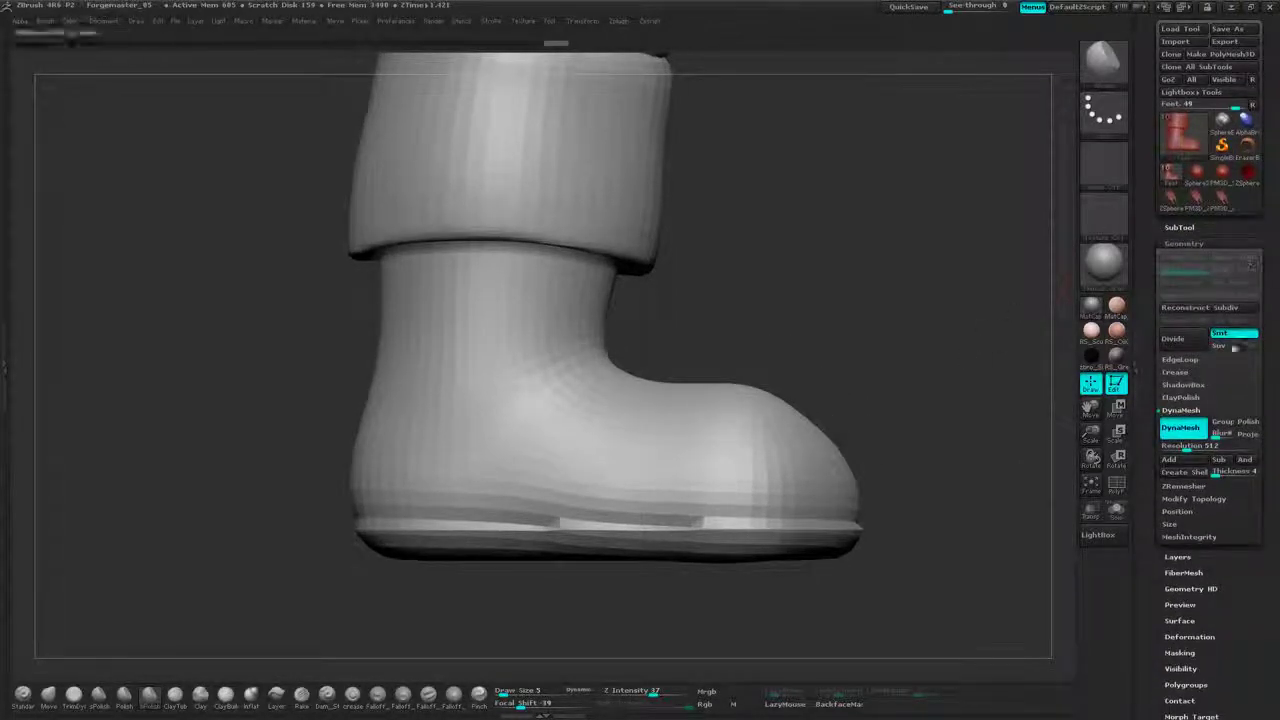
- Subdivide the Feet mesh twice to reach subdivision level 3
left_click(1172, 339)
left_click(1175, 345)
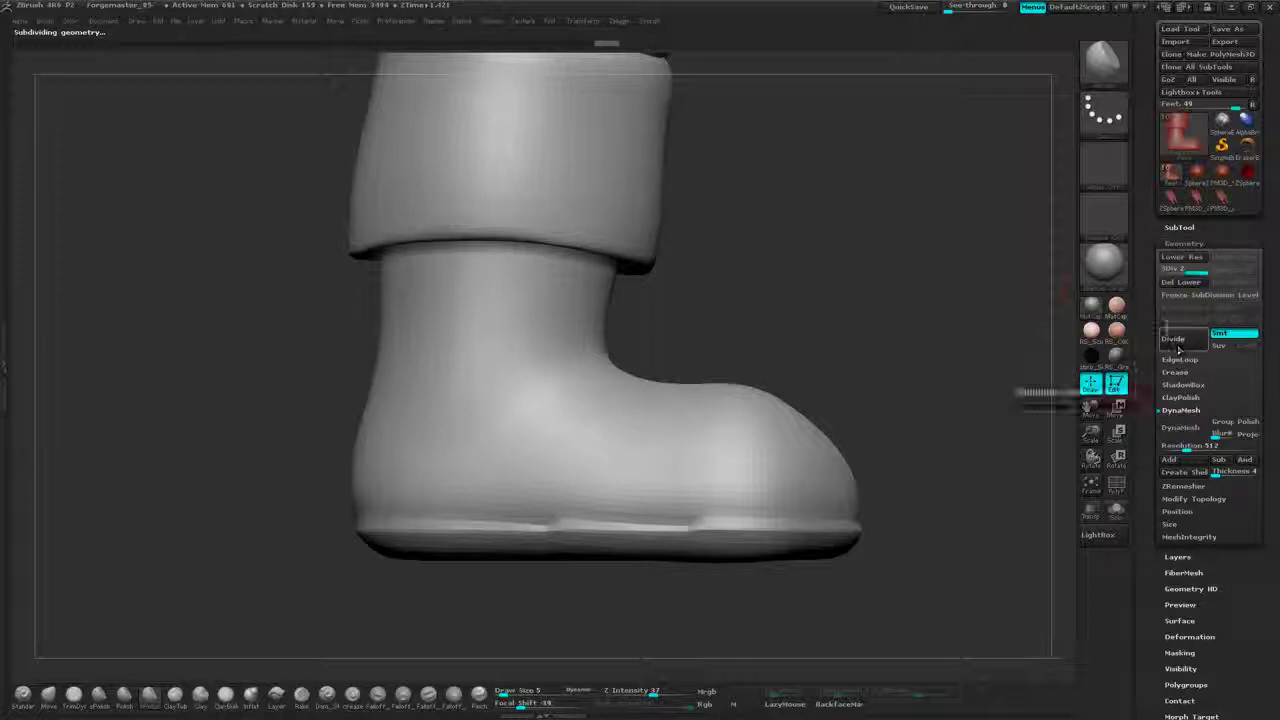
left_click_drag(965, 340, 640, 260, "alt")
left_click_drag(638, 378, 895, 225)
left_click_drag(781, 236, 887, 216)
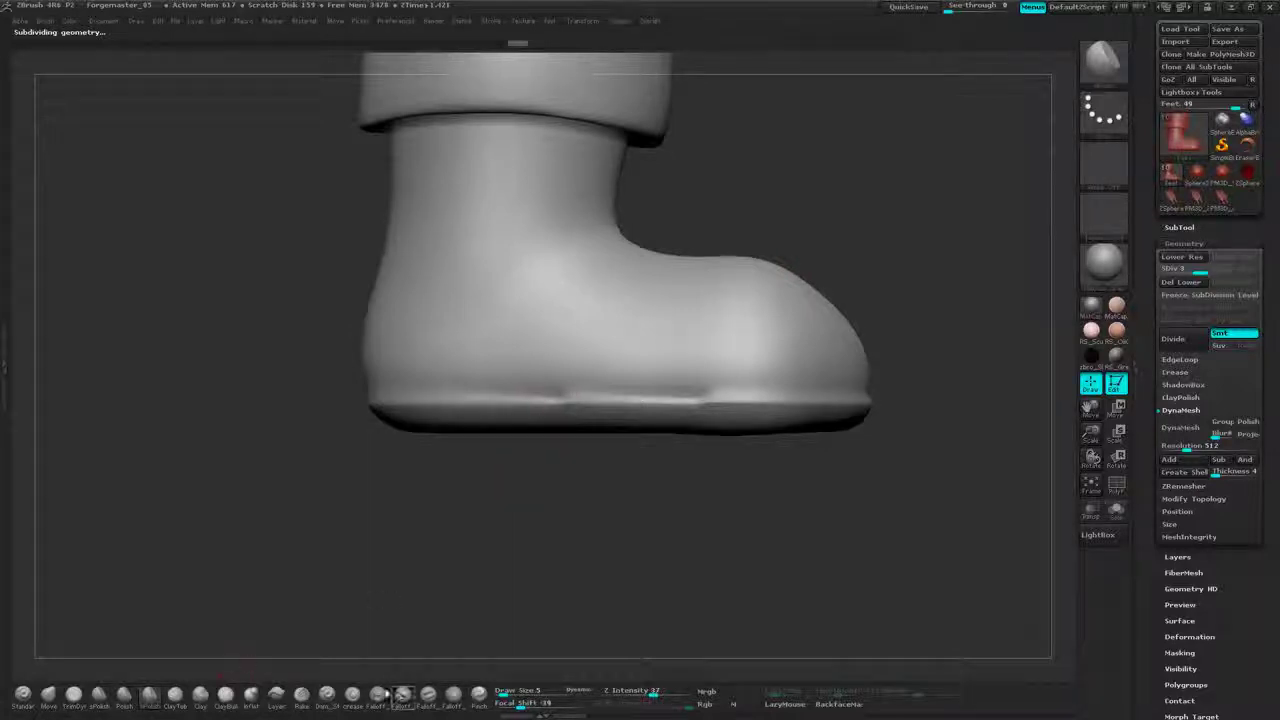
- Try flattening the sole edge at the toe with the hPolish brush at draw size 26
left_click(154, 704)
left_click_drag(843, 232, 861, 261, "alt")
key("space")
left_click_drag(945, 280, 895, 350)
left_click_drag(945, 405, 893, 372)
left_click_drag(888, 422, 742, 438)
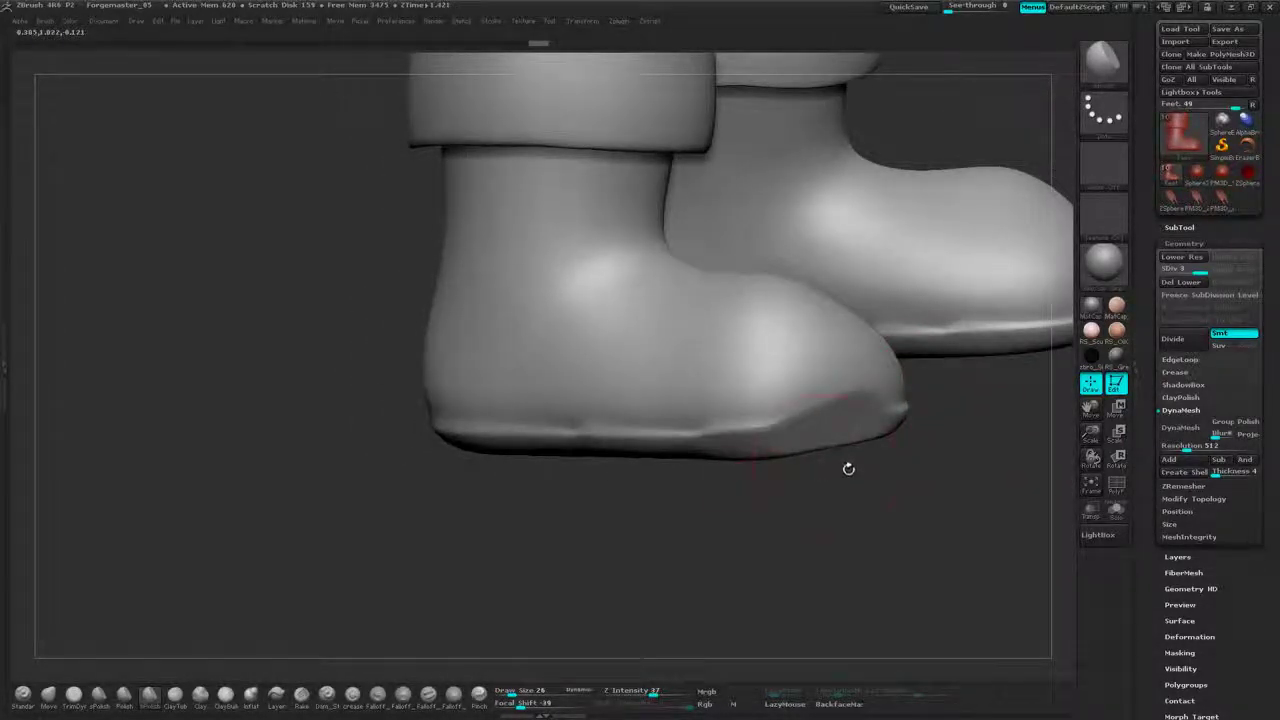
mouse_move(848, 468)
left_mouse_down()
mouse_move(942, 452)
mouse_move(939, 424)
mouse_move(901, 431)
left_mouse_up()
- Reduce the hPolish brush to draw size 8, enable LazyMouse and polish along the side edge of the sole
key("space")
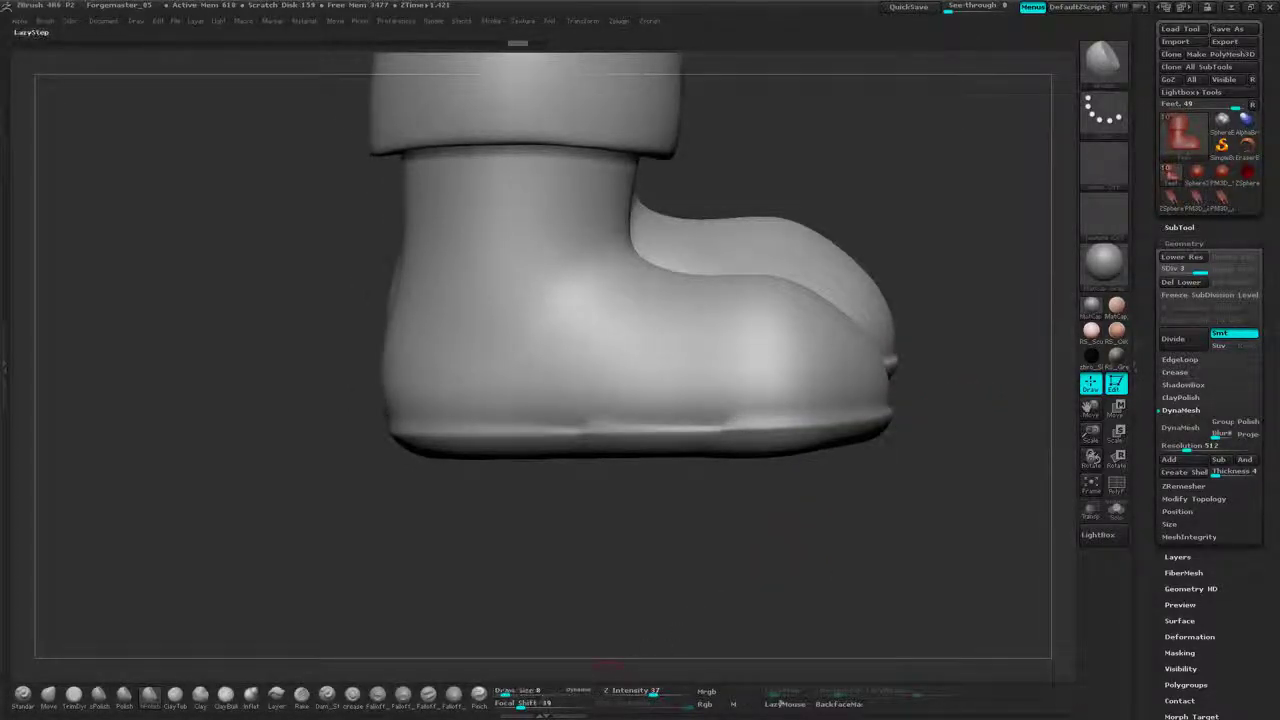
left_click(783, 704)
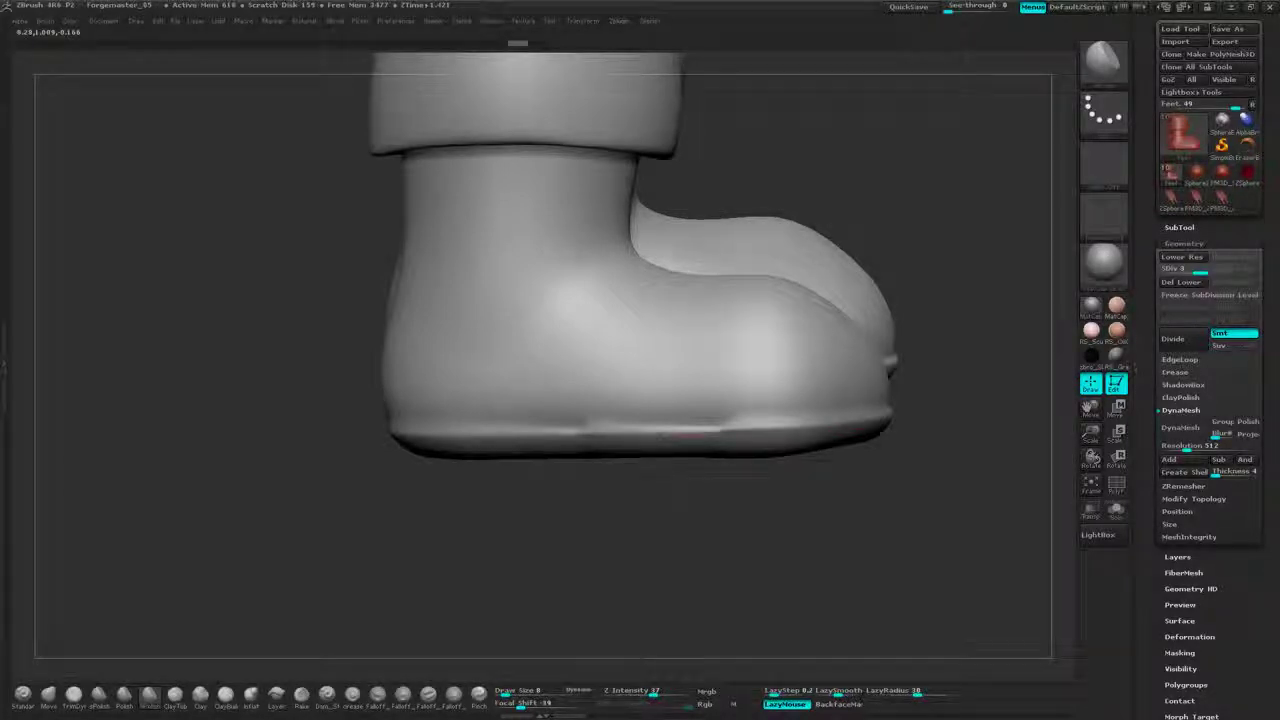
mouse_move(892, 229)
left_mouse_down()
mouse_move(955, 195)
mouse_move(970, 130)
mouse_move(909, 286)
left_mouse_up()
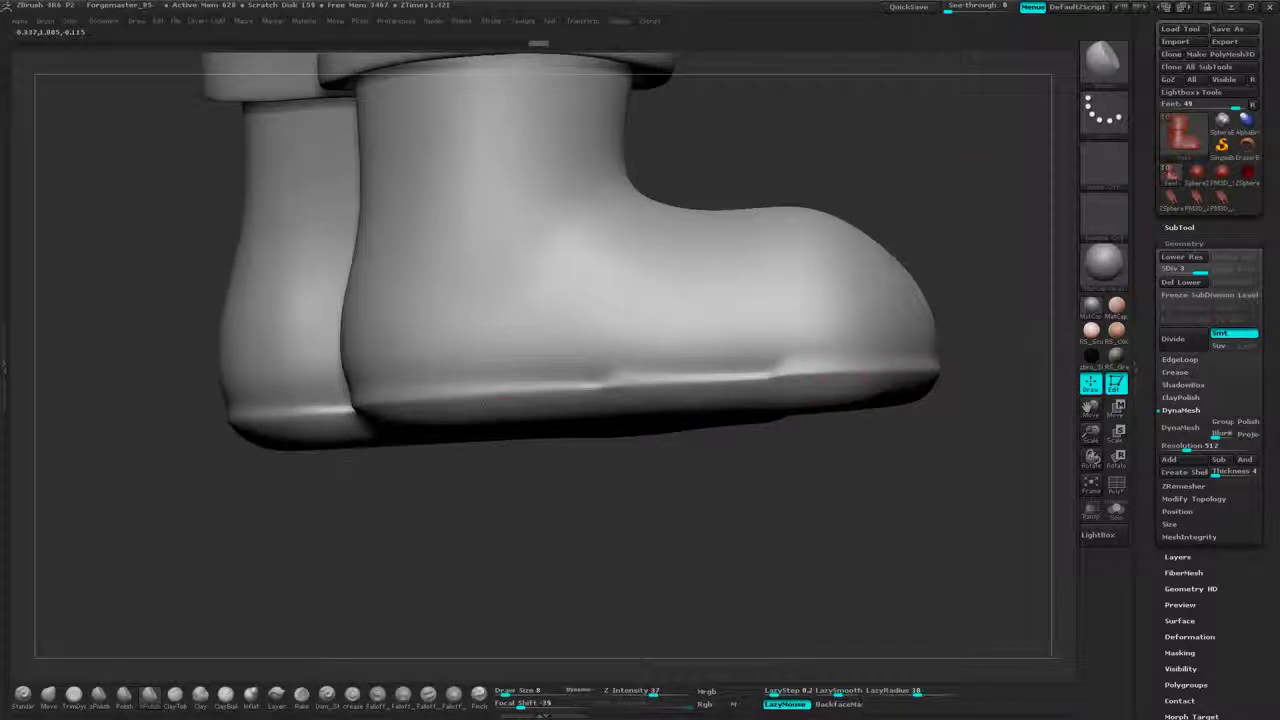
left_click_drag(963, 263, 935, 262)
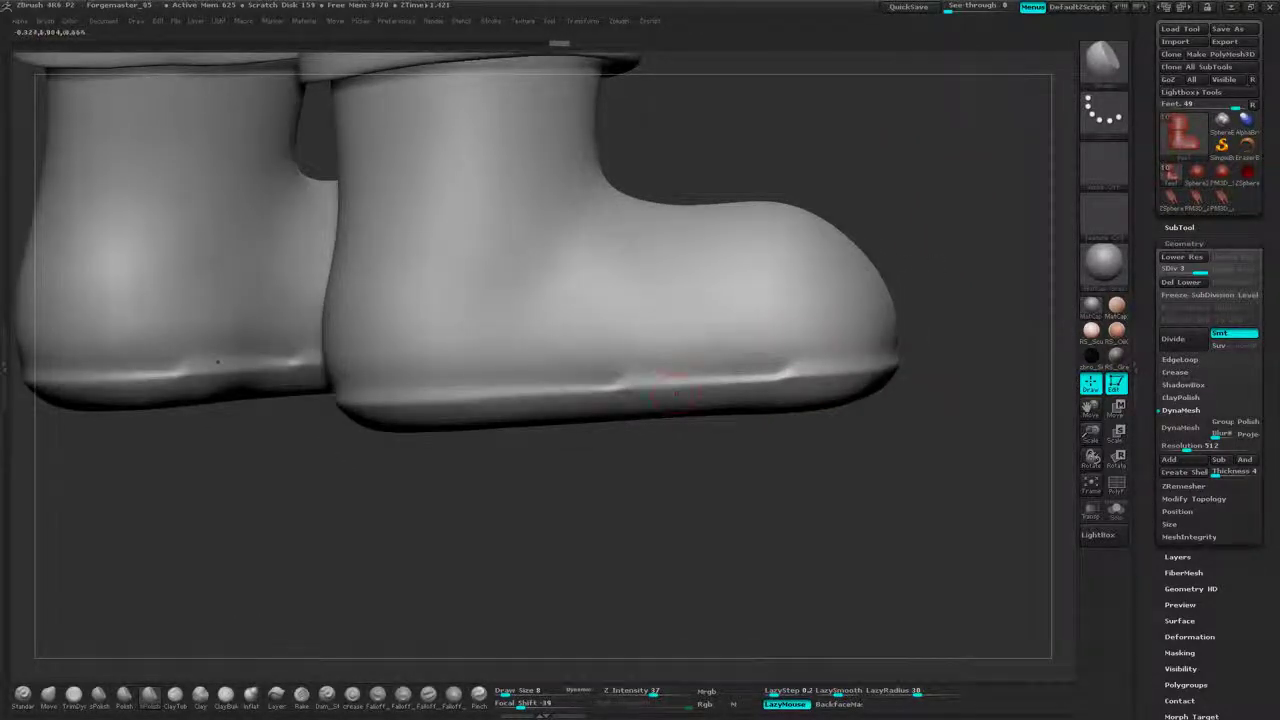
- Raise the hPolish Z intensity to 50, disable LazyMouse and polish the sole edge around the boot
key("space")
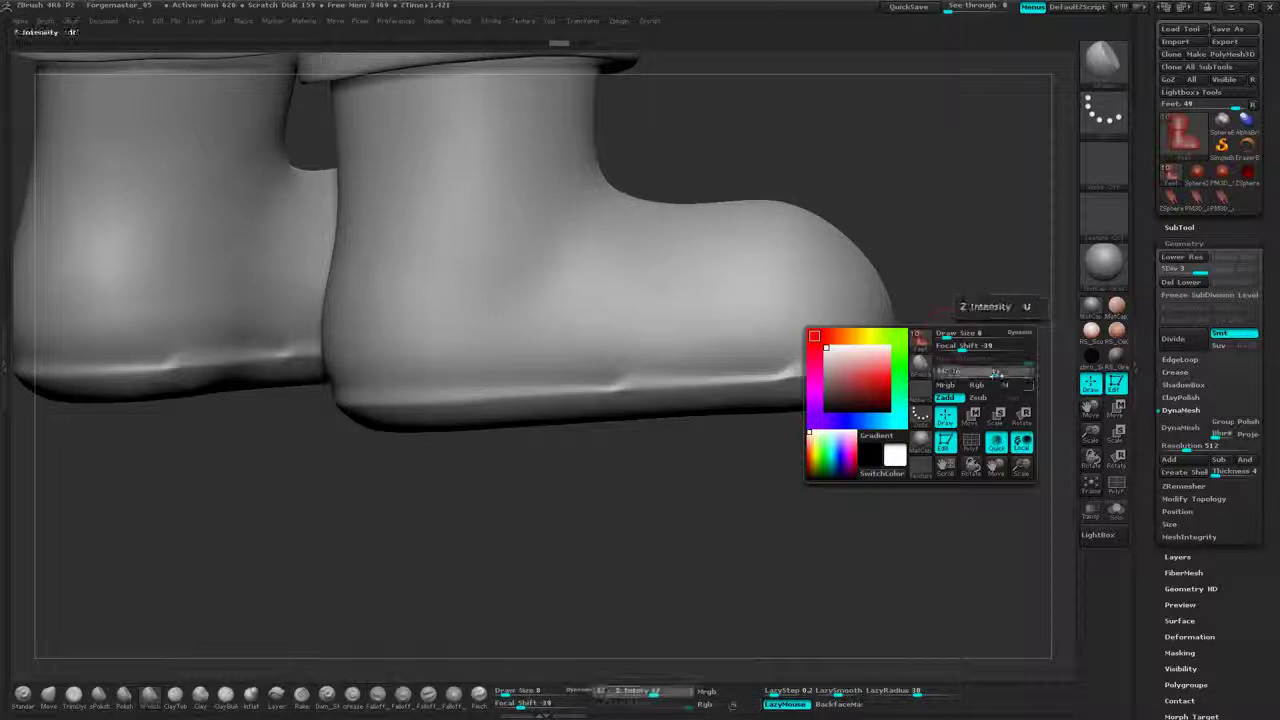
left_click_drag(1001, 372, 1012, 372)
left_click_drag(1000, 304, 622, 268)
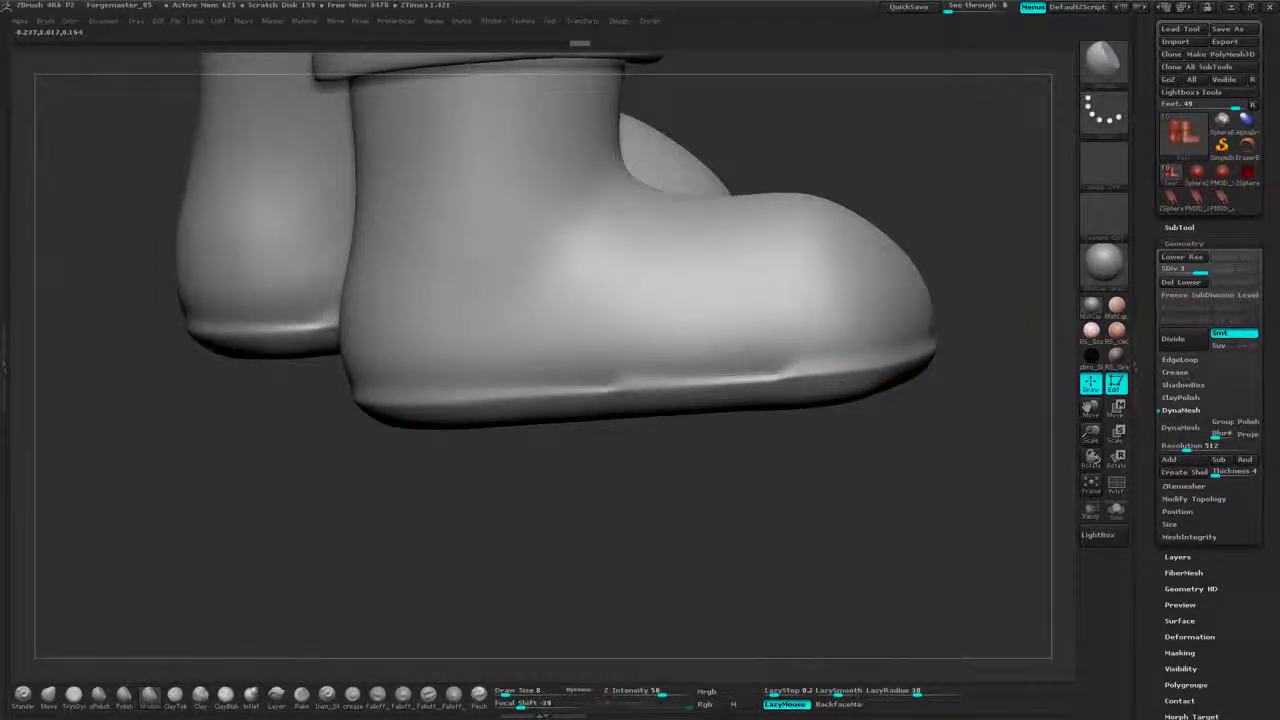
left_click_drag(900, 120, 866, 250)
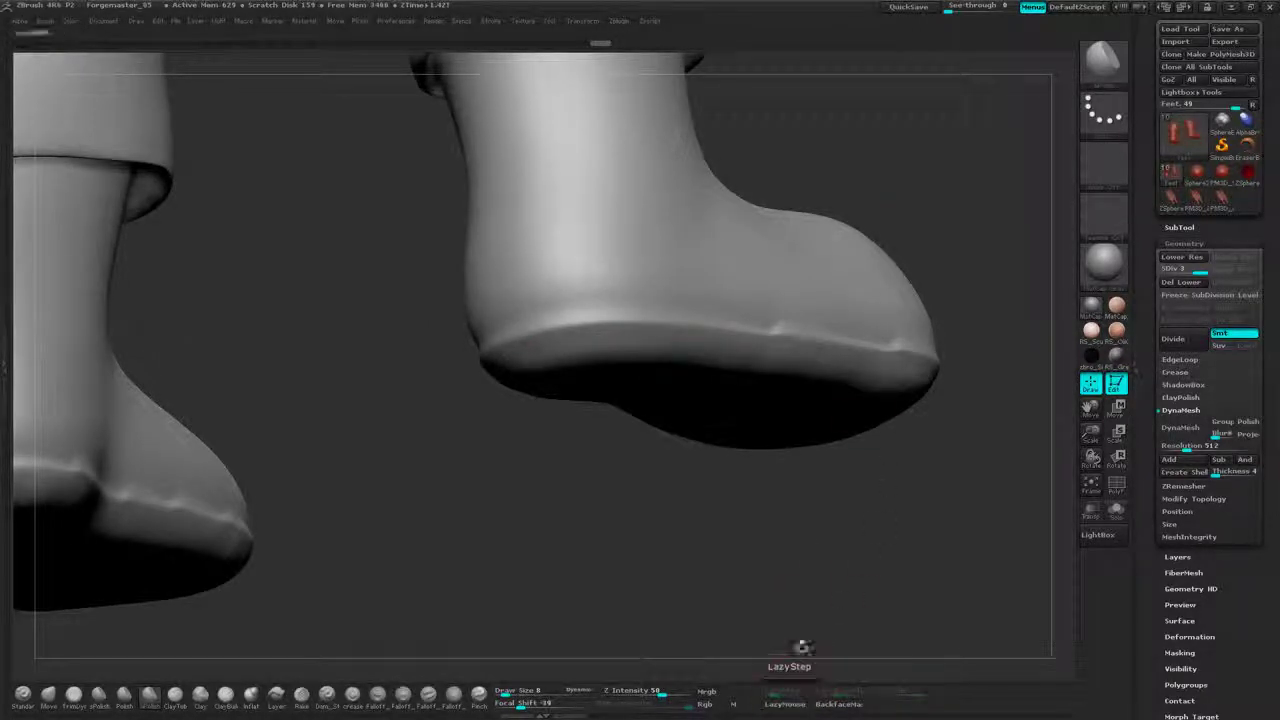
left_click_drag(803, 651, 822, 285)
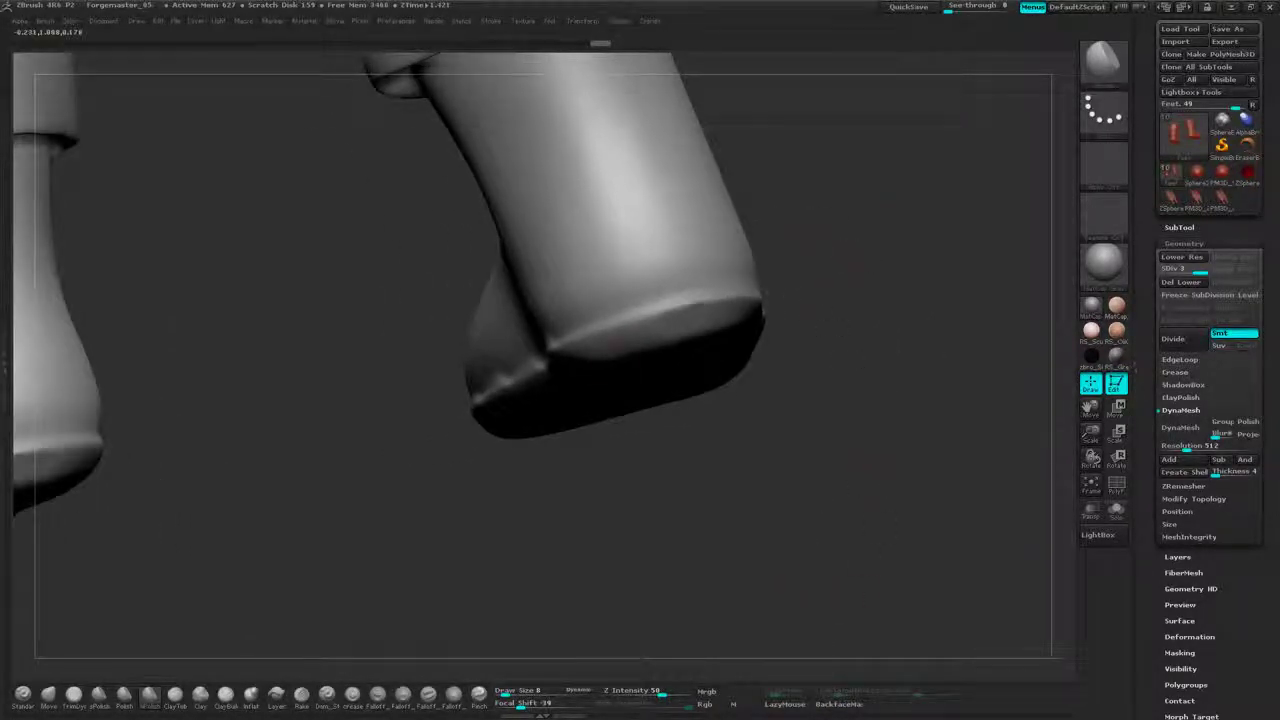
left_click_drag(780, 330, 661, 277)
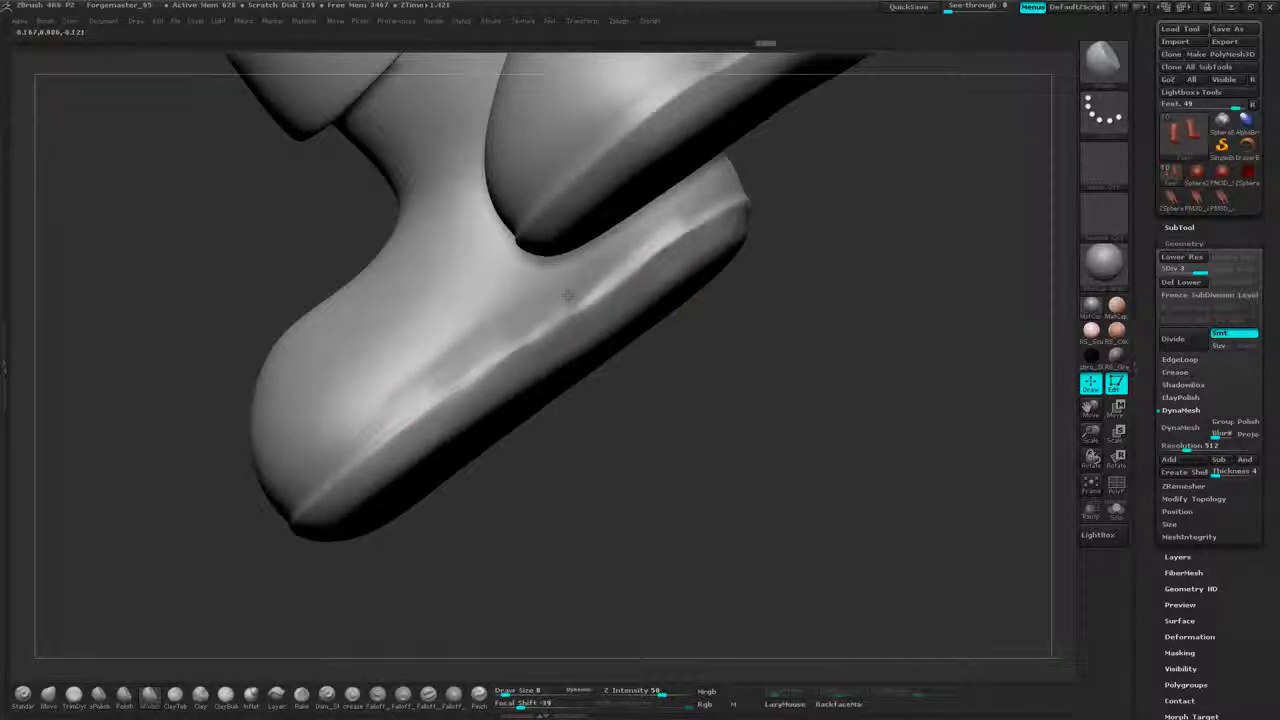
left_click_drag(773, 210, 910, 204)
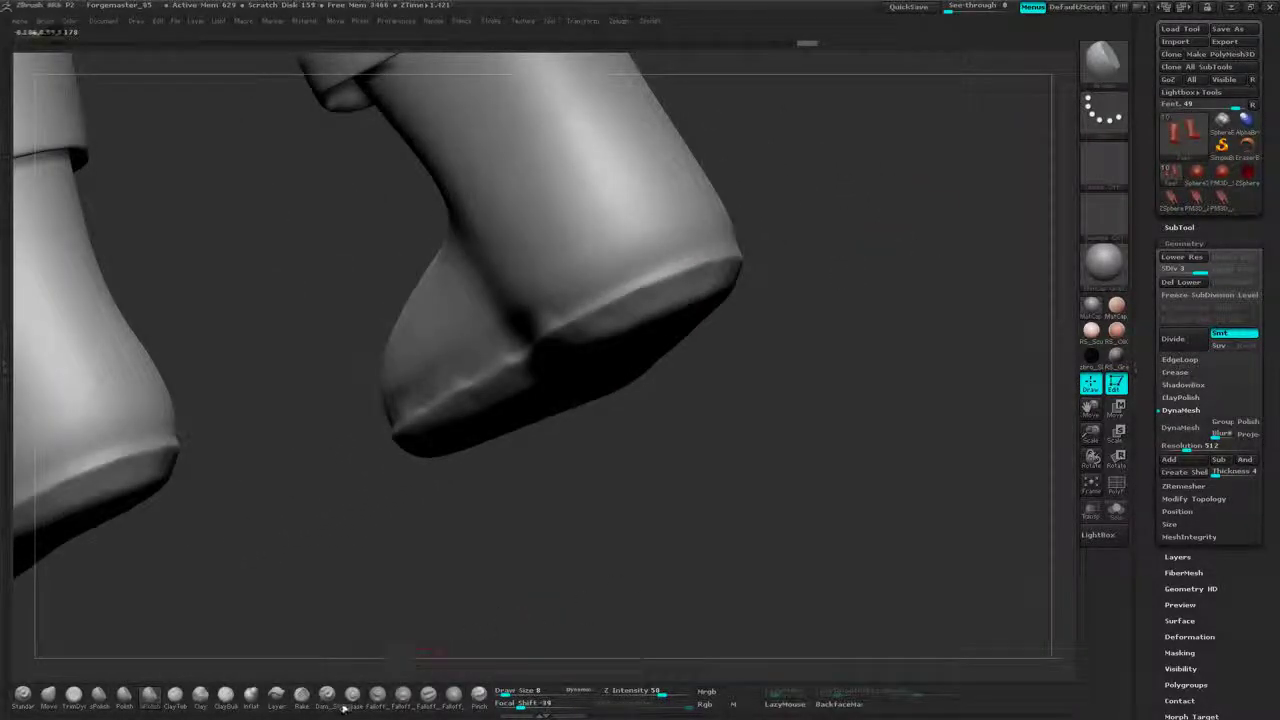
- Carve a groove above the sole with the Dam_Standard brush, from the heel along one side of the boot
left_click(327, 694)
left_click_drag(422, 405, 676, 256)
left_click_drag(850, 330, 700, 345)
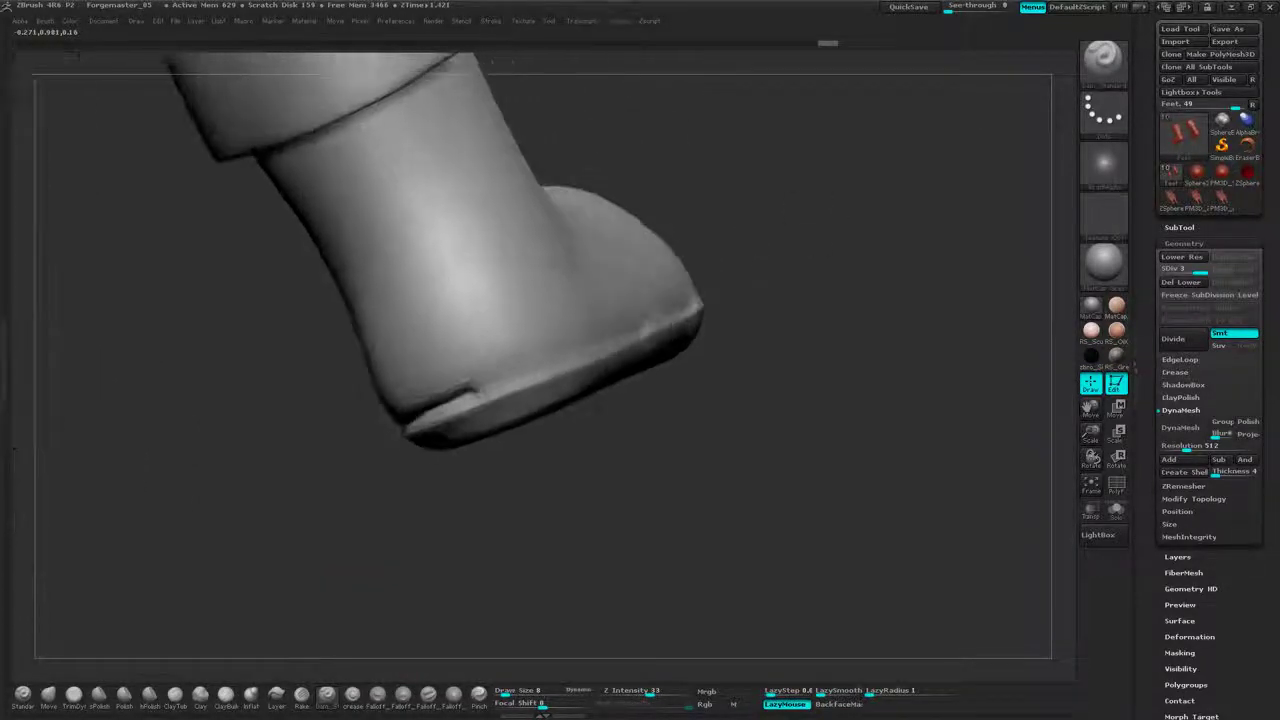
left_click_drag(467, 401, 595, 347)
left_click_drag(752, 272, 690, 305)
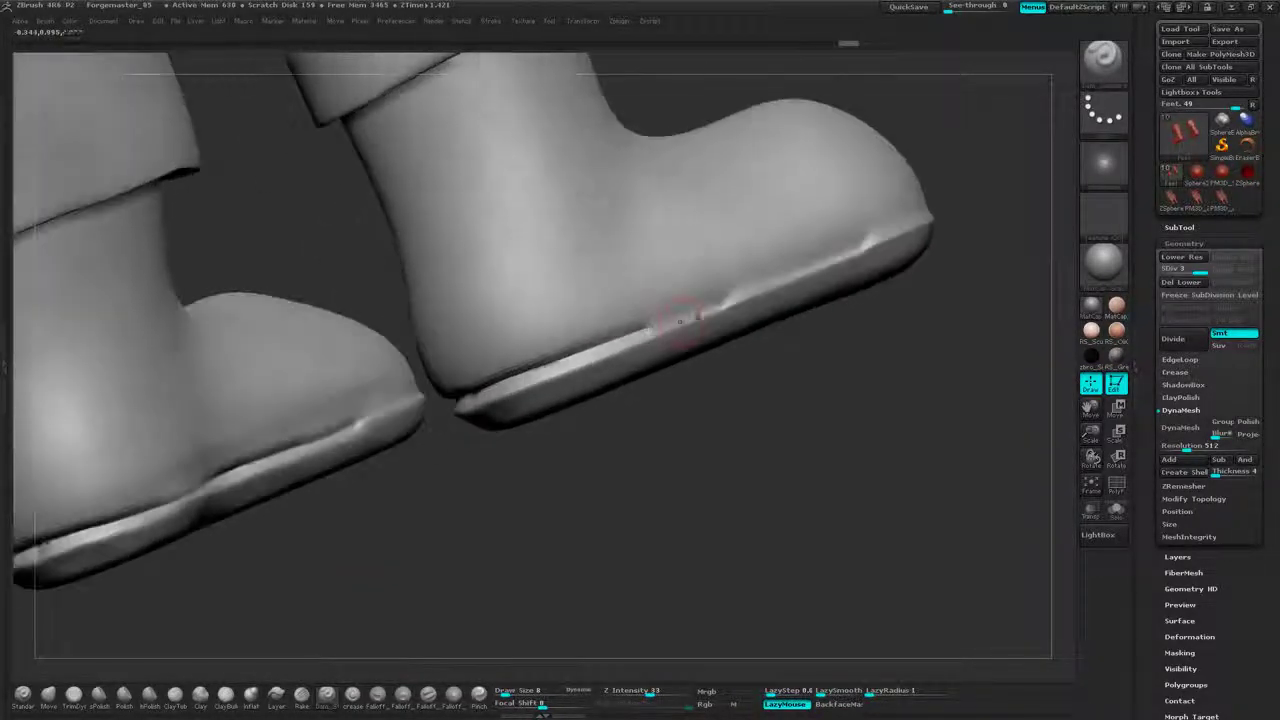
left_click_drag(634, 336, 871, 234)
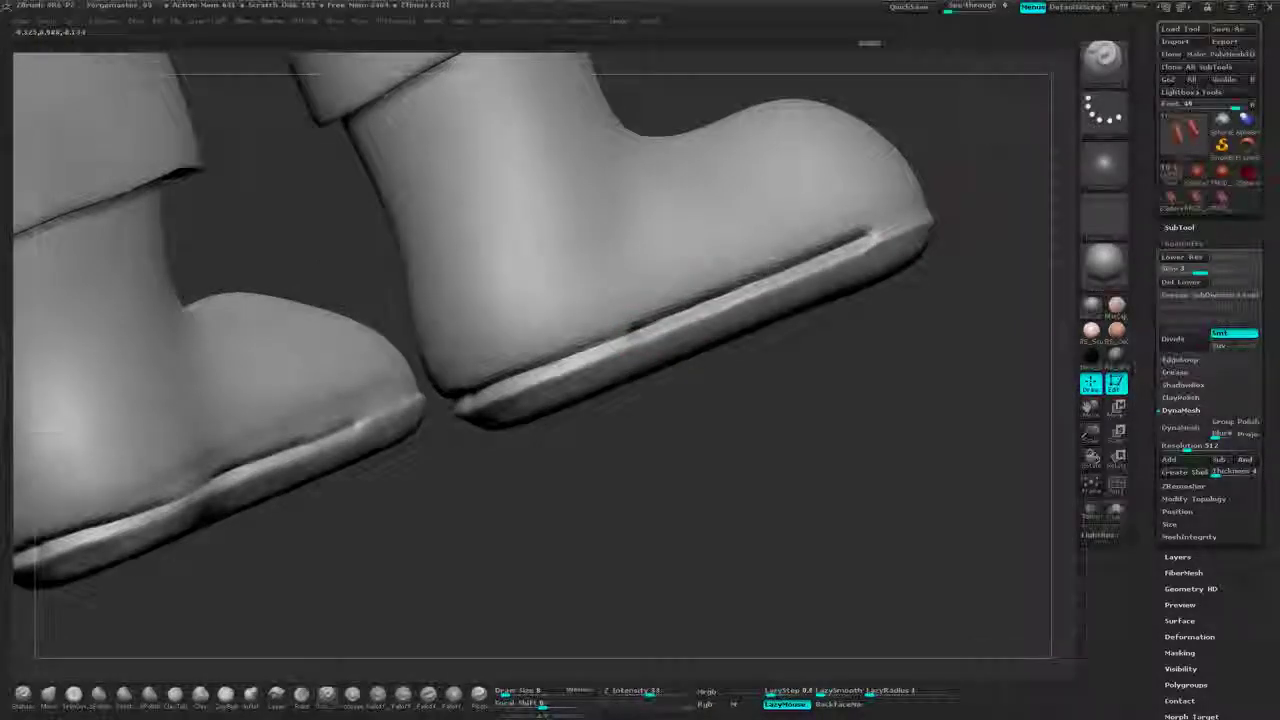
- Deepen the side groove above the sole and continue it around the toe of the boot
left_click_drag(925, 300, 789, 402, "alt")
left_click_drag(880, 420, 780, 410)
mouse_move(490, 434)
left_mouse_down()
mouse_move(712, 355)
mouse_move(884, 268)
left_mouse_up()
left_click_drag(960, 395, 824, 408)
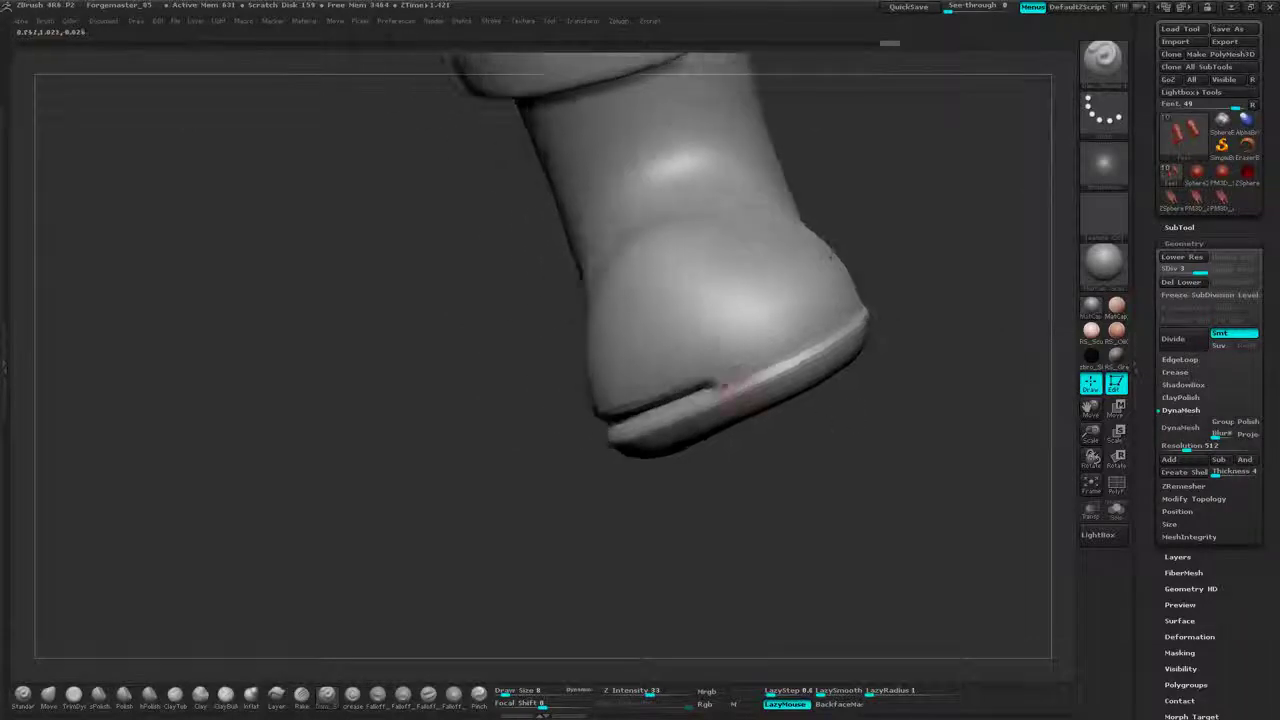
left_click_drag(714, 385, 850, 315)
- Continue the groove above the sole along the opposite side of the boot to the heel
left_click_drag(900, 398, 640, 390)
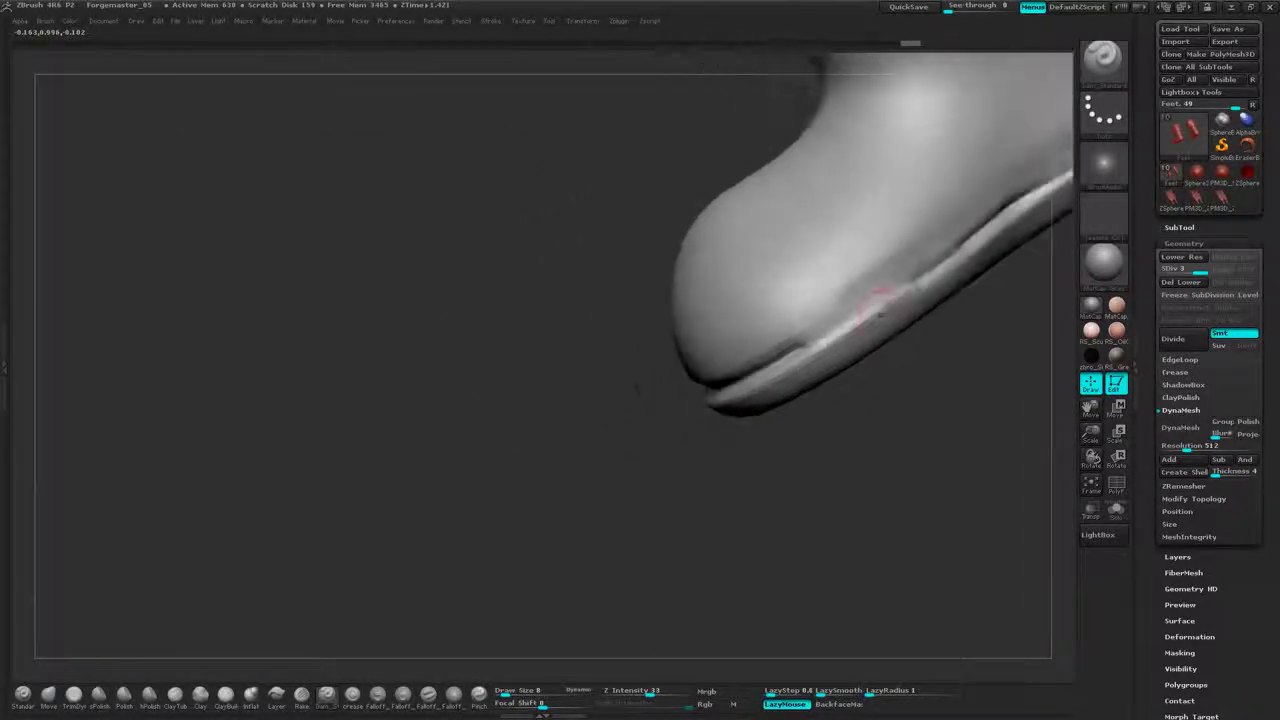
left_click_drag(922, 268, 740, 374)
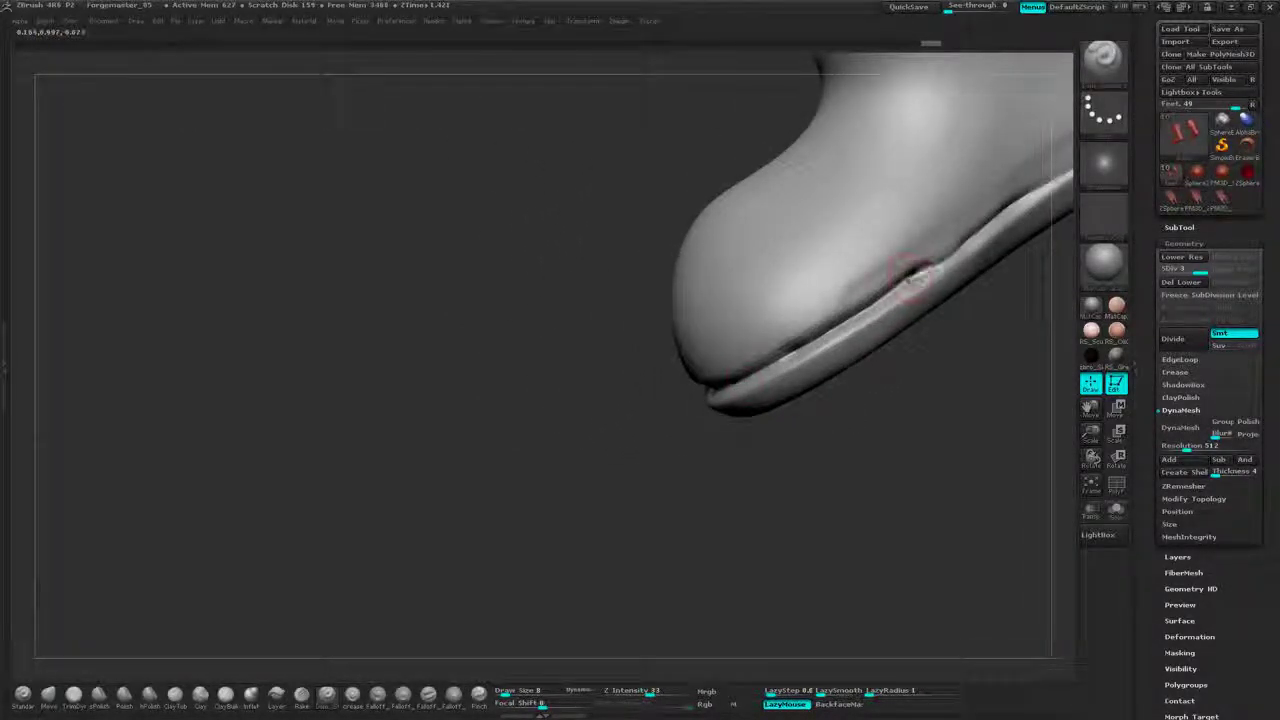
left_click_drag(915, 276, 1025, 192)
mouse_move(1028, 258)
left_mouse_down("alt")
mouse_move(835, 386)
mouse_move(845, 430)
left_mouse_up("alt")
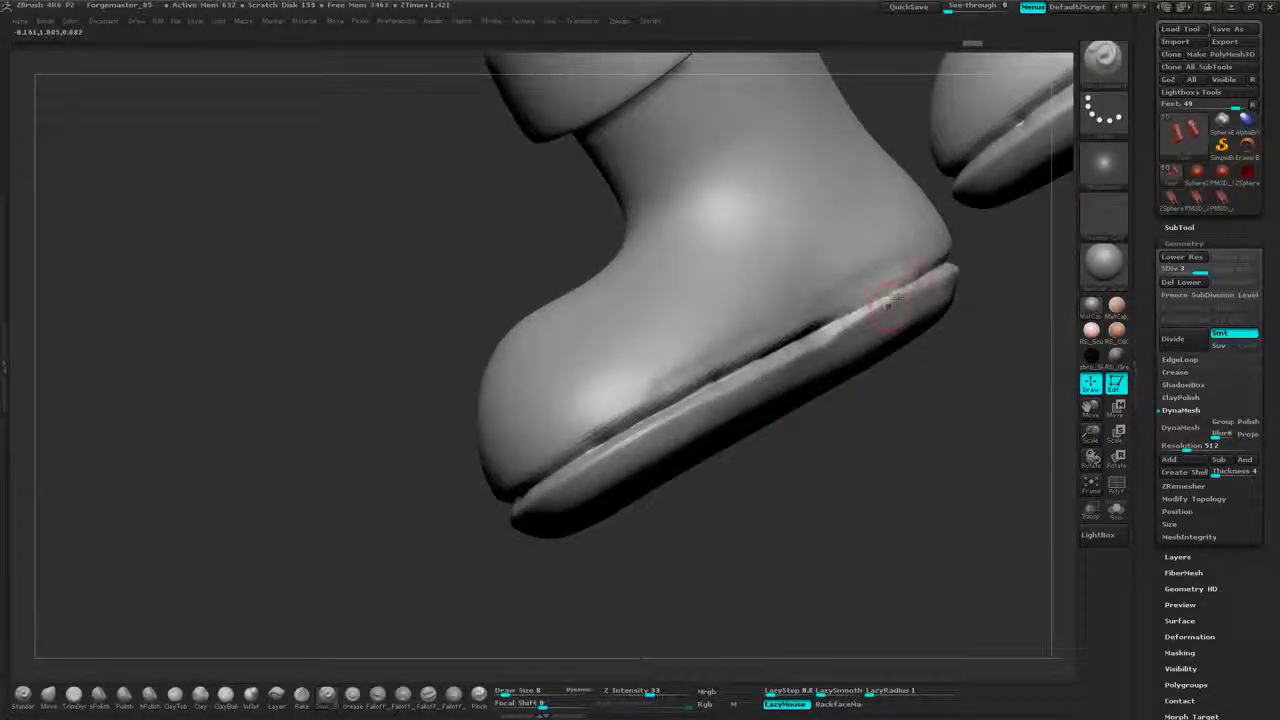
left_click_drag(903, 326, 819, 328)
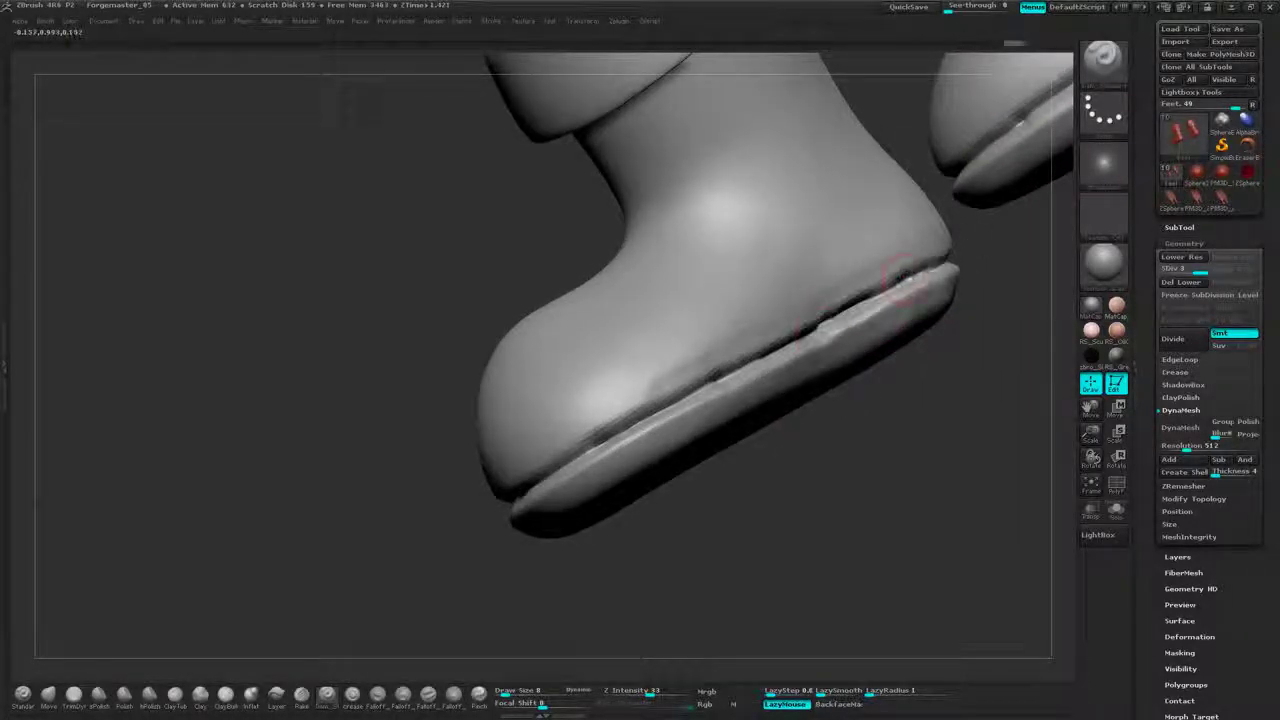
left_click_drag(862, 400, 928, 345)
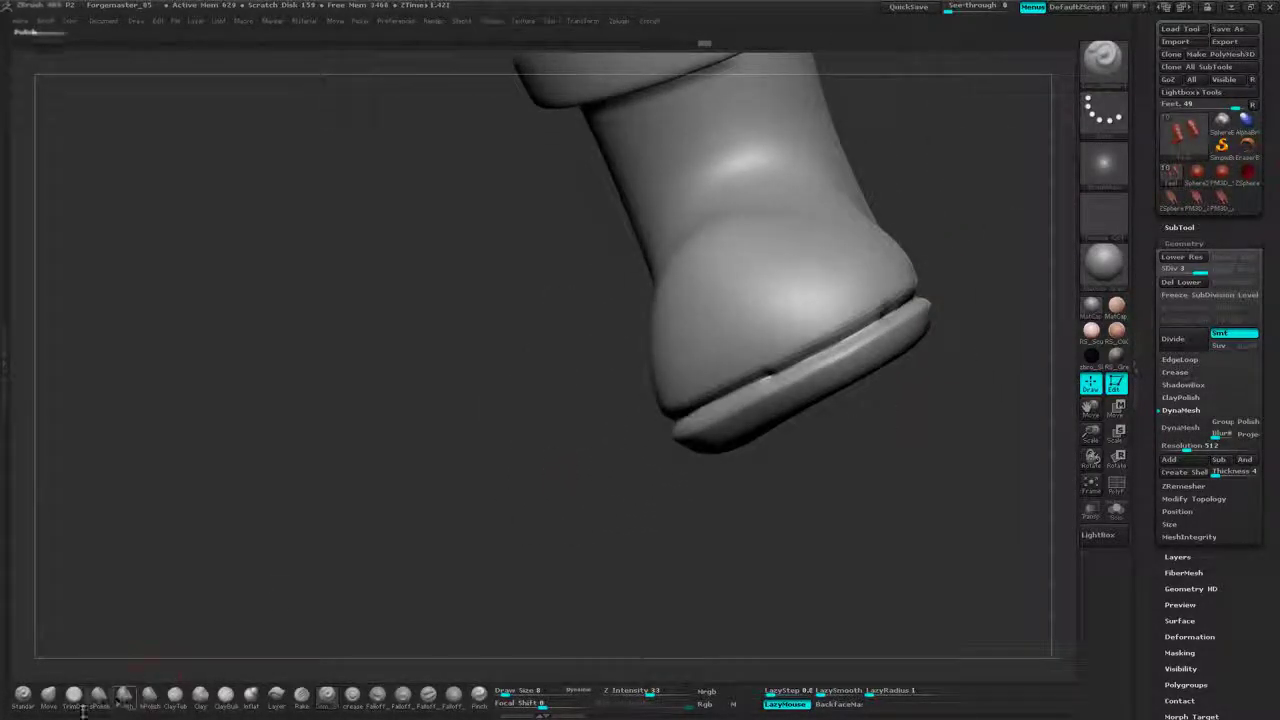
- Polish the rim of the sole below the groove with the hPolish brush at Z intensity 29
left_click(149, 694)
key("space")
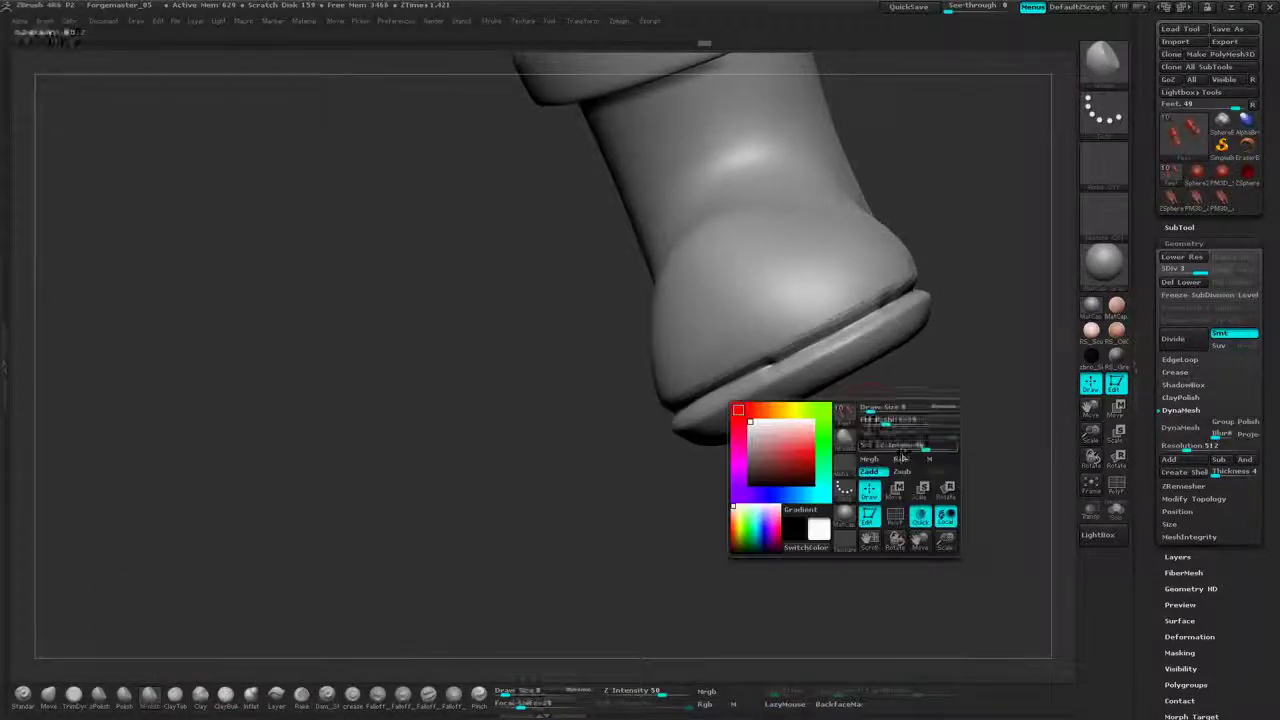
left_click_drag(903, 456, 910, 448)
left_click_drag(918, 456, 759, 503)
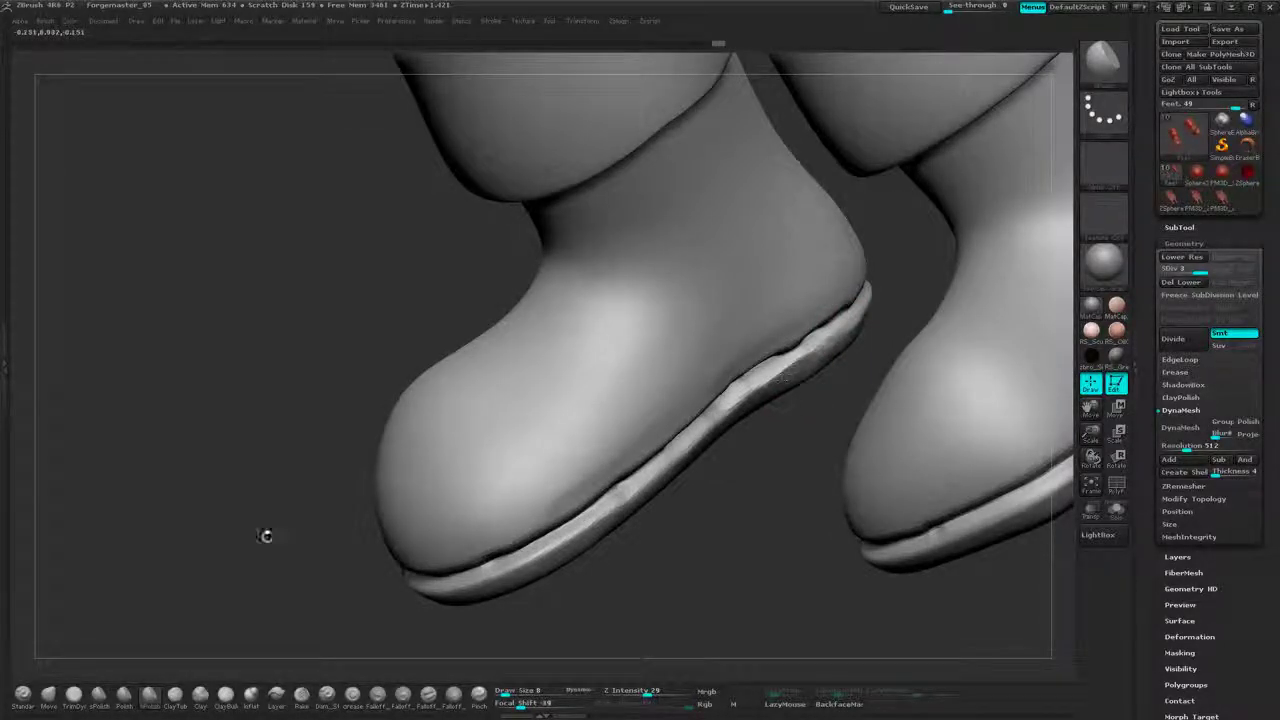
- Flatten the sole rim near the toe with the TrimDynamic brush at draw size 8
left_click(75, 705)
key("space")
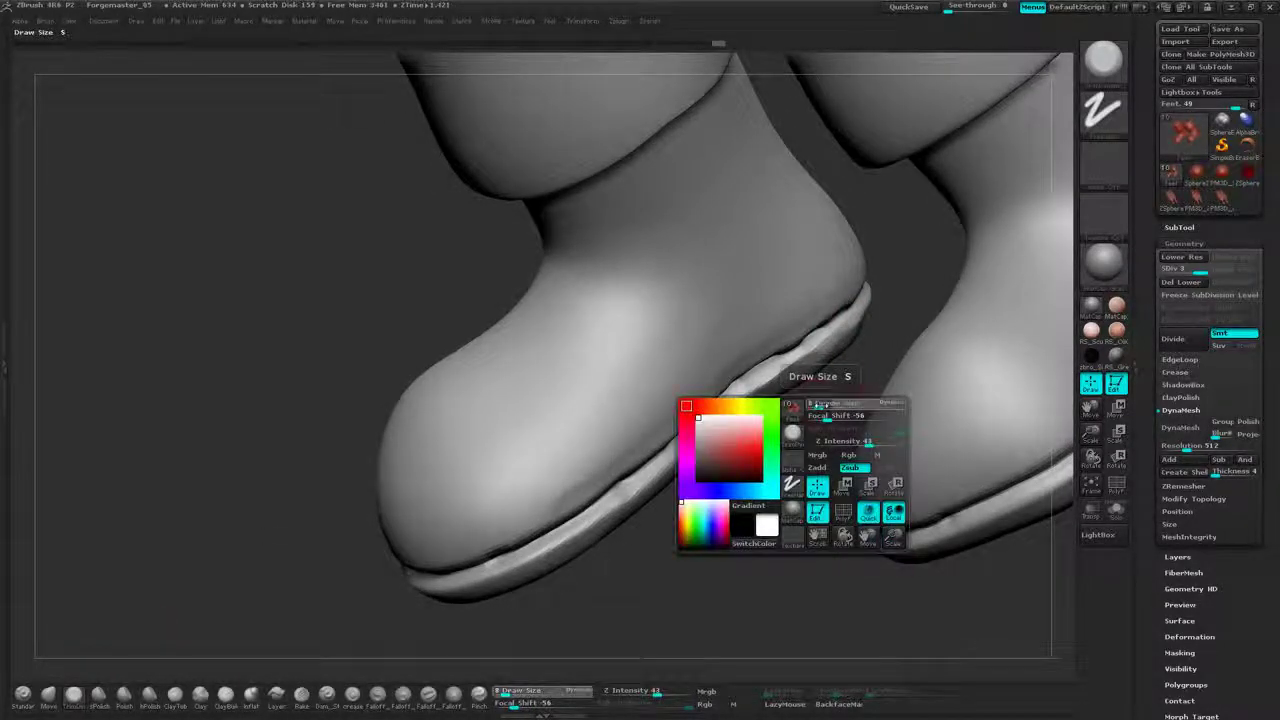
left_click_drag(820, 404, 817, 404)
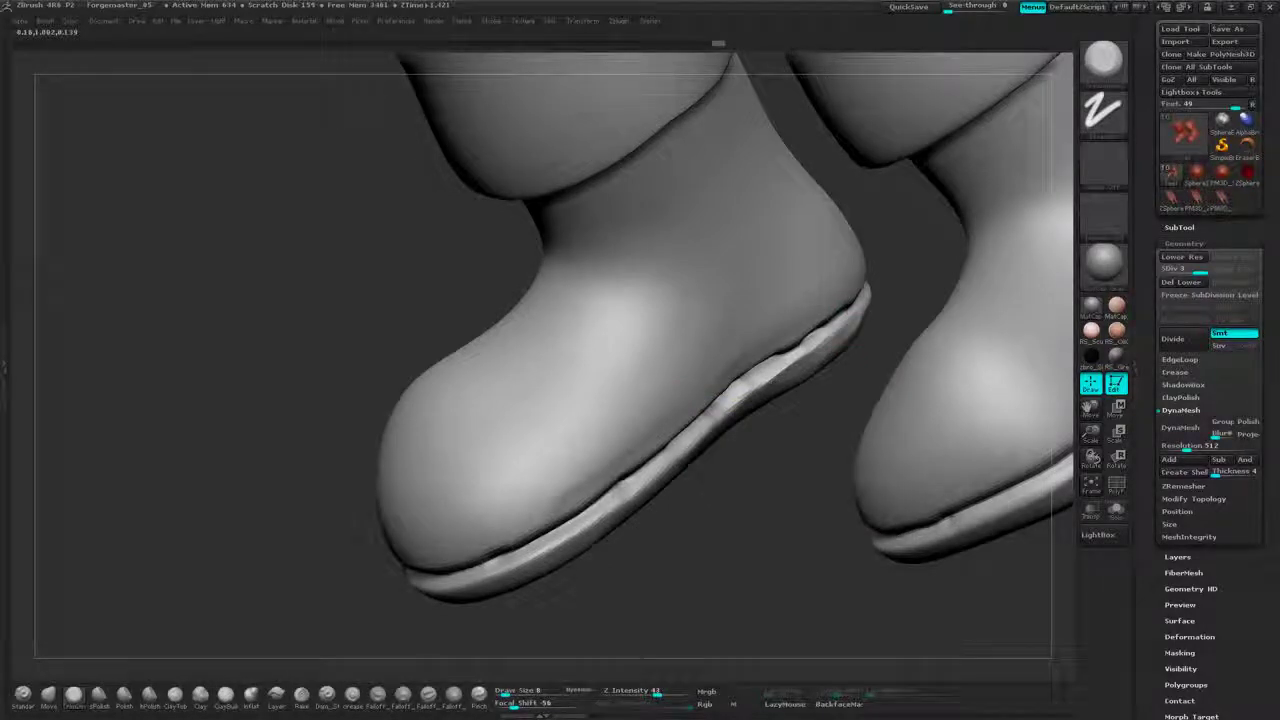
left_click_drag(534, 558, 496, 574)
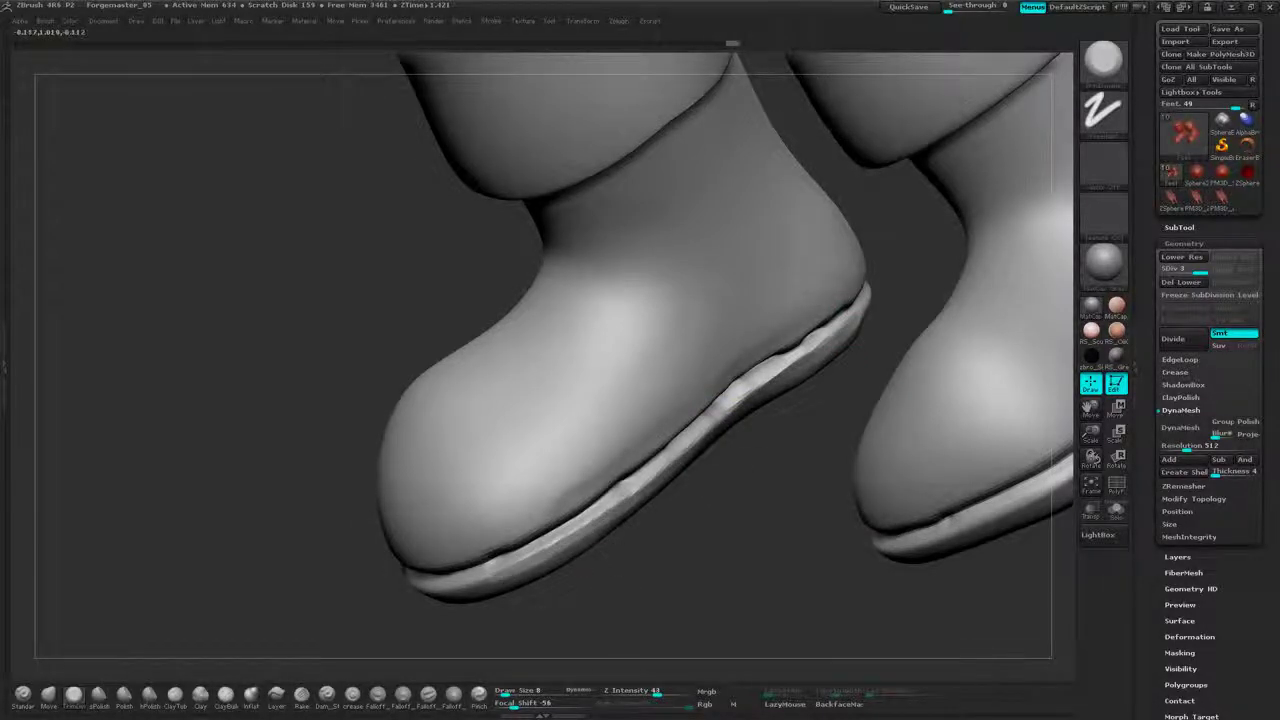
mouse_move(680, 545)
left_mouse_down()
mouse_move(746, 477)
mouse_move(733, 538)
left_mouse_up()
- Enlarge the TrimDynamic brush to draw size 21 and trim the sole's side wall flat from heel to toe
key("space")
left_click_drag(757, 472, 765, 472)
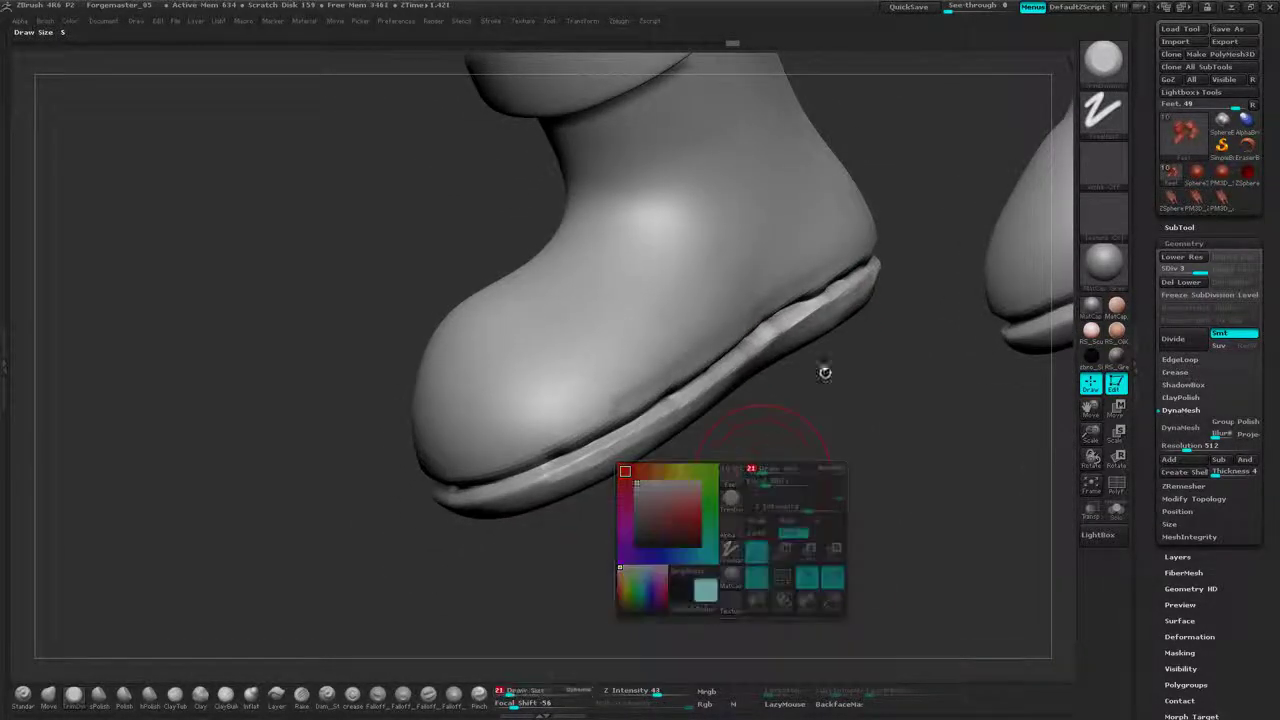
mouse_move(862, 292)
left_mouse_down()
mouse_move(598, 456)
mouse_move(464, 495)
left_mouse_up()
left_click_drag(568, 510, 893, 472)
left_click_drag(856, 362, 630, 396)
left_click_drag(551, 426, 738, 492)
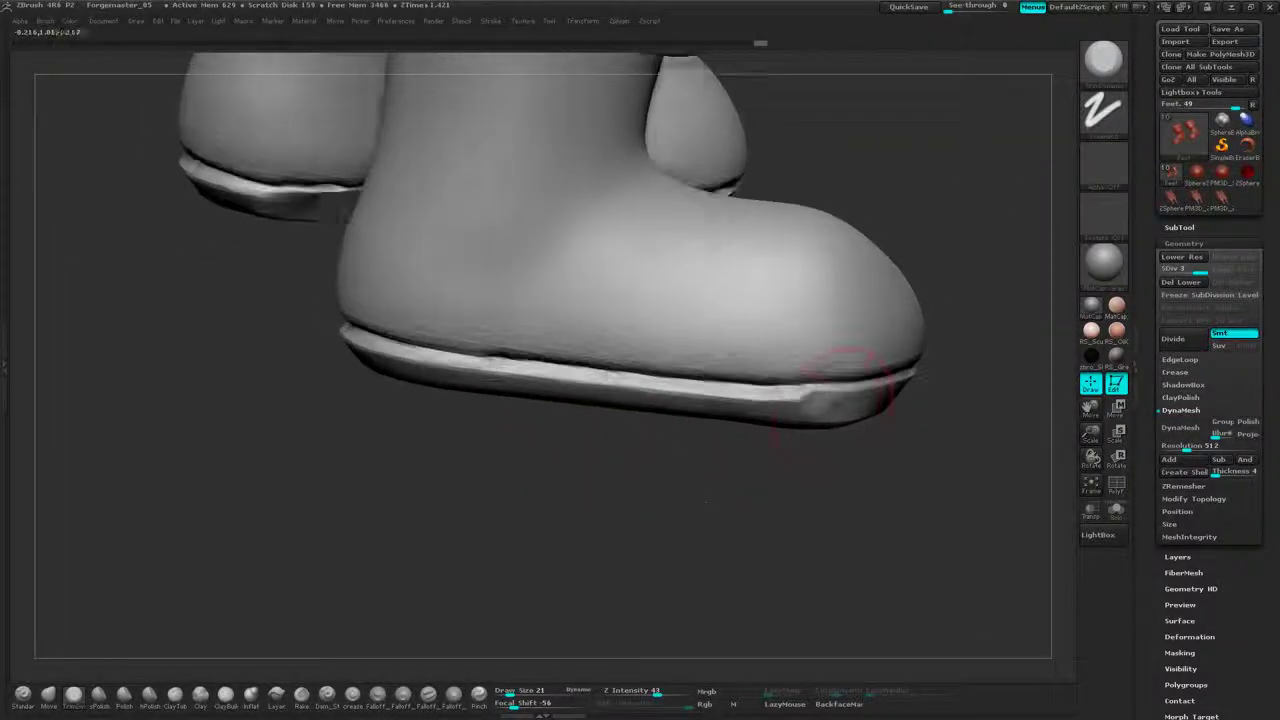
- Trim the remaining side walls of the sole flat on the other side and around the toe
mouse_move(857, 384)
left_mouse_down()
mouse_move(545, 382)
mouse_move(344, 346)
left_mouse_up()
mouse_move(310, 398)
left_mouse_down()
mouse_move(405, 402)
mouse_move(460, 471)
mouse_move(540, 470)
left_mouse_up()
left_click_drag(896, 454, 700, 406)
mouse_move(614, 421)
left_mouse_down()
mouse_move(676, 433)
mouse_move(688, 455)
left_mouse_up()
left_click_drag(735, 388, 592, 362)
mouse_move(530, 450)
left_mouse_down()
mouse_move(704, 482)
mouse_move(714, 502)
mouse_move(802, 386)
mouse_move(803, 404)
left_mouse_up()
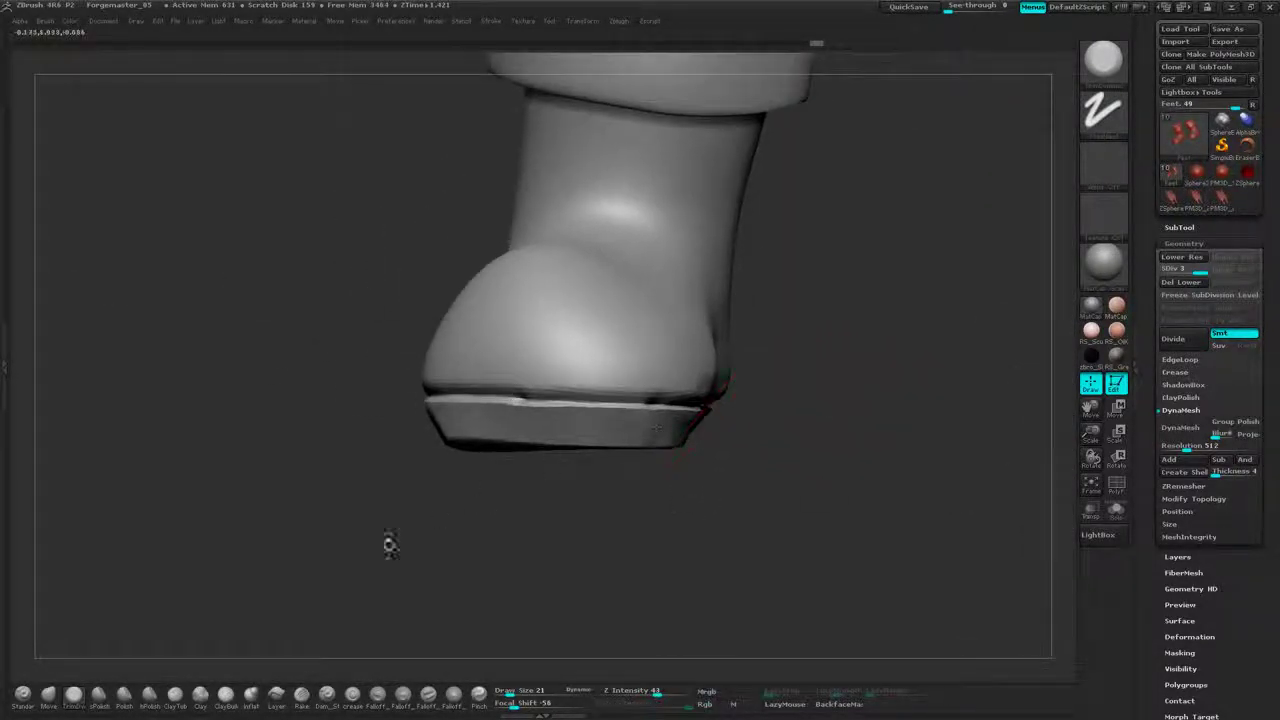
- Polish the front wall of the sole with the hPolish brush at draw size 21
left_click(149, 693)
left_click_drag(508, 424, 545, 420)
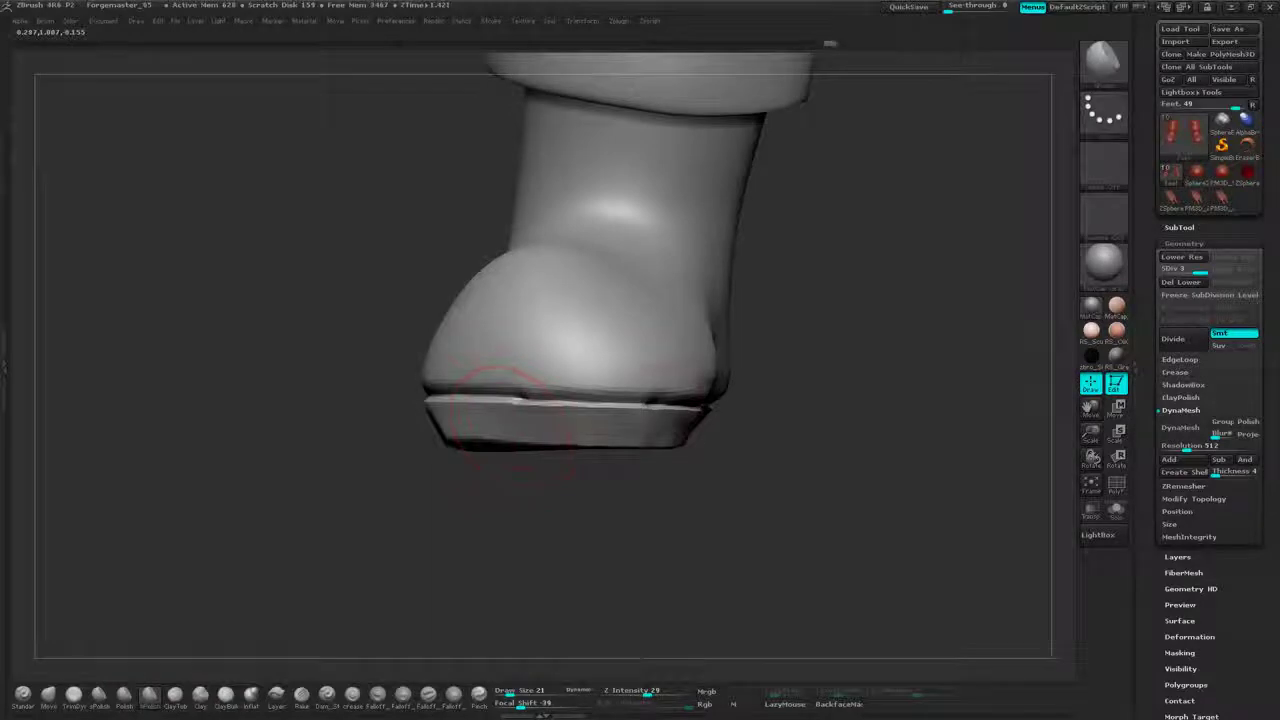
left_click_drag(744, 422, 895, 450)
left_click_drag(835, 422, 880, 418)
left_click_drag(760, 520, 717, 527)
- Reduce the hPolish draw size and smooth and polish the side walls of the sole around the boot
key("space")
left_click_drag(750, 457, 745, 457)
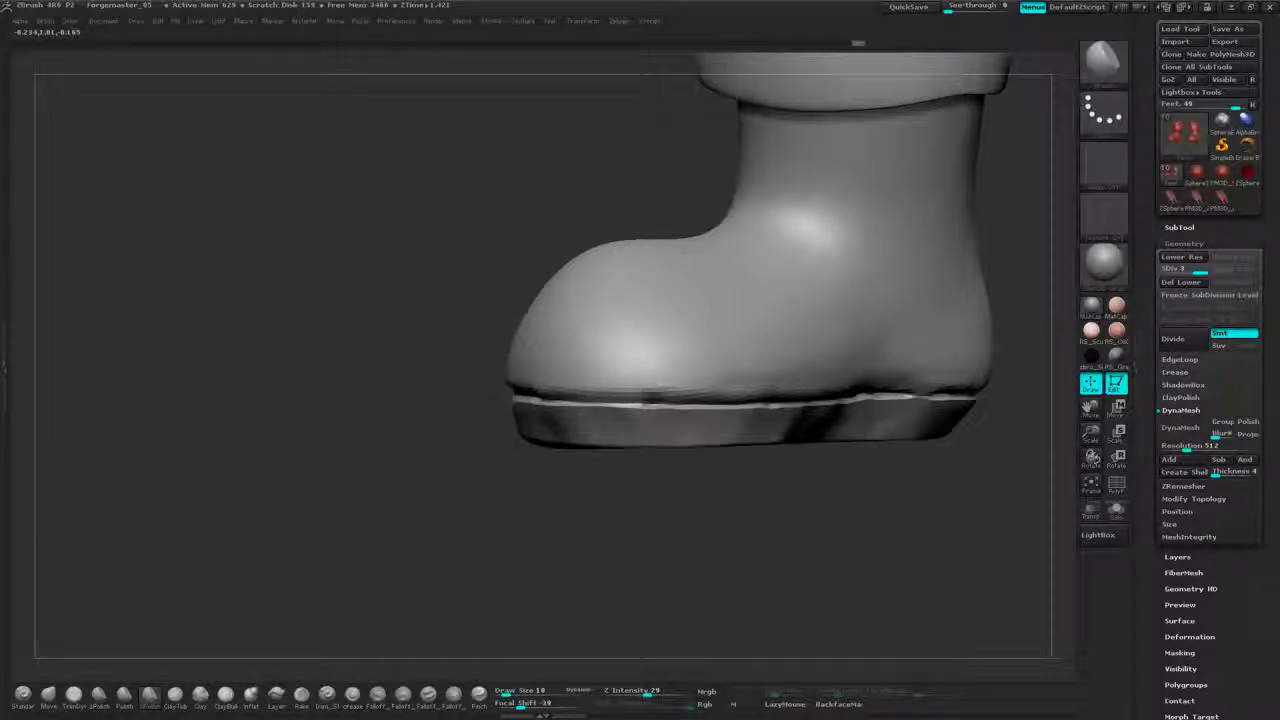
mouse_move(586, 434)
left_mouse_down("shift")
mouse_move(545, 432)
mouse_move(735, 441)
left_mouse_up("shift")
left_click_drag(967, 441, 942, 443)
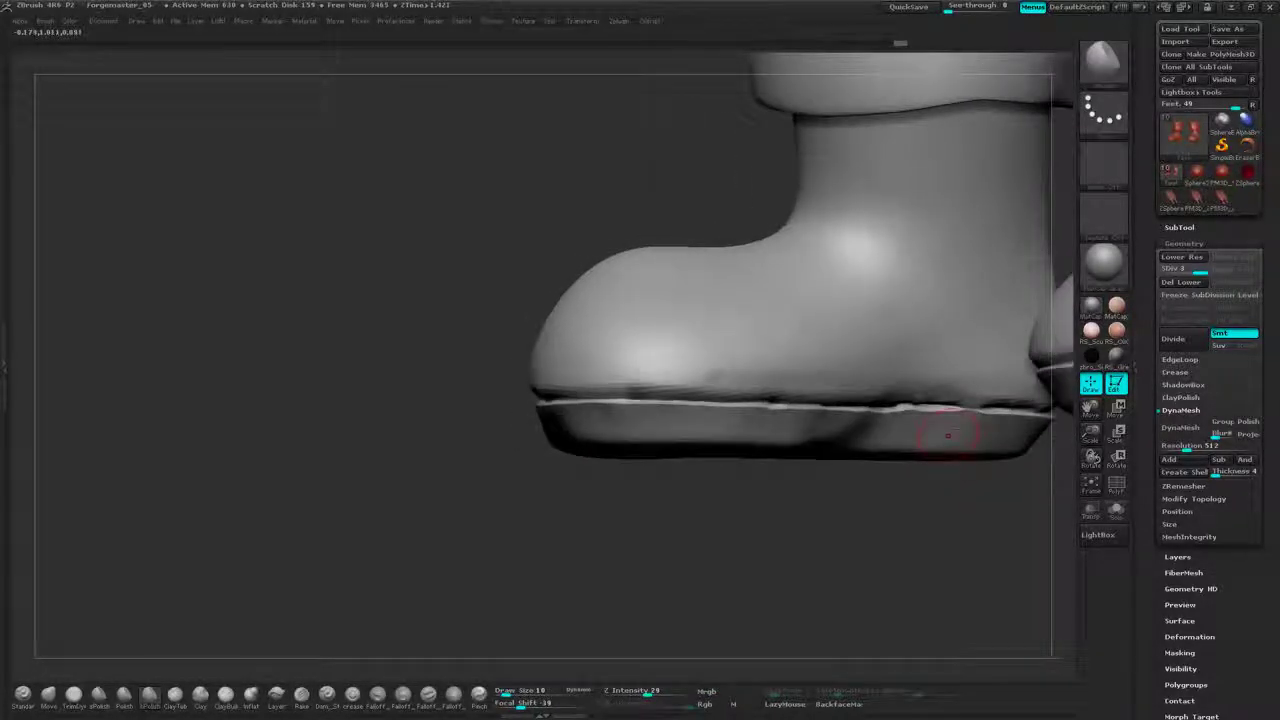
left_click_drag(512, 427, 571, 487)
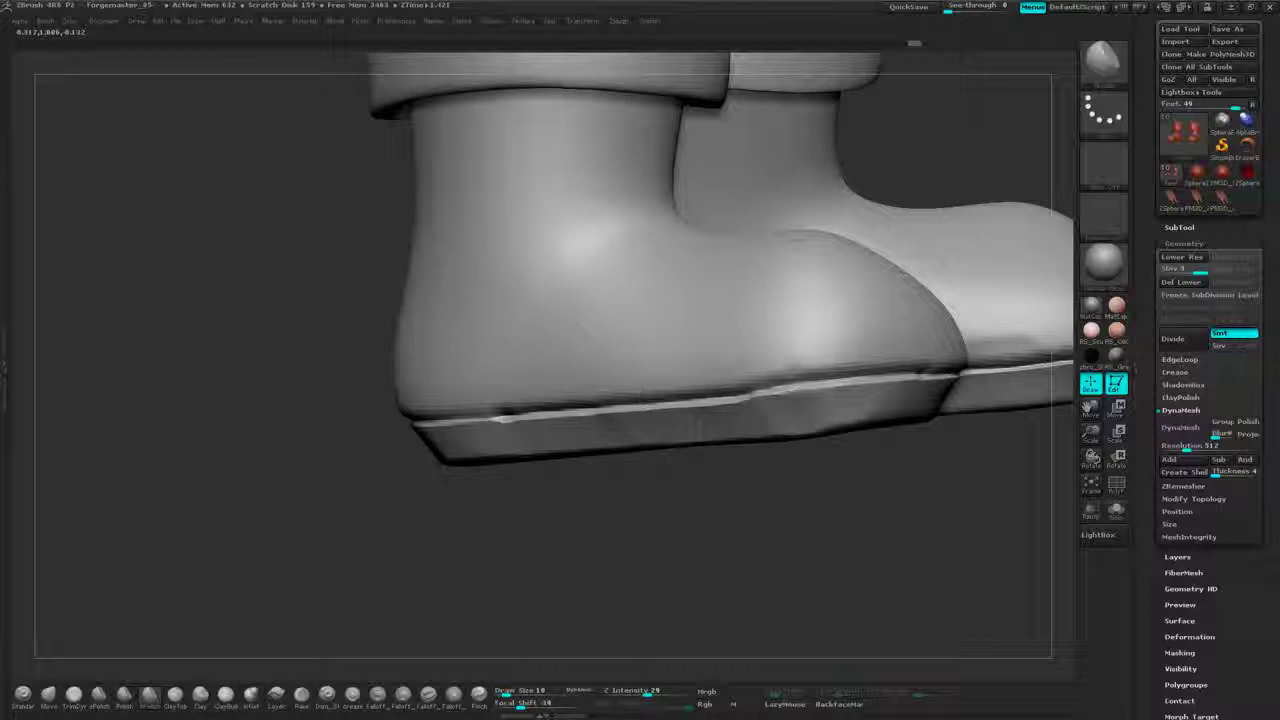
left_click_drag(382, 491, 560, 492)
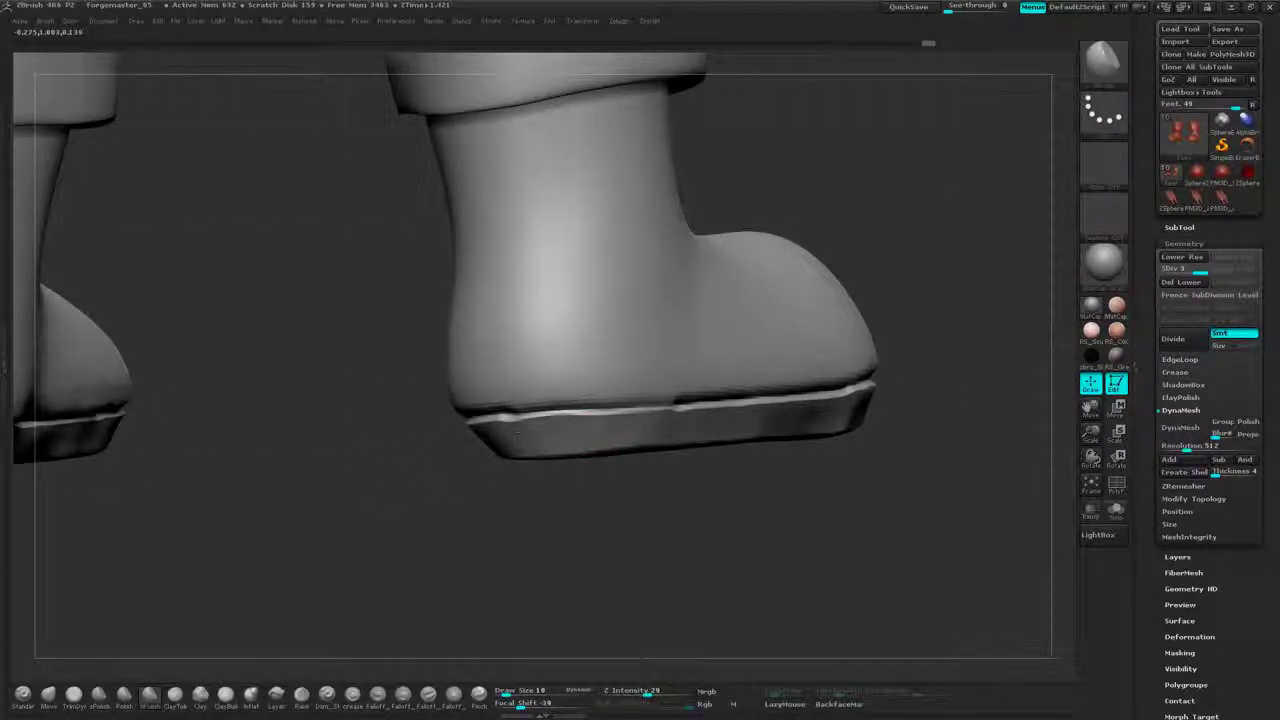
- Lower the Feet subtool to subdivision level 1 and switch to the Move brush
left_click_drag(517, 432, 814, 383)
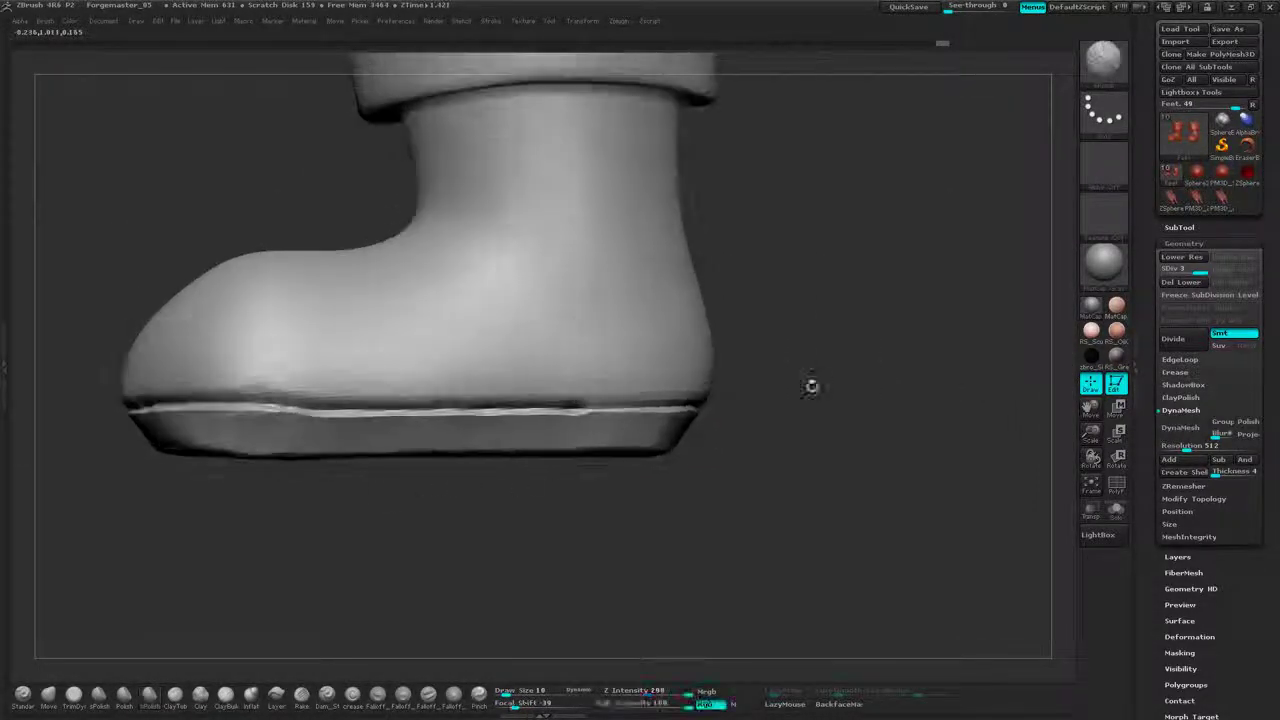
right_click(817, 315)
left_click(909, 328)
right_click(907, 328)
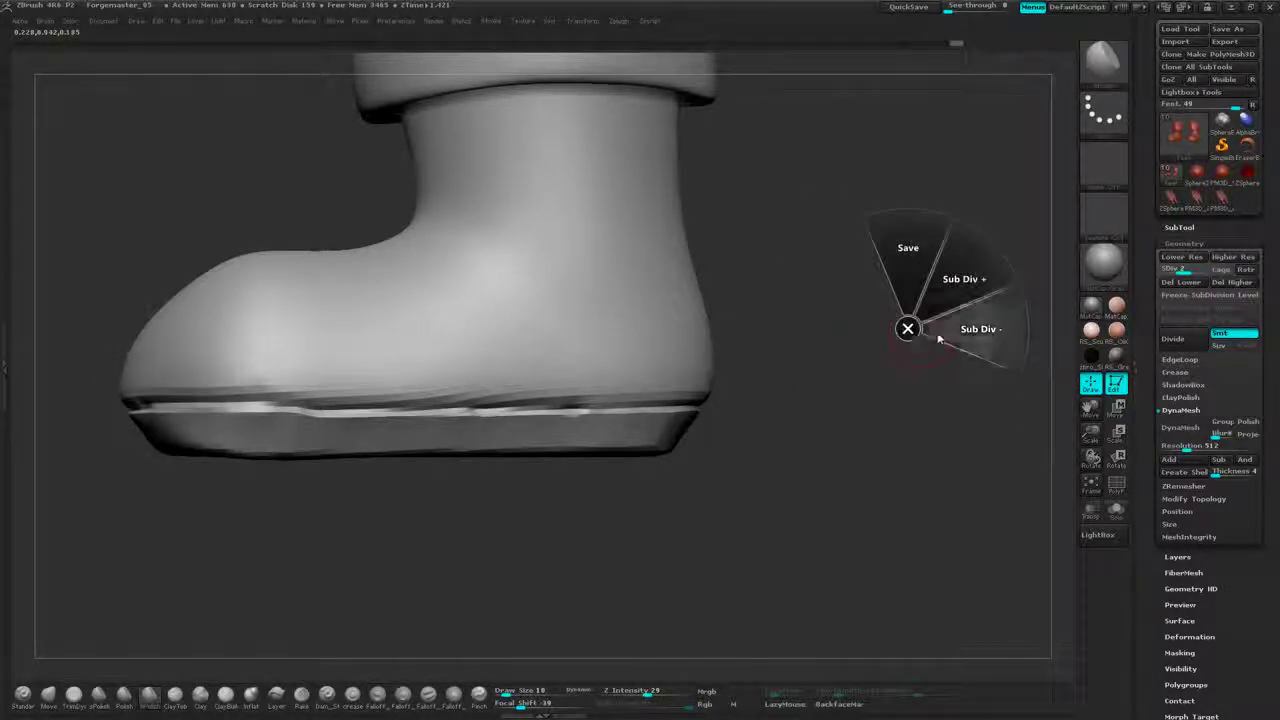
left_click(939, 340)
left_click_drag(880, 340, 755, 283)
left_click(48, 703)
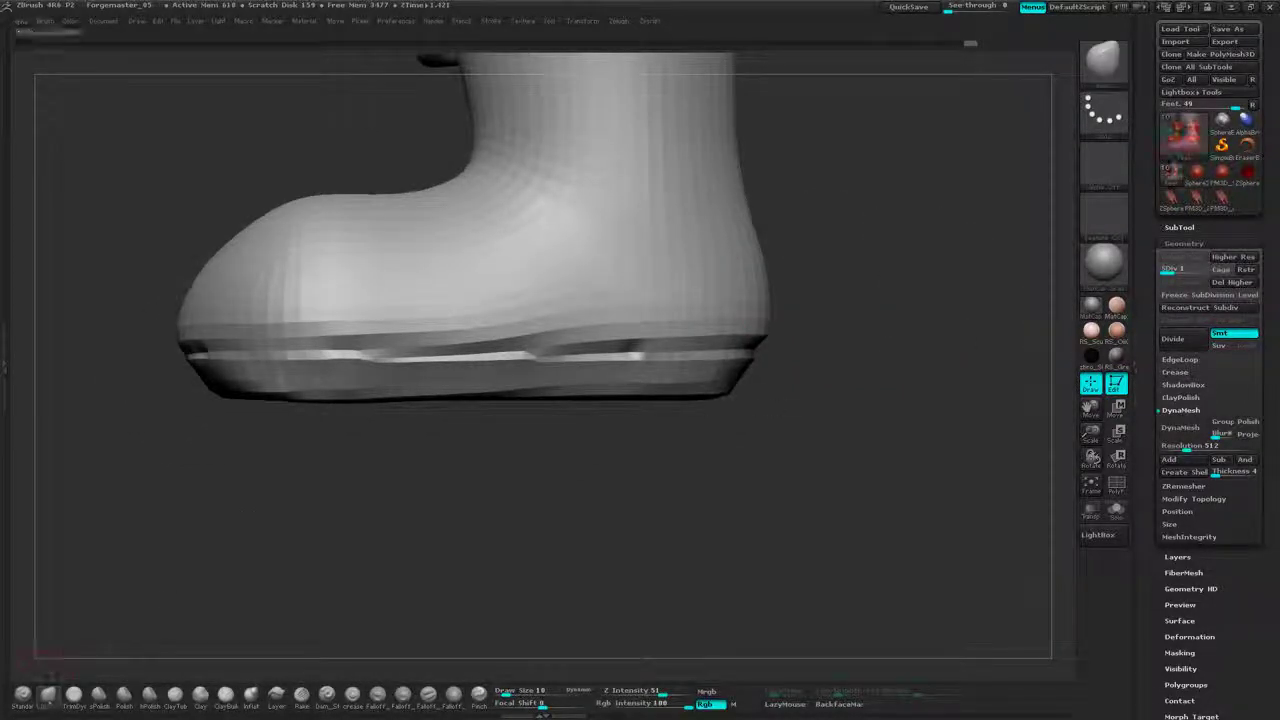
- Set the Move brush to draw size 28 and reshape the sole's outline and side walls around the boot
right_click(787, 467)
left_click(816, 396)
left_click_drag(904, 381, 695, 300)
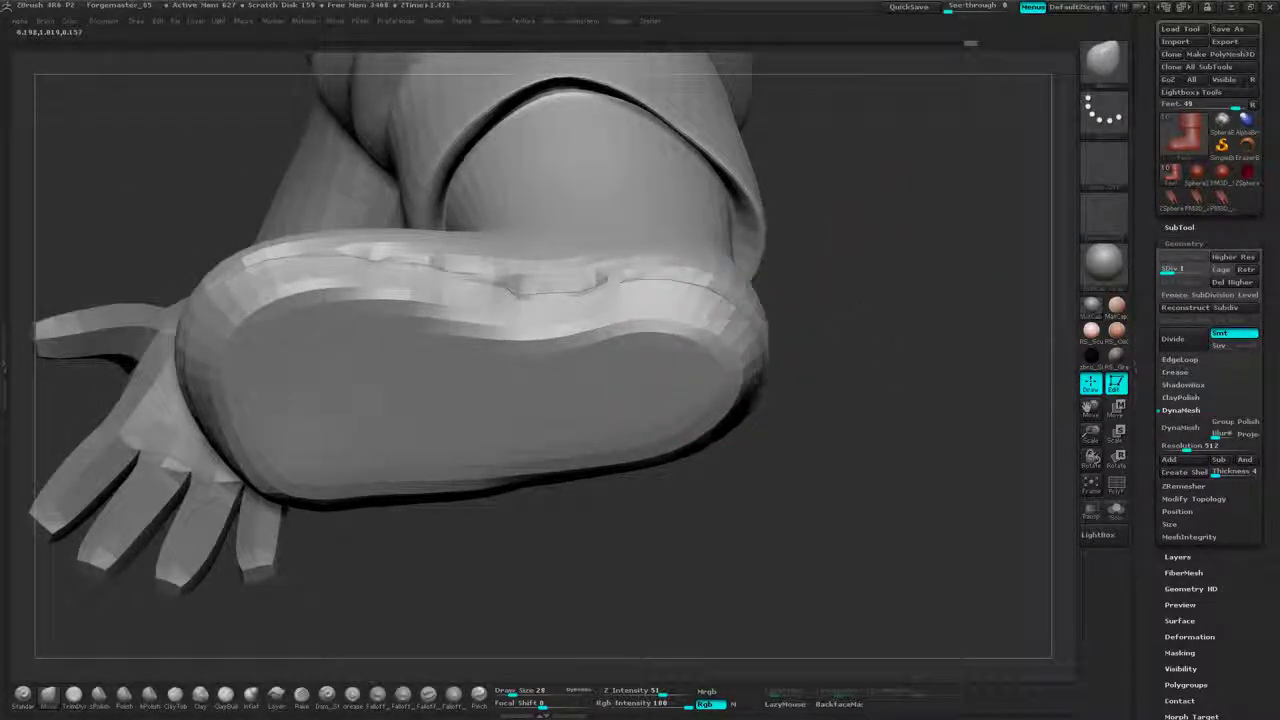
left_click_drag(842, 317, 856, 392)
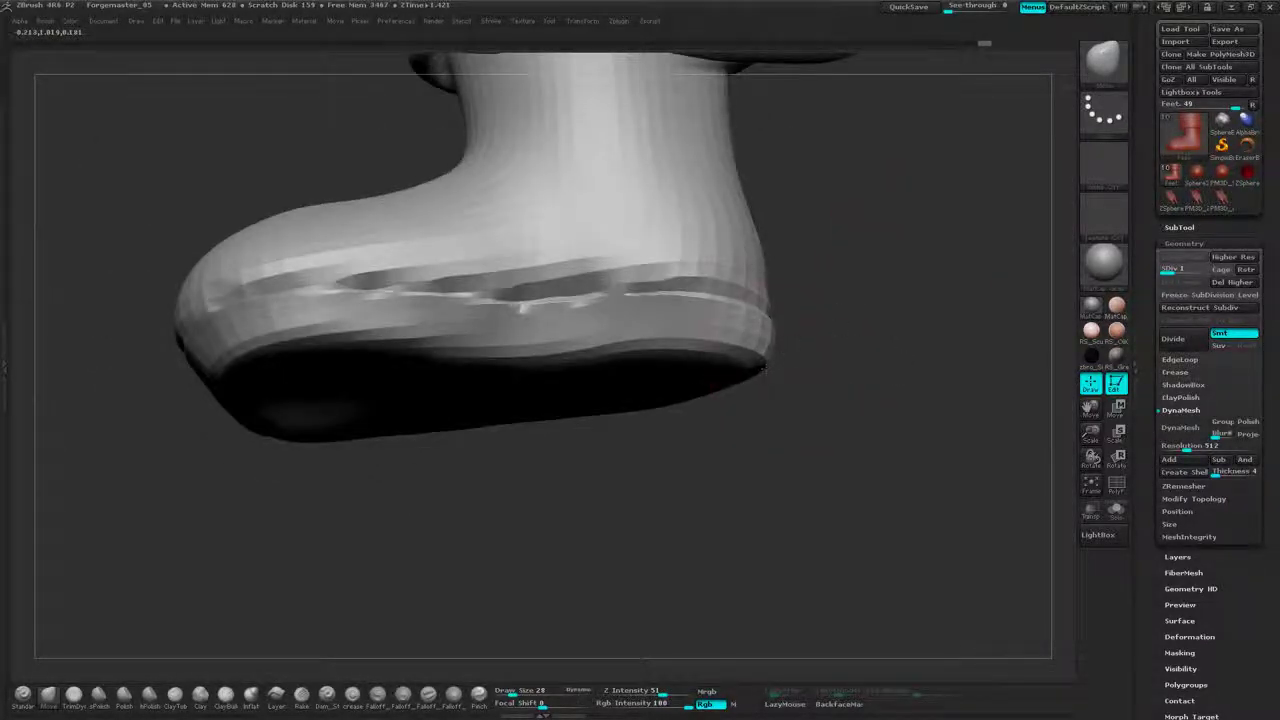
left_click_drag(824, 330, 826, 368)
mouse_move(762, 340)
left_mouse_down()
mouse_move(640, 320)
mouse_move(703, 302)
left_mouse_up()
mouse_move(570, 347)
left_mouse_down()
mouse_move(576, 325)
mouse_move(515, 303)
mouse_move(348, 283)
mouse_move(225, 325)
left_mouse_up()
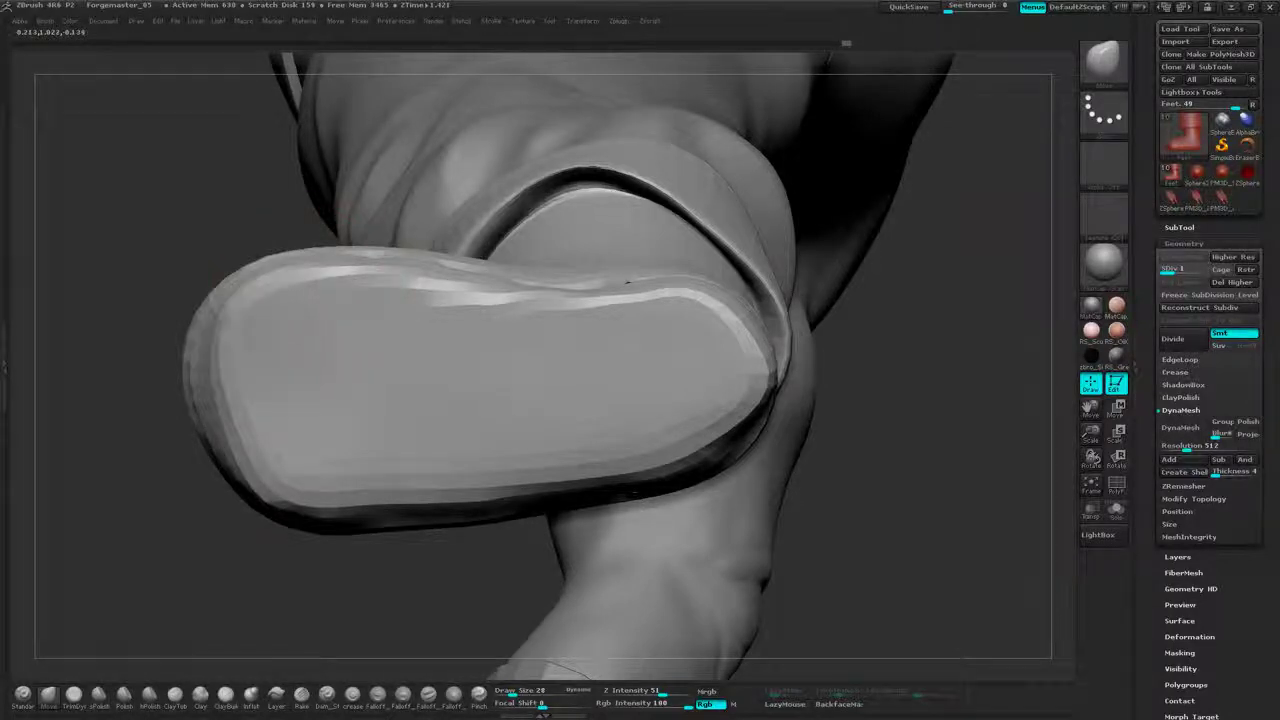
mouse_move(222, 395)
left_mouse_down()
mouse_move(224, 431)
mouse_move(262, 490)
mouse_move(490, 512)
mouse_move(623, 482)
left_mouse_up()
mouse_move(692, 430)
left_mouse_down()
mouse_move(720, 446)
mouse_move(745, 420)
left_mouse_up()
mouse_move(893, 350)
left_mouse_down()
mouse_move(930, 495)
mouse_move(911, 423)
mouse_move(854, 343)
mouse_move(933, 355)
mouse_move(905, 352)
left_mouse_up()
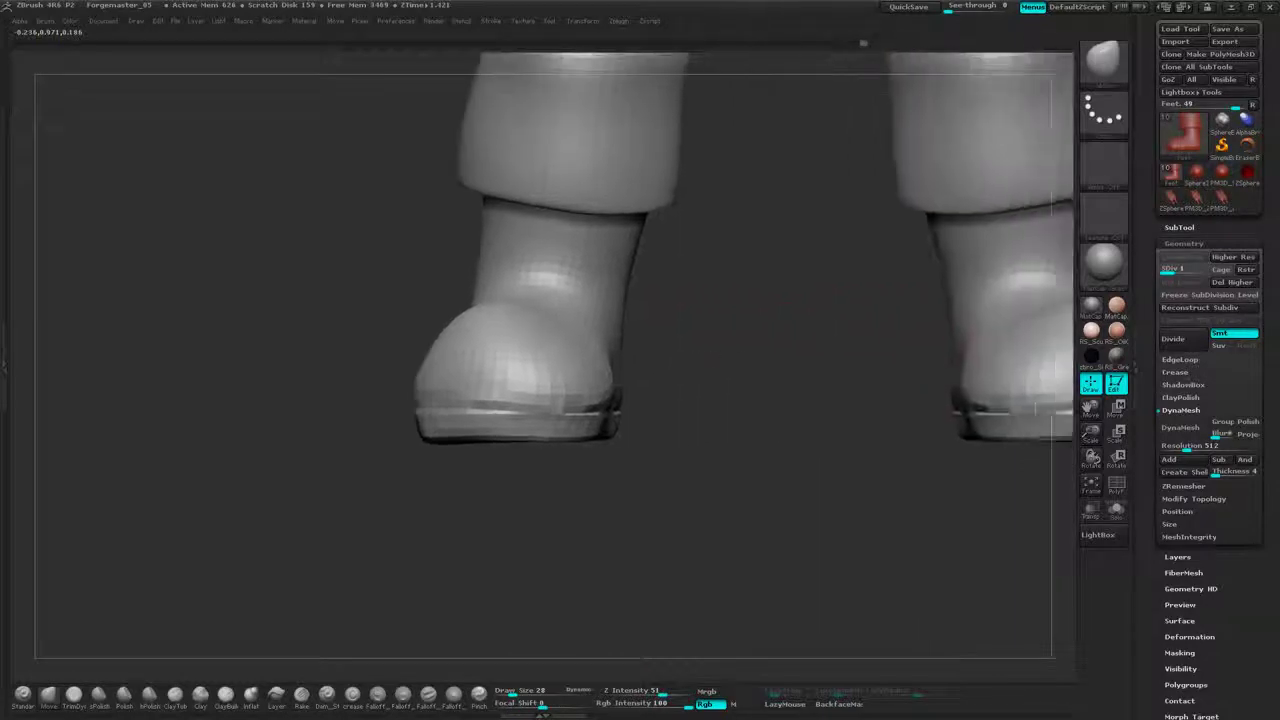
- Raise the Feet subtool to subdivision level 3
left_click_drag(800, 325, 856, 389, "alt")
right_click(785, 352)
left_click(852, 304)
right_click(809, 388)
left_click(861, 325)
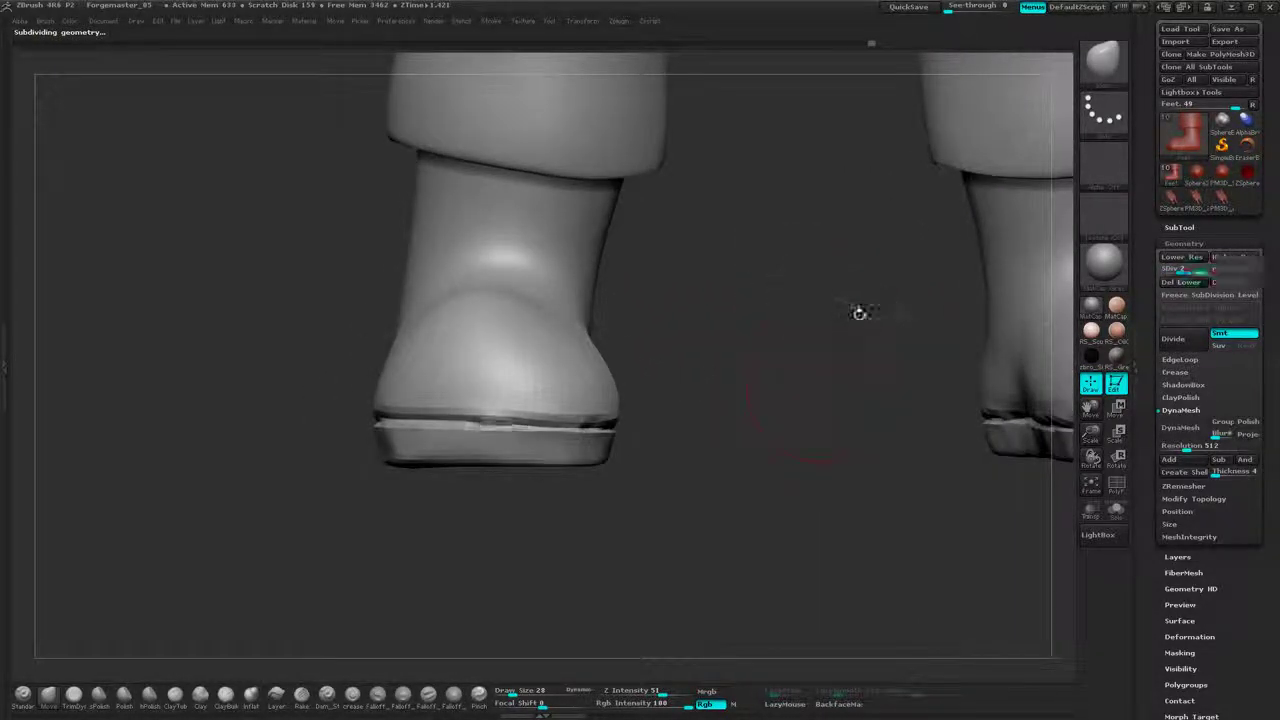
left_click_drag(748, 374, 572, 400, "alt")
left_click_drag(855, 490, 626, 391)
left_click_drag(810, 290, 862, 388)
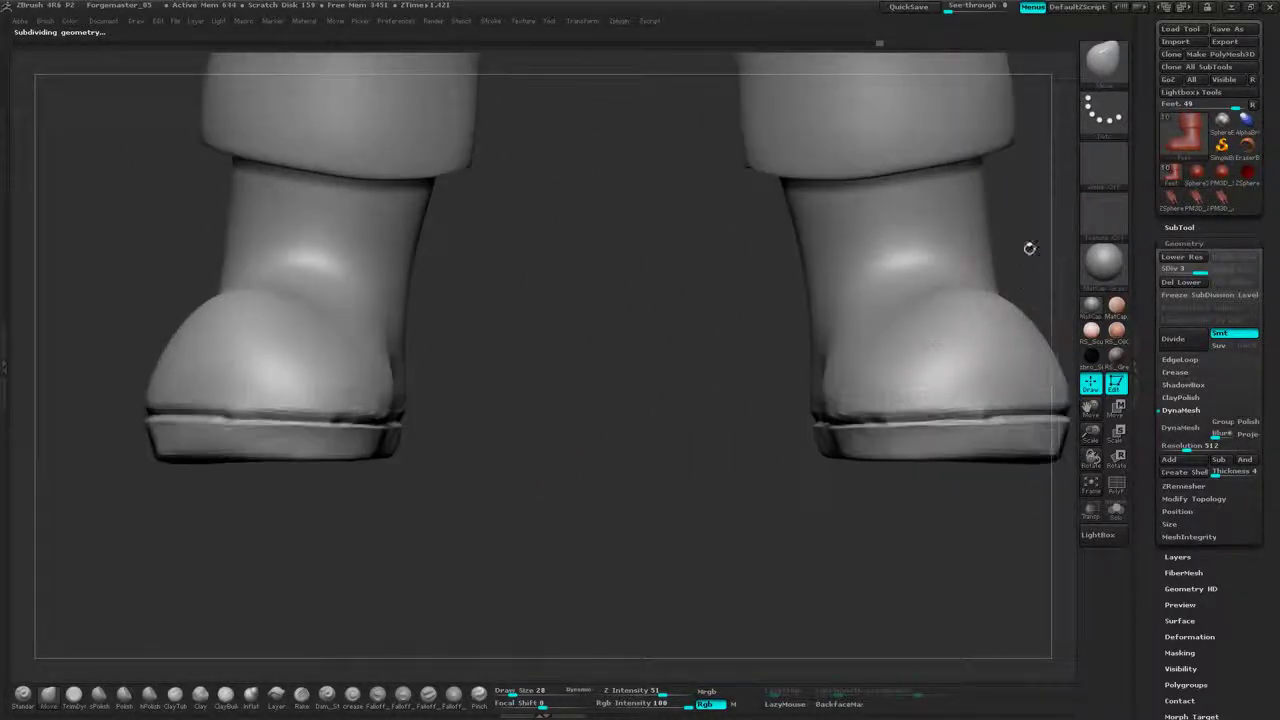
- Polish the underside of the sole with the hPolish brush at draw size 28 from heel to toe
left_click_drag(1029, 246, 855, 317, "alt")
left_click_drag(510, 400, 952, 323, "alt")
left_click_drag(952, 323, 783, 309)
mouse_move(712, 342)
left_mouse_down("alt")
mouse_move(860, 389)
mouse_move(845, 290)
mouse_move(866, 250)
mouse_move(886, 303)
mouse_move(904, 275)
left_mouse_up("alt")
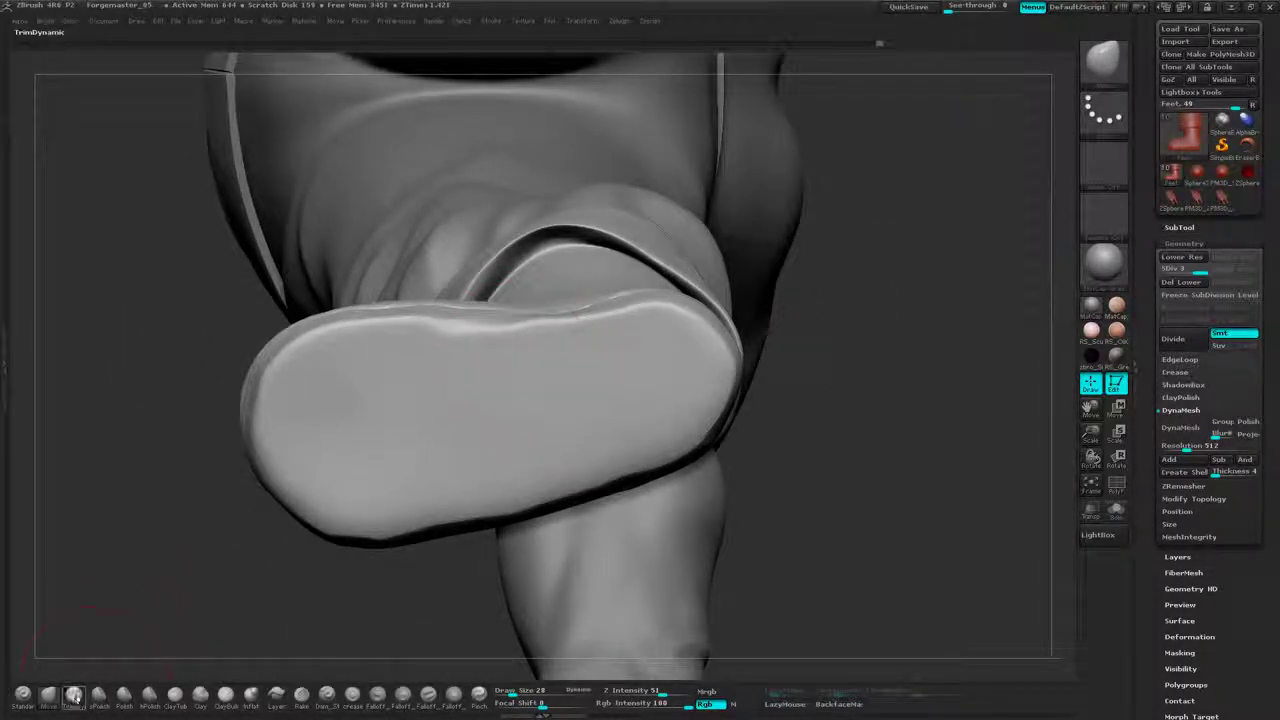
left_click(149, 695)
mouse_move(698, 367)
left_mouse_down()
mouse_move(585, 380)
mouse_move(455, 372)
mouse_move(393, 344)
mouse_move(295, 410)
mouse_move(310, 480)
mouse_move(440, 495)
mouse_move(686, 400)
left_mouse_up()
mouse_move(872, 296)
left_mouse_down()
mouse_move(906, 396)
mouse_move(886, 286)
left_mouse_up()
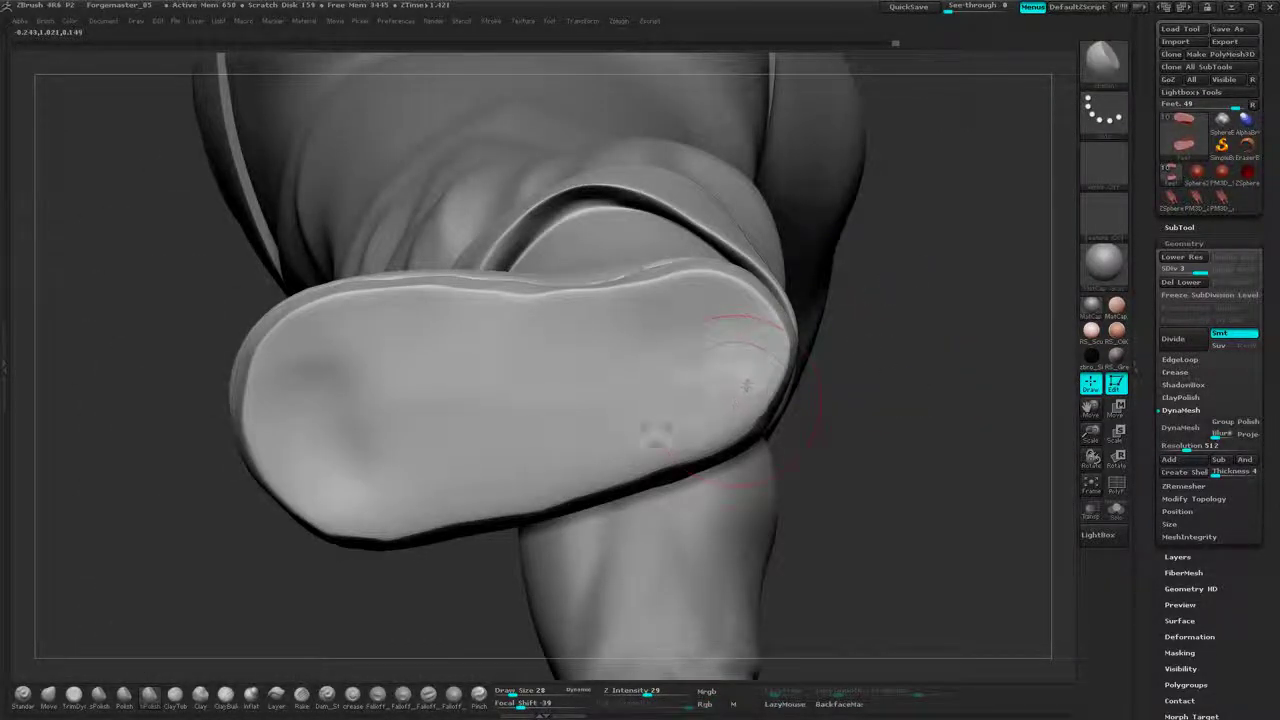
left_click_drag(758, 373, 717, 370)
mouse_move(643, 308)
left_mouse_down()
mouse_move(550, 345)
mouse_move(400, 345)
mouse_move(280, 390)
mouse_move(374, 511)
mouse_move(650, 460)
left_mouse_up()
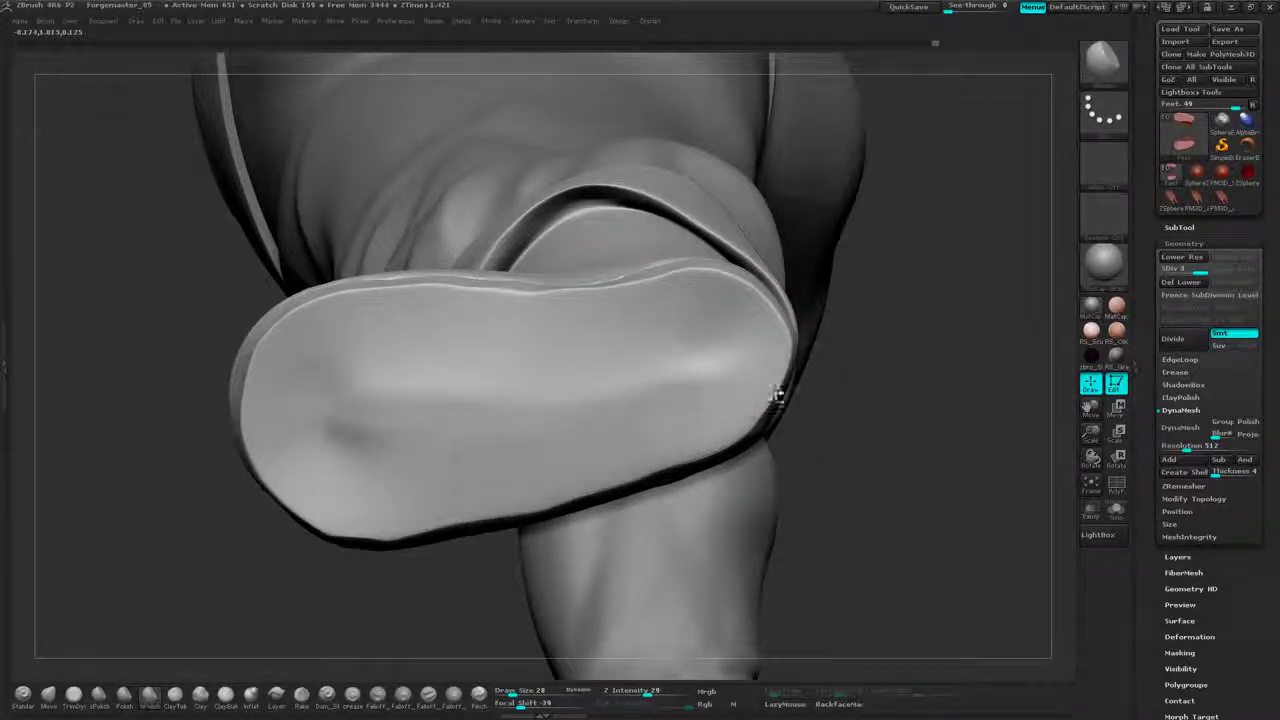
mouse_move(860, 400)
left_mouse_down()
mouse_move(935, 398)
mouse_move(922, 400)
left_mouse_up()
left_click_drag(337, 420, 366, 400)
left_click_drag(862, 235, 699, 400)
- Undo the hPolish strokes on the sole's underside
key("ctrl+z")
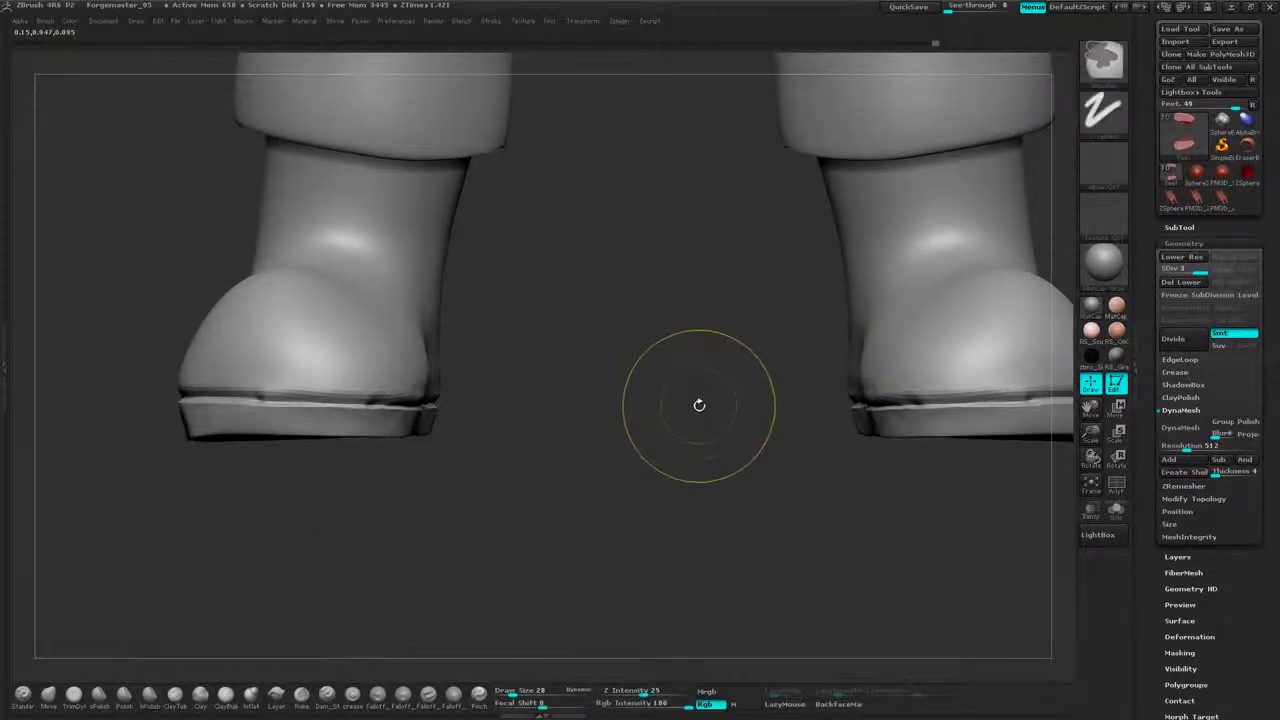
key("ctrl+z")
key("ctrl+z")
key("ctrl+z")
mouse_move(622, 444)
left_mouse_down("alt")
mouse_move(728, 392)
mouse_move(802, 323)
left_mouse_up("alt")
key("ctrl+z")
key("ctrl+z")
key("ctrl+z")
key("ctrl+z")
- Bring the Feet subtool back up to subdivision level 3
right_click(738, 391)
right_click(802, 336)
left_click(862, 292)
right_click(846, 309)
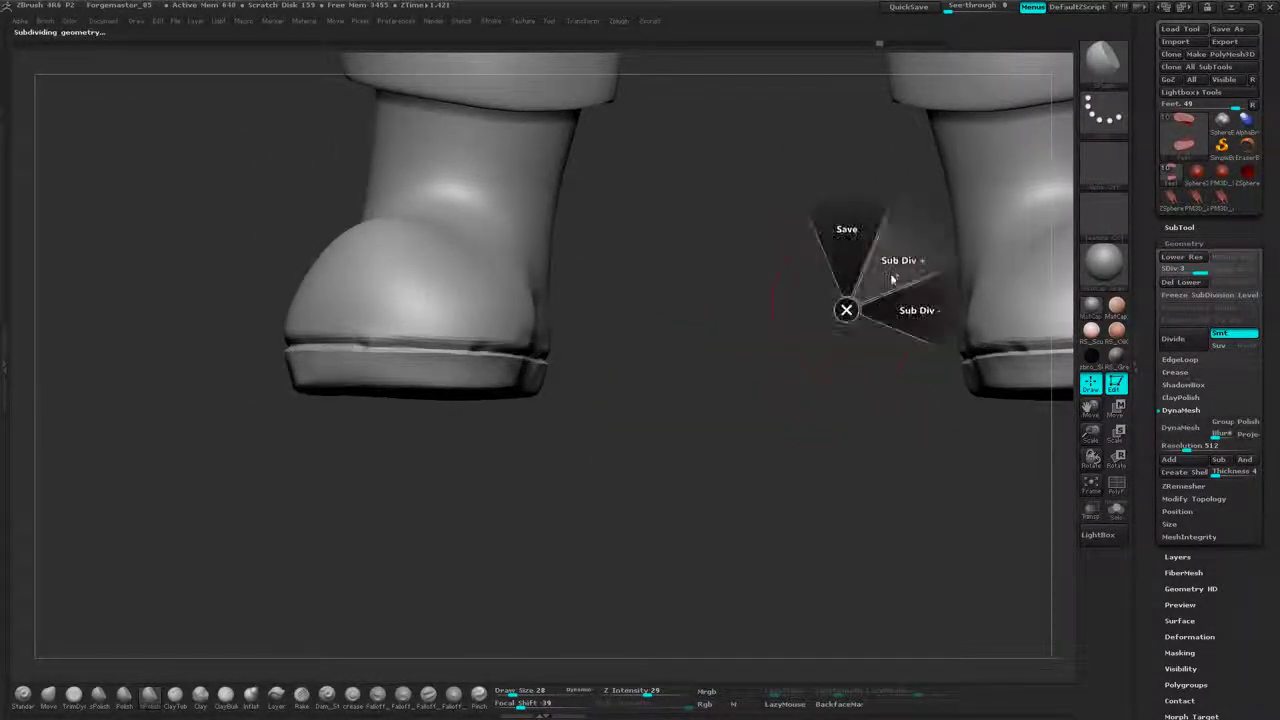
left_click(892, 277)
- Switch to the TrimDynamic brush for work on the underside of the sole
left_click_drag(808, 370, 802, 169)
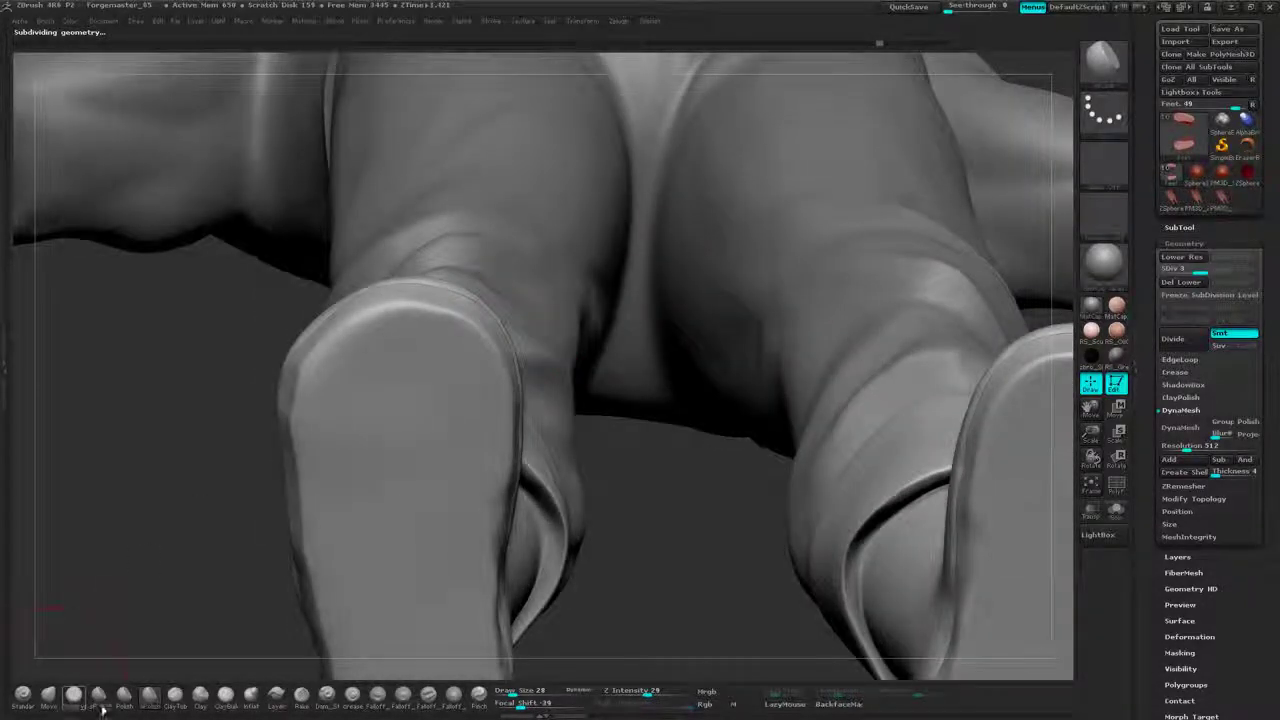
left_click(75, 697)
left_click_drag(172, 537, 232, 365)
- Try trimming the toe area of the sole's underside with TrimDynamic at Z Intensity 22
right_click_drag(474, 293, 549, 270)
right_click(549, 271)
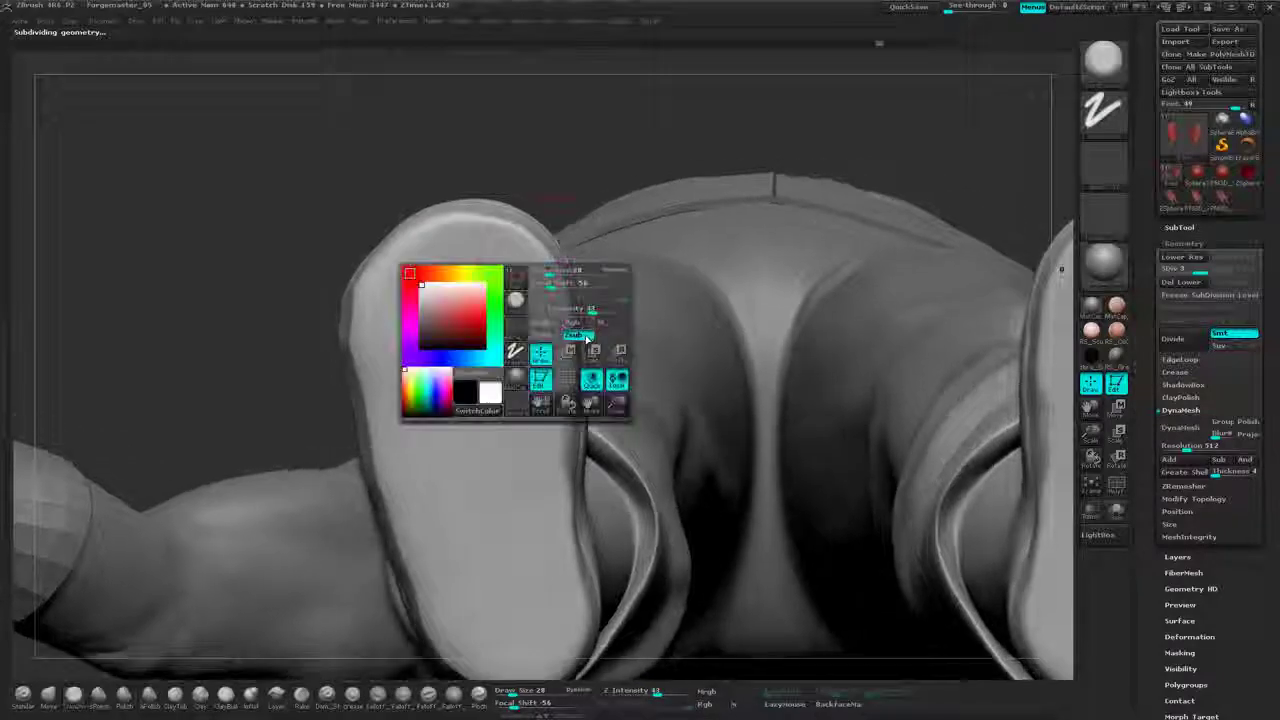
left_click_drag(591, 311, 575, 311)
right_click_drag(502, 296, 540, 264)
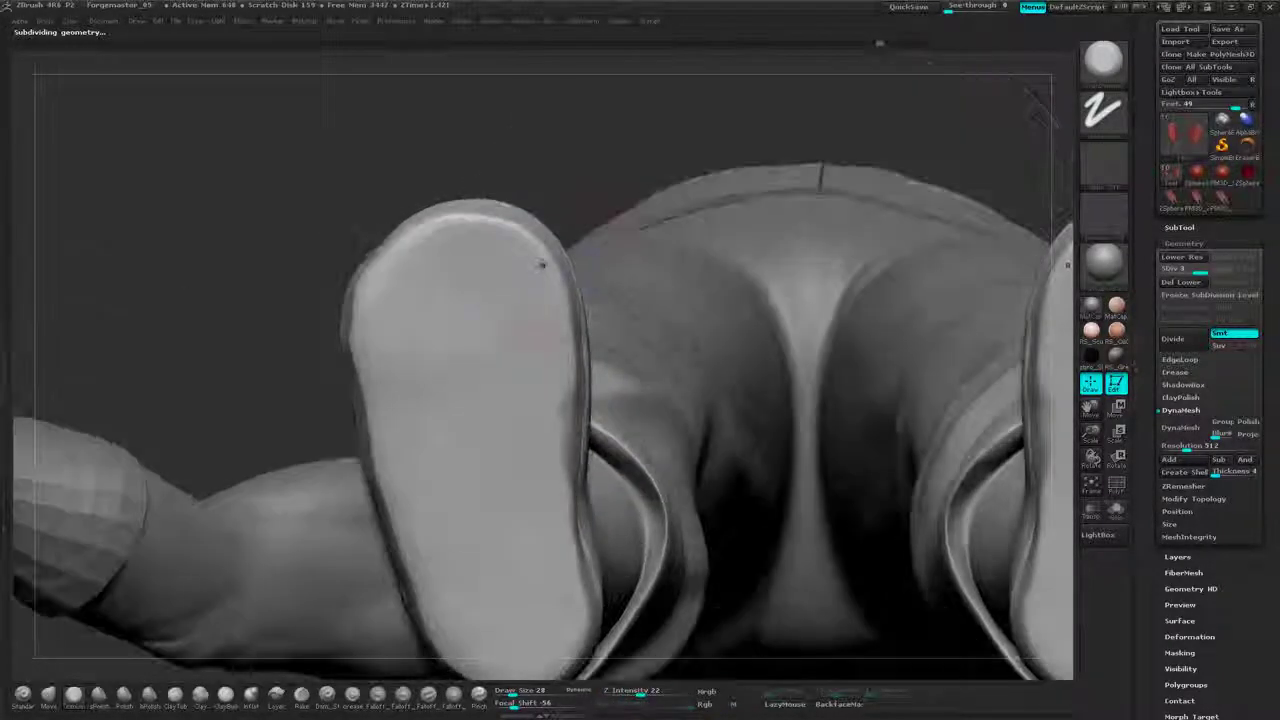
mouse_move(541, 262)
left_mouse_down()
mouse_move(450, 230)
mouse_move(380, 298)
left_mouse_up()
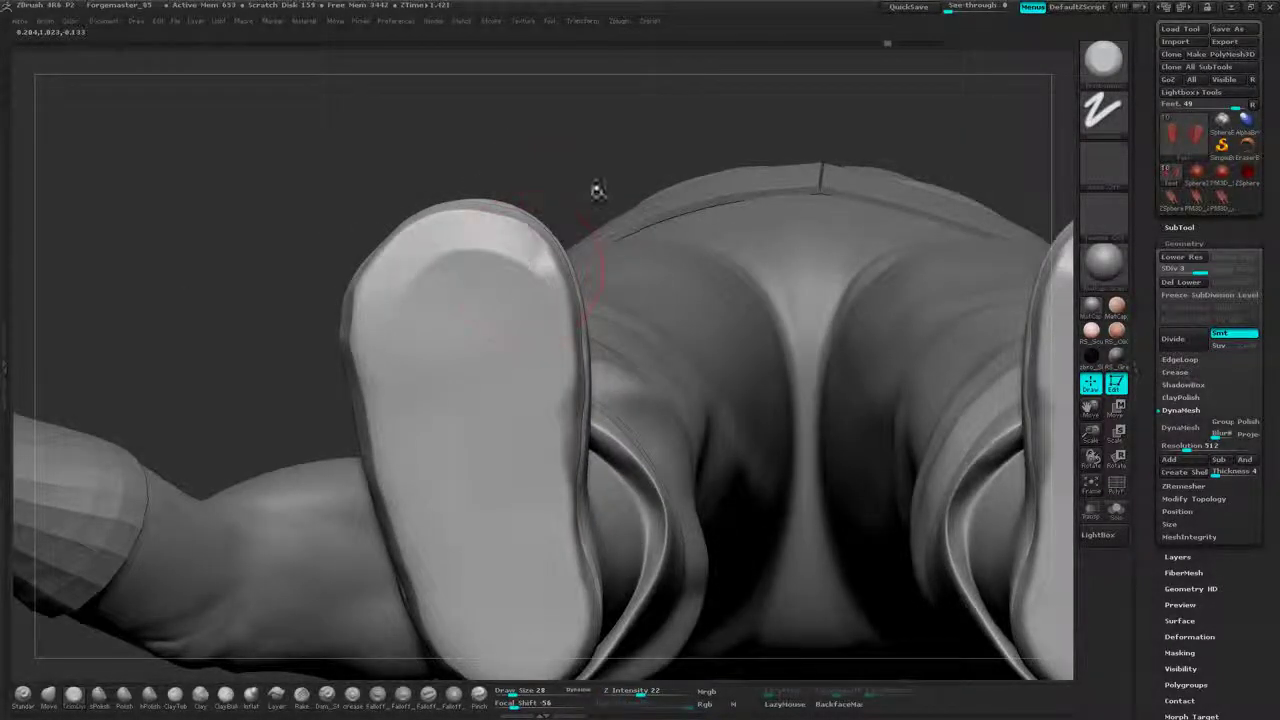
key("ctrl+z")
- Set the TrimDynamic Z Intensity to 10 and trim the toe and heel areas of the sole's underside flat
right_click_drag(520, 248, 545, 256)
right_click(545, 256)
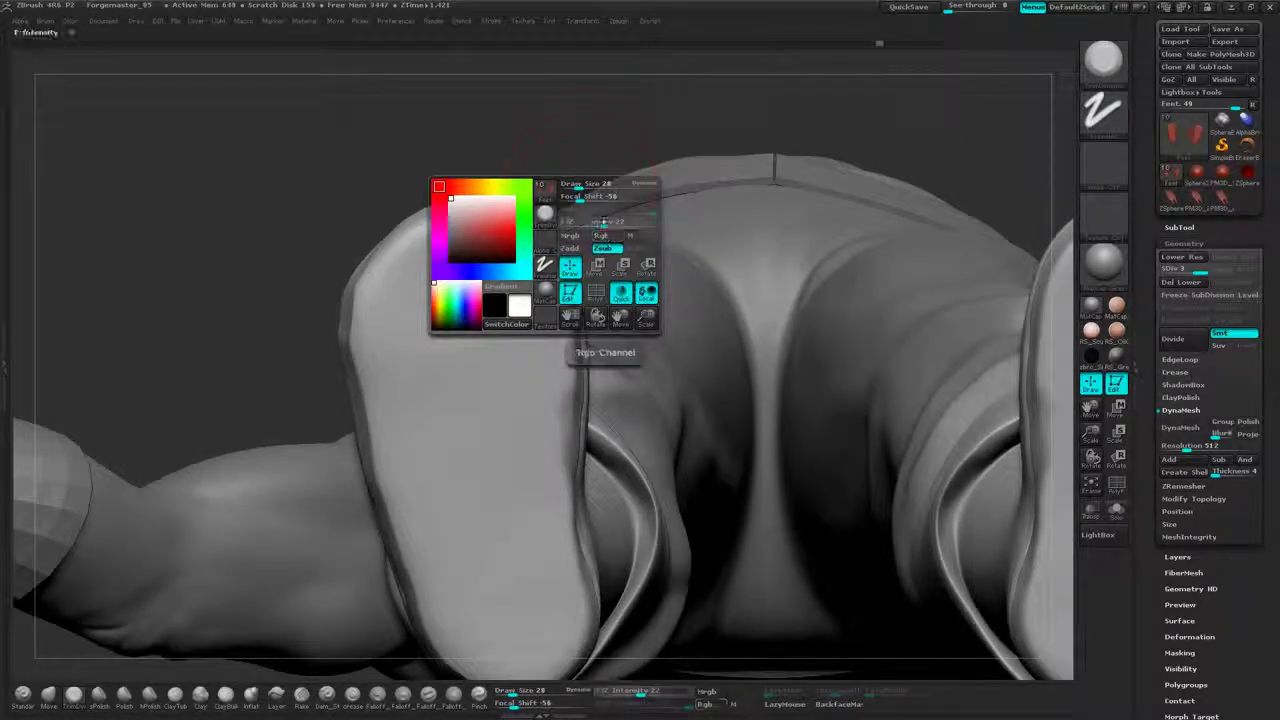
left_click_drag(603, 222, 587, 222)
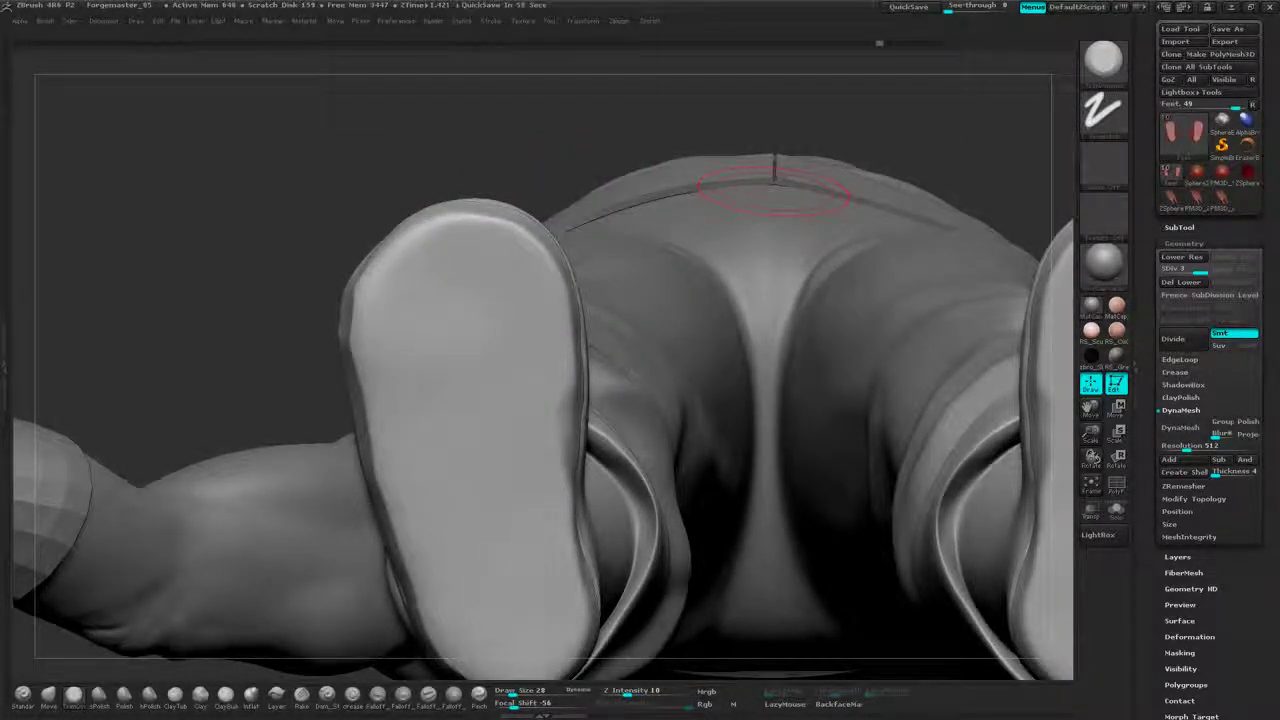
left_click_drag(948, 155, 510, 240)
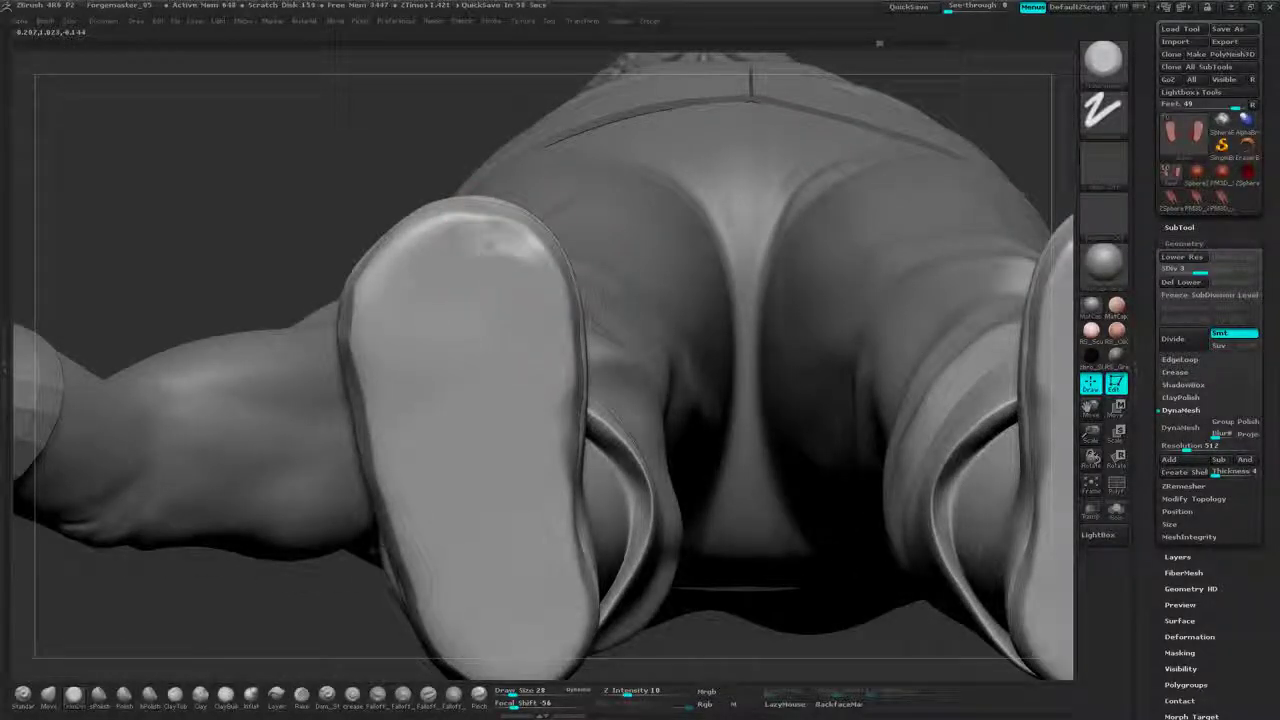
left_click_drag(505, 240, 553, 286)
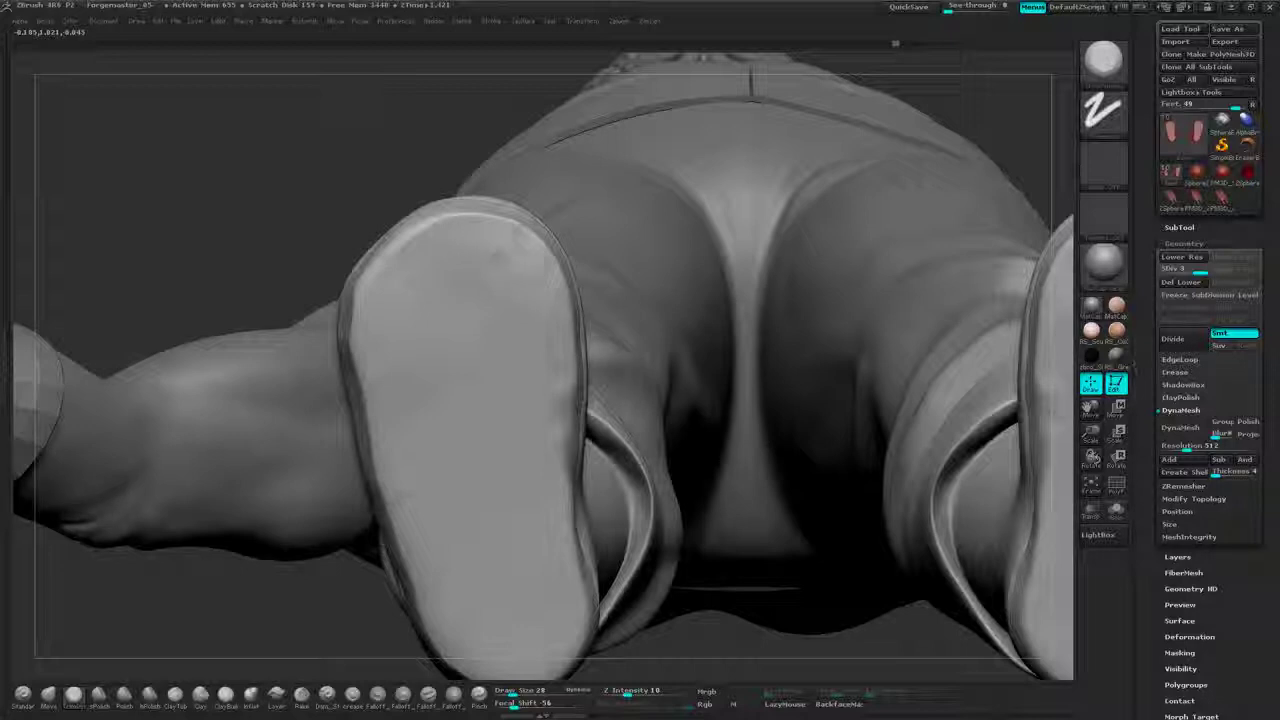
left_click_drag(482, 236, 410, 244)
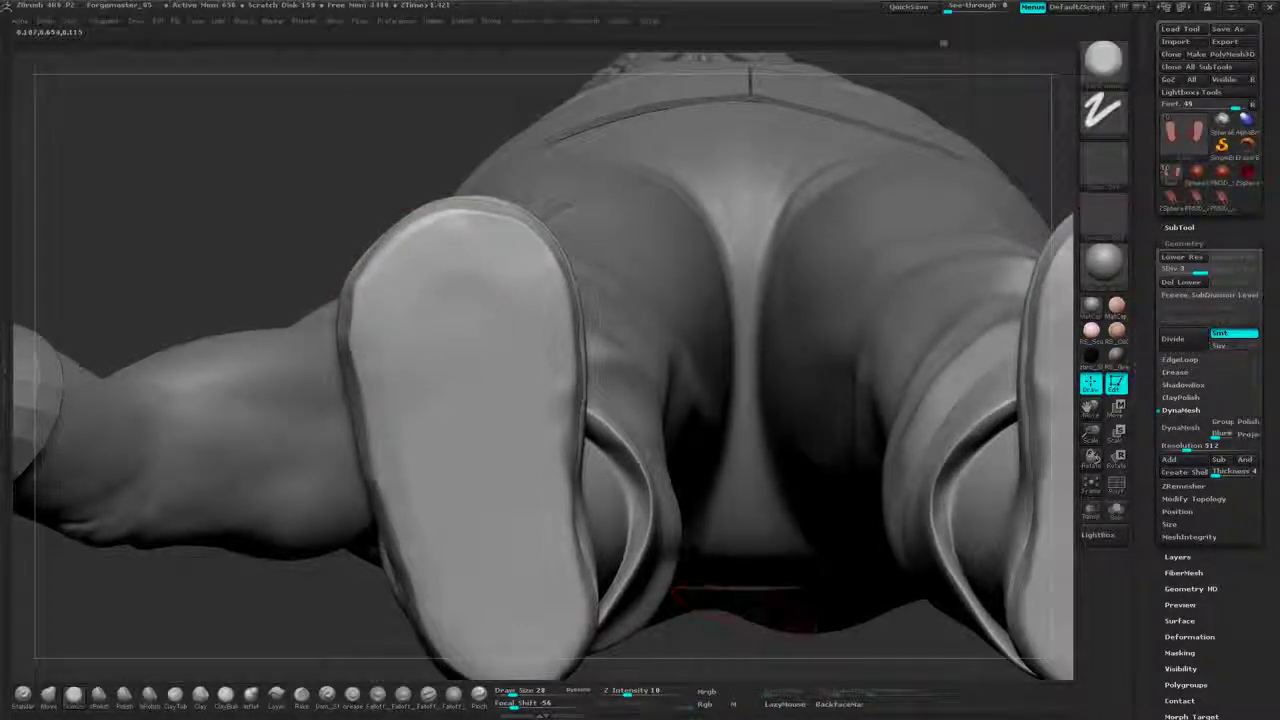
left_click_drag(735, 600, 696, 498)
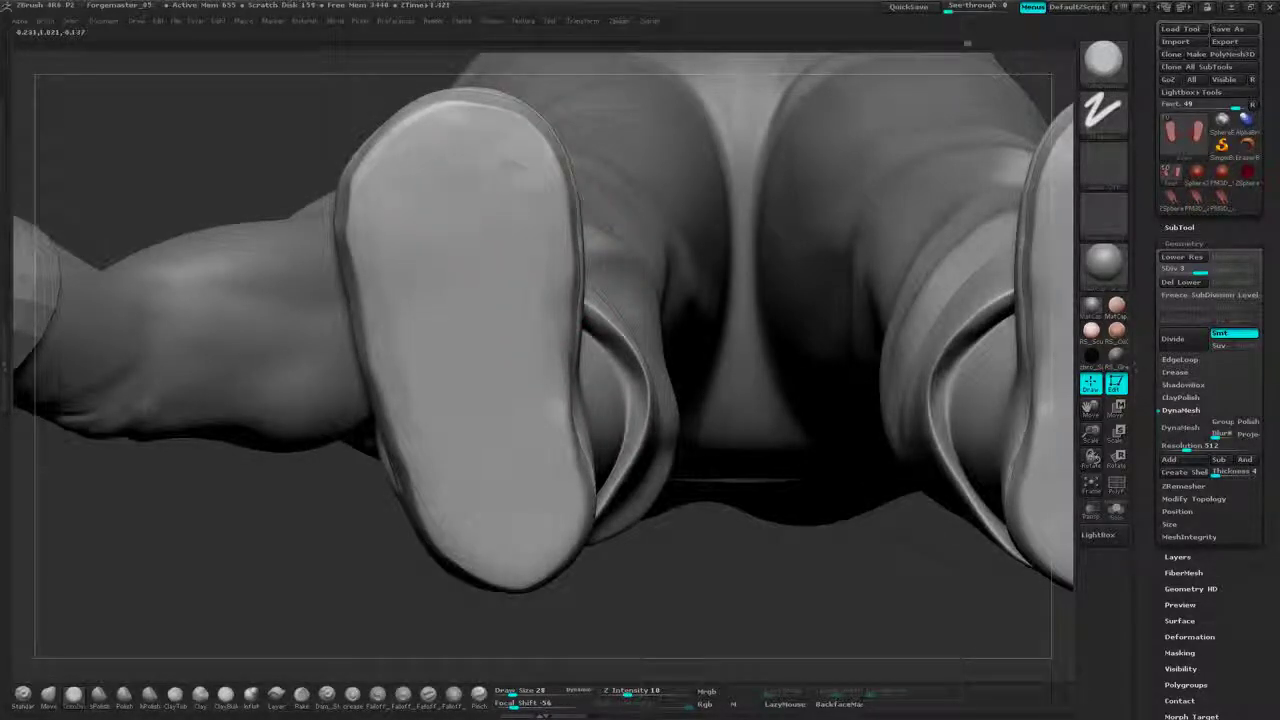
left_click_drag(560, 545, 478, 556)
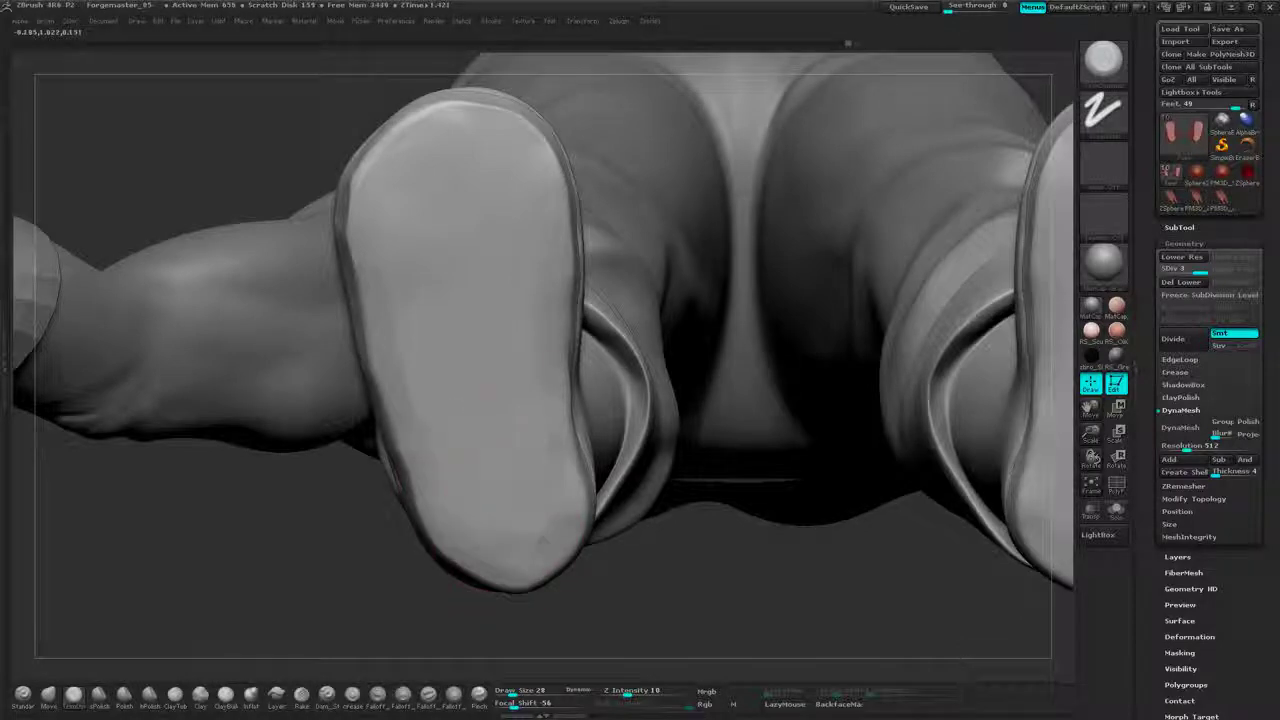
- Switch to the ClayBuildup brush at draw size 9 and try carving a groove across the sole in front of the heel
mouse_move(640, 540)
left_mouse_down()
mouse_move(777, 491)
mouse_move(880, 266)
mouse_move(861, 264)
mouse_move(777, 346)
mouse_move(770, 320)
mouse_move(797, 297)
mouse_move(860, 291)
mouse_move(850, 355)
left_mouse_up()
left_click(237, 700)
mouse_move(586, 457)
left_mouse_down()
mouse_move(777, 331)
mouse_move(877, 340)
mouse_move(880, 229)
mouse_move(854, 320)
mouse_move(716, 154)
mouse_move(891, 300)
mouse_move(906, 236)
mouse_move(828, 208)
left_mouse_up()
key("space")
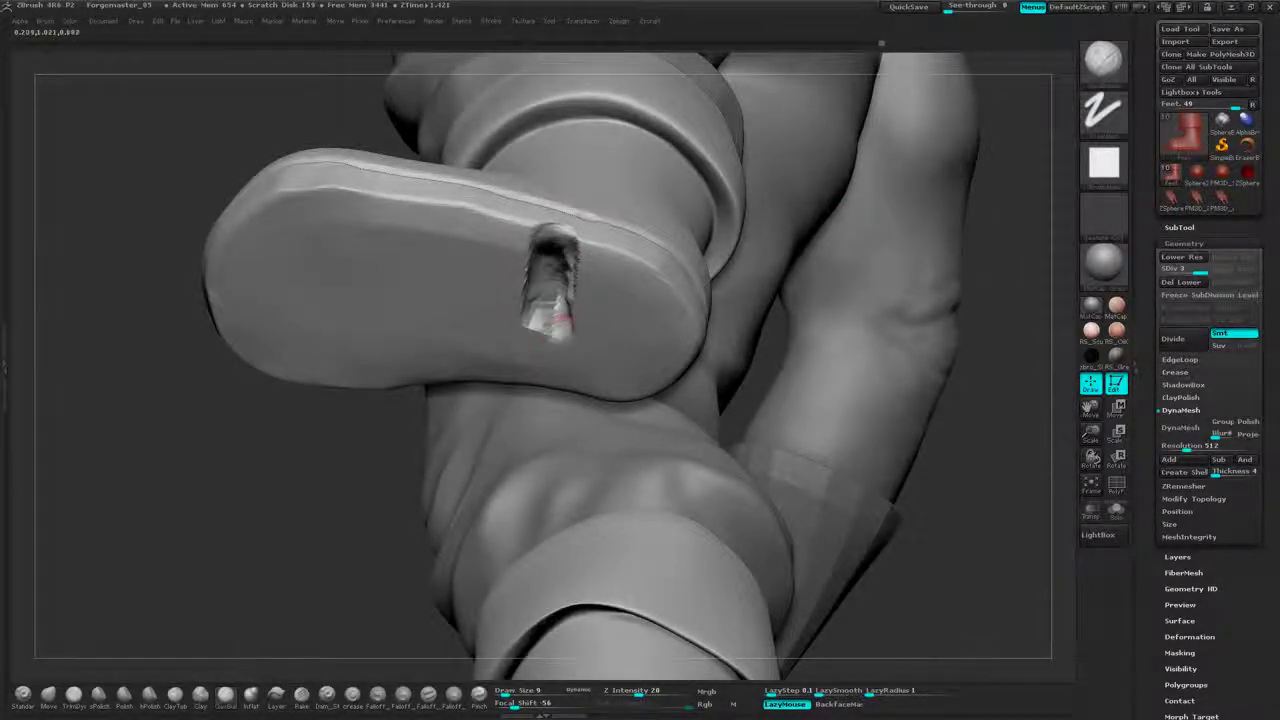
left_click_drag(1008, 240, 1007, 310)
key("ctrl+z")
- Set the ClayBuildup Z Intensity to 8 and carve an even groove across the sole's underside in front of the heel
mouse_move(625, 352)
left_mouse_down()
mouse_move(668, 369)
mouse_move(694, 427)
left_mouse_up()
key("space")
left_click_drag(640, 390, 562, 300)
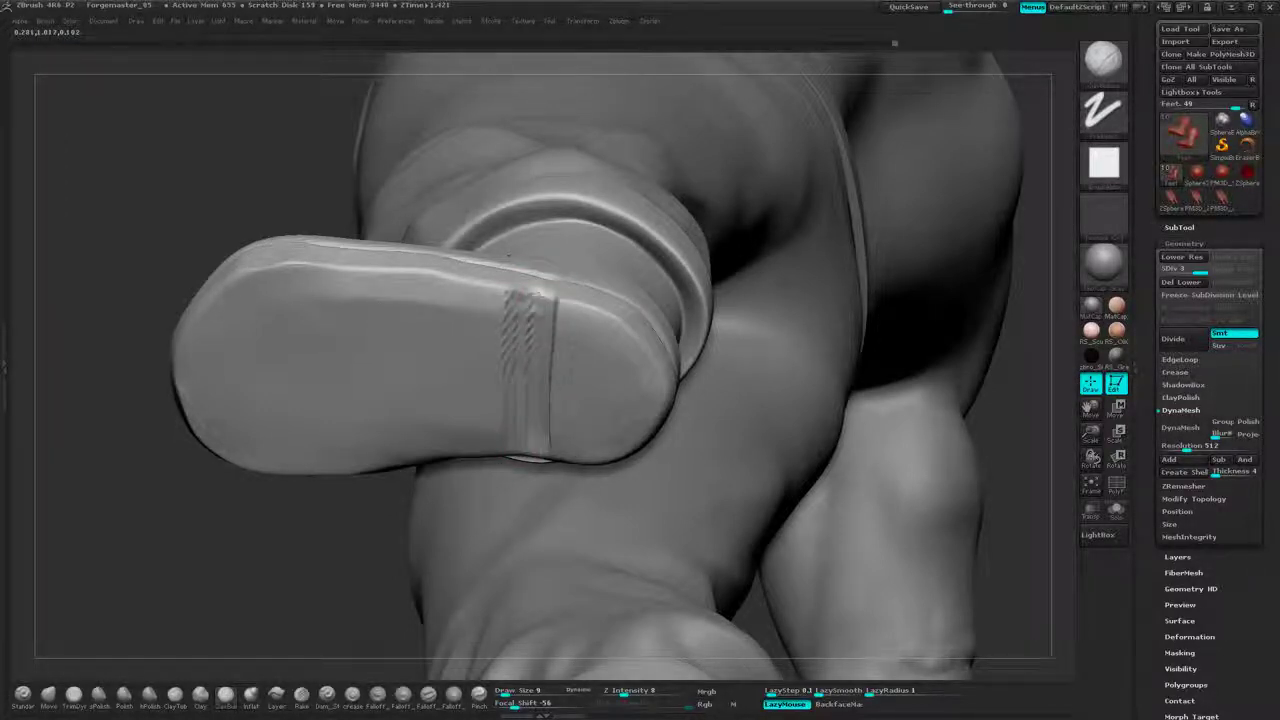
left_click_drag(1028, 488, 923, 320)
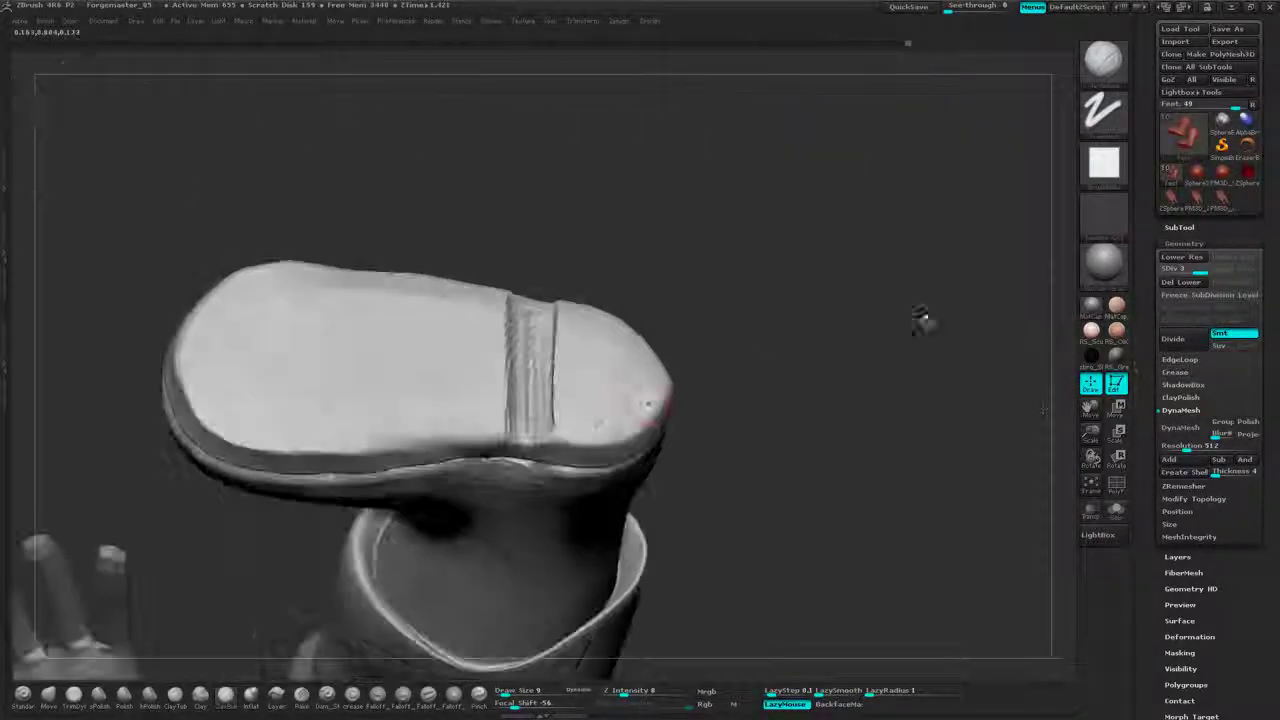
left_click_drag(529, 436, 533, 331)
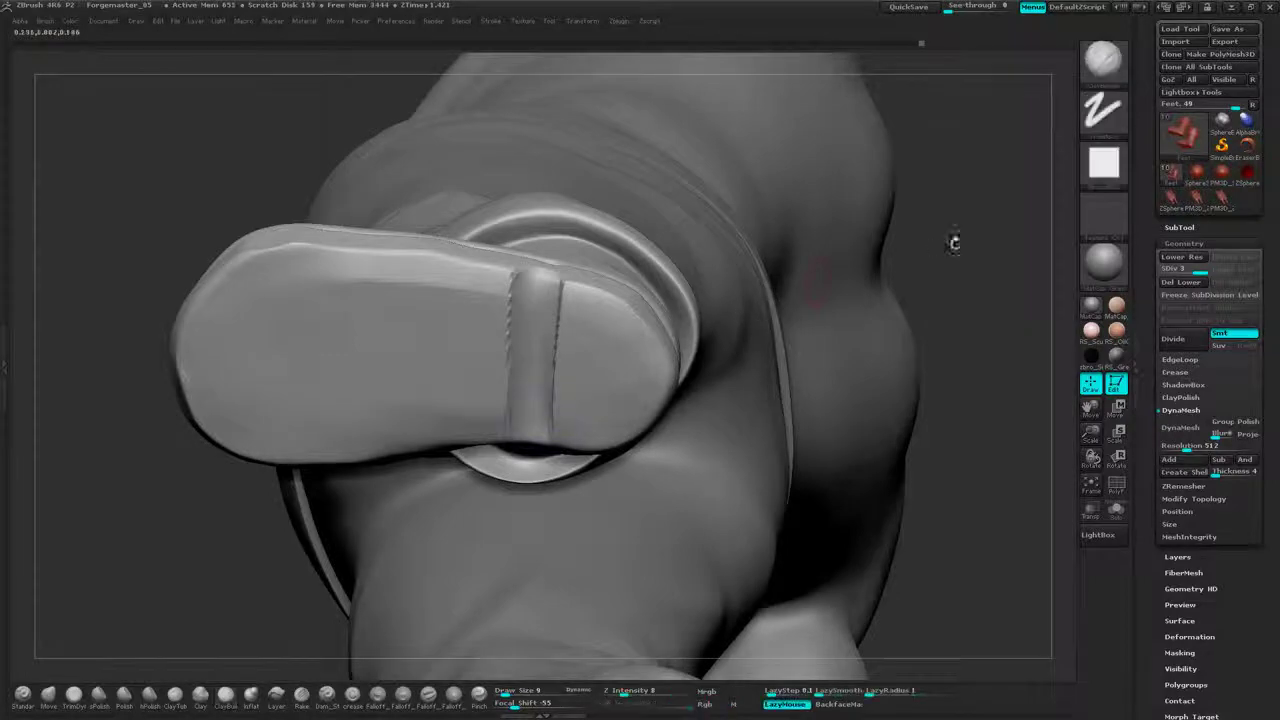
- Widen the heel groove toward the toe and even out its floor across the sole
mouse_move(957, 240)
left_mouse_down()
mouse_move(923, 40)
mouse_move(942, 160)
left_mouse_up()
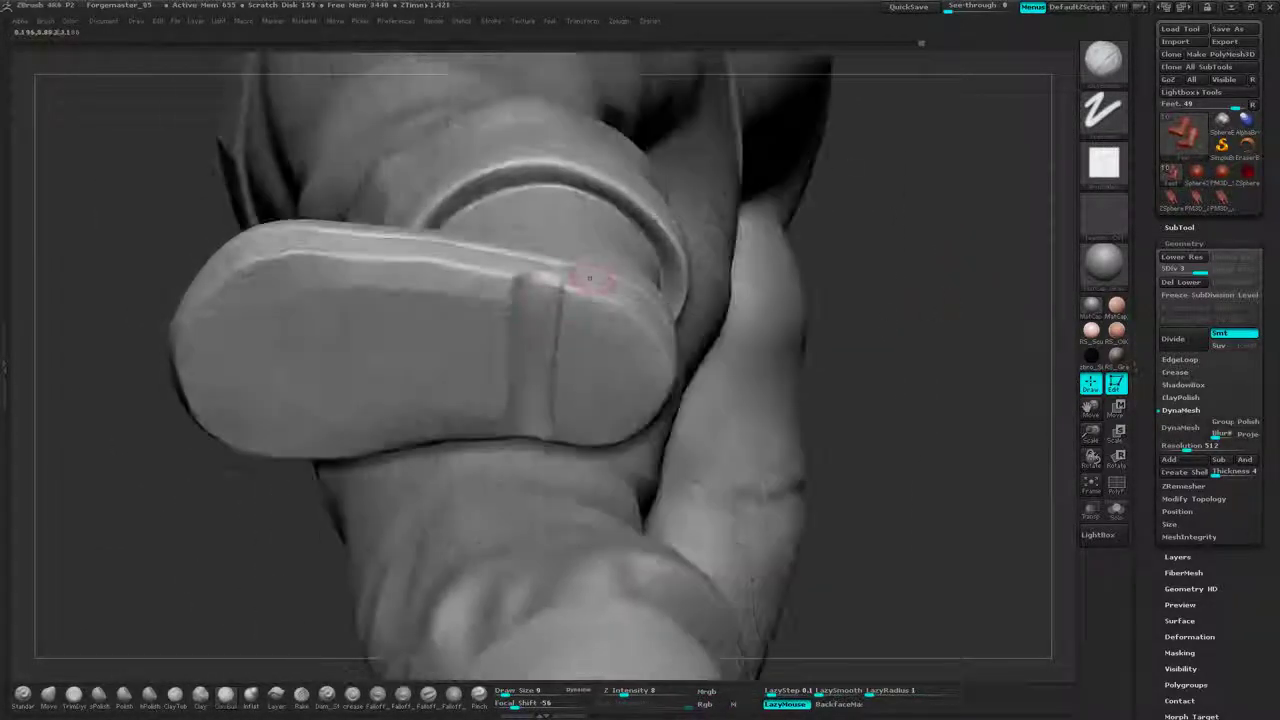
left_click_drag(507, 350, 510, 276)
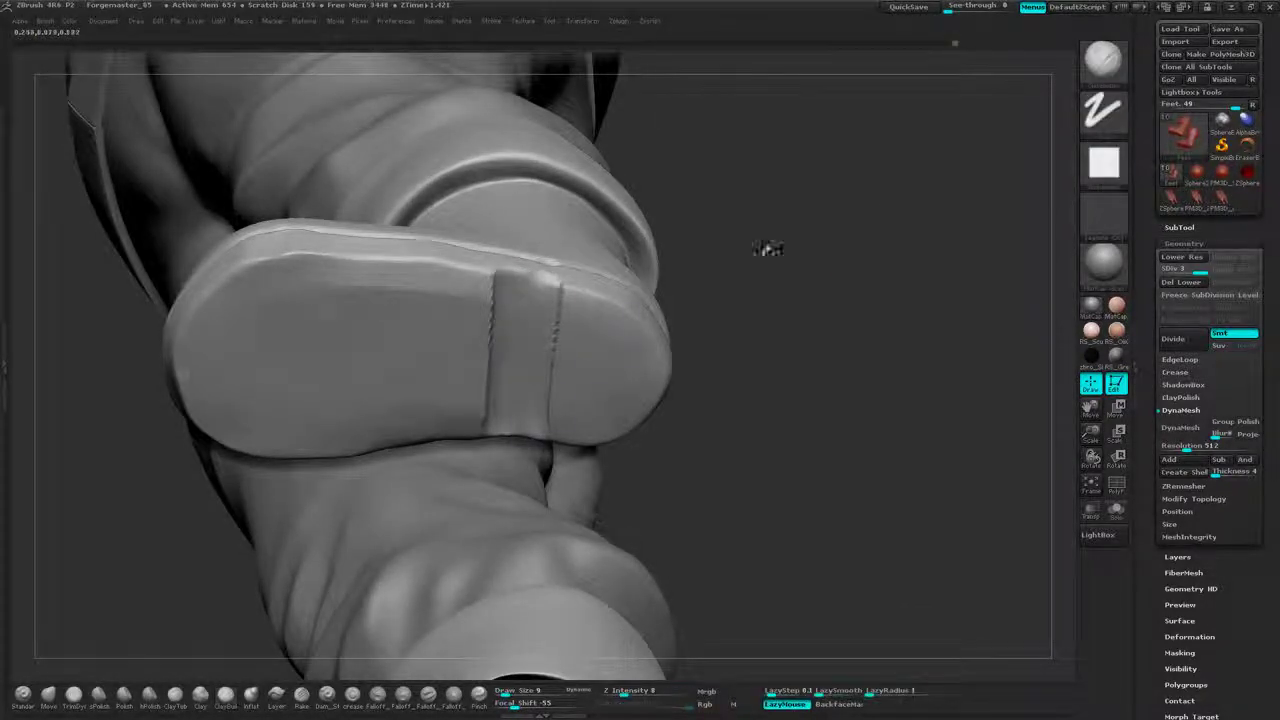
left_click_drag(766, 251, 567, 363)
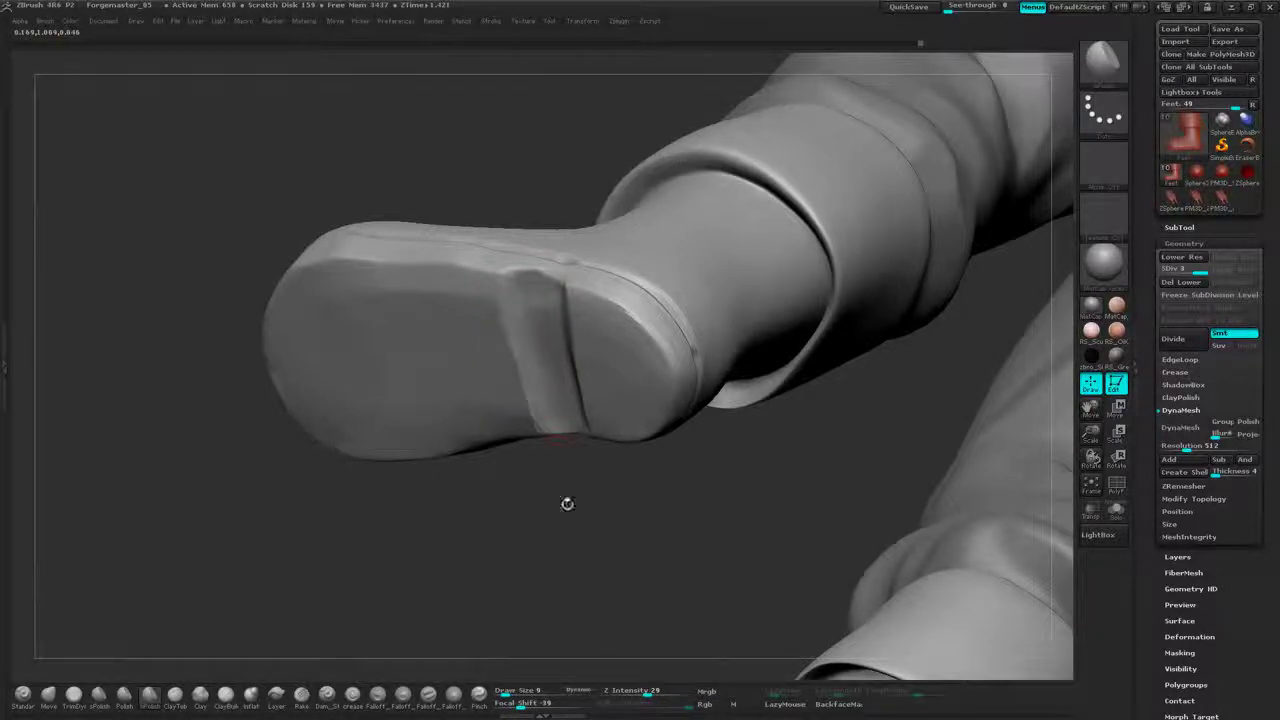
- Polish the heel groove's edges with the hPolish brush at draw size 9 and smooth the sole's side wall
left_click_drag(567, 503, 522, 383)
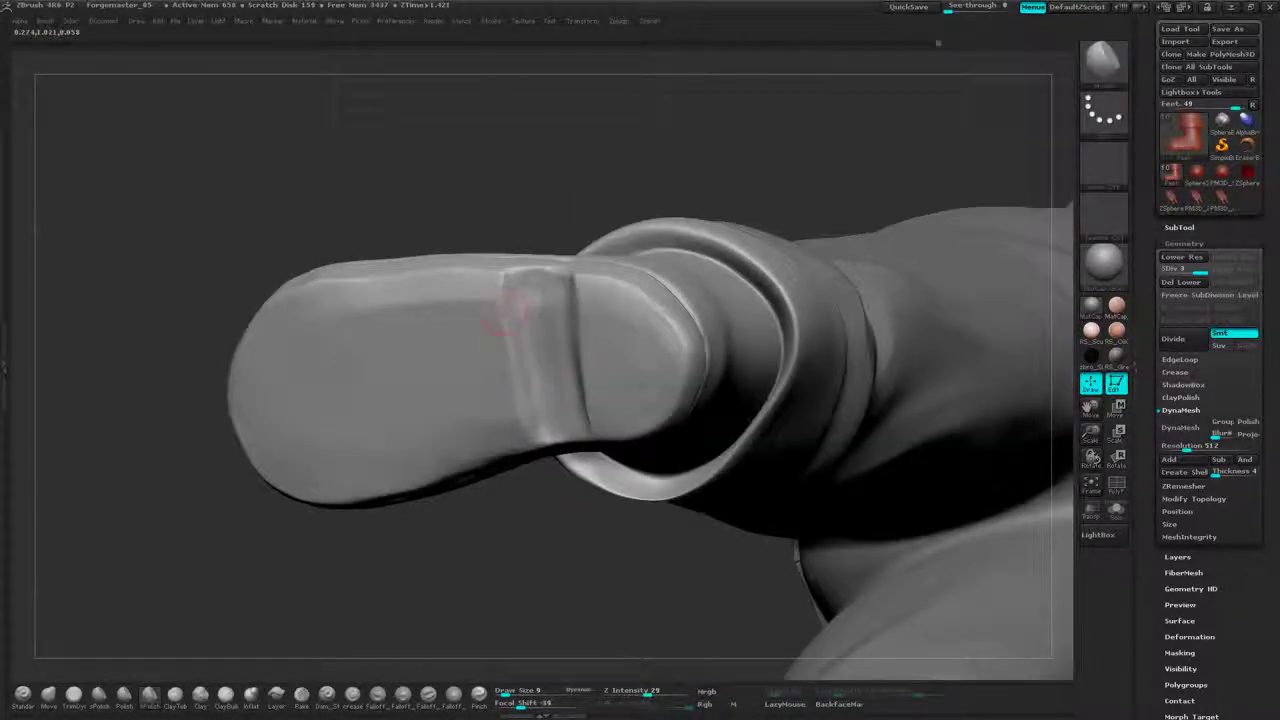
left_click_drag(576, 161, 645, 264)
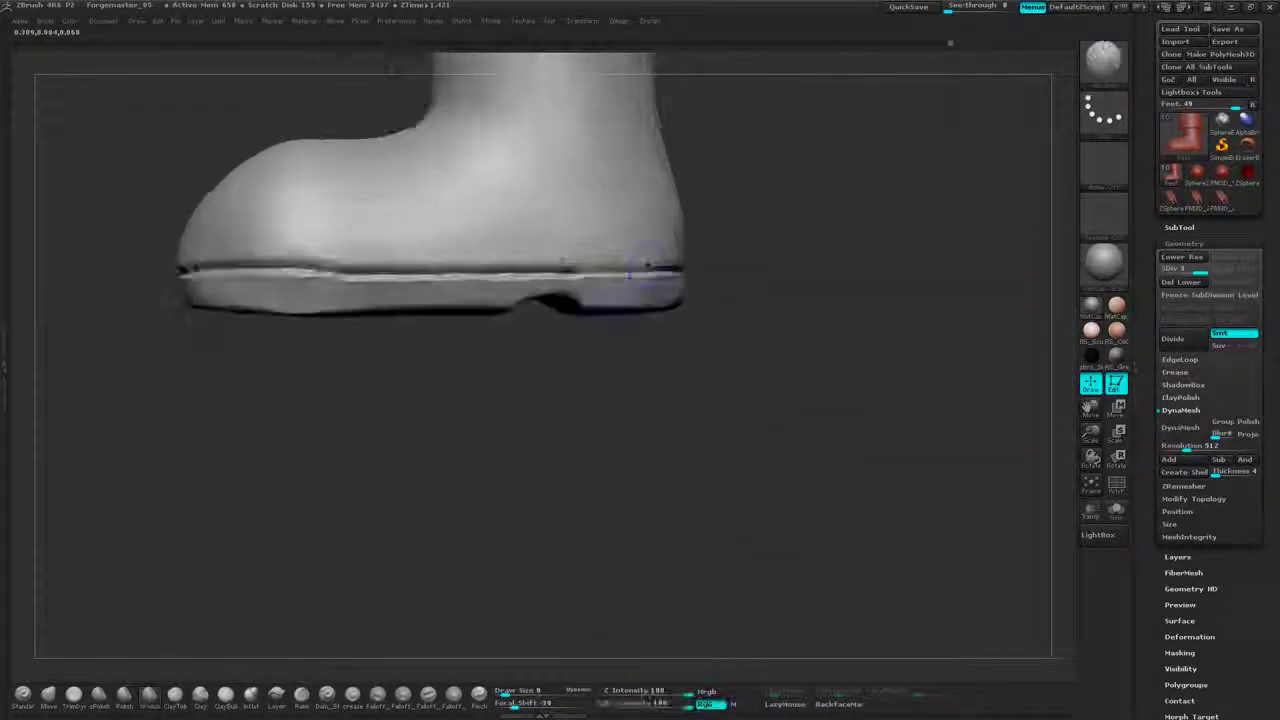
mouse_move(824, 254)
left_mouse_down("alt")
mouse_move(775, 212)
mouse_move(733, 402)
mouse_move(691, 323)
mouse_move(720, 363)
mouse_move(697, 478)
mouse_move(837, 437)
mouse_move(769, 329)
mouse_move(838, 248)
mouse_move(897, 249)
mouse_move(869, 226)
mouse_move(903, 214)
mouse_move(898, 300)
left_mouse_up("alt")
left_click_drag(784, 384, 770, 393, "shift")
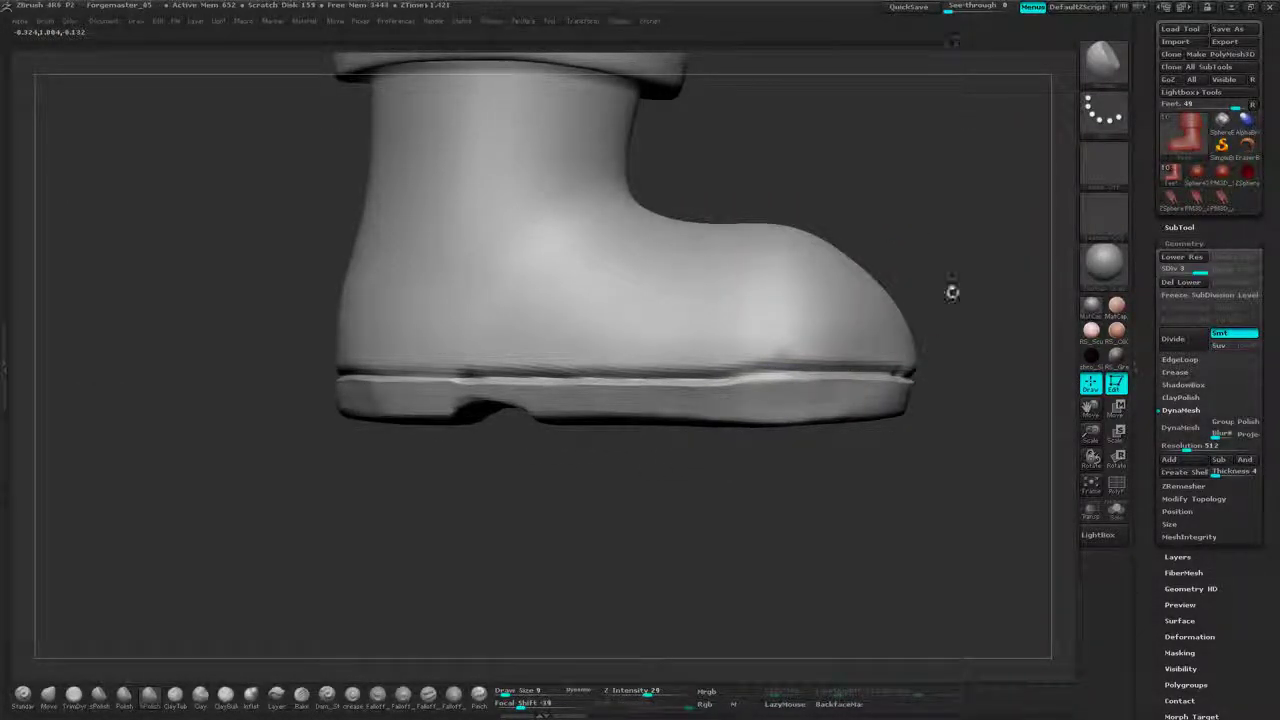
- Enlarge the masking brush slightly and mask a diagonal band up the boot's side and over the instep
left_click_drag(947, 239, 856, 241, "alt")
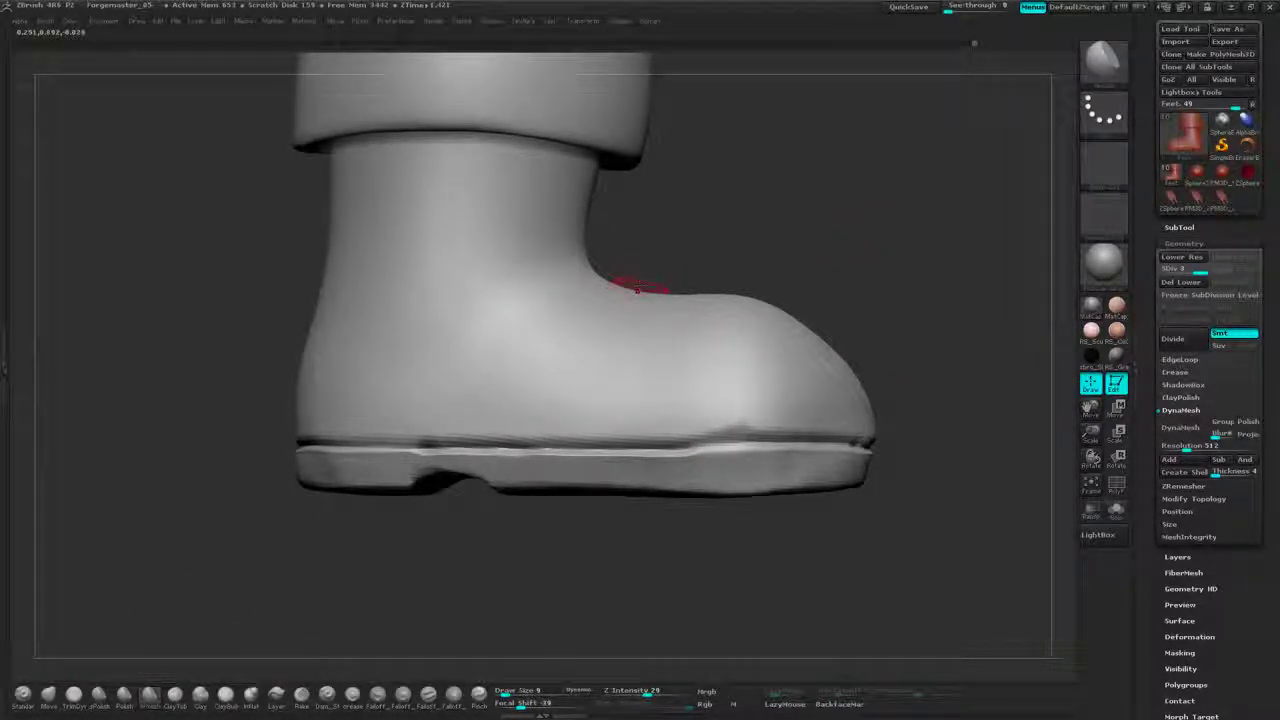
right_click_drag(654, 266, 635, 268)
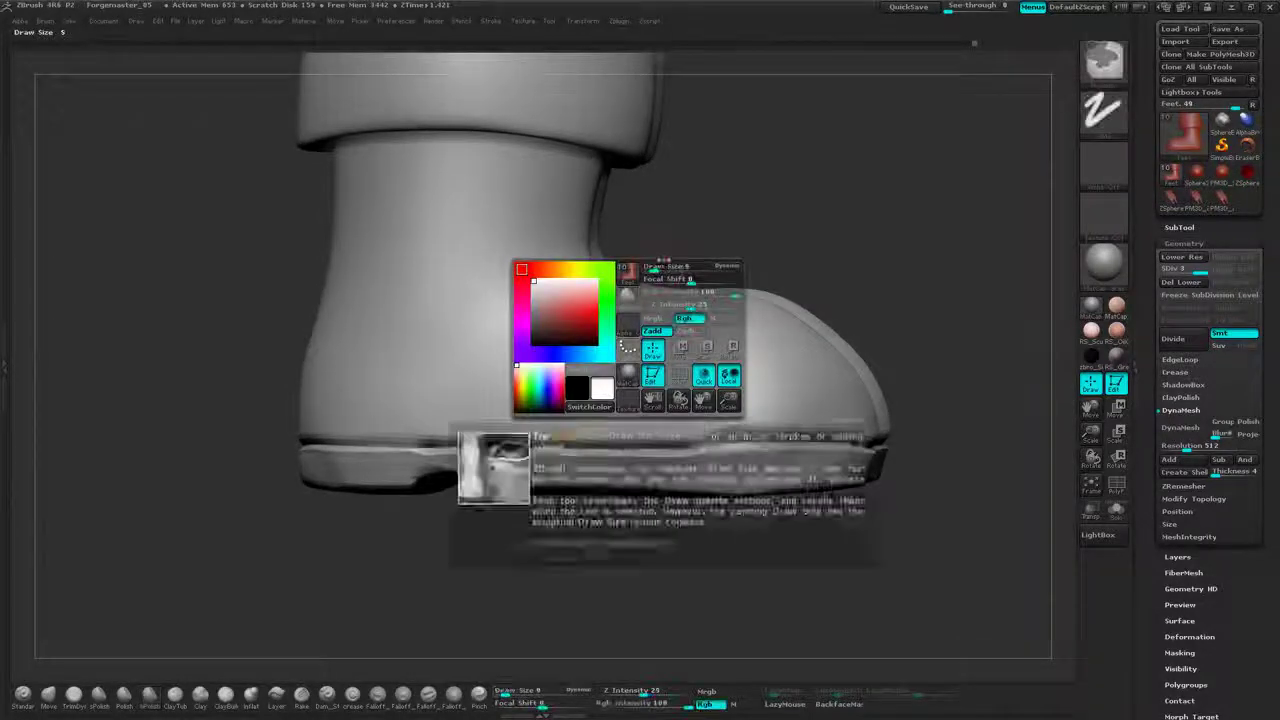
right_click(768, 229)
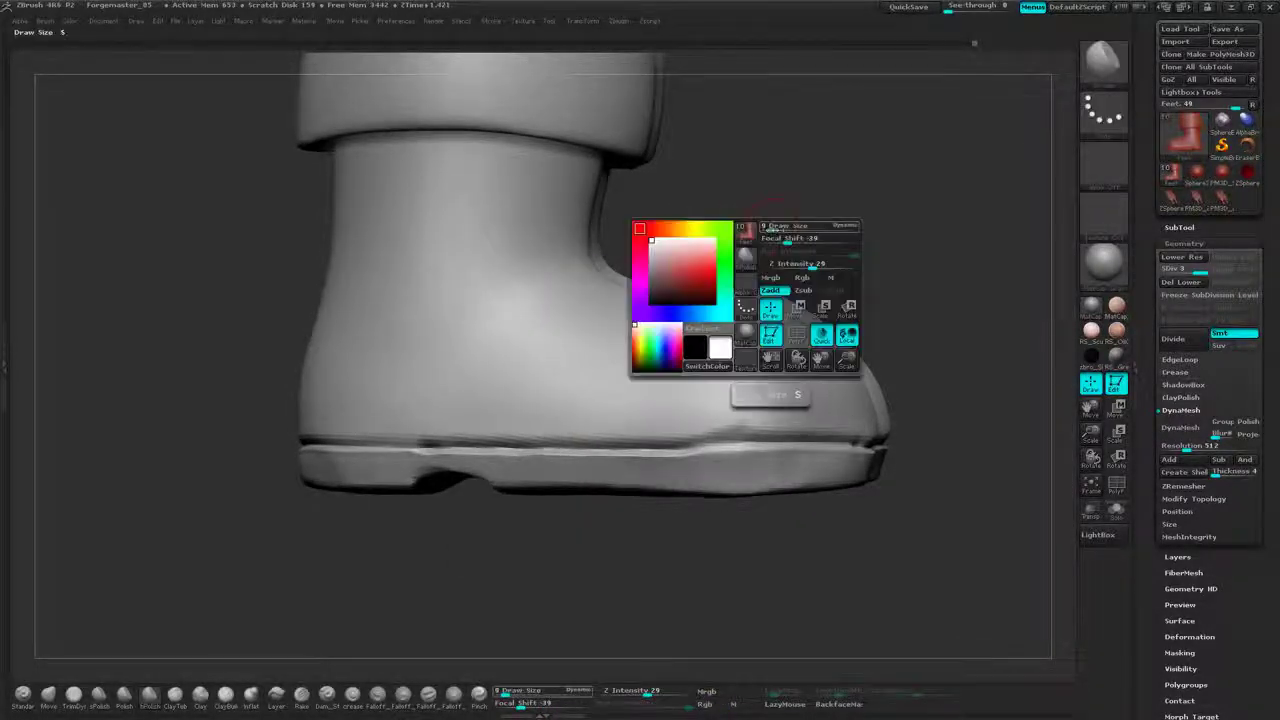
mouse_move(772, 229)
left_click_drag(772, 229, 775, 229)
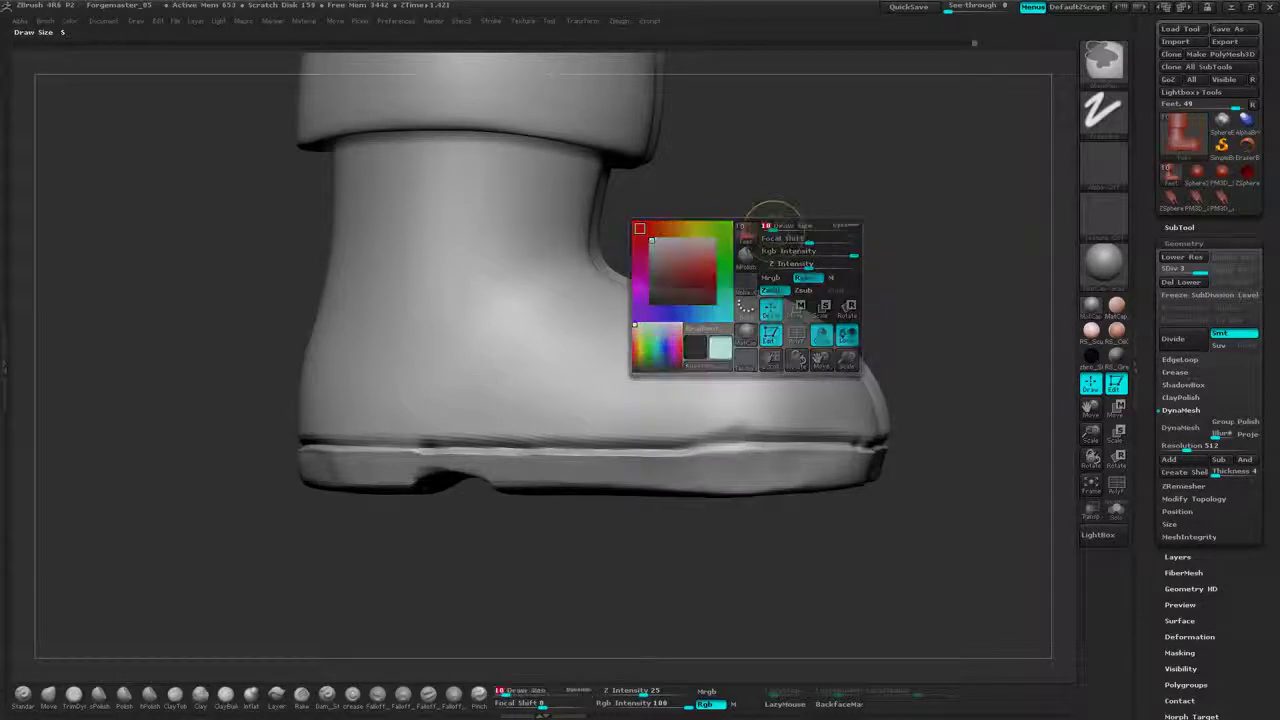
left_click_drag(865, 164, 820, 230, "alt")
key("ctrl")
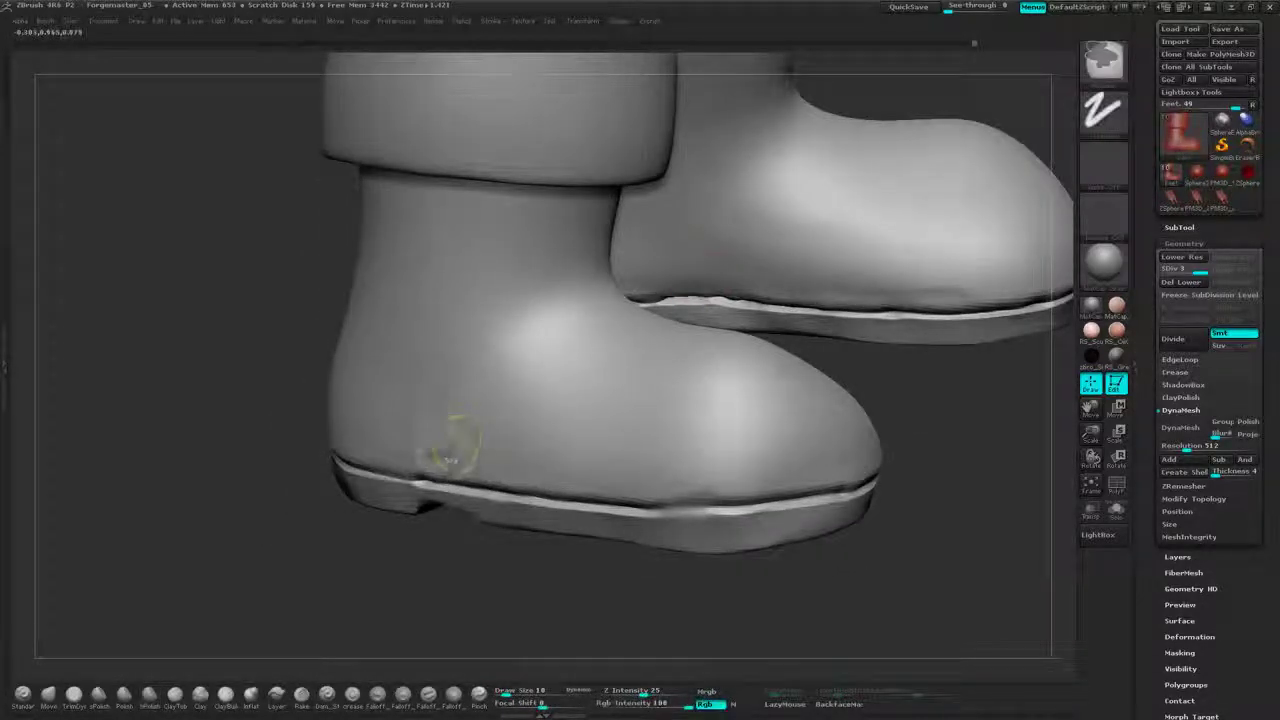
mouse_move(437, 465)
left_mouse_down("ctrl")
mouse_move(533, 345)
mouse_move(585, 312)
left_mouse_up("ctrl")
mouse_move(934, 403)
left_mouse_down()
mouse_move(514, 363)
mouse_move(492, 372)
left_mouse_up()
key("ctrl")
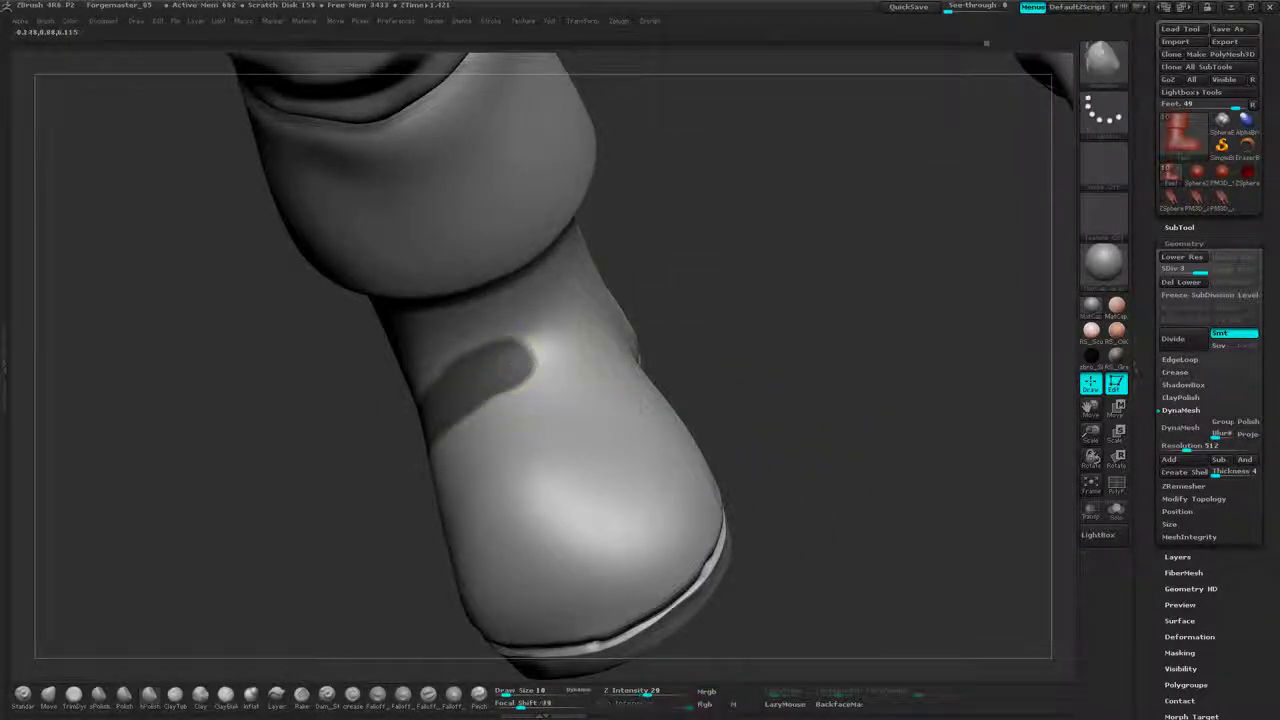
- Straighten the end of the mask band on the instep and extend it down the boot's other side toward the sole
left_click_drag(700, 308, 748, 268)
mouse_move(532, 350)
left_mouse_down("ctrl+alt")
mouse_move(465, 372)
mouse_move(443, 400)
left_mouse_up("ctrl+alt")
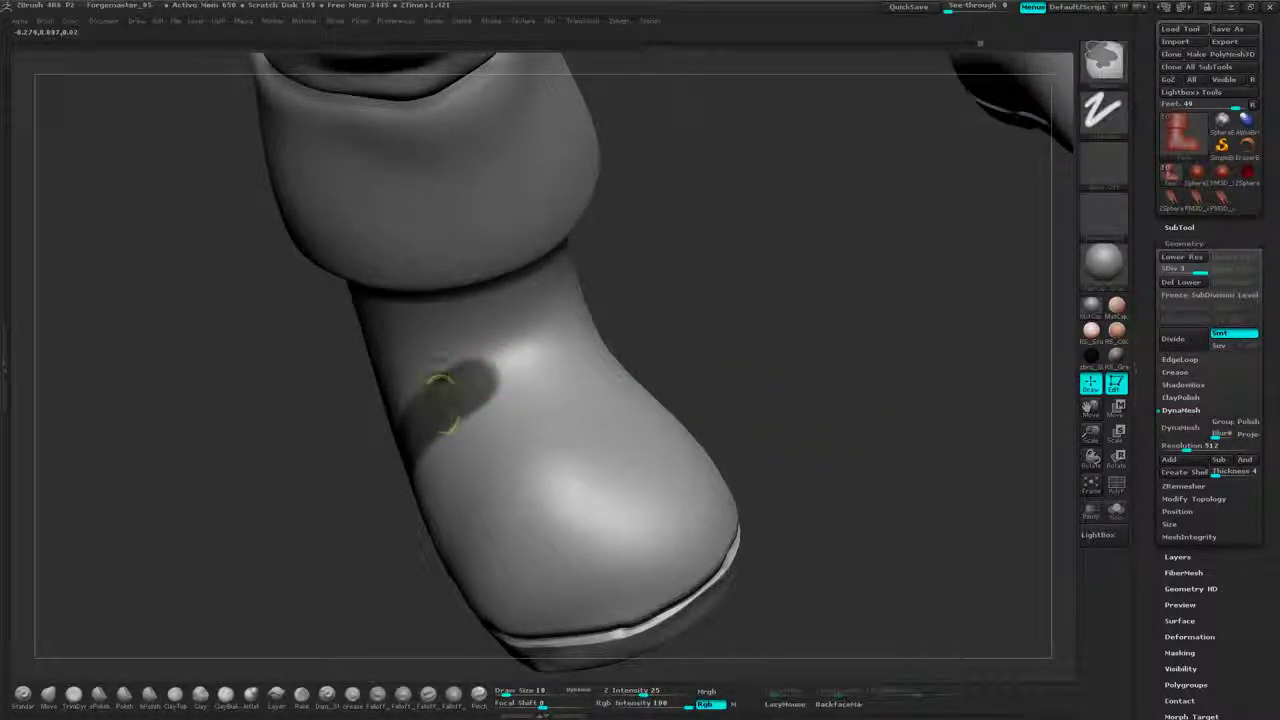
left_click_drag(800, 330, 620, 335)
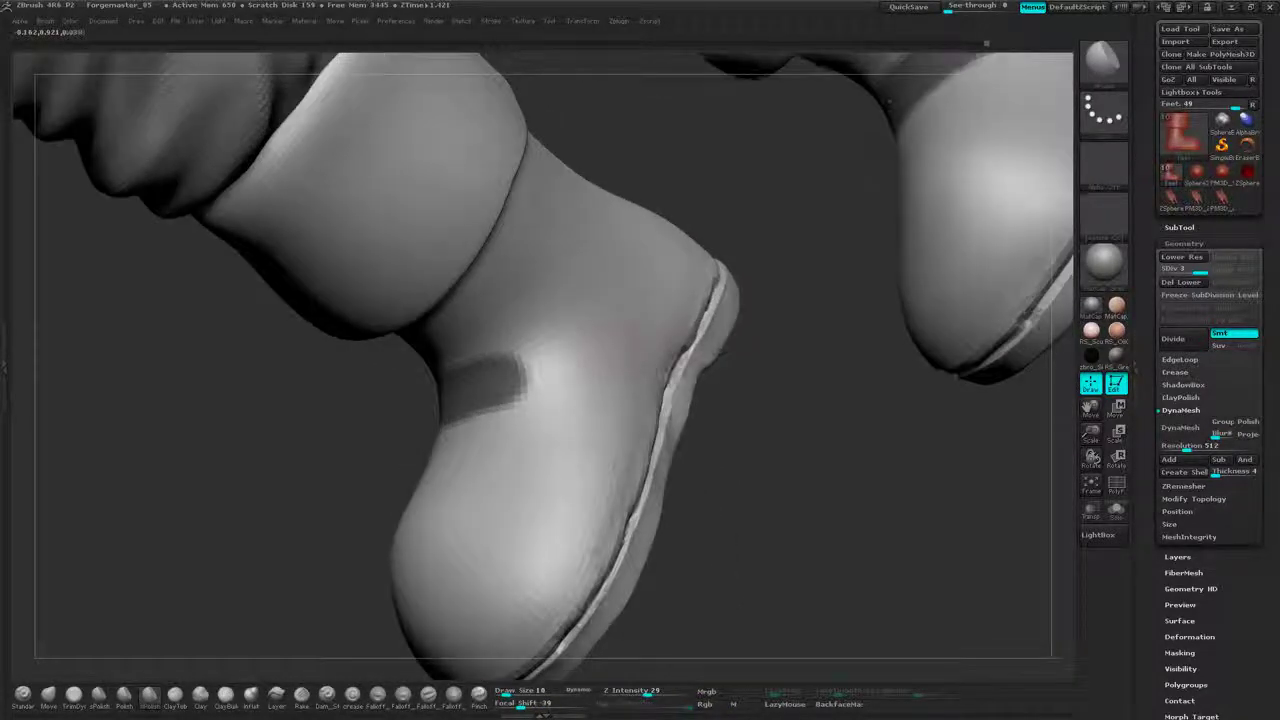
left_click_drag(506, 373, 640, 350, "ctrl")
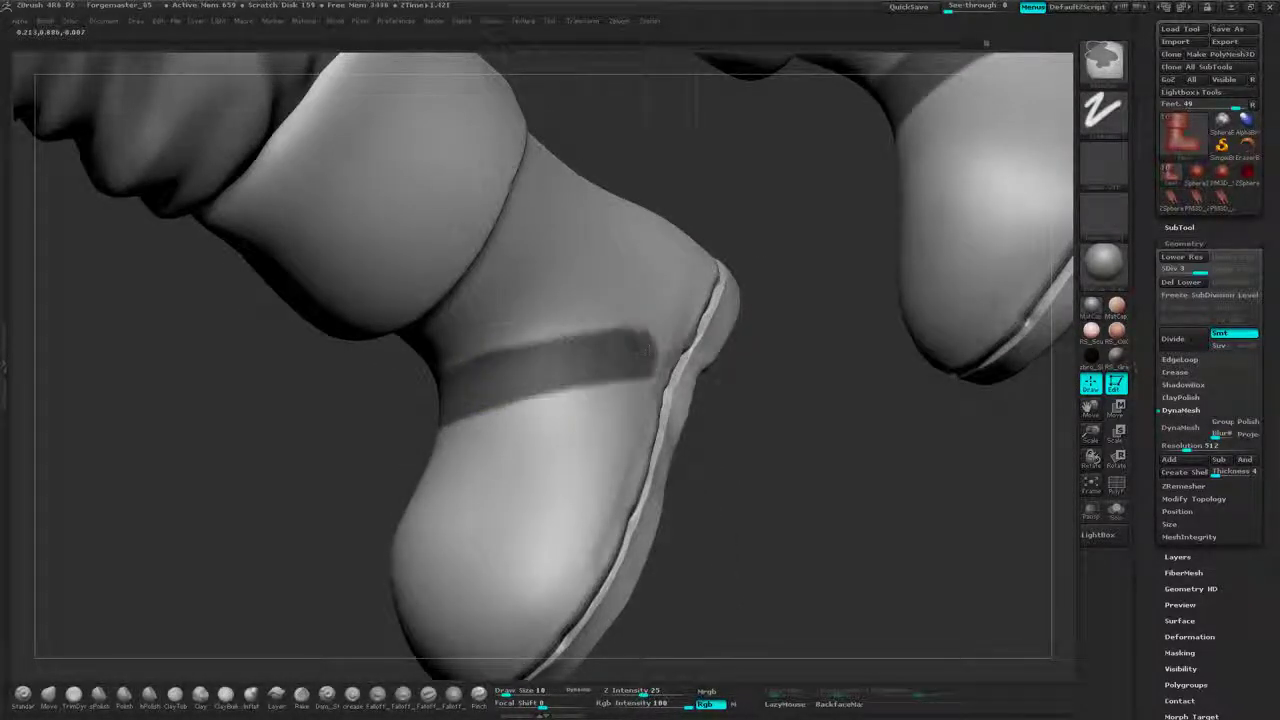
left_click_drag(758, 358, 718, 342)
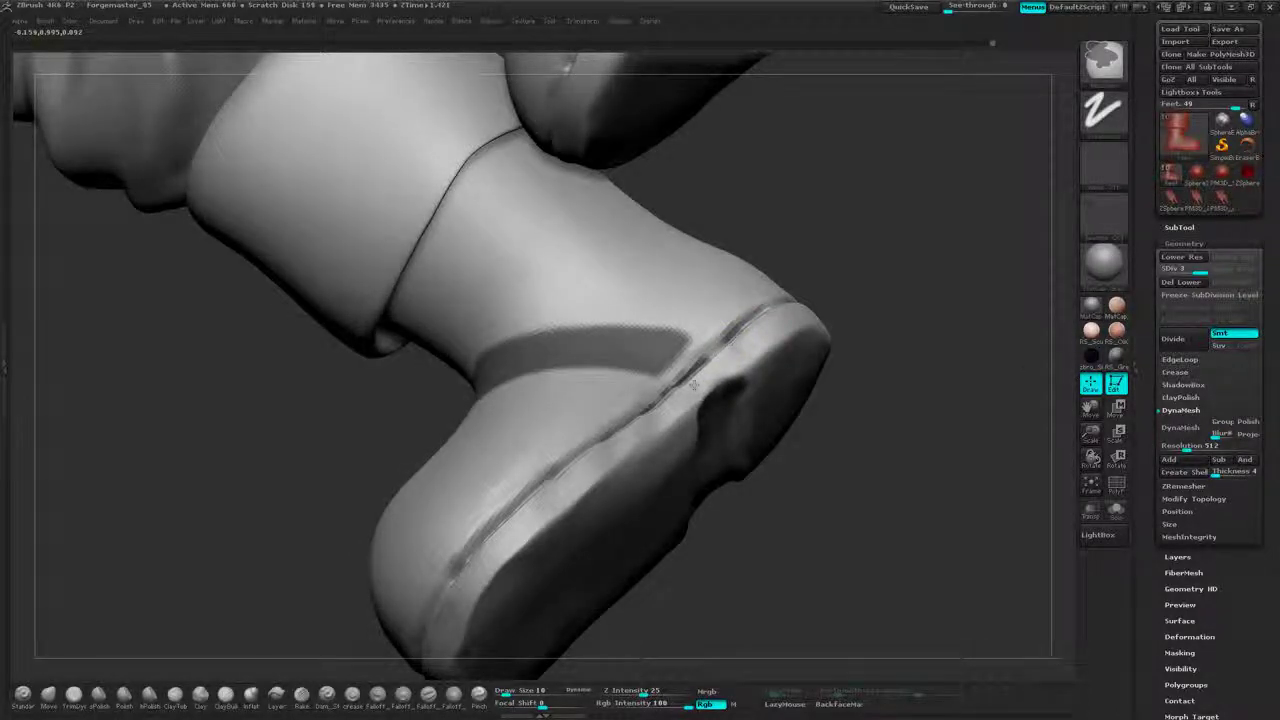
- Trim the lower end of the mask band so it stops just above the sole seam
left_click_drag(694, 385, 668, 363, "ctrl+alt")
left_click_drag(880, 340, 966, 197)
left_click_drag(820, 530, 800, 398)
key("ctrl")
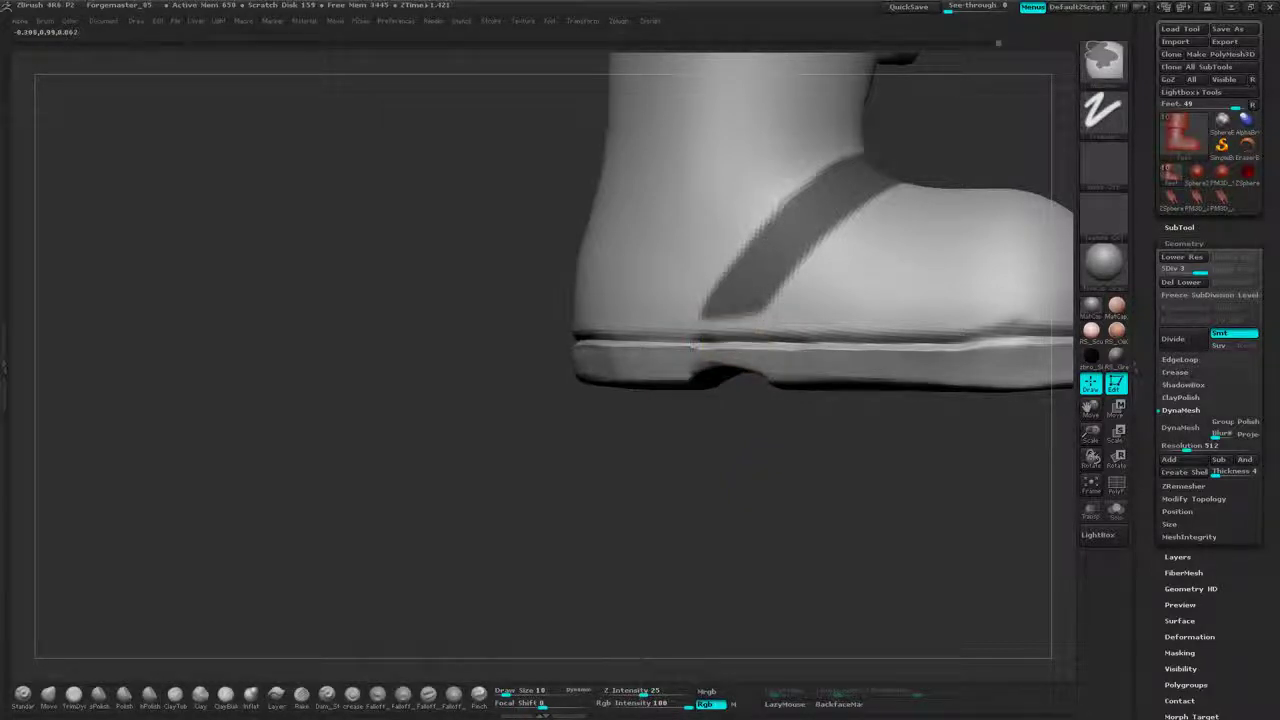
left_click_drag(668, 486, 605, 400)
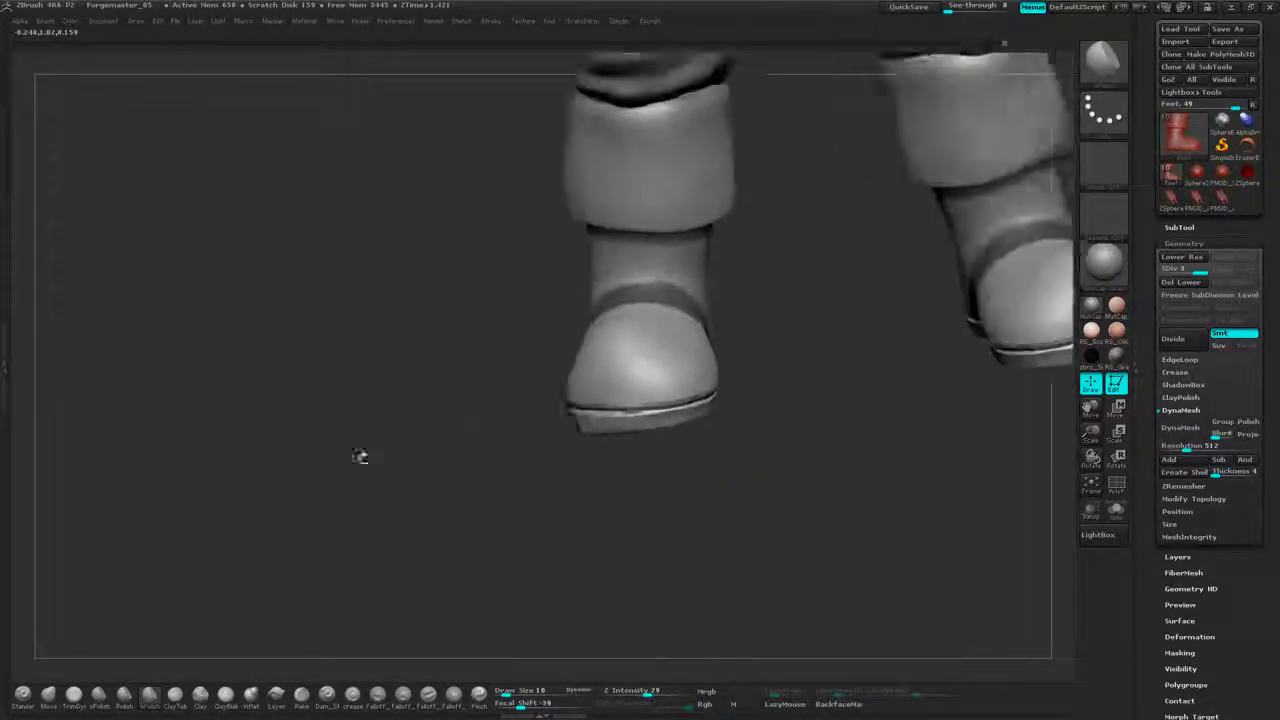
- Extract the masked instep band as a separate strap with a thickness of 0.004 and accept the extraction
left_click_drag(363, 457, 380, 452)
left_click_drag(751, 343, 698, 432, "alt")
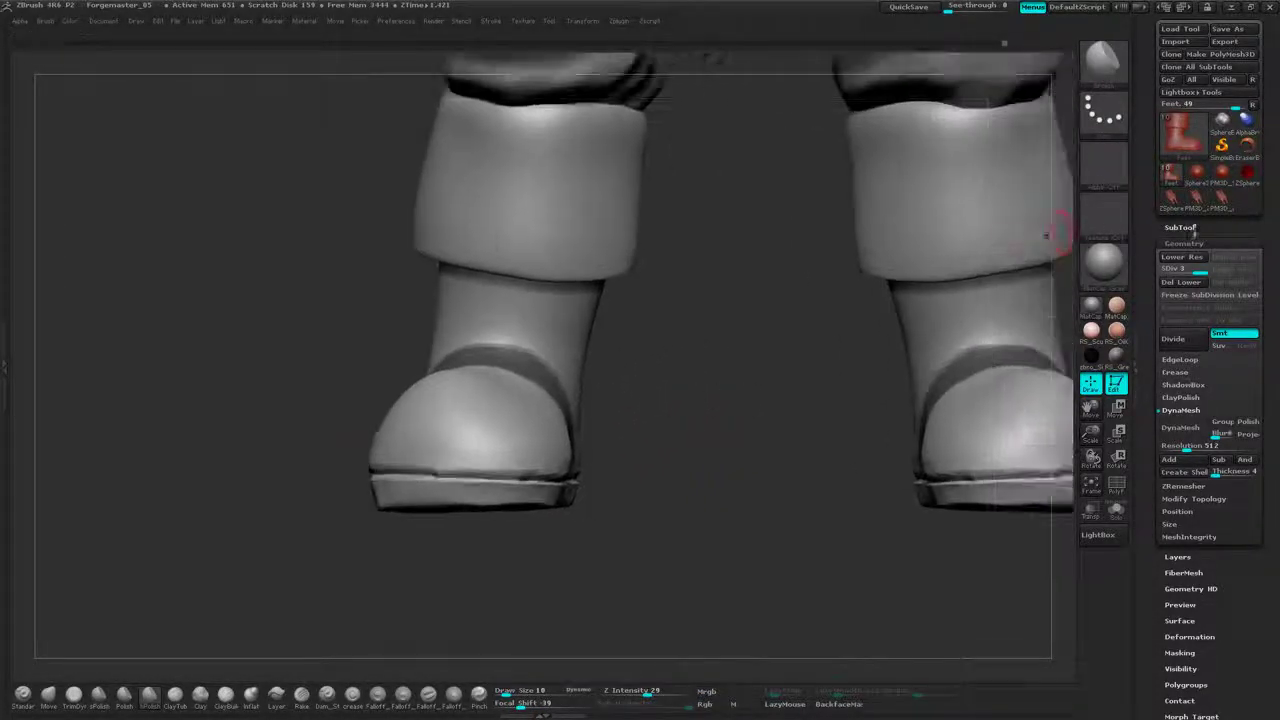
left_click(1187, 229)
left_click_drag(1217, 561, 1218, 434)
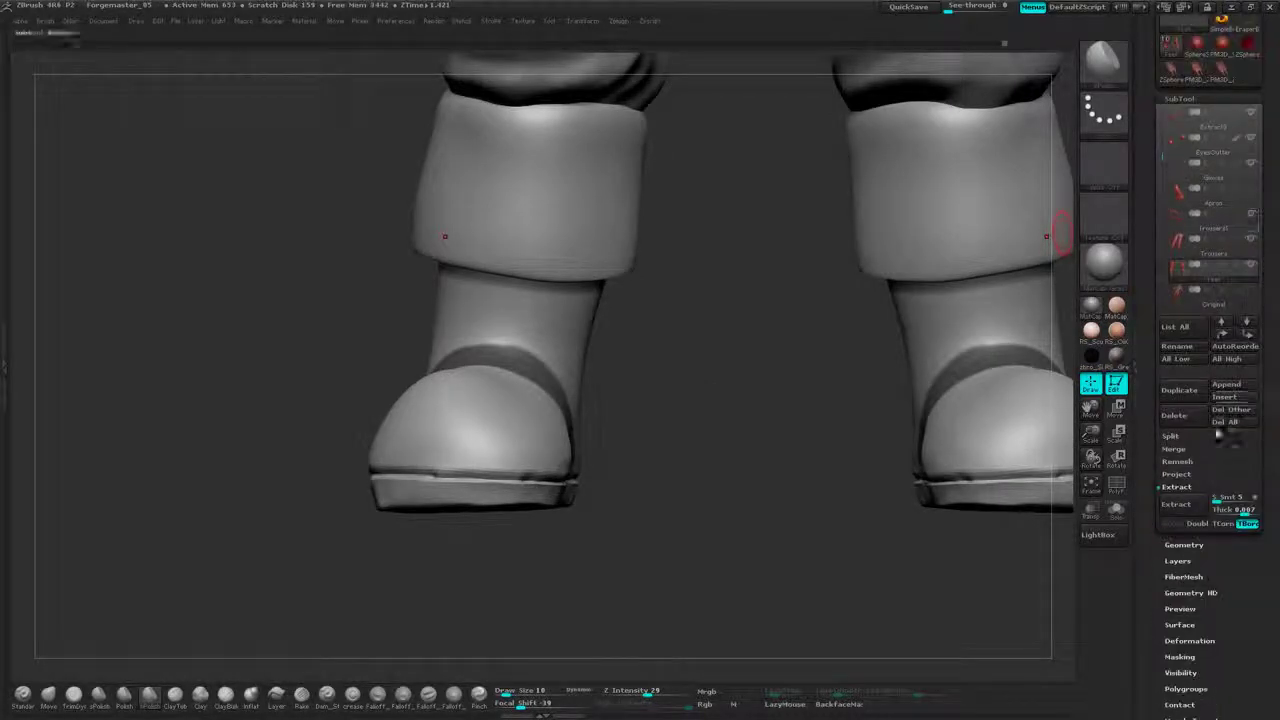
left_click(1178, 505)
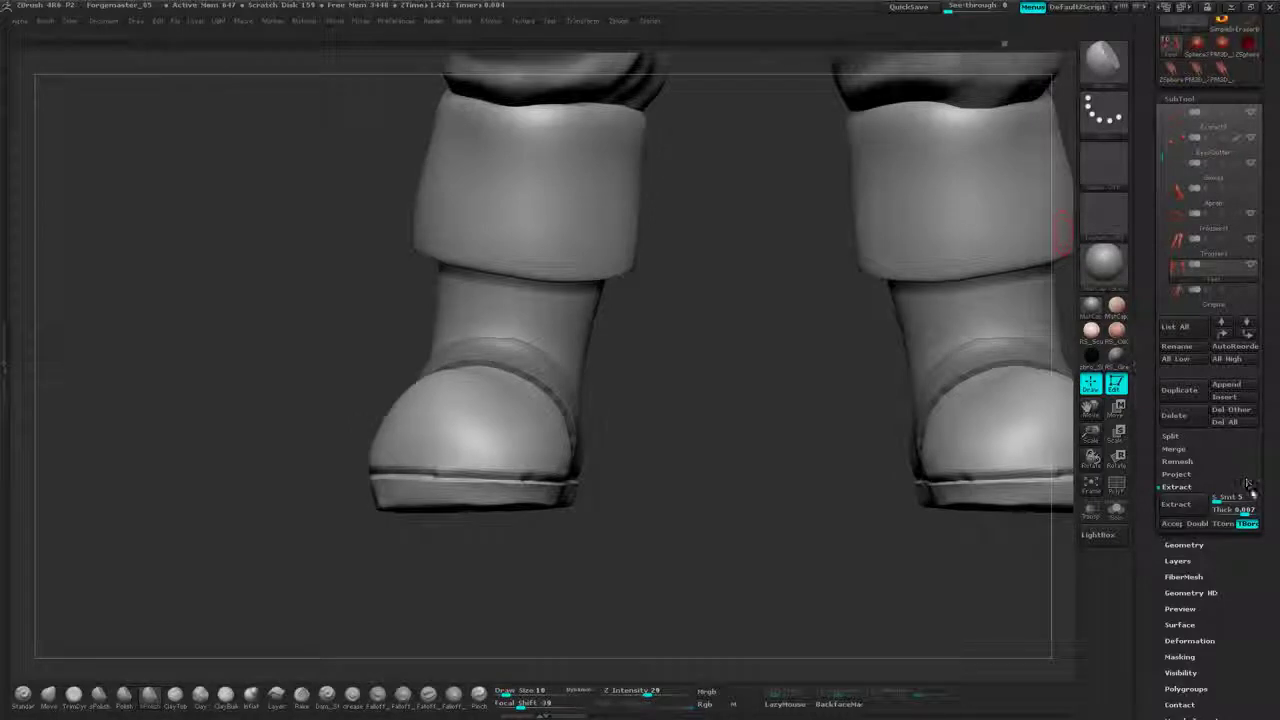
left_click(1238, 509)
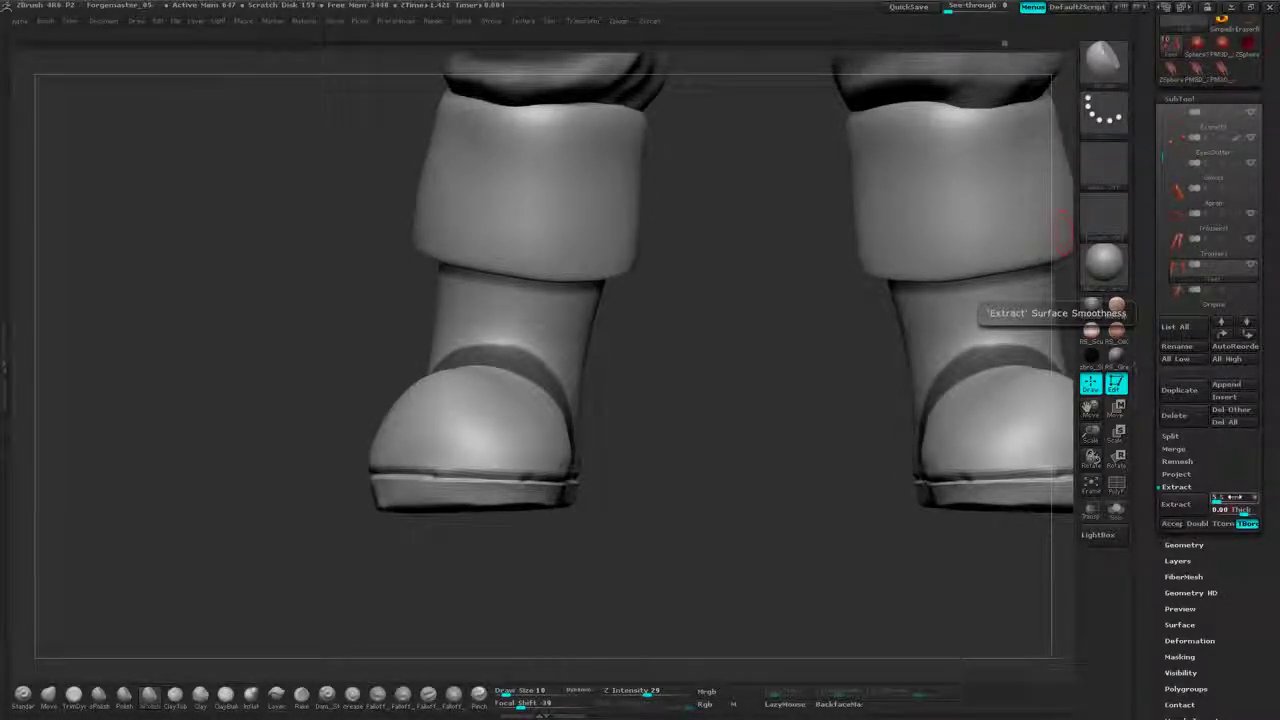
left_click_drag(1268, 491, 1267, 481)
left_click(1176, 497)
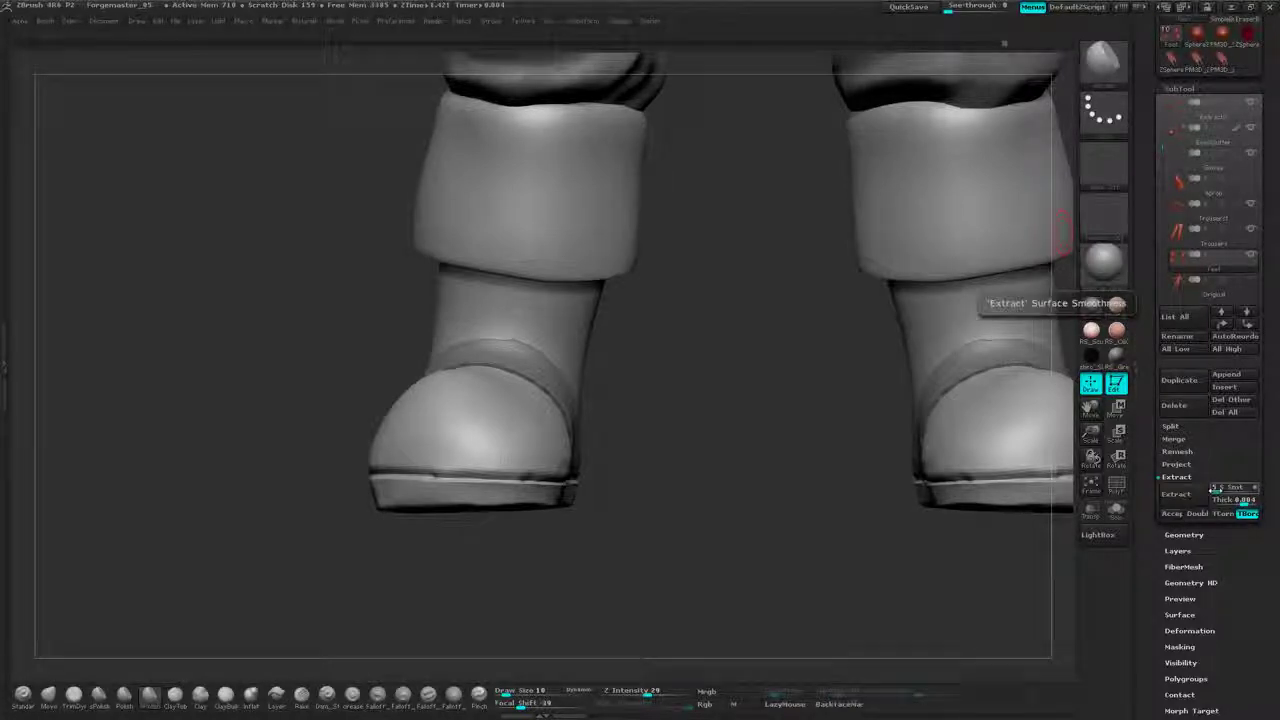
left_click(1175, 517)
- Make the extracted strap the active subtool, clear its mask and isolate it in Solo mode
left_click_drag(774, 351, 850, 285)
left_click_drag(669, 312, 869, 257, "alt")
left_click_drag(759, 267, 894, 220, "alt")
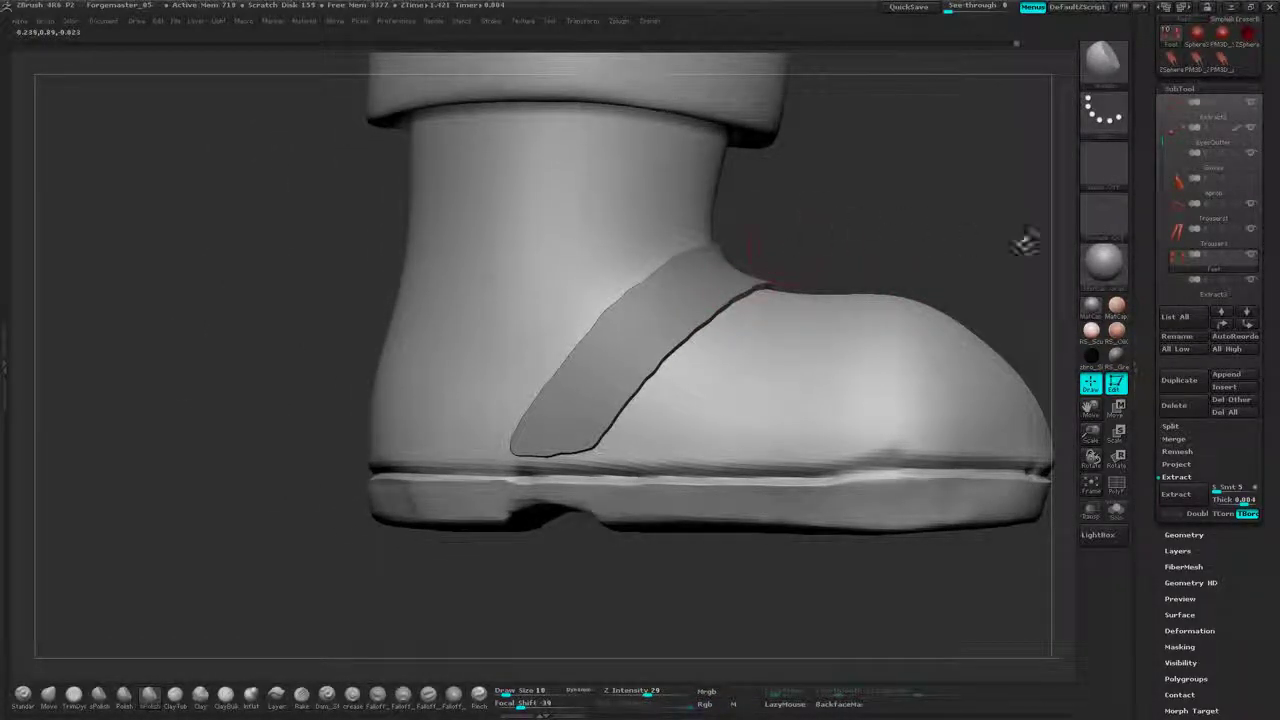
left_click(1188, 293)
left_click_drag(973, 158, 952, 172, "alt")
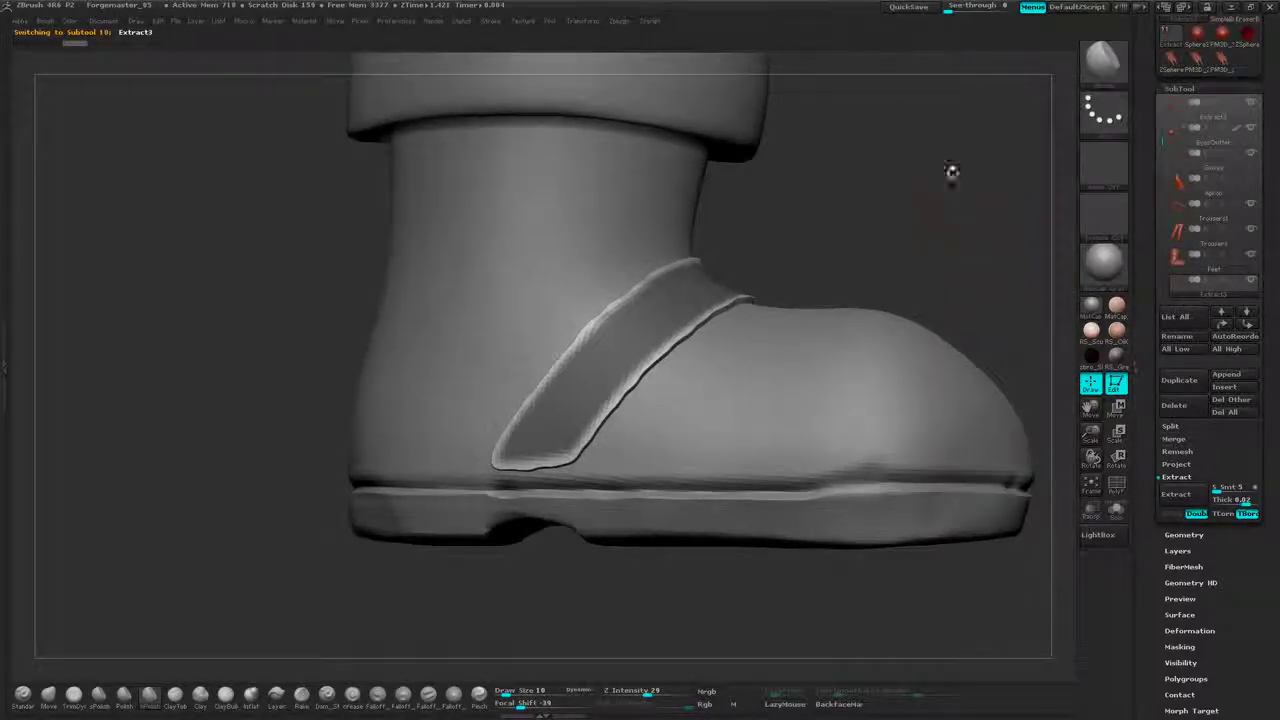
mouse_move(914, 217)
left_mouse_down("ctrl")
mouse_move(962, 252)
mouse_move(976, 284)
mouse_move(943, 189)
left_mouse_up("ctrl")
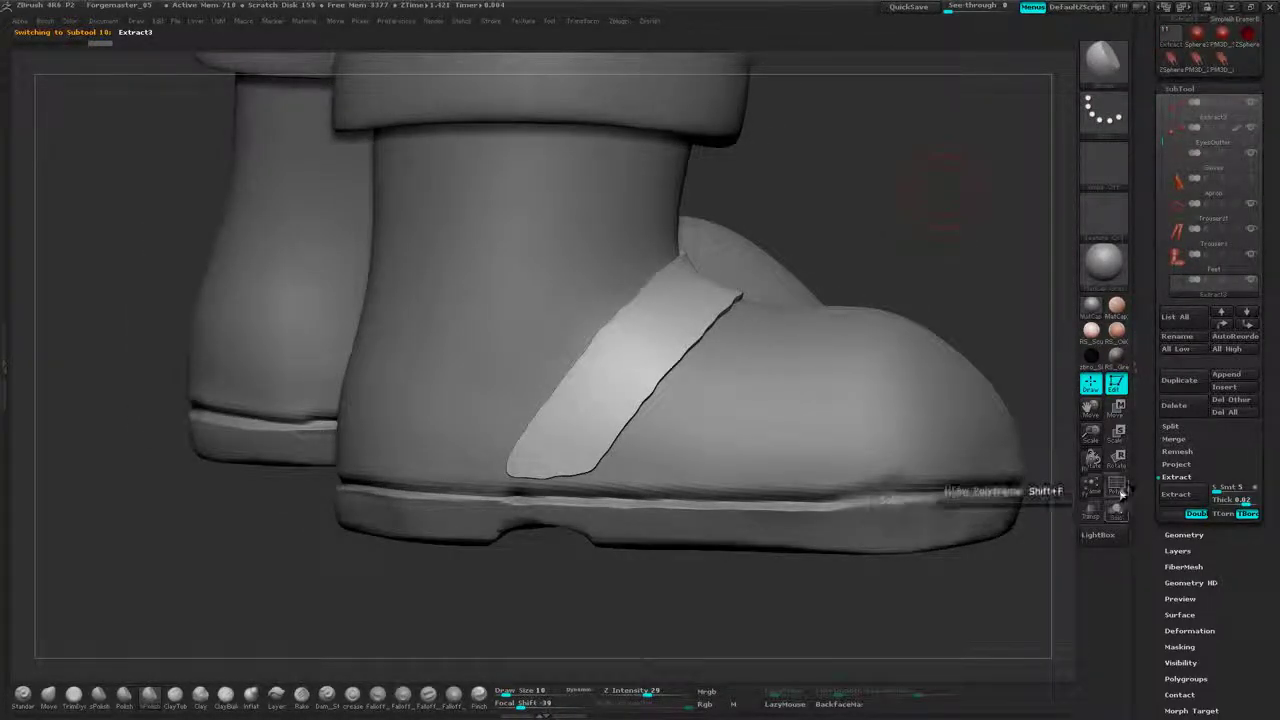
left_click(1116, 511)
left_click_drag(915, 268, 971, 274)
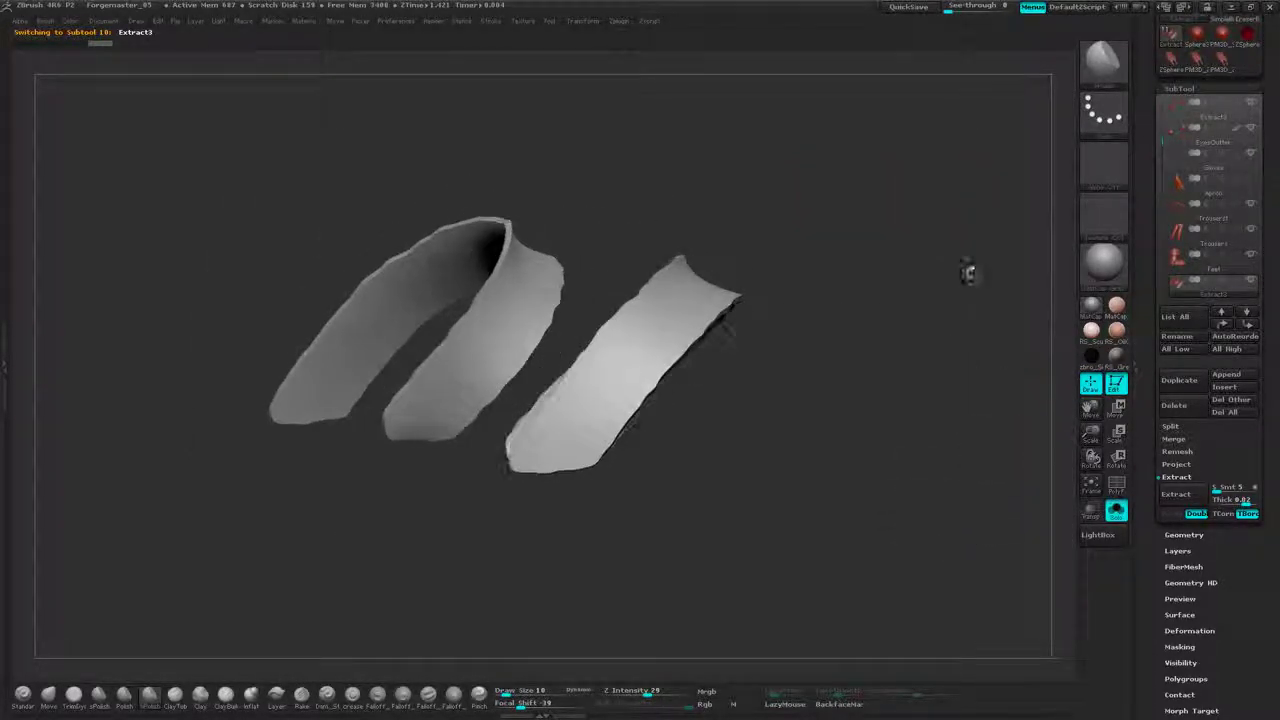
- Smooth the jagged front edge of one strap from the instep down to its ends
left_click_drag(684, 243, 910, 298, "alt")
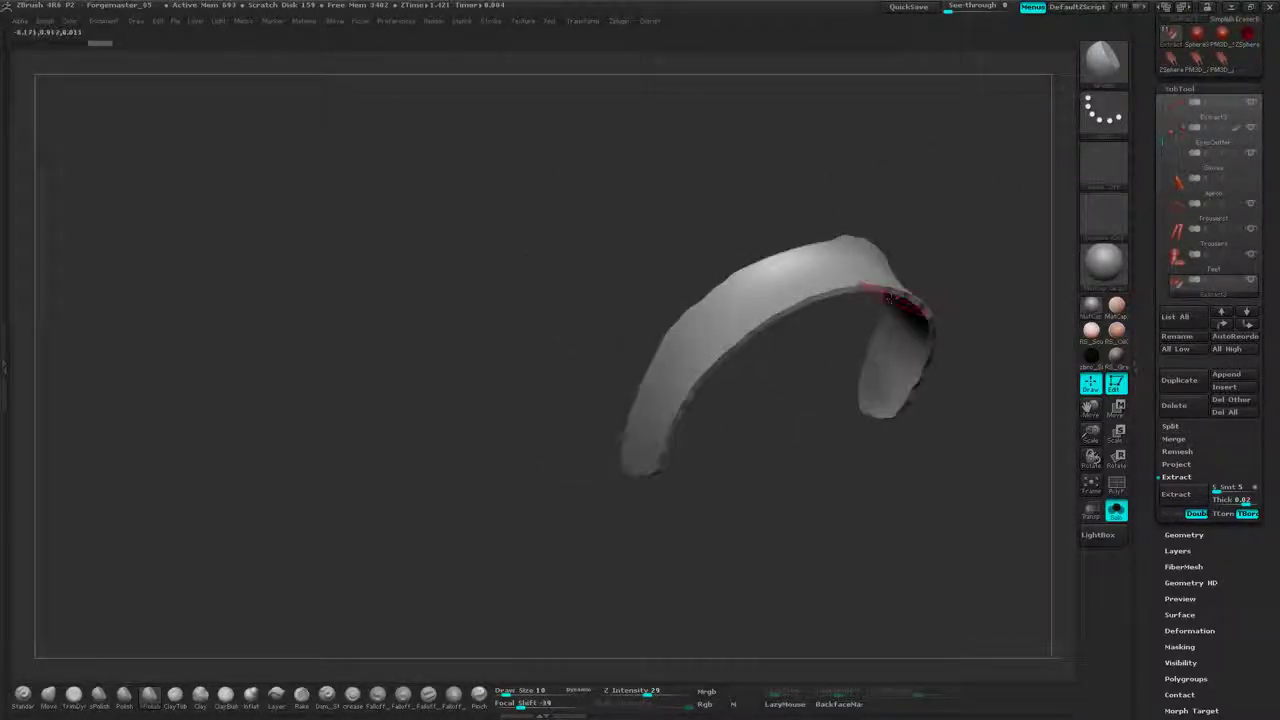
key("shift")
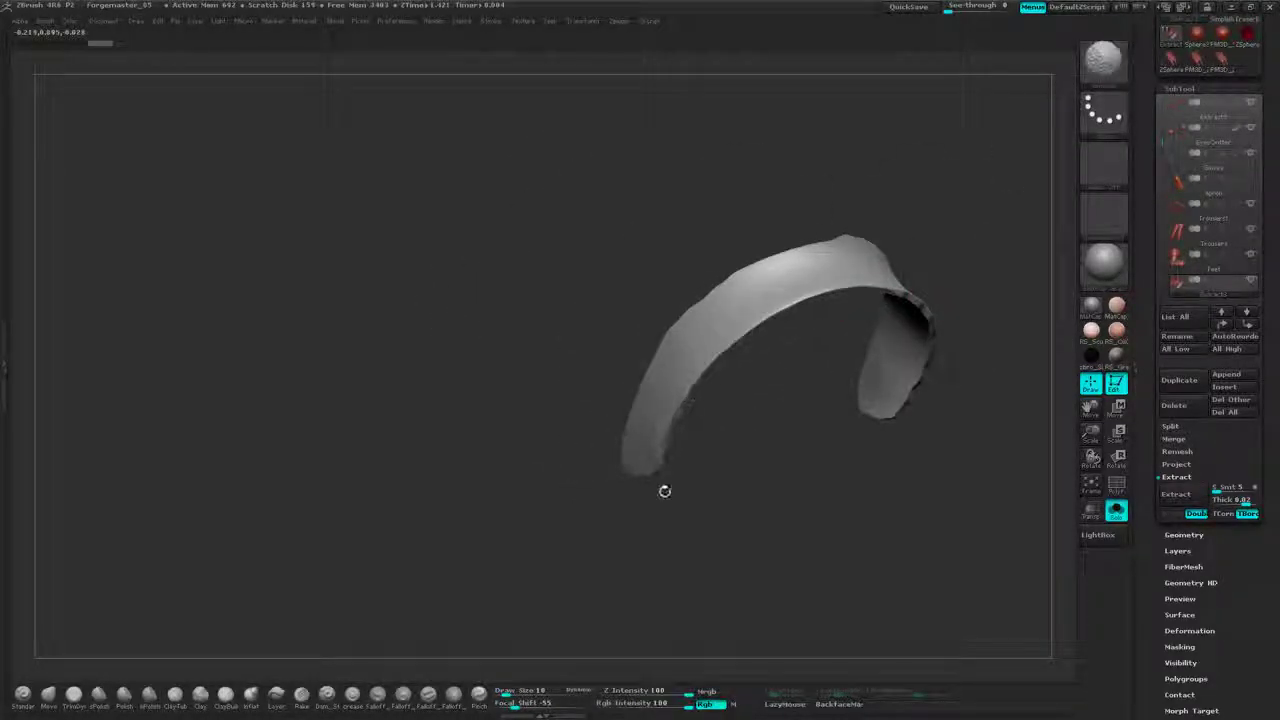
left_click_drag(664, 491, 908, 292)
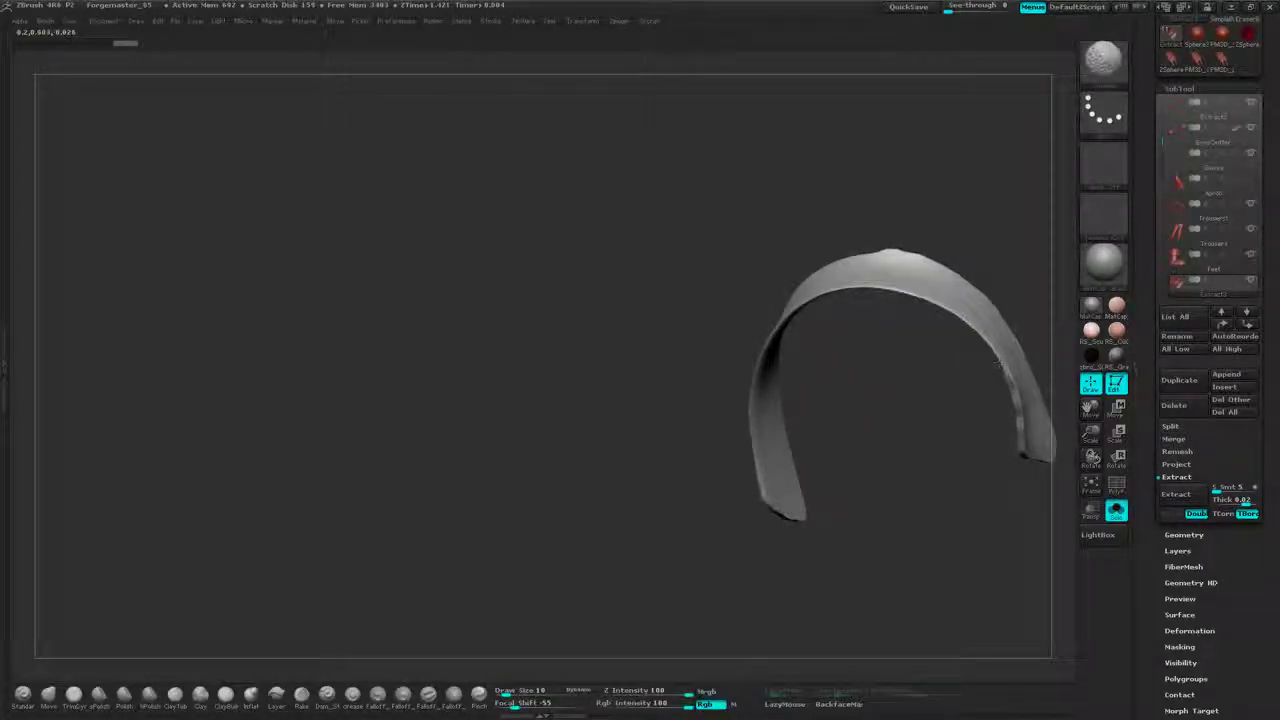
left_click_drag(999, 363, 1020, 446, "shift")
mouse_move(1000, 240)
left_mouse_down()
mouse_move(925, 430)
mouse_move(860, 510)
mouse_move(923, 400)
mouse_move(863, 471)
mouse_move(850, 440)
left_mouse_up()
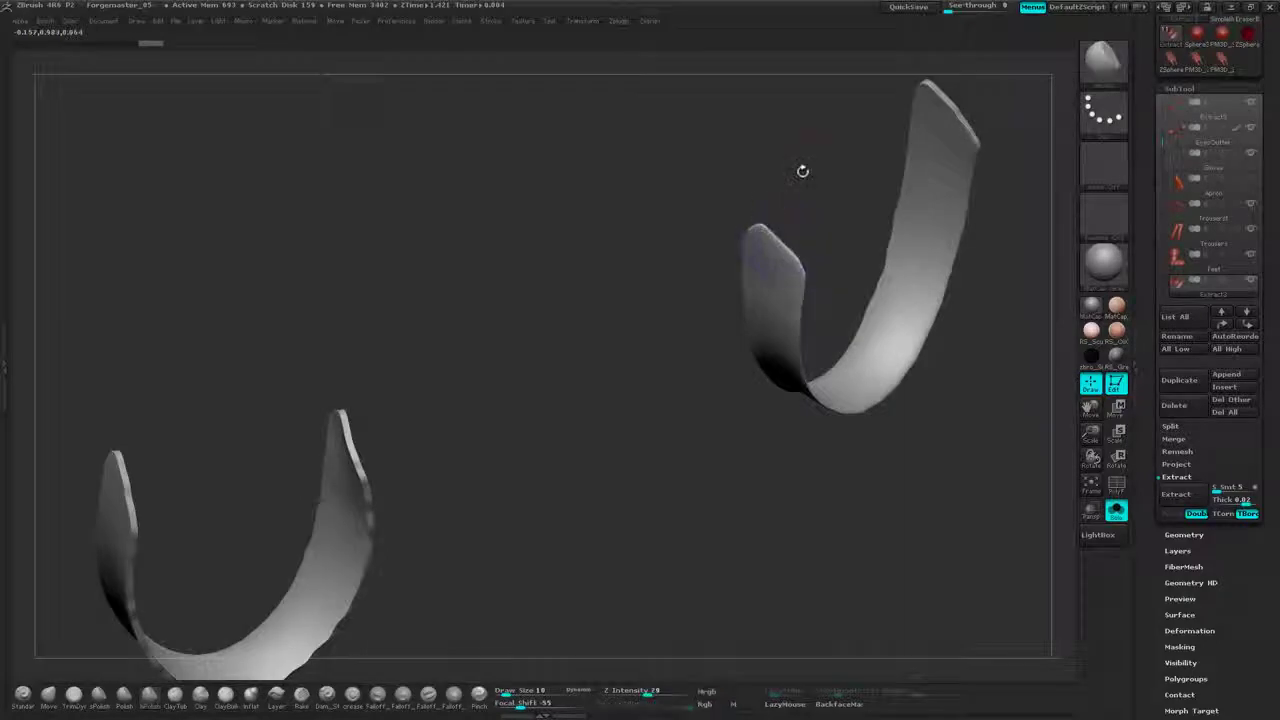
- Smooth the strap's remaining rough edge and round off its two ends
mouse_move(802, 171)
left_mouse_down()
mouse_move(826, 210)
mouse_move(766, 254)
mouse_move(690, 366)
left_mouse_up()
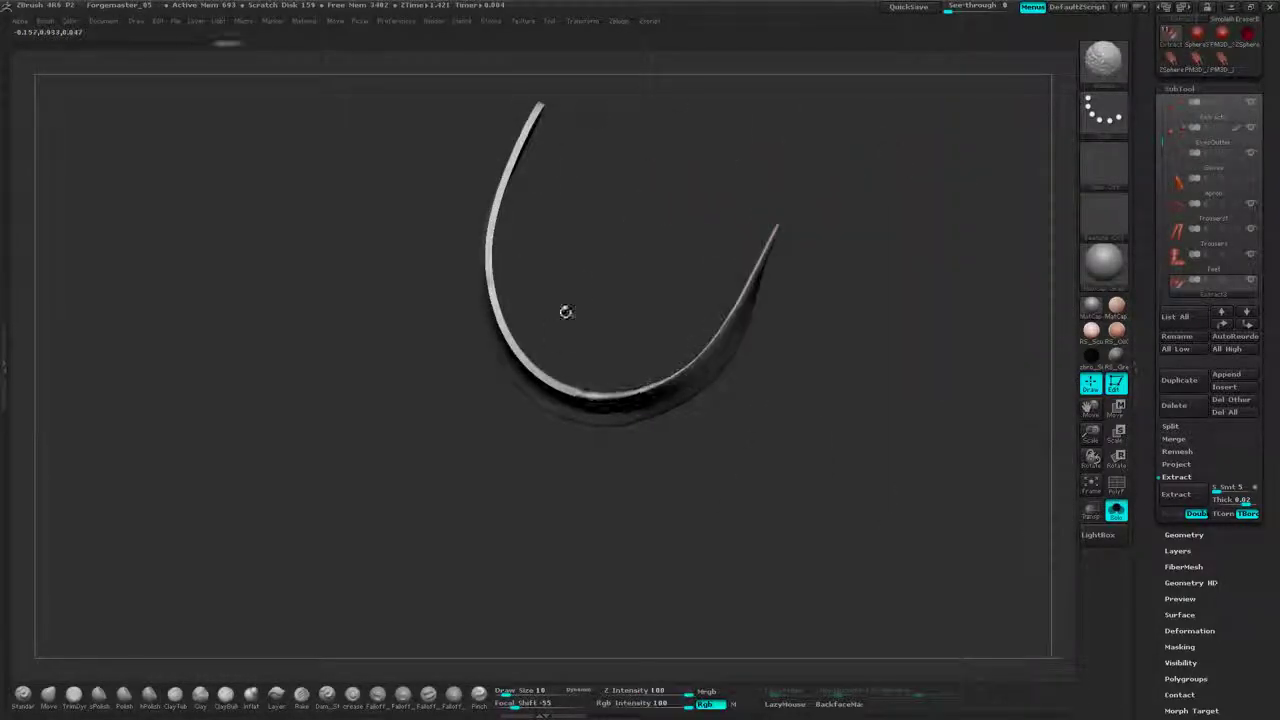
mouse_move(566, 311)
left_mouse_down()
mouse_move(757, 277)
mouse_move(663, 183)
left_mouse_up()
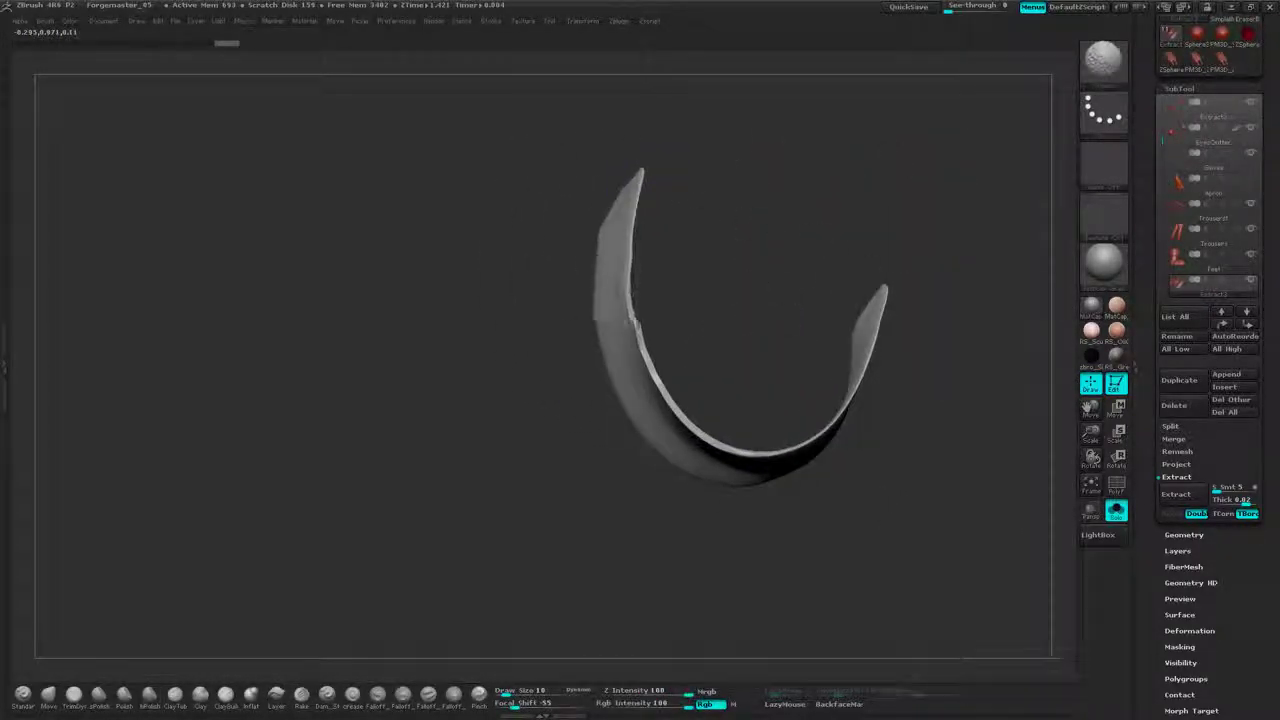
left_click_drag(688, 404, 720, 440, "shift")
left_click_drag(757, 386, 790, 310)
left_click_drag(692, 436, 732, 444, "shift")
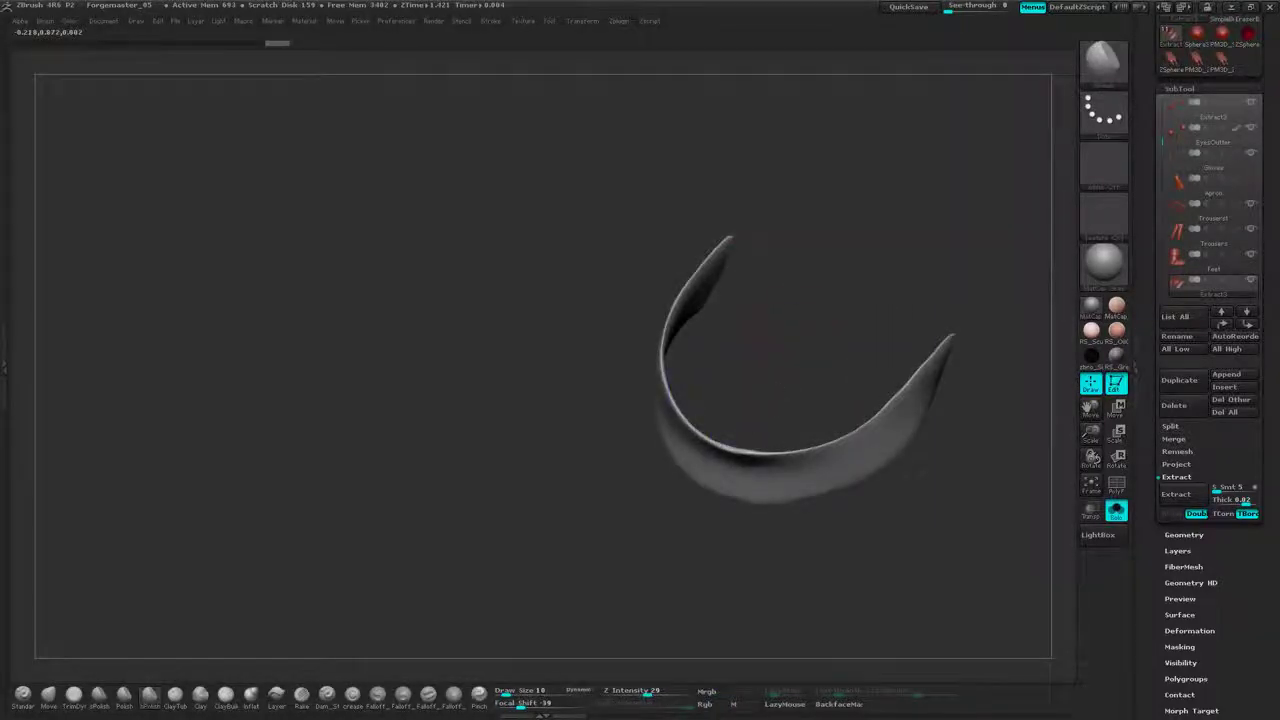
mouse_move(757, 357)
left_mouse_down()
mouse_move(880, 345)
mouse_move(886, 368)
mouse_move(800, 400)
left_mouse_up()
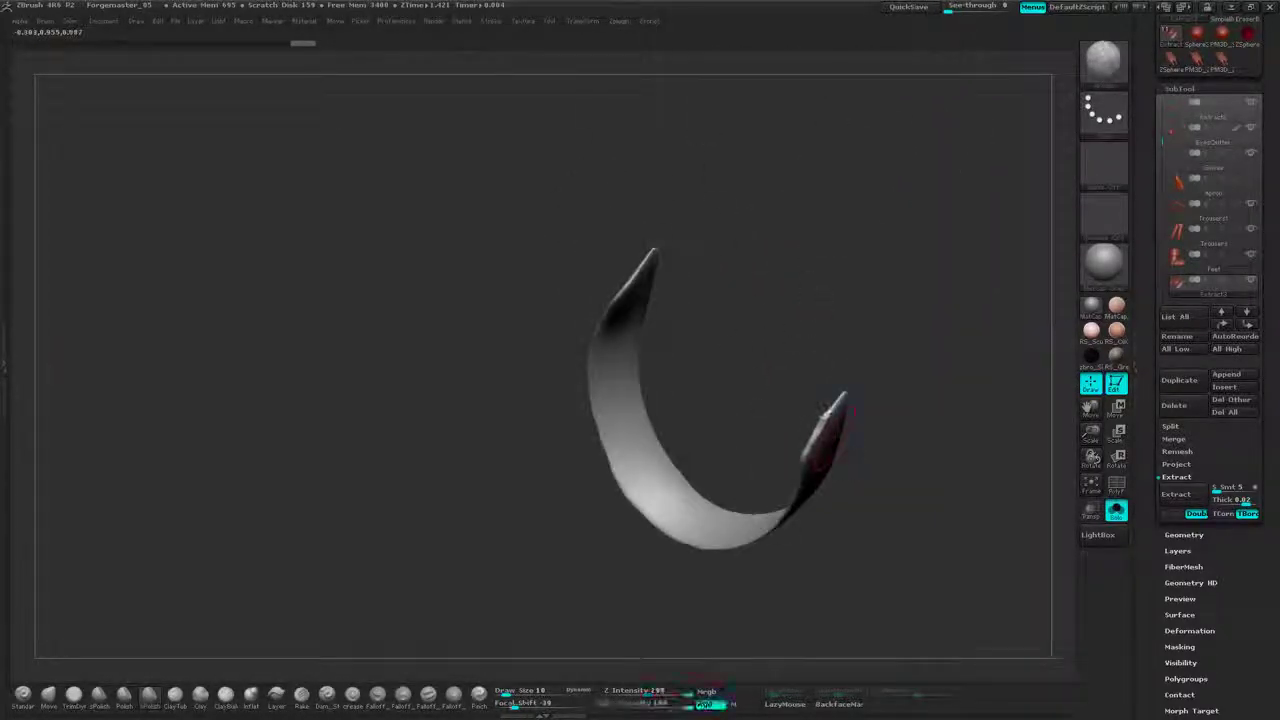
right_click_drag(836, 420, 797, 219)
right_click_drag(904, 312, 945, 278)
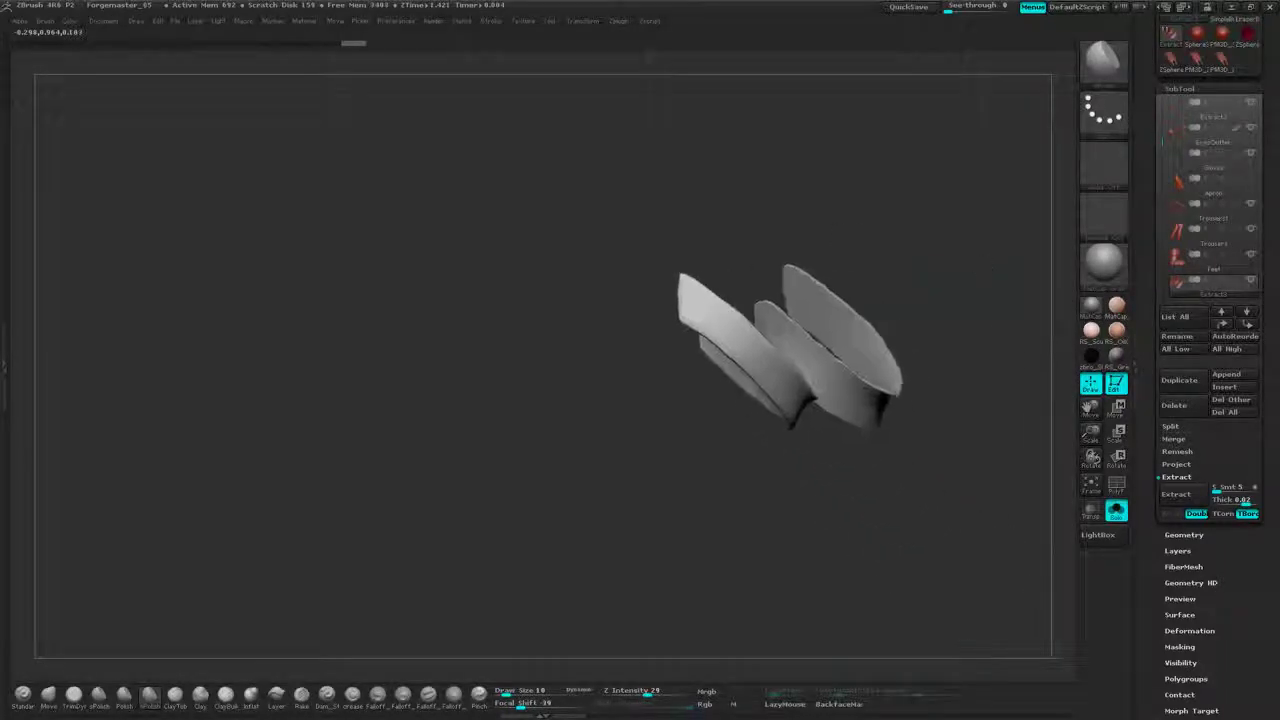
right_click_drag(1010, 236, 928, 298, "alt")
right_click_drag(953, 240, 690, 279)
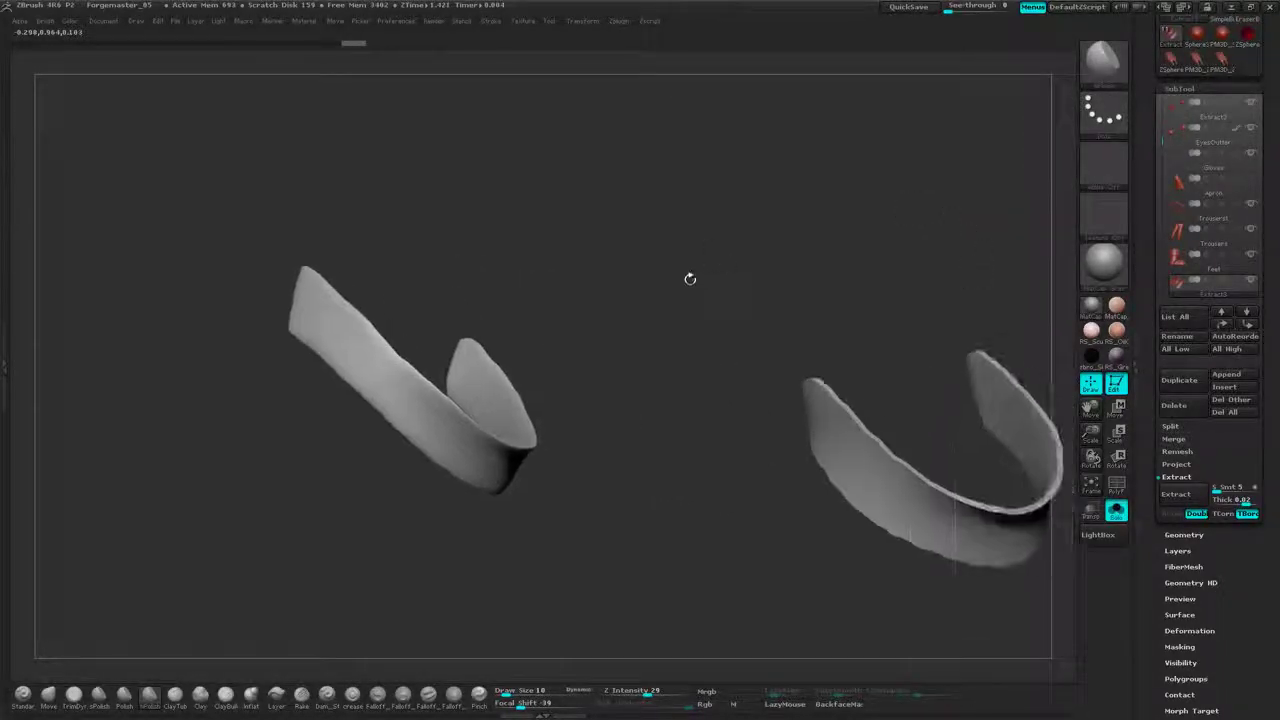
- Mirror and weld the smoothed strap across to the other boot and activate symmetry
scroll(1253, 175, "down", 5)
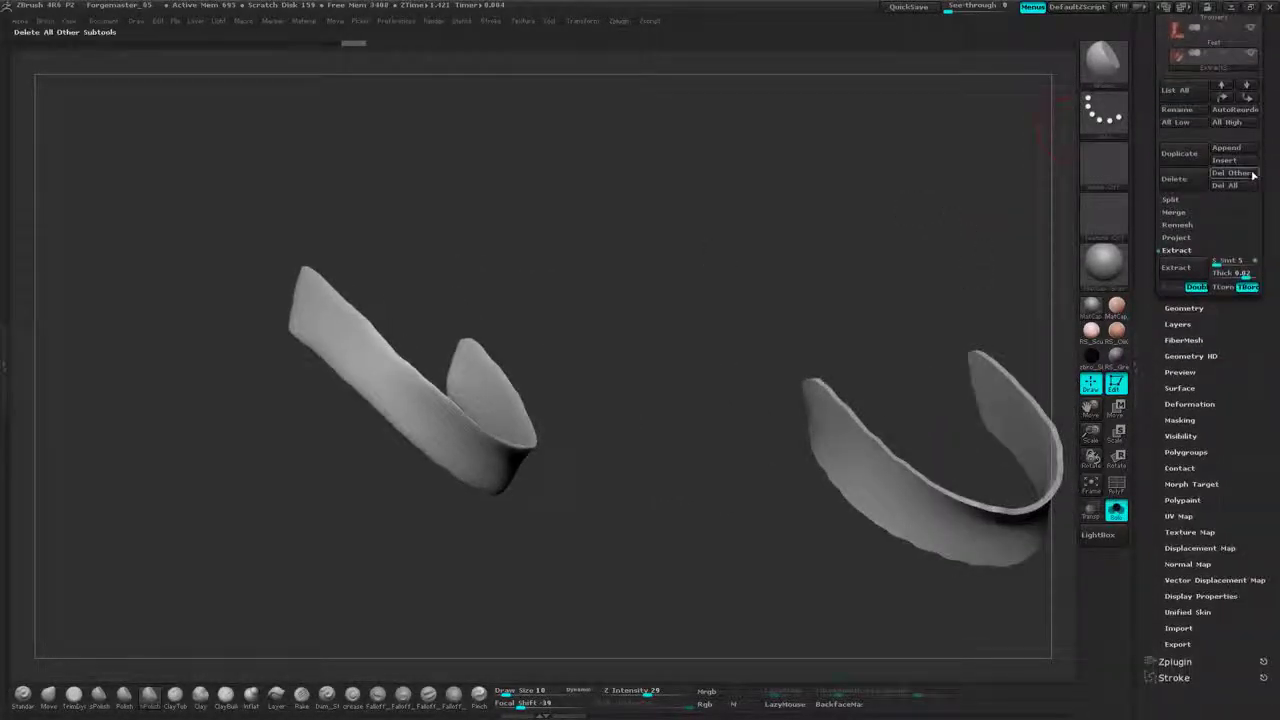
left_click(1190, 308)
left_click(1195, 277)
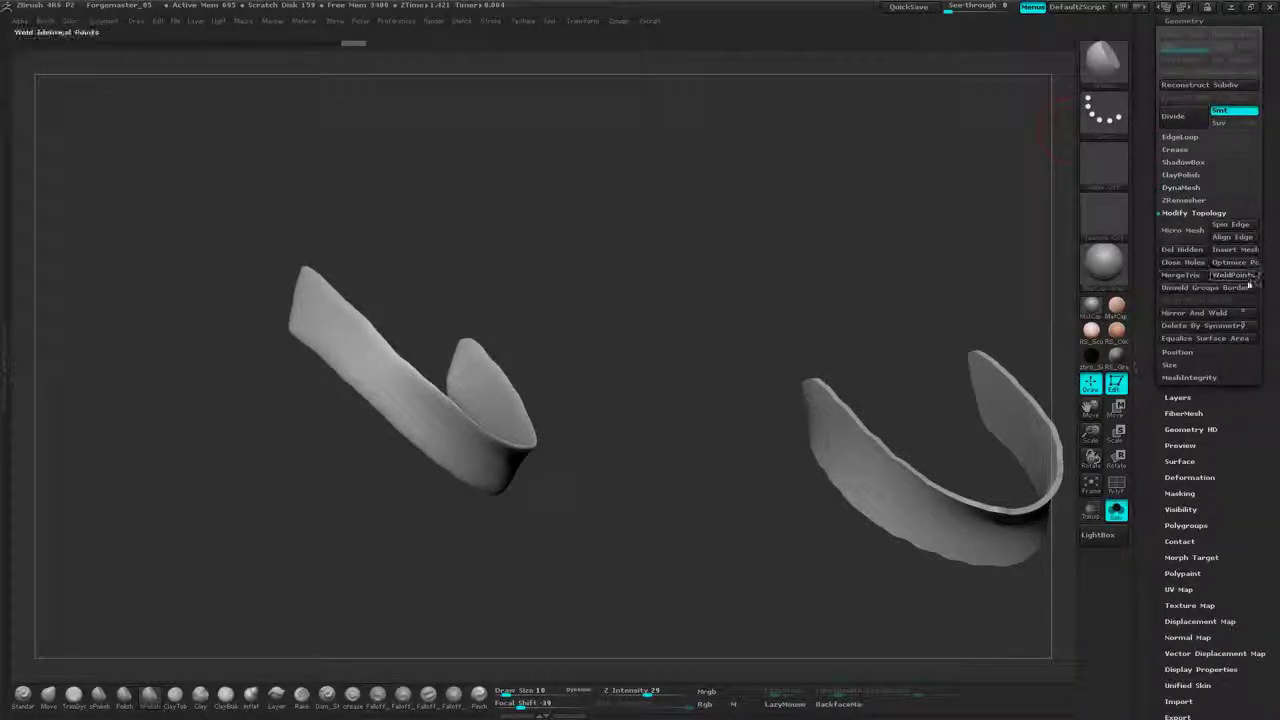
left_click(1205, 326)
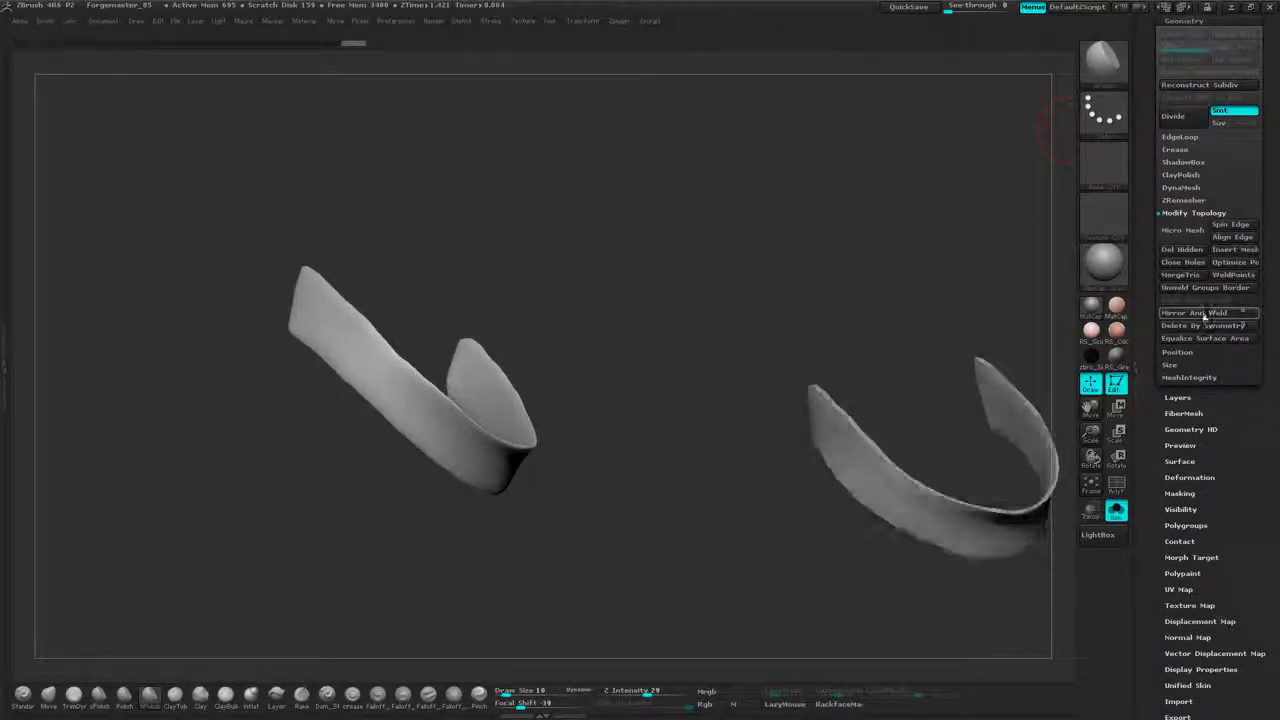
left_click(583, 20)
left_click(643, 314)
left_click_drag(846, 250, 872, 223, "alt")
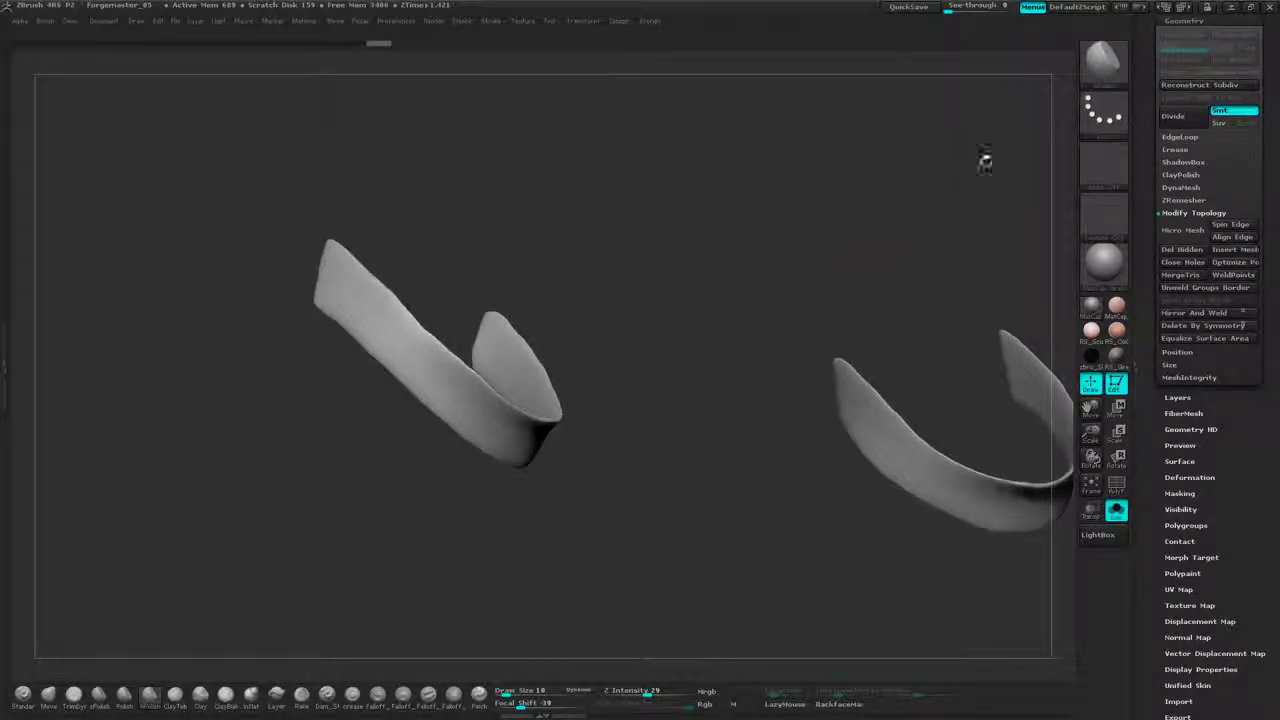
- Inflate the mirrored straps slightly to give them more thickness
left_click_drag(1257, 283, 1248, 198)
left_click(1205, 391)
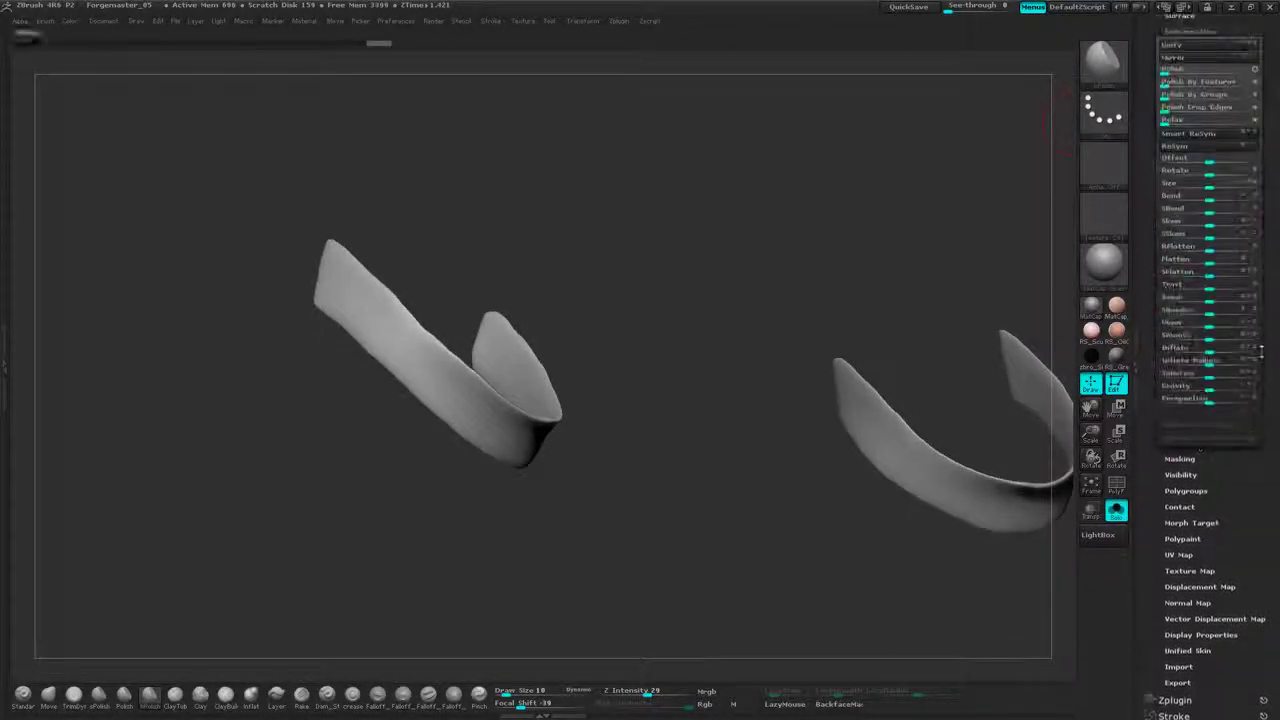
left_click_drag(1211, 357, 1213, 359)
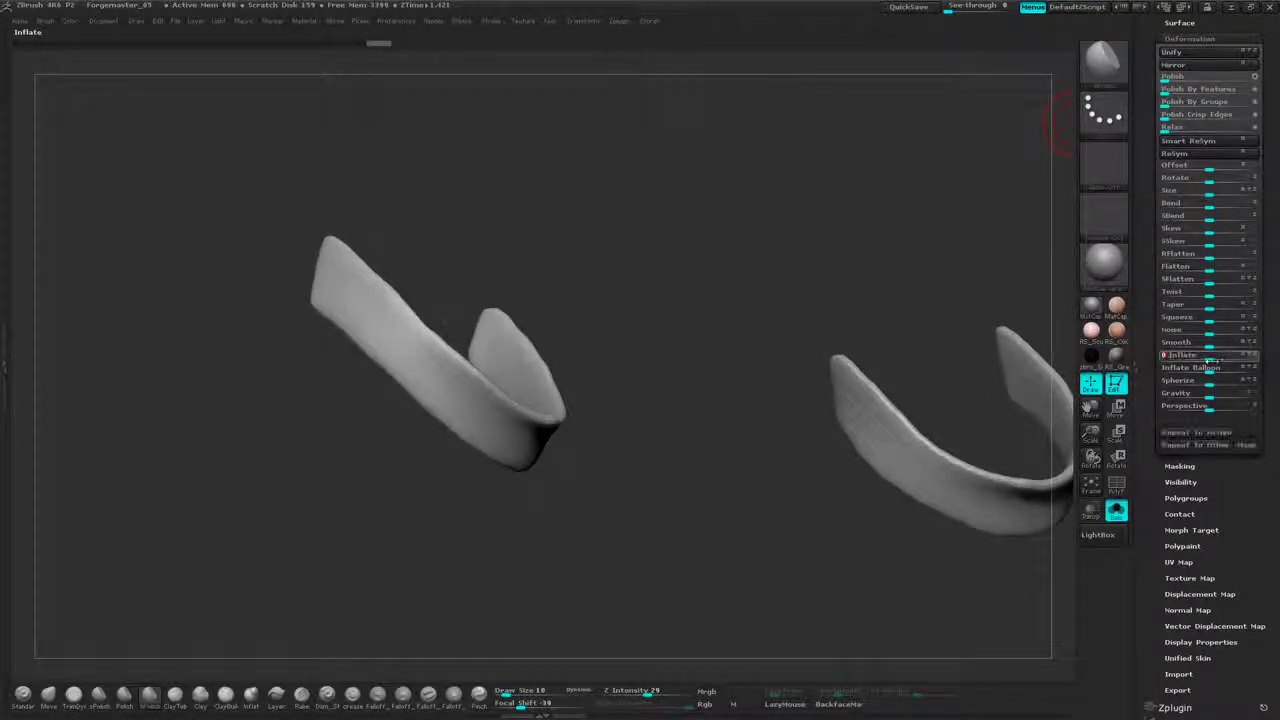
left_click_drag(871, 246, 709, 235)
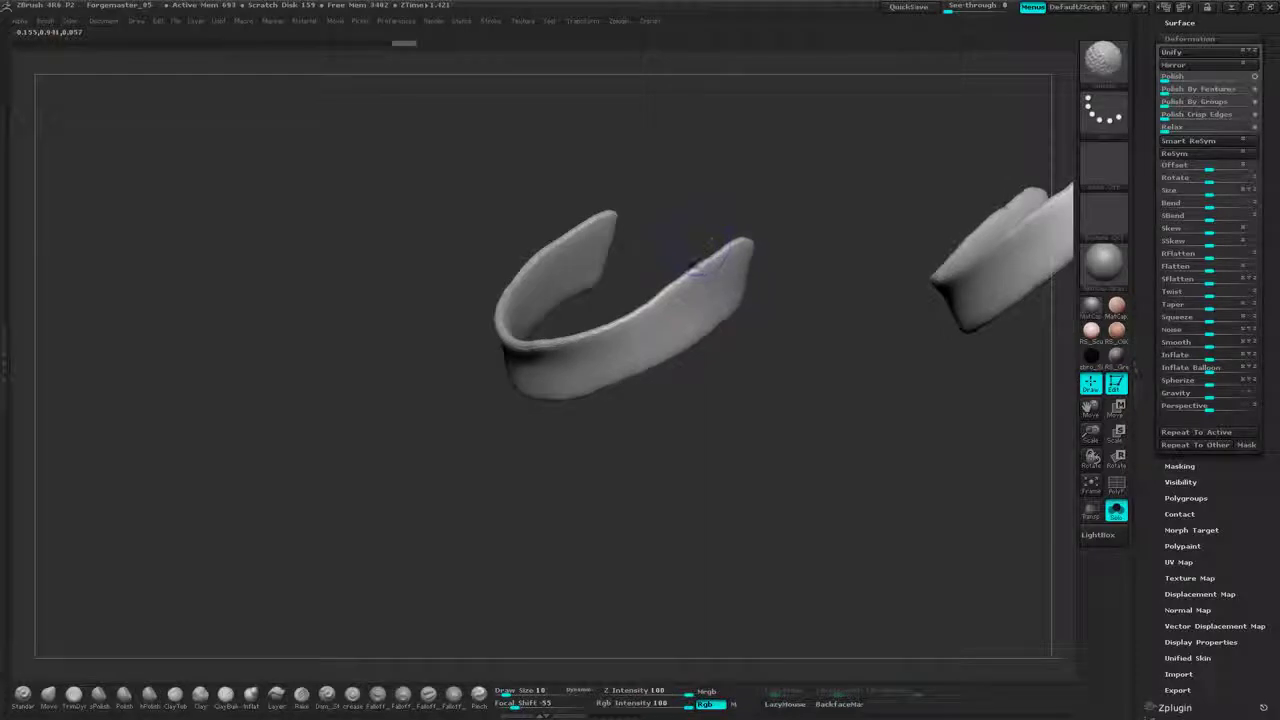
- Smooth the edges and surface of the inflated straps along their full curve
left_click_drag(557, 340, 605, 332, "shift")
left_click_drag(657, 215, 740, 229)
left_click_drag(632, 328, 511, 350, "shift")
left_click_drag(470, 160, 623, 166)
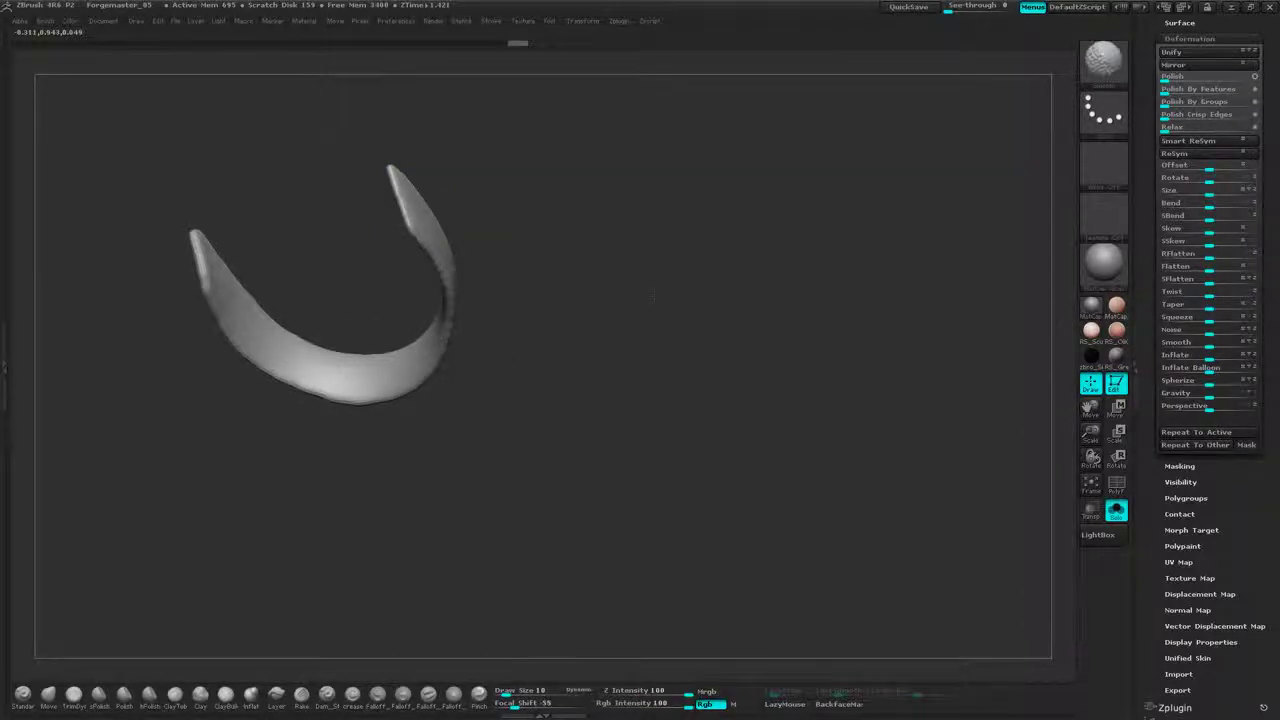
mouse_move(654, 299)
left_mouse_down("alt")
mouse_move(718, 280)
mouse_move(710, 340)
left_mouse_up("alt")
mouse_move(588, 294)
left_mouse_down("shift")
mouse_move(592, 318)
mouse_move(538, 411)
mouse_move(392, 368)
mouse_move(370, 322)
left_mouse_up("shift")
mouse_move(668, 290)
left_mouse_down()
mouse_move(650, 276)
mouse_move(438, 302)
mouse_move(430, 279)
mouse_move(637, 190)
left_mouse_up()
left_click_drag(531, 357, 641, 222, "alt")
- Subdivide the strap geometry once with Divide
right_click(735, 246)
left_click(823, 200)
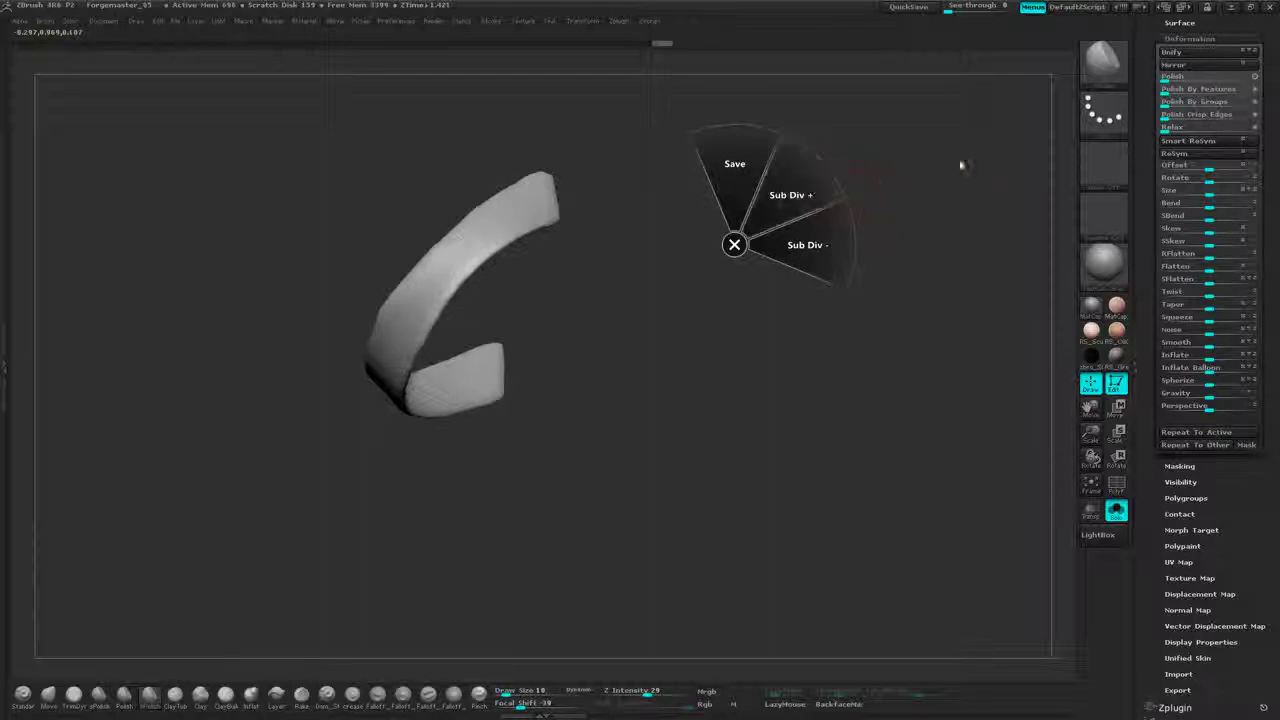
left_click(1201, 38)
left_click_drag(1256, 55, 1255, 320)
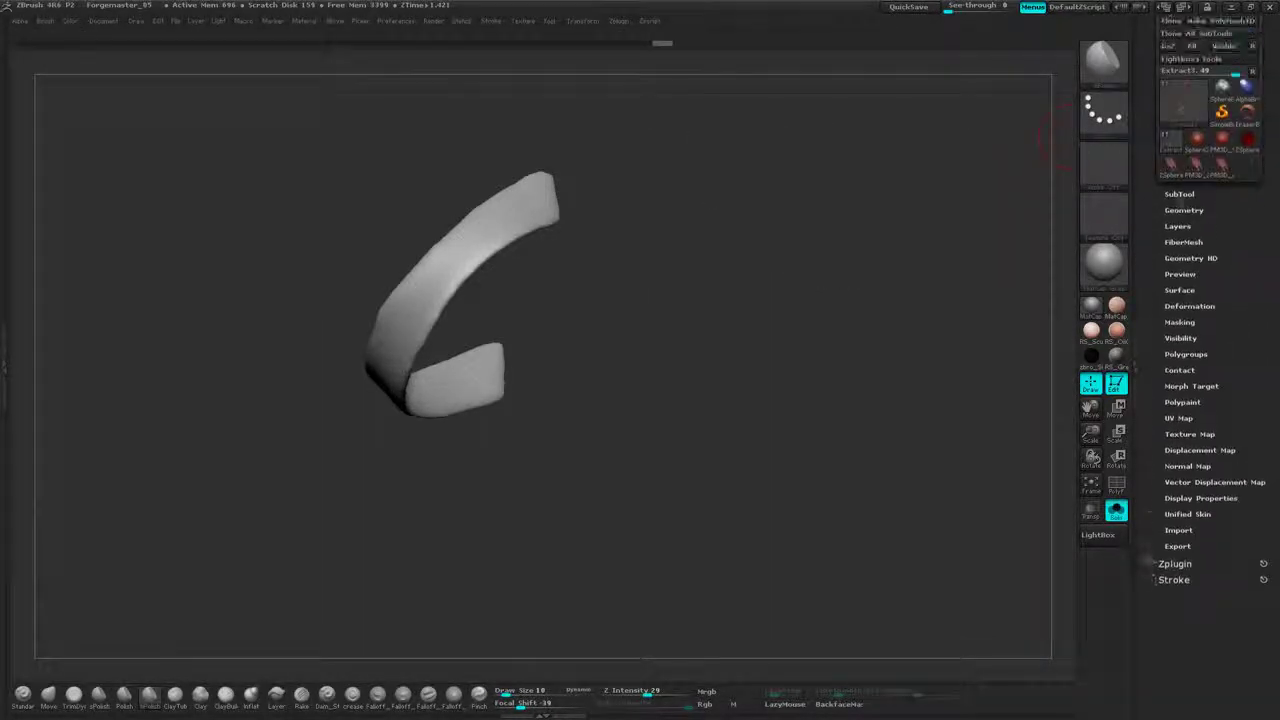
left_click(1204, 210)
left_click(1182, 310)
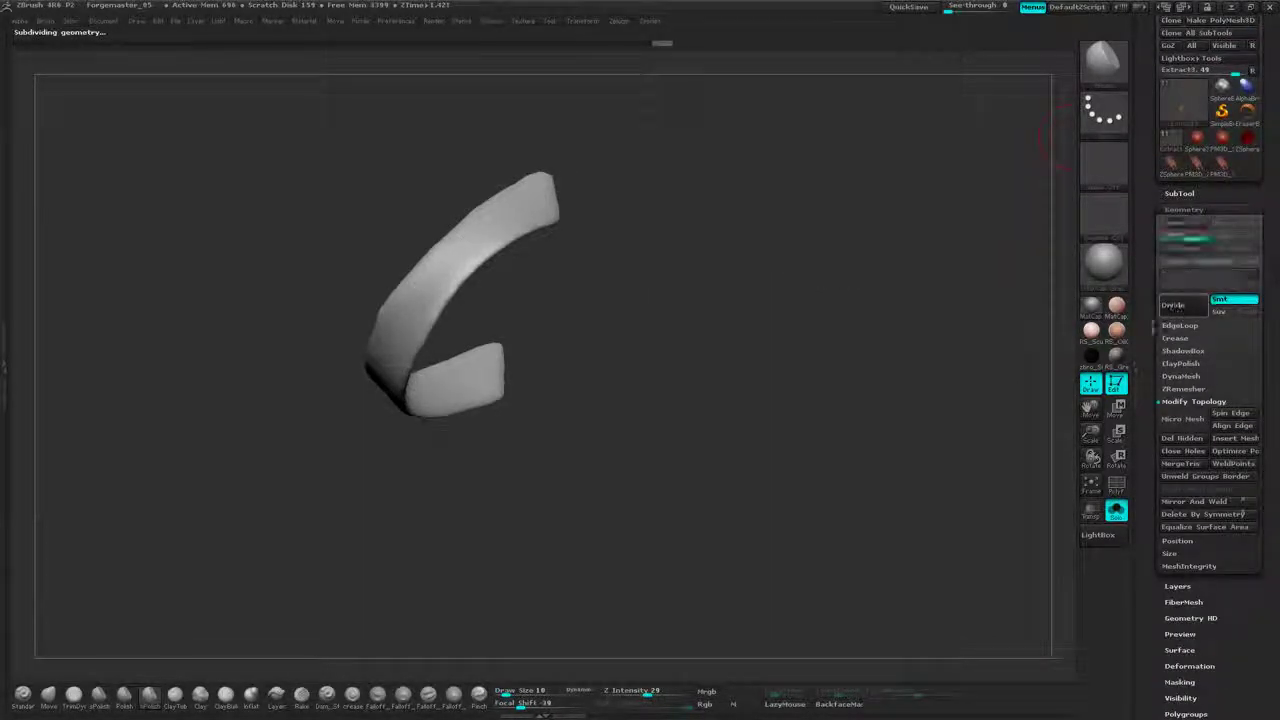
- Smooth the subdivided straps along their rims and around the bend on both sides
left_click_drag(803, 280, 697, 220)
key("shift")
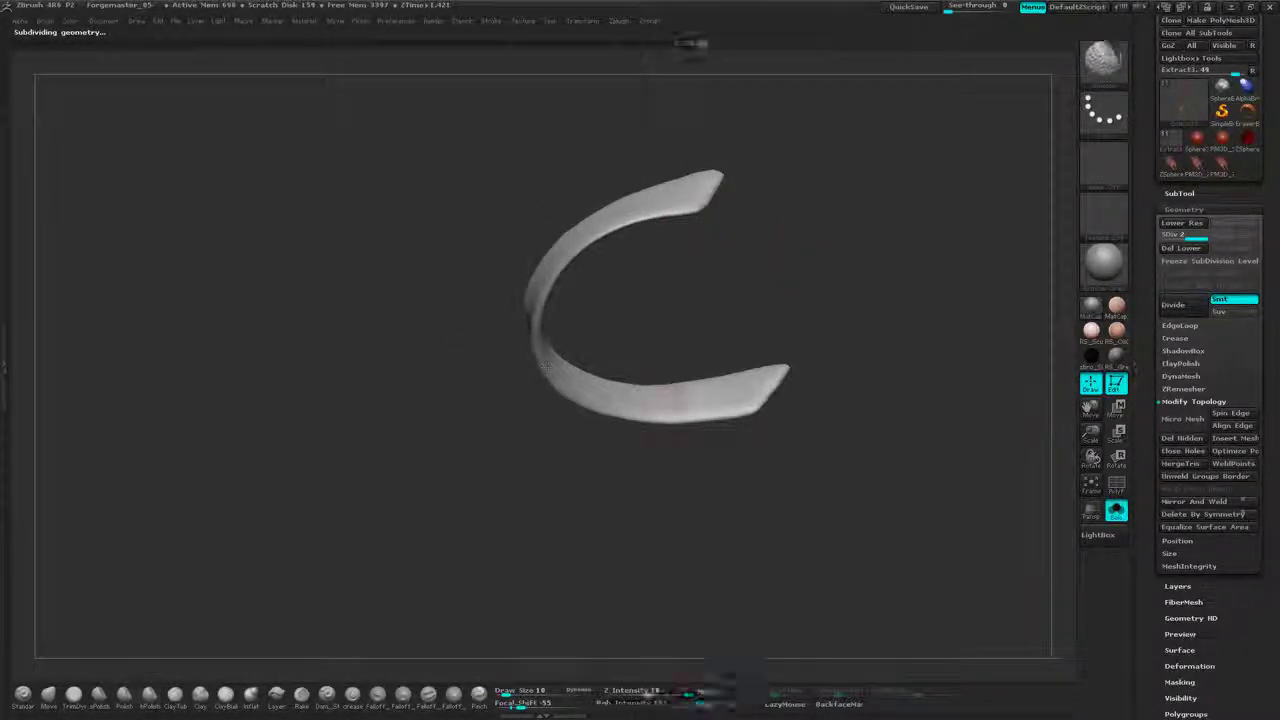
left_click_drag(755, 325, 769, 375)
key("shift")
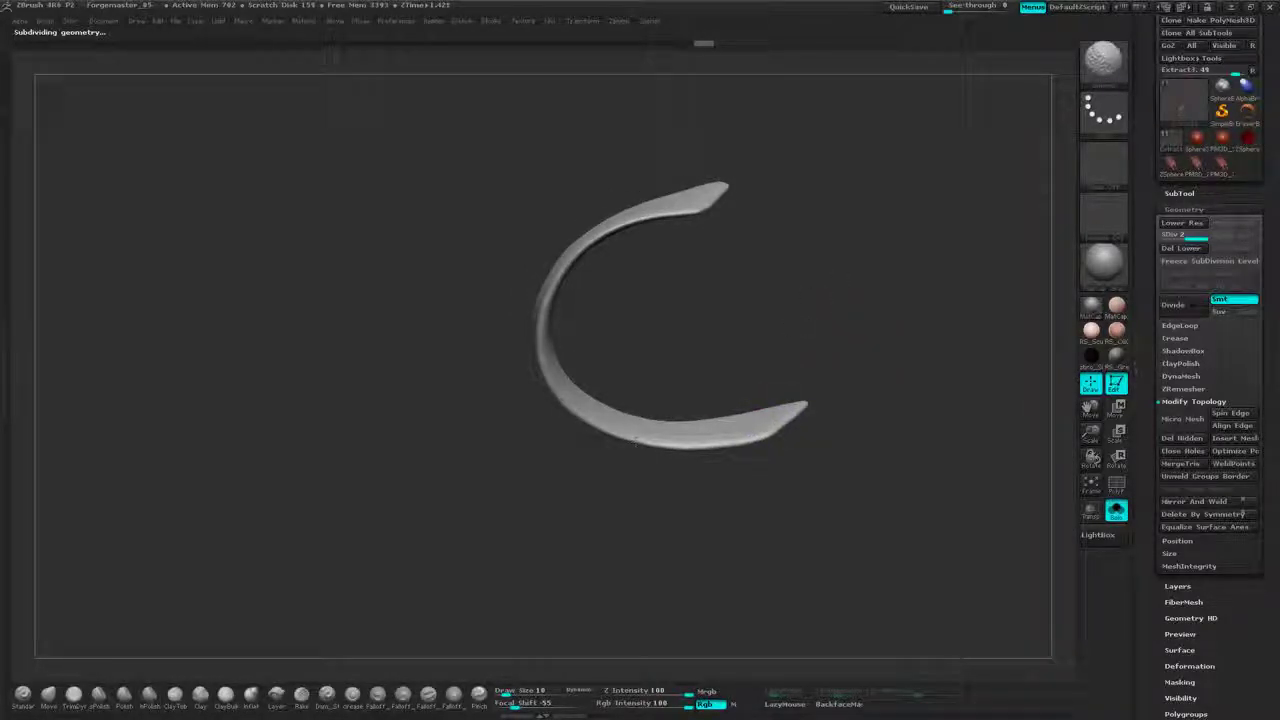
left_click_drag(525, 346, 797, 309)
left_click_drag(822, 246, 621, 247, "alt")
key("shift")
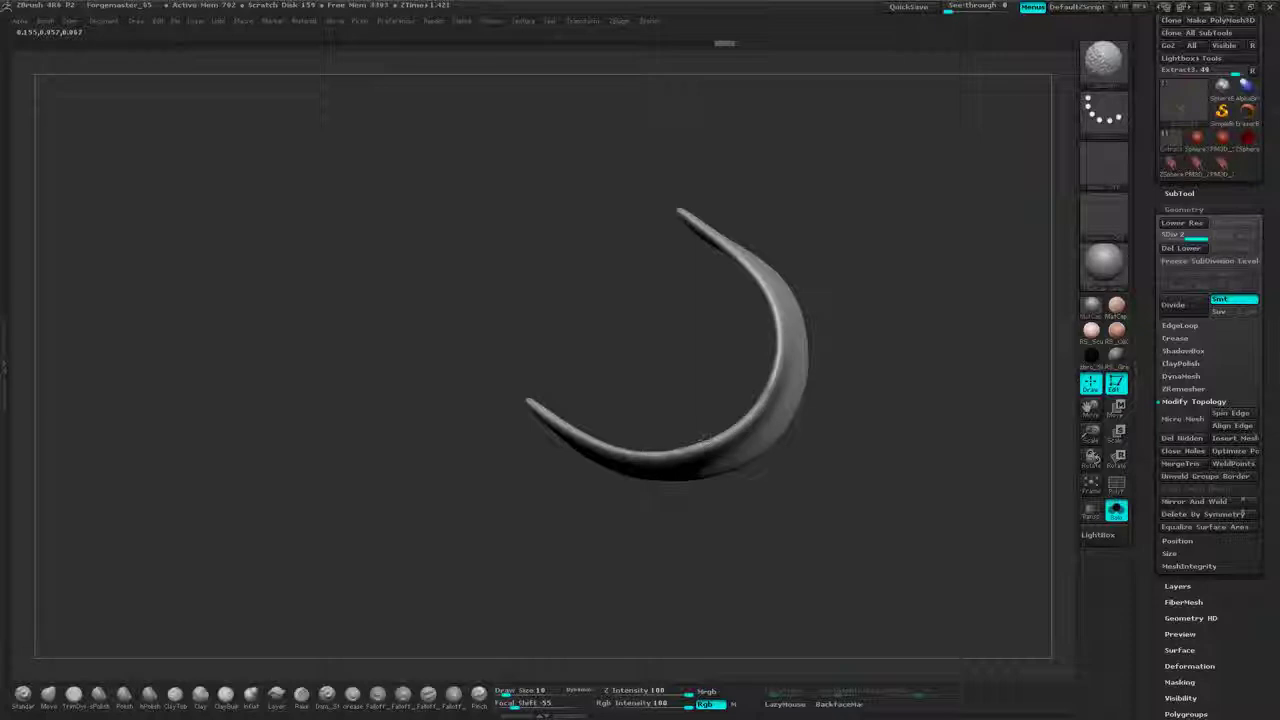
mouse_move(632, 359)
left_mouse_down()
mouse_move(660, 300)
mouse_move(785, 225)
mouse_move(877, 191)
left_mouse_up()
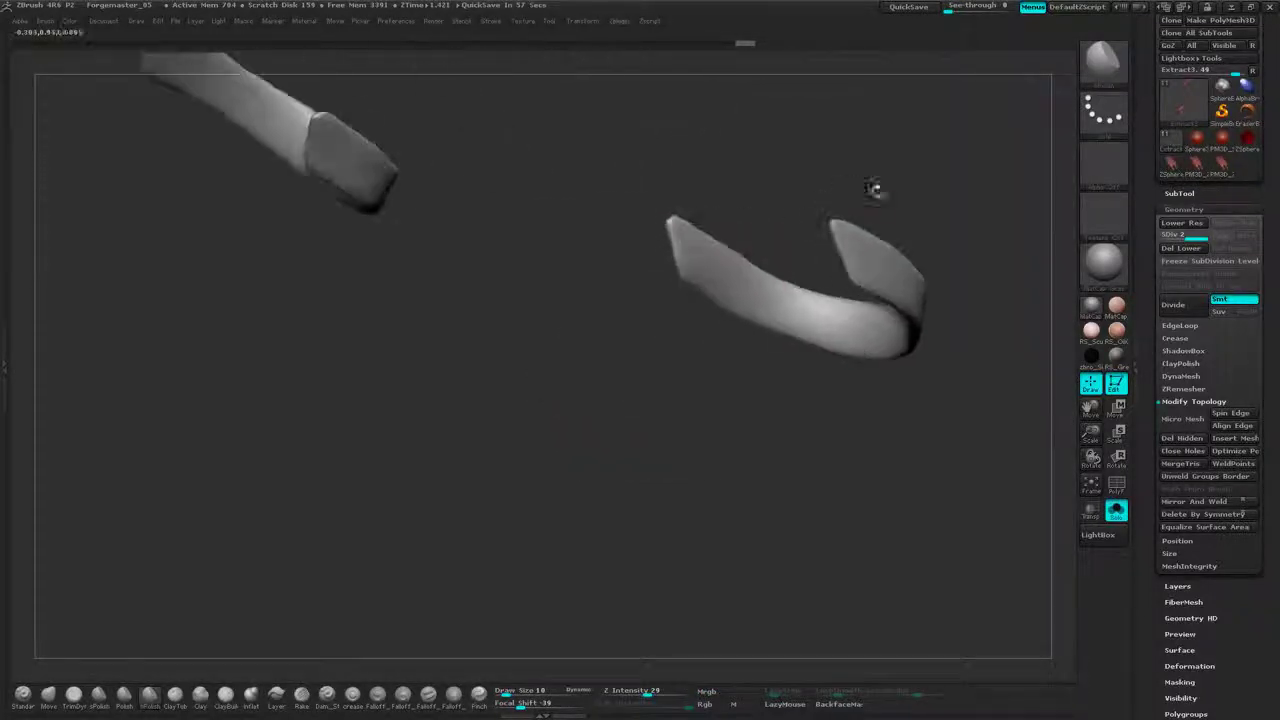
key("shift")
mouse_move(792, 228)
left_mouse_down()
mouse_move(926, 217)
mouse_move(780, 240)
mouse_move(863, 258)
mouse_move(820, 229)
mouse_move(883, 320)
left_mouse_up()
- Leave Solo mode and make the surrounding boots transparent, with the strap framed from the side
left_click(1118, 513)
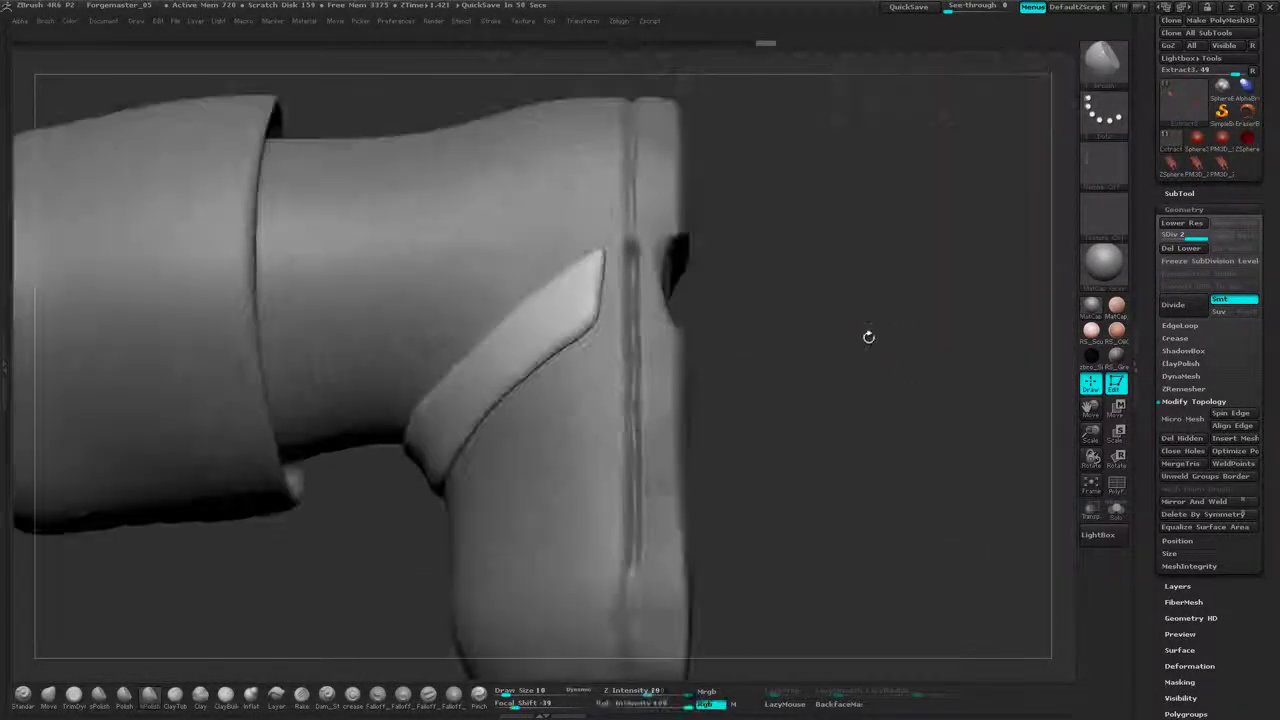
left_click_drag(848, 345, 1040, 240, "alt")
left_click_drag(1040, 185, 1000, 140)
left_click_drag(883, 280, 720, 255)
left_click_drag(720, 390, 630, 630, "alt")
left_click(1094, 514)
left_click_drag(860, 165, 941, 201, "alt")
- Choose the ClipCurve brush and clip the strap's front edge straight on the boot's outer side
key("ctrl+shift")
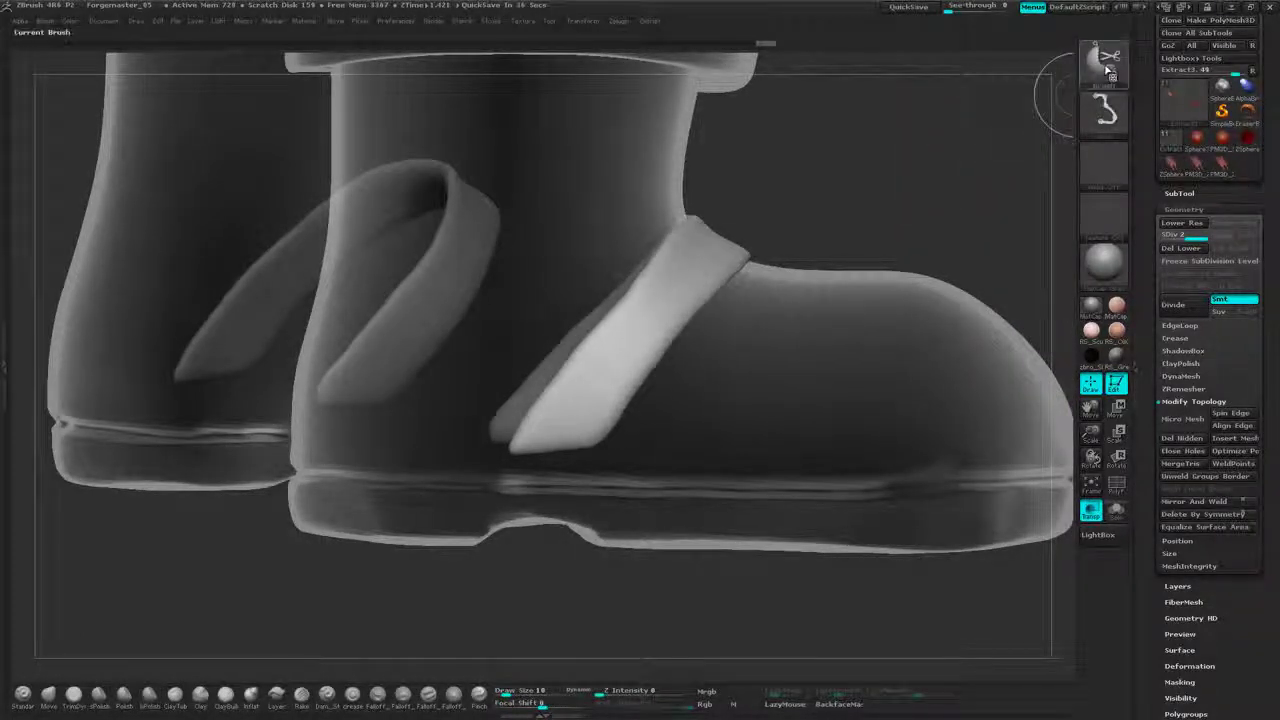
left_click(1107, 63)
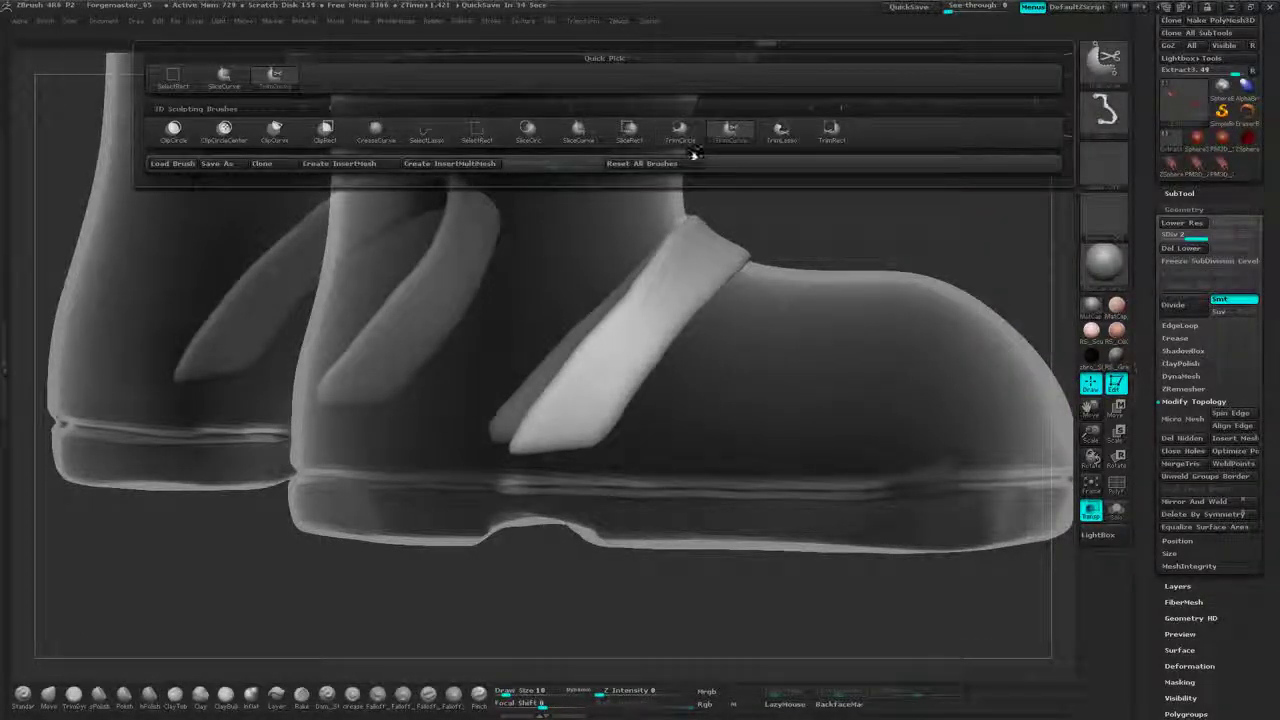
left_click(272, 133)
left_click(1103, 63)
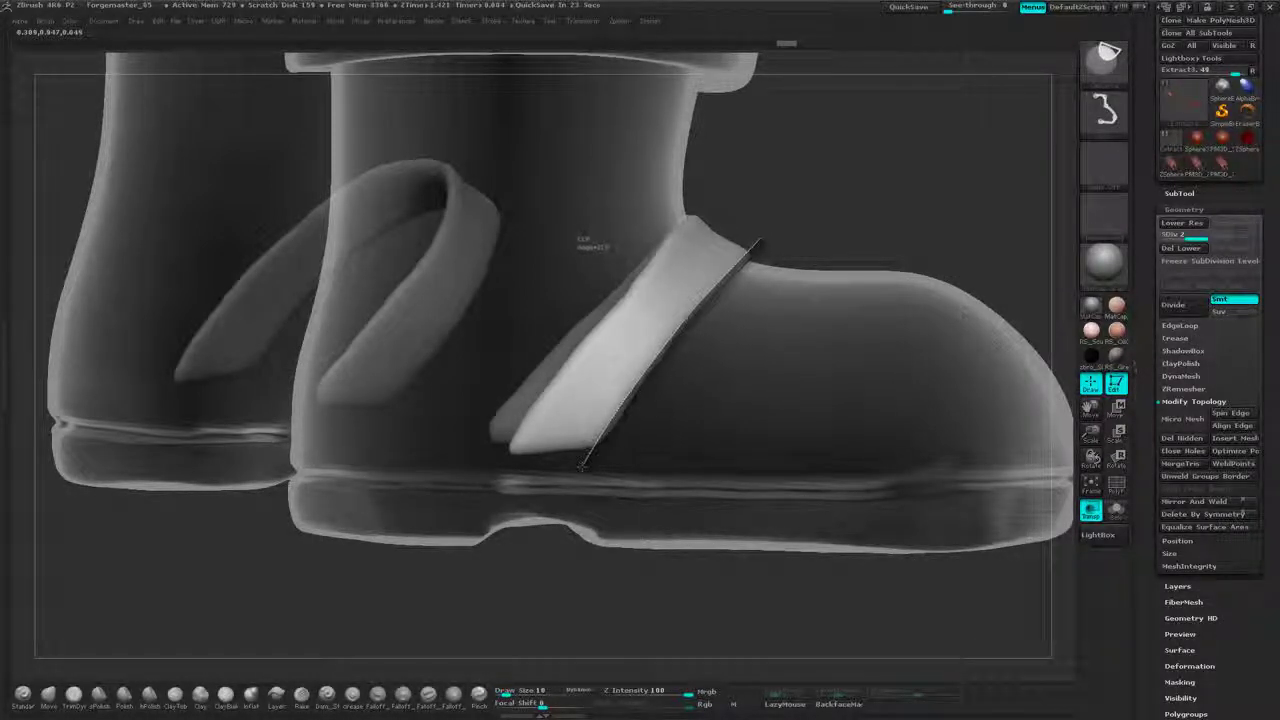
left_click_drag(576, 478, 576, 480, "ctrl+shift")
- Clip the strap's front edge along a line on the boot's inner side
mouse_move(918, 206)
left_mouse_down()
mouse_move(903, 177)
mouse_move(879, 256)
left_mouse_up()
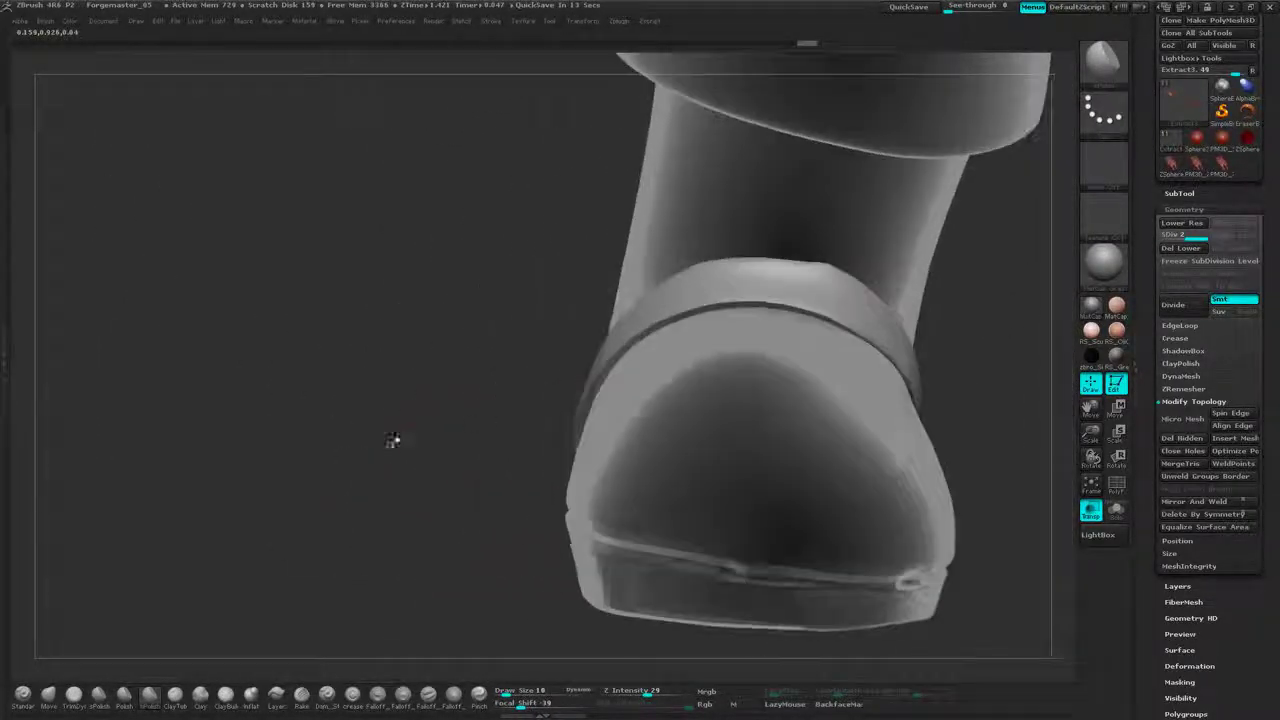
left_click_drag(968, 279, 740, 300)
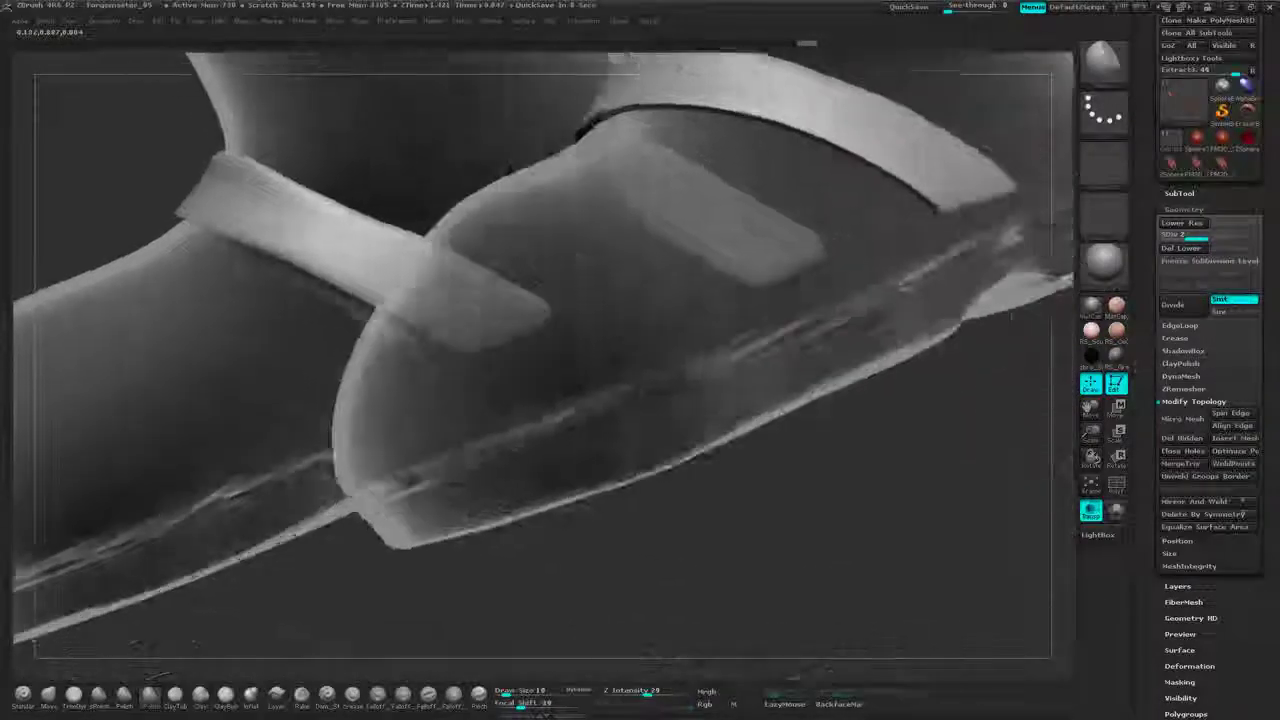
left_click_drag(740, 300, 705, 318)
left_click_drag(1030, 88, 832, 238)
left_click_drag(450, 393, 660, 393, "alt")
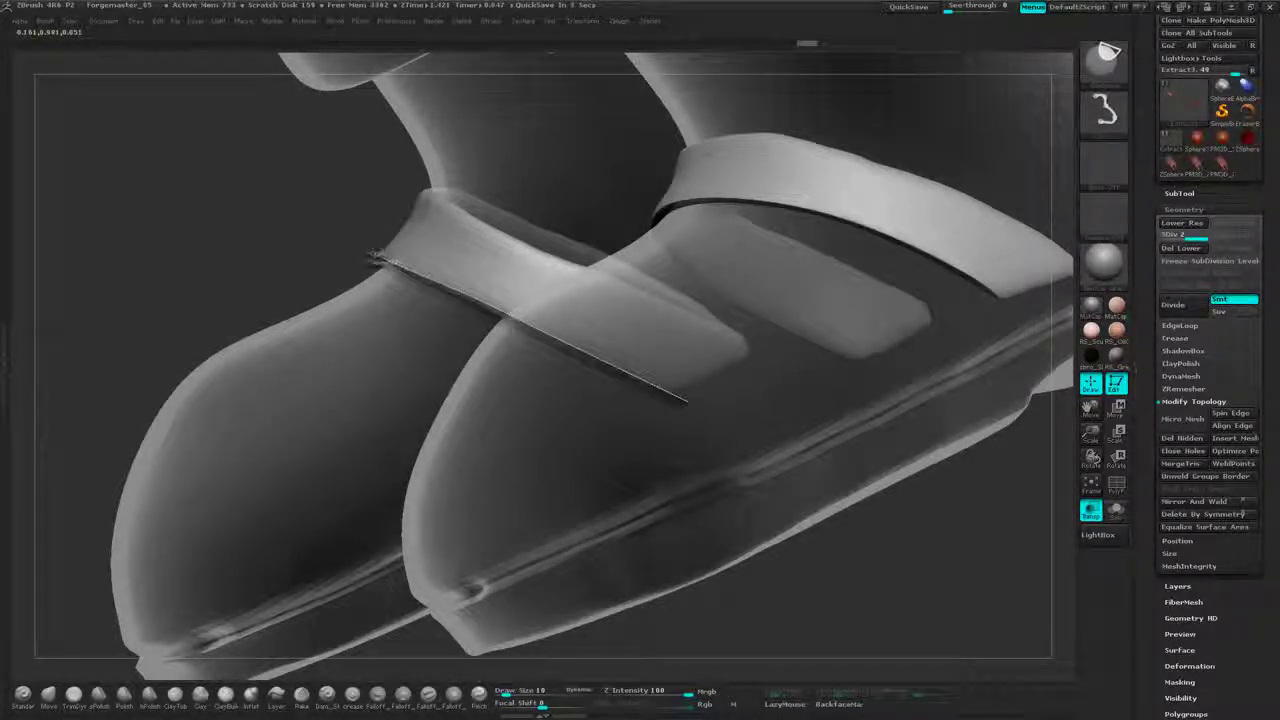
left_click_drag(325, 264, 300, 245)
- Try to clip the strap's rear edge on the boot's outer side with a straight line
left_click_drag(835, 175, 800, 190)
left_click_drag(1050, 262, 854, 254, "alt")
right_click_drag(595, 262, 1008, 204, "alt")
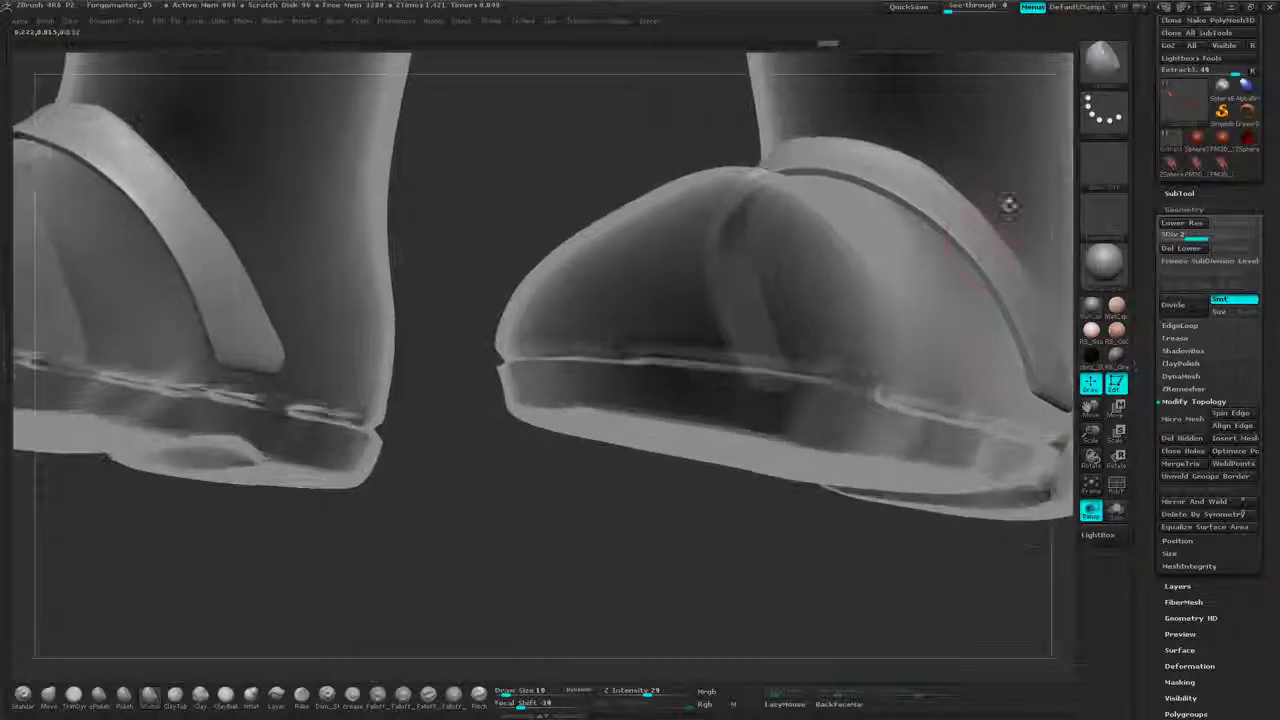
left_click_drag(1048, 184, 950, 269, "alt")
left_click(1103, 72)
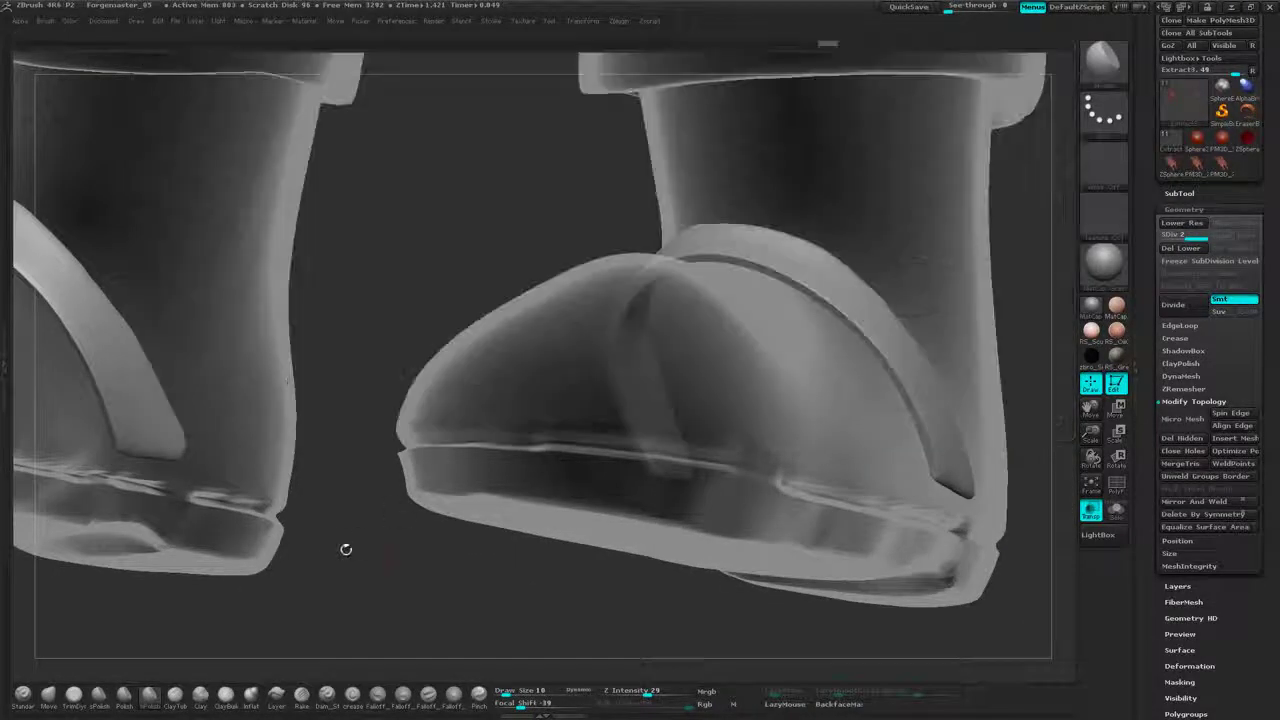
mouse_move(346, 549)
left_mouse_down()
mouse_move(392, 405)
mouse_move(443, 334)
mouse_move(689, 286)
mouse_move(518, 298)
mouse_move(829, 306)
mouse_move(868, 392)
mouse_move(922, 412)
left_mouse_up()
left_click_drag(300, 300, 963, 204)
key("ctrl")
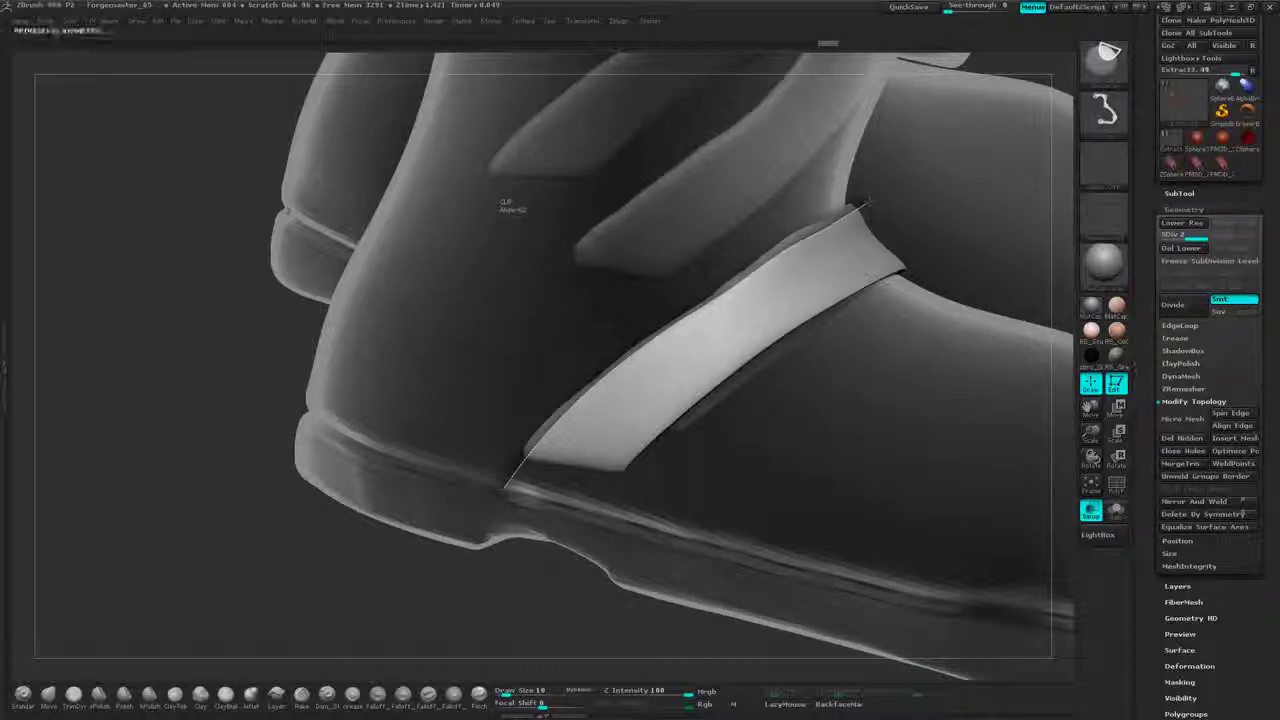
left_click_drag(866, 205, 868, 204, "ctrl+shift")
key("ctrl+z")
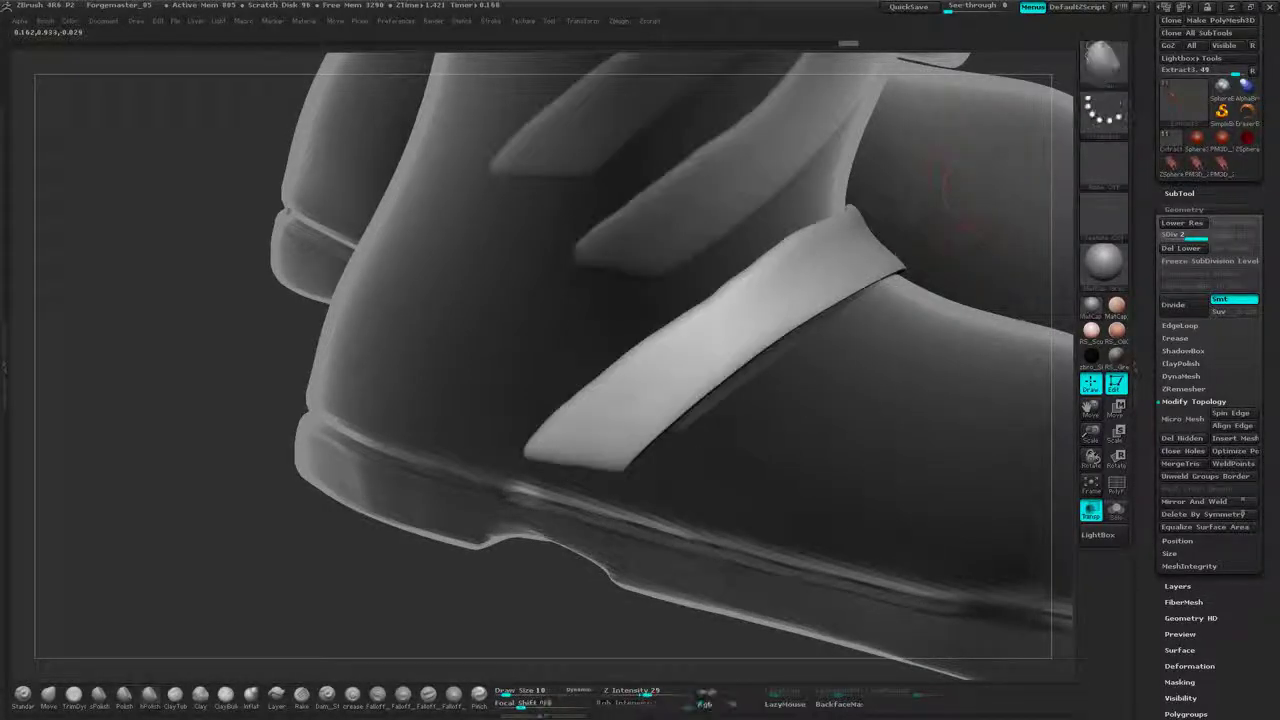
- Clip the strap's rear edge on the outer side along a curve from its lower end to the instep
mouse_move(967, 201)
left_mouse_down()
mouse_move(960, 168)
mouse_move(924, 208)
mouse_move(880, 200)
left_mouse_up()
left_click(583, 25)
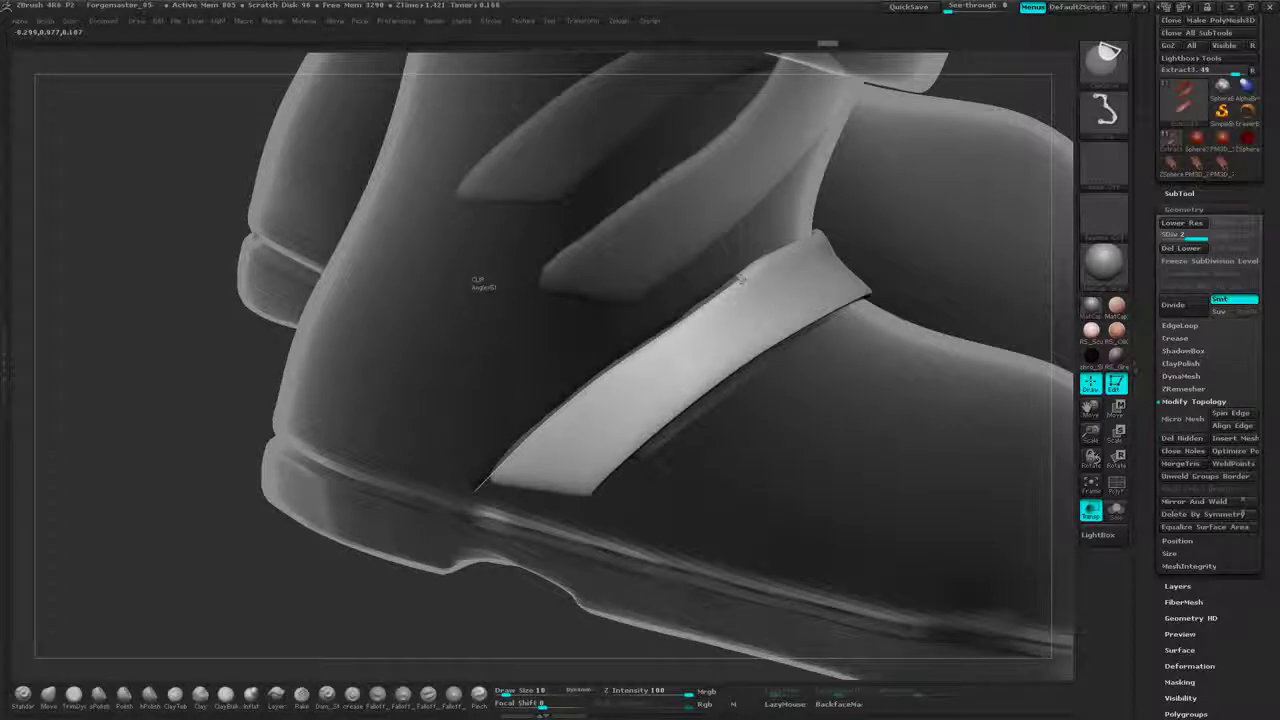
left_click_drag(741, 278, 791, 244, "ctrl+shift")
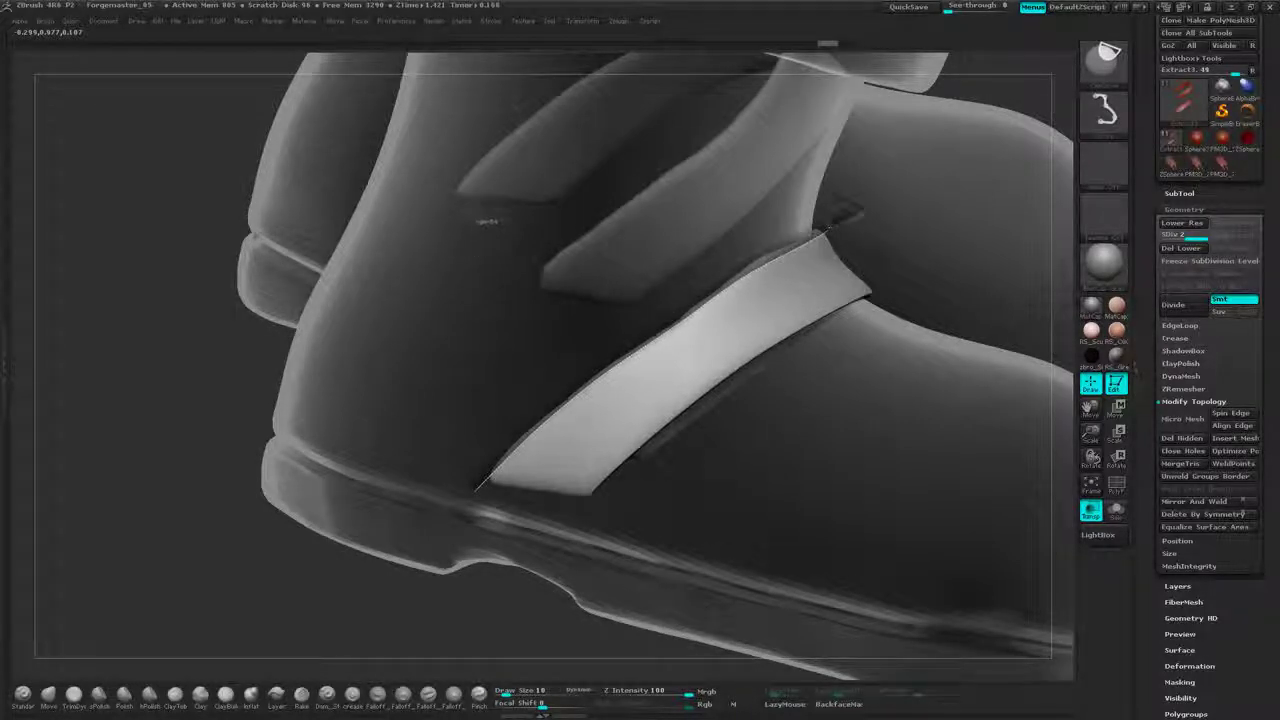
left_click_drag(887, 184, 920, 184, "ctrl+shift")
- Clip the strap's rear edge on the boot's inner side and inspect the straps on both boots
left_click_drag(1018, 97, 890, 237)
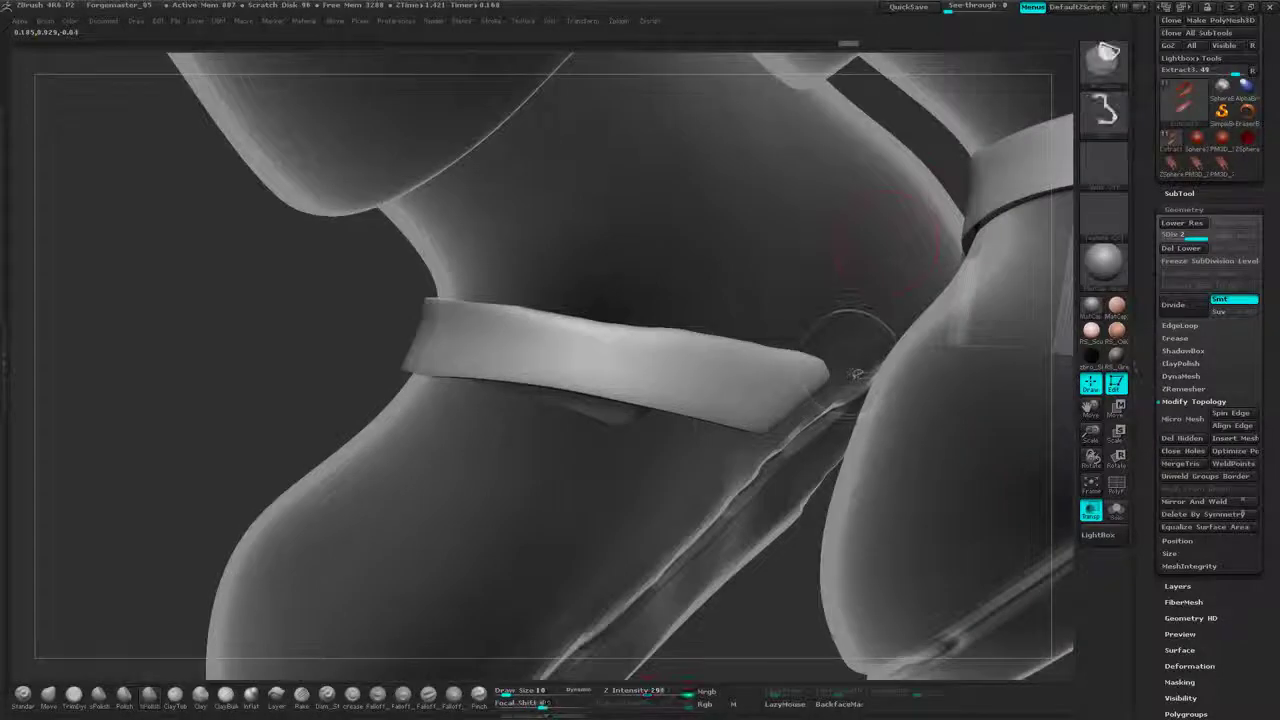
mouse_move(861, 374)
left_mouse_down("ctrl")
mouse_move(853, 367)
mouse_move(866, 370)
left_mouse_up("ctrl")
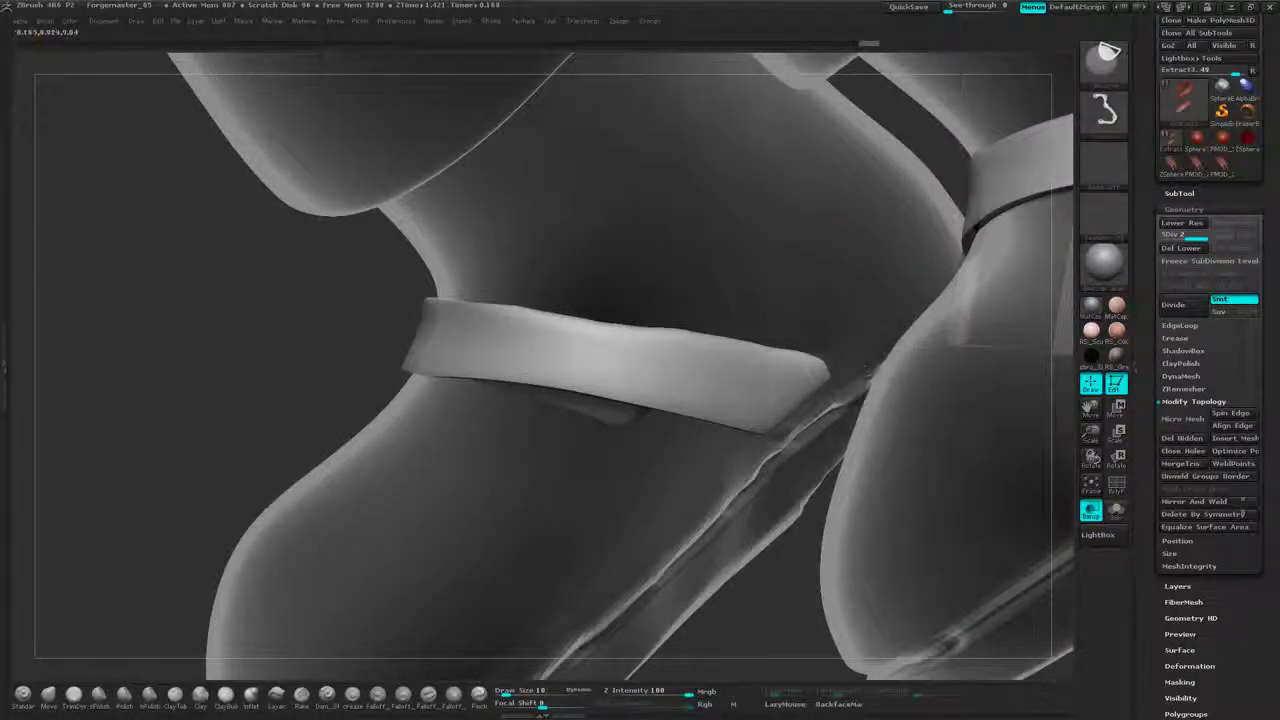
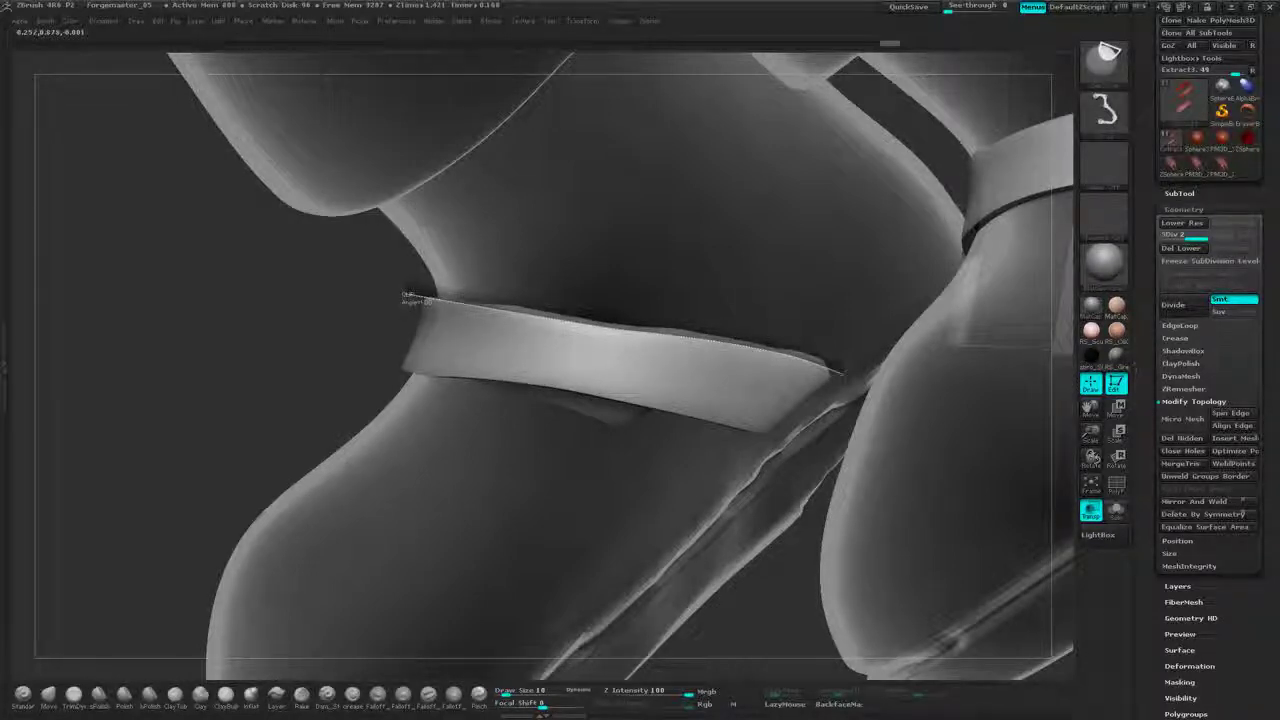
left_click_drag(860, 385, 861, 386, "ctrl+shift")
mouse_move(920, 130)
left_mouse_down()
mouse_move(1065, 138)
mouse_move(932, 184)
mouse_move(900, 250)
mouse_move(930, 340)
mouse_move(851, 376)
mouse_move(904, 238)
left_mouse_up()
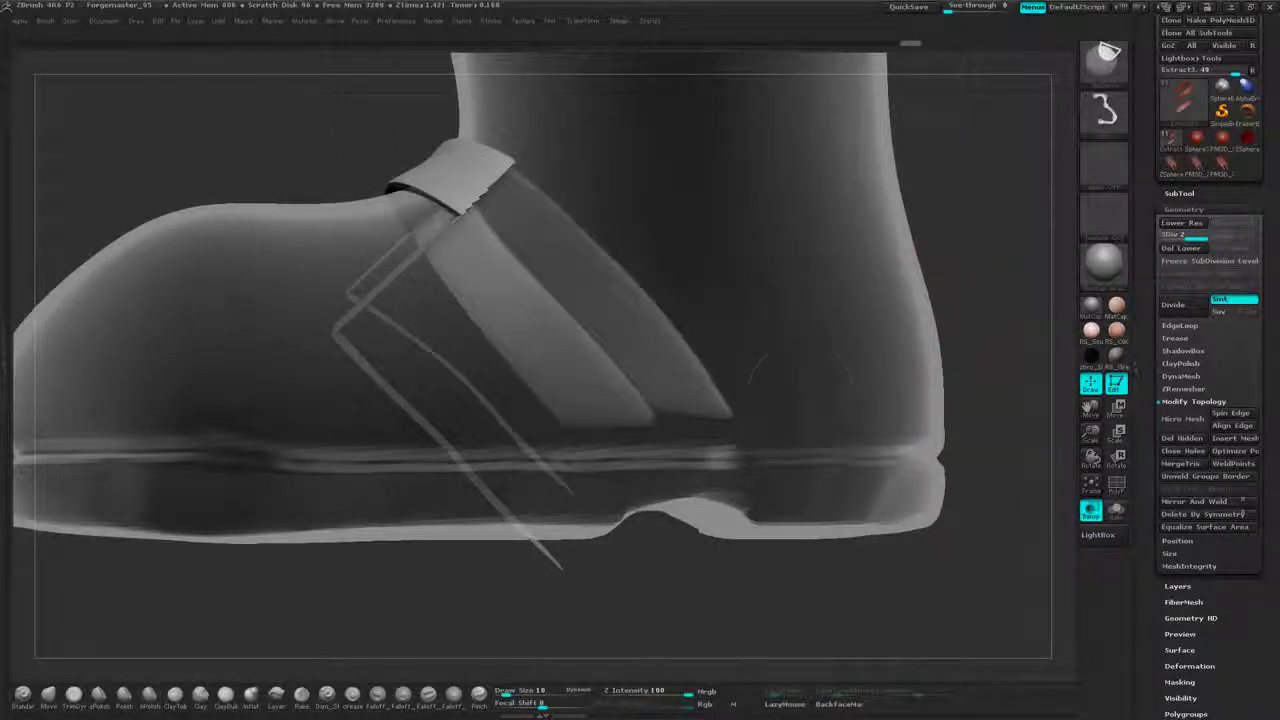
left_click_drag(800, 393, 590, 410, "ctrl+shift")
mouse_move(819, 352)
left_mouse_down()
mouse_move(912, 250)
mouse_move(809, 269)
mouse_move(922, 248)
mouse_move(914, 229)
mouse_move(932, 256)
left_mouse_up()
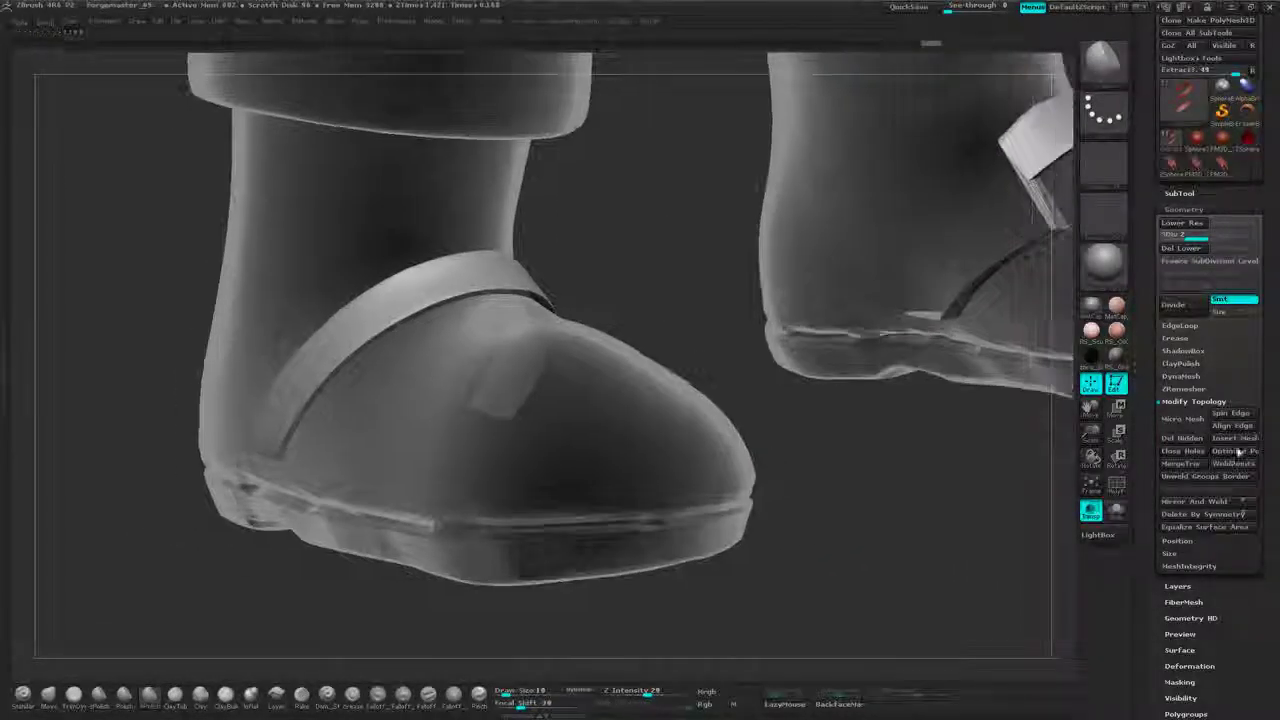
- Delete the straps' lower subdivision level and mirror and weld the clean strap onto the other boot
scroll(1230, 460, "down", 1)
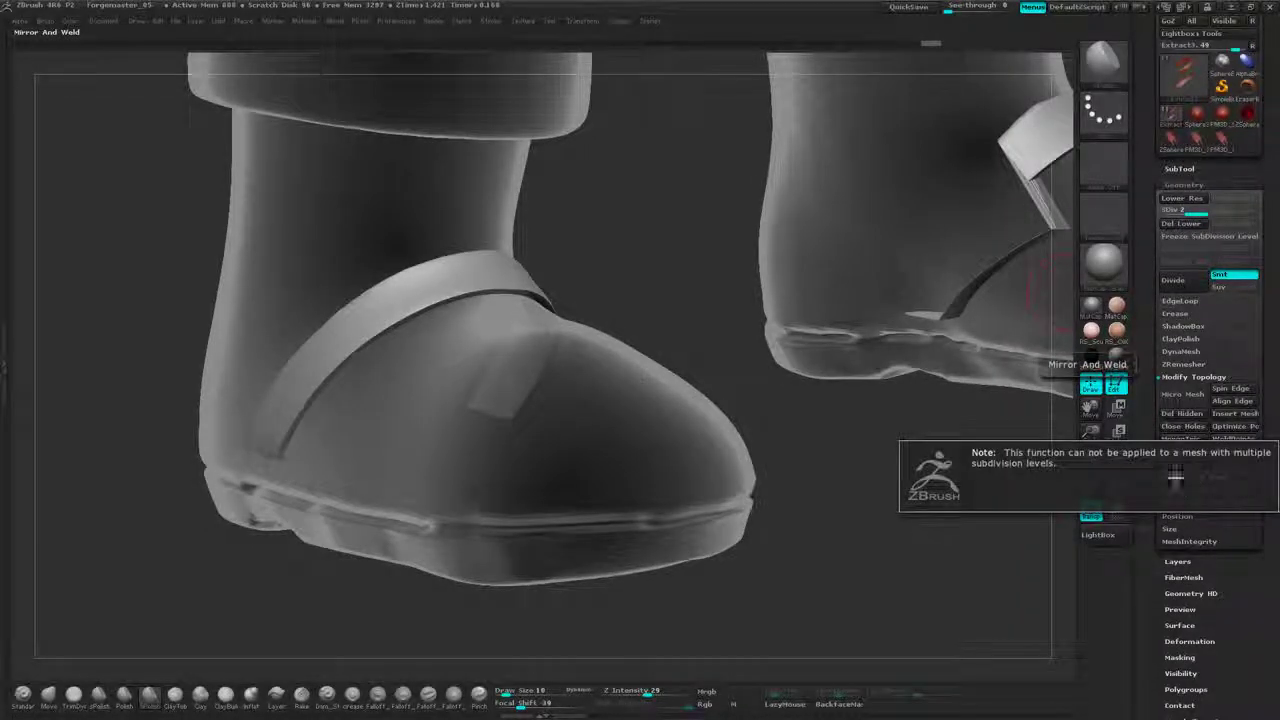
left_click(1195, 477)
left_click_drag(1273, 185, 1273, 209)
left_click(1187, 249)
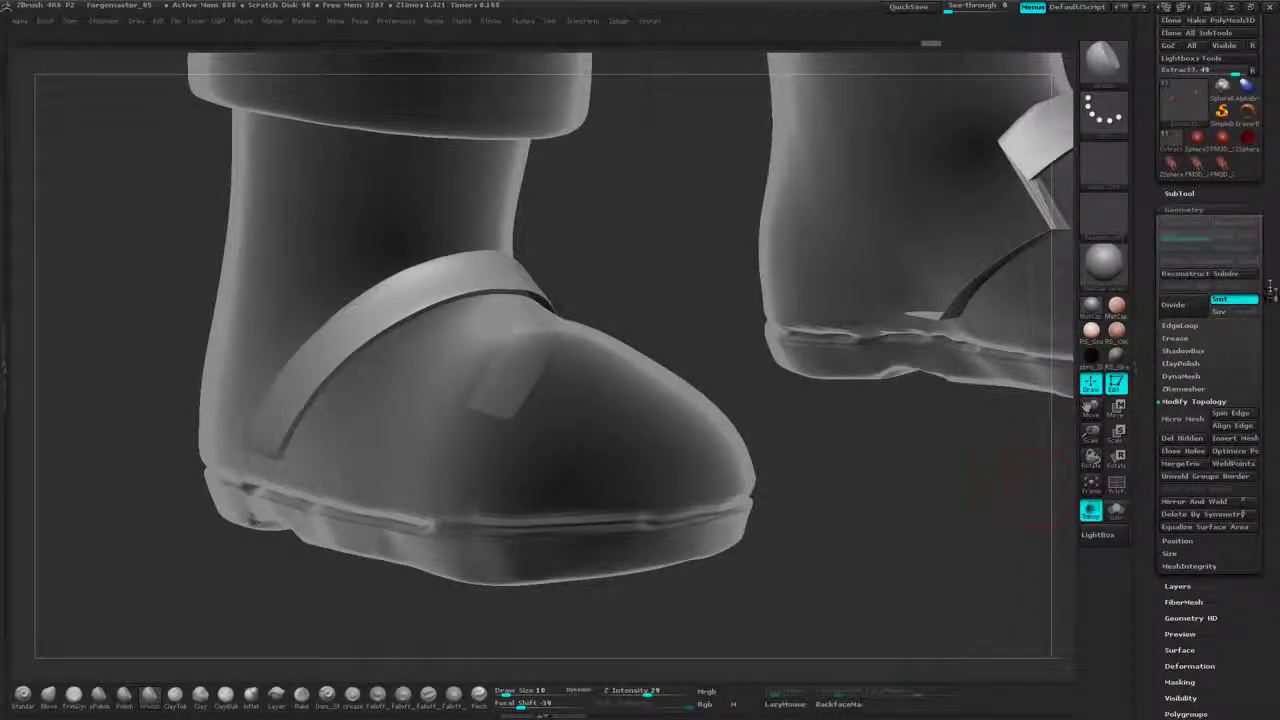
left_click_drag(1272, 287, 1272, 248)
left_click(1200, 462)
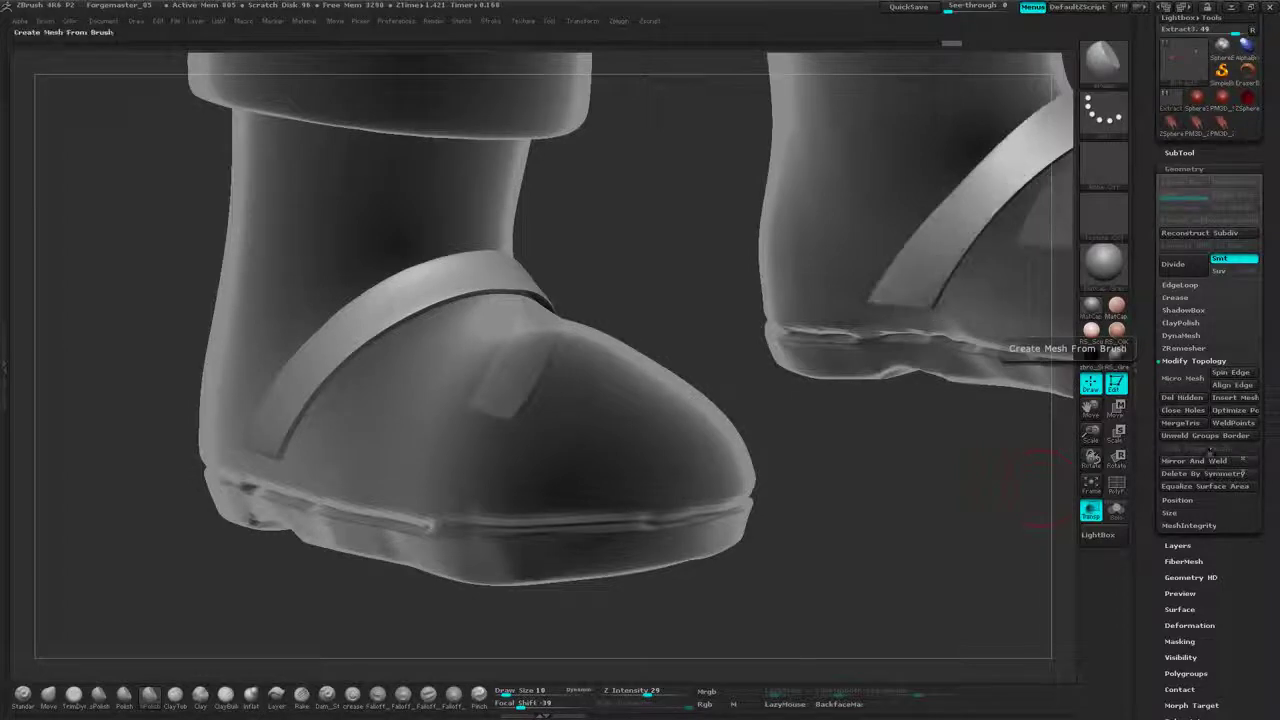
- Reconstruct the straps' lower subdivision level and check the straps on both boots
scroll(1238, 250, "up", 1)
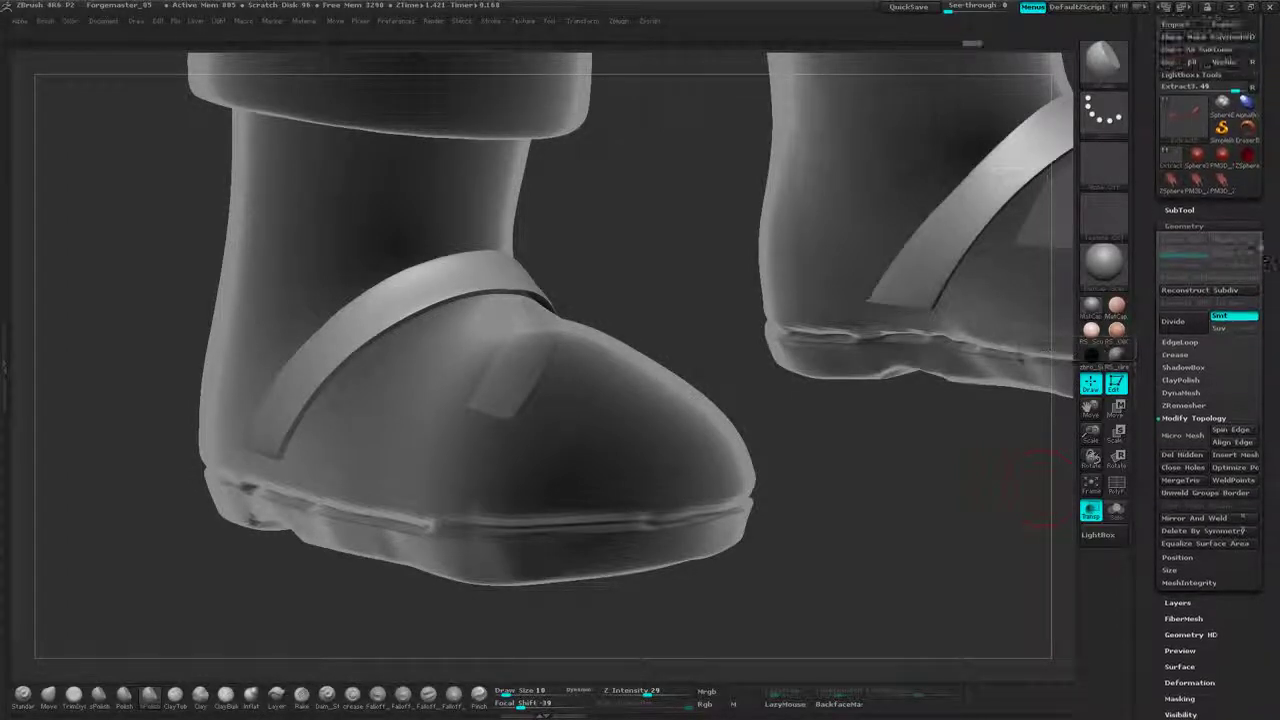
left_click(1205, 290)
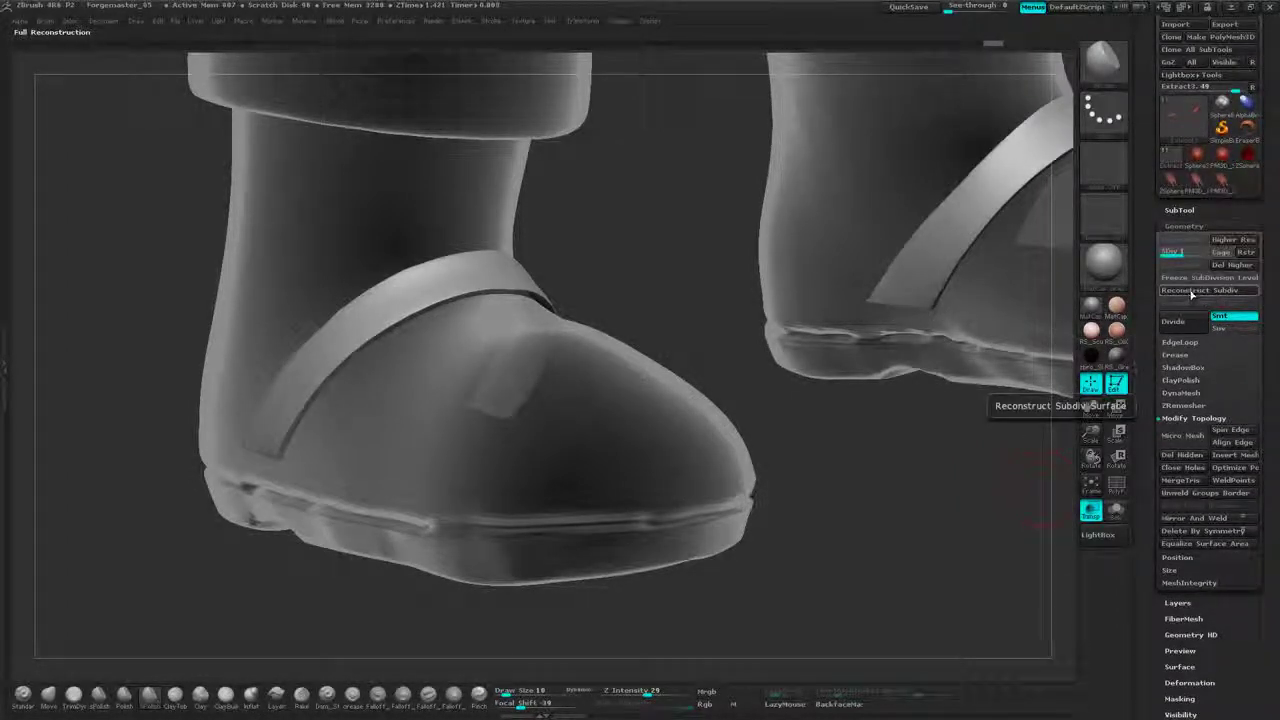
left_click_drag(847, 479, 738, 545, "alt")
left_click_drag(952, 180, 952, 300)
left_click_drag(815, 365, 866, 372, "alt")
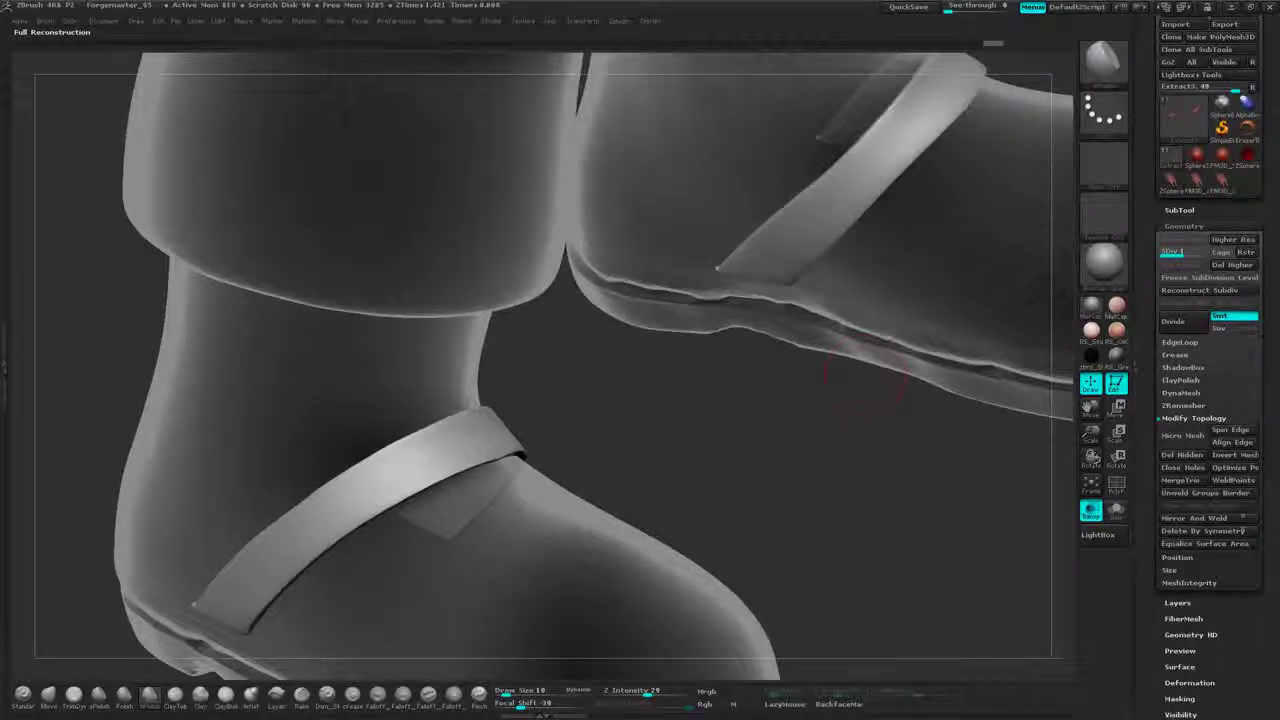
- Raise the straps to subdivision level 2 and smooth the first corner of the outer lower strap end with a draw size of 3
left_click(1209, 291)
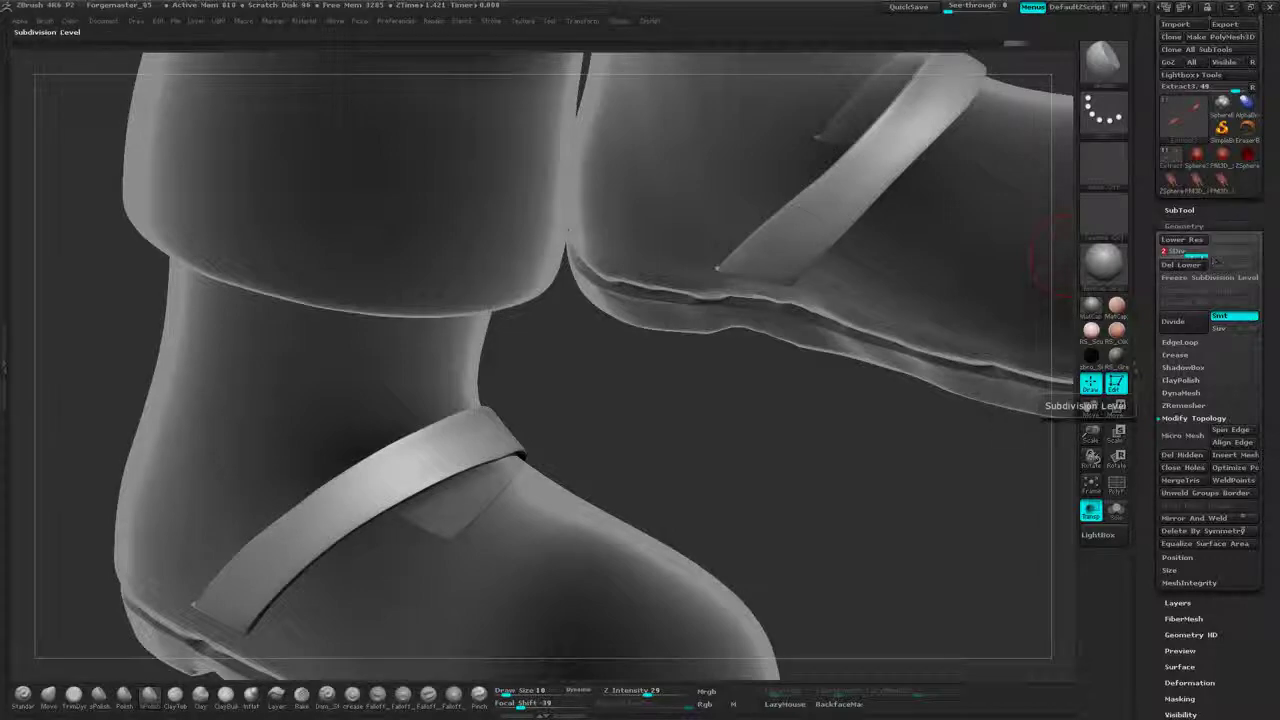
left_click_drag(769, 471, 854, 369)
mouse_move(818, 488)
left_mouse_down("alt")
mouse_move(903, 281)
mouse_move(878, 410)
mouse_move(803, 471)
left_mouse_up("alt")
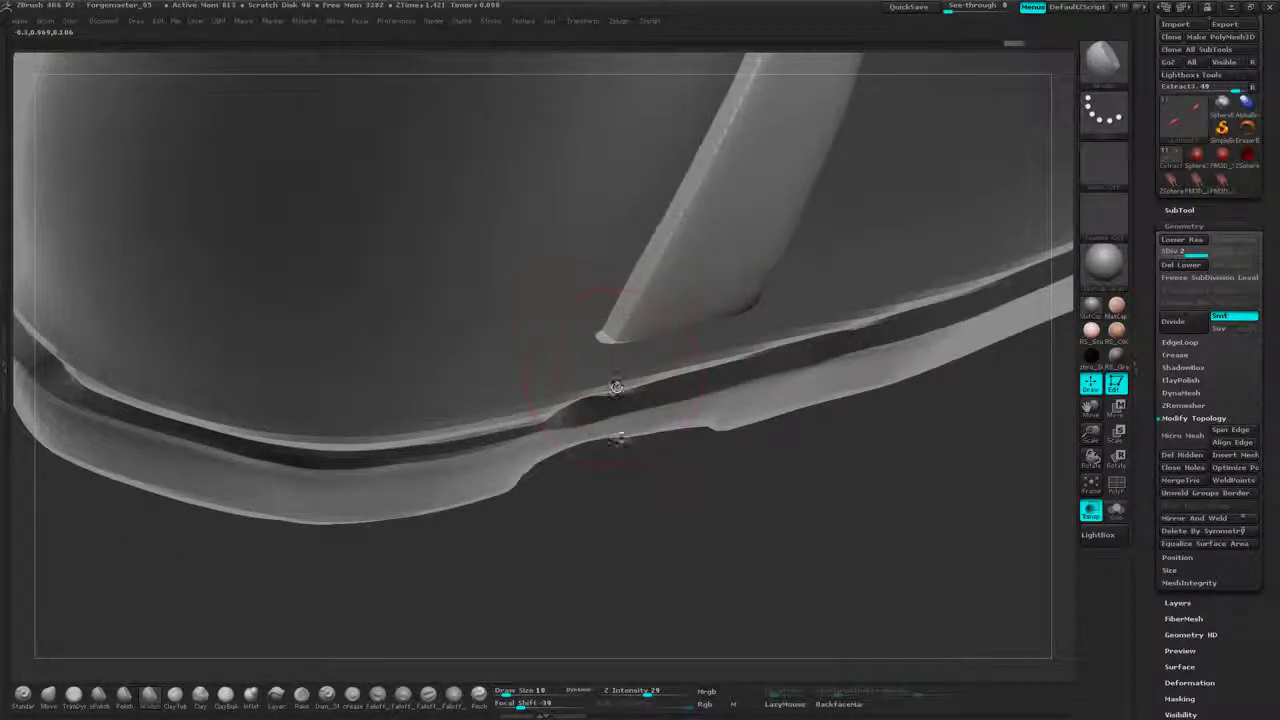
left_click_drag(620, 428, 588, 558, "alt")
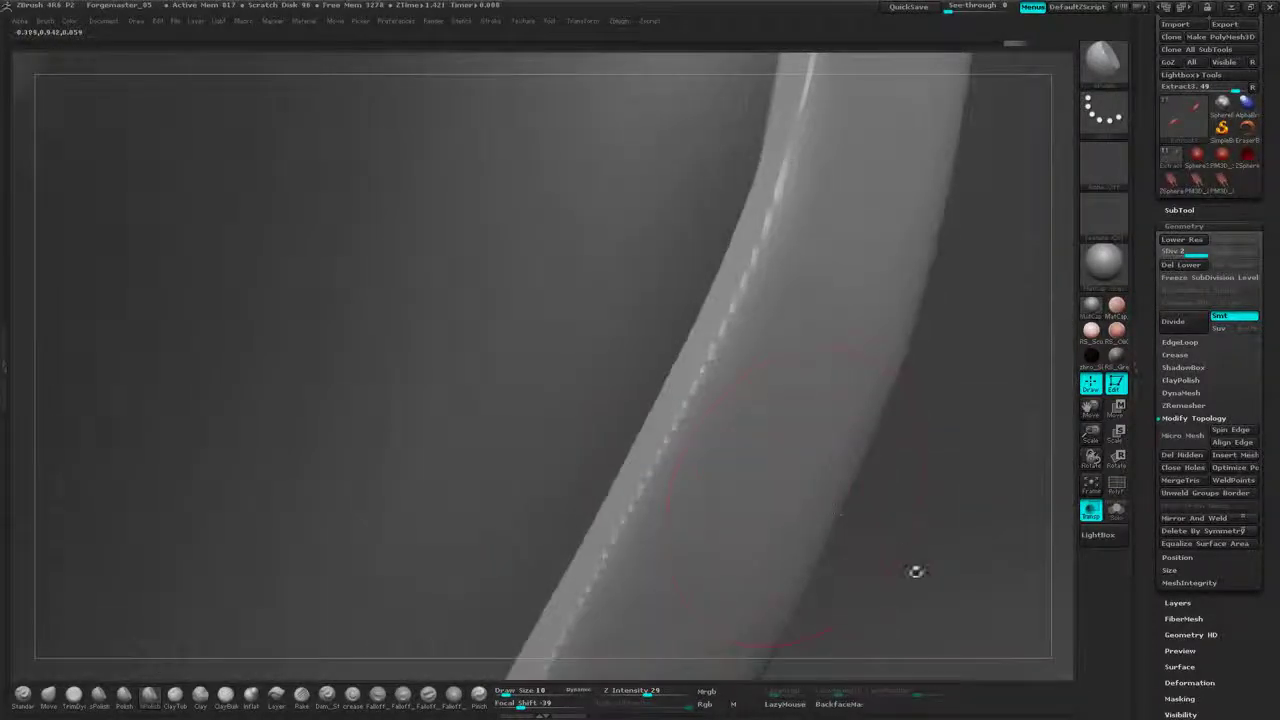
left_click_drag(916, 571, 968, 189)
key("space")
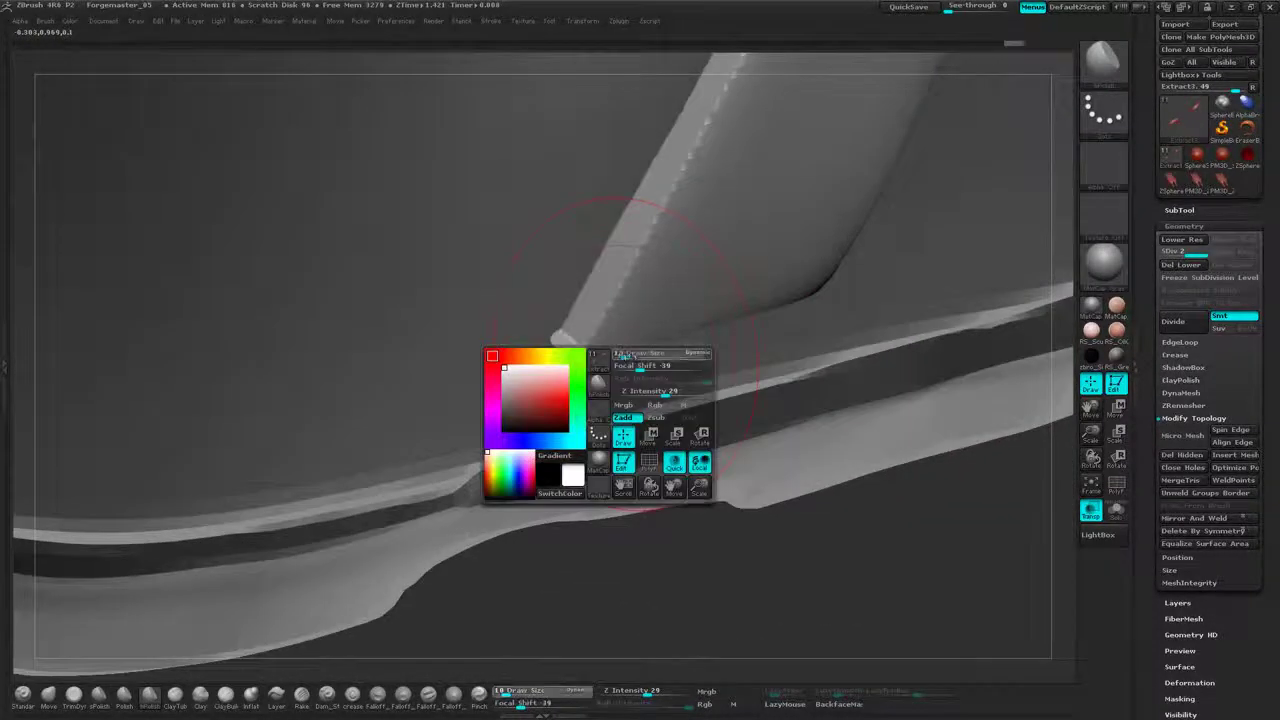
left_click_drag(621, 354, 613, 354)
right_click_drag(518, 378, 860, 302, "shift")
key("shift")
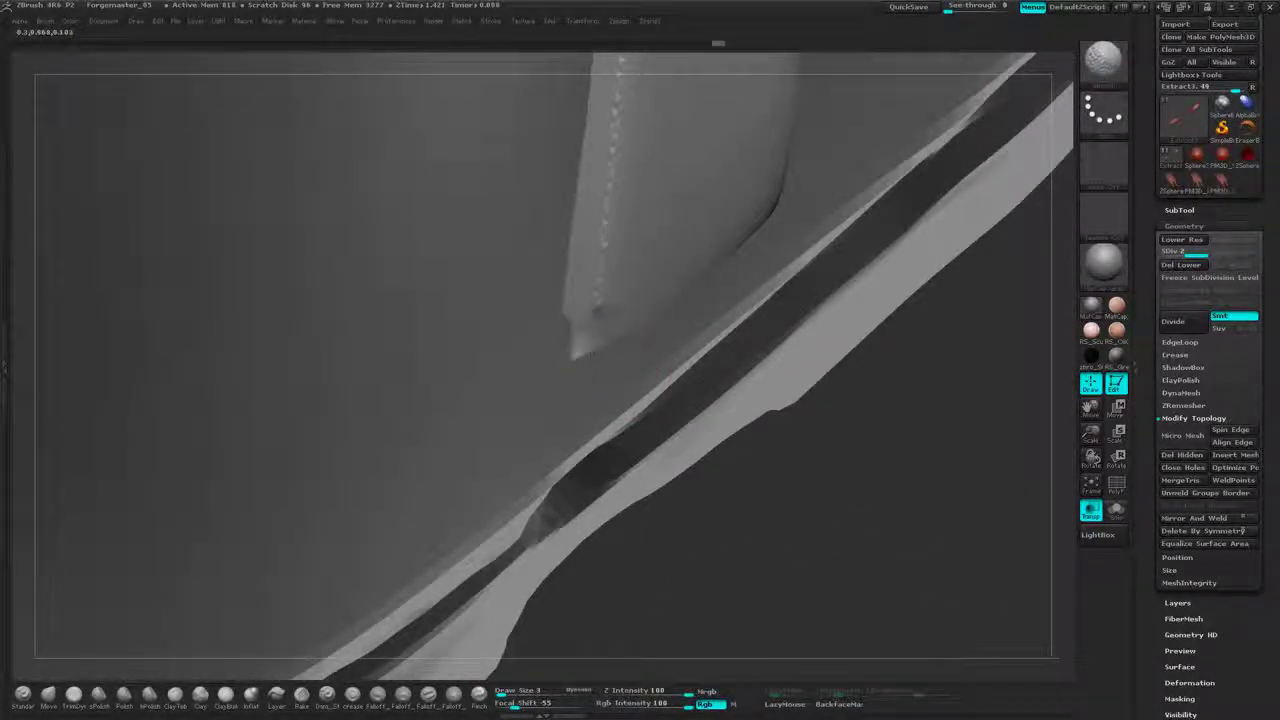
- Smooth the remaining sharp corners and tip of the strap's lower end on the boot's outer side
right_click_drag(611, 342, 865, 250)
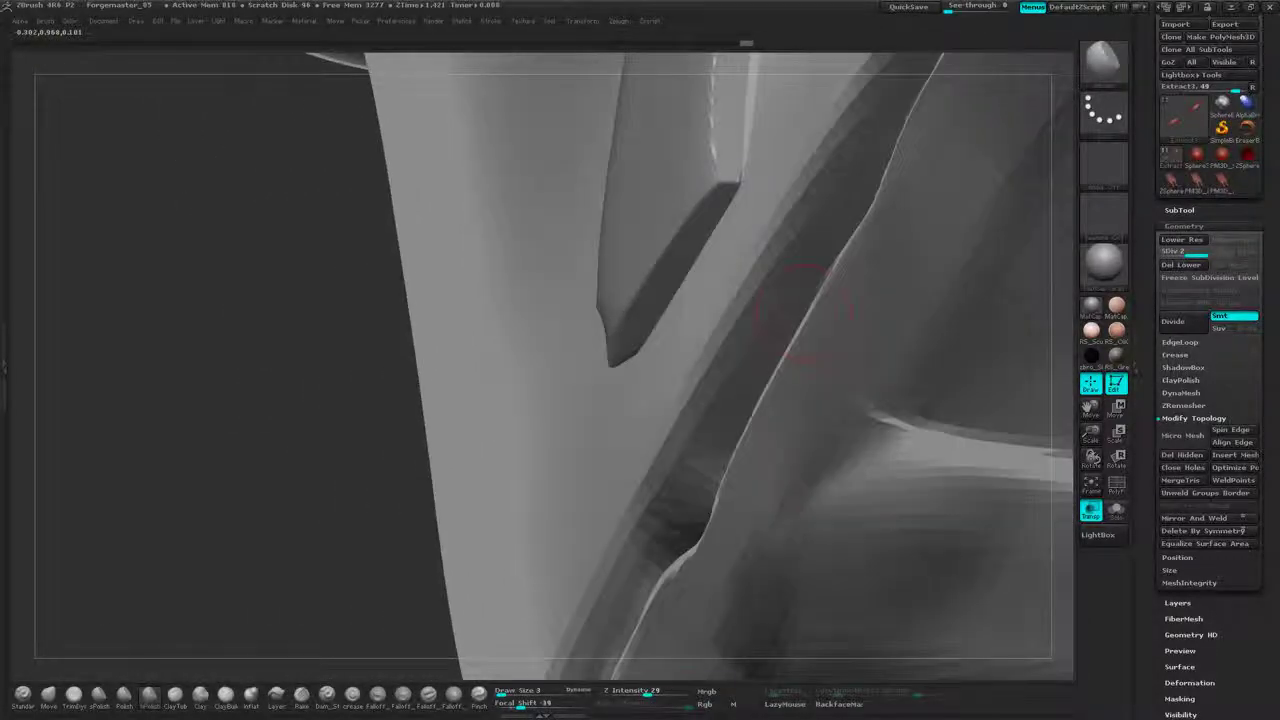
left_click_drag(712, 195, 724, 186, "shift")
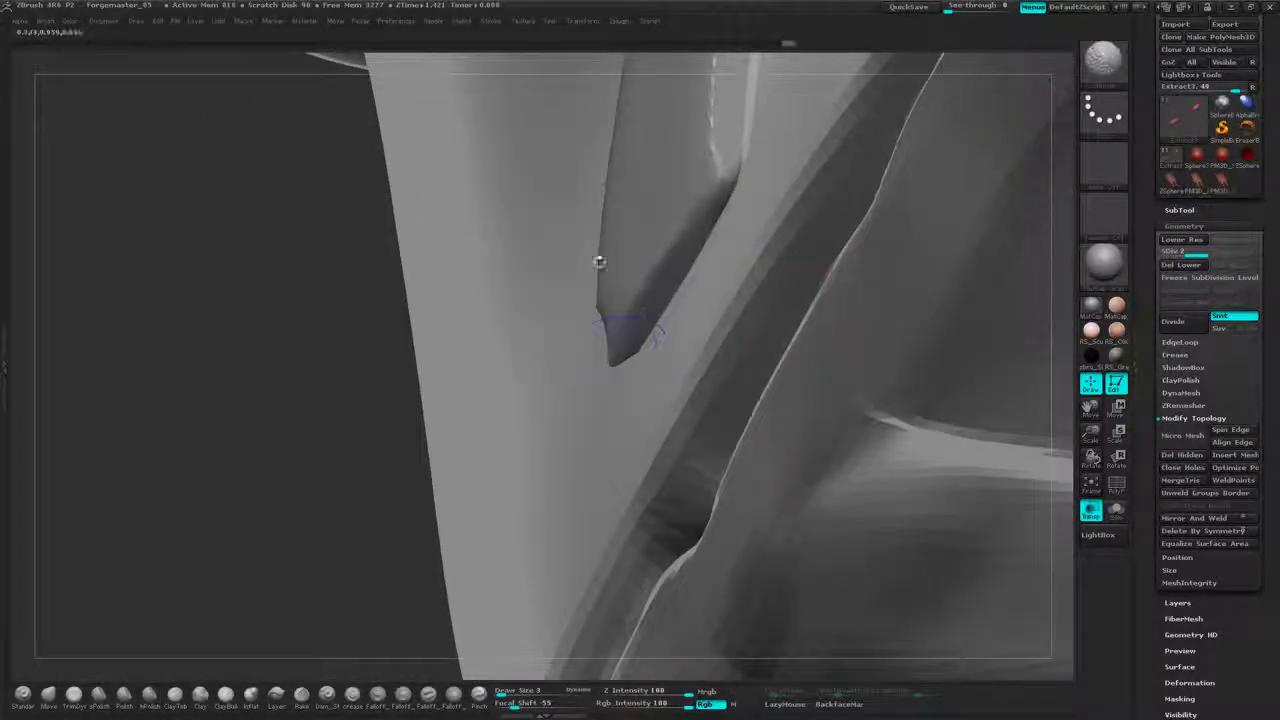
right_click_drag(599, 262, 450, 310)
left_click_drag(588, 285, 575, 315, "shift")
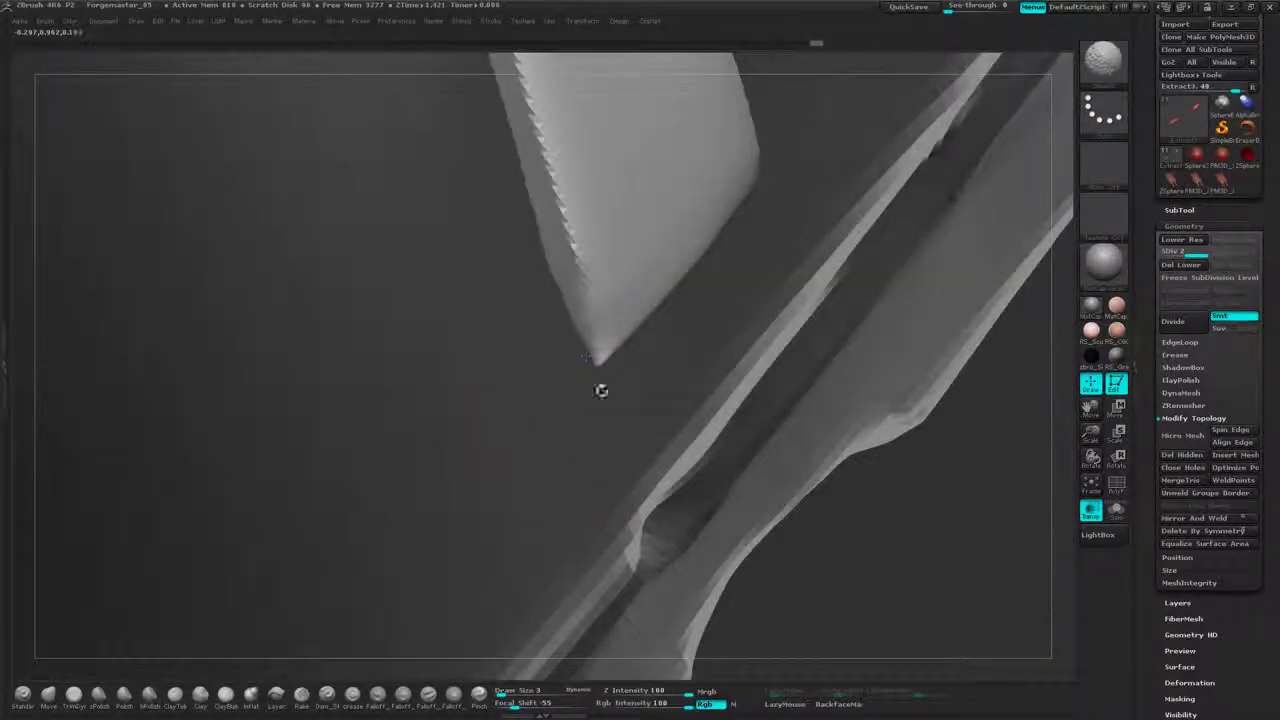
right_click_drag(646, 383, 873, 400)
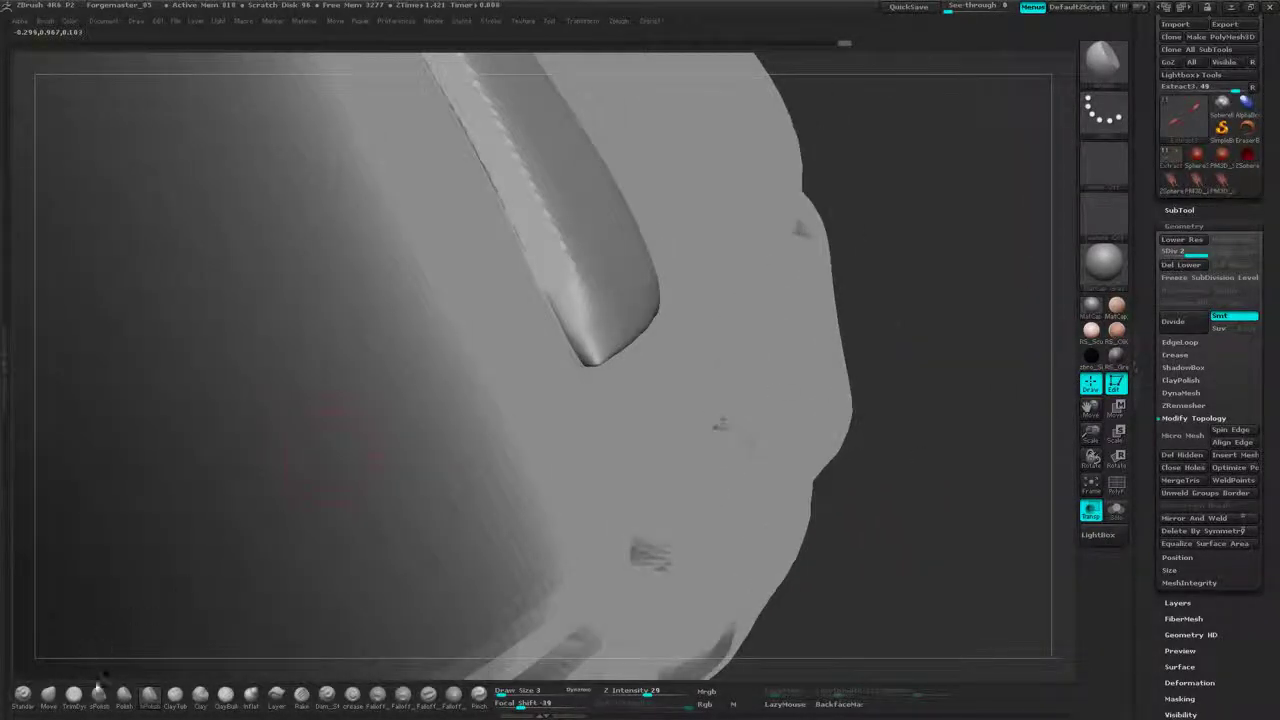
- Flatten the strap's outer lower end with the TrimDynamic brush and smooth its pointed corner
left_click(69, 706)
left_click_drag(853, 195, 692, 184)
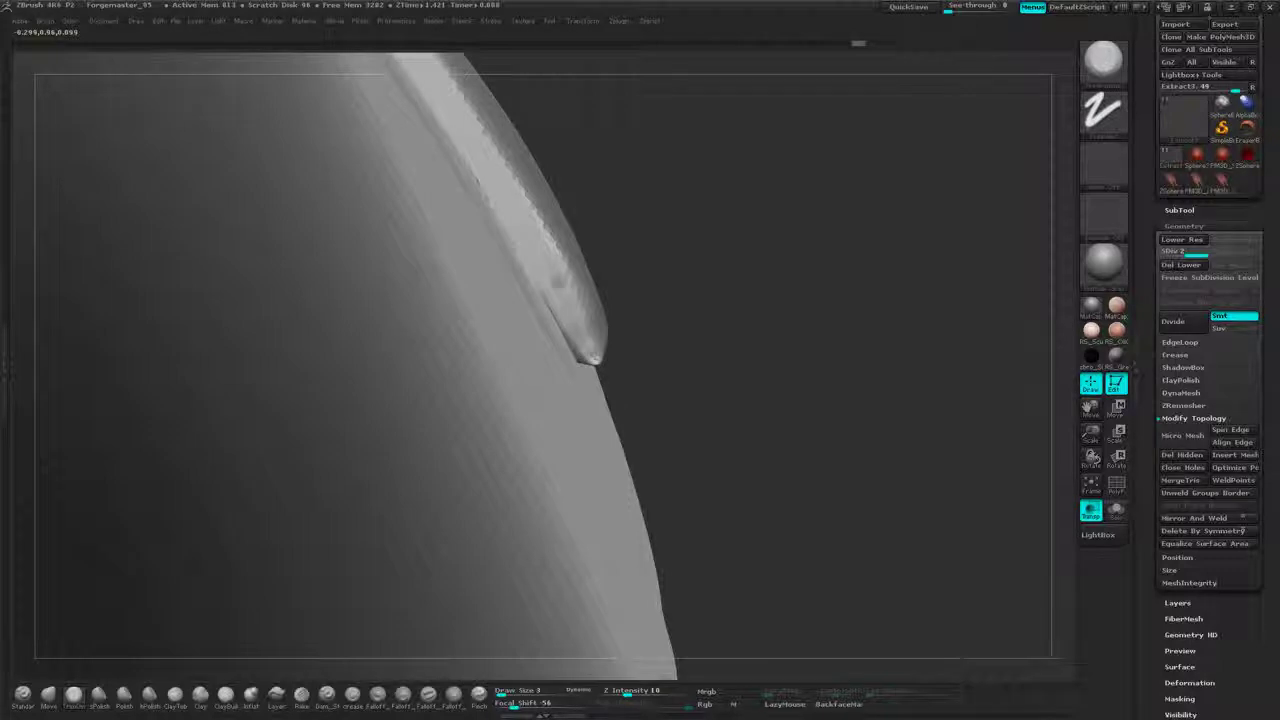
left_click_drag(760, 318, 600, 342)
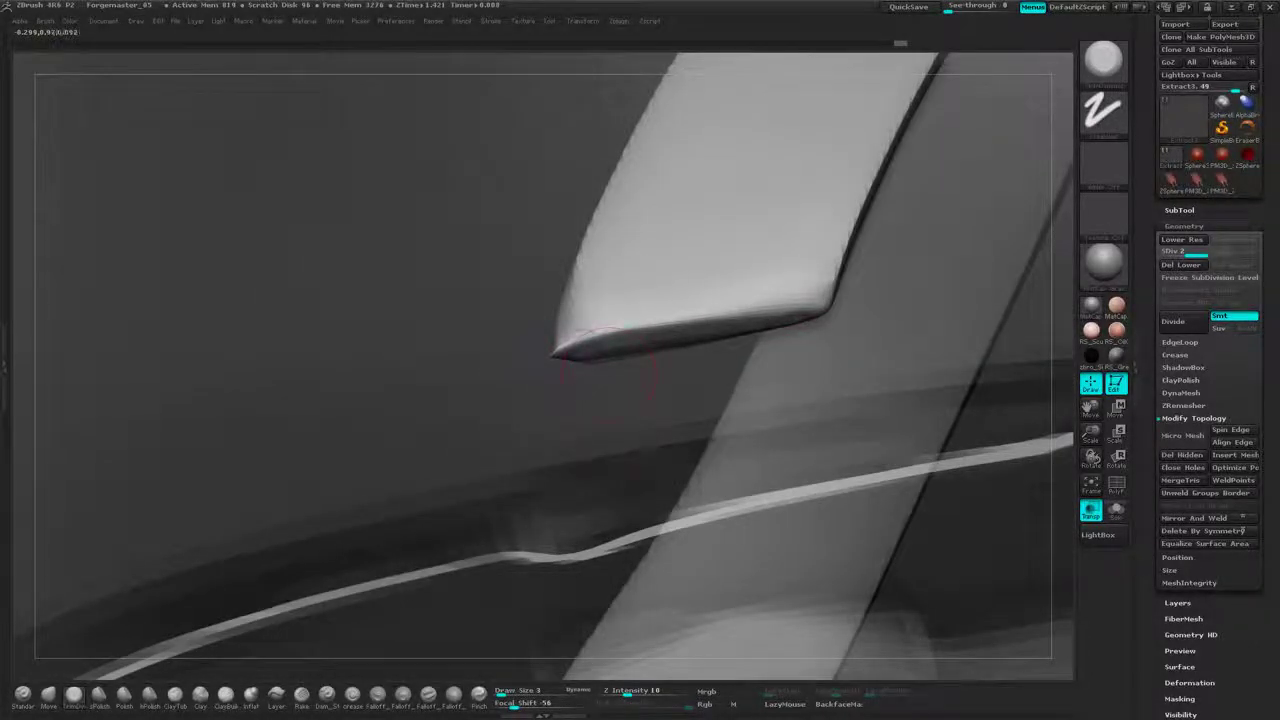
key("shift")
left_click_drag(557, 352, 562, 342, "shift")
- Refine the rounded corners and bottom edge of the outer strap end by alternately smoothing and trimming from several angles
left_click_drag(477, 406, 612, 440)
key("shift")
mouse_move(840, 261)
left_mouse_down()
mouse_move(856, 252)
mouse_move(852, 214)
mouse_move(789, 243)
left_mouse_up()
key("shift")
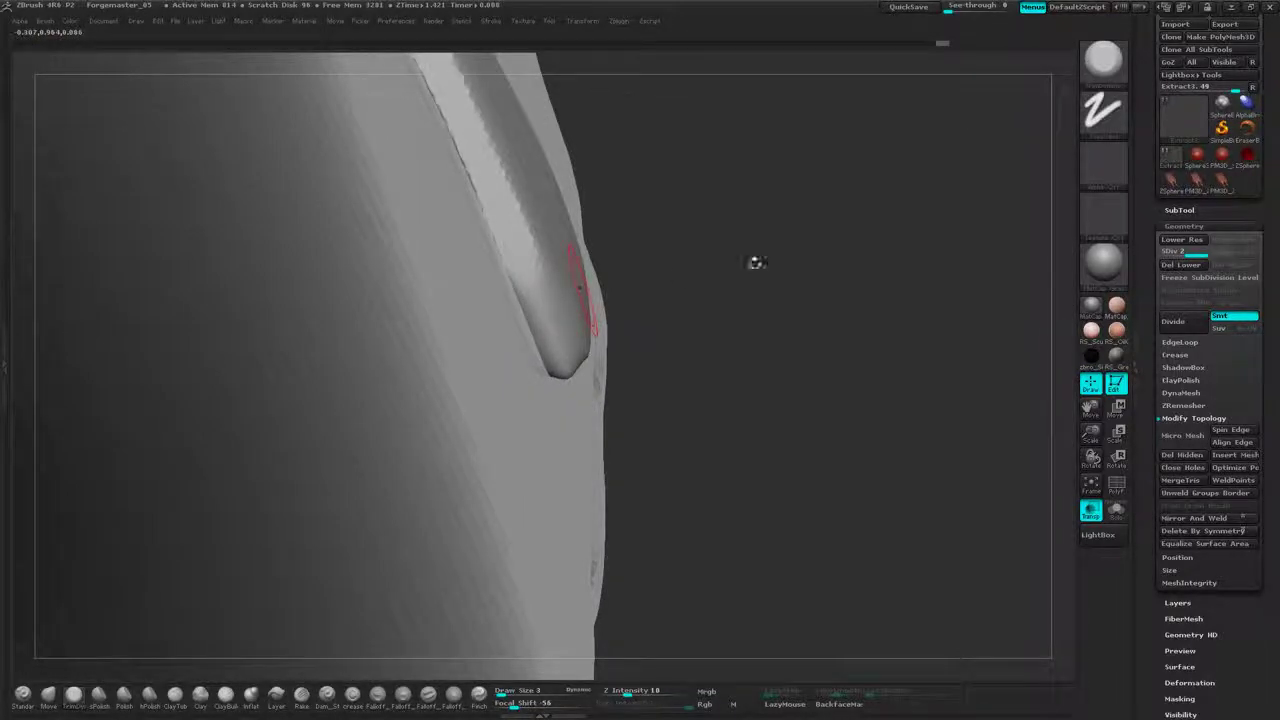
left_click_drag(754, 263, 615, 305)
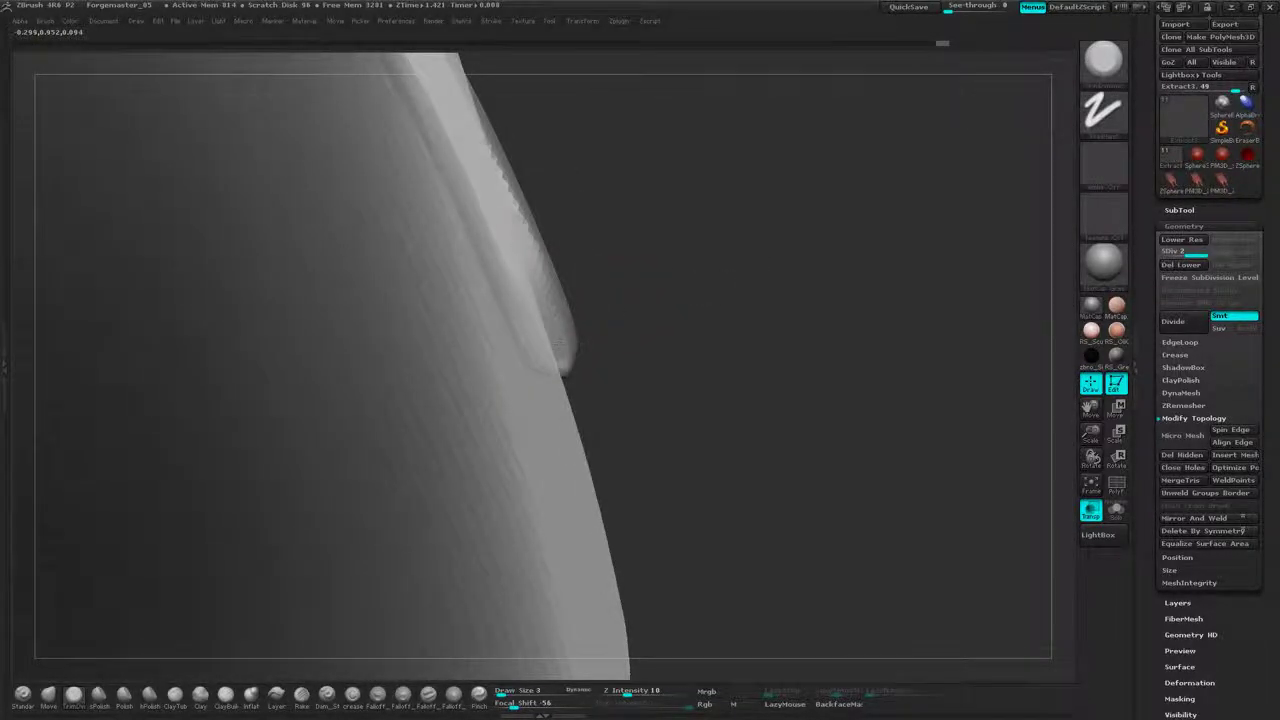
left_click_drag(565, 370, 580, 373)
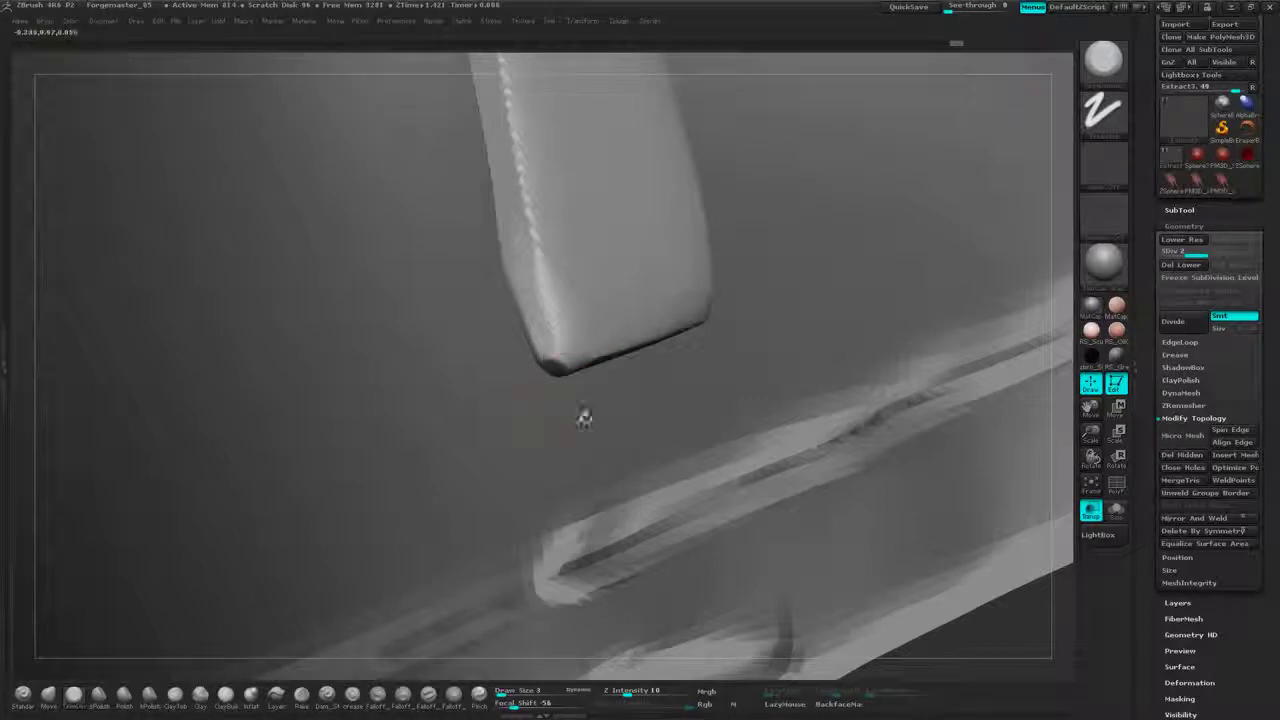
mouse_move(584, 418)
left_mouse_down()
mouse_move(579, 373)
mouse_move(710, 395)
left_mouse_up()
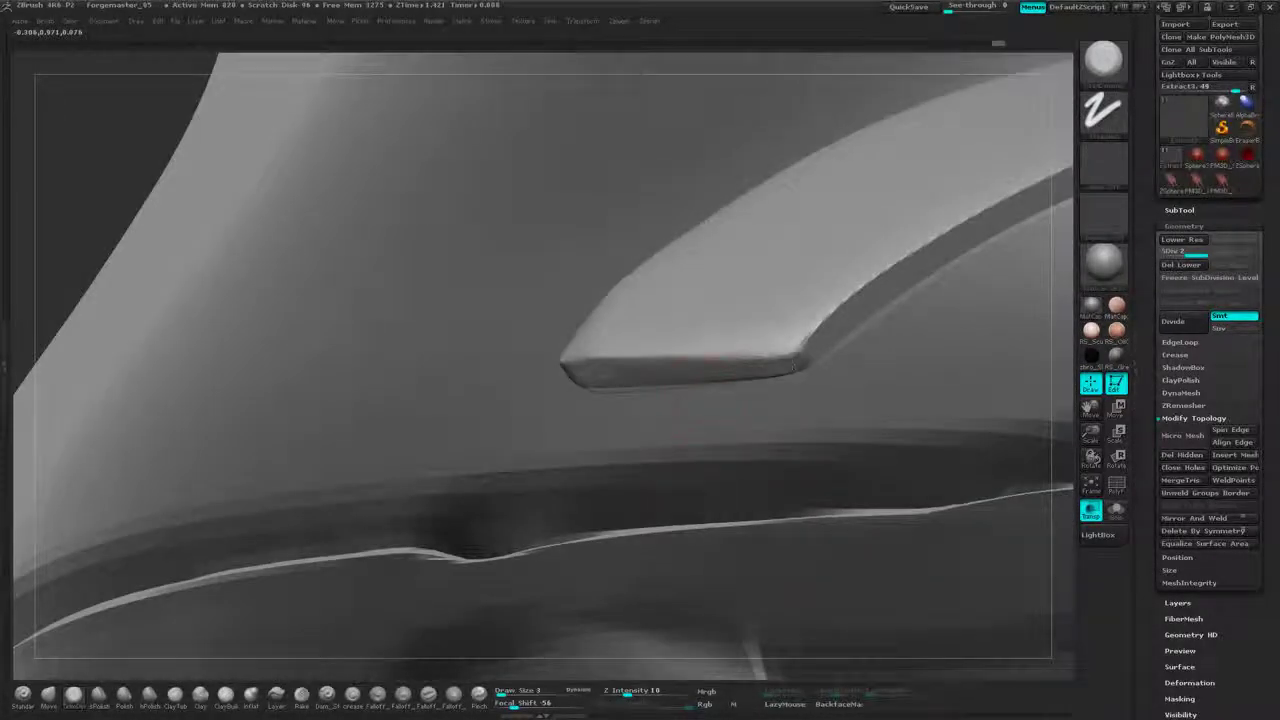
- Inspect the strap ends on both boots and delete the straps' lower subdivision level
left_click_drag(465, 379, 702, 356, "alt")
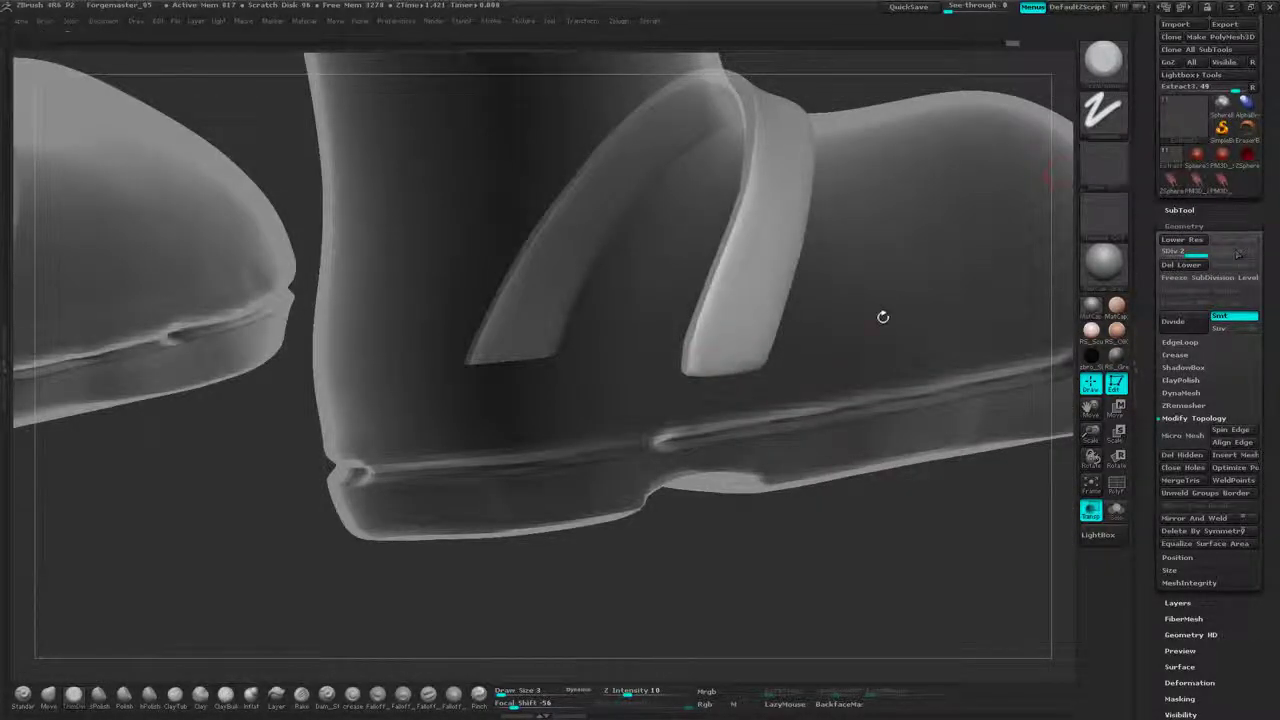
left_click_drag(883, 317, 620, 500)
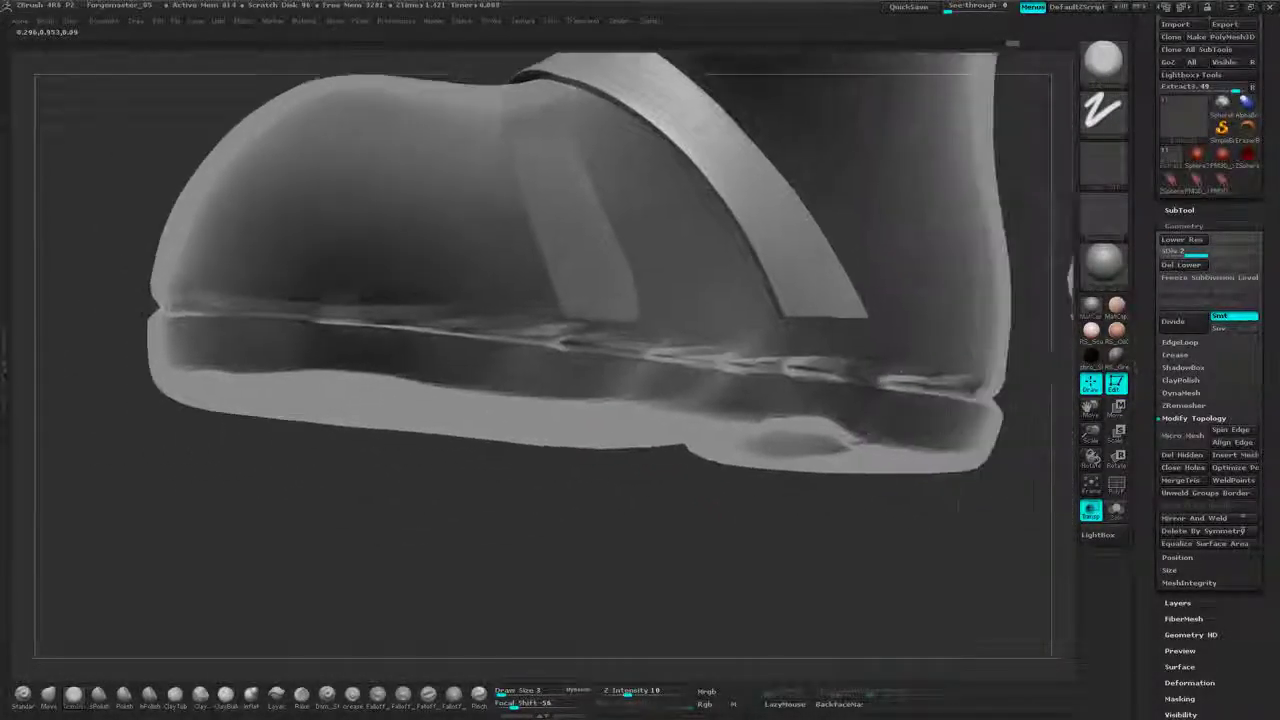
left_click_drag(1047, 264, 829, 252, "alt")
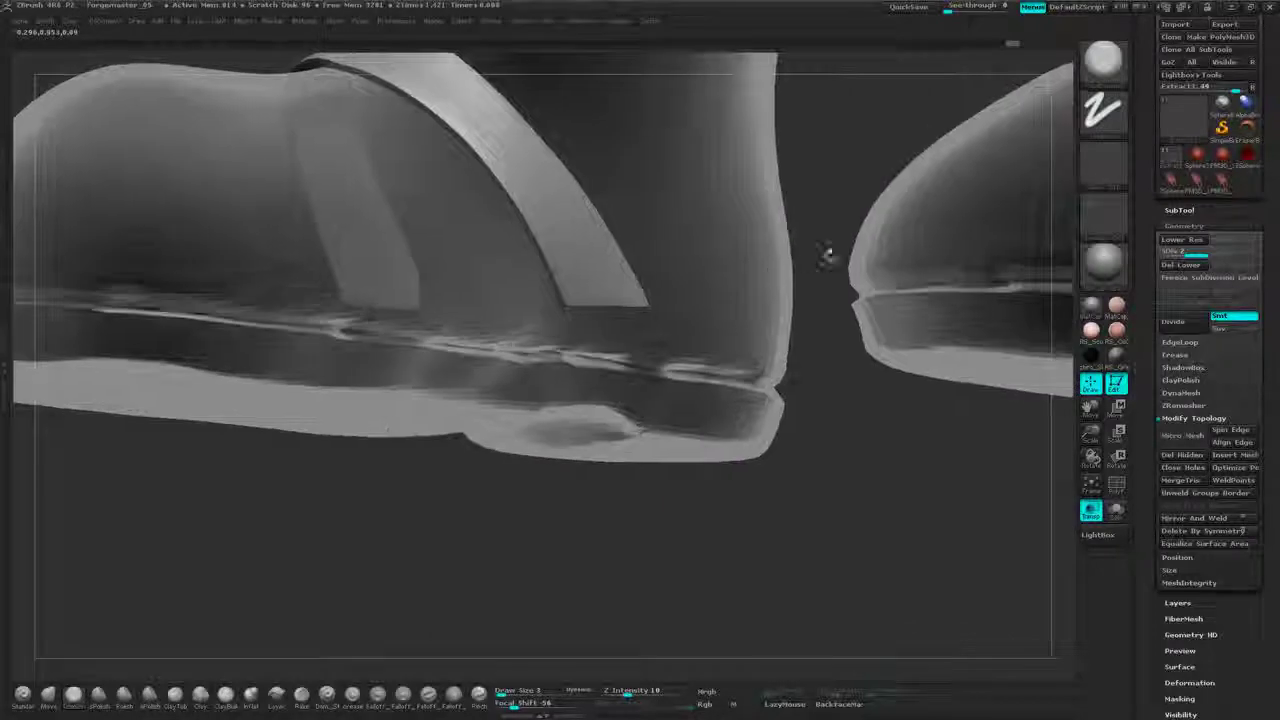
left_click(1182, 267)
- Smooth both corners of the strap's lower end on the boot's inner side
left_click_drag(826, 192, 821, 357, "alt")
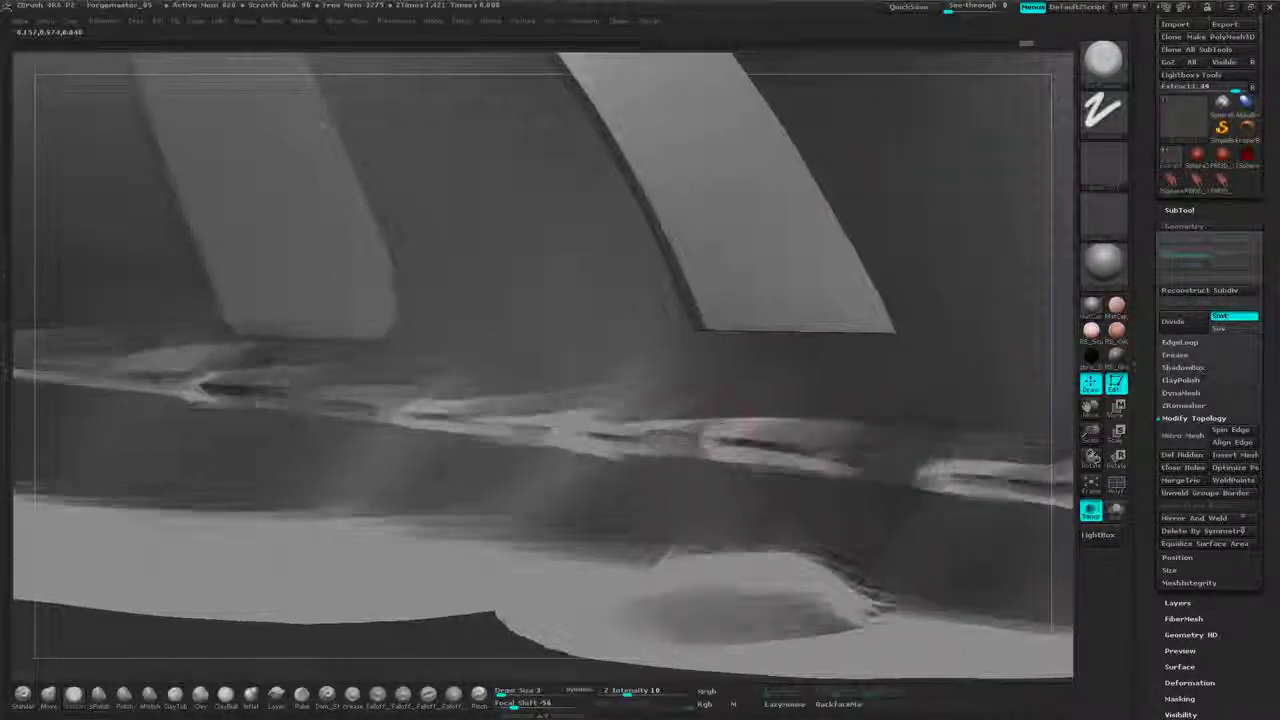
left_click_drag(728, 432, 646, 434)
left_click_drag(320, 492, 714, 300)
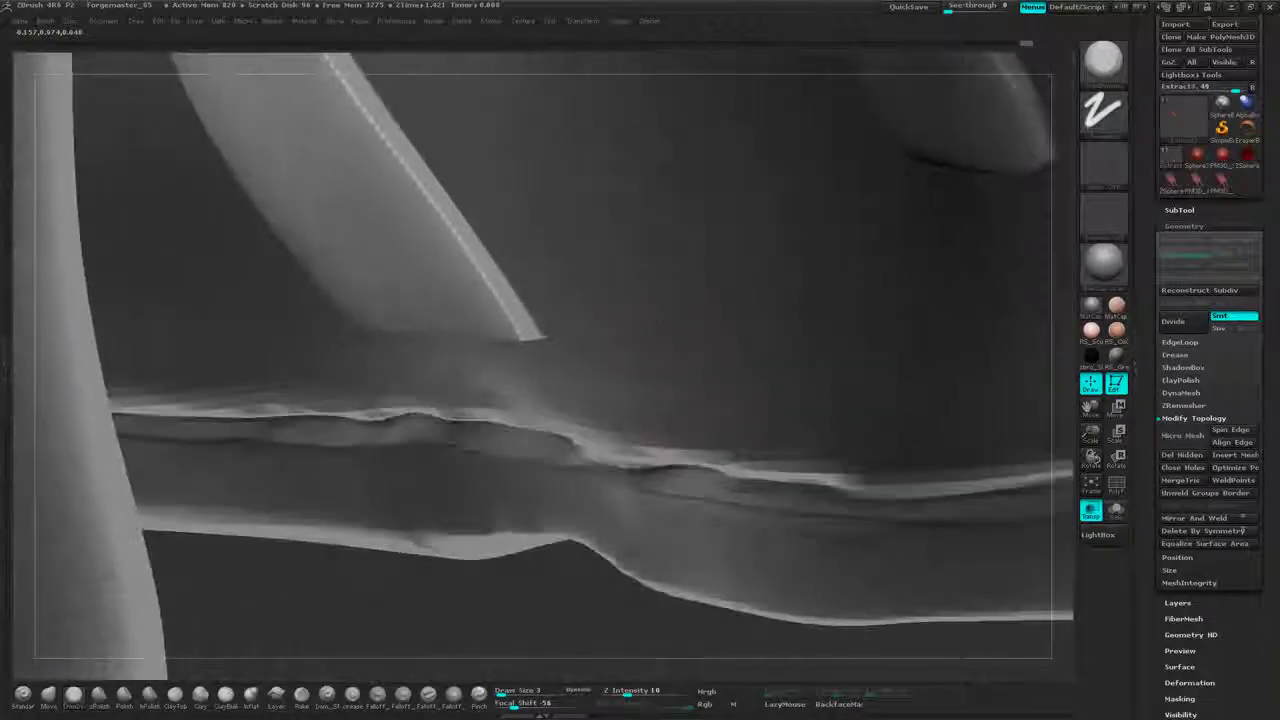
left_click_drag(550, 341, 651, 350, "alt")
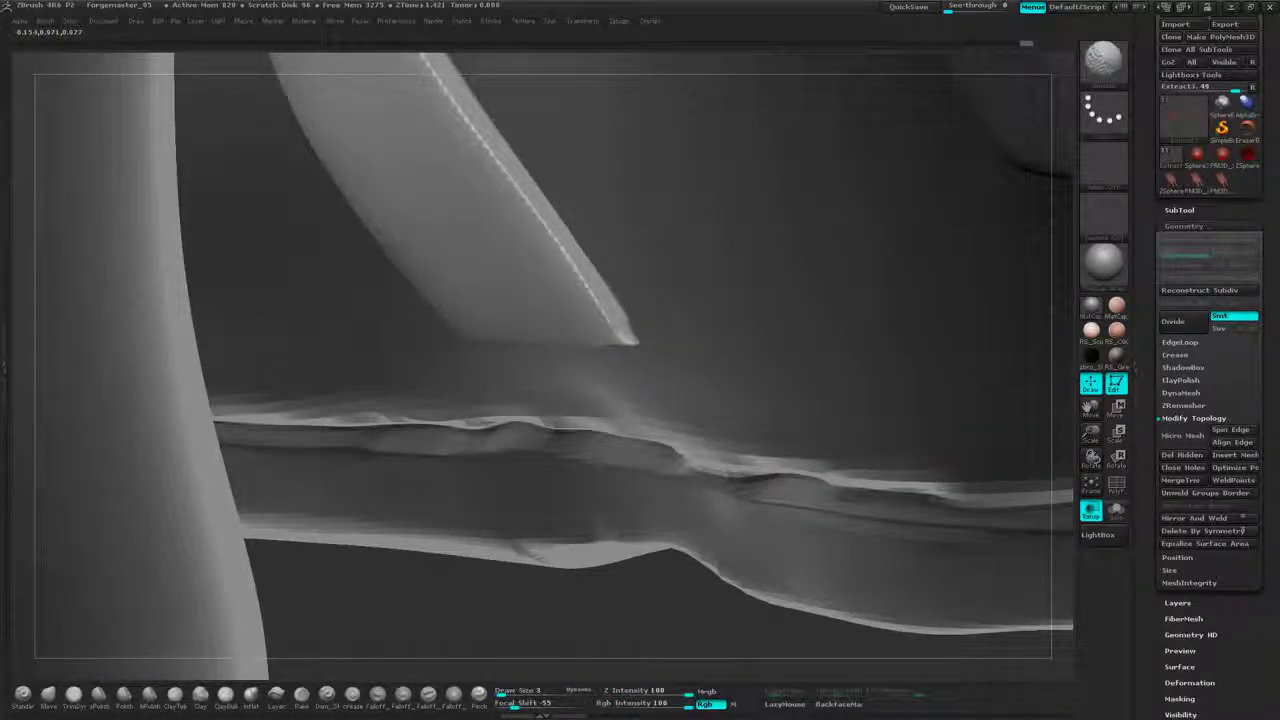
mouse_move(640, 600)
left_mouse_down()
mouse_move(780, 560)
mouse_move(920, 620)
mouse_move(980, 590)
left_mouse_up()
left_click_drag(458, 300, 482, 336, "shift")
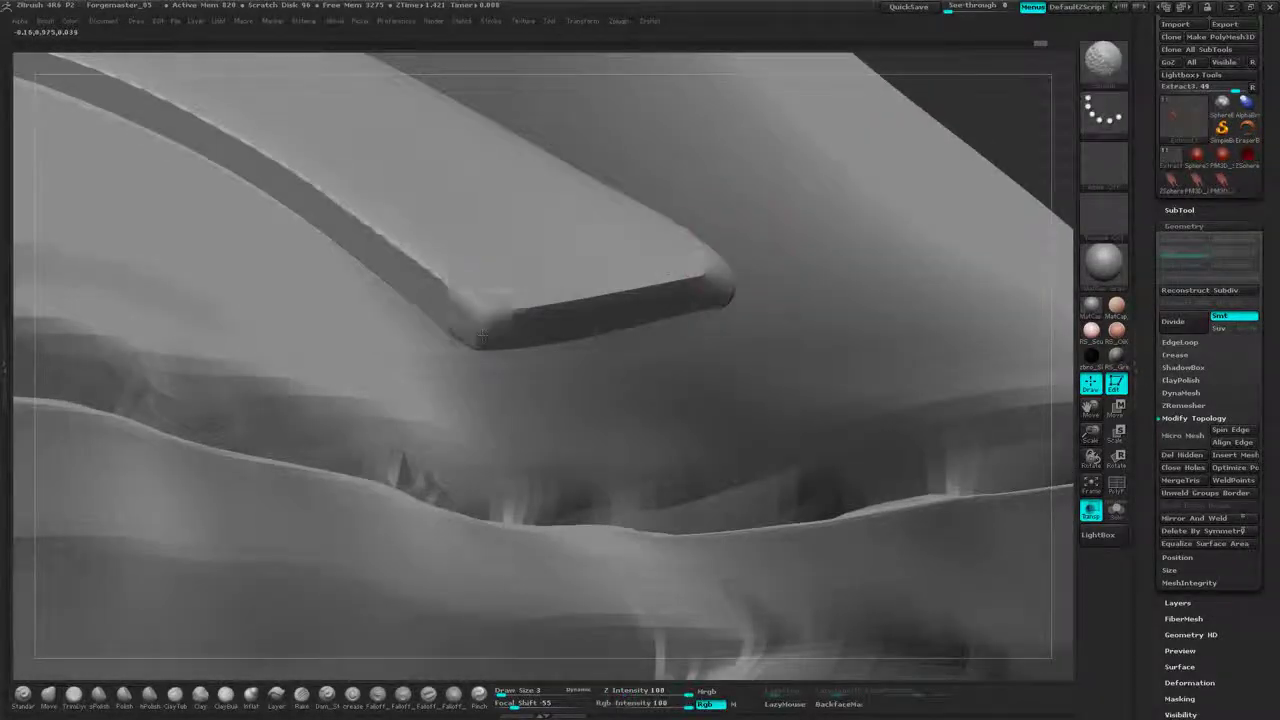
left_click_drag(871, 209, 762, 220)
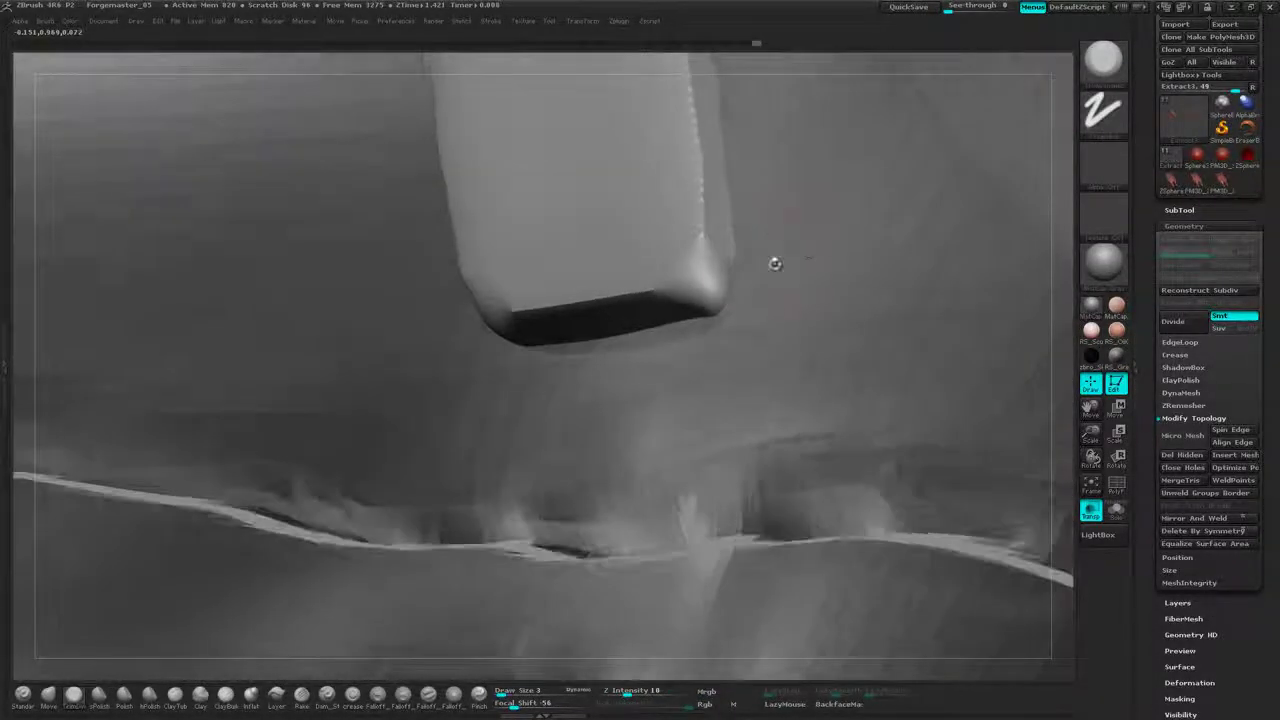
left_click_drag(662, 298, 626, 315, "shift")
- Trim the inner strap end's rounded corners and edges flat with TrimDynamic and check the matching end on the other boot
left_click_drag(832, 214, 713, 265)
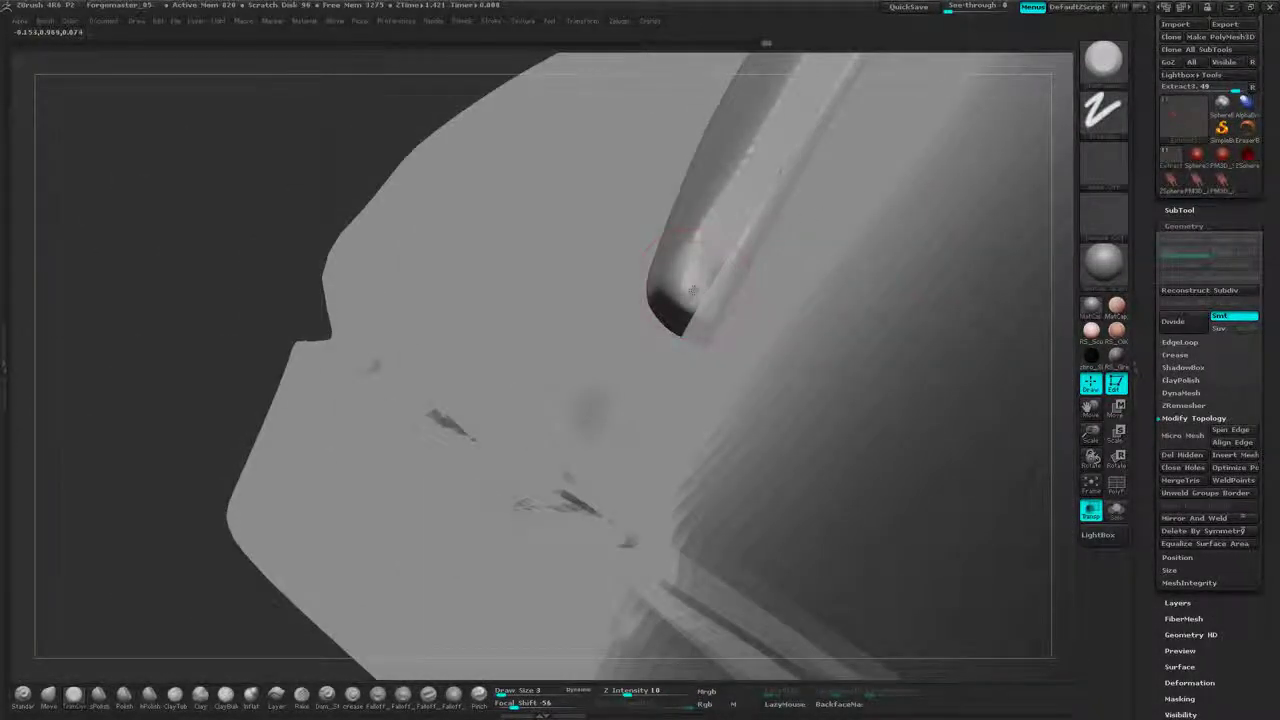
left_click_drag(553, 390, 672, 306)
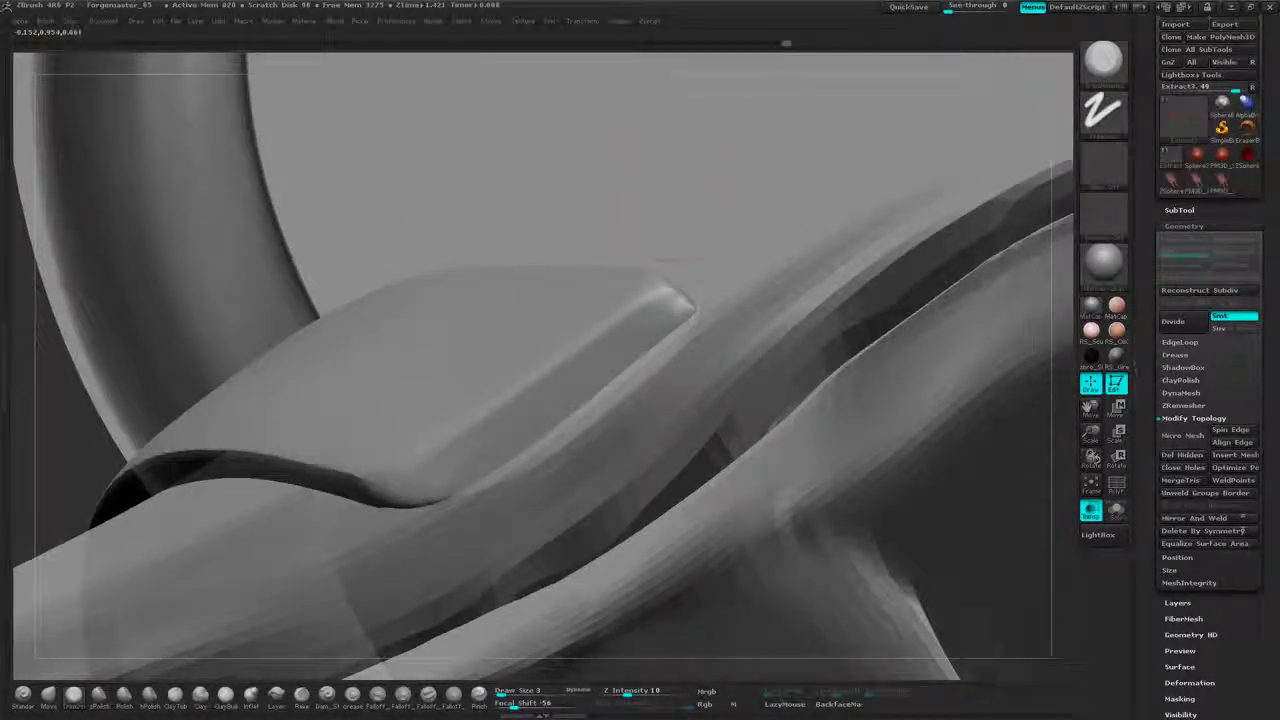
mouse_move(655, 259)
left_mouse_down()
mouse_move(726, 243)
mouse_move(755, 252)
left_mouse_up()
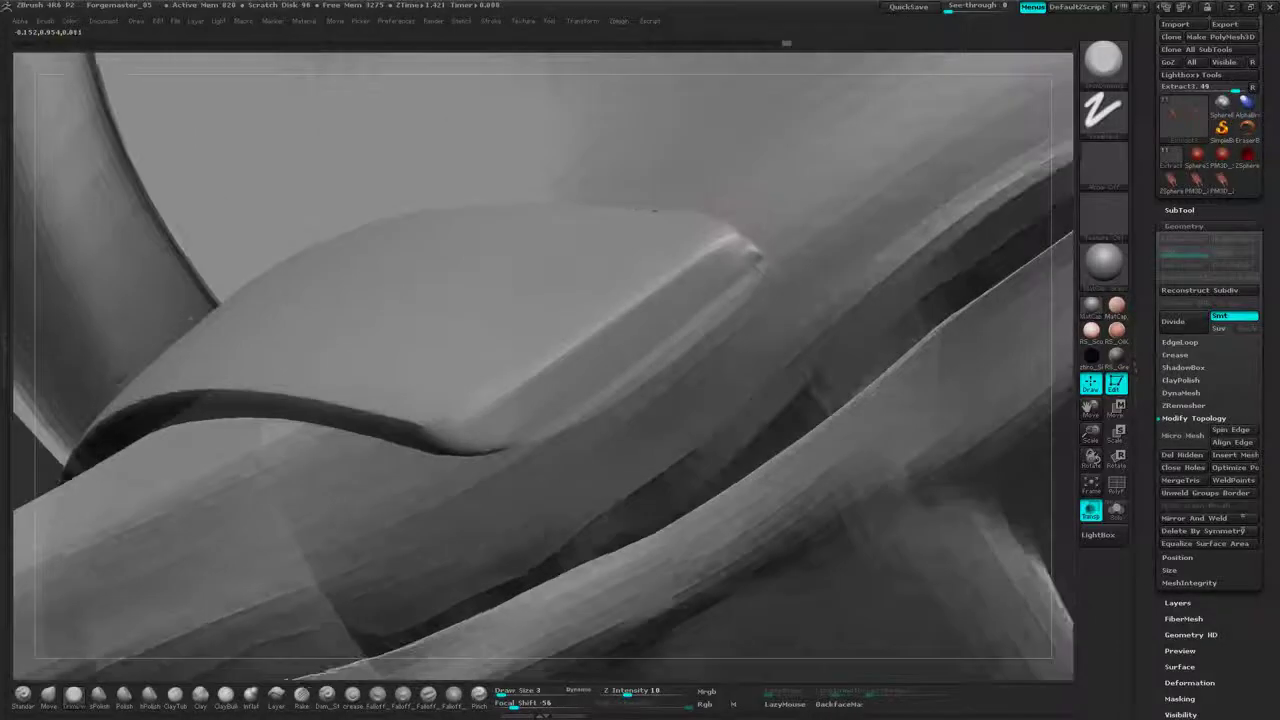
mouse_move(755, 252)
right_mouse_down()
mouse_move(700, 229)
mouse_move(547, 330)
right_mouse_up()
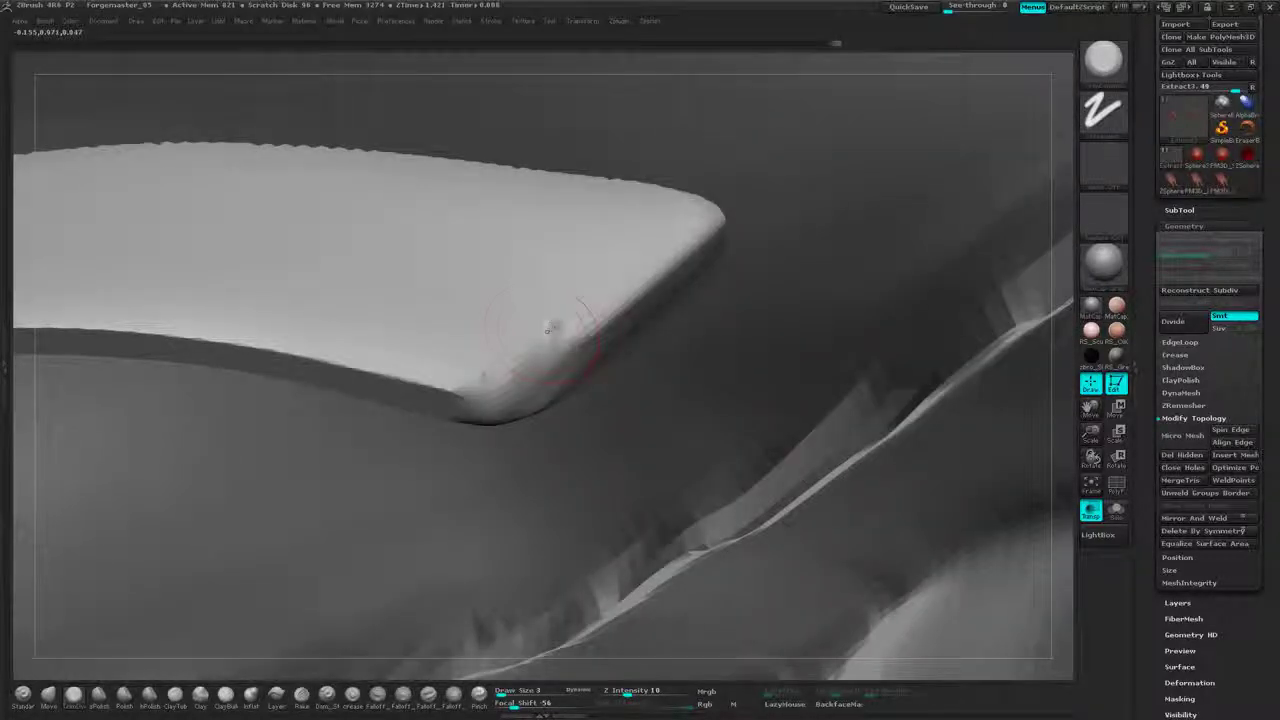
right_click_drag(458, 384, 453, 375)
left_click_drag(450, 384, 503, 390)
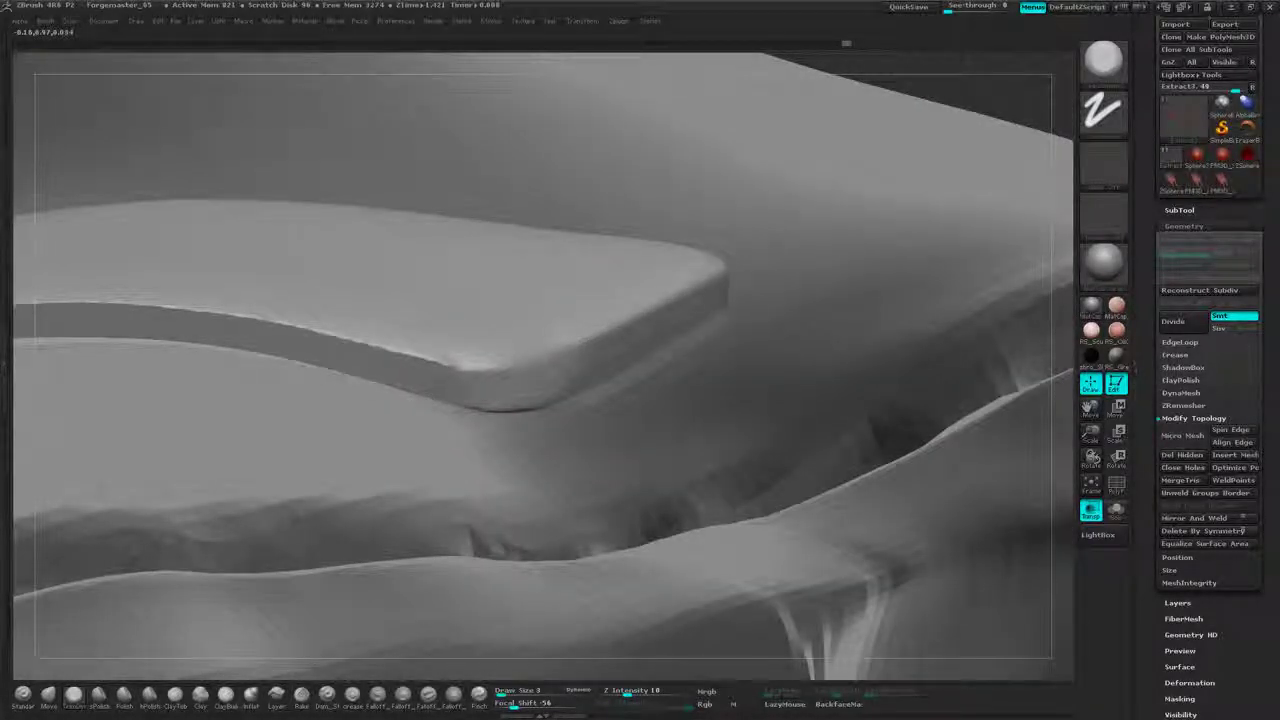
left_click_drag(1000, 90, 870, 322)
left_click_drag(690, 290, 705, 640)
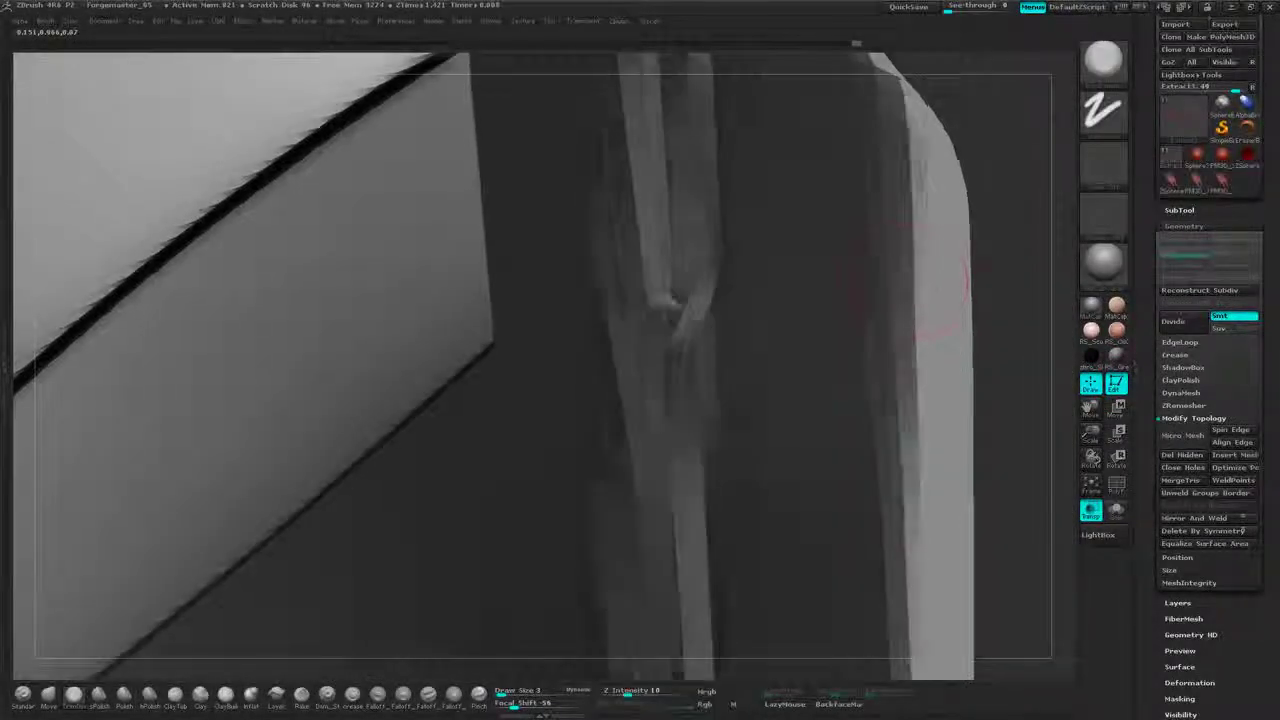
- Mirror and weld the front boot strap onto the opposite boot and turn off transparency
mouse_move(1010, 300)
left_mouse_down()
mouse_move(830, 200)
mouse_move(900, 330)
mouse_move(792, 281)
mouse_move(800, 330)
mouse_move(700, 300)
mouse_move(836, 294)
mouse_move(840, 326)
mouse_move(700, 266)
mouse_move(743, 323)
left_mouse_up()
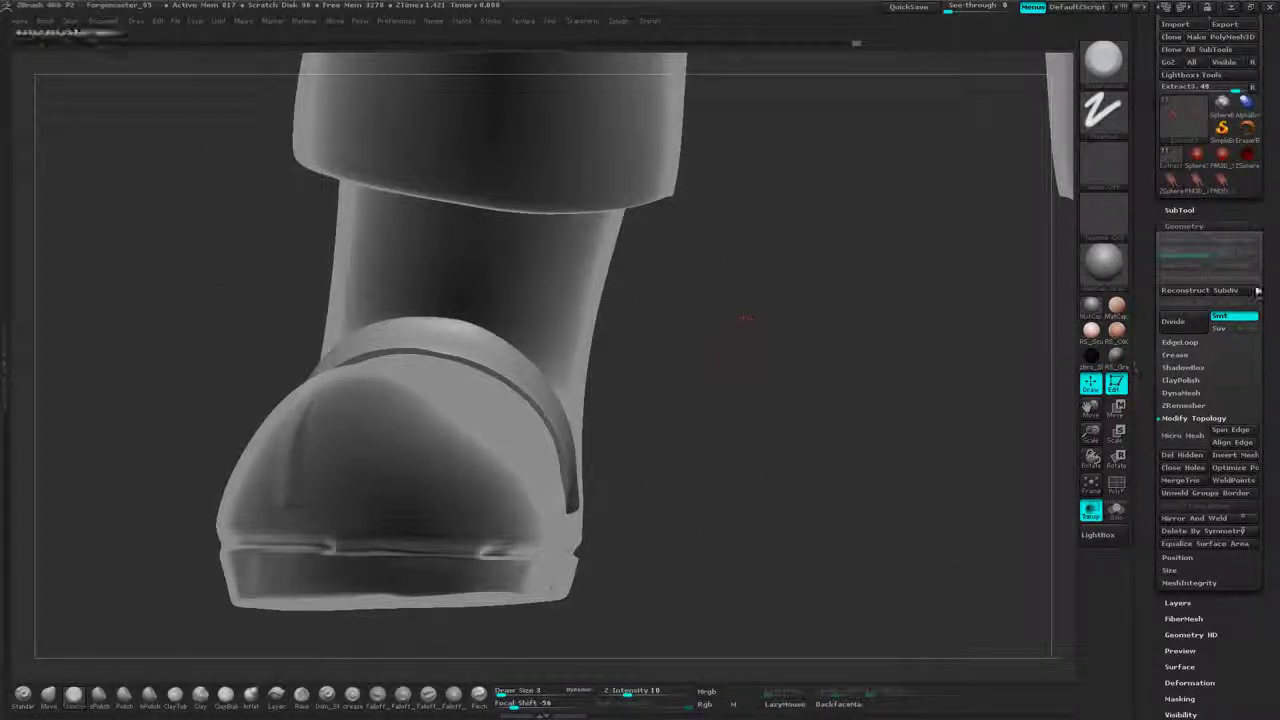
scroll(1258, 290, "down", 5)
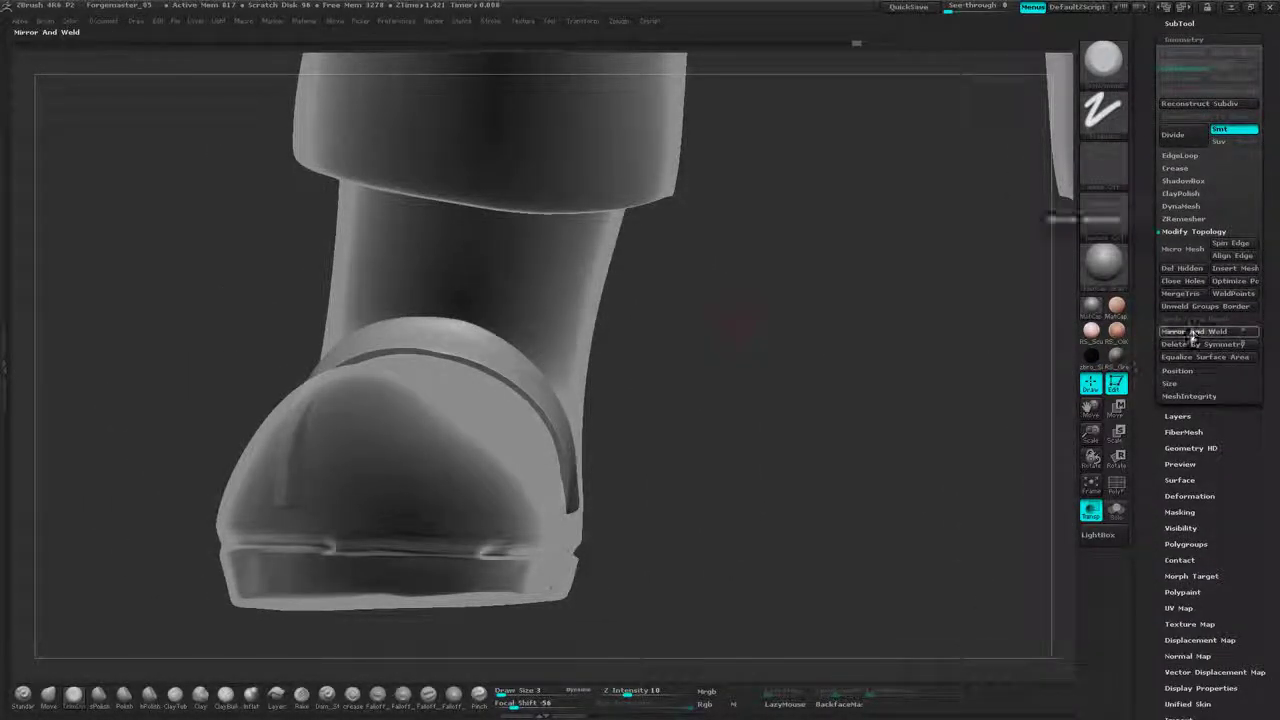
left_click(1192, 335)
mouse_move(890, 400)
left_mouse_down("alt")
mouse_move(705, 400)
mouse_move(665, 350)
left_mouse_up("alt")
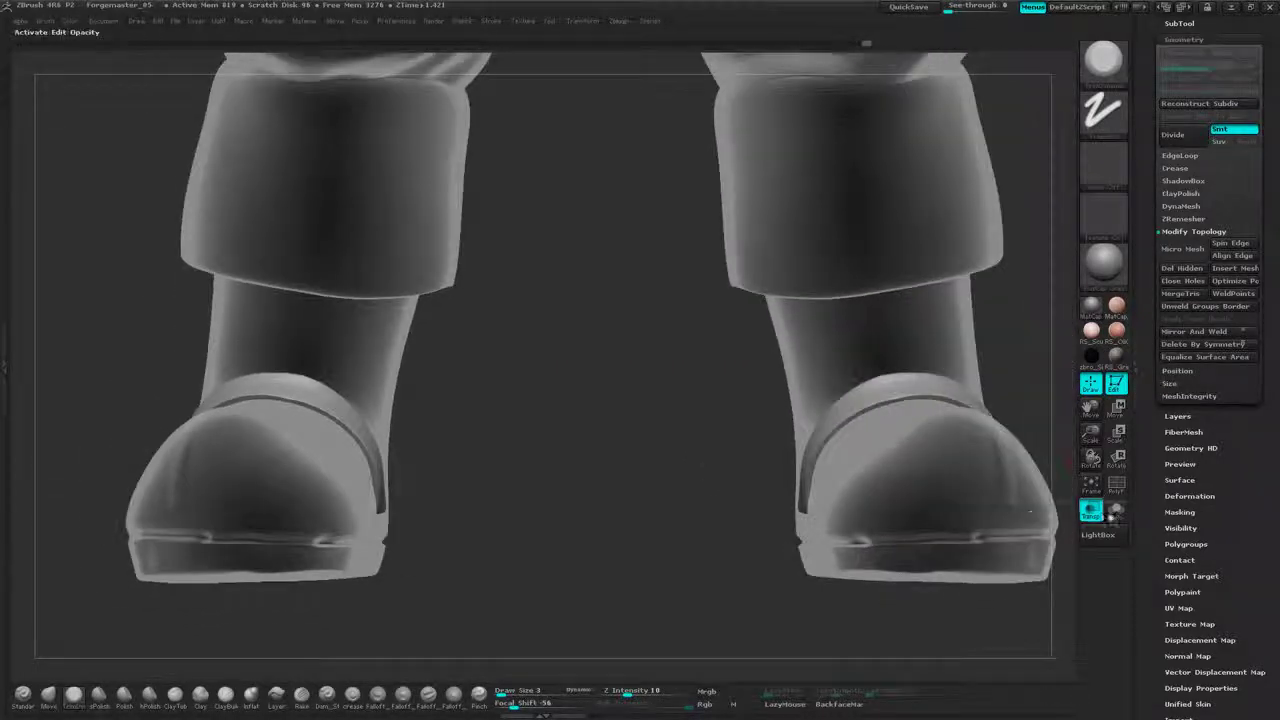
left_click(1093, 513)
- Make the Feet subtool active and face the boot from its outer side
left_click_drag(1024, 308, 780, 360)
mouse_move(862, 175)
left_mouse_down("alt")
mouse_move(886, 290)
mouse_move(858, 246)
mouse_move(930, 230)
mouse_move(900, 251)
mouse_move(920, 263)
mouse_move(912, 202)
left_mouse_up("alt")
left_click(834, 371, "alt")
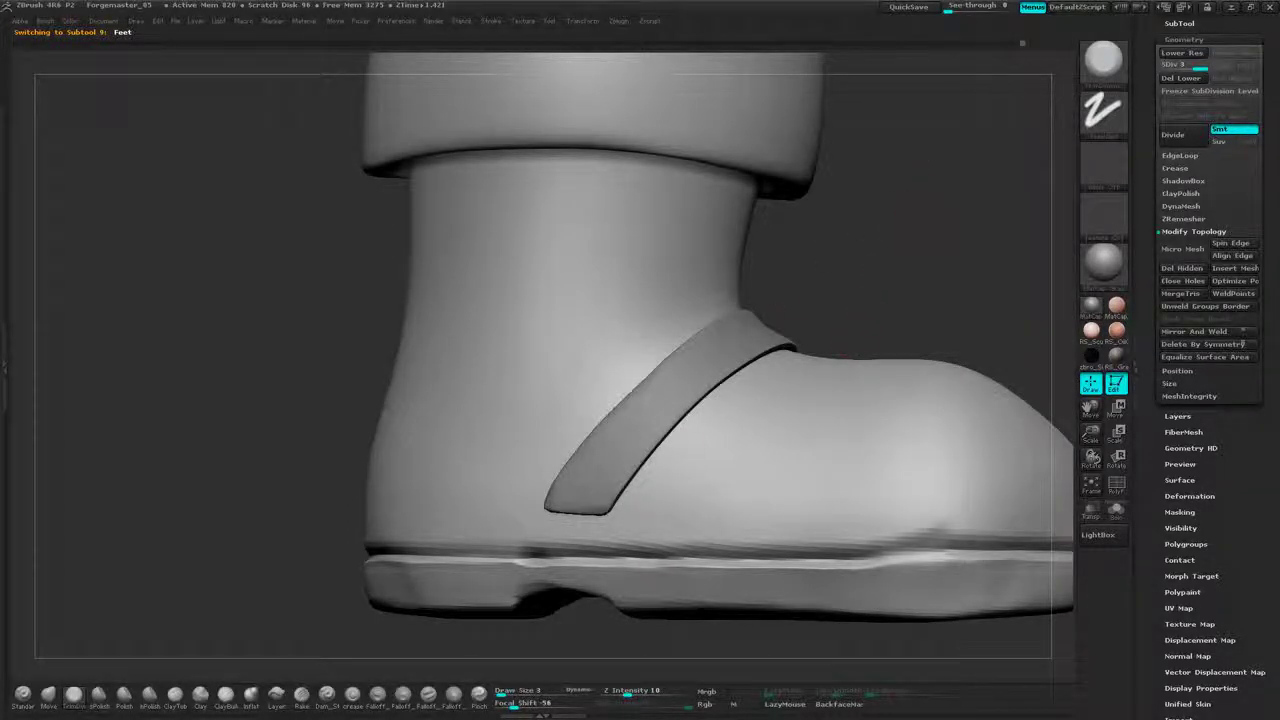
mouse_move(868, 262)
left_mouse_down()
mouse_move(835, 256)
mouse_move(839, 282)
mouse_move(805, 248)
left_mouse_up()
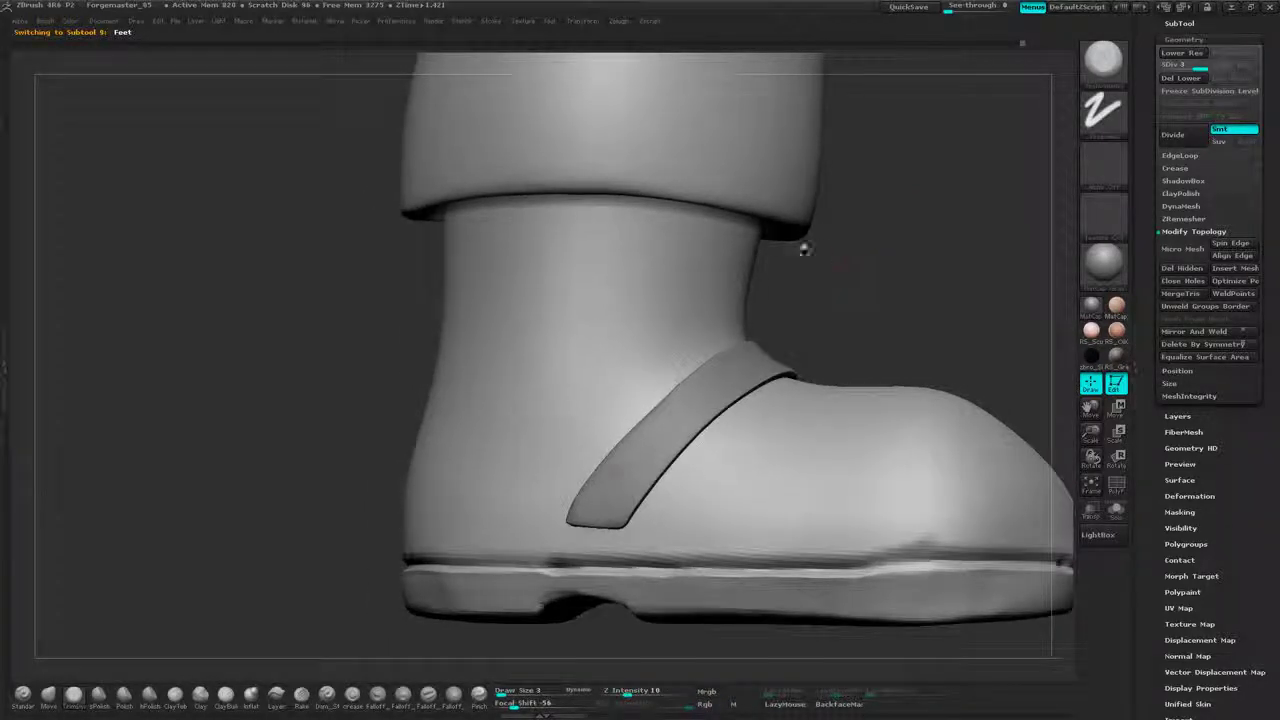
left_click_drag(851, 296, 880, 300)
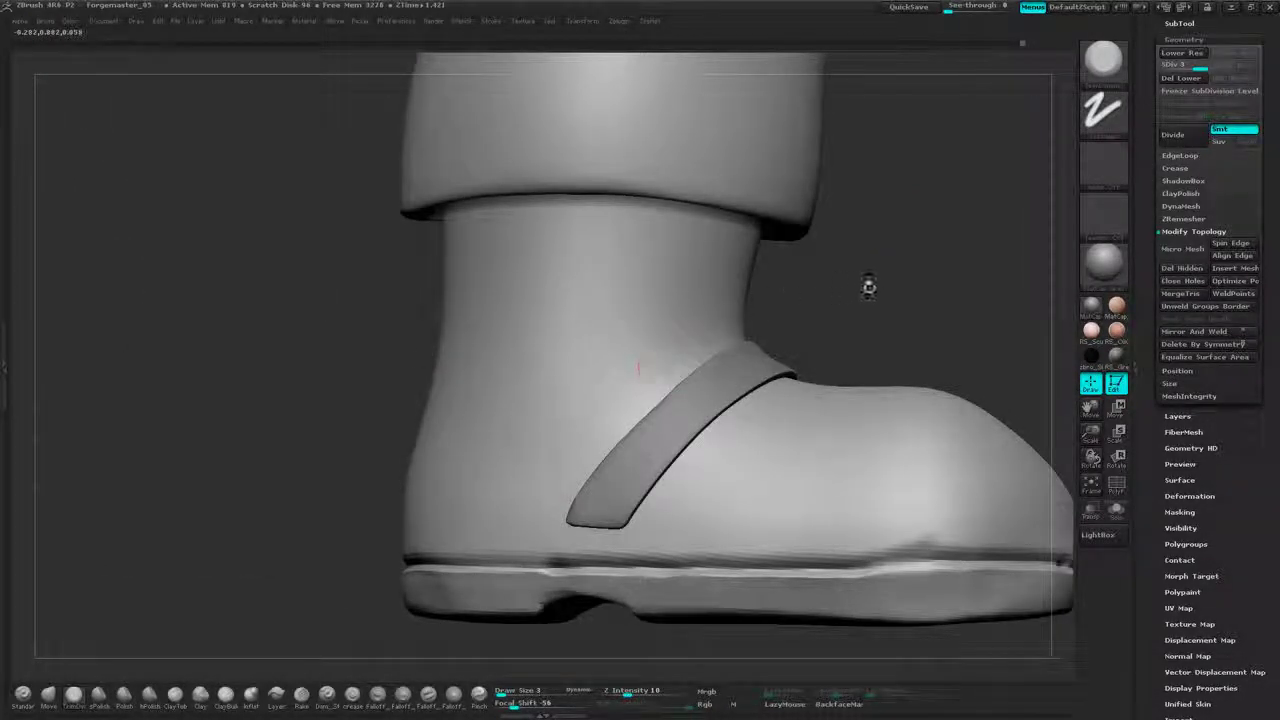
- Set the draw size to 6 and mask a strap-like band from the front strap's lower end up toward the back of the heel
key("space")
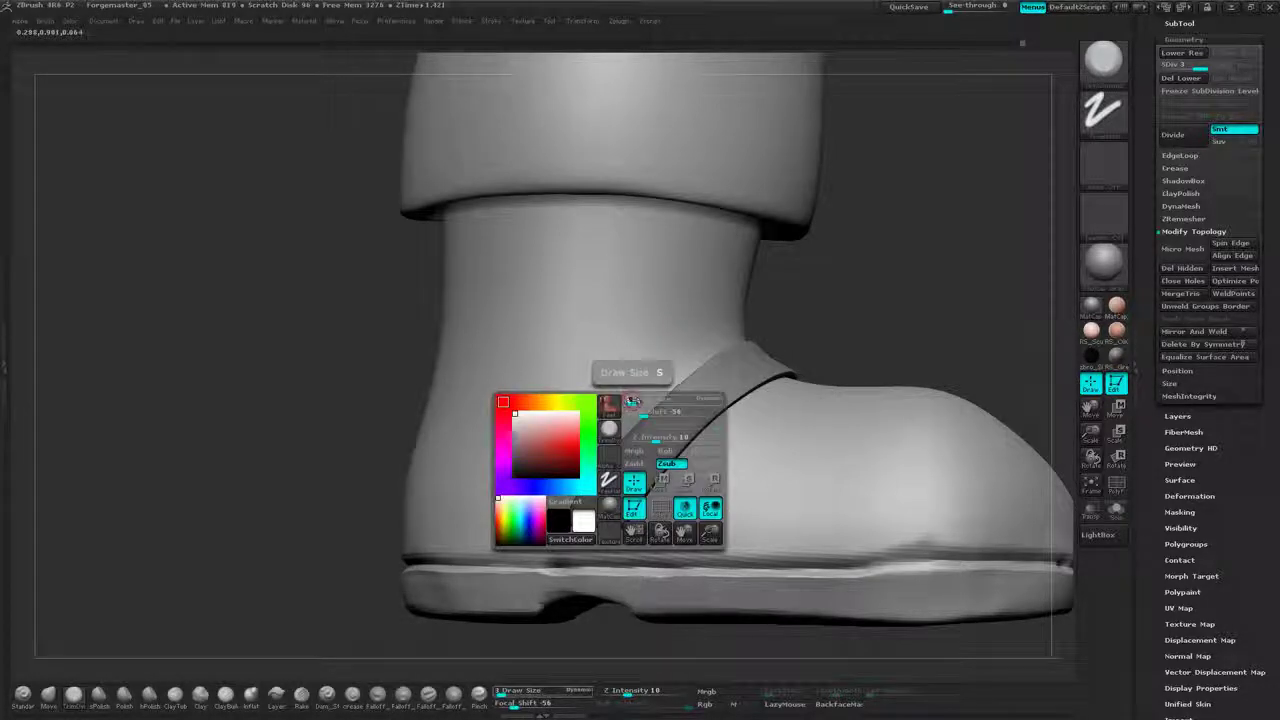
left_click_drag(632, 400, 637, 399)
key("ctrl")
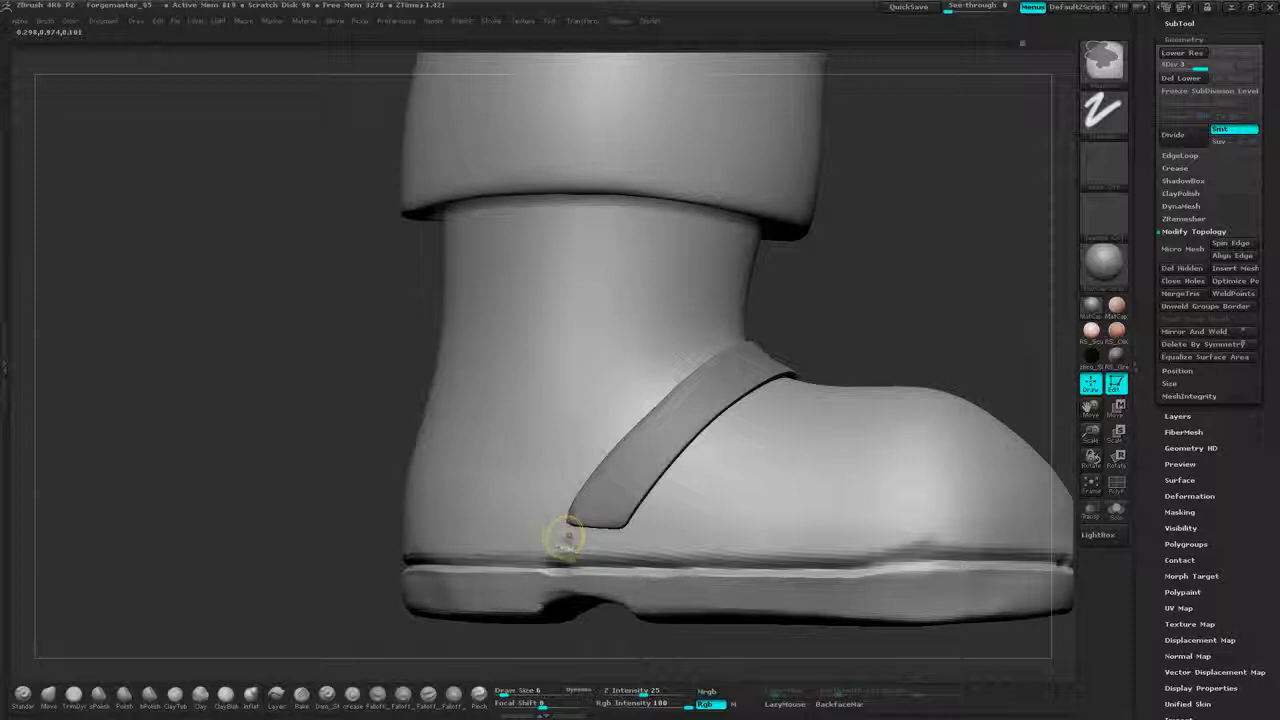
left_click_drag(562, 530, 470, 432, "ctrl")
mouse_move(411, 374)
left_mouse_down()
mouse_move(560, 330)
mouse_move(874, 271)
left_mouse_up()
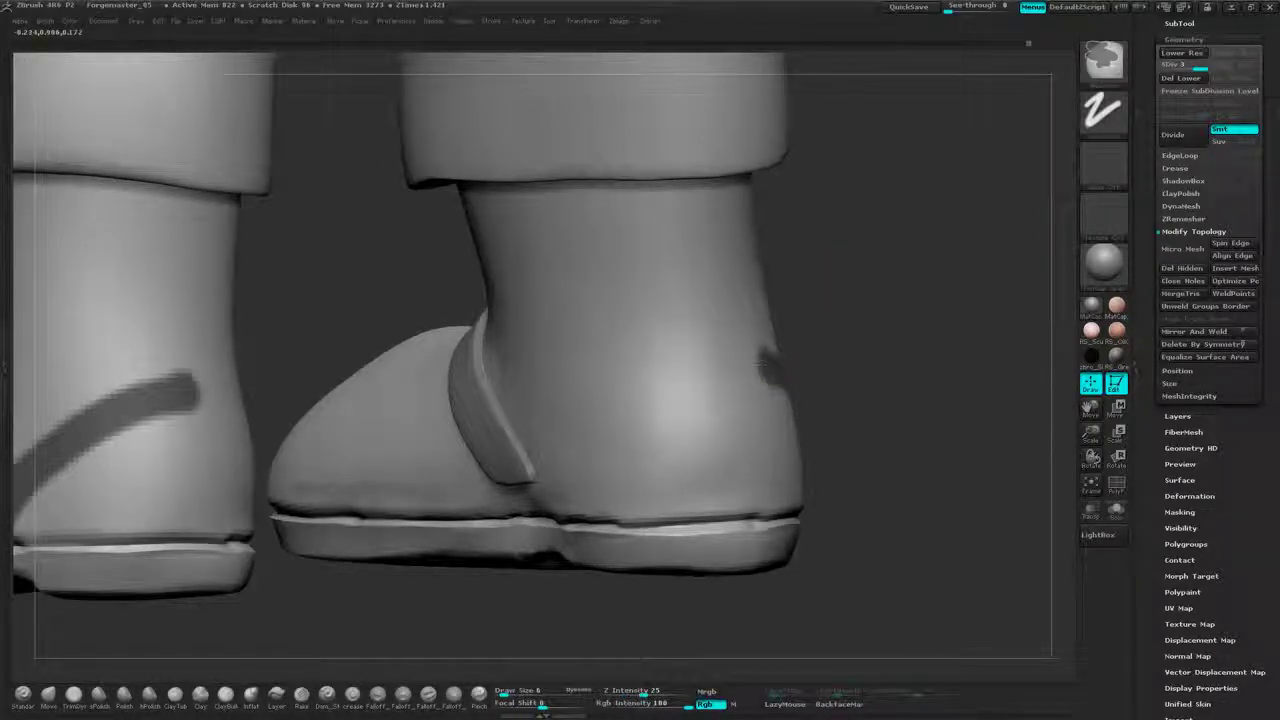
mouse_move(772, 360)
left_mouse_down("ctrl")
mouse_move(665, 408)
mouse_move(540, 500)
left_mouse_up("ctrl")
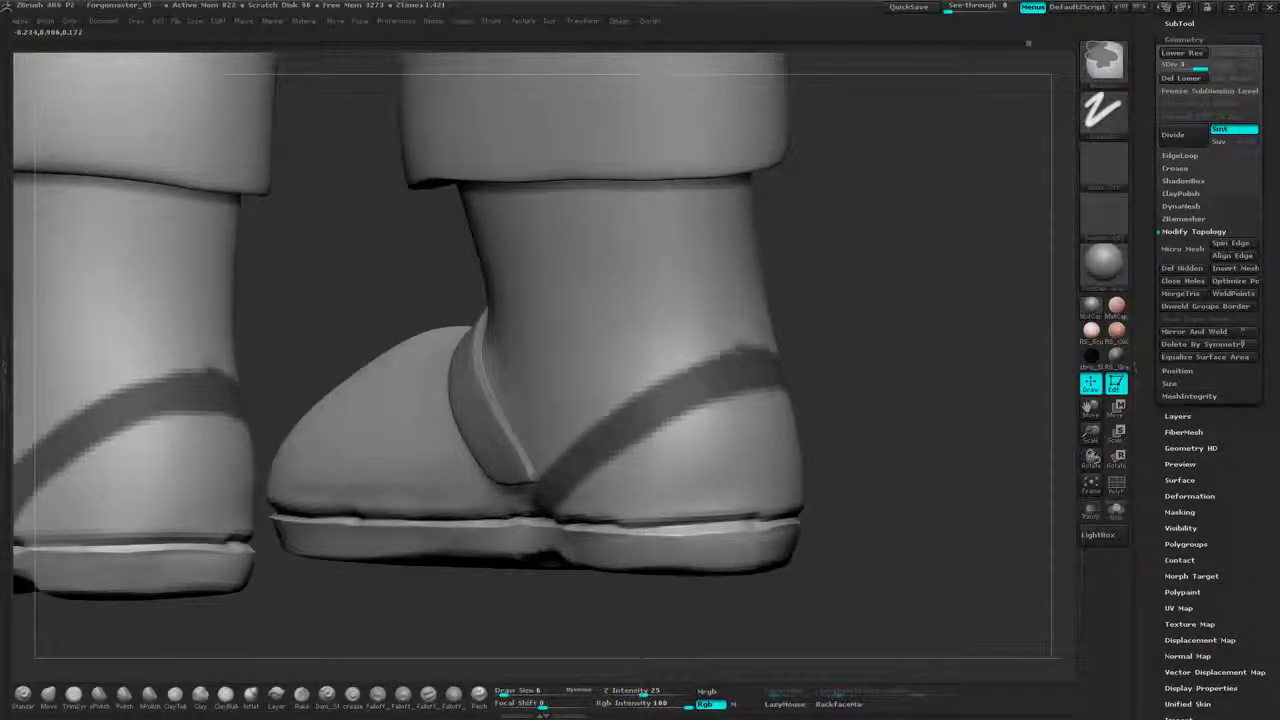
left_click_drag(900, 340, 725, 382)
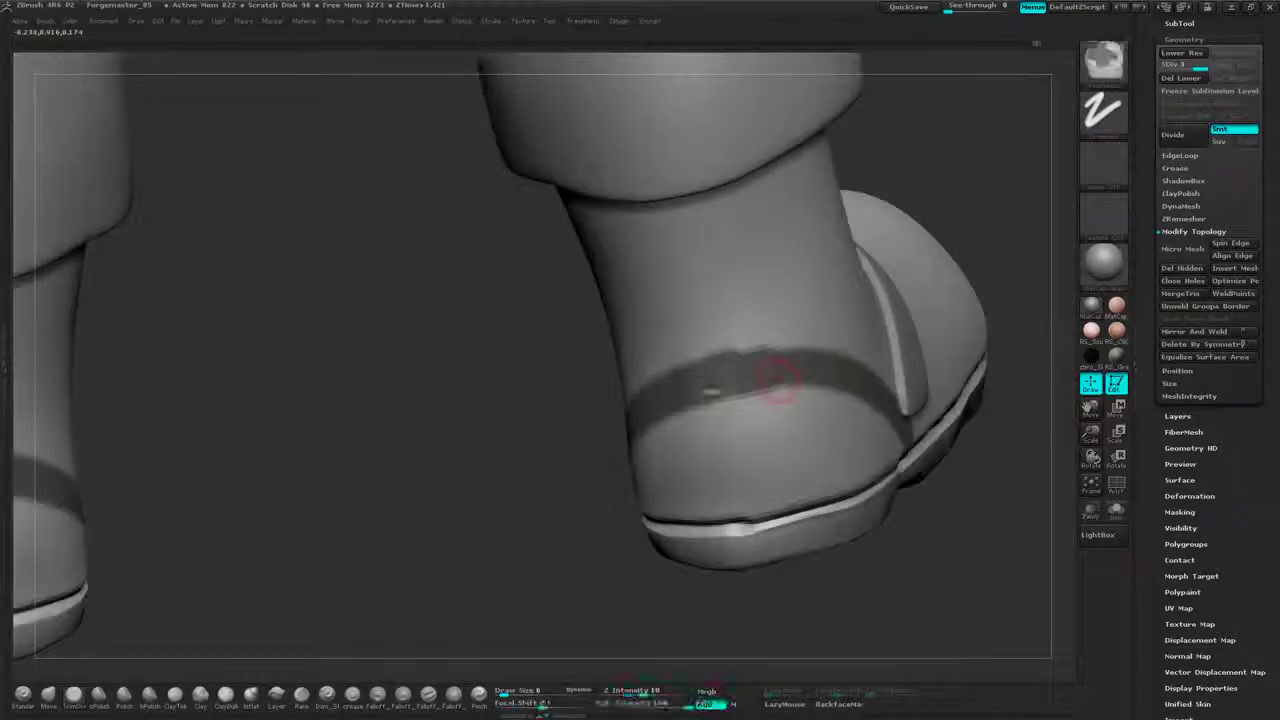
left_click(713, 388, "ctrl")
left_click(713, 388, "ctrl")
key("ctrl+z")
key("ctrl+z")
key("ctrl+z")
key("ctrl+z")
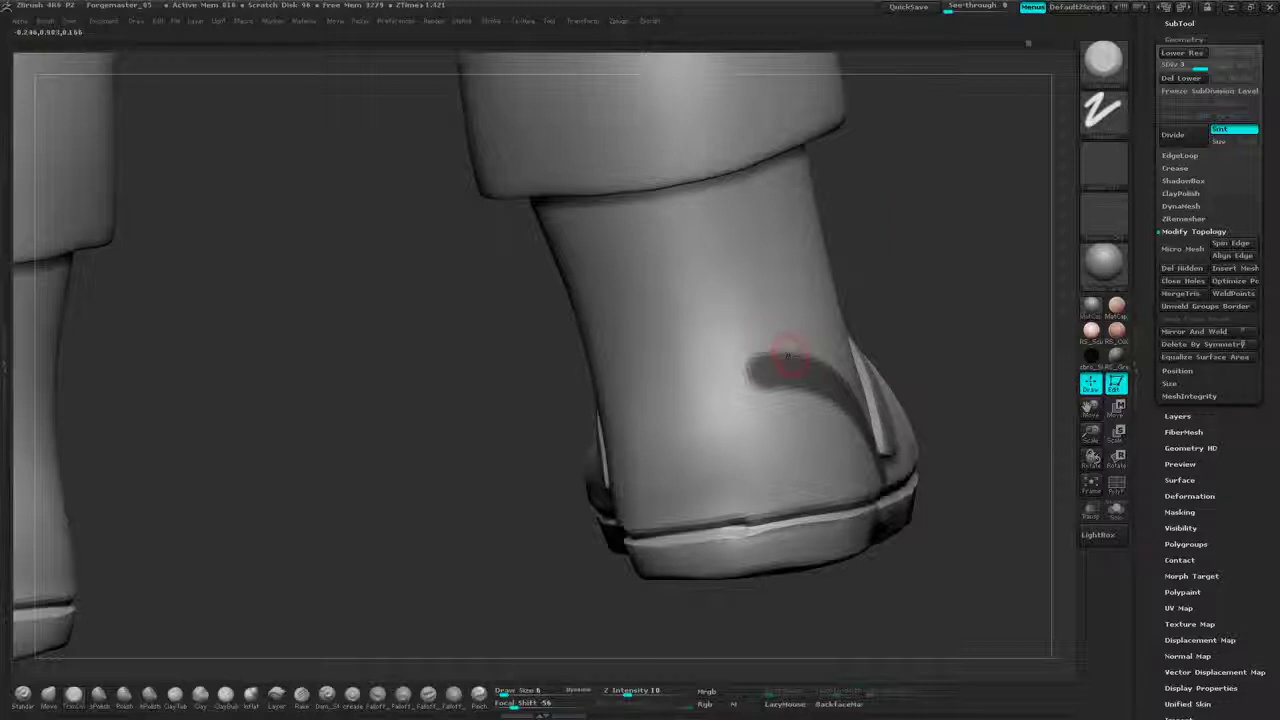
- Extend the mask band around the back of the heel and down the boot's inner side to the front strap's lower end
left_click_drag(787, 355, 668, 394, "ctrl")
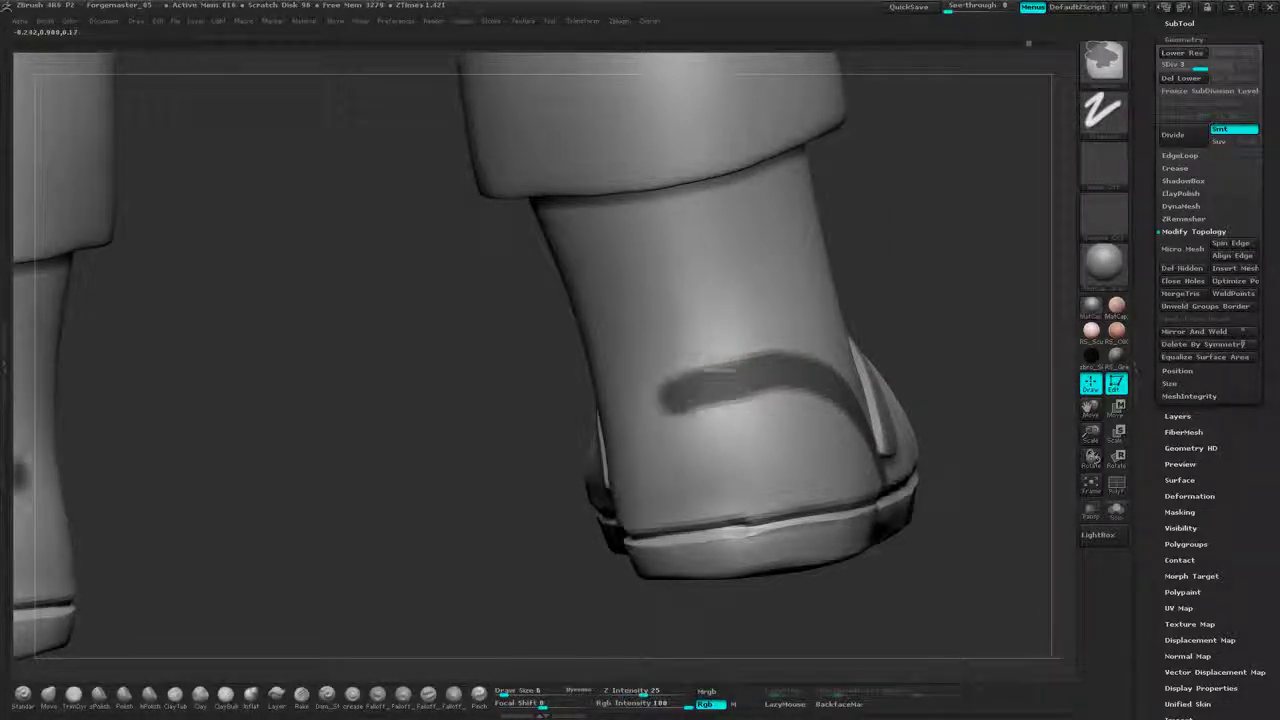
left_click_drag(530, 310, 942, 281)
mouse_move(754, 384)
left_mouse_down("ctrl")
mouse_move(700, 397)
mouse_move(572, 522)
left_mouse_up("ctrl")
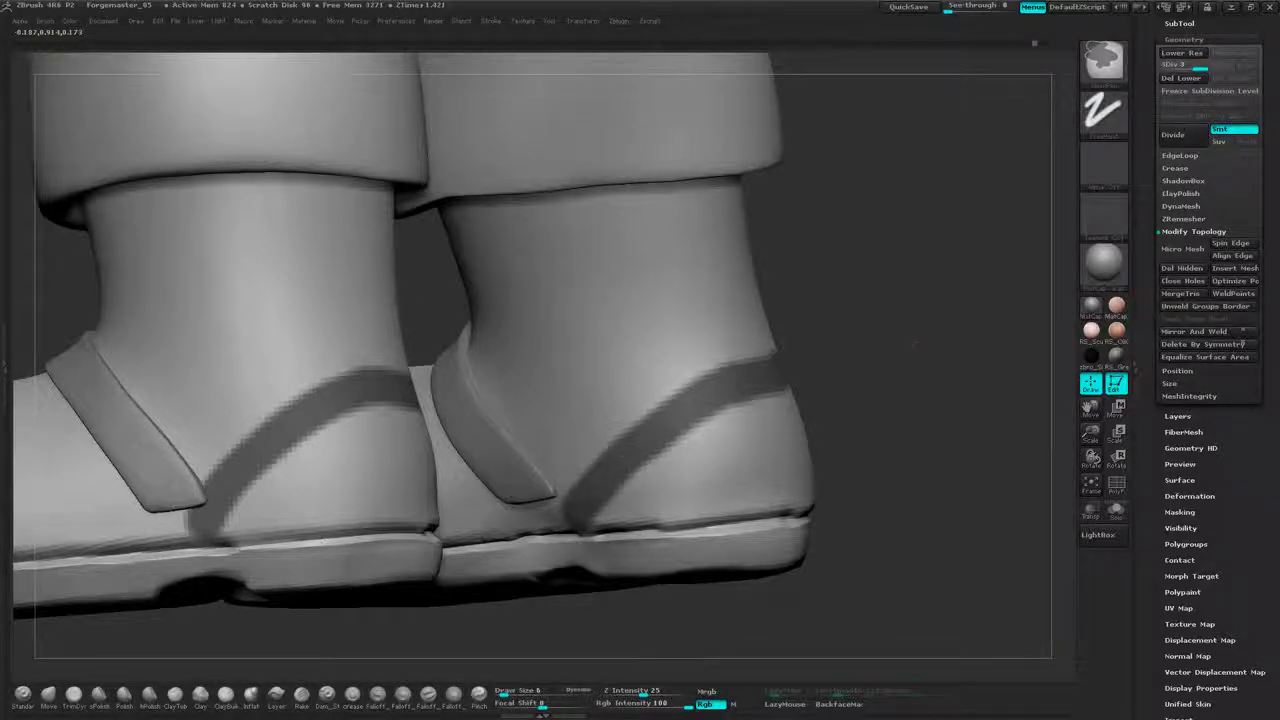
left_click_drag(925, 450, 400, 420)
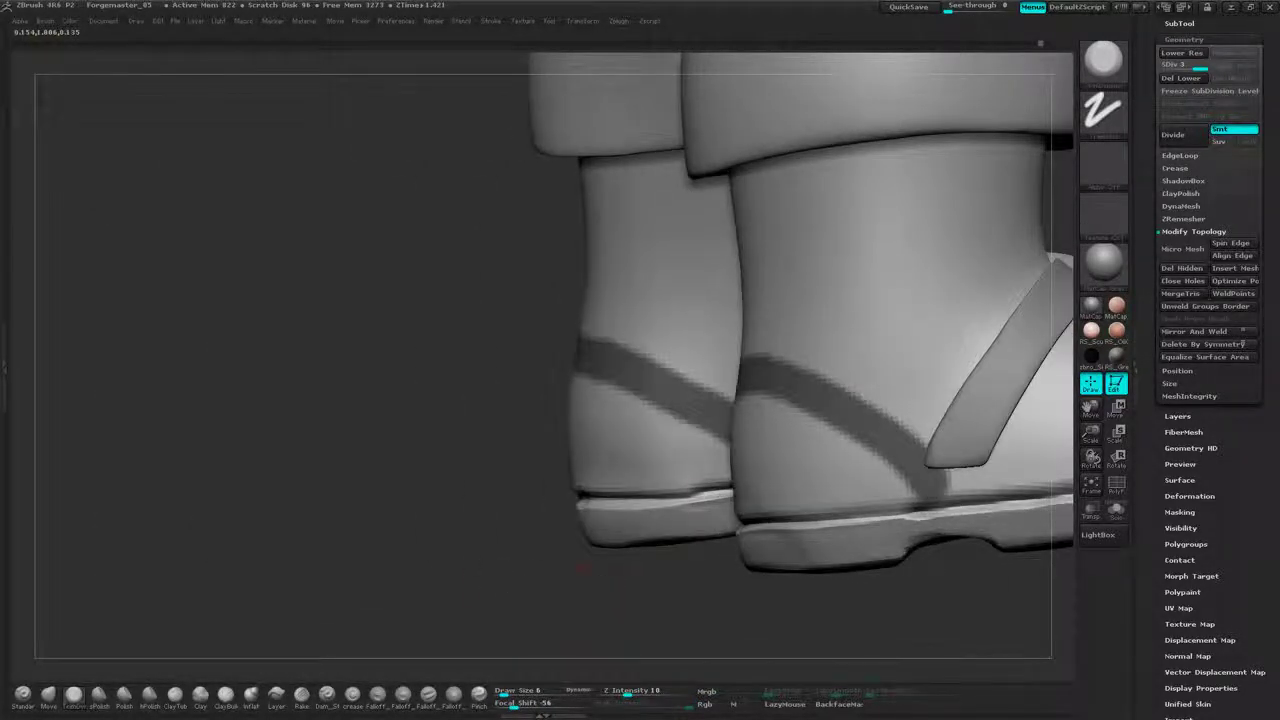
left_click_drag(583, 568, 1105, 515)
left_click_drag(869, 340, 715, 370)
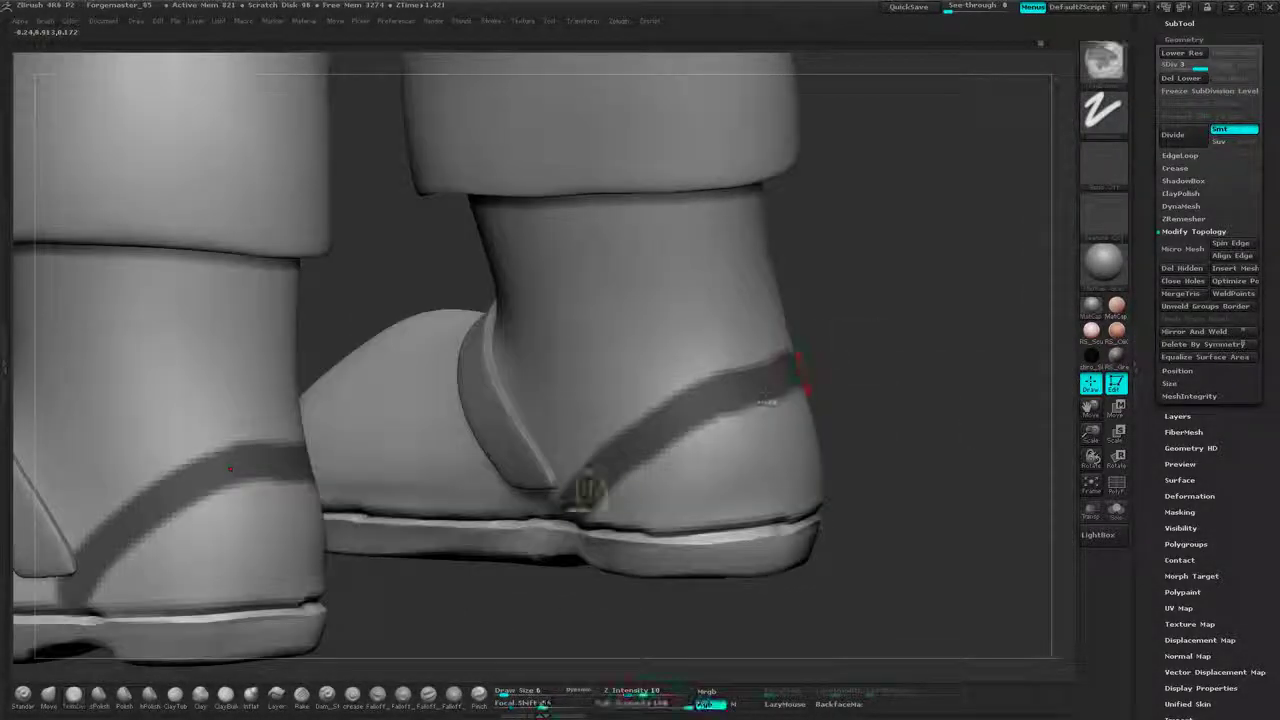
- Erase the inner part of the heel mask band and repaint it with a cleaner edge down to the front strap
left_click_drag(588, 488, 572, 512, "shift")
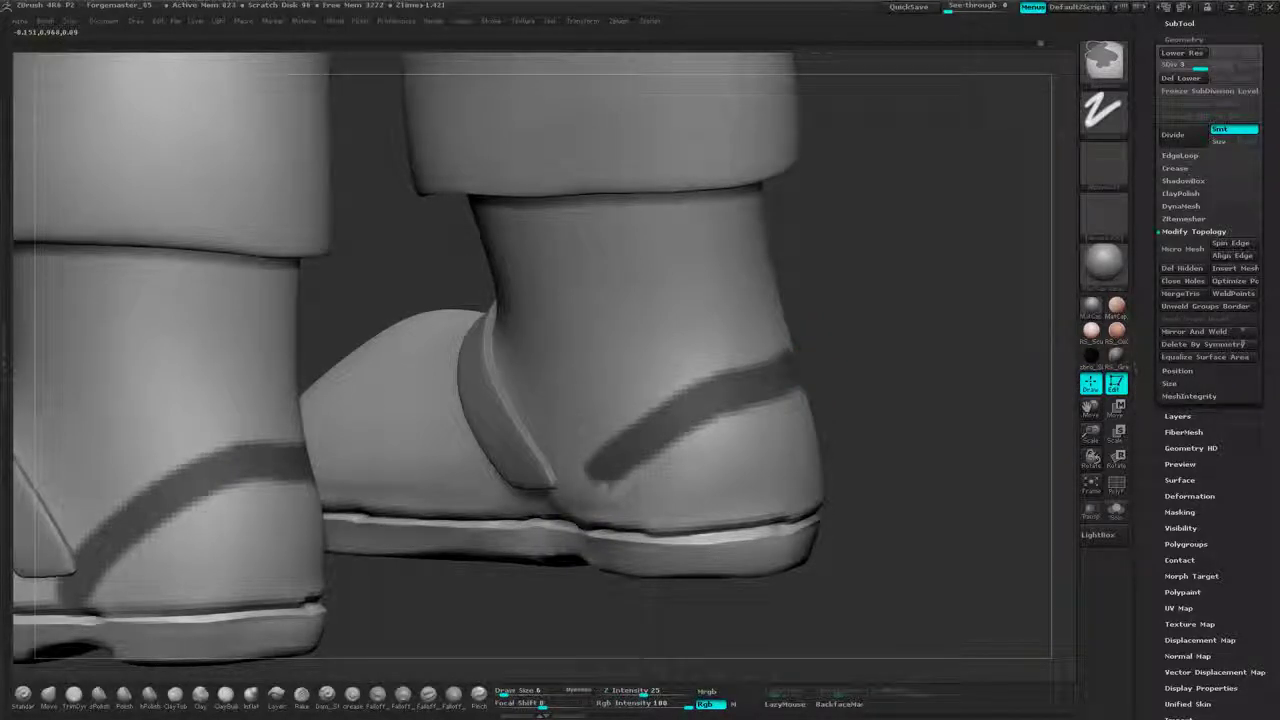
left_click_drag(592, 462, 660, 432, "shift")
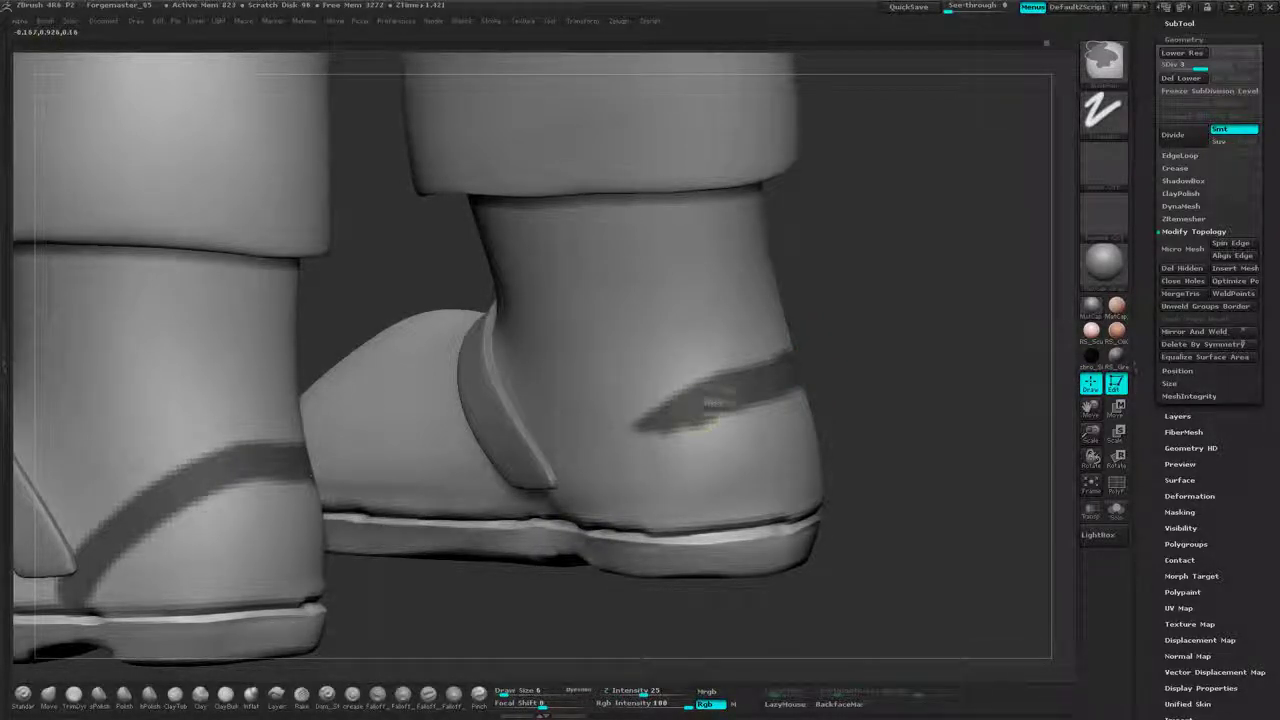
left_click_drag(640, 434, 586, 484)
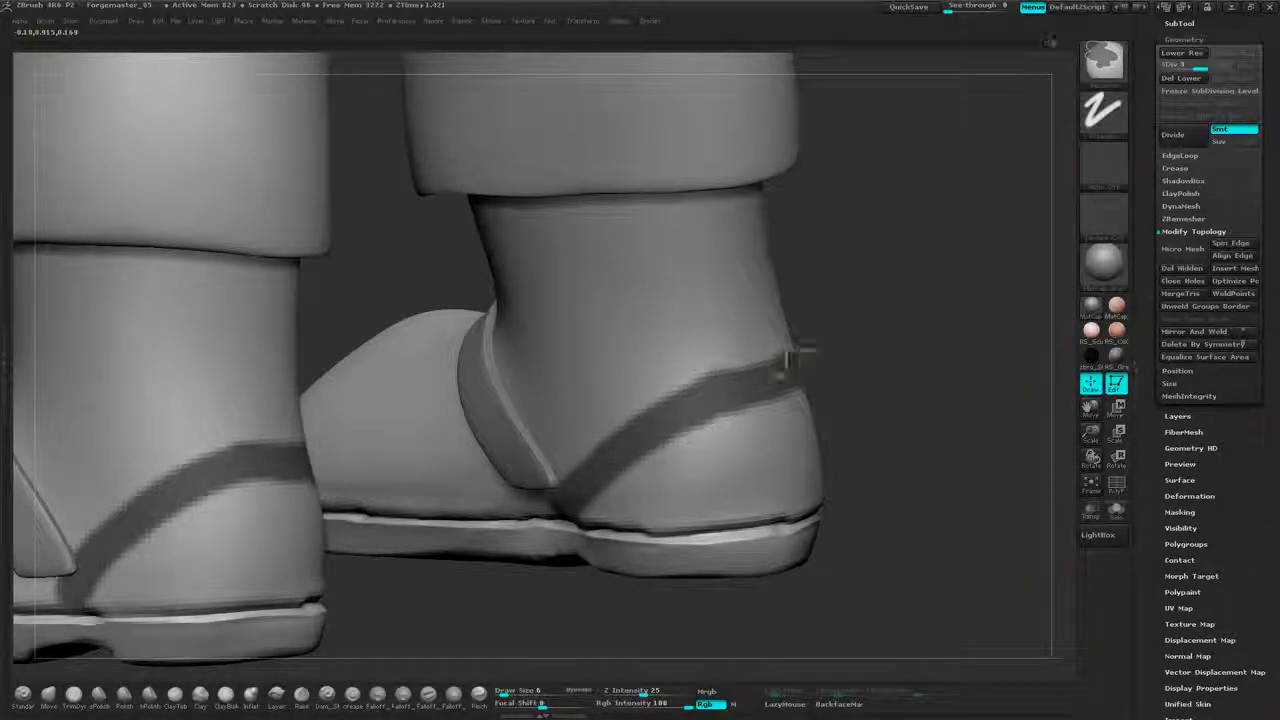
- Trim the lower ends of the heel mask band on both sides so they finish beside the front strap's ends
mouse_move(1030, 318)
left_mouse_down()
mouse_move(942, 272)
mouse_move(932, 327)
mouse_move(991, 334)
mouse_move(854, 294)
mouse_move(914, 312)
left_mouse_up()
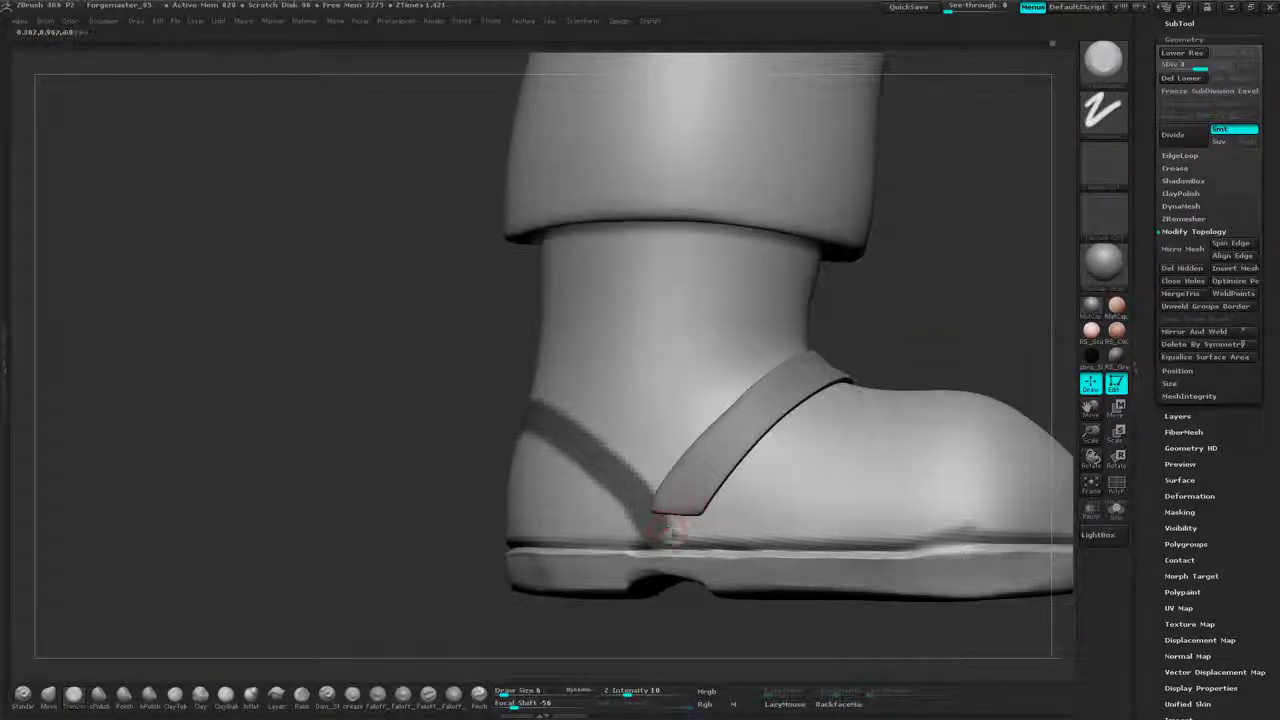
key("shift")
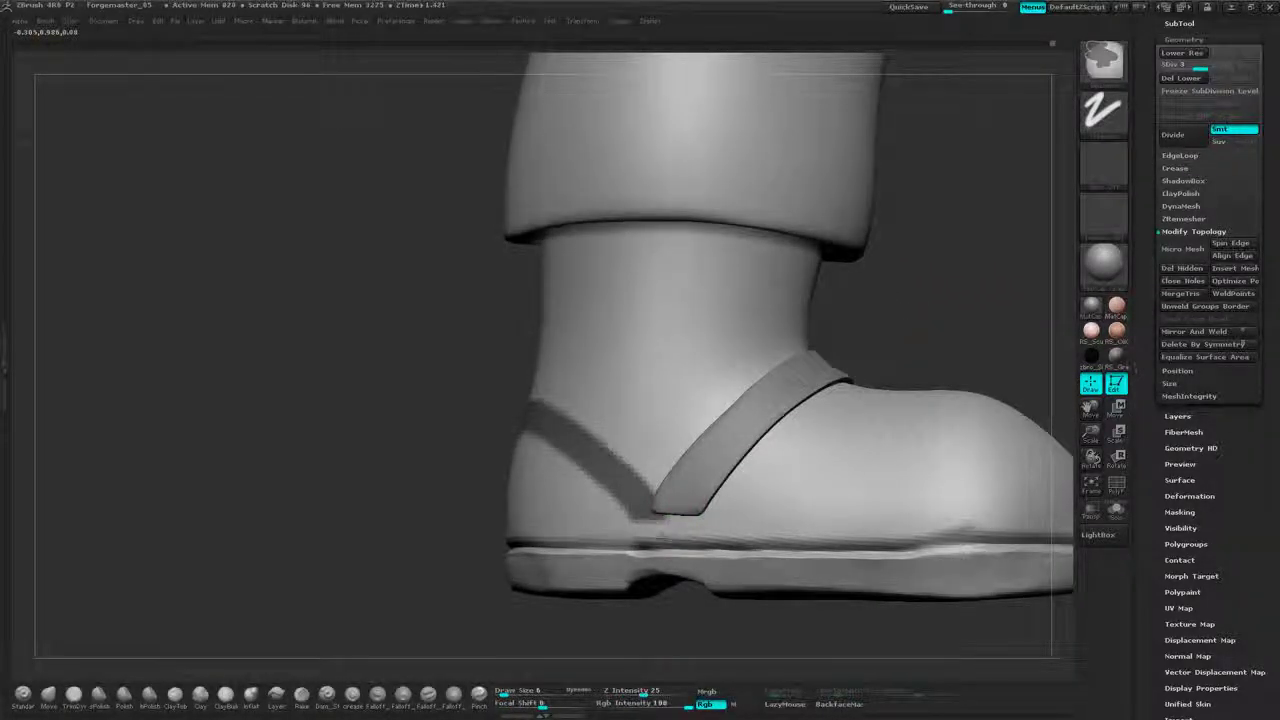
left_click_drag(440, 548, 618, 520)
mouse_move(946, 600)
left_mouse_down()
mouse_move(906, 585)
mouse_move(927, 475)
mouse_move(882, 530)
left_mouse_up()
key("ctrl")
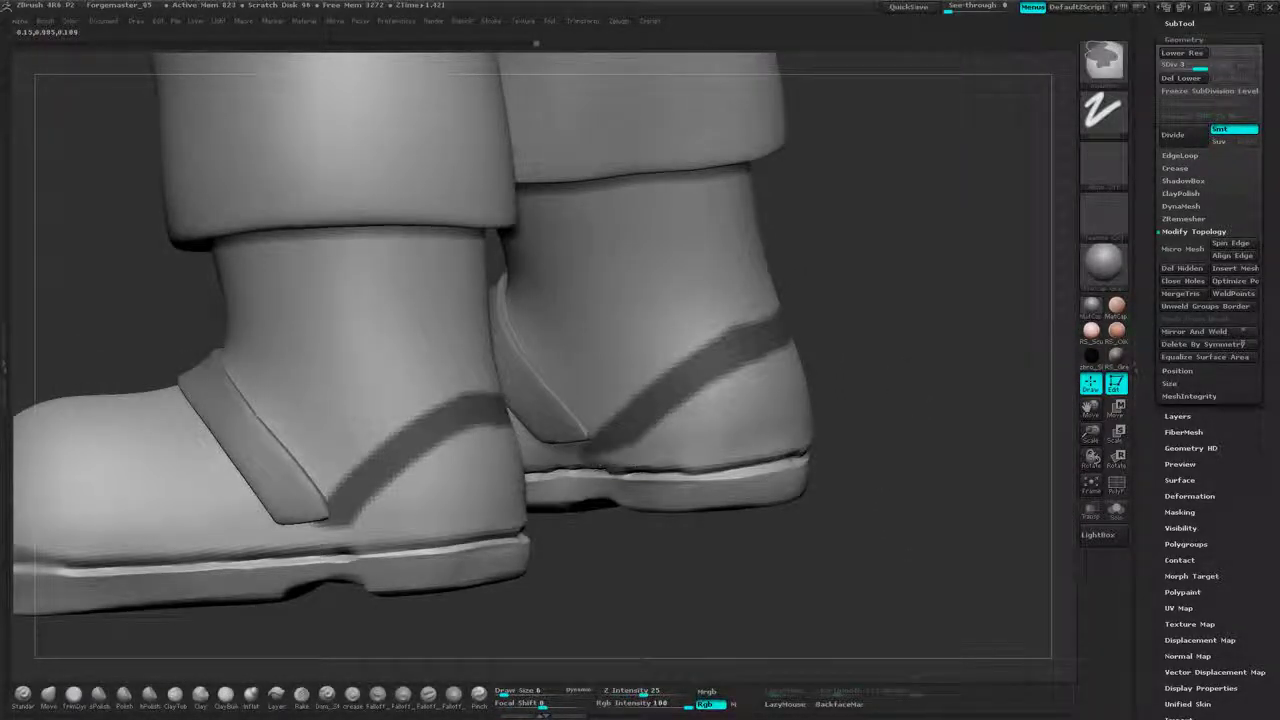
left_click_drag(909, 334, 820, 322)
mouse_move(949, 297)
left_mouse_down("alt")
mouse_move(900, 332)
mouse_move(952, 307)
mouse_move(883, 331)
left_mouse_up("alt")
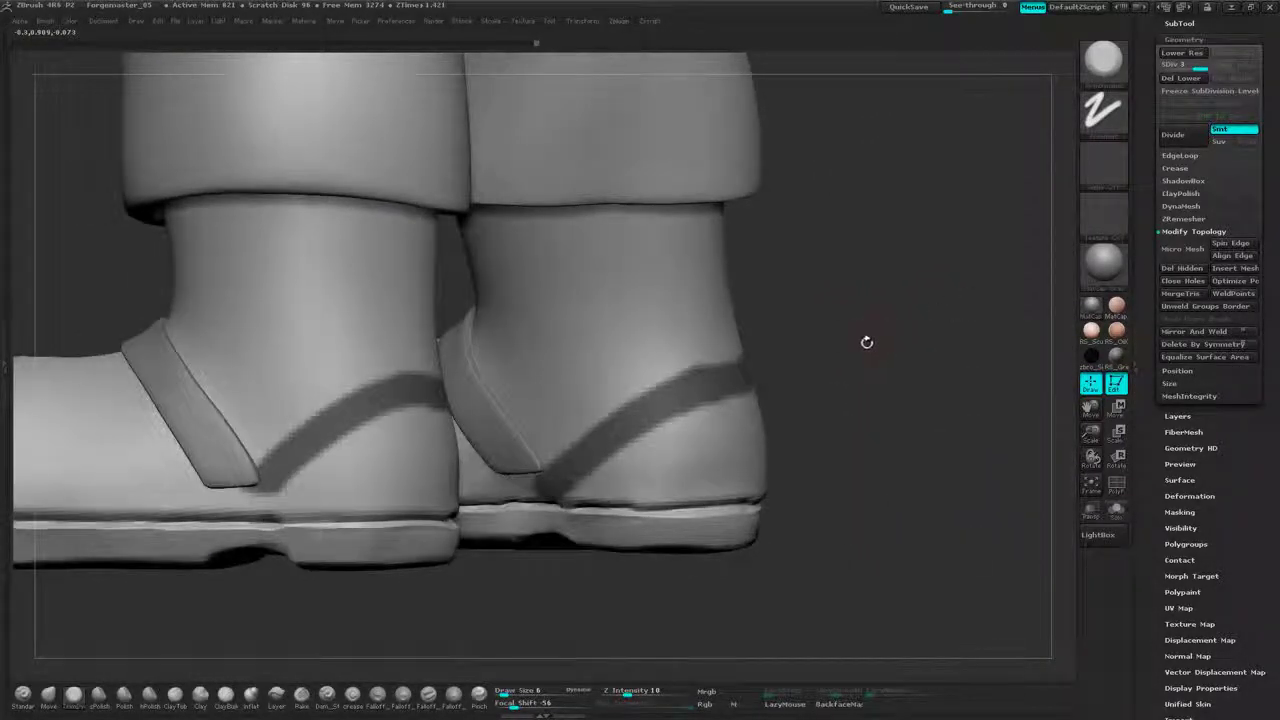
key("ctrl")
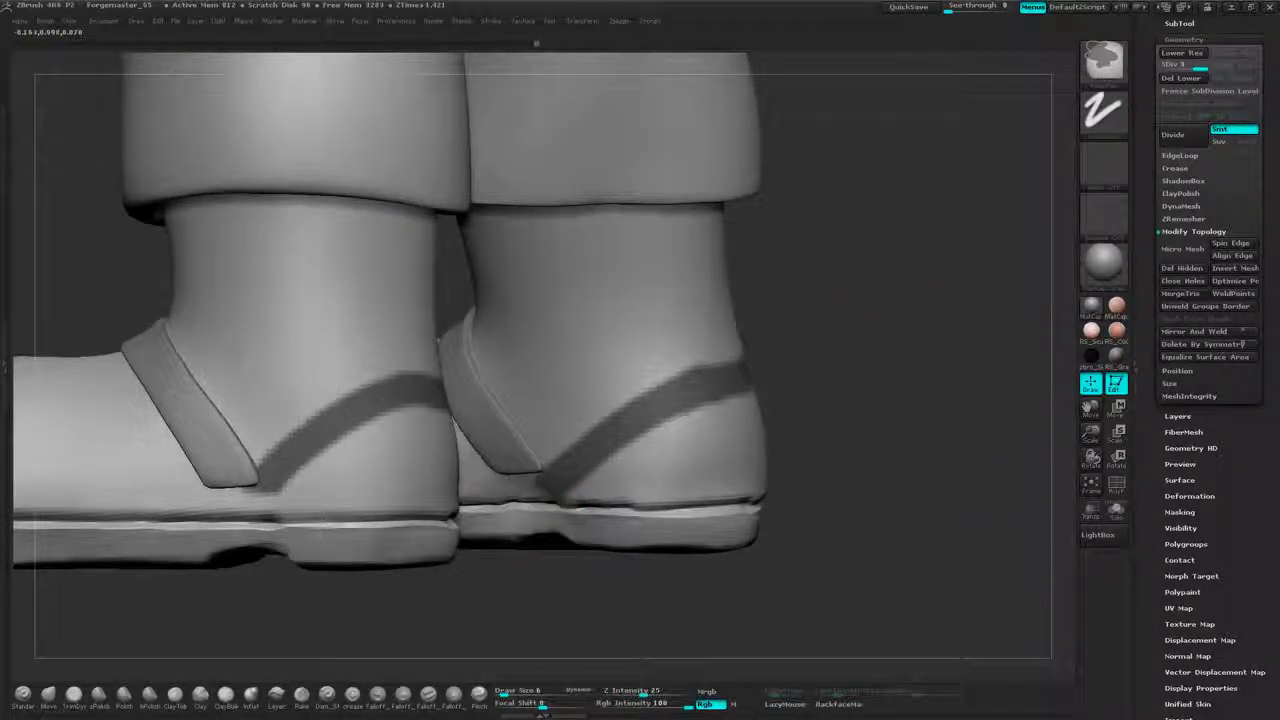
left_click_drag(923, 366, 898, 413)
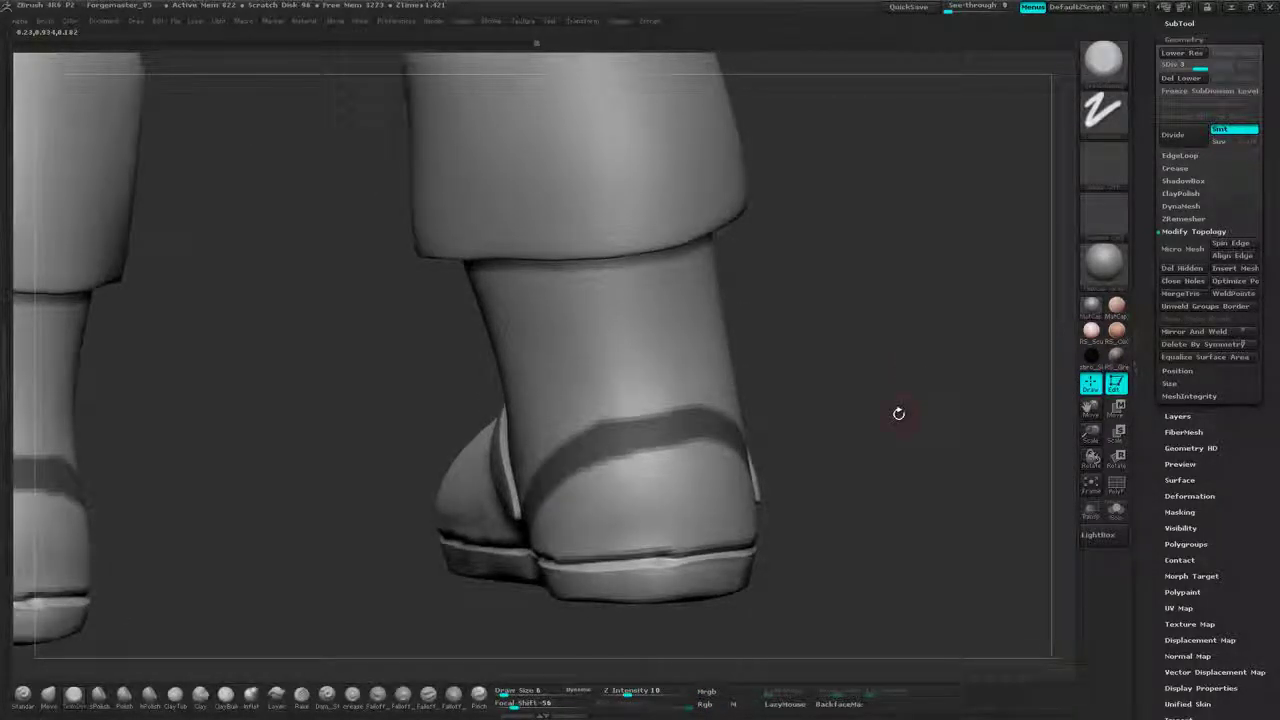
- Extract the masked heel band from the Feet subtool as a new subtool, accept it, and clear the mask
left_click_drag(1270, 44, 1270, 67)
left_click(1189, 43)
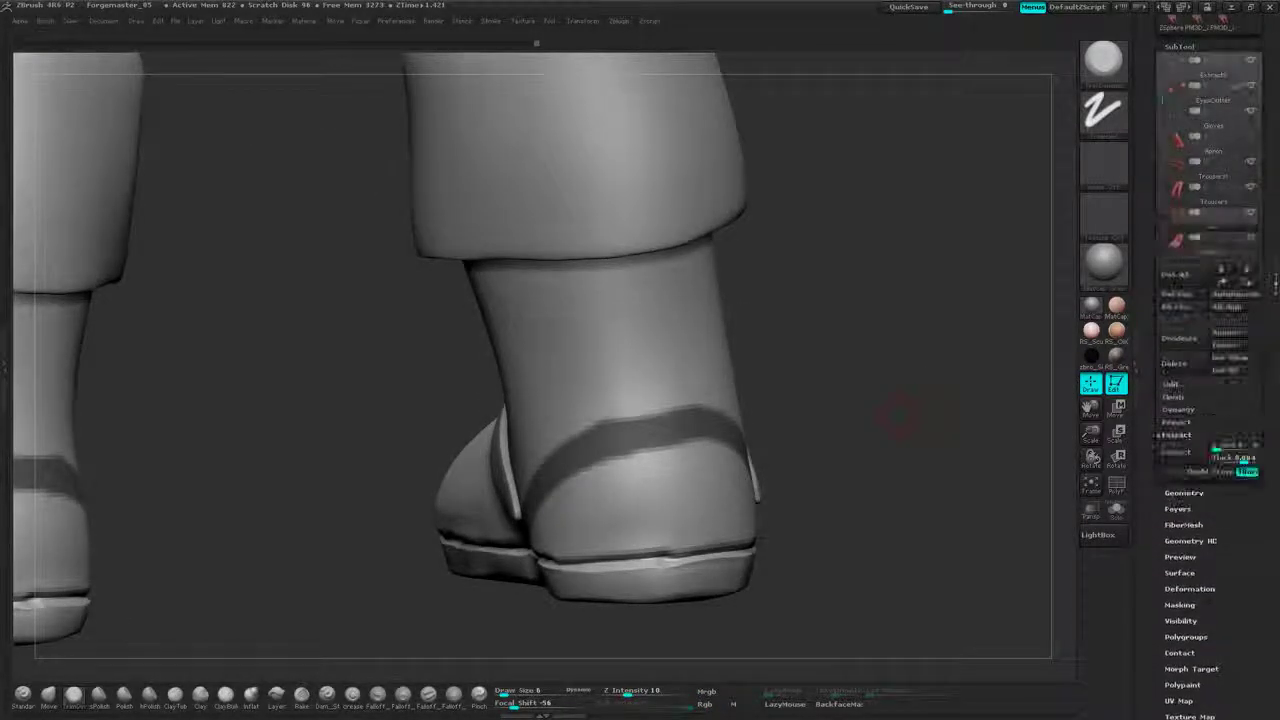
left_click_drag(1275, 281, 1274, 239)
left_click(1193, 409)
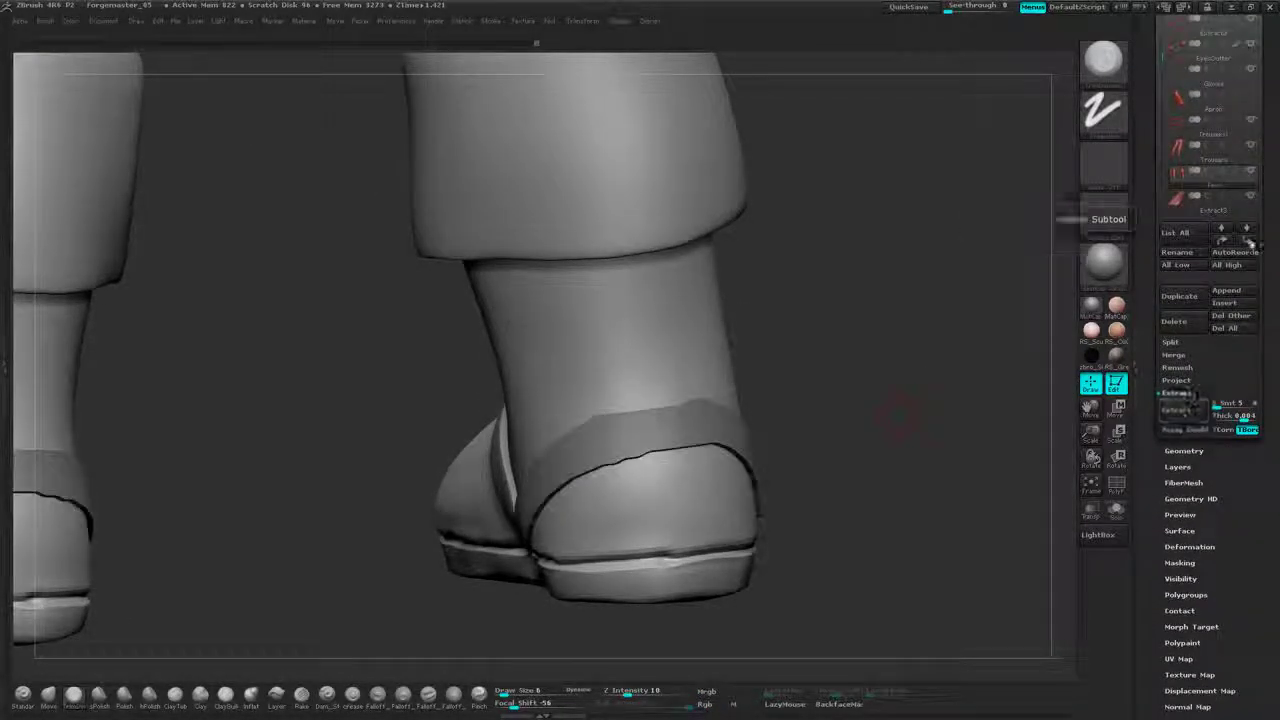
left_click(1218, 212)
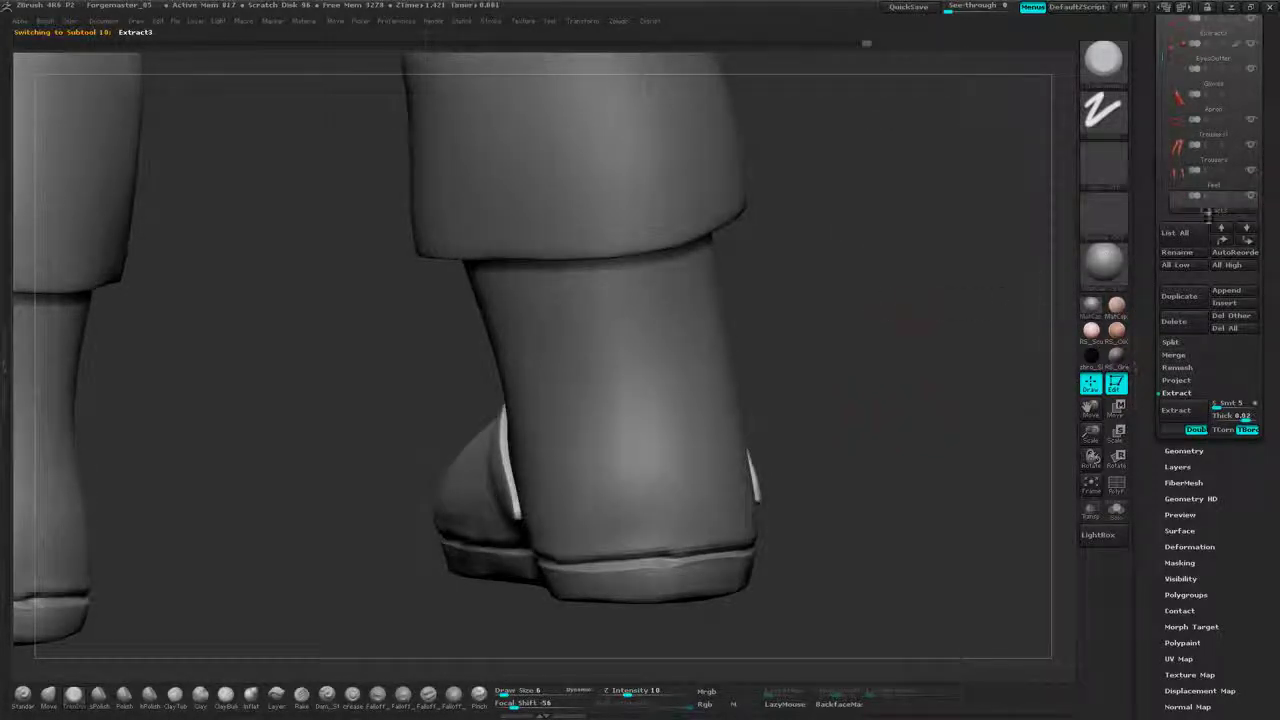
left_click(1212, 190)
left_click(1189, 411)
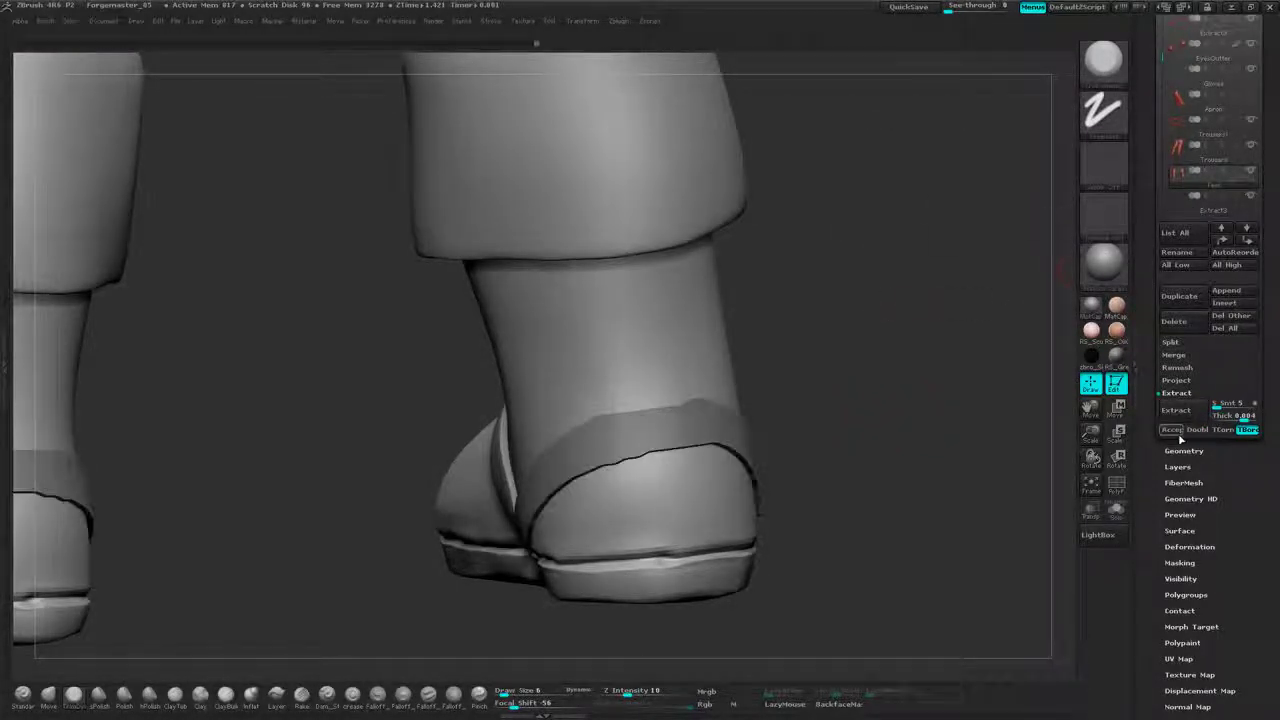
left_click(1172, 430)
left_click_drag(839, 298, 971, 214, "ctrl")
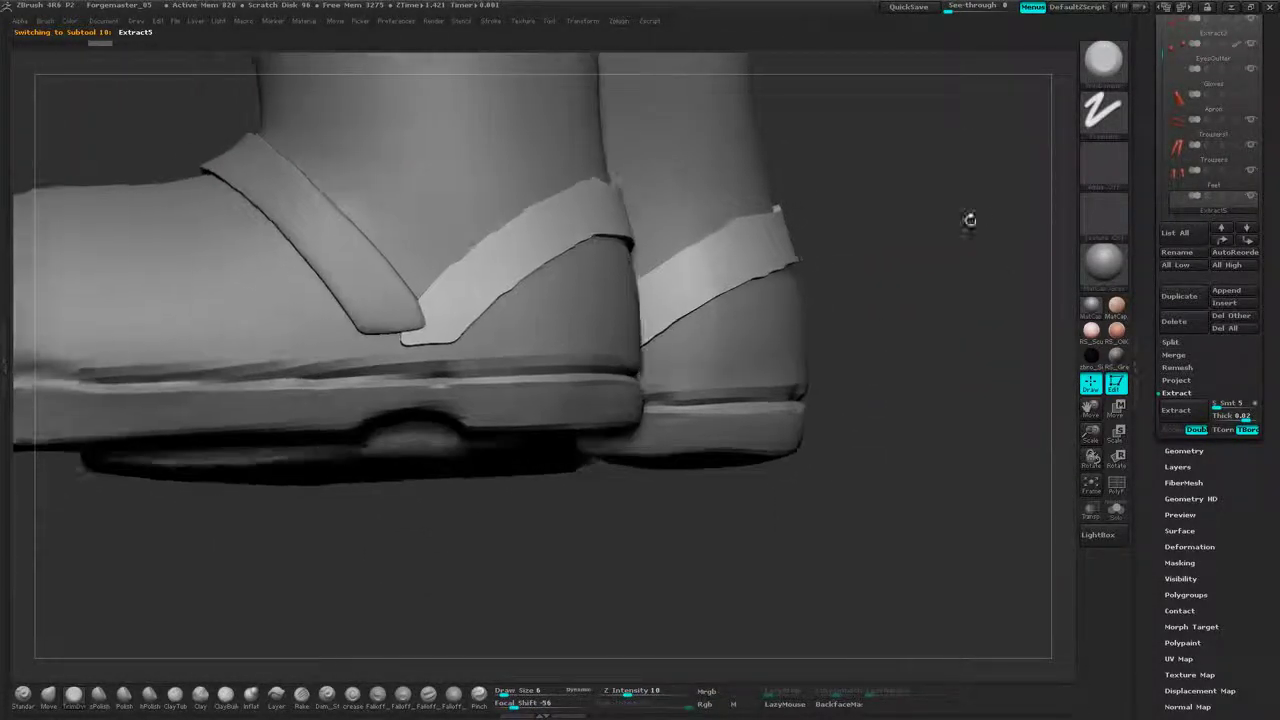
- Isolate the extracted heel strap and smooth its jagged edges and both ends
left_click(1116, 510)
mouse_move(963, 328)
left_mouse_down()
mouse_move(838, 345)
mouse_move(774, 200)
mouse_move(752, 266)
left_mouse_up()
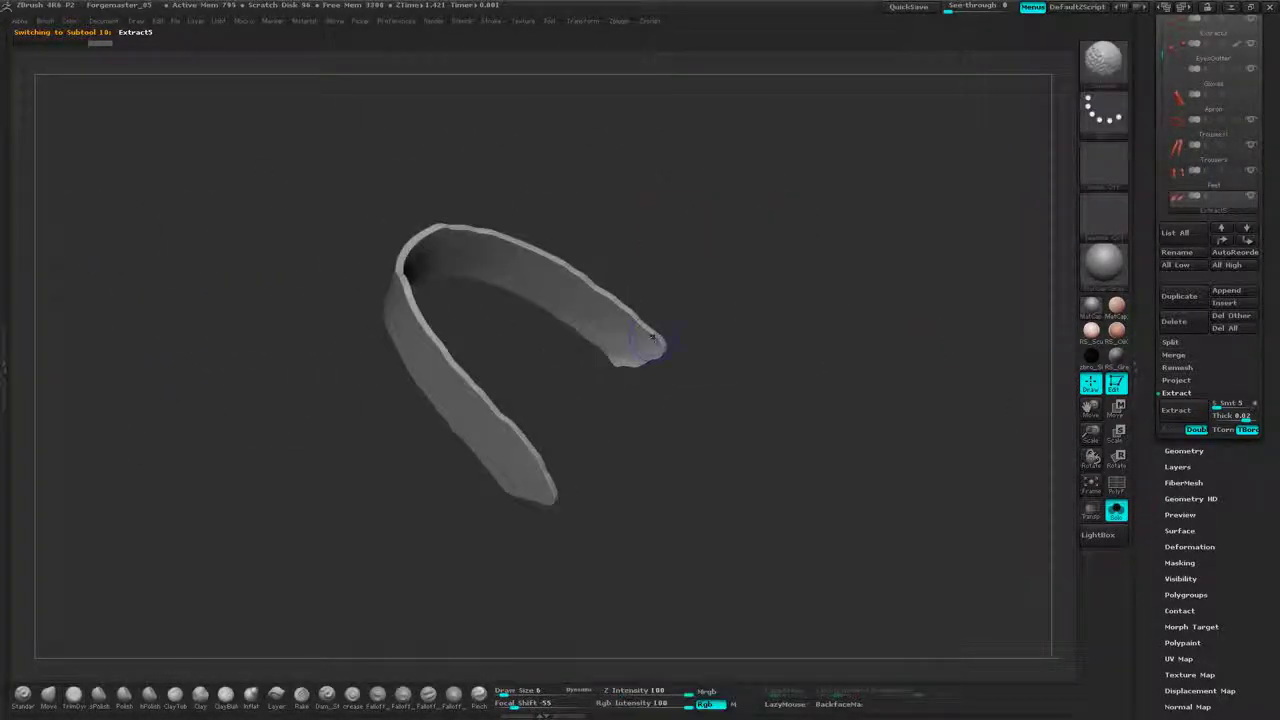
left_click_drag(652, 347, 651, 342, "shift")
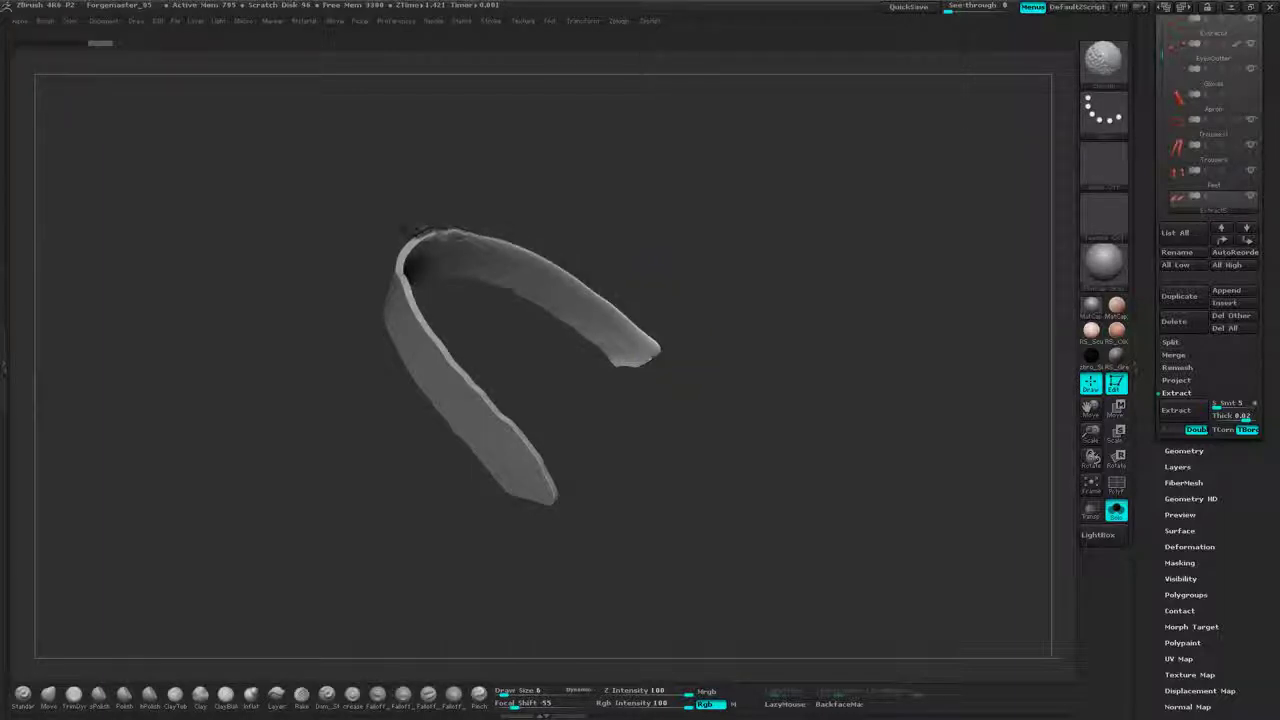
left_click_drag(417, 232, 404, 258, "shift")
left_click_drag(537, 202, 537, 181)
mouse_move(412, 242)
left_mouse_down("shift")
mouse_move(402, 270)
mouse_move(554, 470)
left_mouse_up("shift")
left_click_drag(584, 488, 452, 512)
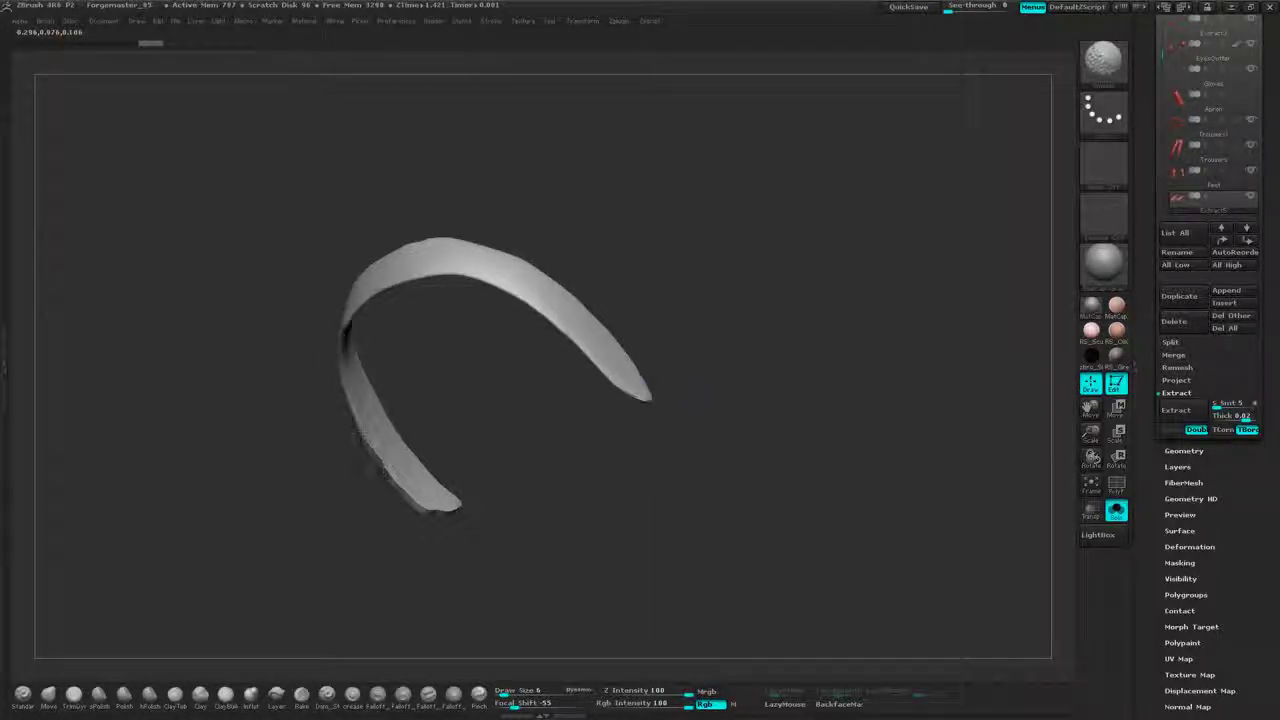
mouse_move(598, 509)
left_mouse_down()
mouse_move(763, 346)
mouse_move(853, 304)
left_mouse_up()
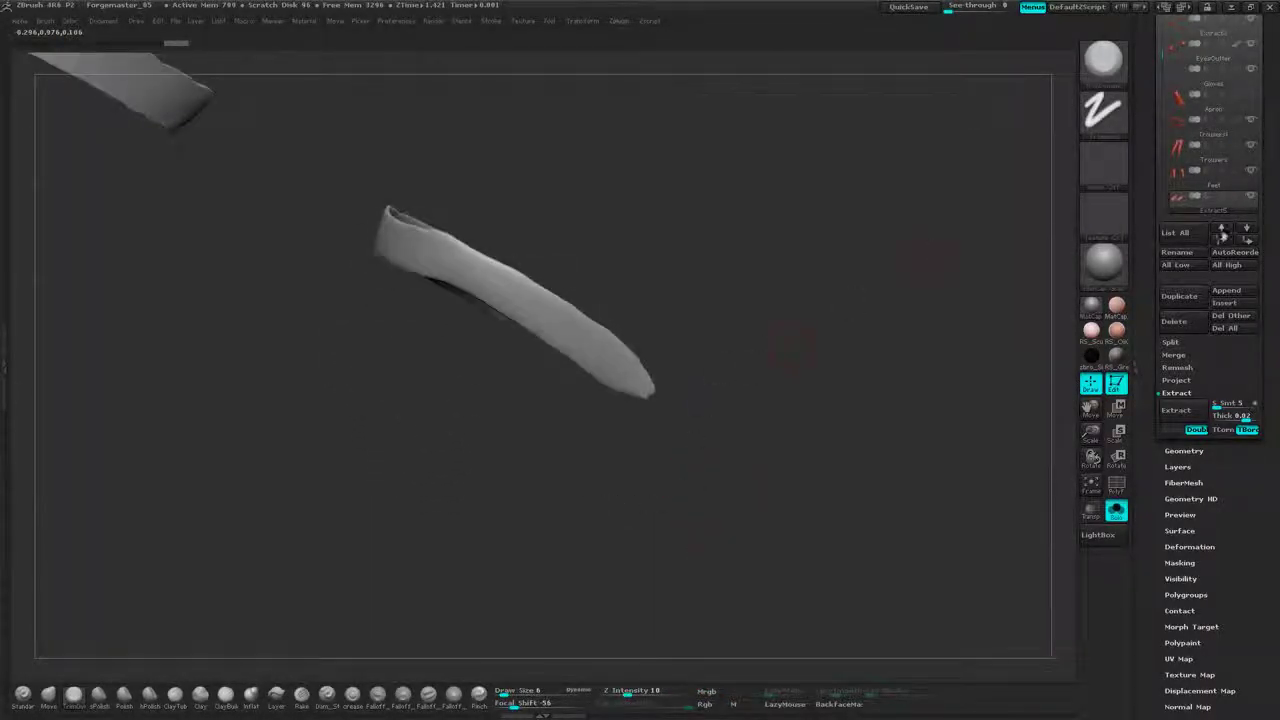
- Thicken the isolated heel strap slightly with the Inflate deformation and raise its subdivision by one level
scroll(1212, 378, "down", 3)
left_click(1192, 430)
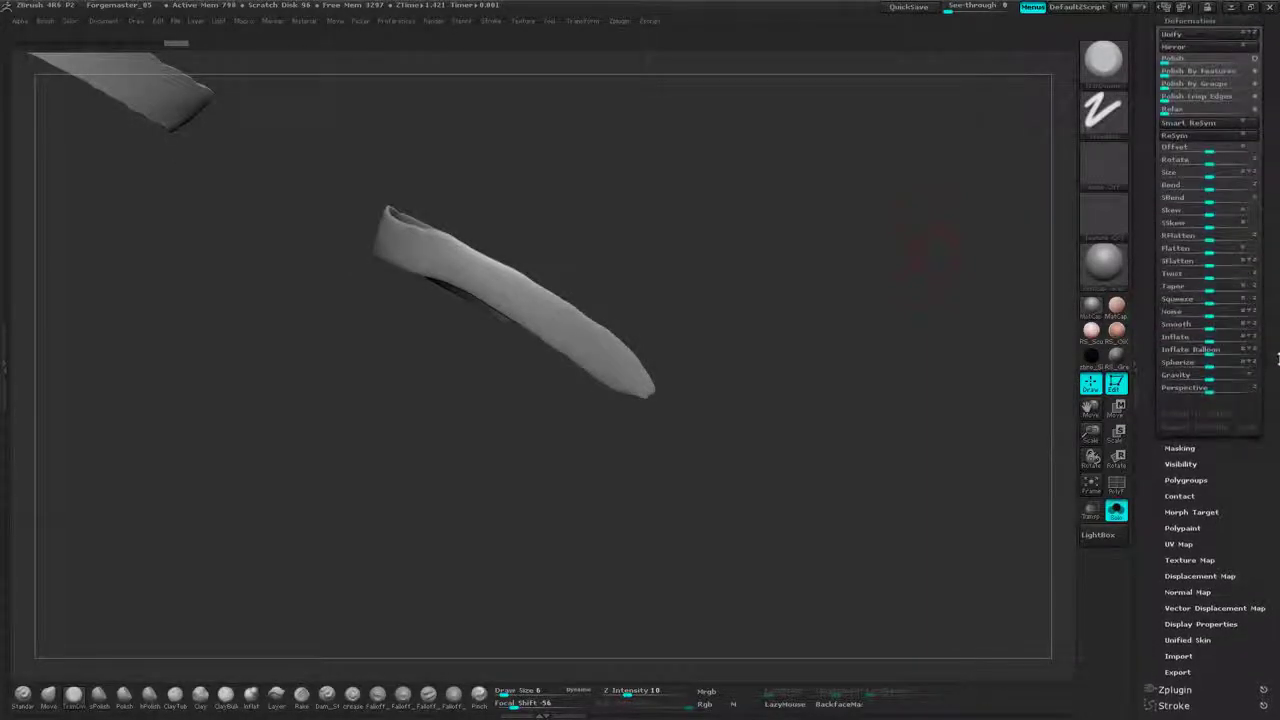
mouse_move(1213, 343)
left_mouse_down()
mouse_move(1238, 342)
mouse_move(1217, 341)
left_mouse_up()
left_click_drag(889, 289, 897, 216)
right_click(872, 315)
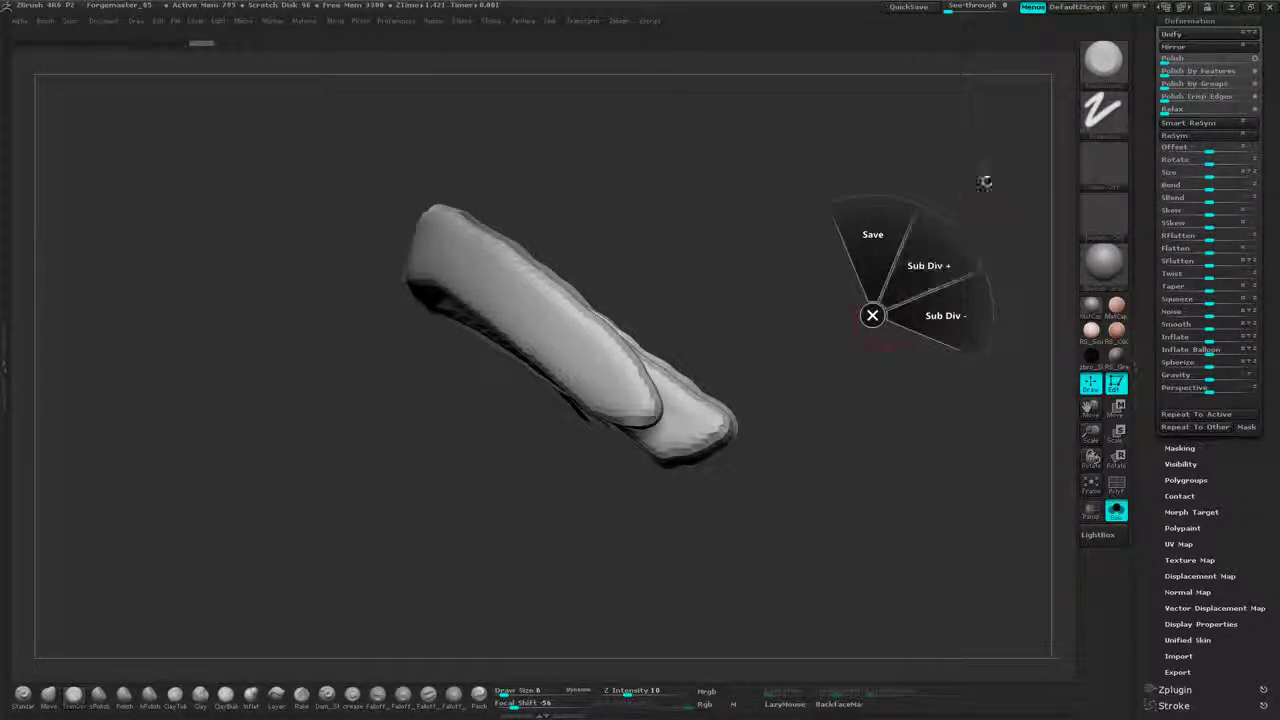
left_click(934, 267)
left_click_drag(1267, 48, 1265, 227)
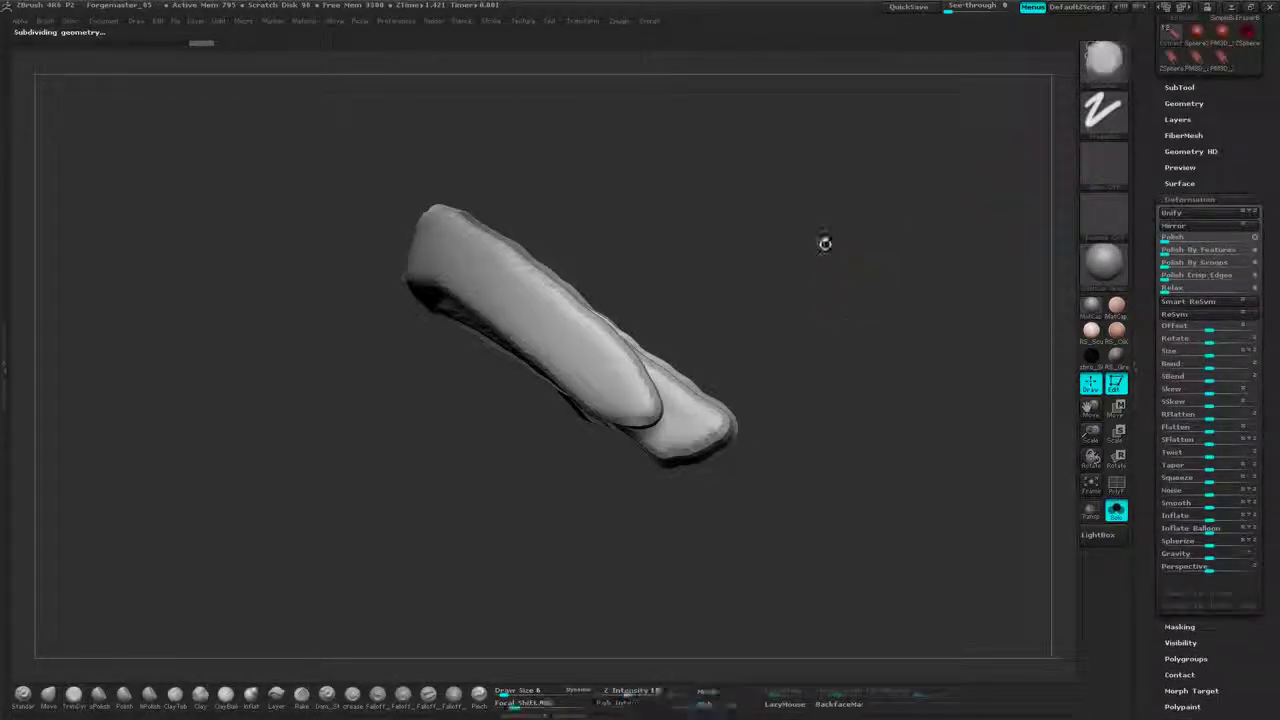
left_click_drag(841, 221, 806, 251)
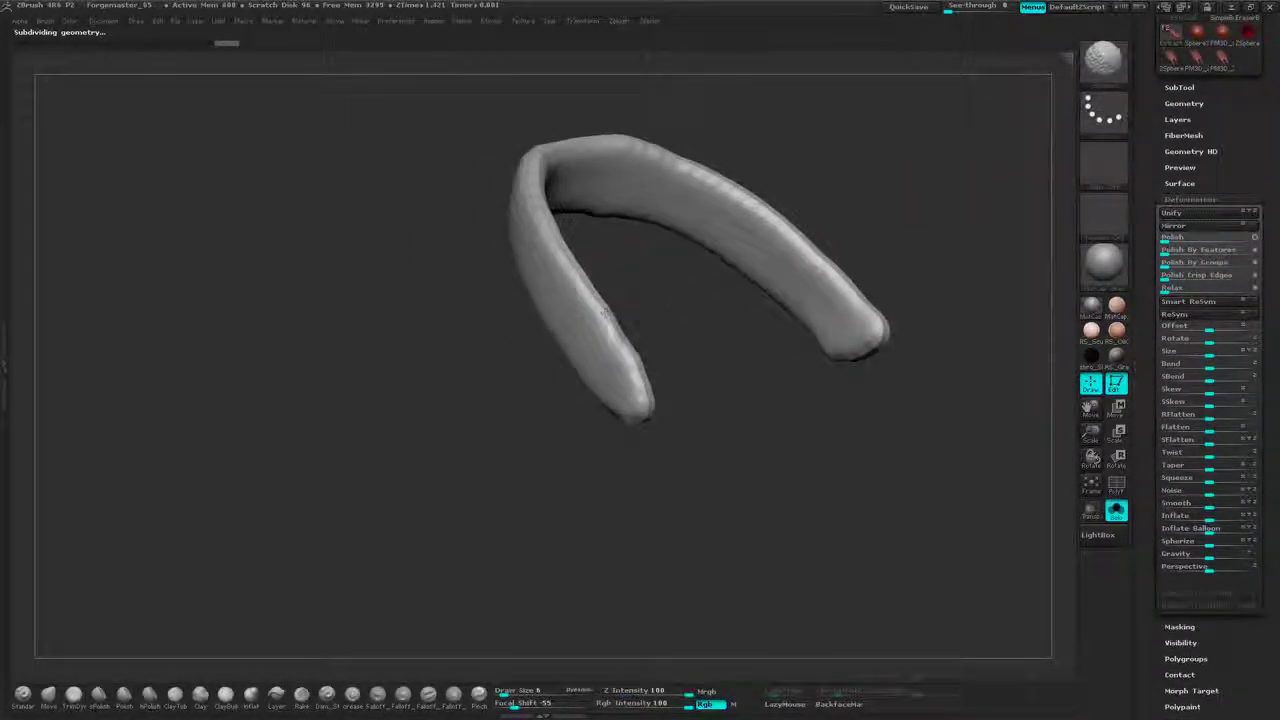
- Smooth the heel strap's upper rim from the back around to both ends
mouse_move(592, 149)
left_mouse_down("shift")
mouse_move(694, 170)
mouse_move(788, 226)
mouse_move(873, 326)
left_mouse_up("shift")
left_click_drag(841, 409, 806, 255)
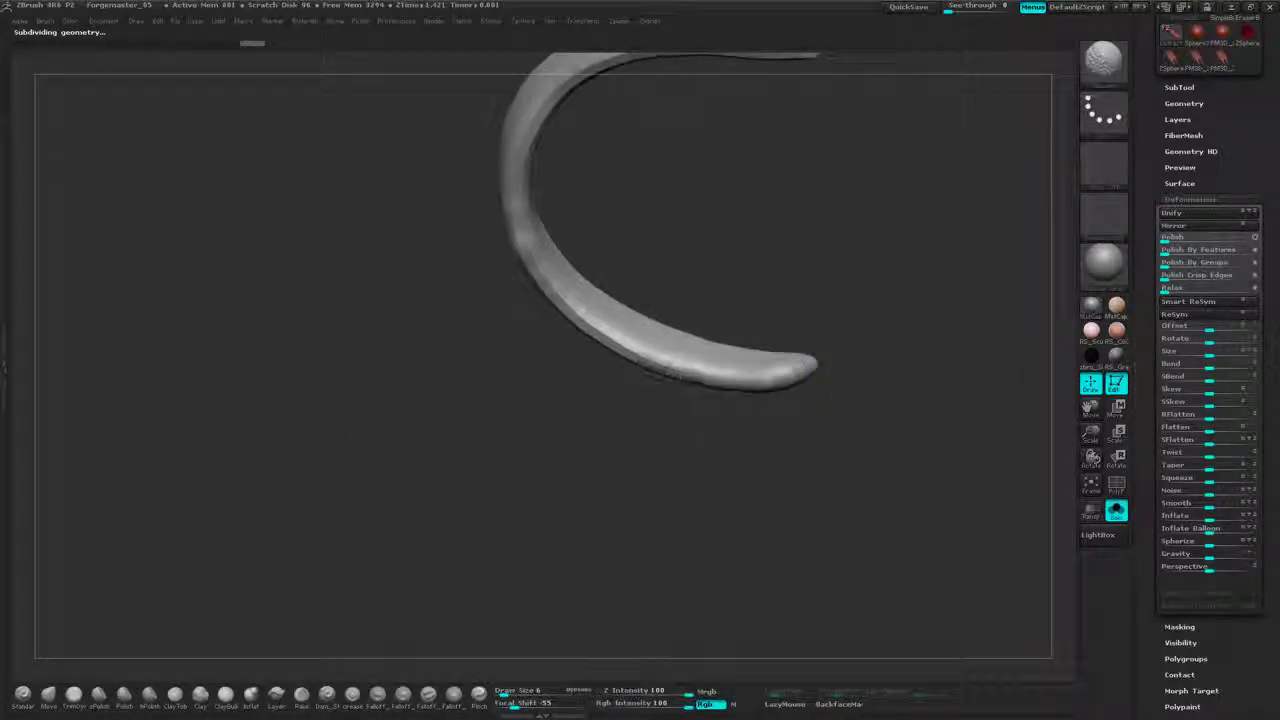
mouse_move(557, 160)
left_mouse_down("alt")
mouse_move(555, 272)
mouse_move(608, 294)
mouse_move(665, 208)
mouse_move(908, 178)
left_mouse_up("alt")
mouse_move(940, 330)
left_mouse_down()
mouse_move(963, 209)
mouse_move(892, 336)
mouse_move(895, 280)
mouse_move(880, 300)
mouse_move(859, 269)
mouse_move(791, 331)
mouse_move(840, 320)
mouse_move(819, 171)
mouse_move(1012, 163)
left_mouse_up()
- Clip the heel strap's uneven upper edge to a clean line with clip curves drawn from both sides and the back
key("ctrl+shift")
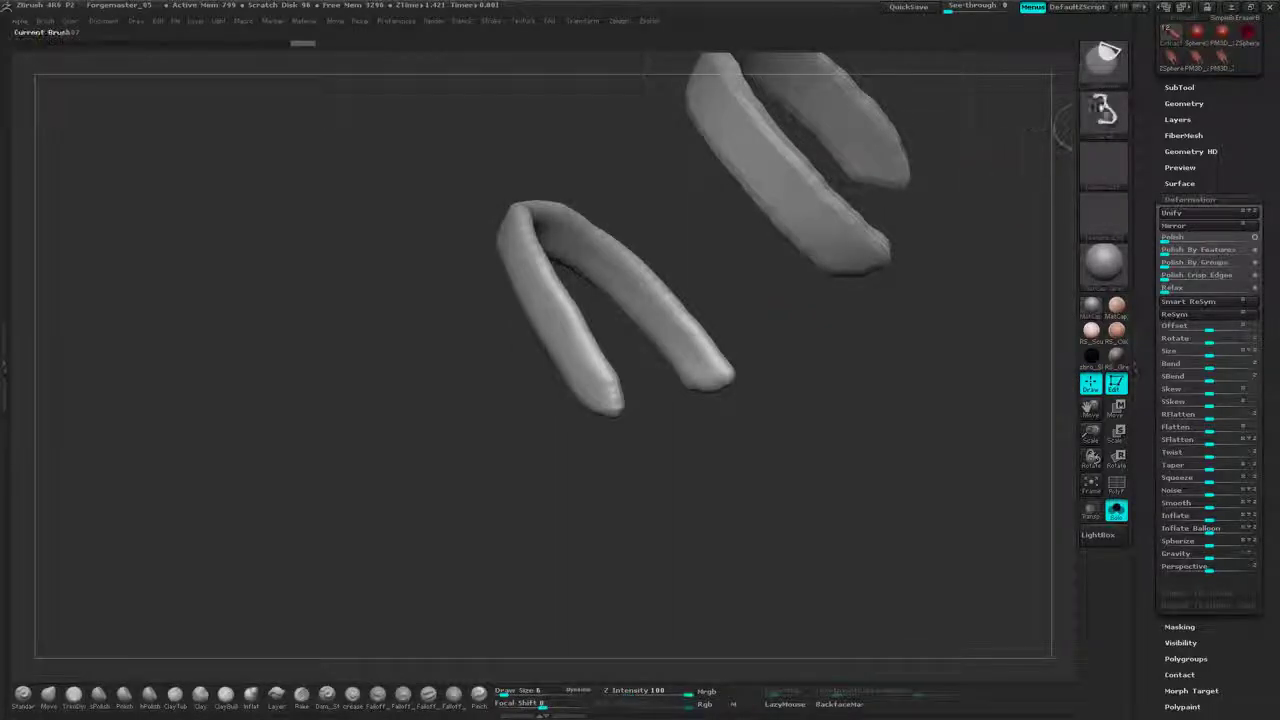
left_click_drag(920, 250, 848, 335)
mouse_move(846, 272)
left_mouse_down("alt")
mouse_move(843, 234)
mouse_move(866, 170)
mouse_move(858, 262)
mouse_move(925, 278)
mouse_move(880, 270)
mouse_move(862, 205)
mouse_move(892, 236)
mouse_move(872, 172)
mouse_move(854, 214)
left_mouse_up("alt")
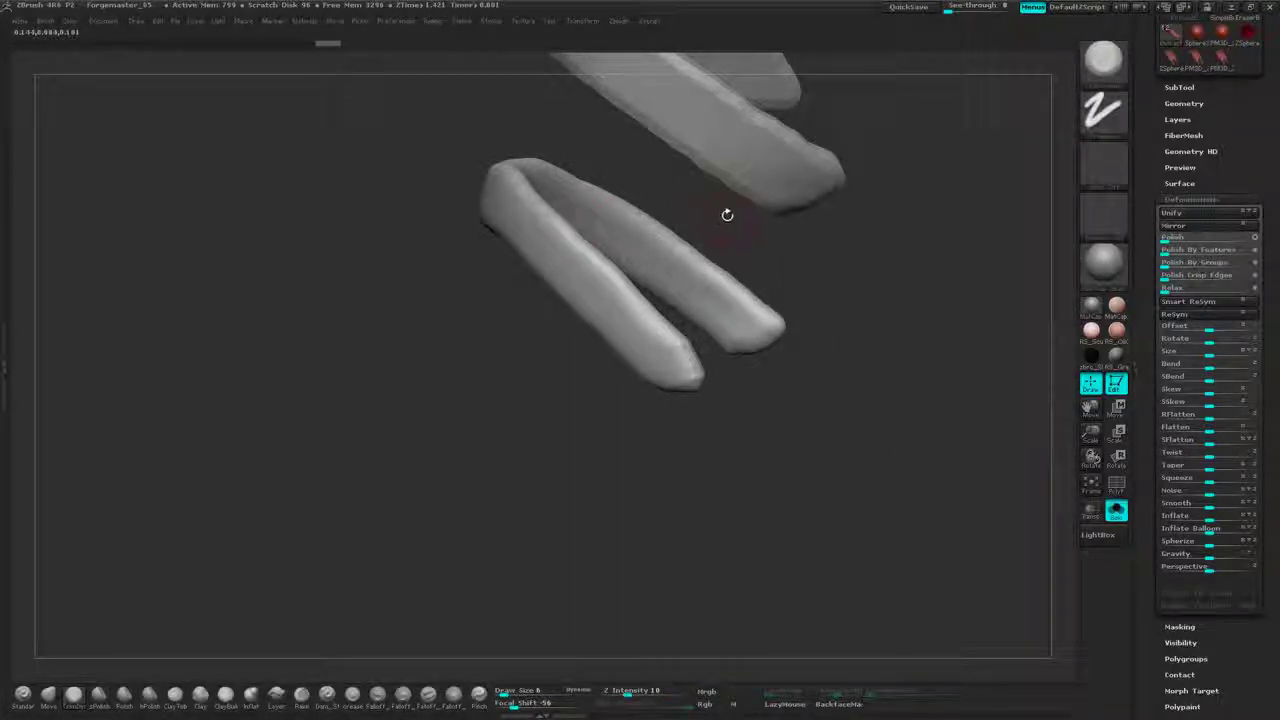
mouse_move(727, 215)
left_mouse_down()
mouse_move(754, 233)
mouse_move(752, 209)
left_mouse_up()
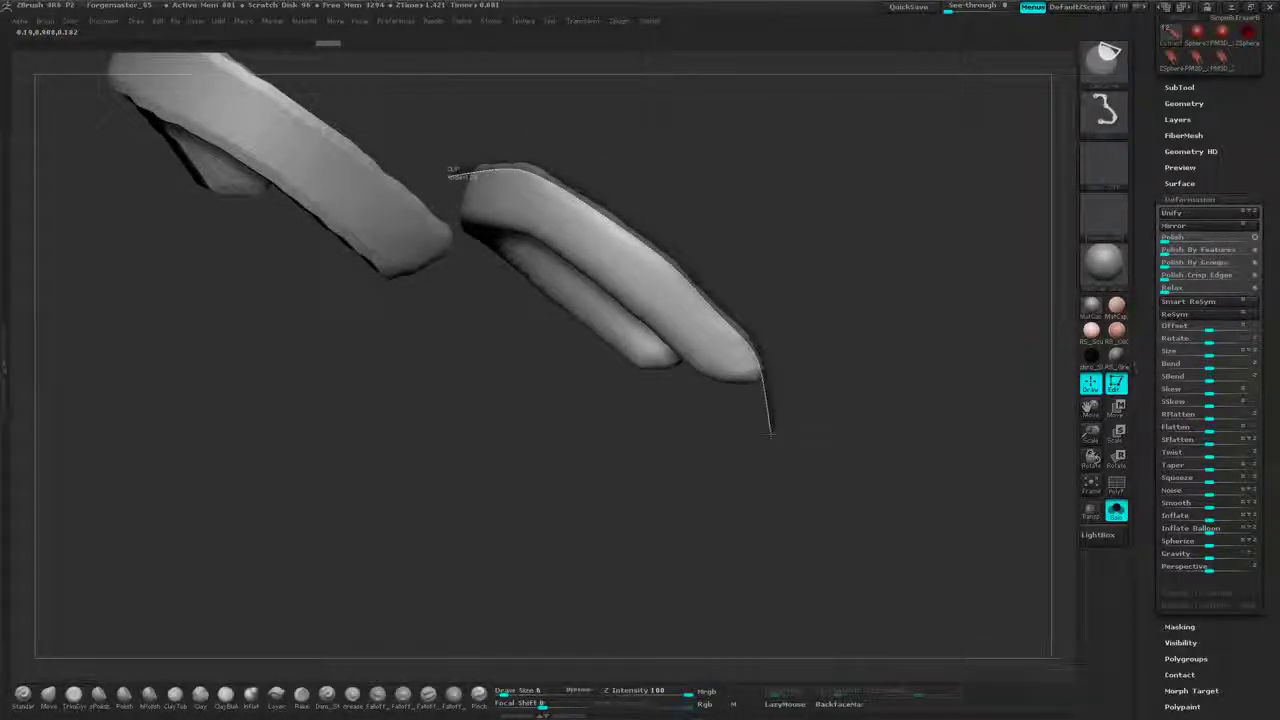
left_click_drag(775, 428, 780, 427, "ctrl+shift")
mouse_move(887, 230)
left_mouse_down()
mouse_move(755, 298)
mouse_move(715, 292)
mouse_move(660, 255)
mouse_move(691, 183)
left_mouse_up()
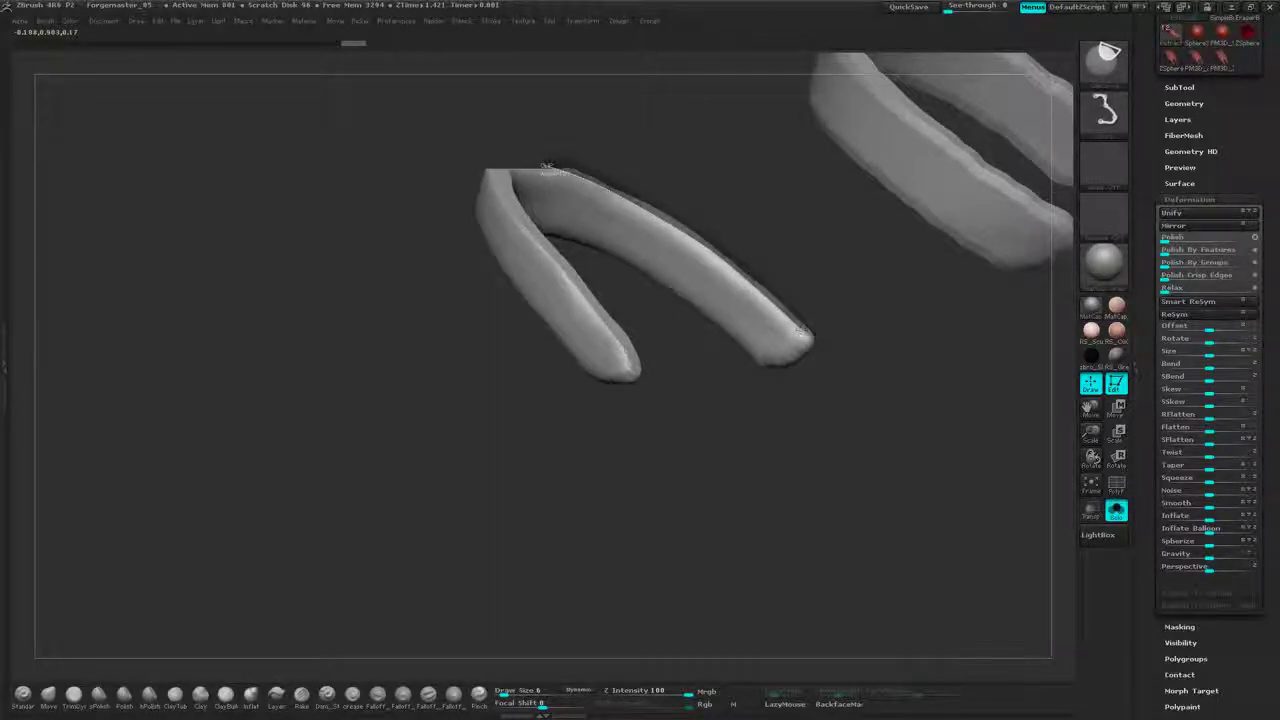
mouse_move(822, 352)
left_mouse_down("ctrl+shift")
mouse_move(850, 366)
mouse_move(925, 360)
mouse_move(1050, 285)
left_mouse_up("ctrl+shift")
mouse_move(900, 285)
left_mouse_down()
mouse_move(800, 260)
mouse_move(711, 174)
mouse_move(716, 156)
left_mouse_up()
left_click_drag(523, 232, 457, 235, "ctrl+shift")
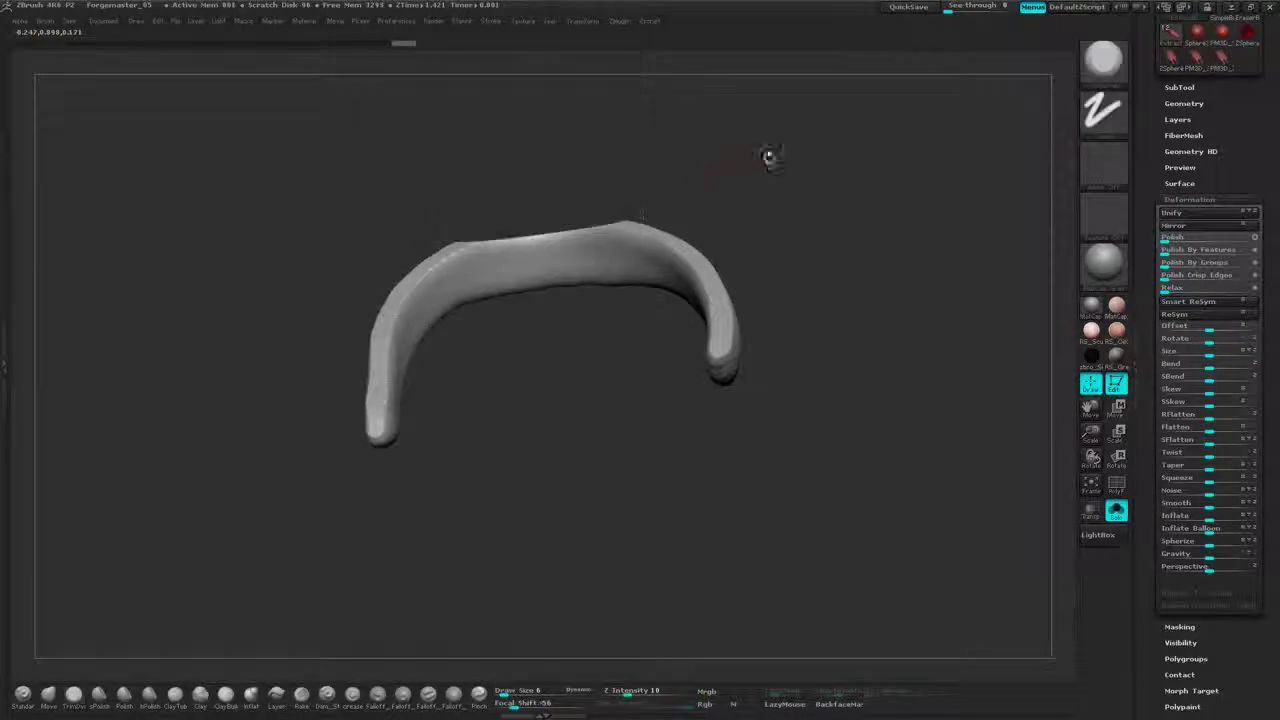
- Clip the heel strap's lower edge and both ends to clean lines with clip curves
left_click_drag(766, 157, 697, 358)
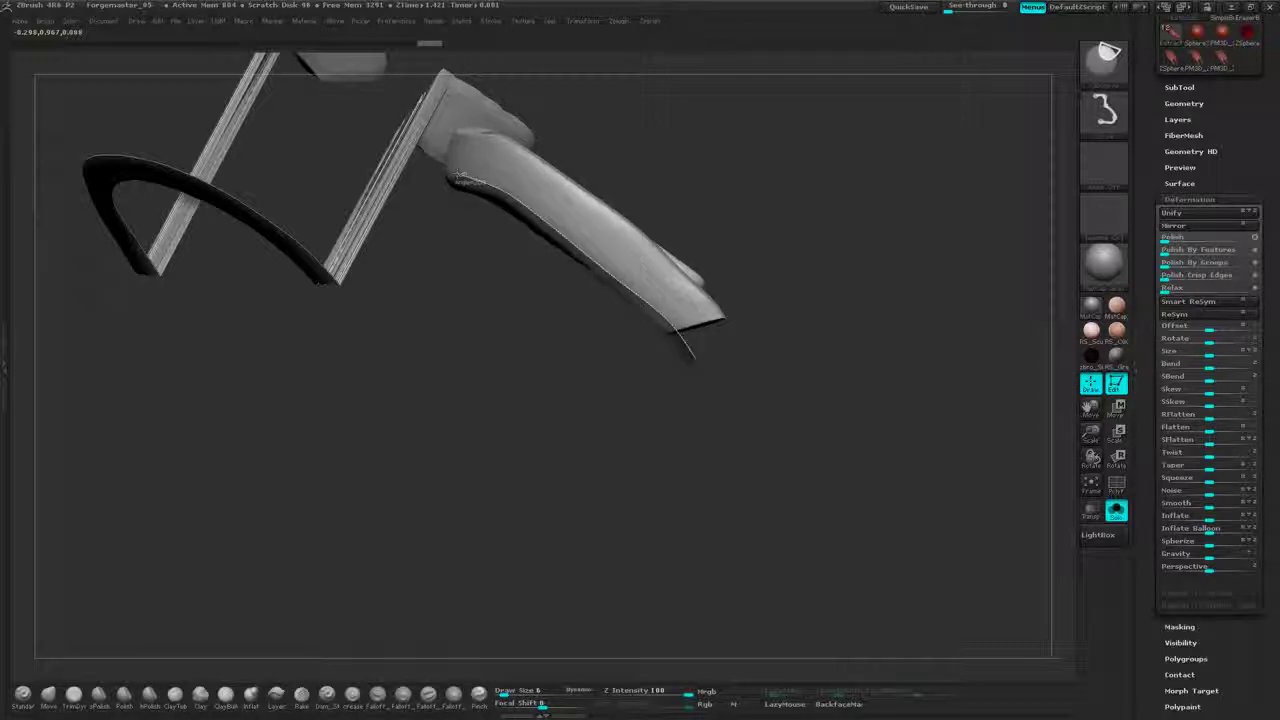
left_click_drag(428, 169, 427, 169, "ctrl+shift")
mouse_move(877, 200)
left_mouse_down()
mouse_move(880, 165)
mouse_move(850, 180)
mouse_move(830, 215)
mouse_move(875, 205)
mouse_move(851, 200)
mouse_move(770, 300)
mouse_move(694, 329)
left_mouse_up()
mouse_move(625, 352)
left_mouse_down()
mouse_move(663, 322)
mouse_move(612, 317)
left_mouse_up()
left_click_drag(496, 291, 487, 290, "ctrl+shift")
left_click_drag(417, 403, 900, 241)
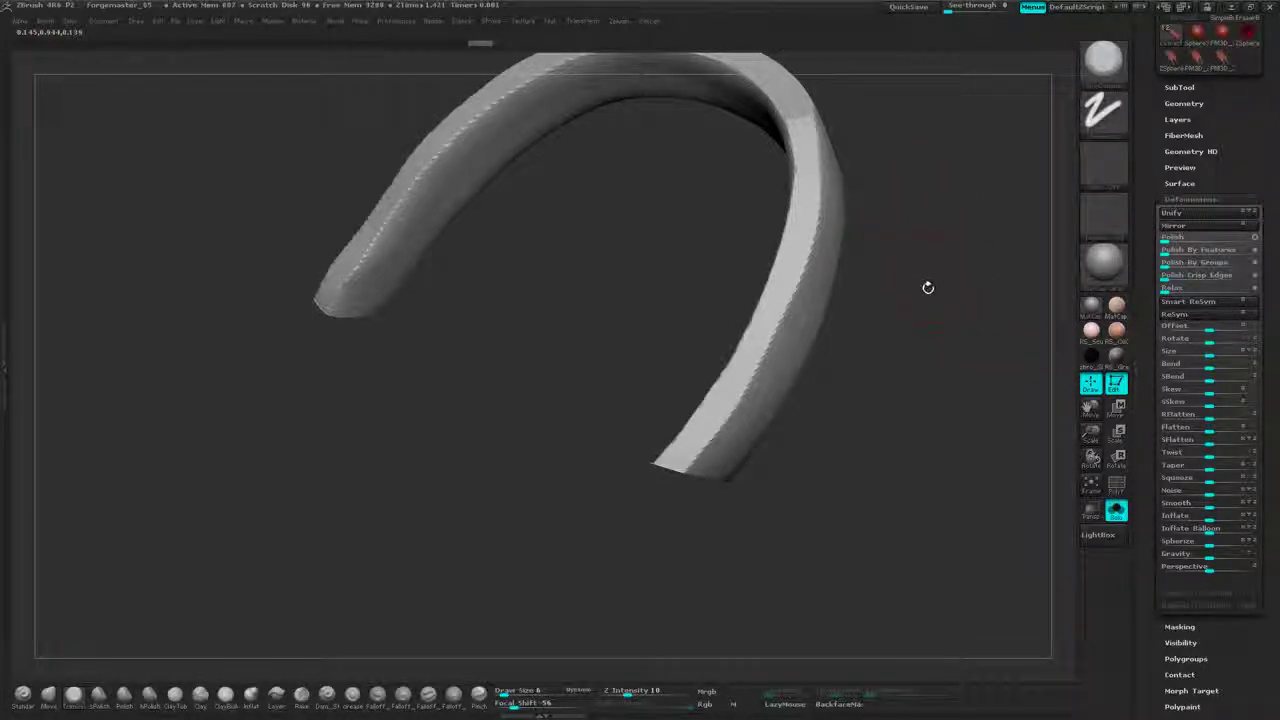
- Divide the clipped heel strap once more to reach subdivision level 3
left_click(1184, 103)
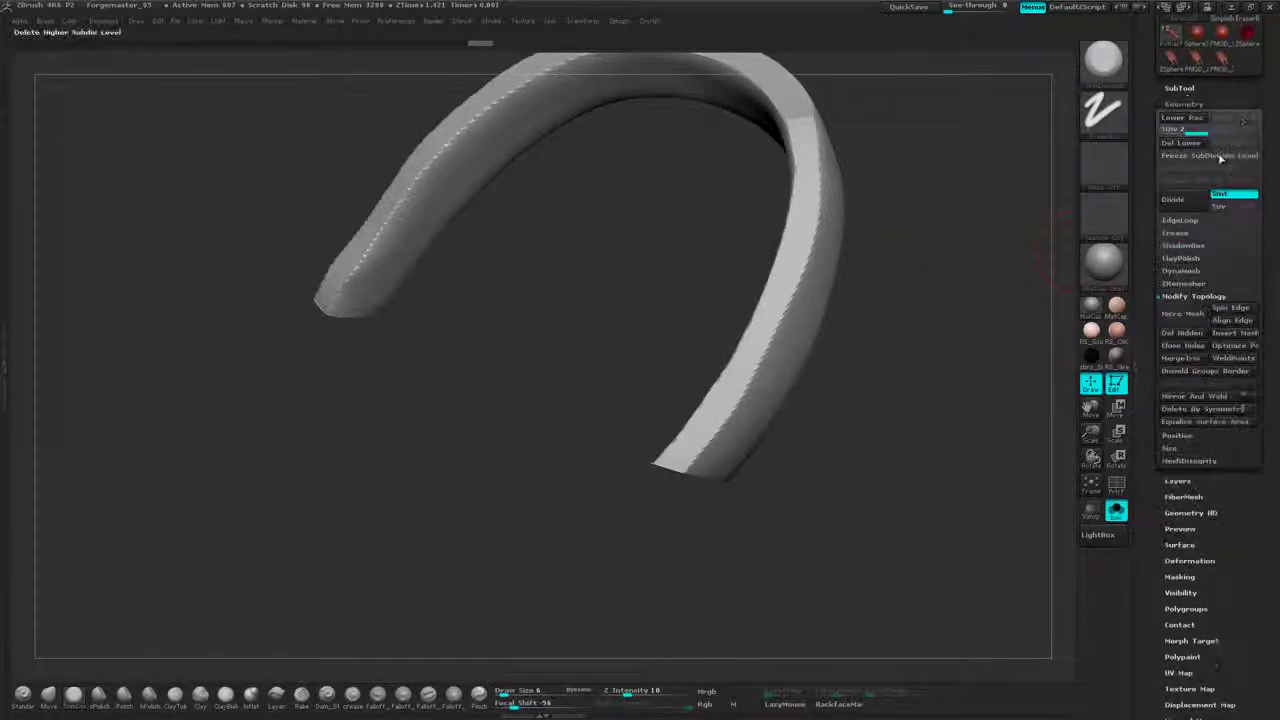
left_click(1168, 200)
left_click_drag(1010, 235, 860, 330)
key("shift")
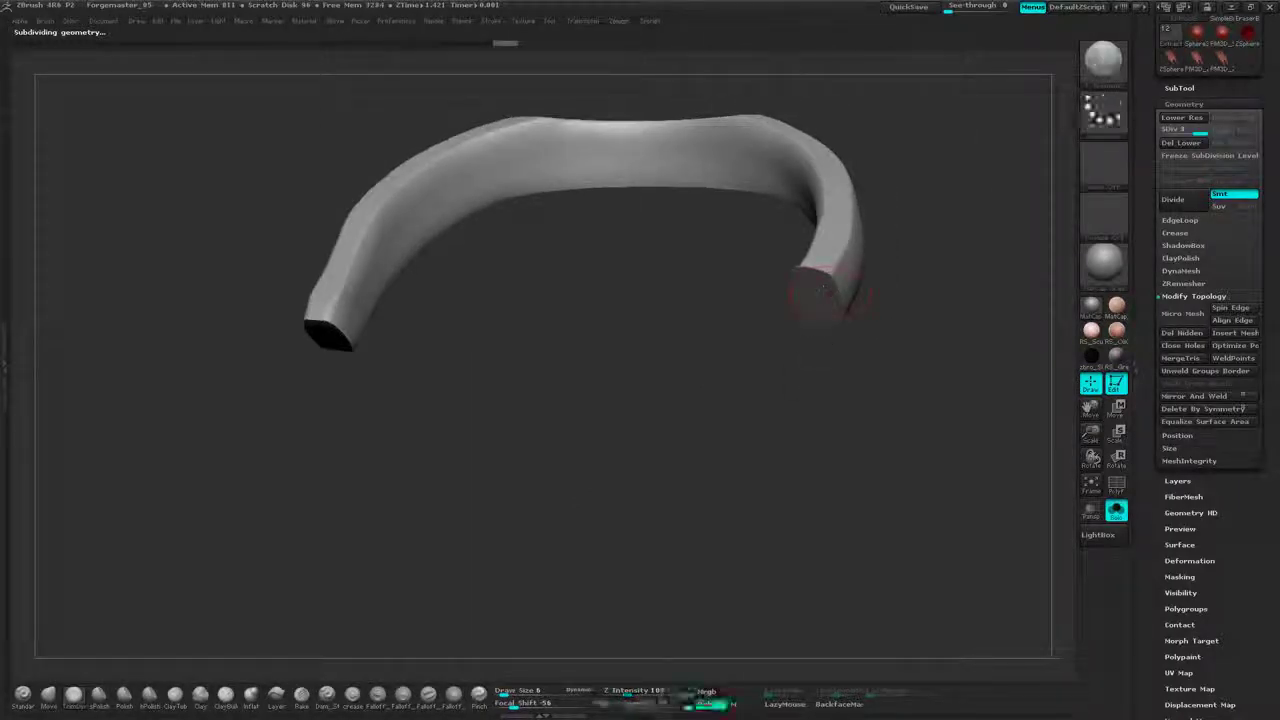
mouse_move(937, 227)
left_mouse_down("alt")
mouse_move(814, 277)
mouse_move(830, 330)
left_mouse_up("alt")
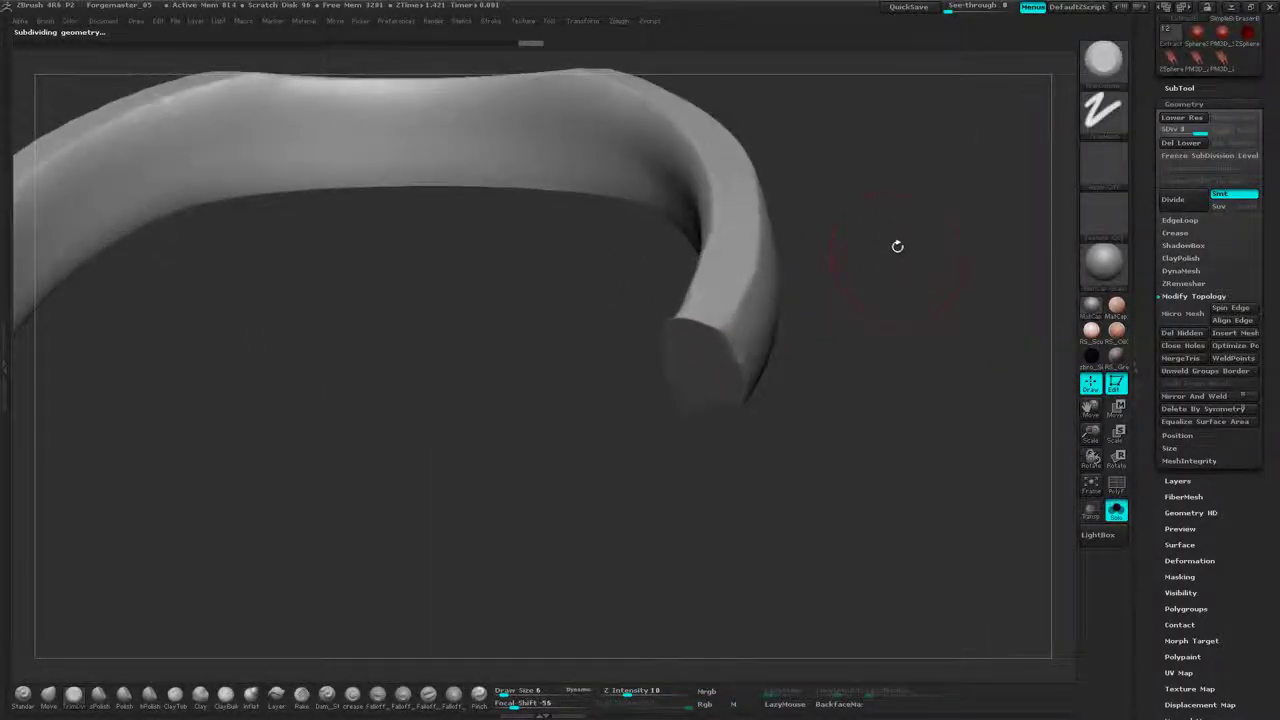
mouse_move(894, 246)
left_mouse_down()
mouse_move(870, 290)
mouse_move(890, 288)
mouse_move(921, 240)
mouse_move(866, 218)
left_mouse_up()
- Switch the heel strap to subdivision level 2 and smooth the sharp corners of one clipped end
right_click(892, 288)
left_click(962, 294)
key("shift")
left_click_drag(718, 302, 735, 325, "shift")
mouse_move(790, 365)
left_mouse_down()
mouse_move(812, 380)
mouse_move(880, 215)
left_mouse_up()
key("shift")
left_click_drag(800, 225, 740, 270, "shift")
left_click_drag(857, 291, 922, 200)
- Smooth the remaining pointed corners at the heel strap's tips so the ends are rounded
key("shift")
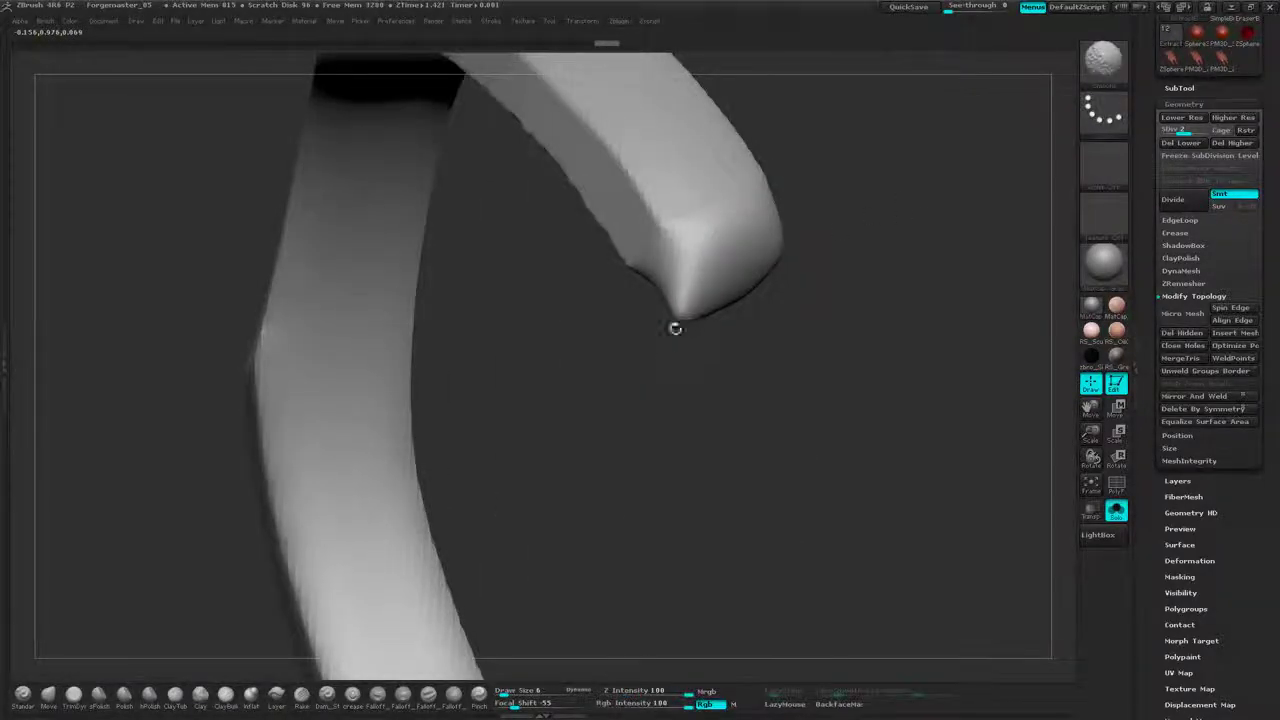
key("shift")
mouse_move(675, 328)
left_mouse_down()
mouse_move(823, 206)
mouse_move(874, 303)
mouse_move(886, 250)
left_mouse_up()
mouse_move(600, 456)
left_mouse_down("alt")
mouse_move(748, 350)
mouse_move(890, 295)
left_mouse_up("alt")
mouse_move(682, 335)
left_mouse_down("shift")
mouse_move(625, 375)
mouse_move(668, 318)
left_mouse_up("shift")
mouse_move(760, 345)
left_mouse_down()
mouse_move(808, 264)
mouse_move(760, 300)
mouse_move(800, 295)
left_mouse_up()
- Flatten the heel strap's ends and narrow edge with the trim brush to even out leftover bumps
left_click_drag(370, 400, 417, 408)
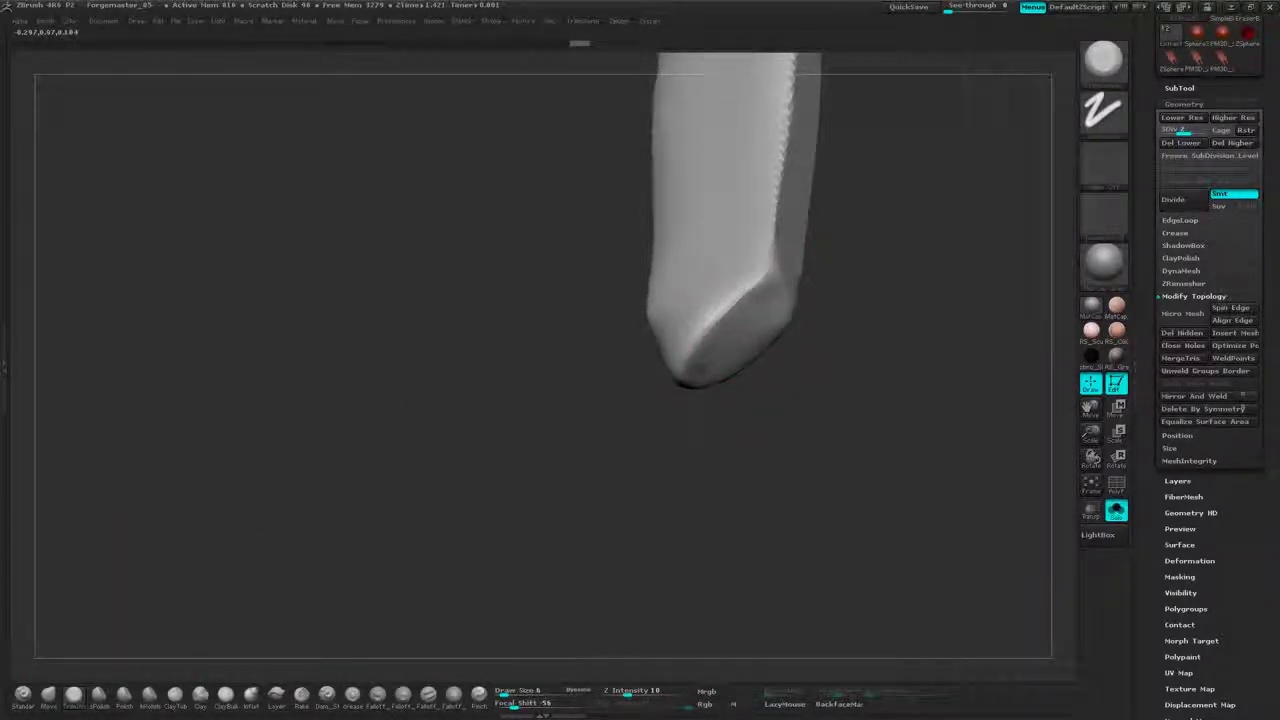
left_click_drag(407, 400, 600, 375)
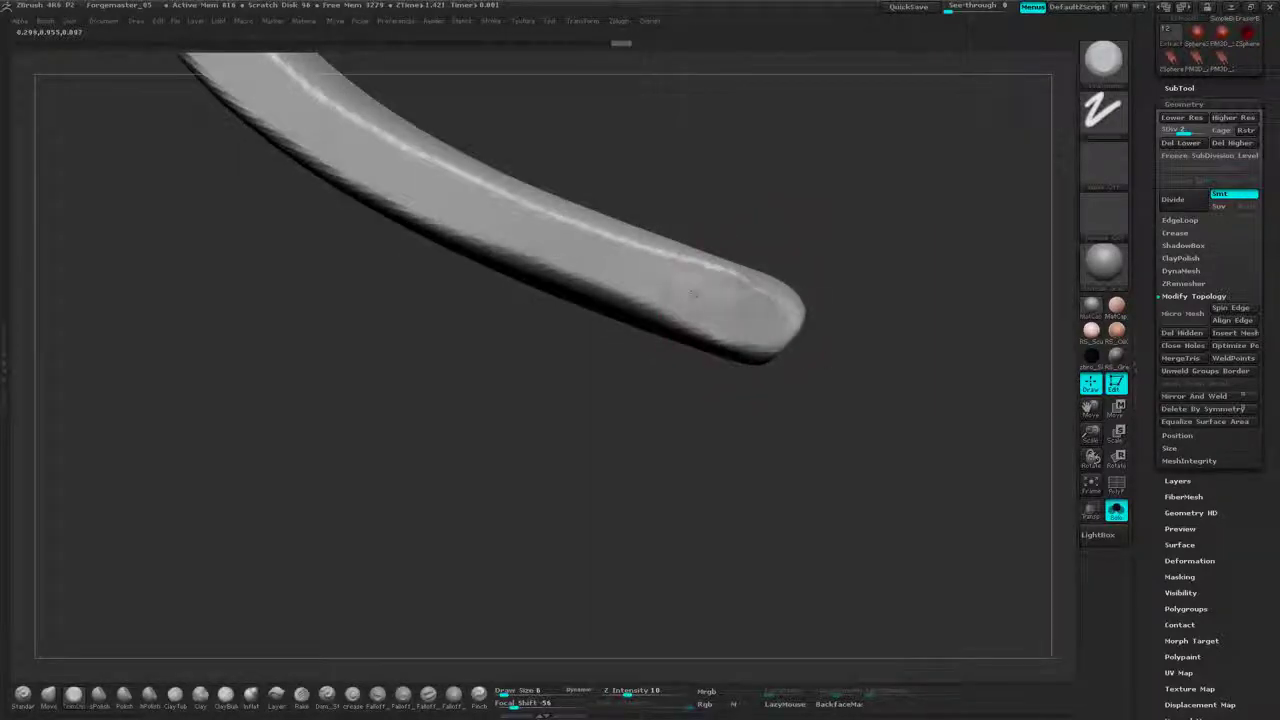
left_click_drag(888, 328, 742, 268)
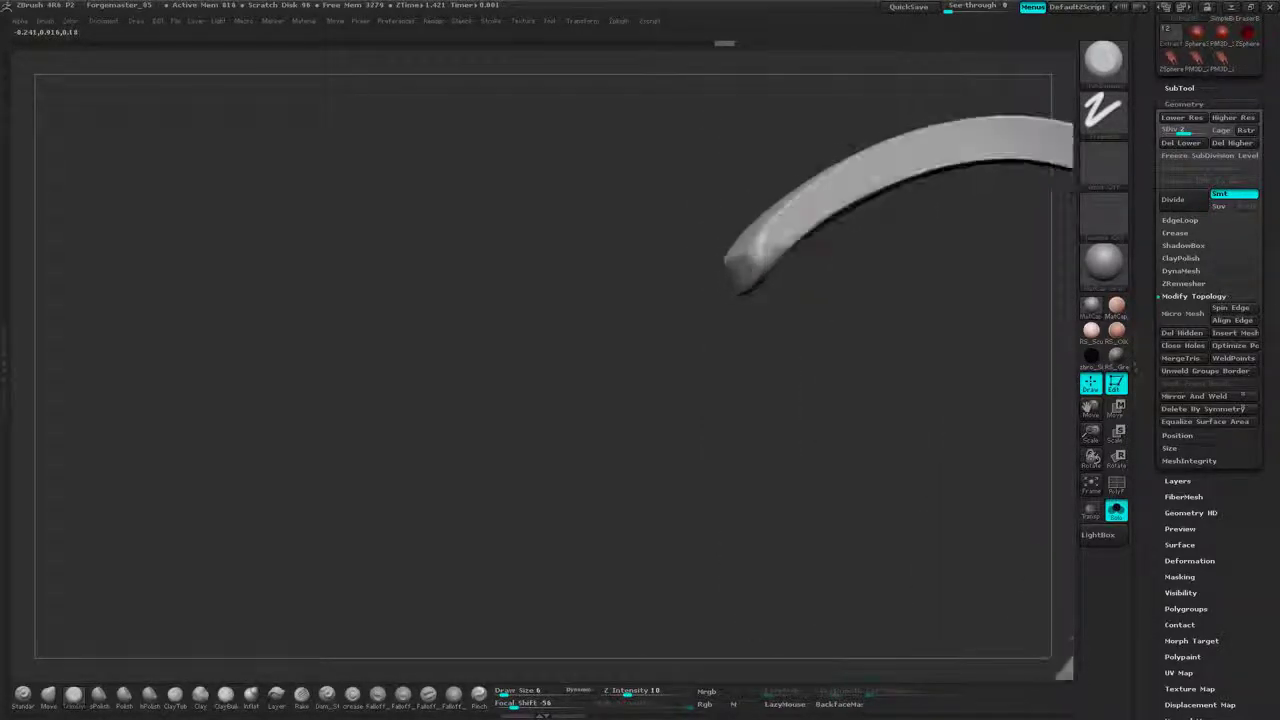
left_click_drag(789, 229, 855, 180)
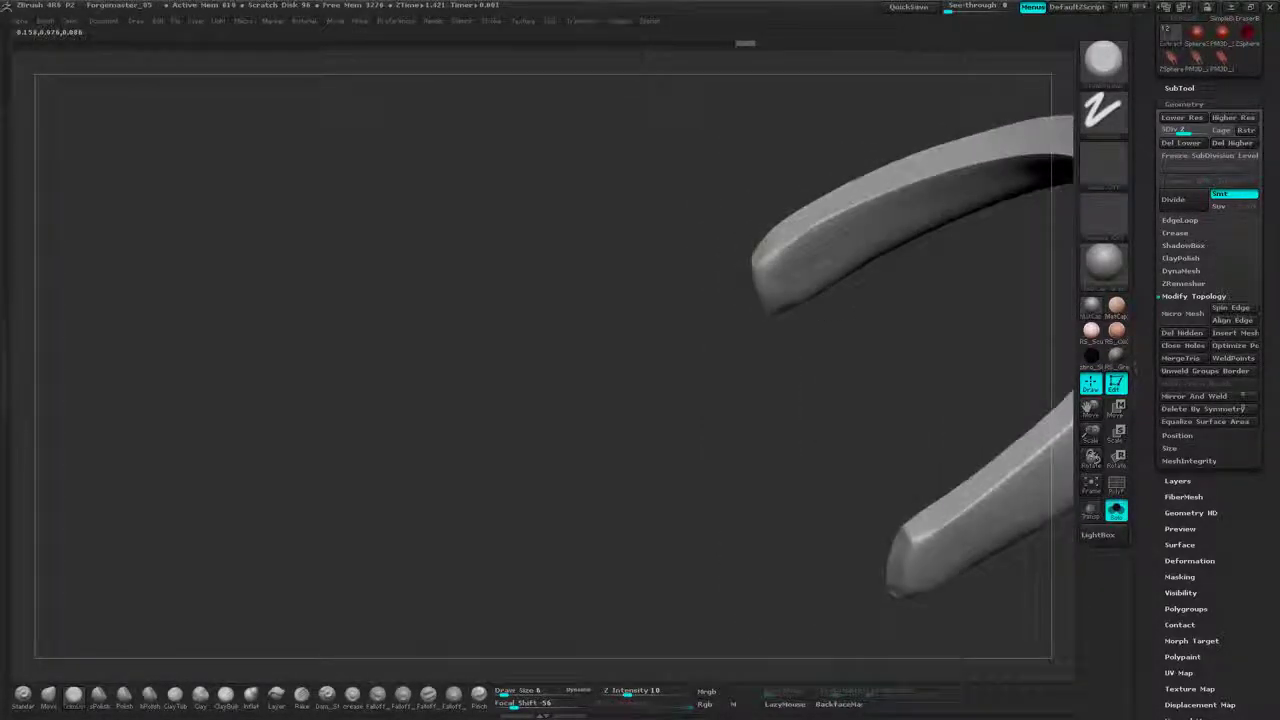
left_click_drag(700, 328, 762, 262)
left_click_drag(868, 216, 850, 269)
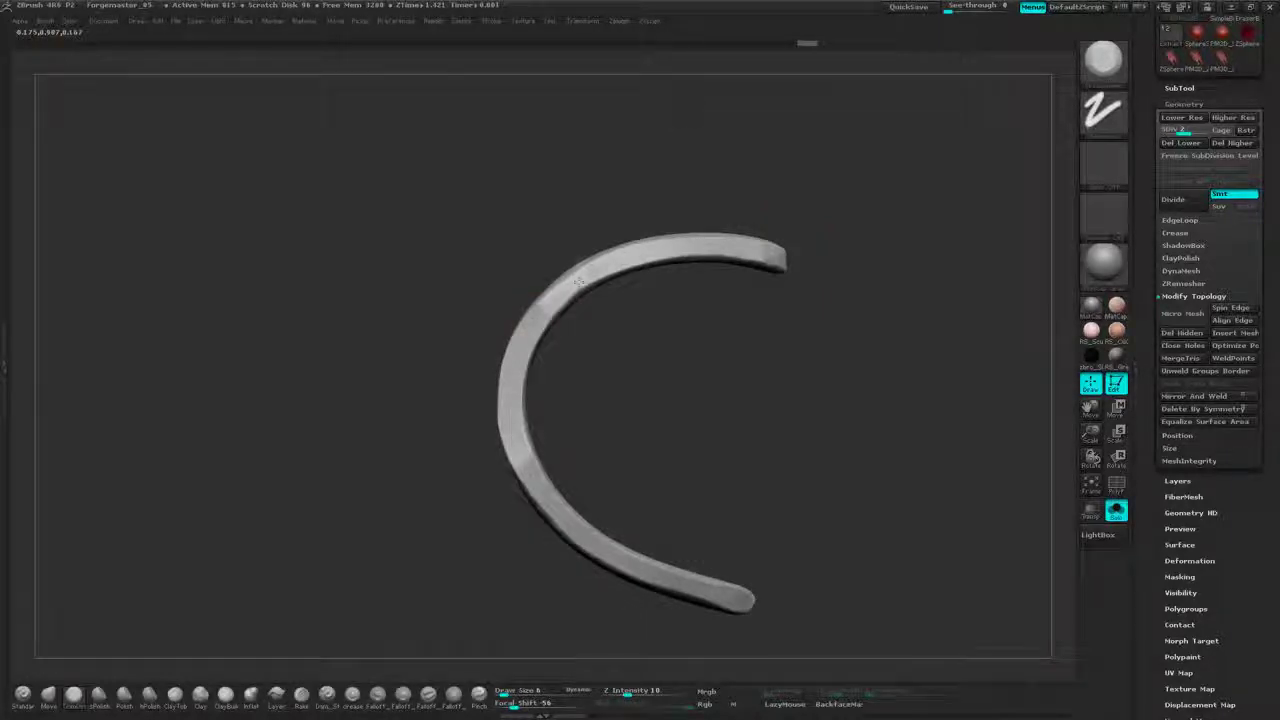
left_click_drag(807, 312, 701, 329)
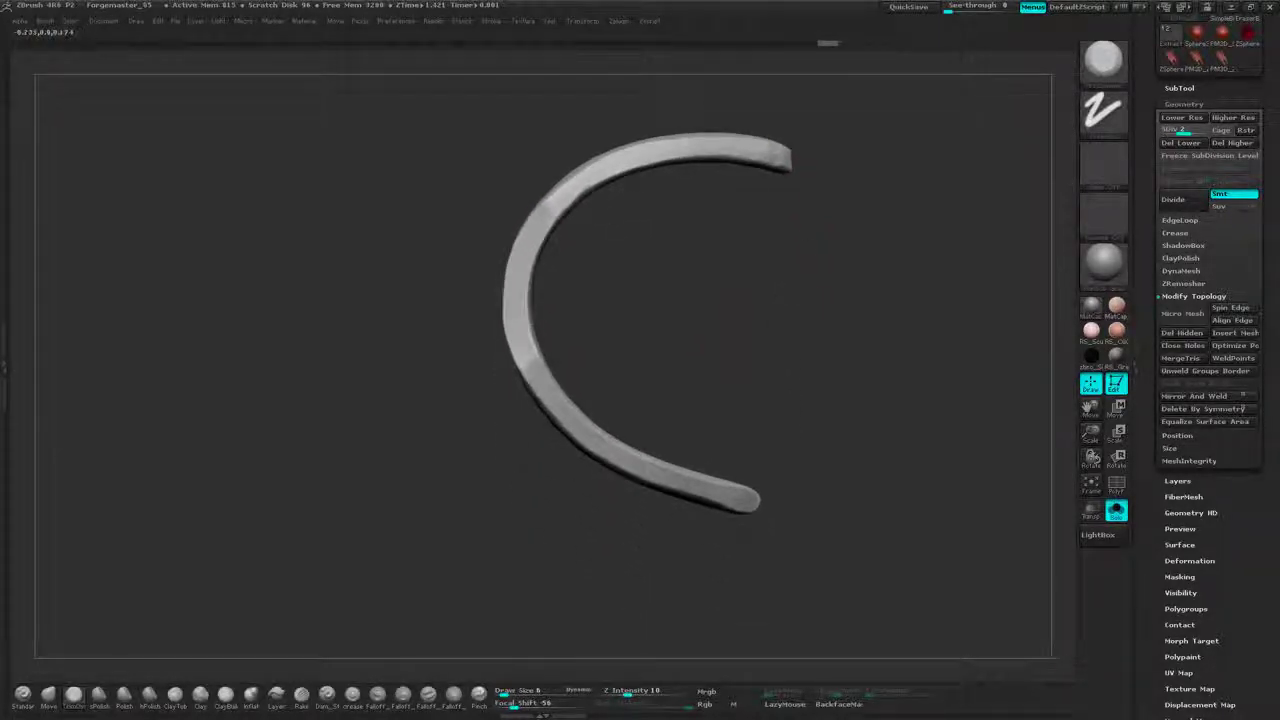
left_click_drag(888, 424, 900, 235)
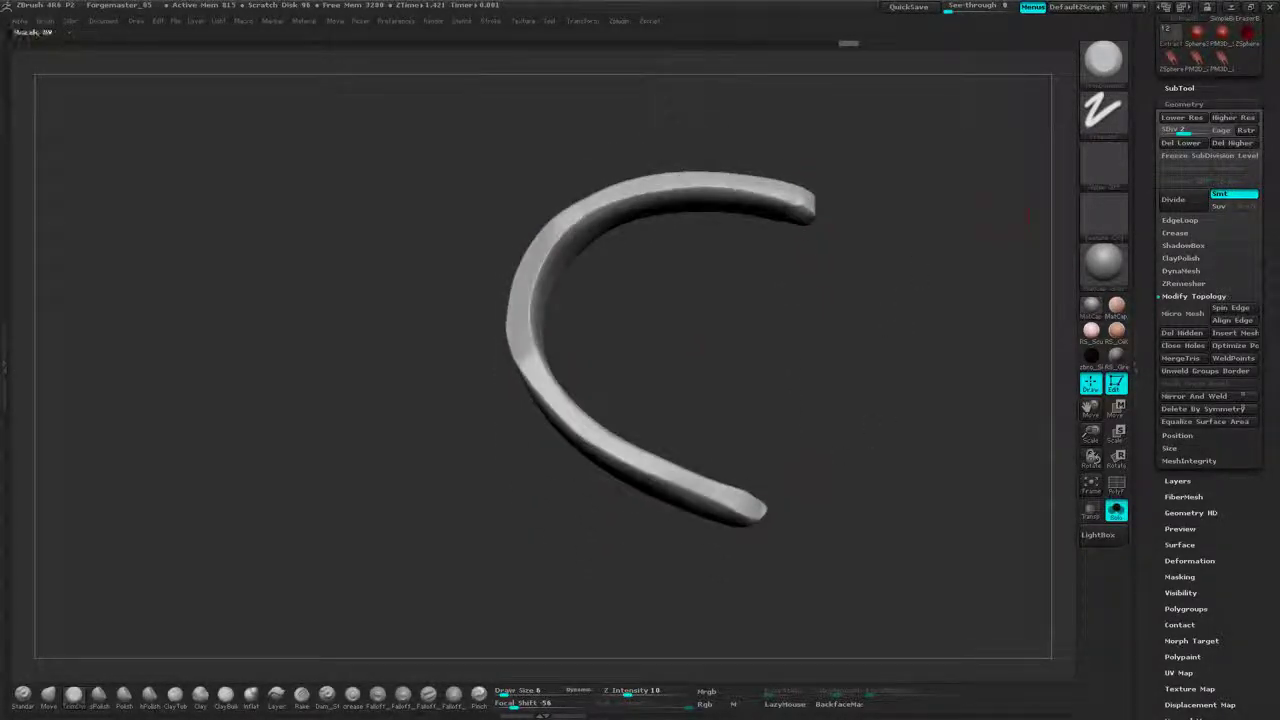
- Compare the heel strap at subdivision levels 1 and 2, then delete the level below 2
left_click_drag(1267, 241, 1267, 229)
left_click(1181, 130)
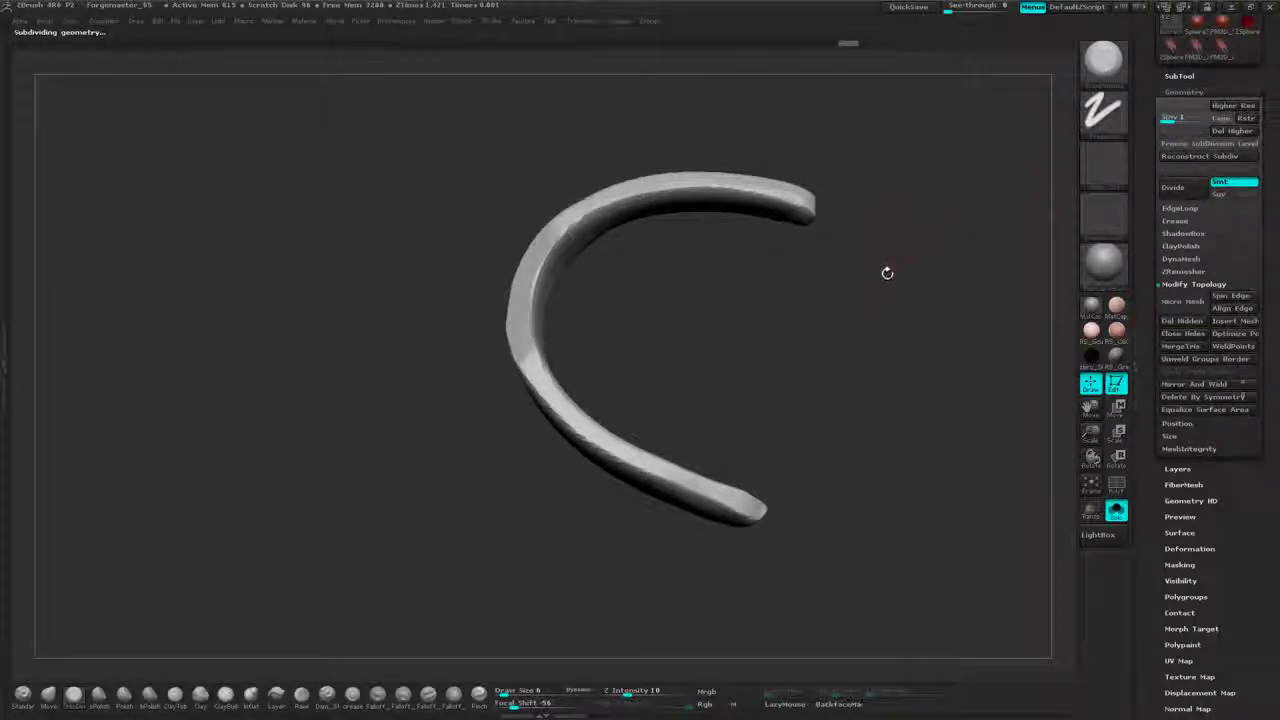
left_click_drag(886, 271, 872, 296)
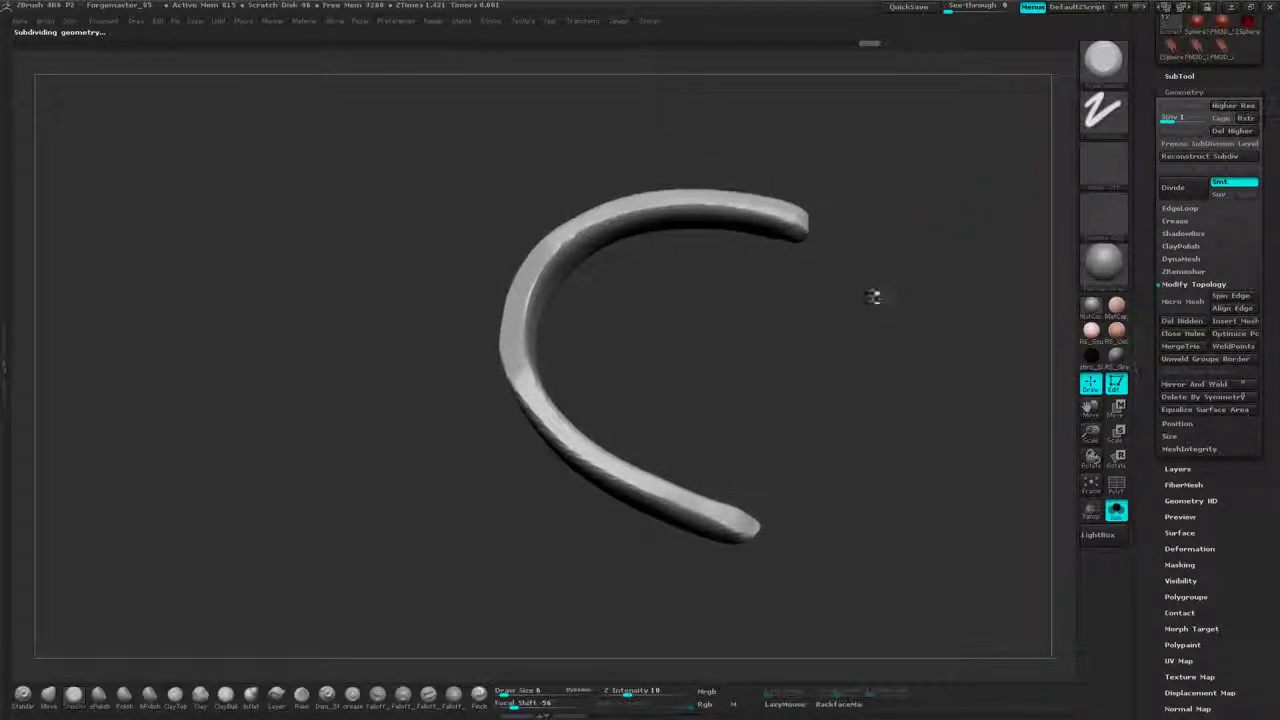
left_click(1236, 105)
left_click(1181, 133)
left_click_drag(856, 330, 807, 297, "alt")
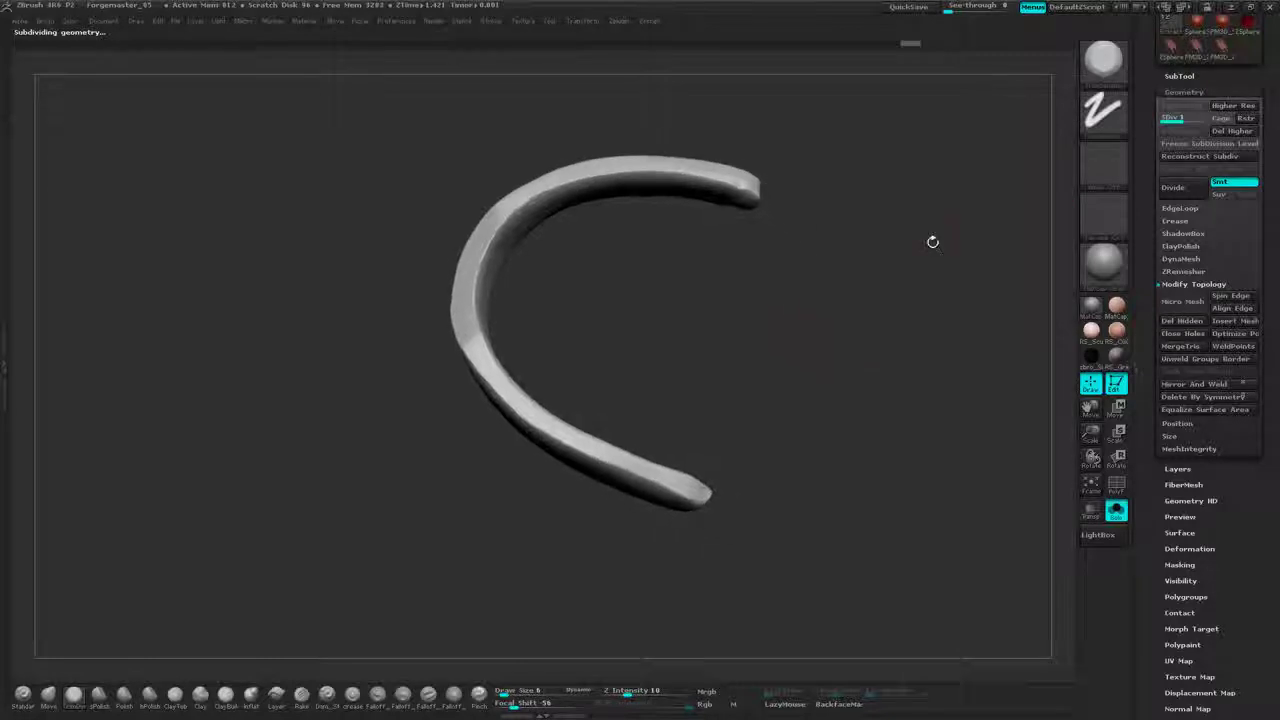
- Remove the heel strap's remaining subdivision levels, mirror and weld it onto the other boot, and divide it once
left_click(1191, 385)
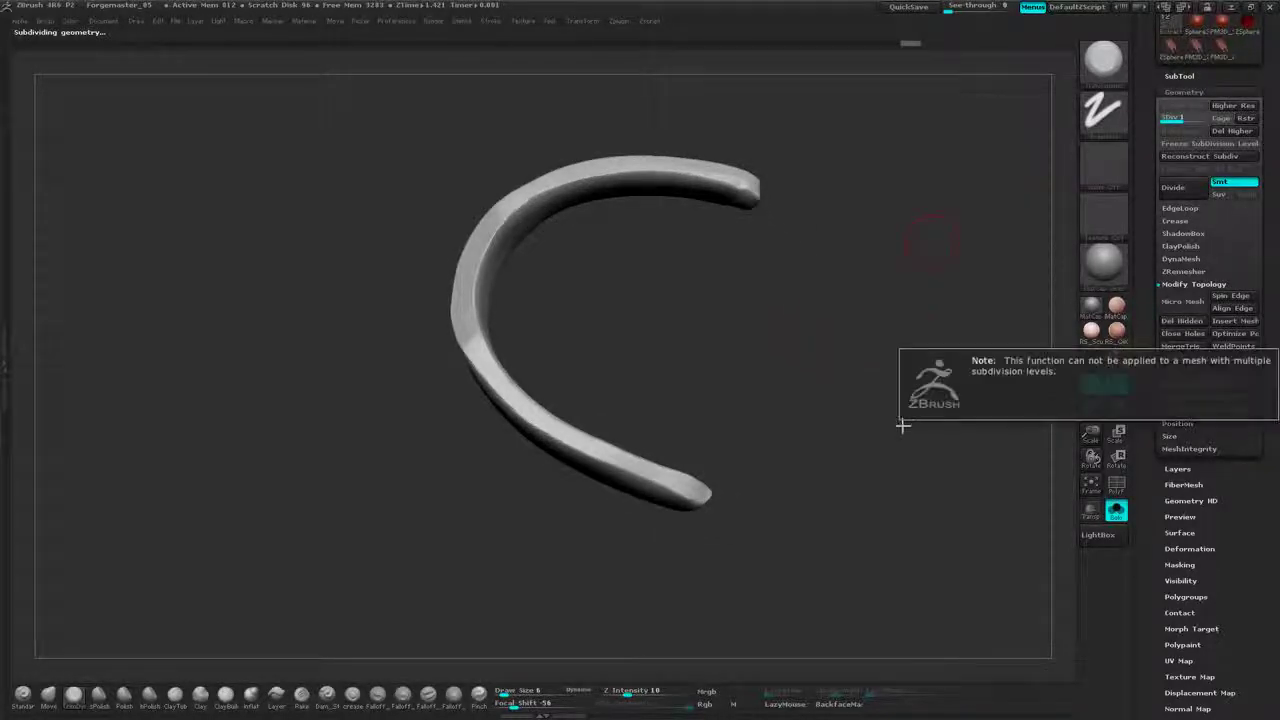
left_click(1016, 402)
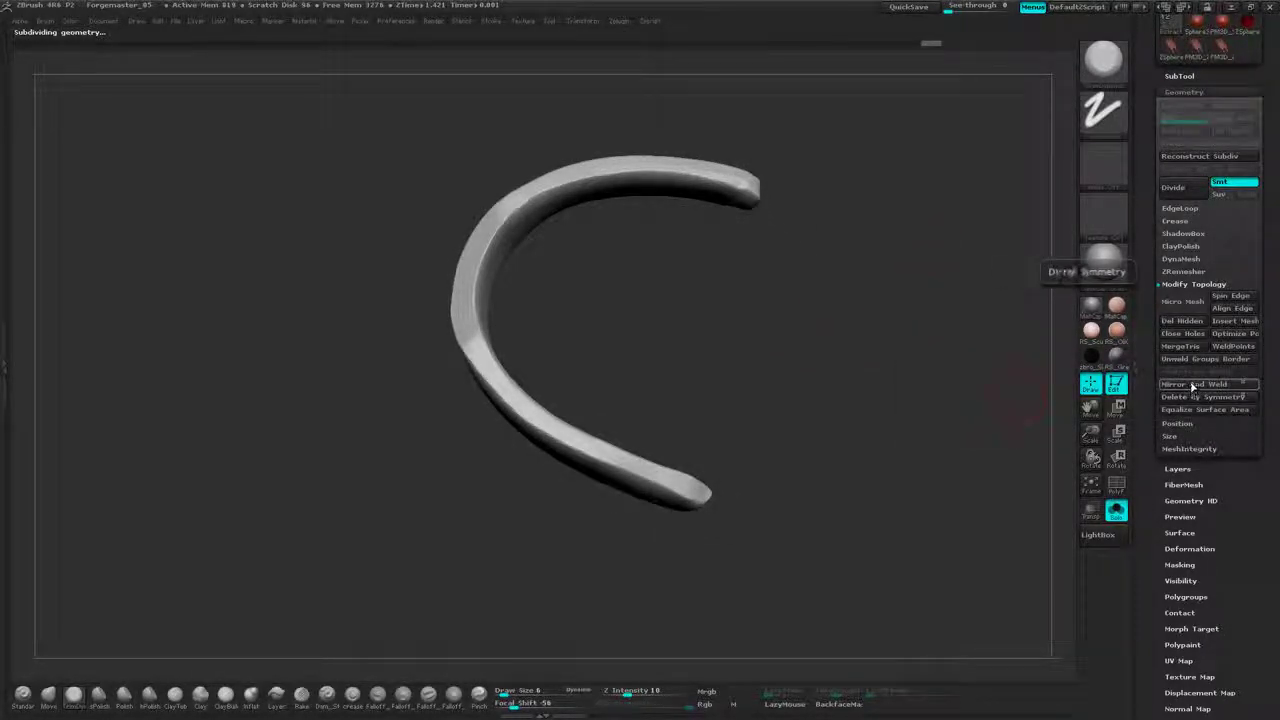
left_click(1175, 187)
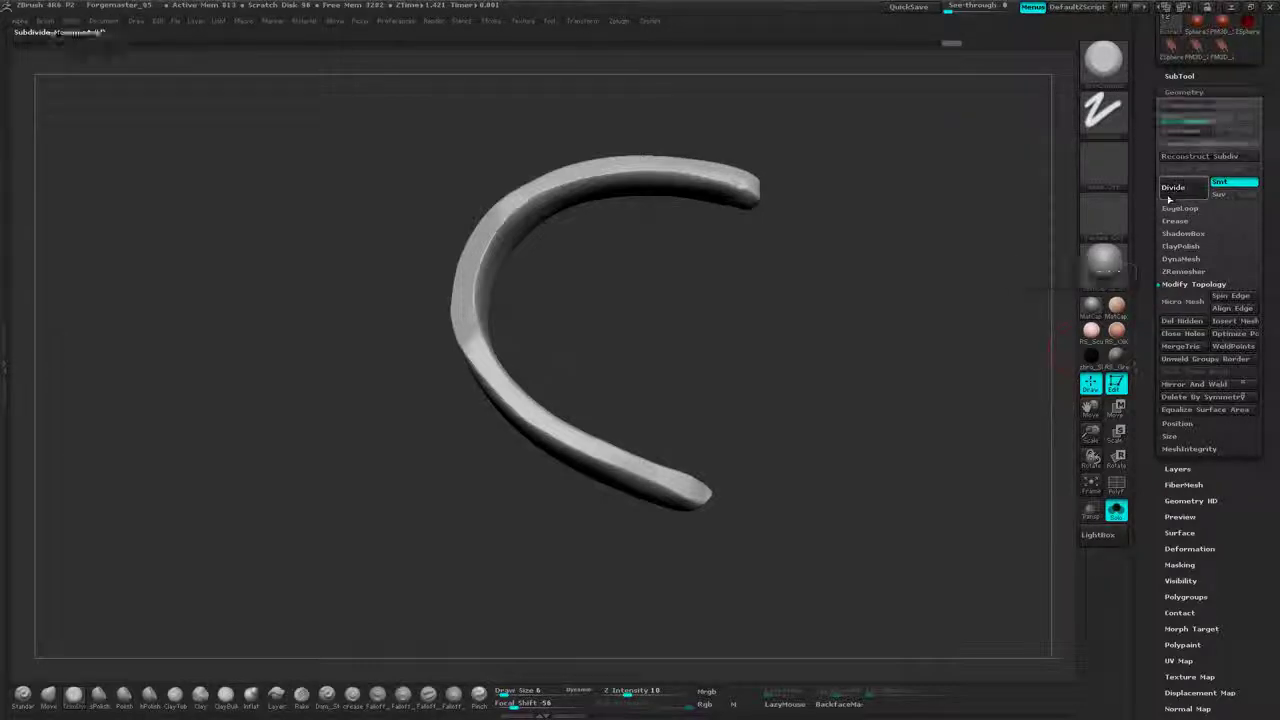
left_click_drag(930, 344, 795, 295)
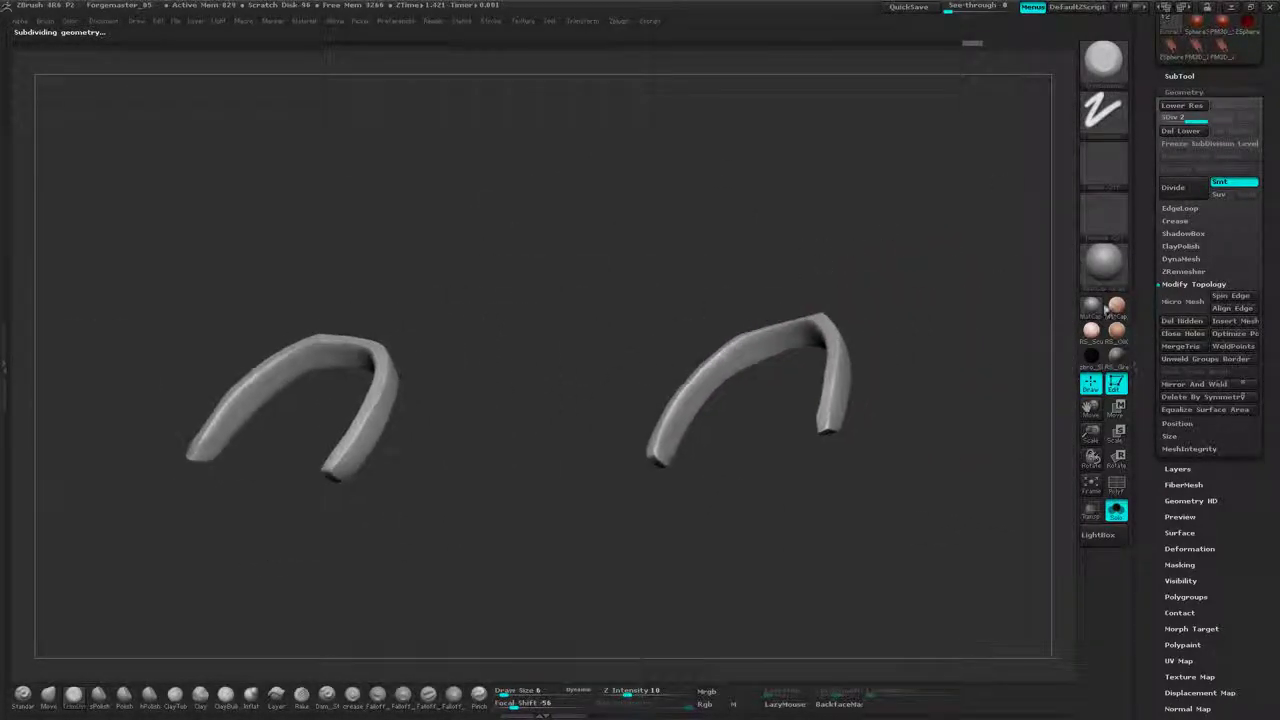
- Show the other subtools again and check the heel strap against the boot and front strap from the side
left_click(1116, 508)
left_click_drag(979, 303, 884, 349)
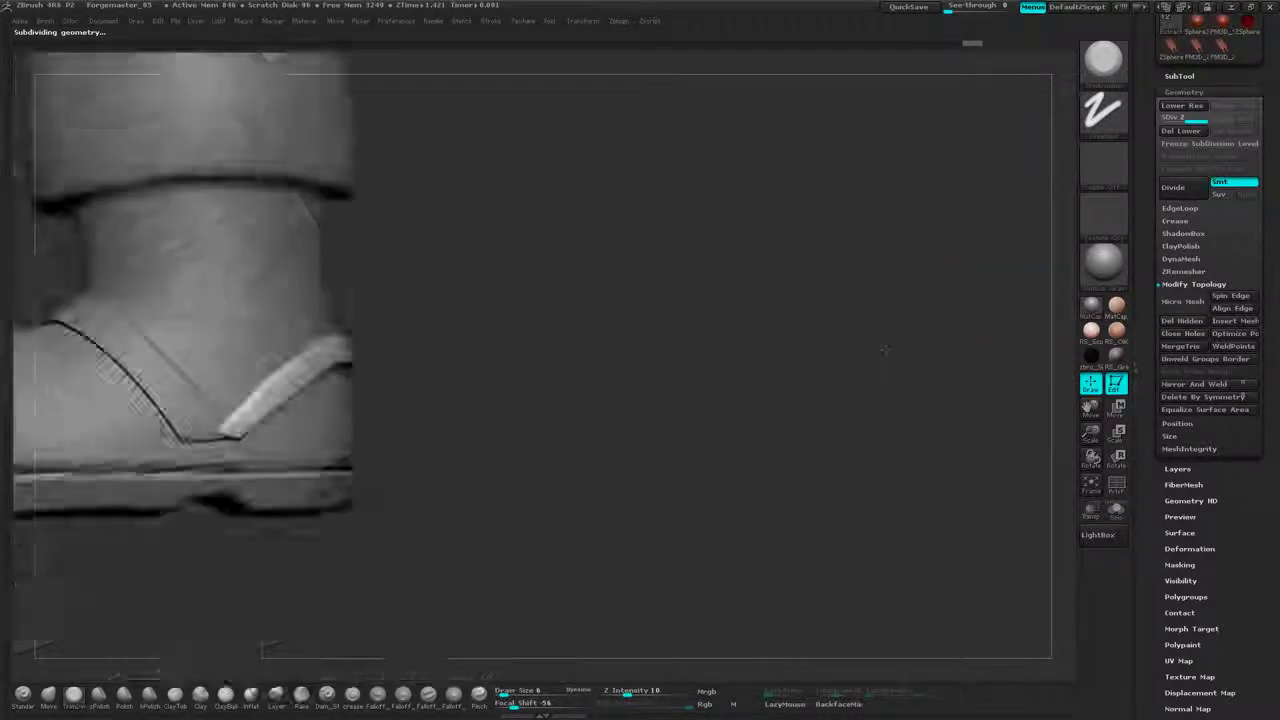
left_click_drag(612, 475, 872, 410, "alt")
left_click_drag(866, 359, 888, 309, "alt")
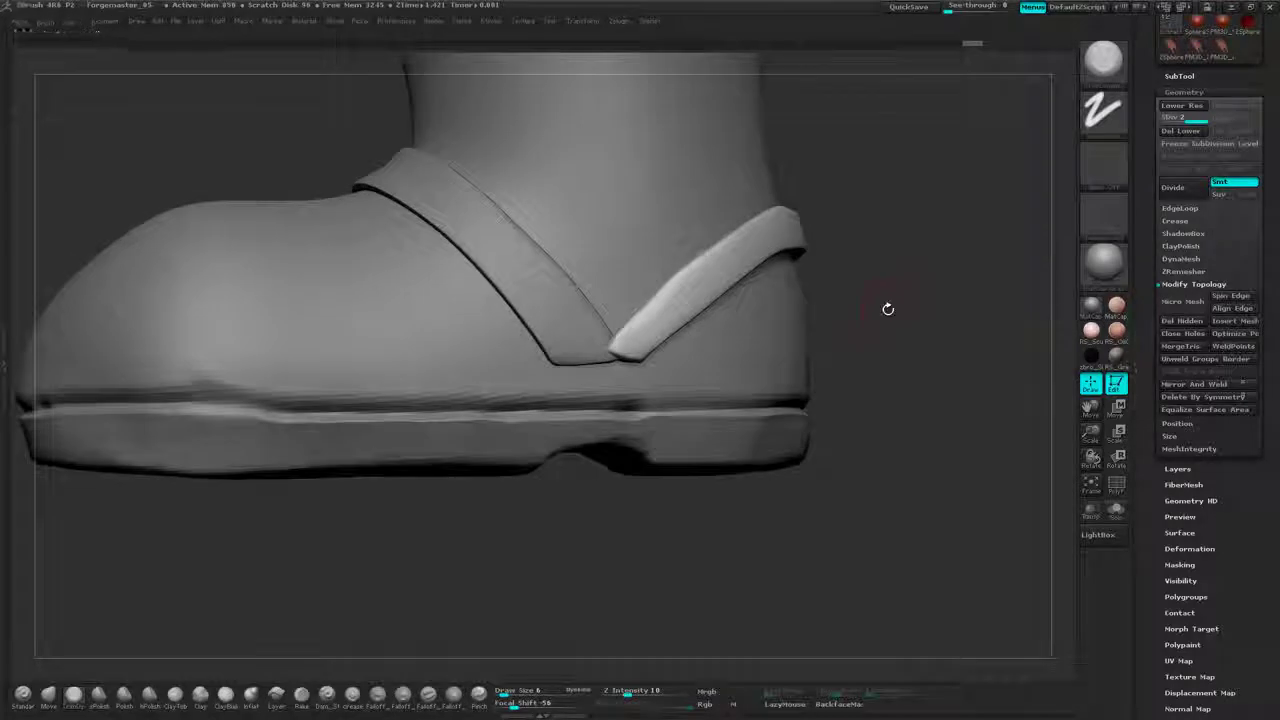
left_click_drag(955, 175, 976, 188, "alt")
- Load the Ring3D primitive on a cleared canvas, view it face-on, and convert it to a PolyMesh3D
left_click_drag(1250, 85, 1251, 135)
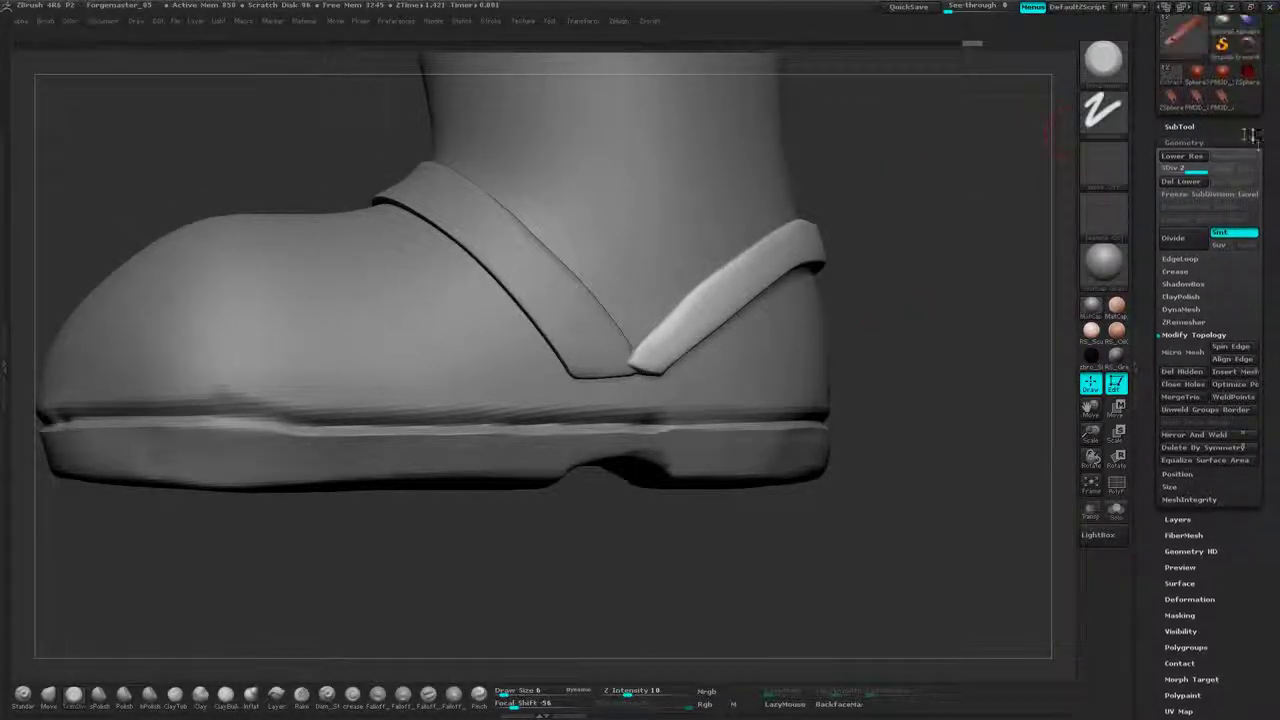
left_click(1184, 142)
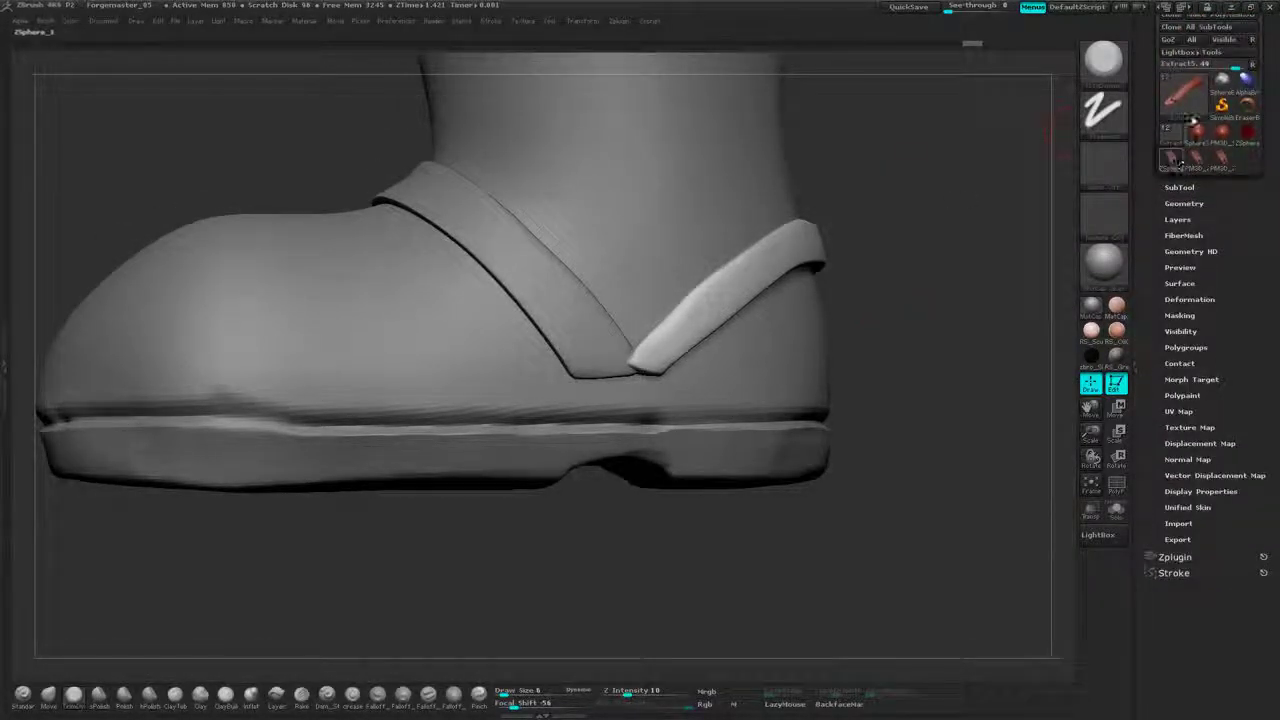
left_click(1189, 94)
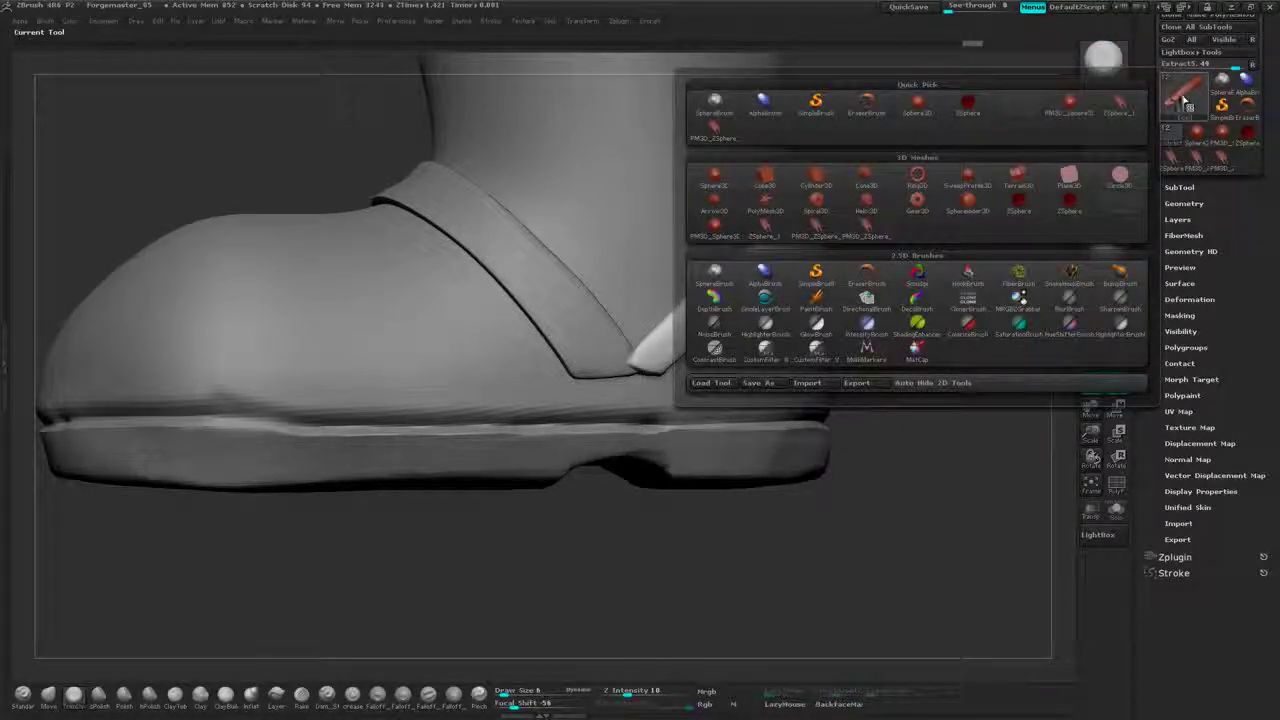
left_click(919, 181)
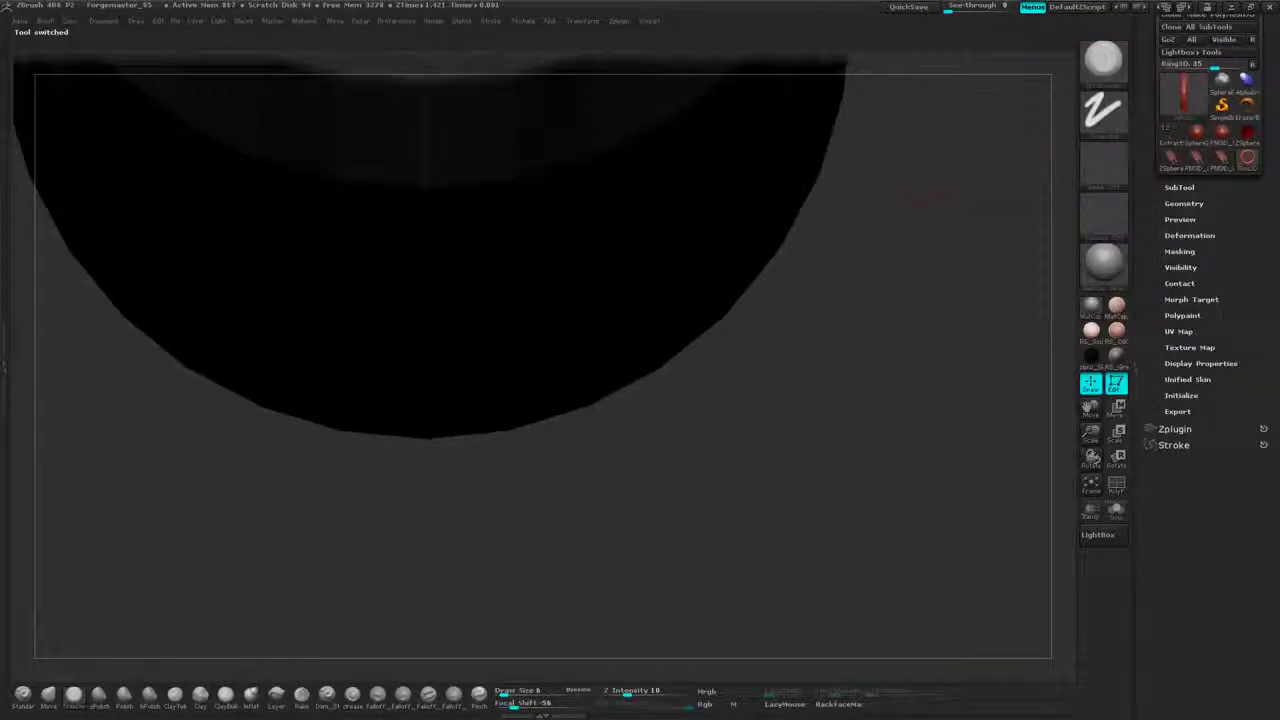
key("ctrl+n")
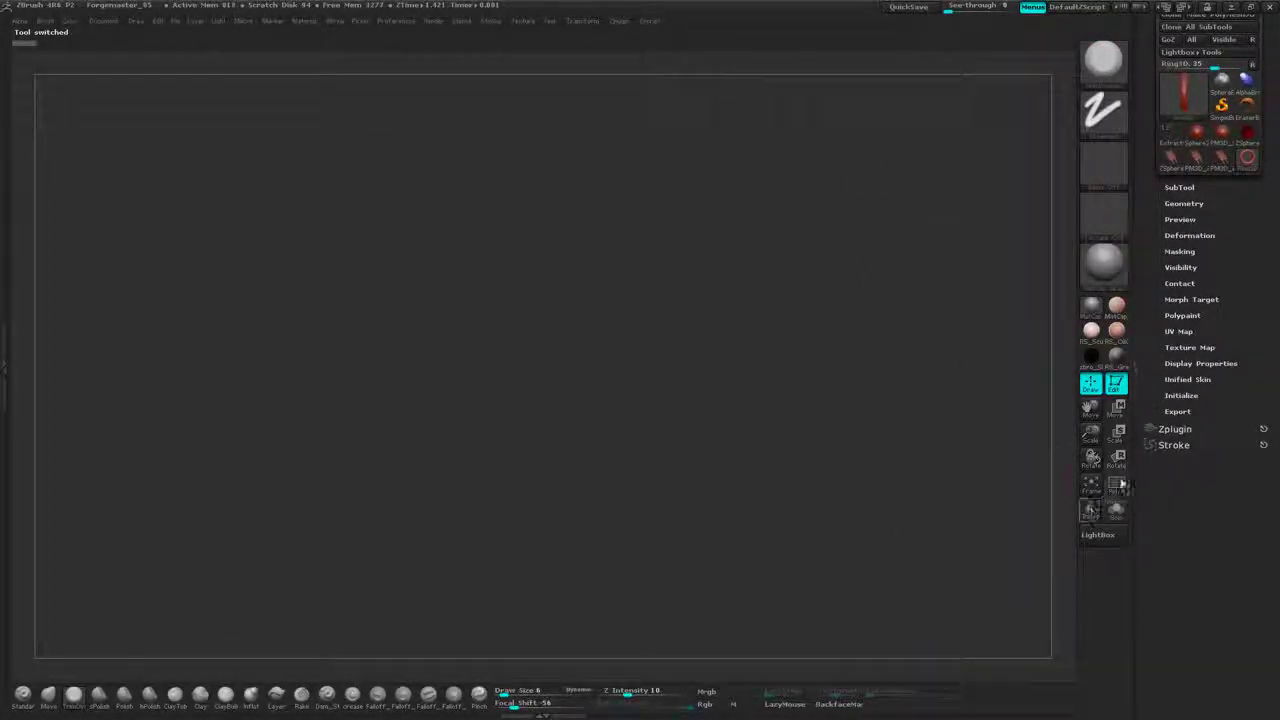
left_click(1091, 485)
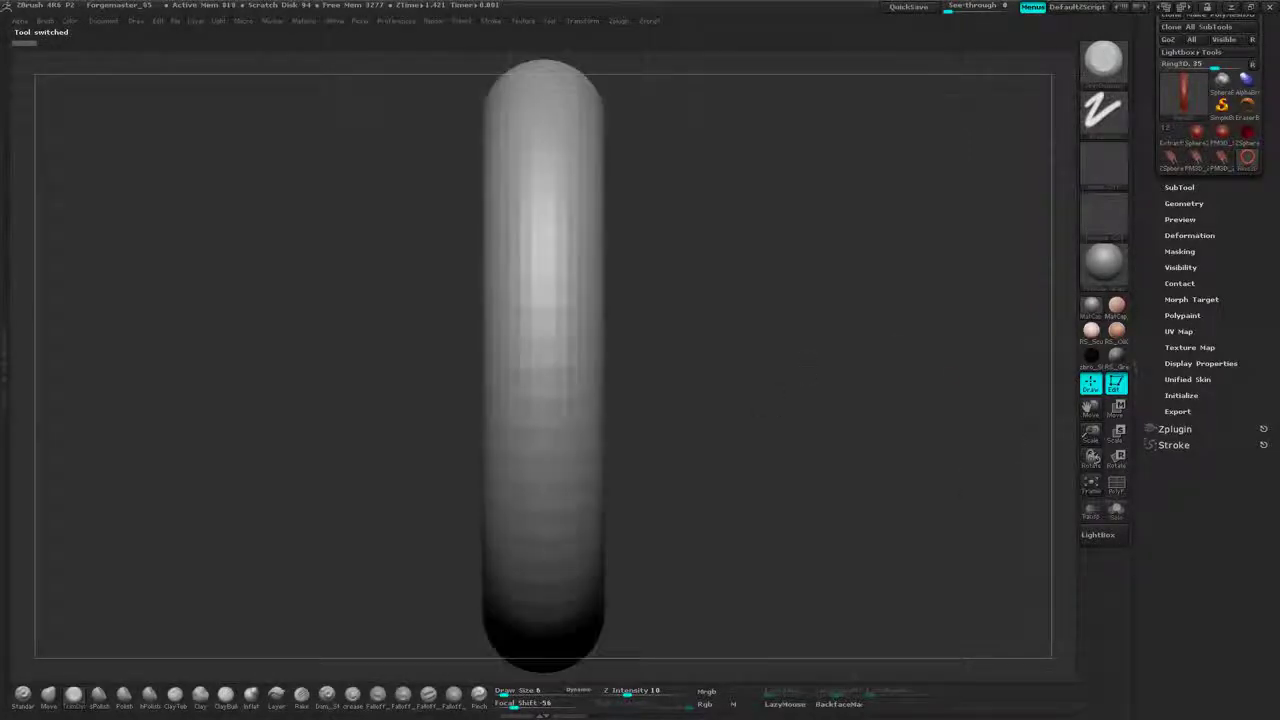
left_click_drag(1000, 280, 917, 200)
left_click_drag(969, 108, 967, 166, "alt")
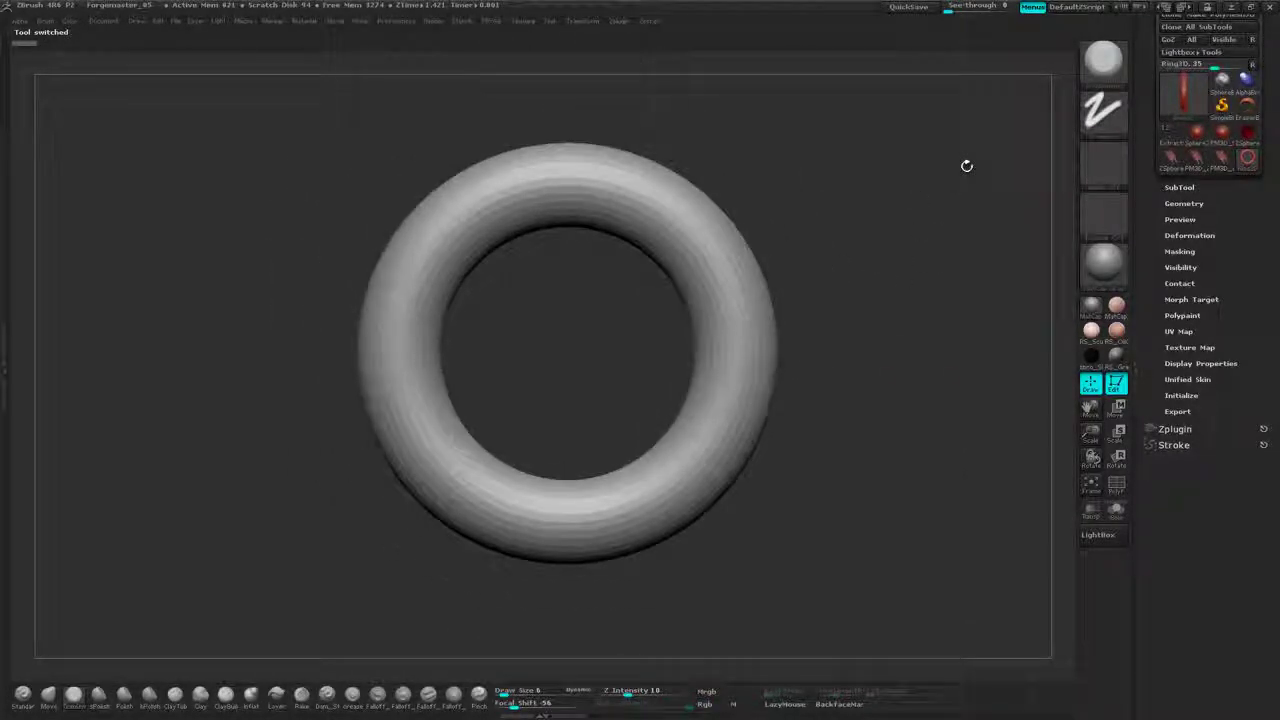
left_click_drag(1270, 134, 1270, 188)
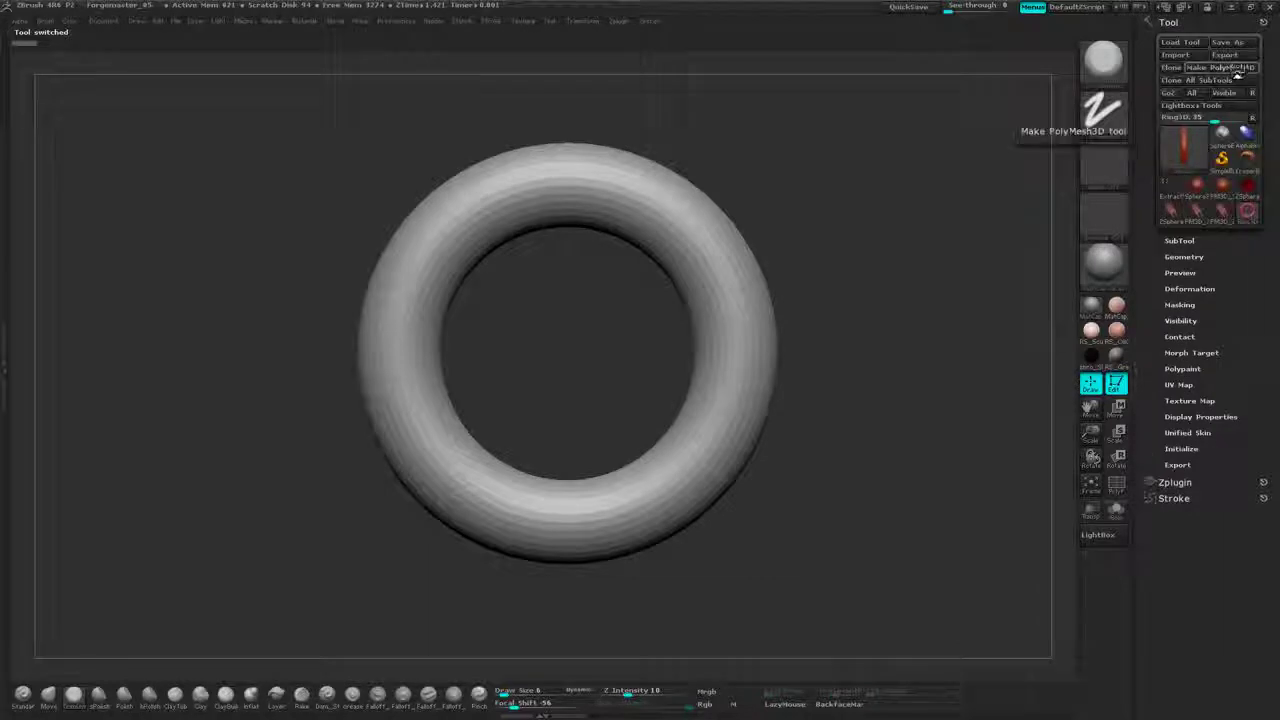
left_click(1236, 71)
- Return to the character model and append the ring as a new subtool
left_click(1171, 168)
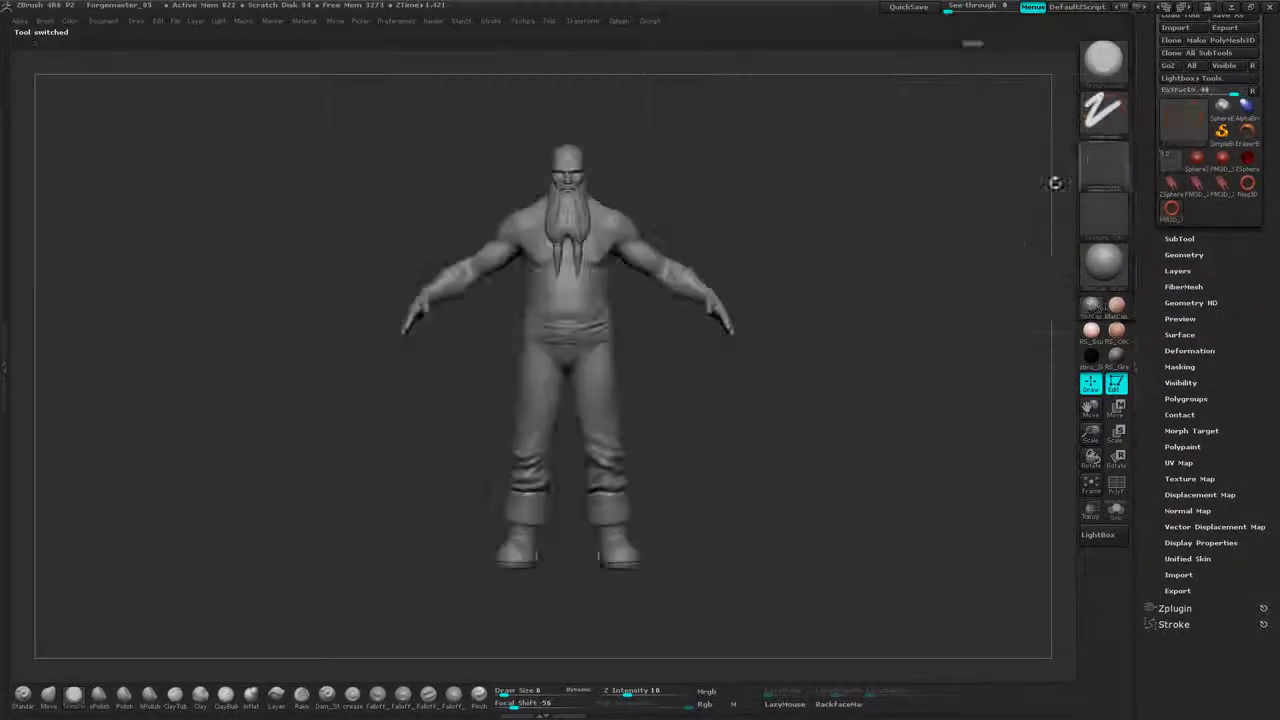
left_click_drag(870, 318, 782, 380, "alt")
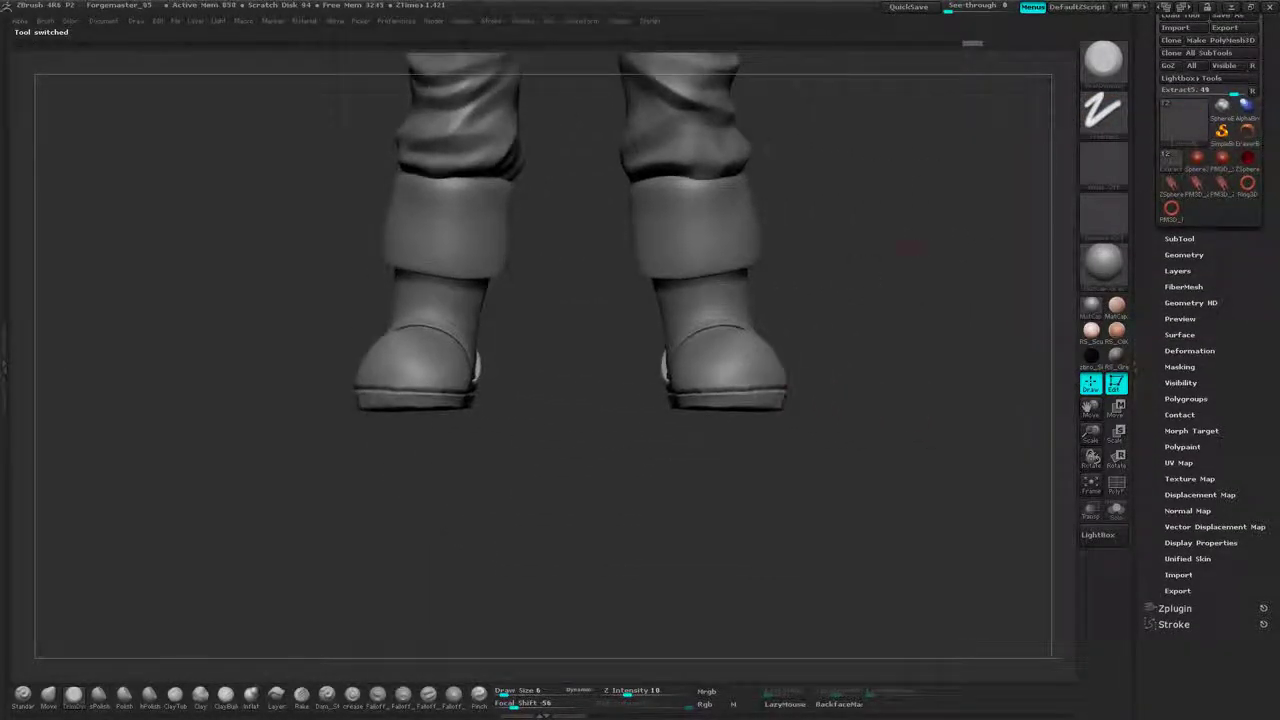
left_click(1178, 242)
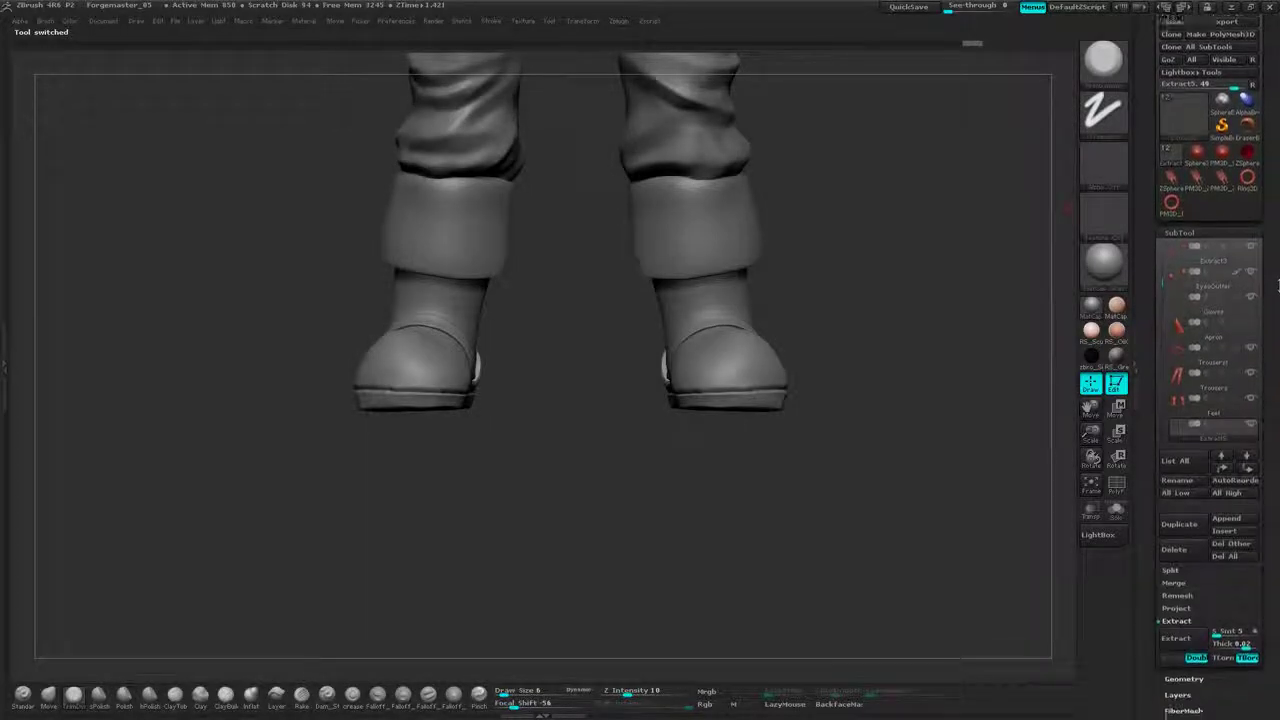
left_click(1227, 324)
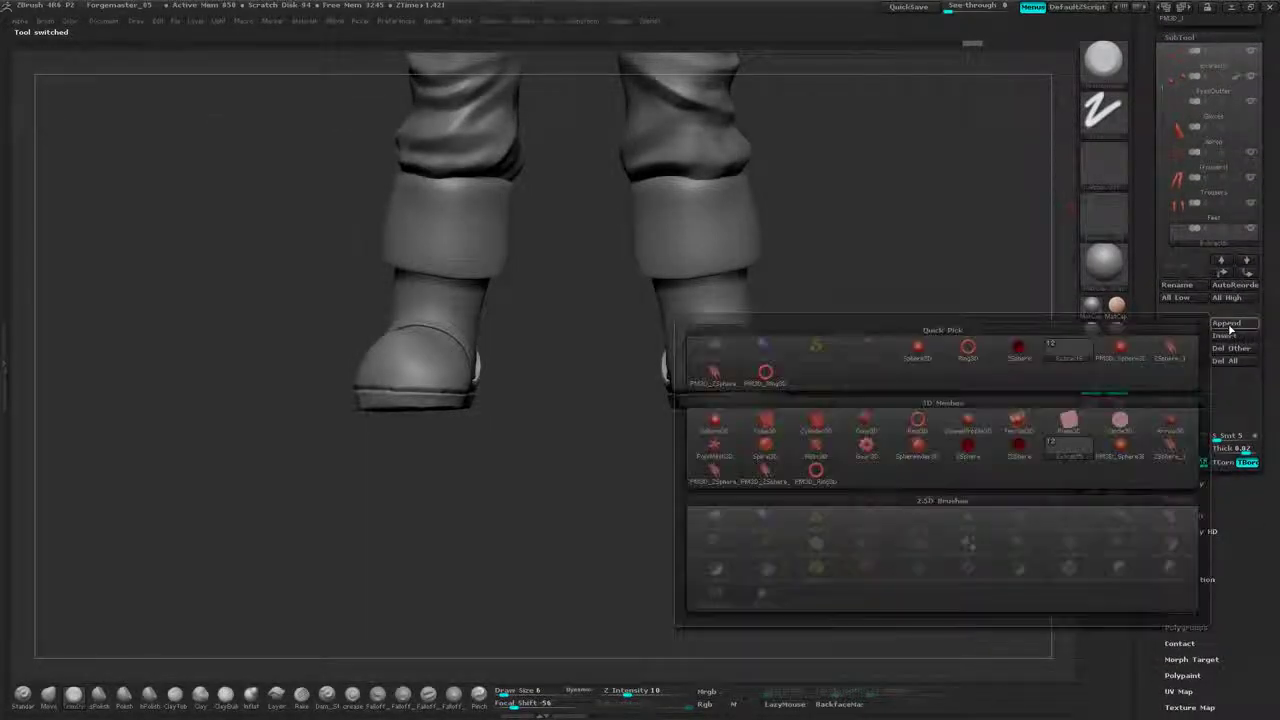
left_click(923, 427)
left_click_drag(929, 400, 859, 363, "alt")
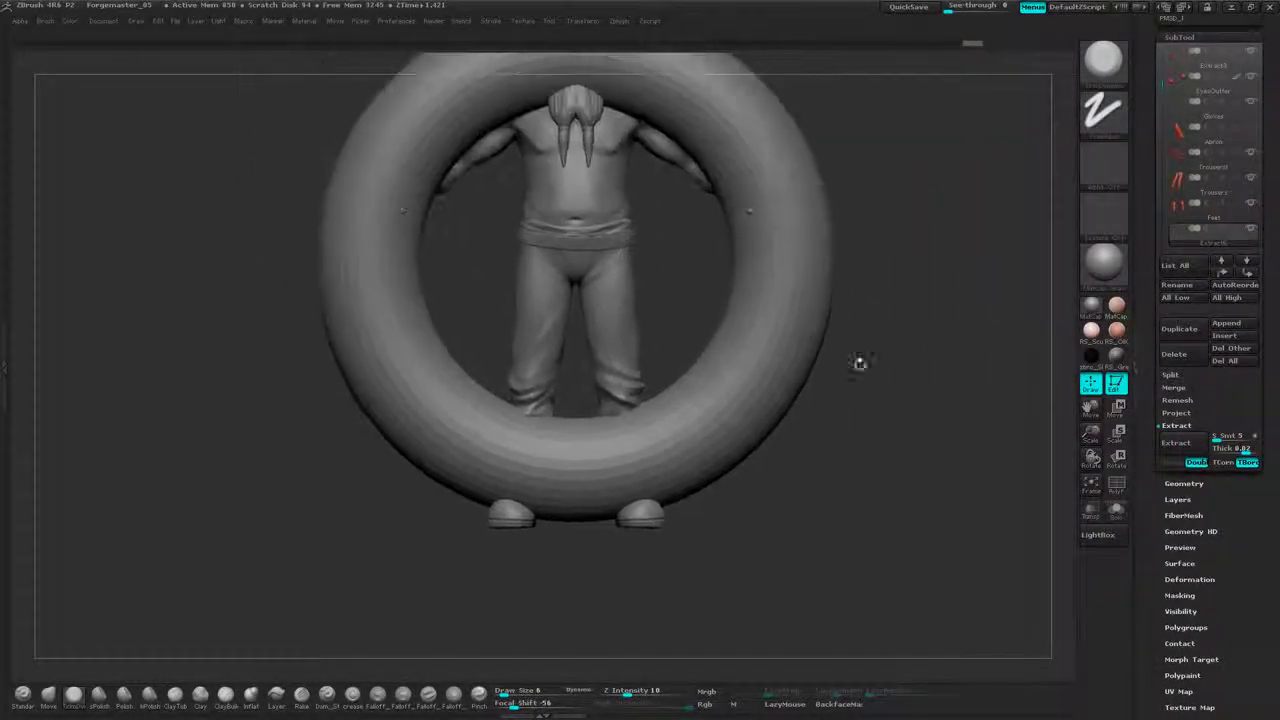
- Shrink the appended ring with the Size deformation until it suits the boot straps, using transparency to see it through the body
left_click(800, 305, "alt")
left_click_drag(980, 235, 1016, 262, "alt")
left_click_drag(1271, 264, 1266, 87)
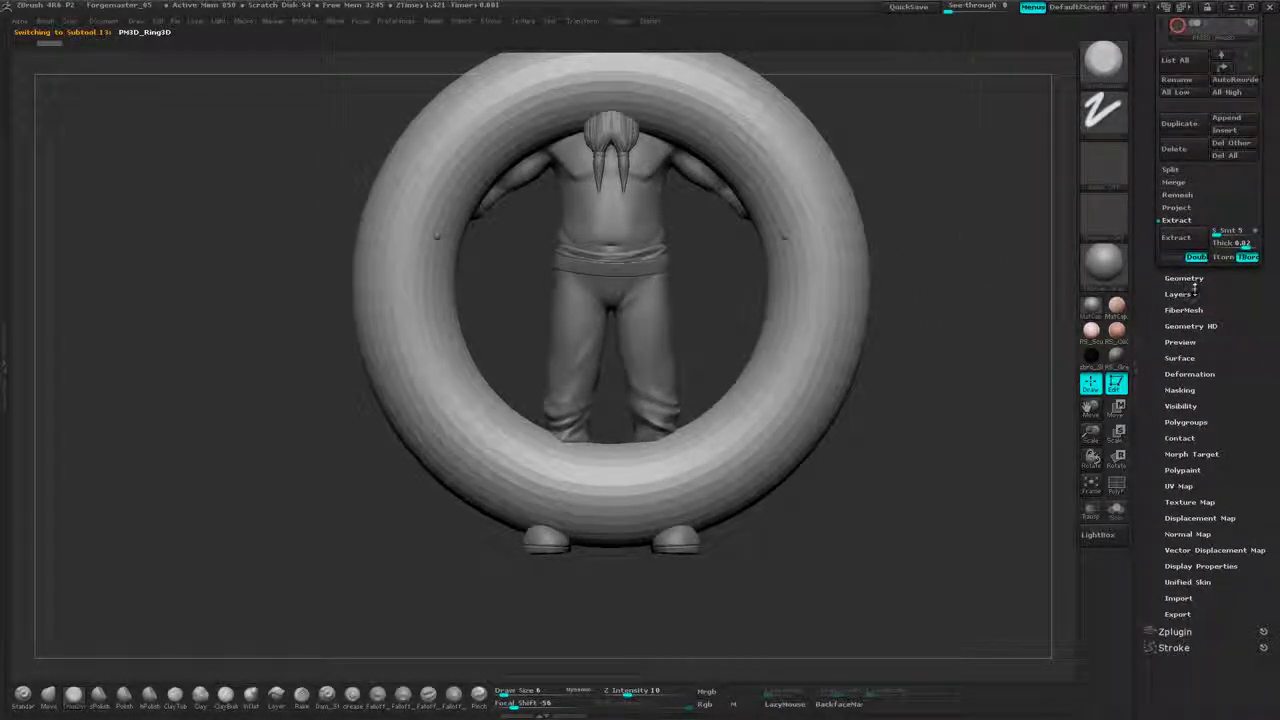
left_click(1190, 374)
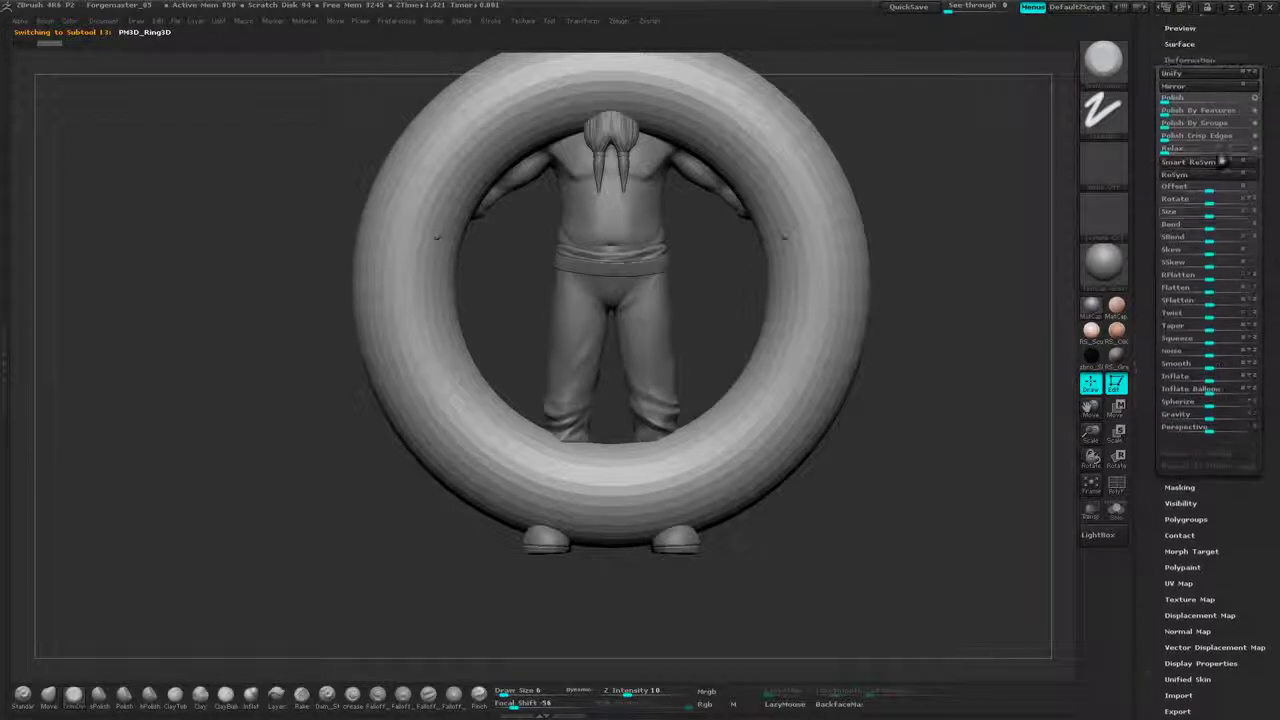
left_click_drag(1205, 211, 1160, 212)
left_click_drag(803, 337, 906, 363, "alt")
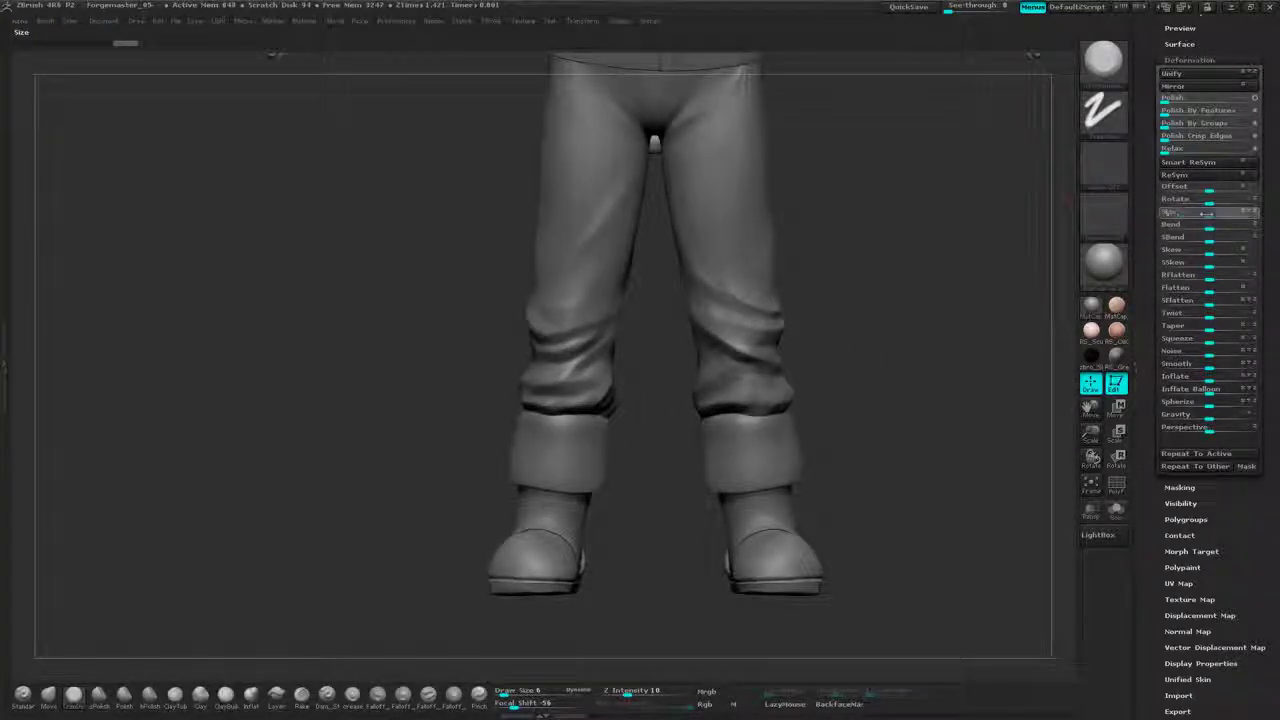
left_click(1090, 510)
mouse_move(910, 360)
left_mouse_down("alt")
mouse_move(915, 400)
mouse_move(920, 376)
left_mouse_up("alt")
left_click_drag(1209, 212, 1200, 215)
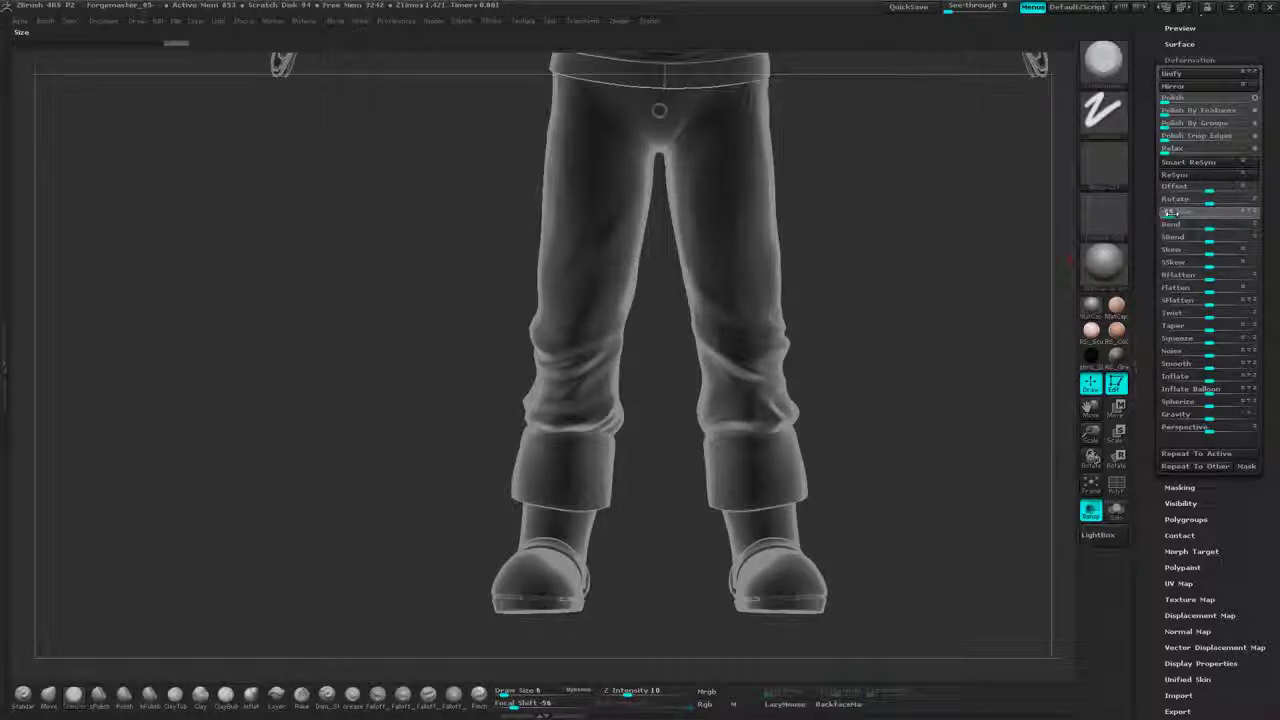
- Move the ring from between the thighs down to the inner side of the boot
left_click(1117, 409)
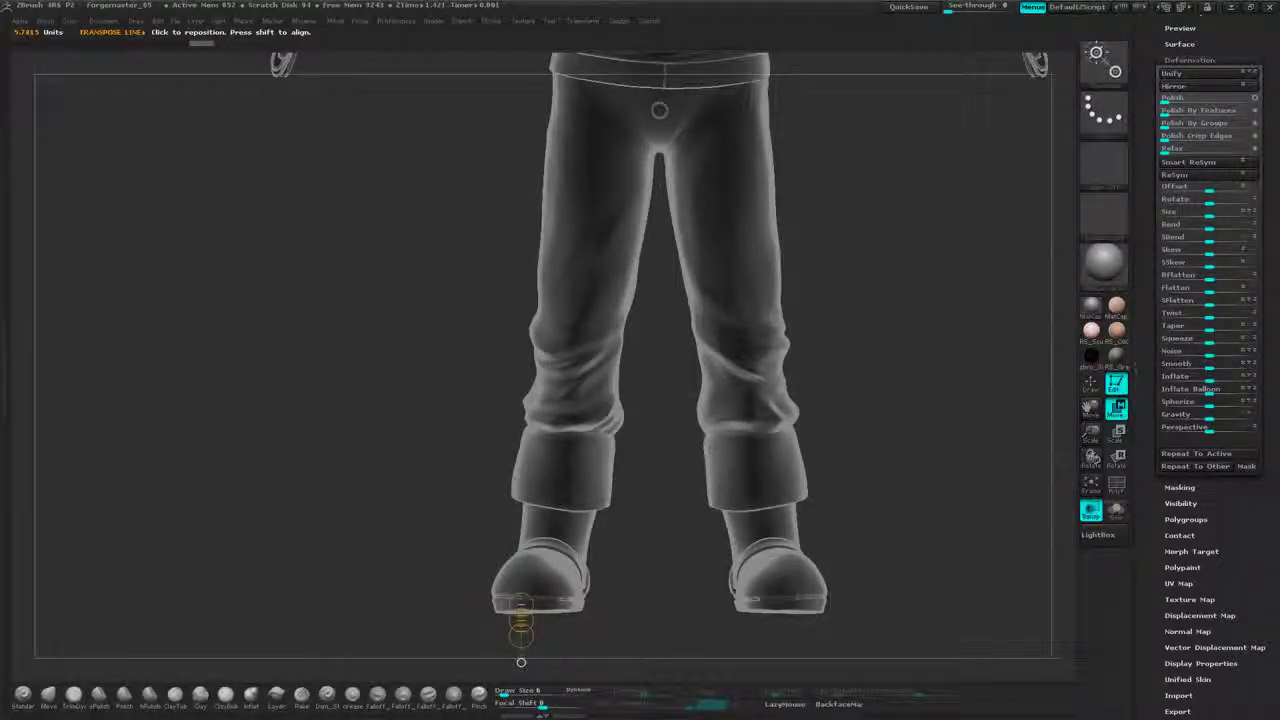
left_click_drag(660, 111, 664, 215)
left_click_drag(659, 292, 664, 298)
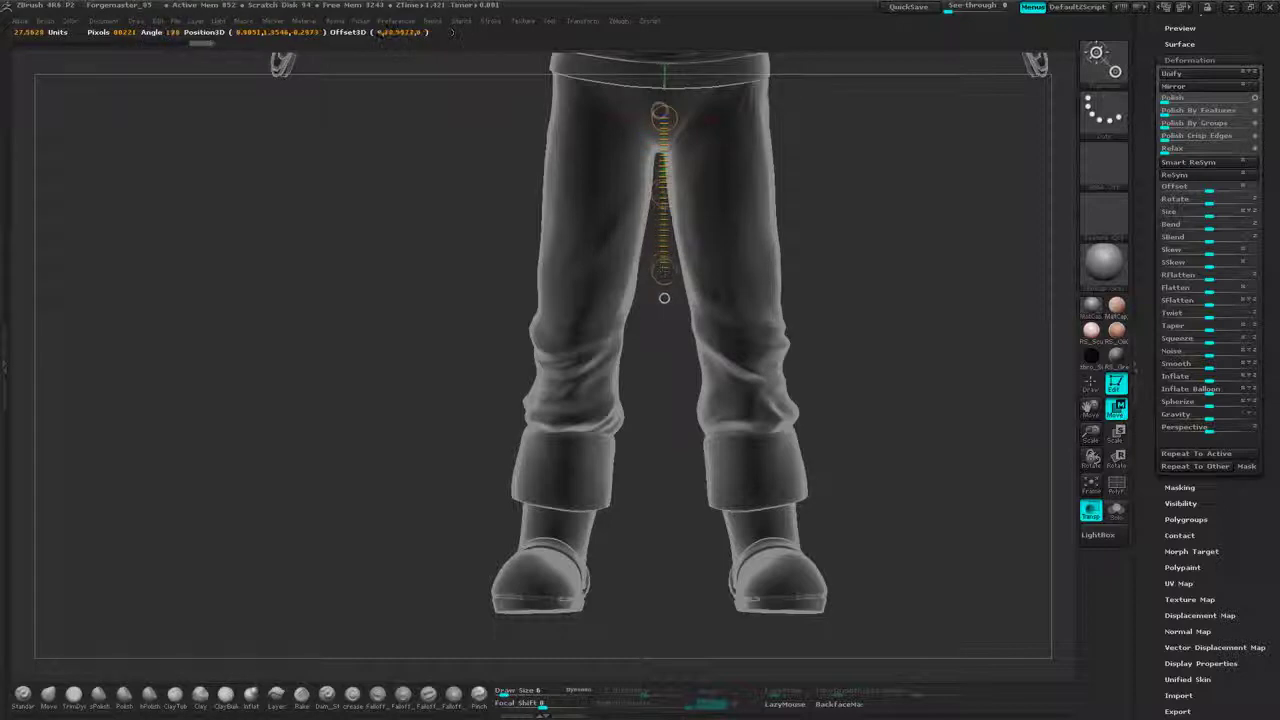
mouse_move(662, 114)
left_mouse_down()
mouse_move(641, 489)
mouse_move(657, 277)
mouse_move(657, 491)
mouse_move(640, 623)
mouse_move(733, 160)
left_mouse_up()
- Rotate the ring to face outward along the boot's inner side and turn transparency off
left_click_drag(743, 168, 743, 386, "shift")
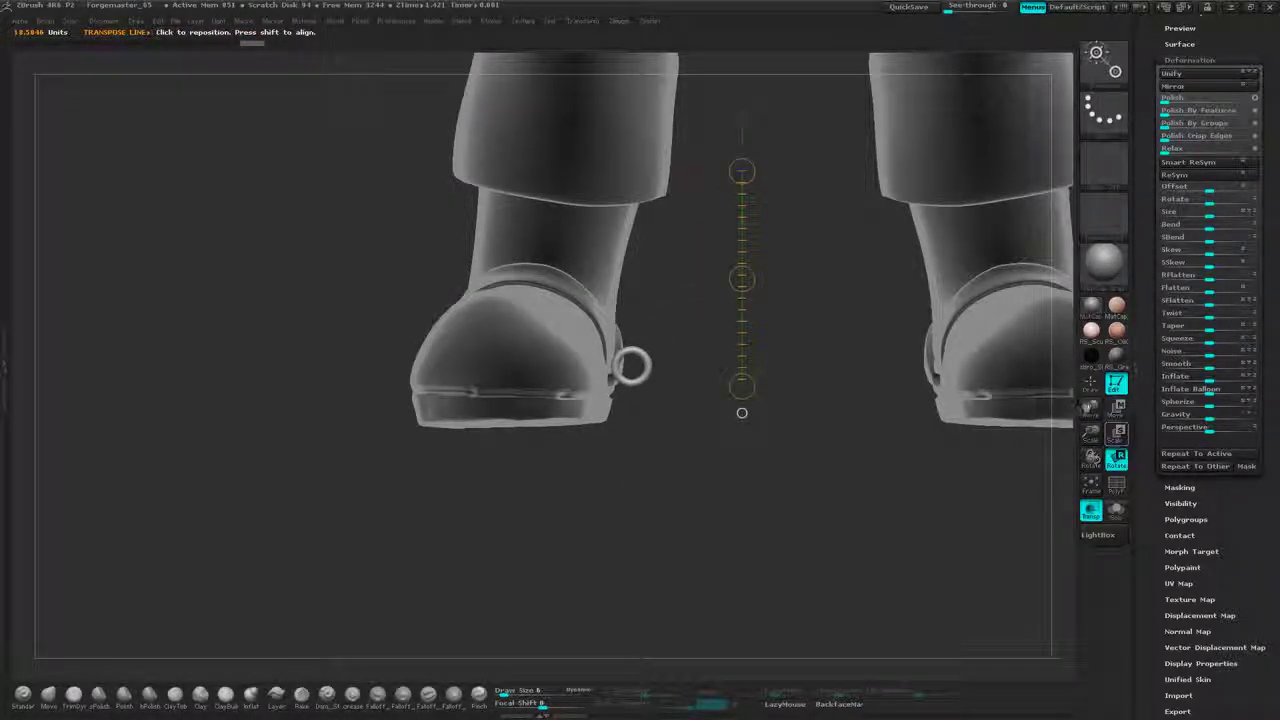
left_click_drag(644, 359, 650, 363)
left_click_drag(795, 372, 806, 363, "shift")
left_click_drag(806, 430, 806, 620)
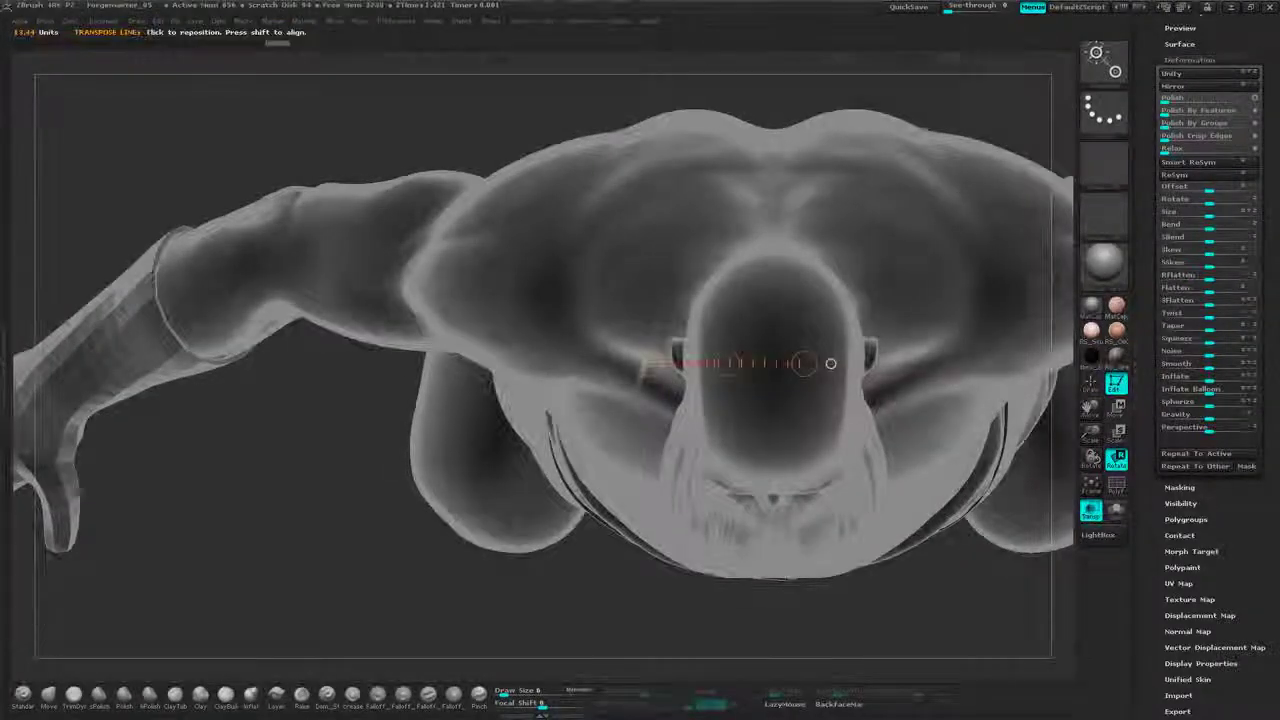
left_click_drag(806, 620, 680, 545, "shift")
left_click(1091, 511)
left_click_drag(1071, 233, 1054, 245, "alt")
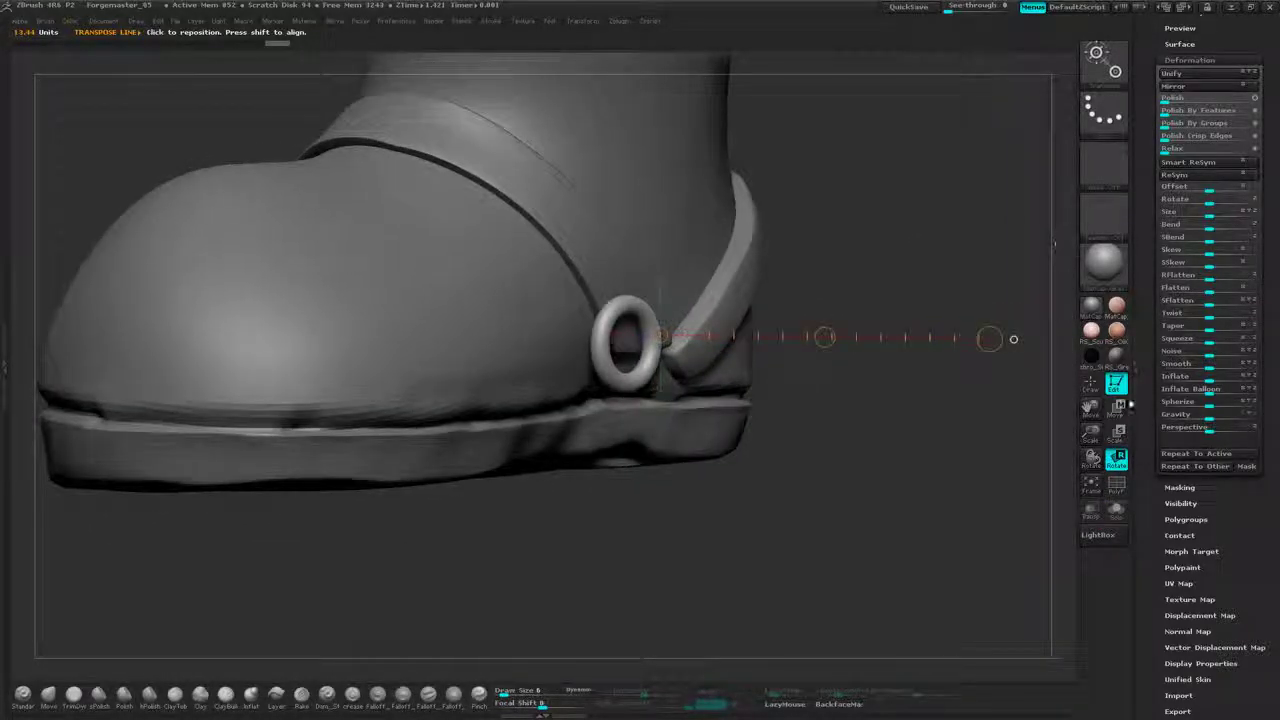
- Move the ring against the boot so it sits where the front and heel straps meet
left_click_drag(930, 335, 935, 529)
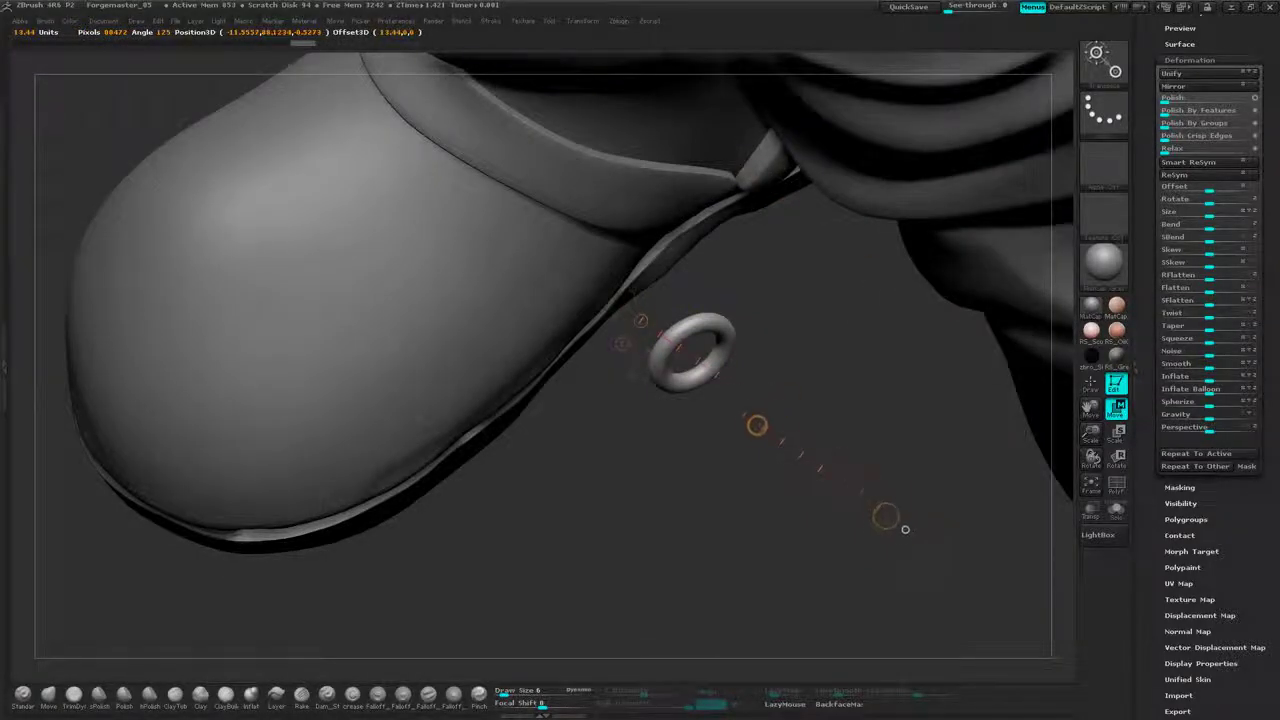
left_click_drag(750, 434, 846, 256)
left_click_drag(905, 420, 890, 235)
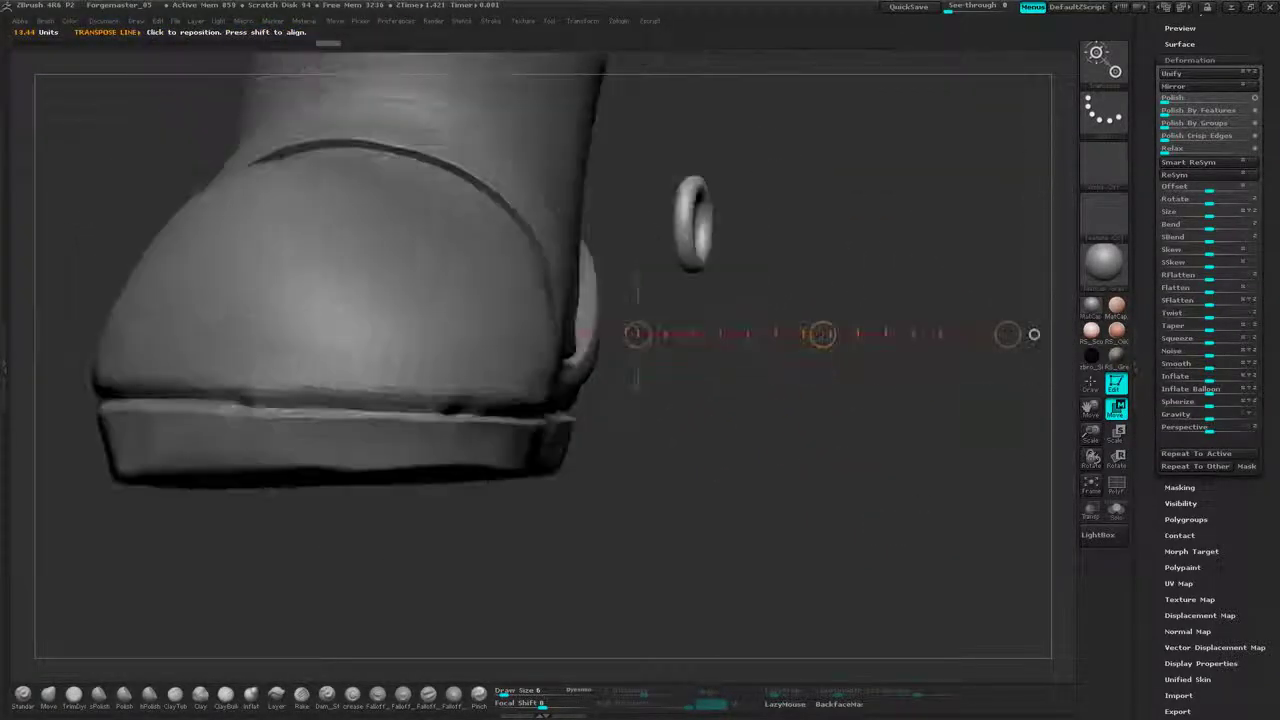
left_click_drag(822, 335, 794, 390)
left_click_drag(1038, 330, 885, 358)
left_click_drag(850, 530, 430, 315, "alt")
left_click_drag(605, 375, 680, 405)
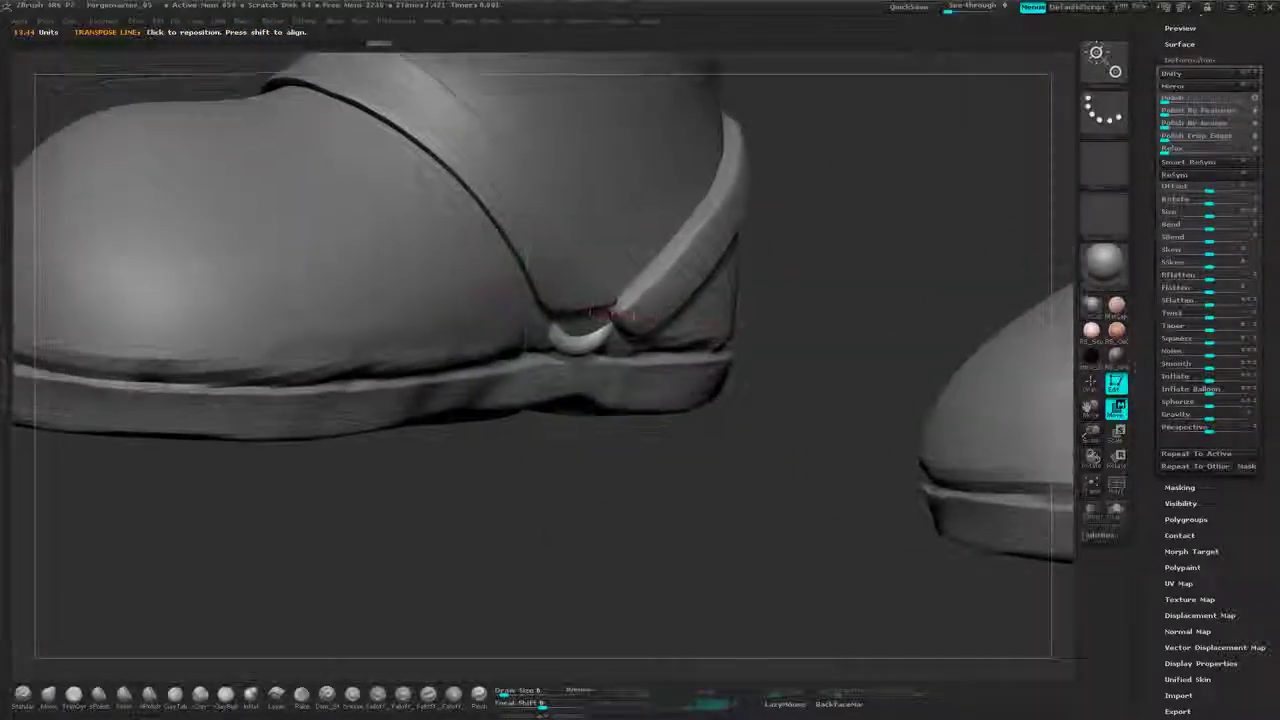
left_click_drag(800, 272, 773, 237)
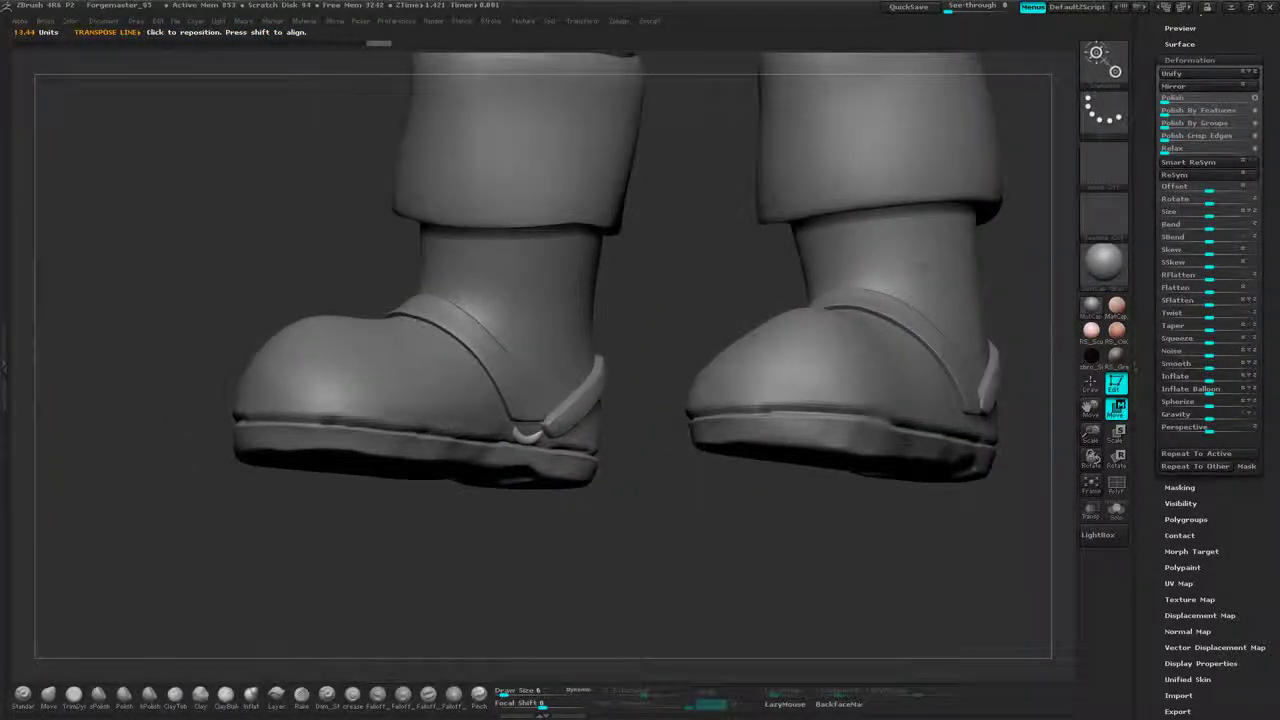
- Make the Feet subtool active and hide the opposite boot with a SelectRect selection to clear the view of the inner straps
left_click(840, 260, "alt")
left_click_drag(680, 320, 793, 300, "alt")
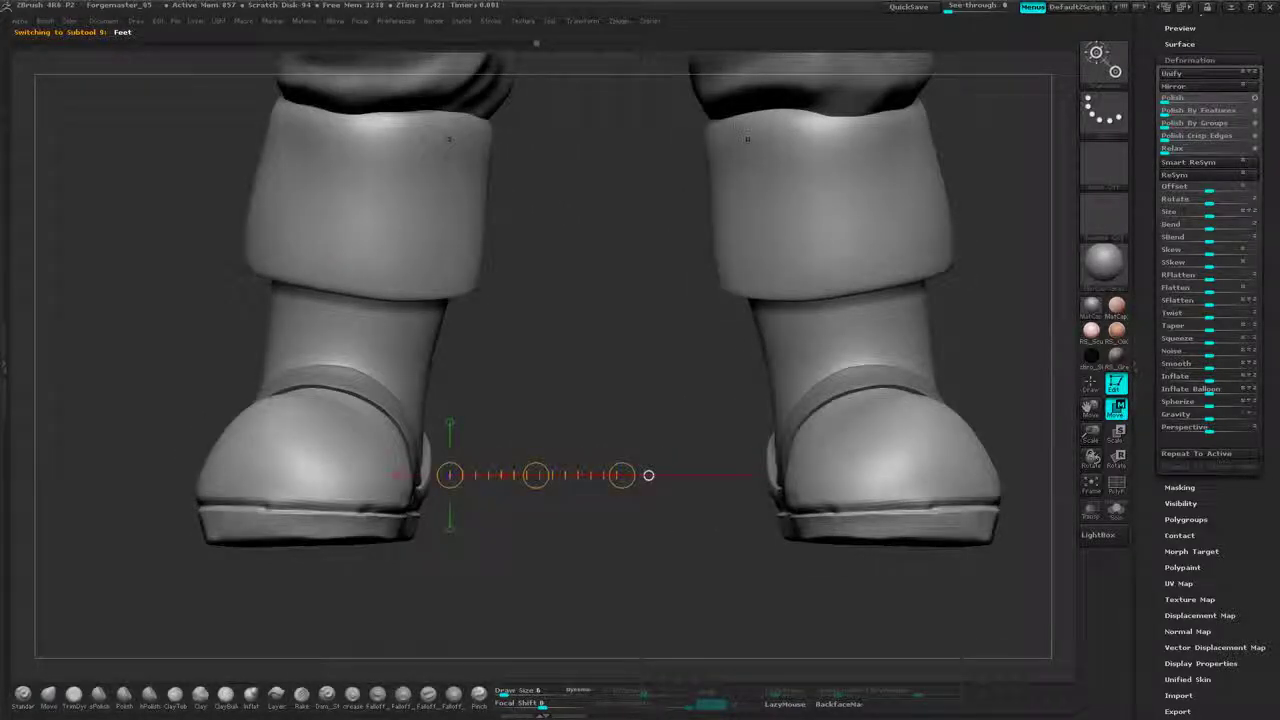
left_click(582, 21)
mouse_move(588, 560)
left_mouse_down("alt")
mouse_move(588, 475)
mouse_move(558, 481)
left_mouse_up("alt")
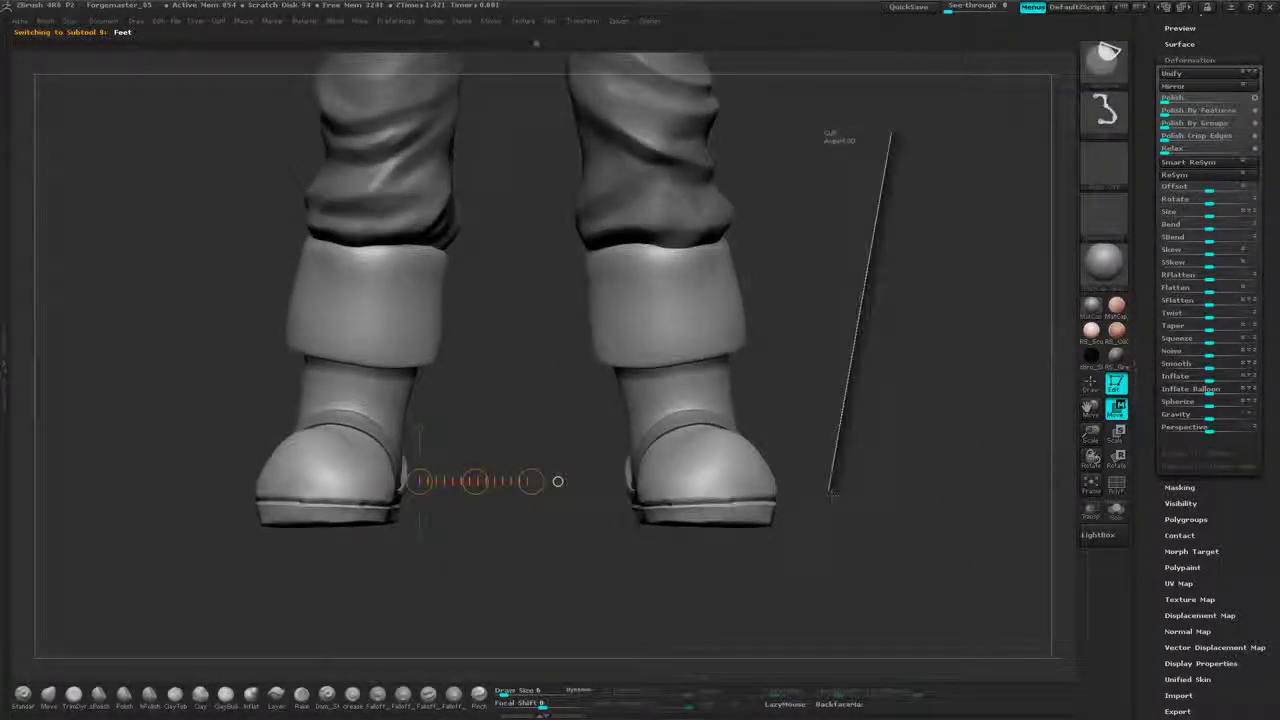
left_click(1104, 55, "ctrl+shift")
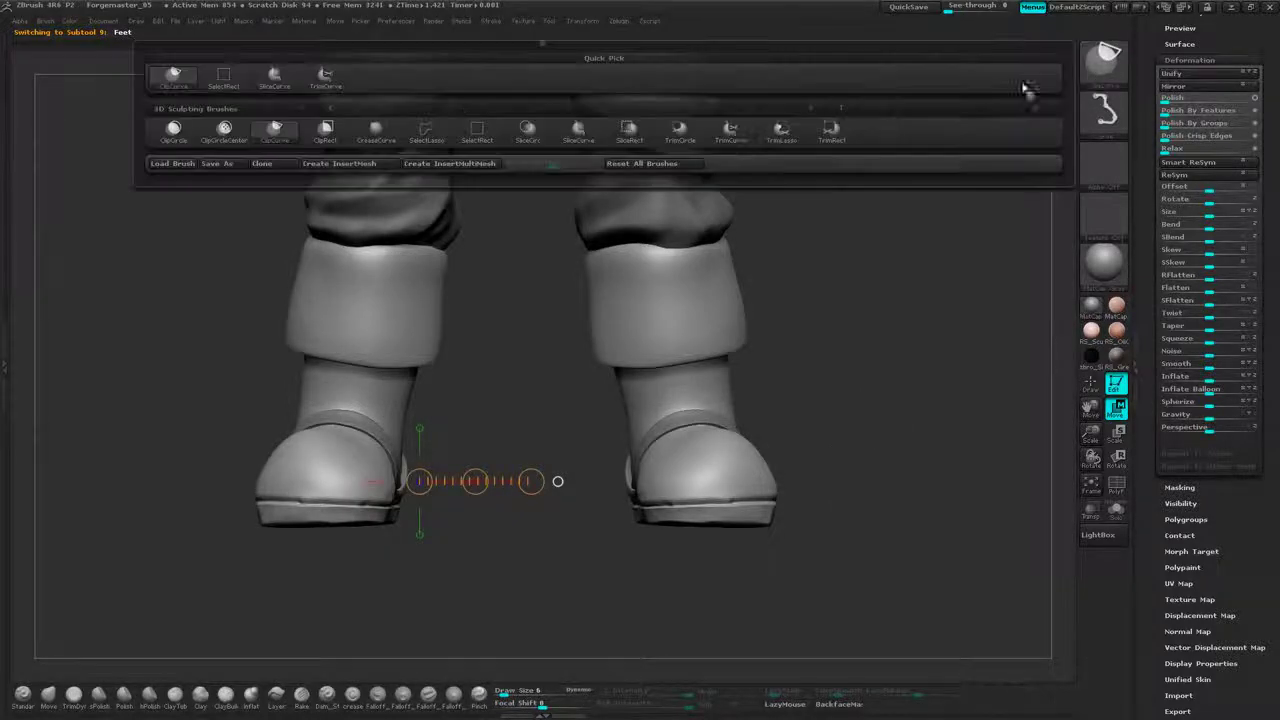
left_click(478, 133)
left_click_drag(914, 137, 533, 571, "ctrl+shift")
left_click_drag(840, 375, 857, 390, "ctrl+shift")
left_click_drag(800, 460, 940, 400, "alt")
left_click_drag(940, 400, 700, 415)
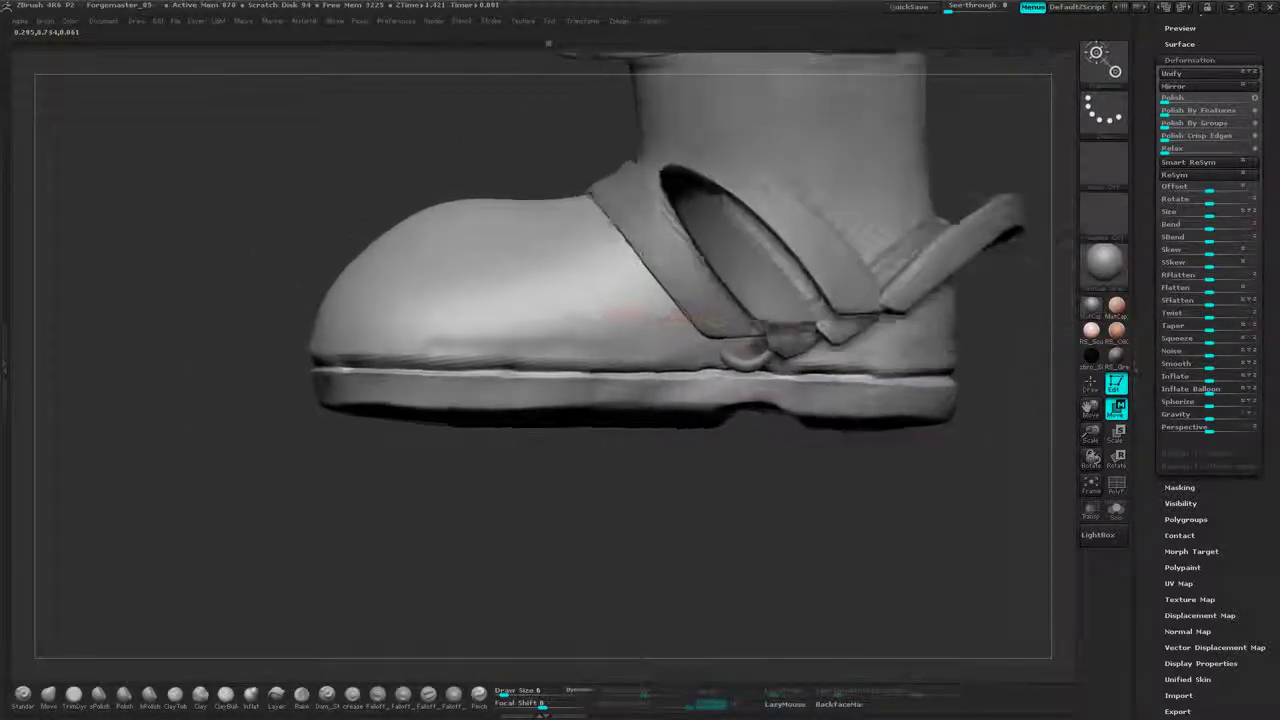
- Select the ring again and shift it closer to the gap between the ends of the two straps
left_click_drag(628, 314, 578, 316)
right_click_drag(621, 313, 553, 312, "alt")
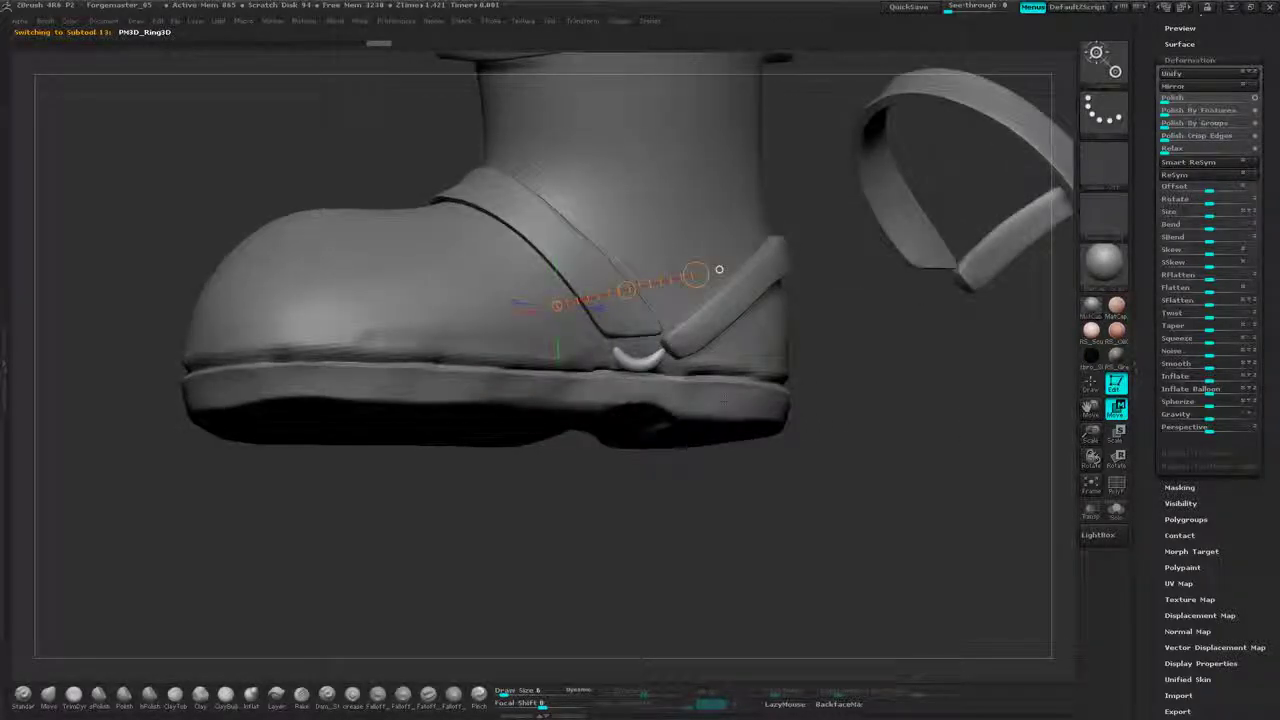
left_click_drag(655, 368, 656, 546)
left_click_drag(656, 456, 656, 437)
right_click_drag(588, 430, 697, 442)
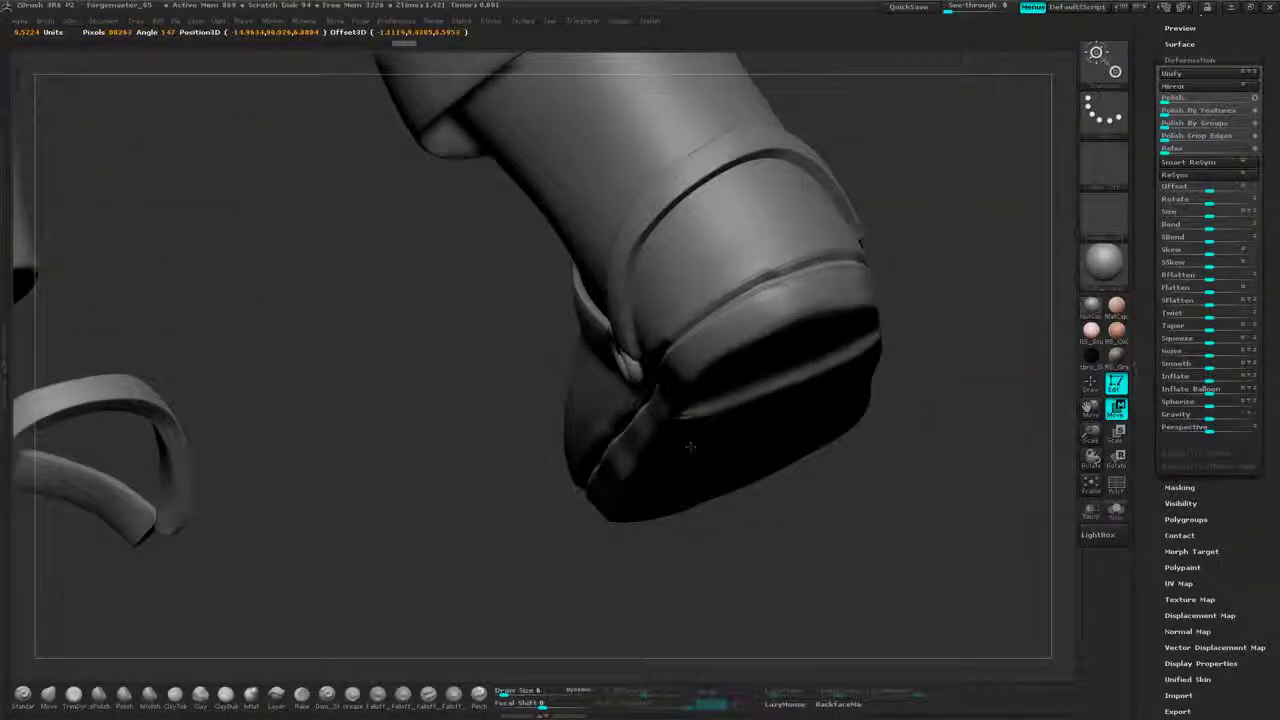
- Tilt the ring to match the slope of the boot's side and nudge it into place at the strap ends
left_click_drag(652, 368, 766, 547)
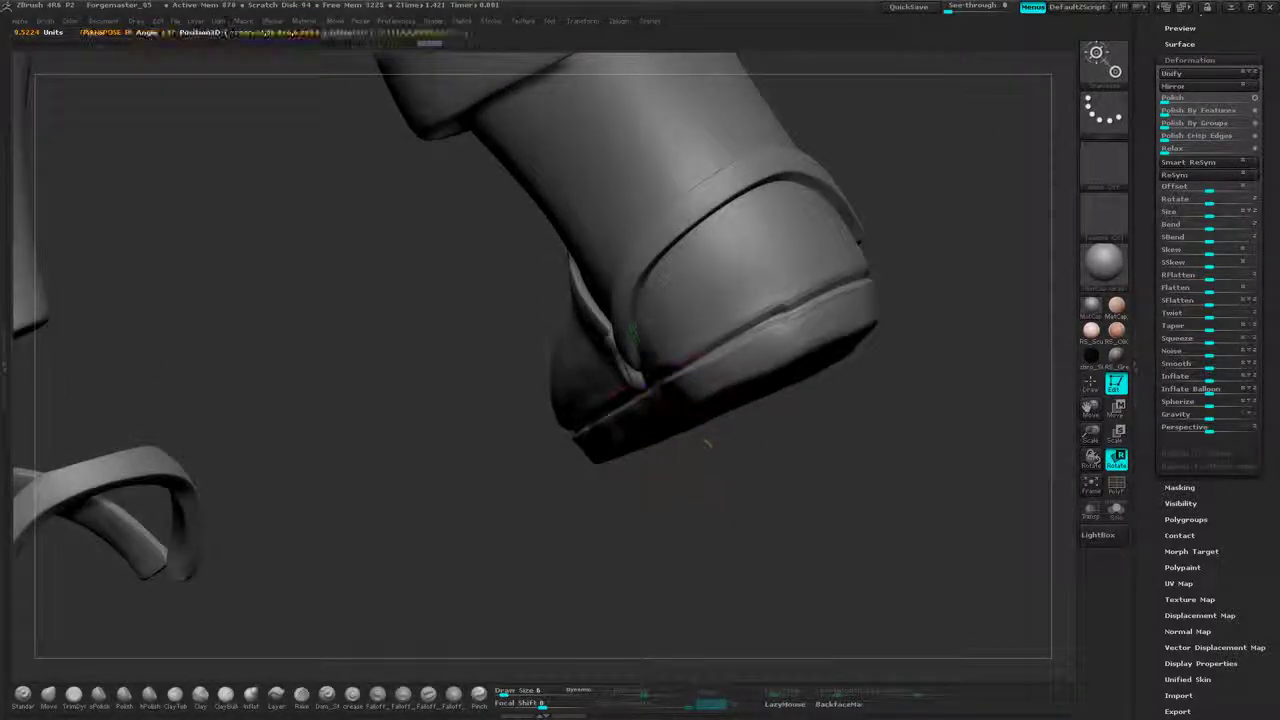
right_click_drag(766, 547, 605, 495)
left_click_drag(658, 464, 650, 470)
left_click_drag(612, 620, 650, 589)
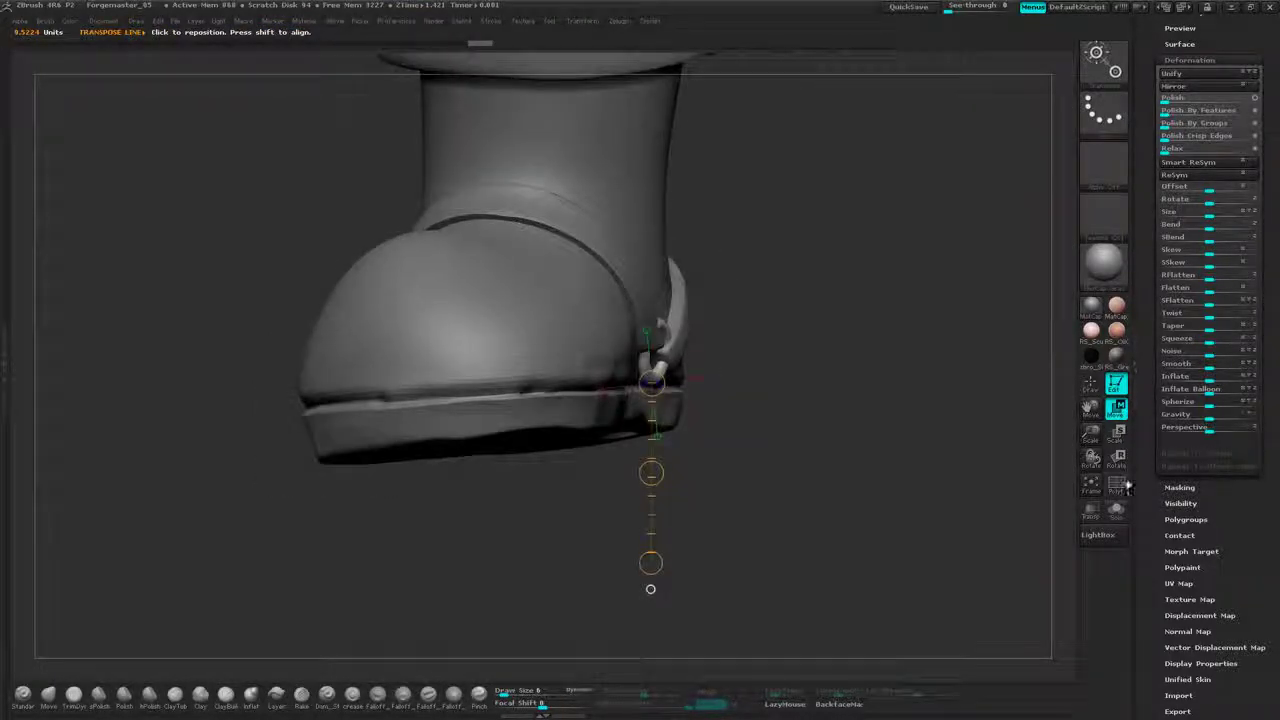
left_click_drag(651, 473, 649, 471)
key("w")
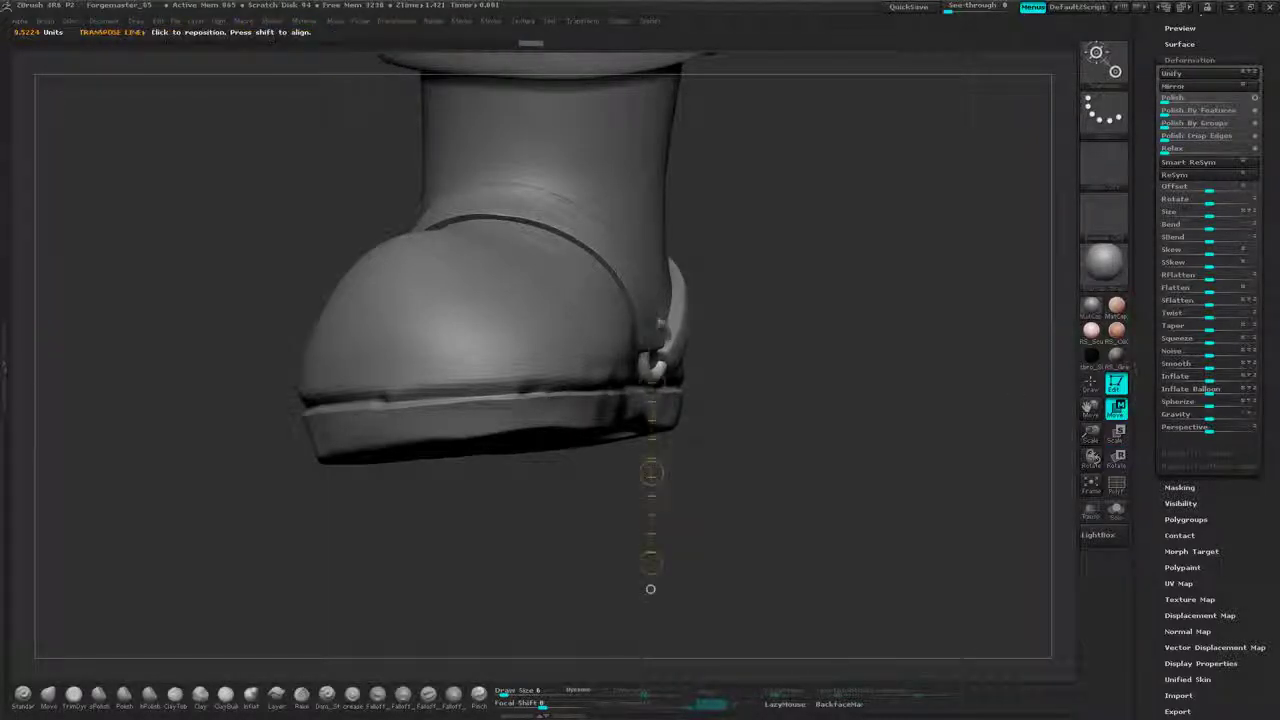
- Leave transposing, make the heel strap the active subtool and set up the Move brush at draw size 23
left_click_drag(642, 566, 570, 606)
left_click(1091, 384)
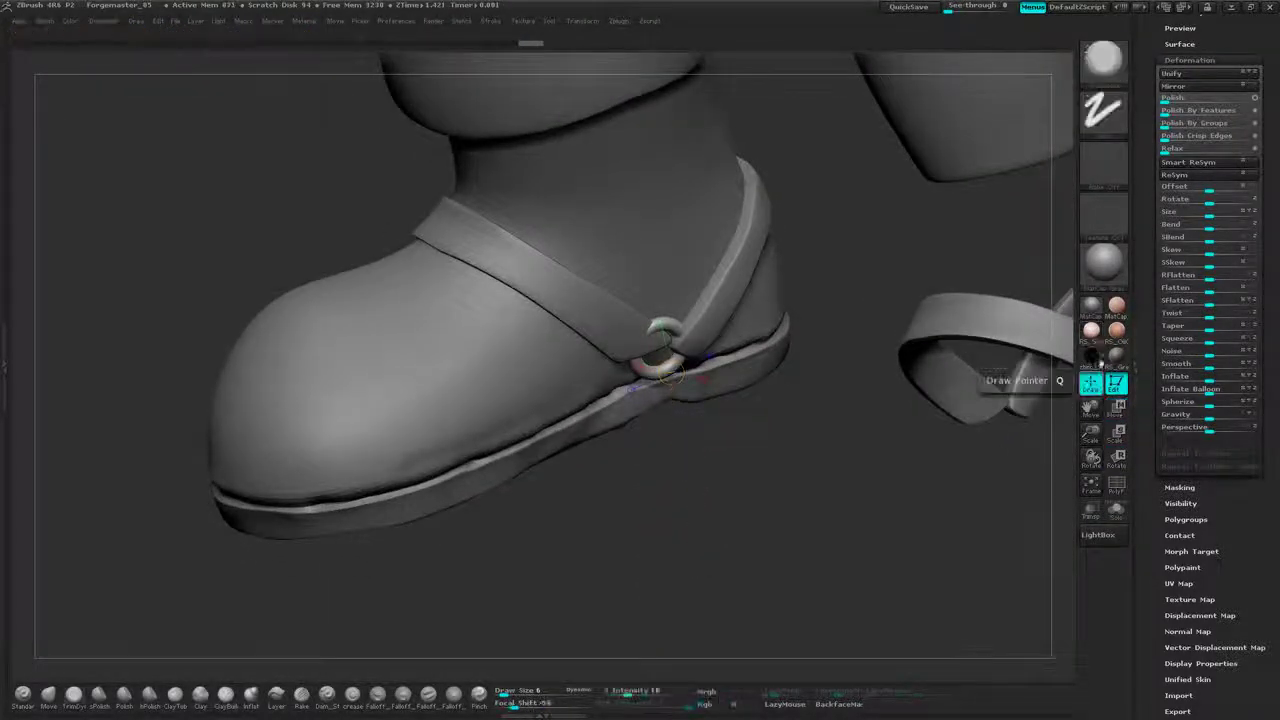
left_click(712, 322, "alt")
left_click_drag(738, 470, 738, 520, "alt")
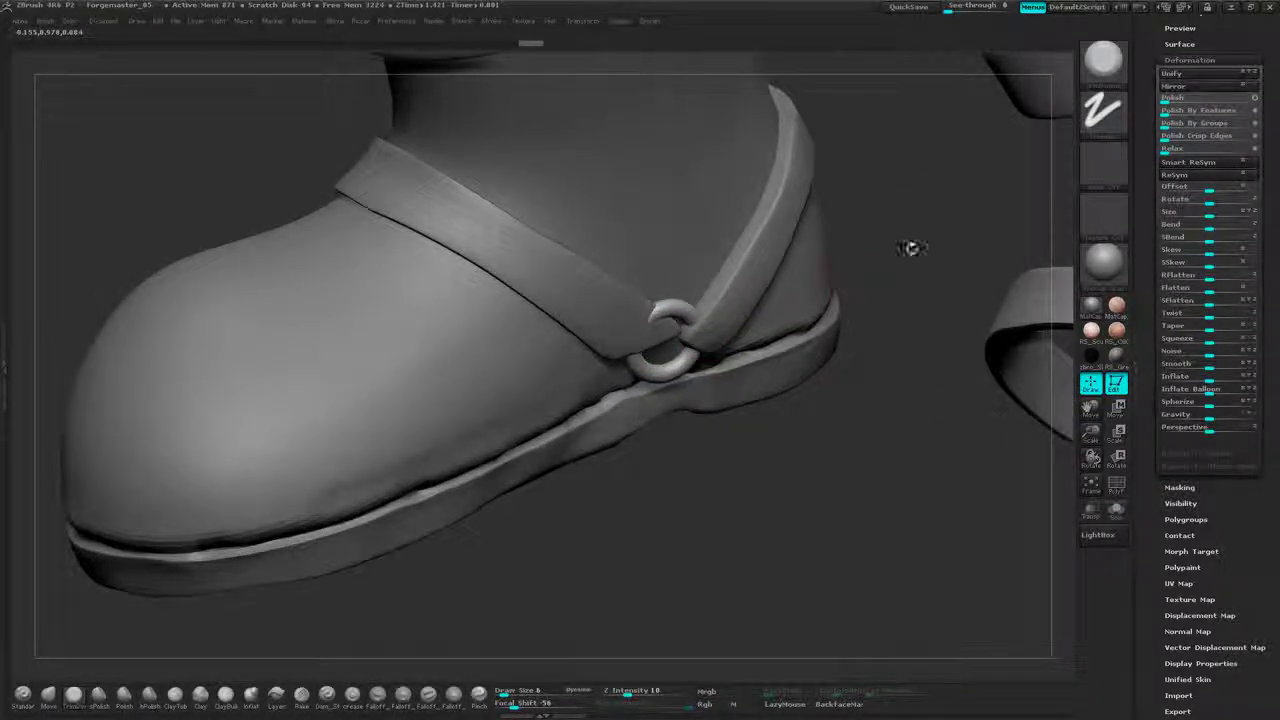
left_click_drag(912, 248, 901, 313, "alt")
left_click(776, 268, "alt")
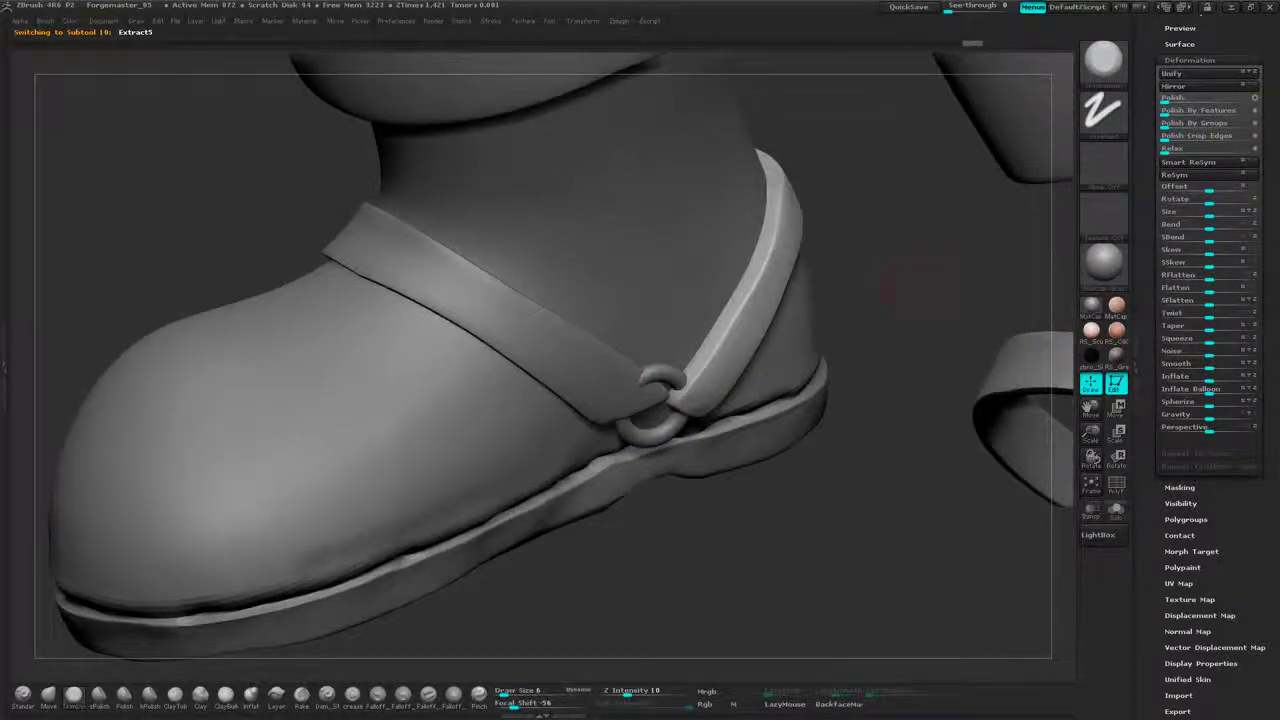
key("space")
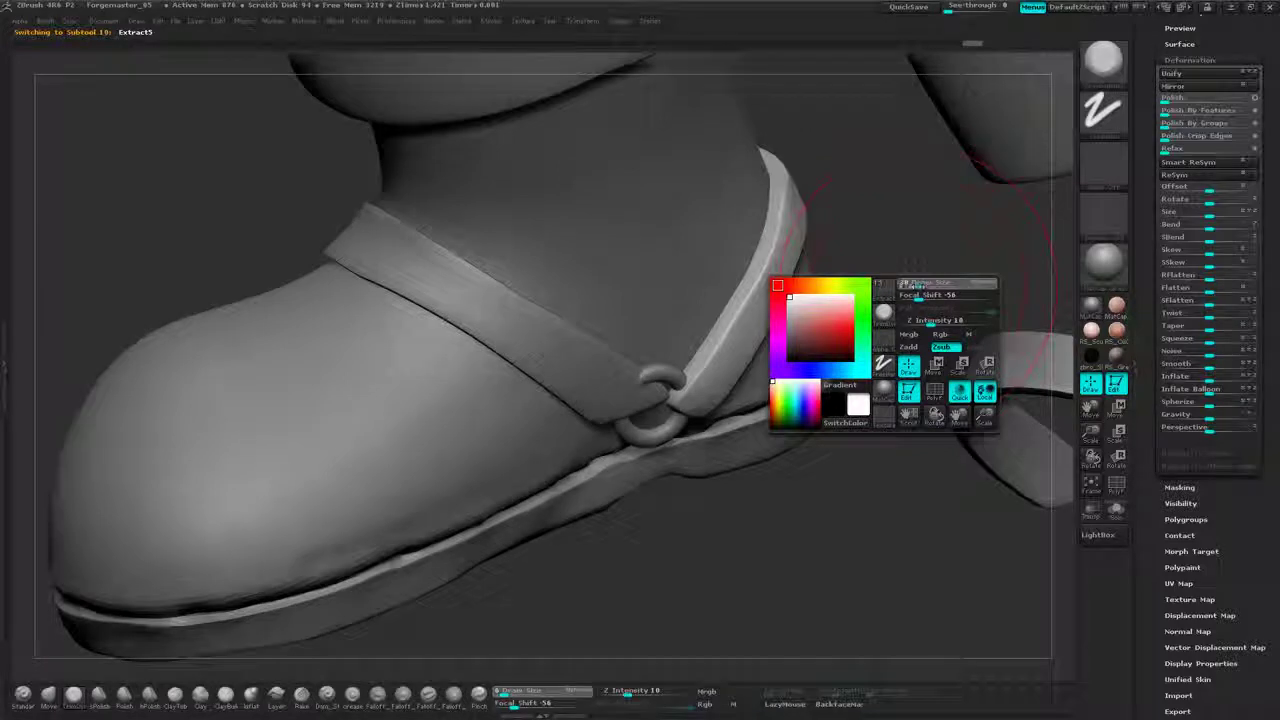
left_click_drag(914, 286, 918, 286)
left_click(50, 694)
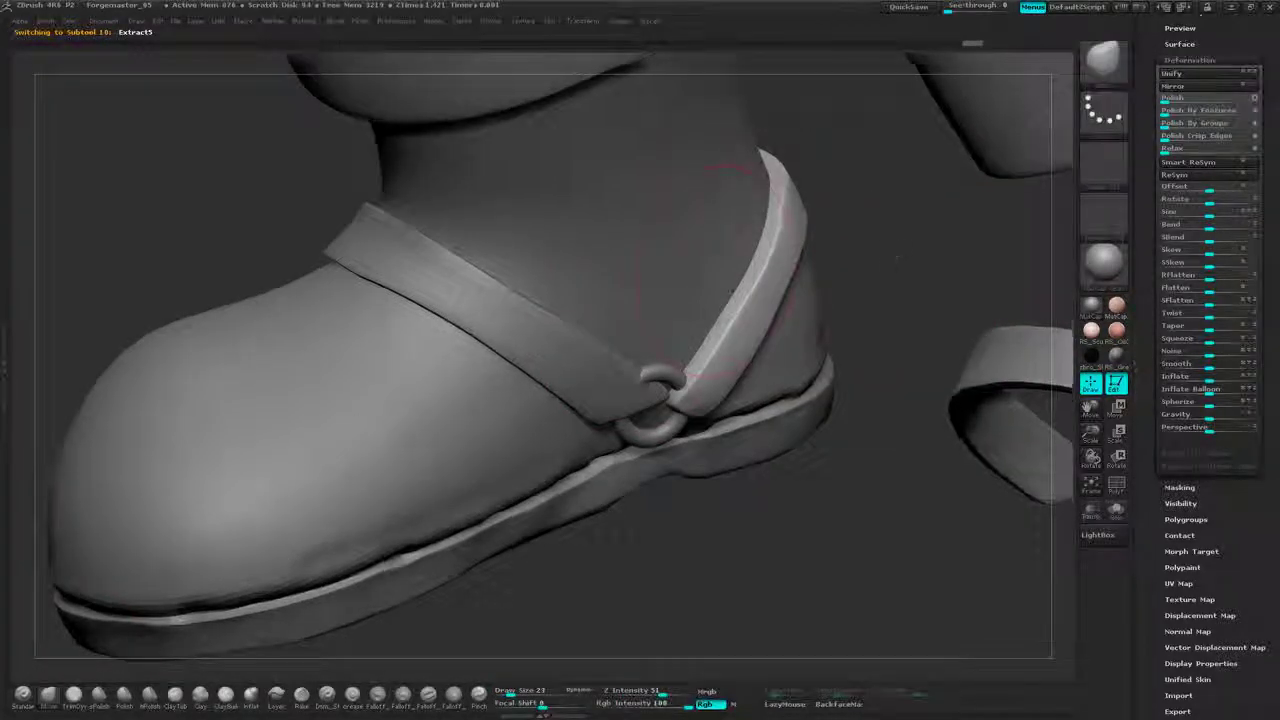
- Pull the end of the heel strap over the metal ring with the Move brush, adjusting it from several angles
mouse_move(890, 572)
left_mouse_down()
mouse_move(822, 478)
mouse_move(812, 486)
left_mouse_up()
left_click_drag(712, 402, 703, 395)
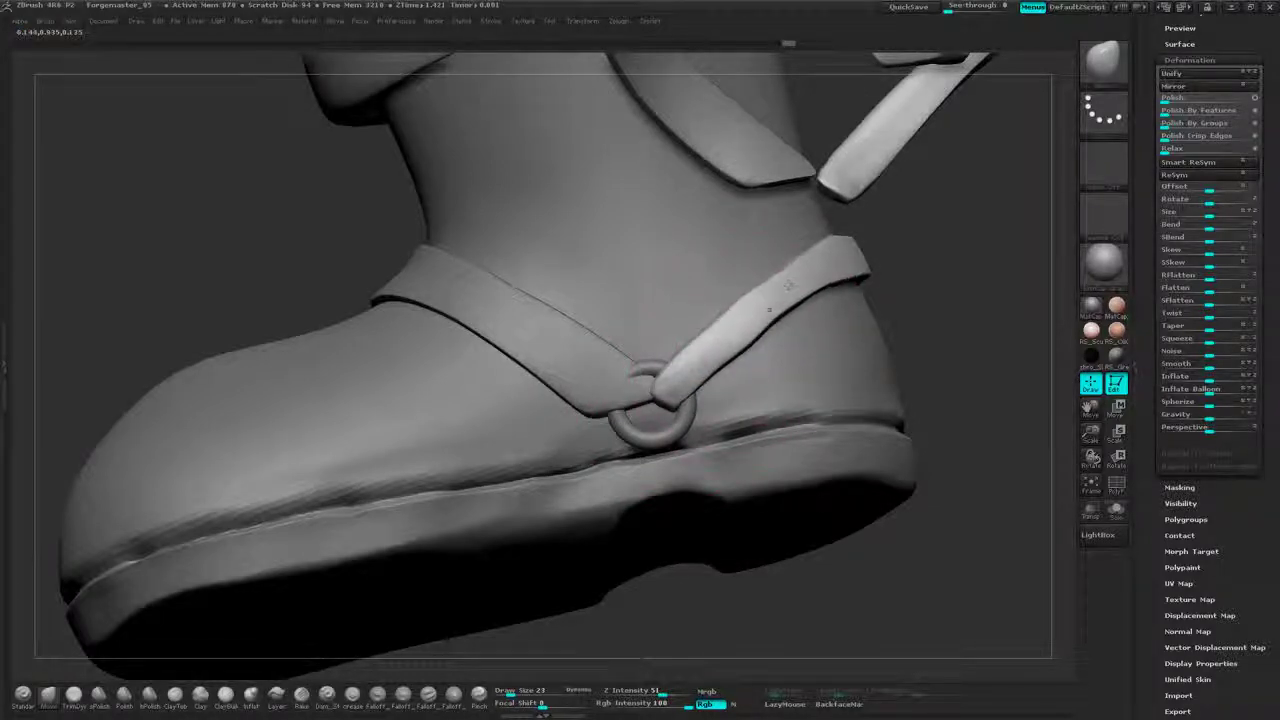
left_click_drag(935, 268, 925, 340)
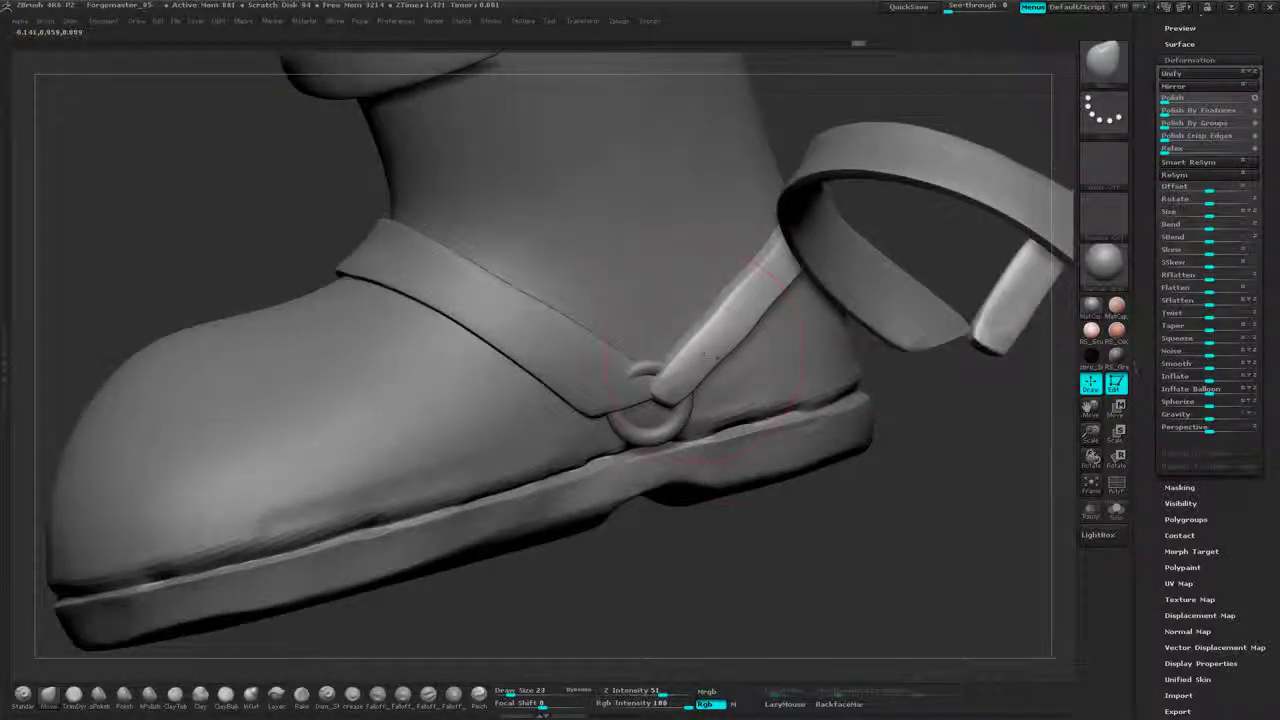
left_click_drag(872, 520, 965, 530)
left_click_drag(672, 377, 667, 379)
left_click_drag(790, 316, 636, 290)
- Activate the front strap and shape its end with the Move brush so it wraps closely into the ring
left_click(625, 392, "alt")
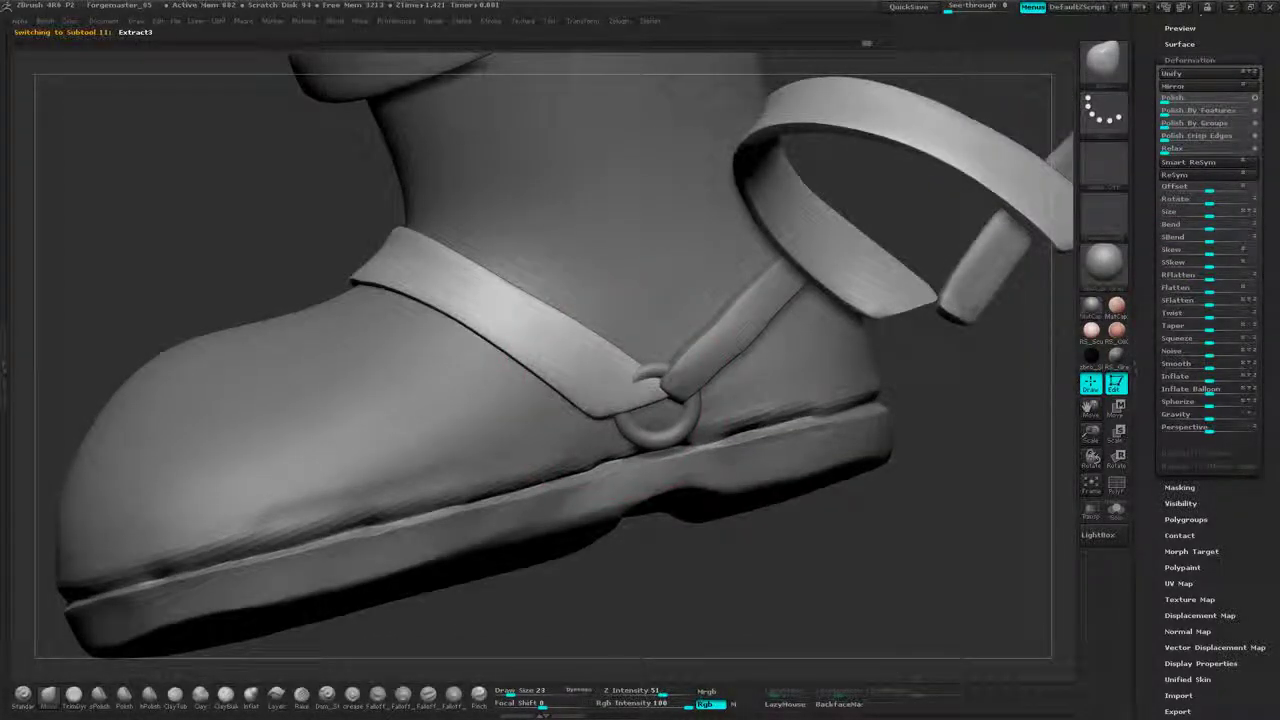
left_click_drag(640, 392, 648, 388)
mouse_move(710, 536)
left_mouse_down()
mouse_move(840, 575)
mouse_move(880, 640)
mouse_move(790, 610)
left_mouse_up()
left_click_drag(648, 387, 666, 394)
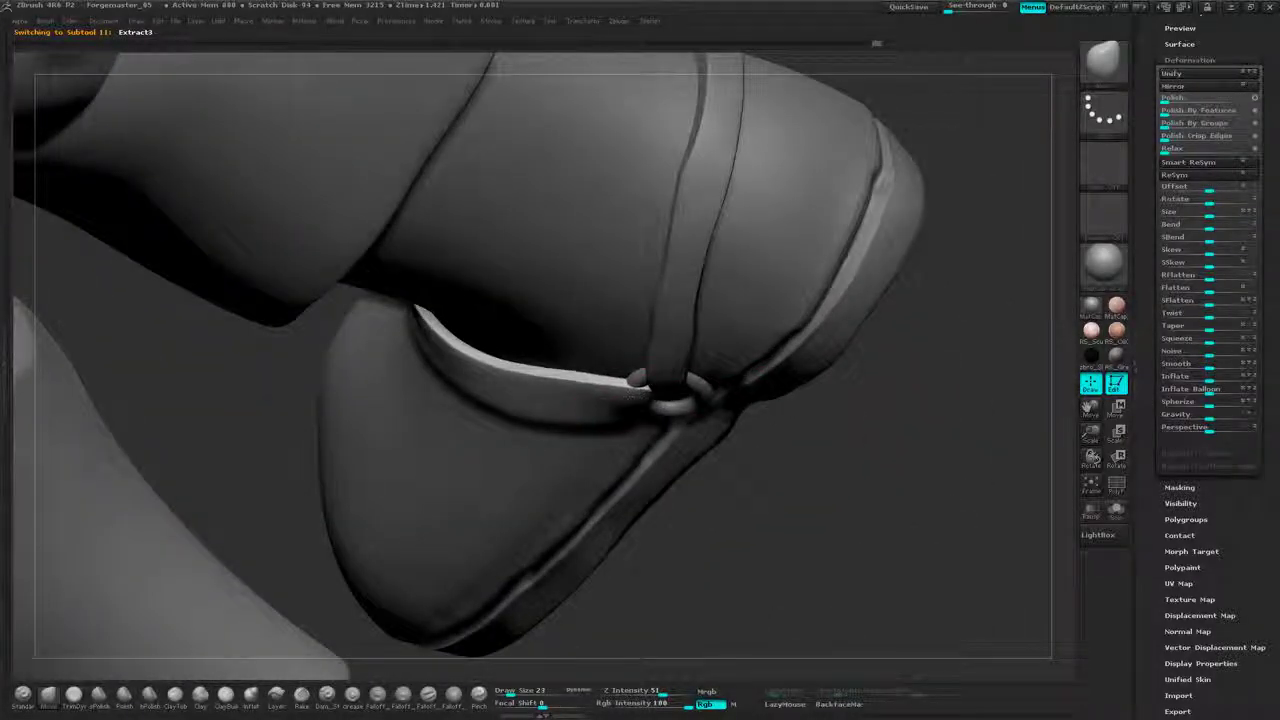
left_click_drag(640, 384, 645, 386)
mouse_move(790, 540)
left_mouse_down()
mouse_move(715, 430)
mouse_move(662, 400)
left_mouse_up()
mouse_move(780, 540)
left_mouse_down()
mouse_move(700, 455)
mouse_move(664, 444)
left_mouse_up()
left_click_drag(872, 203, 888, 375)
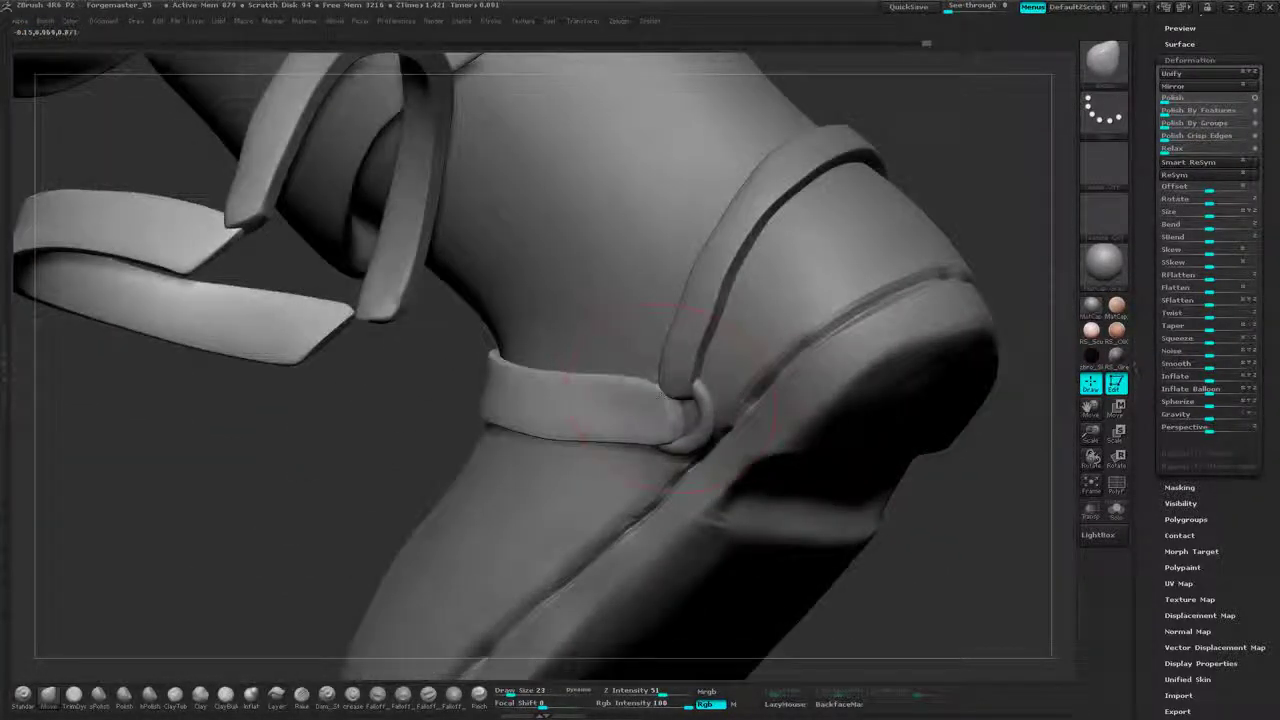
mouse_move(940, 150)
left_mouse_down()
mouse_move(815, 367)
mouse_move(971, 217)
left_mouse_up()
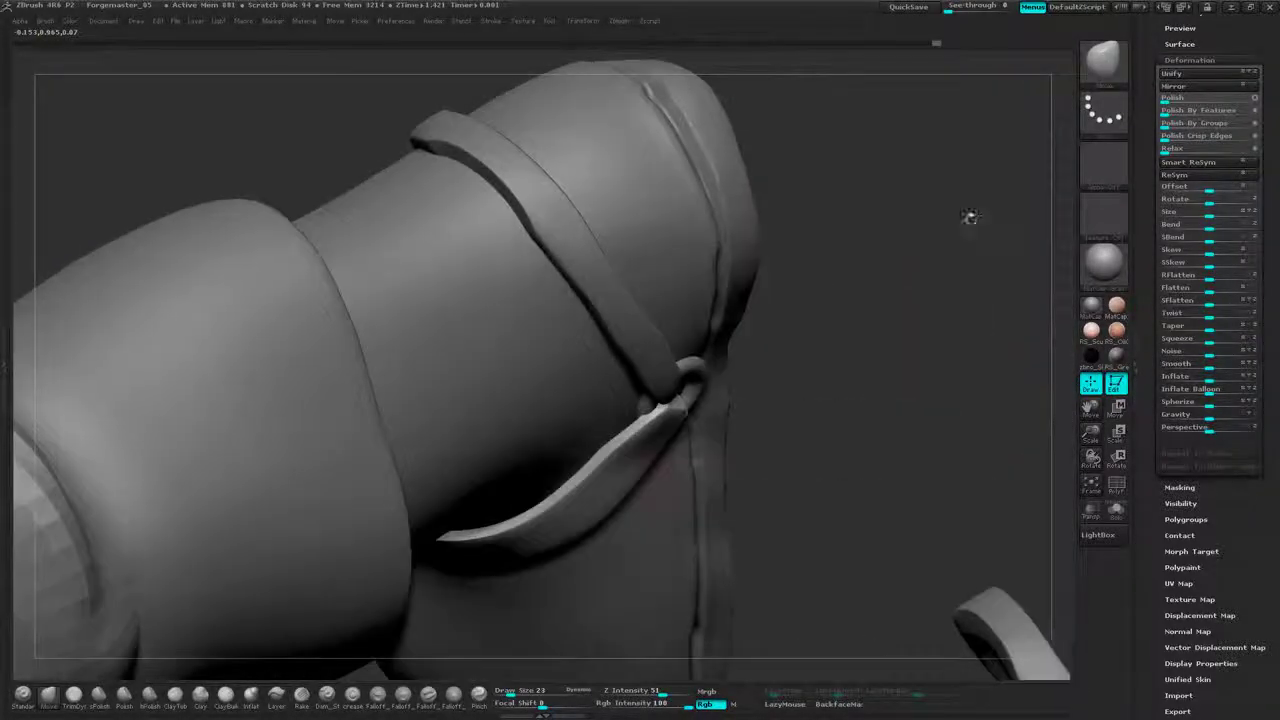
left_click_drag(676, 408, 671, 401)
mouse_move(856, 387)
left_mouse_down()
mouse_move(868, 235)
mouse_move(845, 265)
mouse_move(880, 215)
mouse_move(800, 160)
mouse_move(850, 200)
mouse_move(930, 225)
mouse_move(946, 182)
mouse_move(795, 205)
mouse_move(830, 240)
mouse_move(849, 291)
mouse_move(815, 355)
left_mouse_up()
- Select the PM3D_Ring3D subtool, duplicate it and move the copy across to the opposite side of the boot
left_click_drag(1148, 150, 1148, 302)
left_click(1186, 117)
left_click(1210, 100)
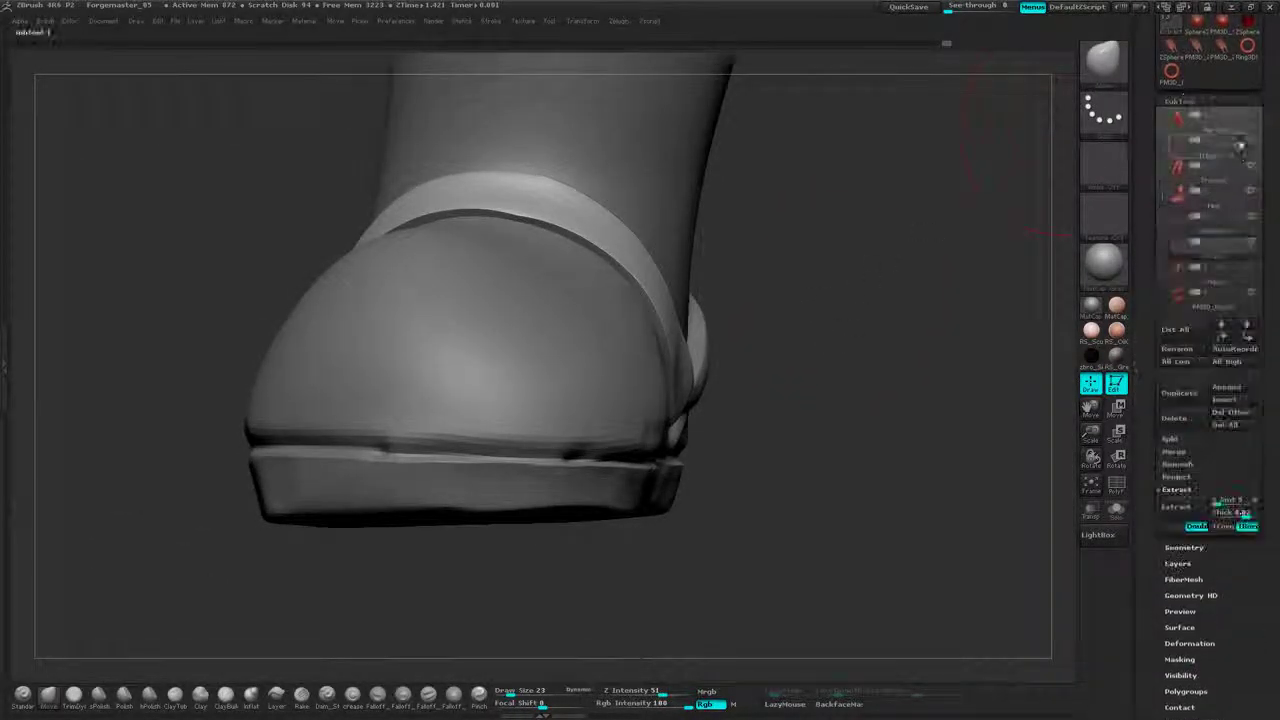
left_click(1232, 280)
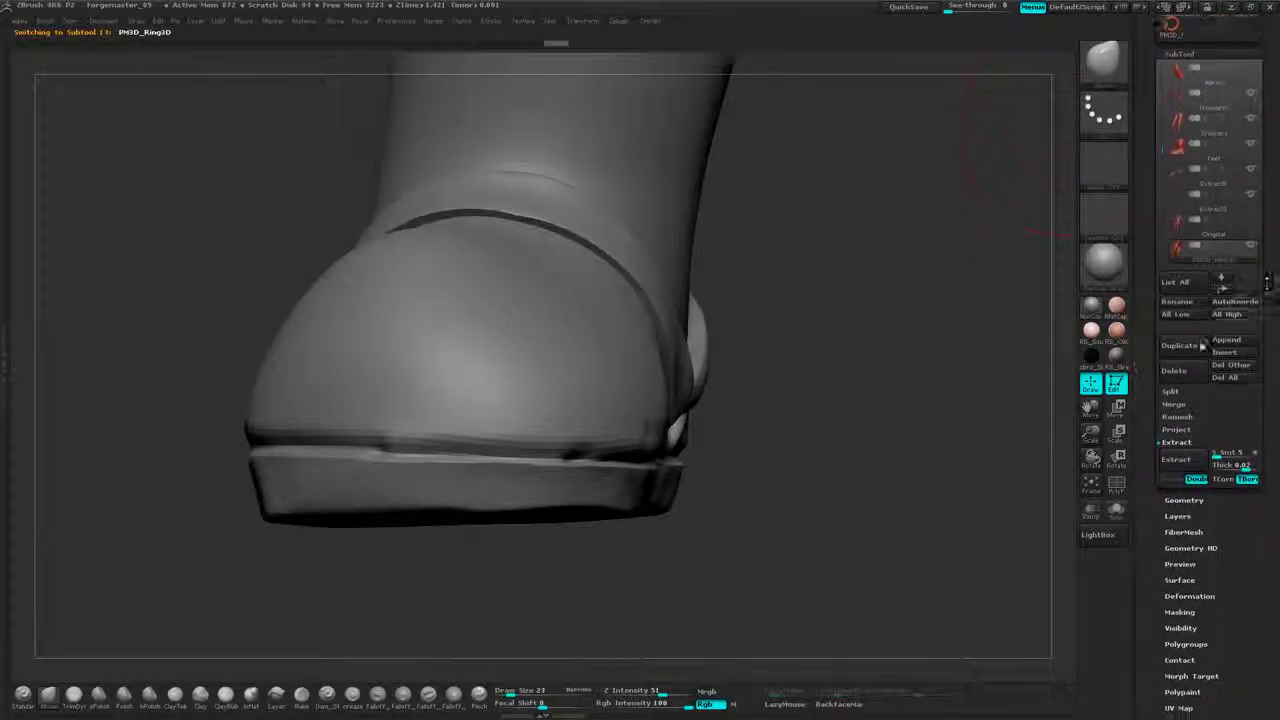
left_click_drag(866, 418, 921, 436, "alt")
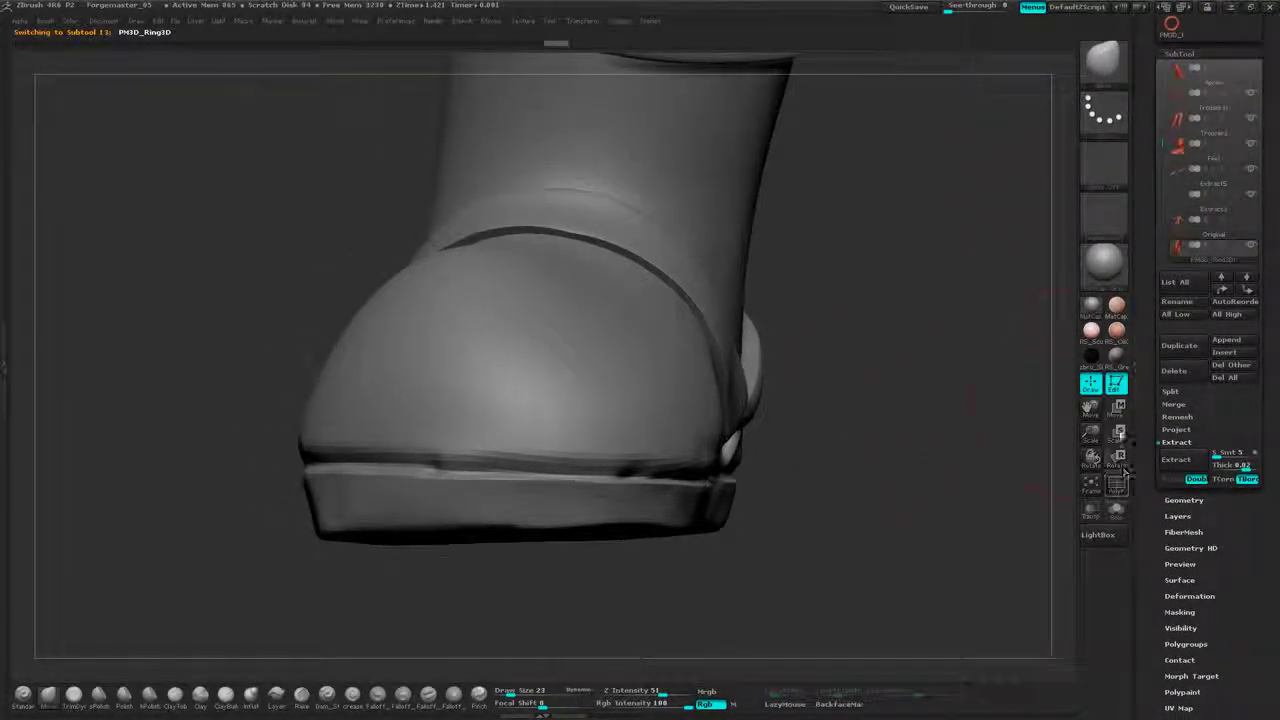
left_click(1116, 408)
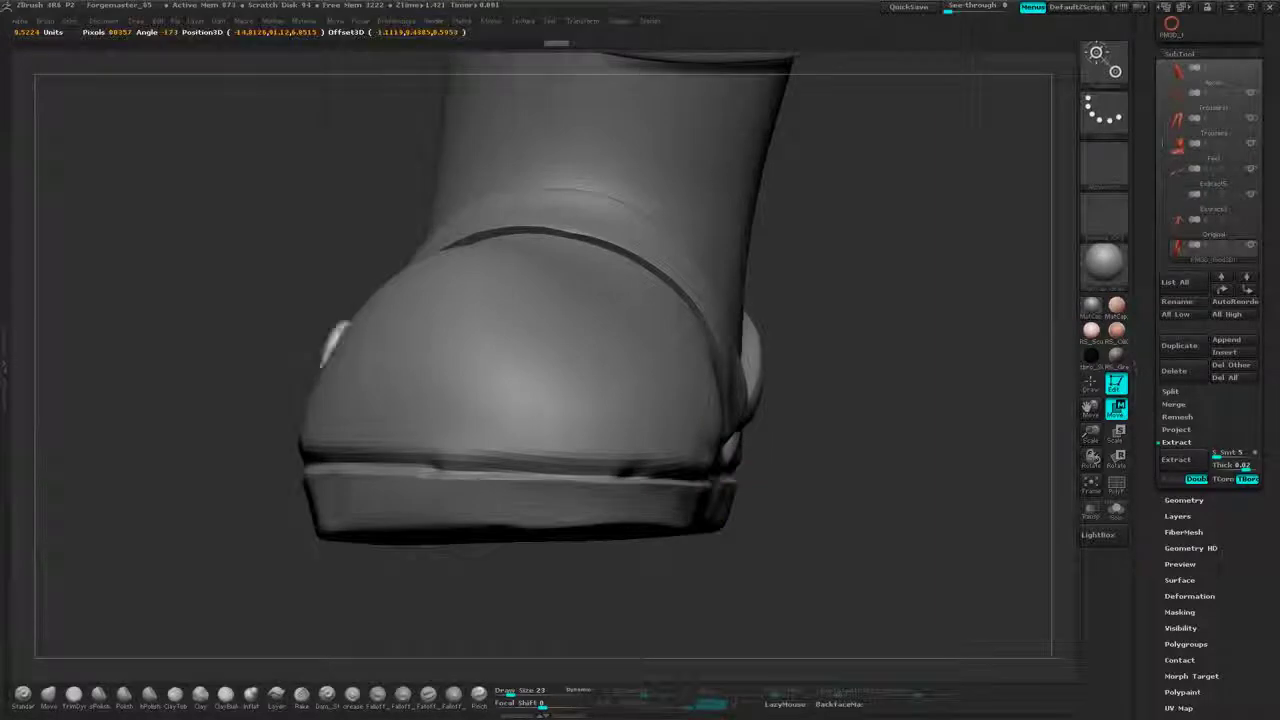
left_click_drag(773, 523, 703, 586)
left_click_drag(540, 602, 700, 600)
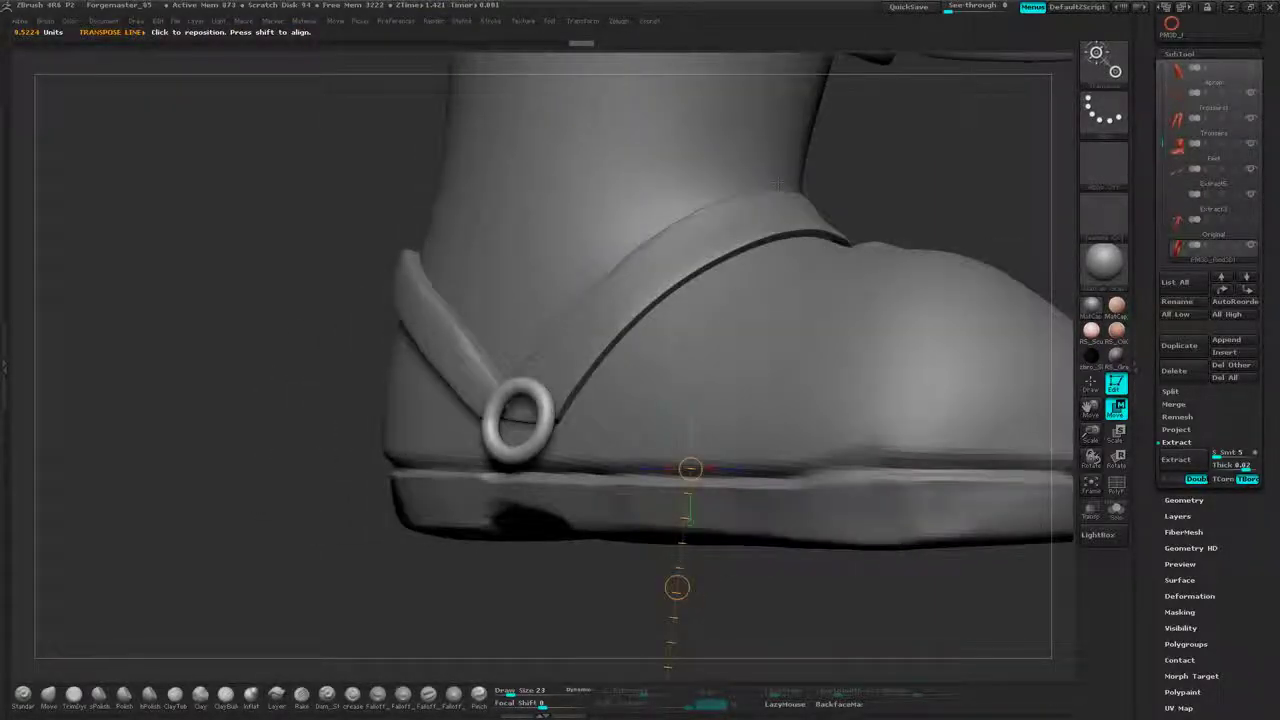
- Position the duplicated ring flat against the boot's side where the front and heel straps meet
left_click_drag(778, 184, 725, 222)
left_click_drag(840, 471, 853, 571)
left_click_drag(1010, 388, 1060, 283, "alt")
left_click_drag(778, 409, 684, 433)
left_click_drag(800, 240, 430, 255)
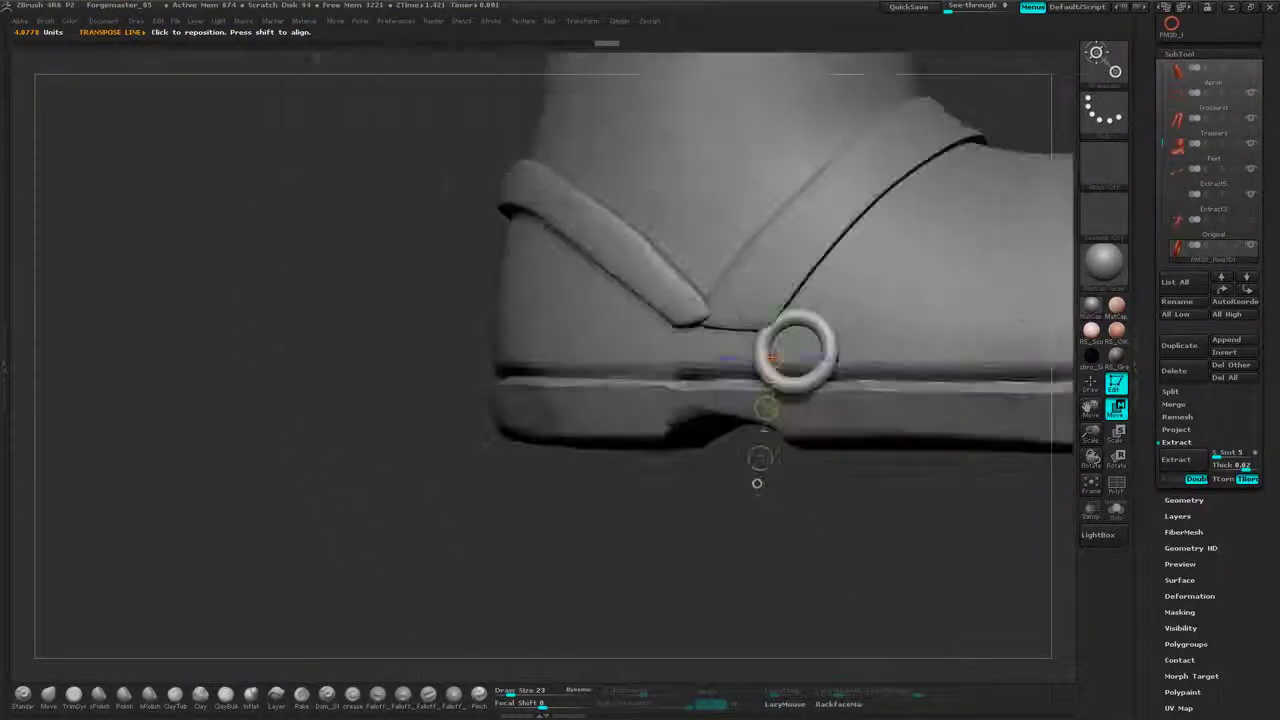
left_click_drag(766, 407, 680, 391)
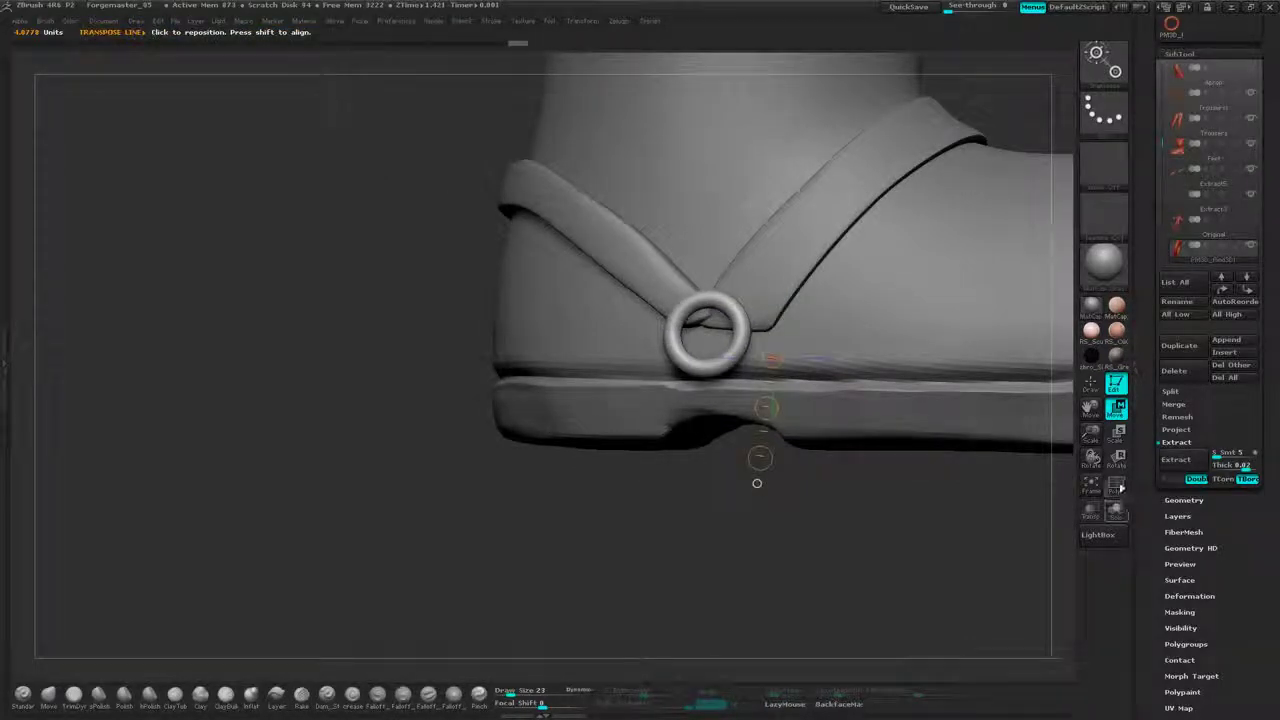
- Rotate the duplicated ring to follow the boot's surface and push it in until it interlocks with the strap ends
left_click(1120, 463)
left_click_drag(830, 550, 924, 443)
left_click(1118, 411)
left_click_drag(892, 374, 871, 427)
left_click_drag(925, 465, 840, 455)
left_click_drag(878, 374, 880, 354)
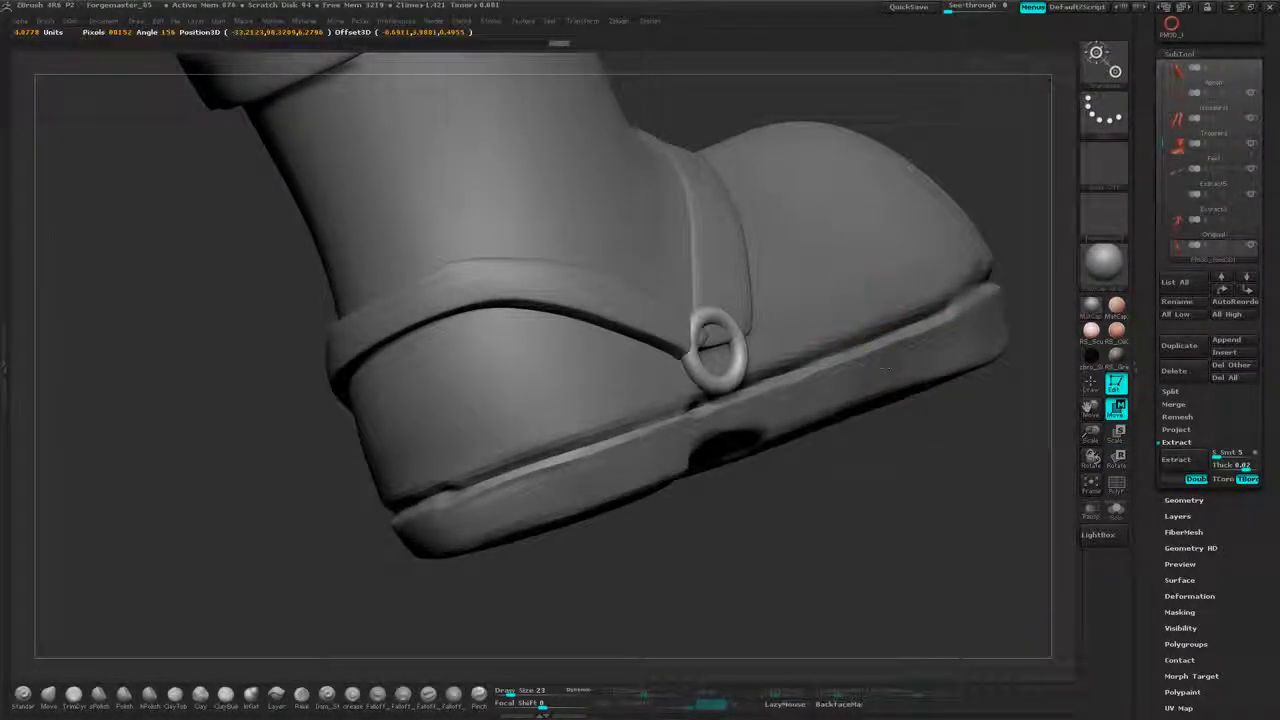
left_click_drag(928, 460, 910, 462)
left_click_drag(876, 376, 872, 378)
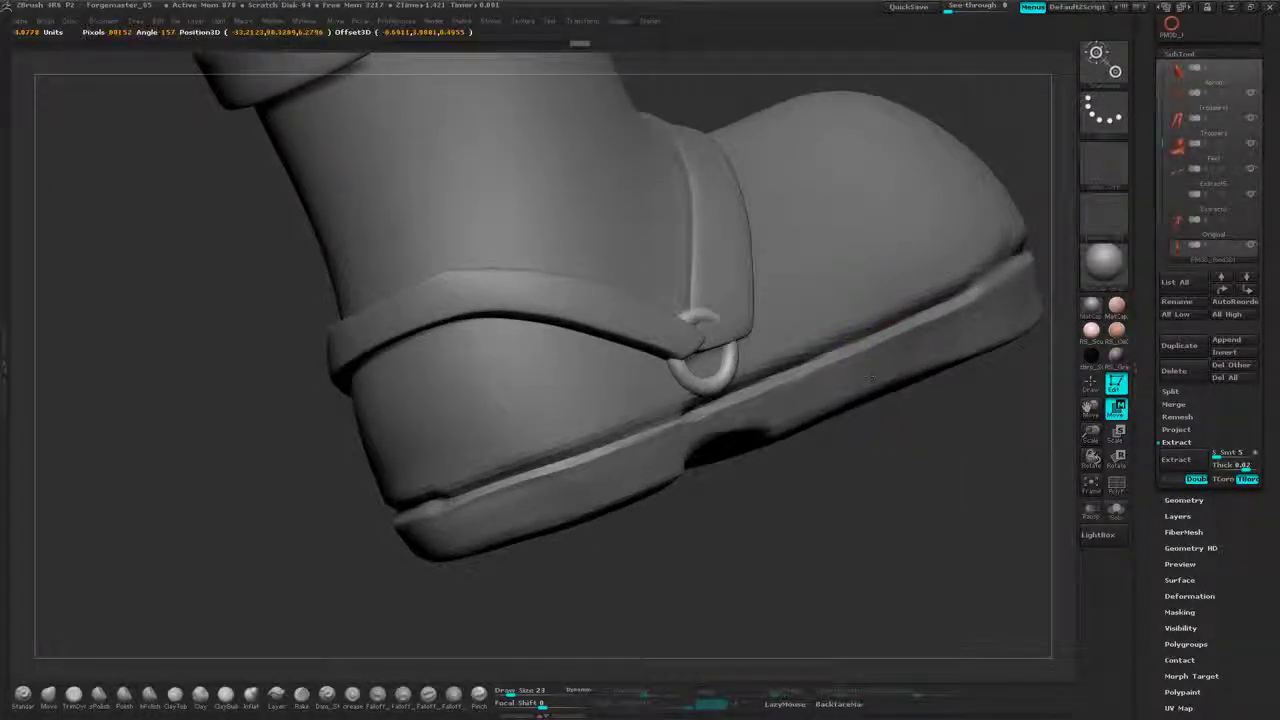
left_click_drag(915, 455, 920, 470)
- Return to drawing, activate the front strap and reshape its end around the duplicated ring with the Move brush
left_click(1091, 384)
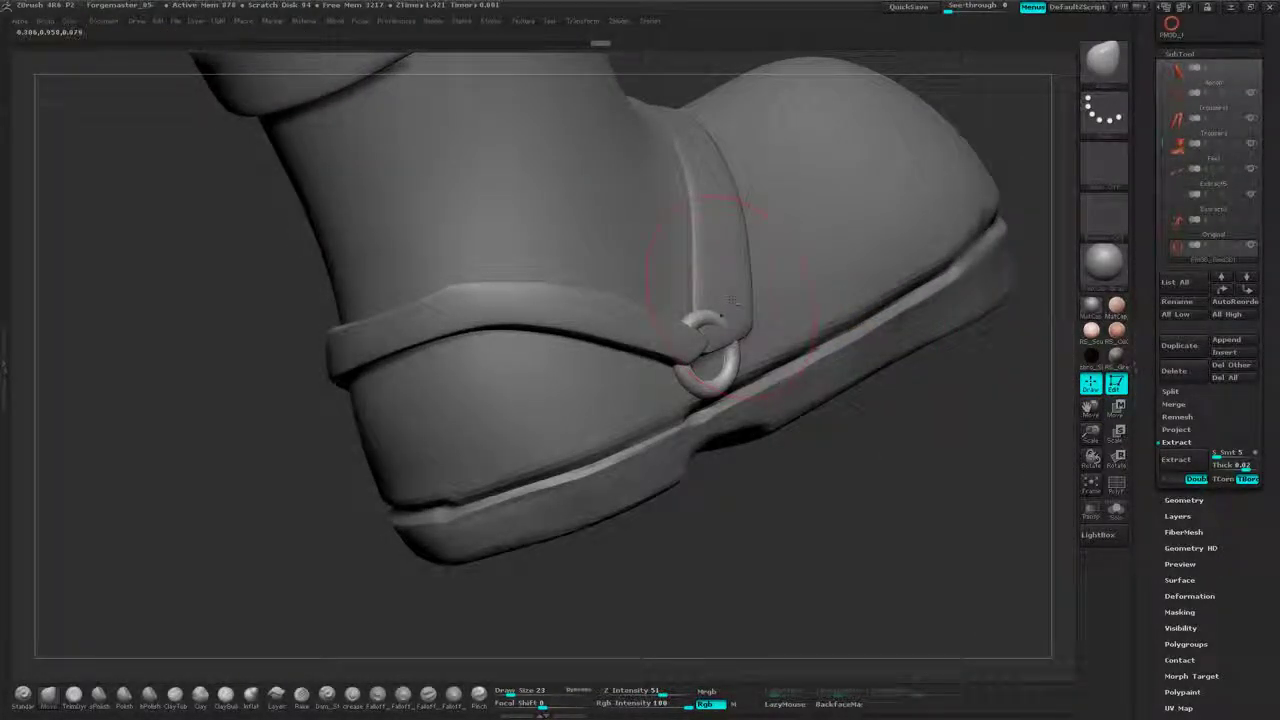
left_click(712, 264, "alt")
left_click_drag(880, 465, 681, 359)
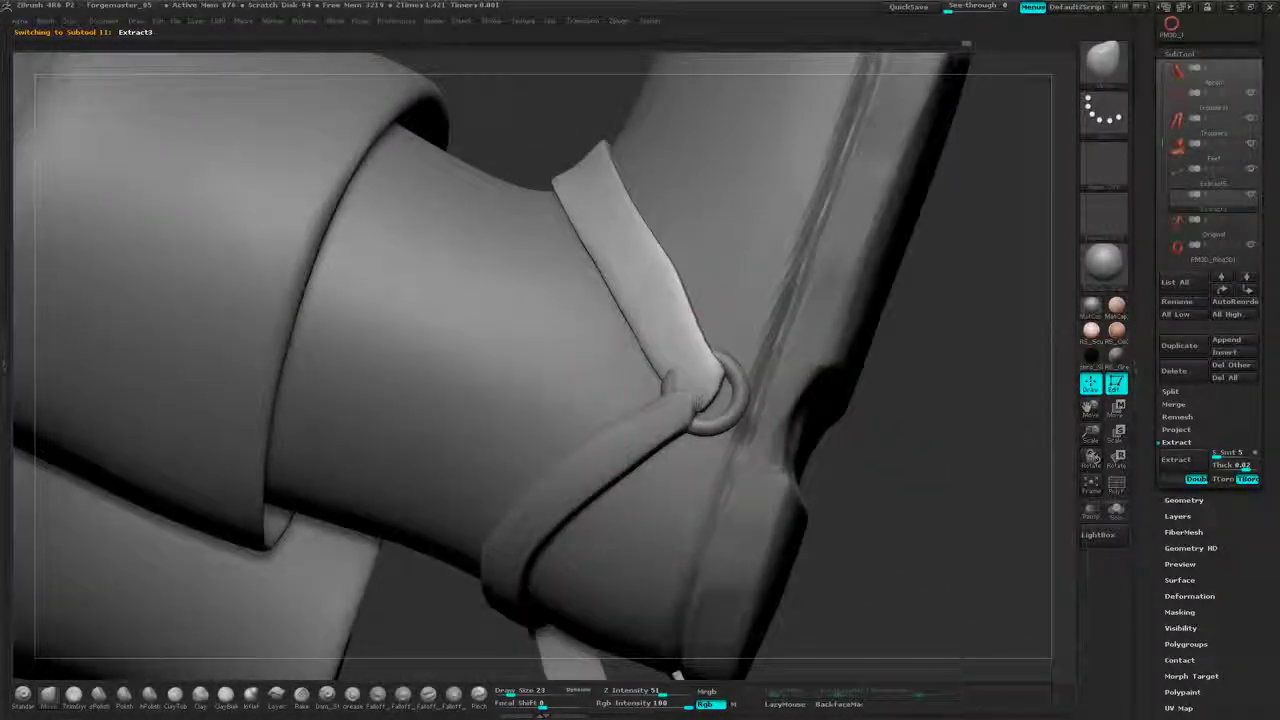
left_click_drag(880, 372, 965, 335)
left_click_drag(676, 352, 668, 388)
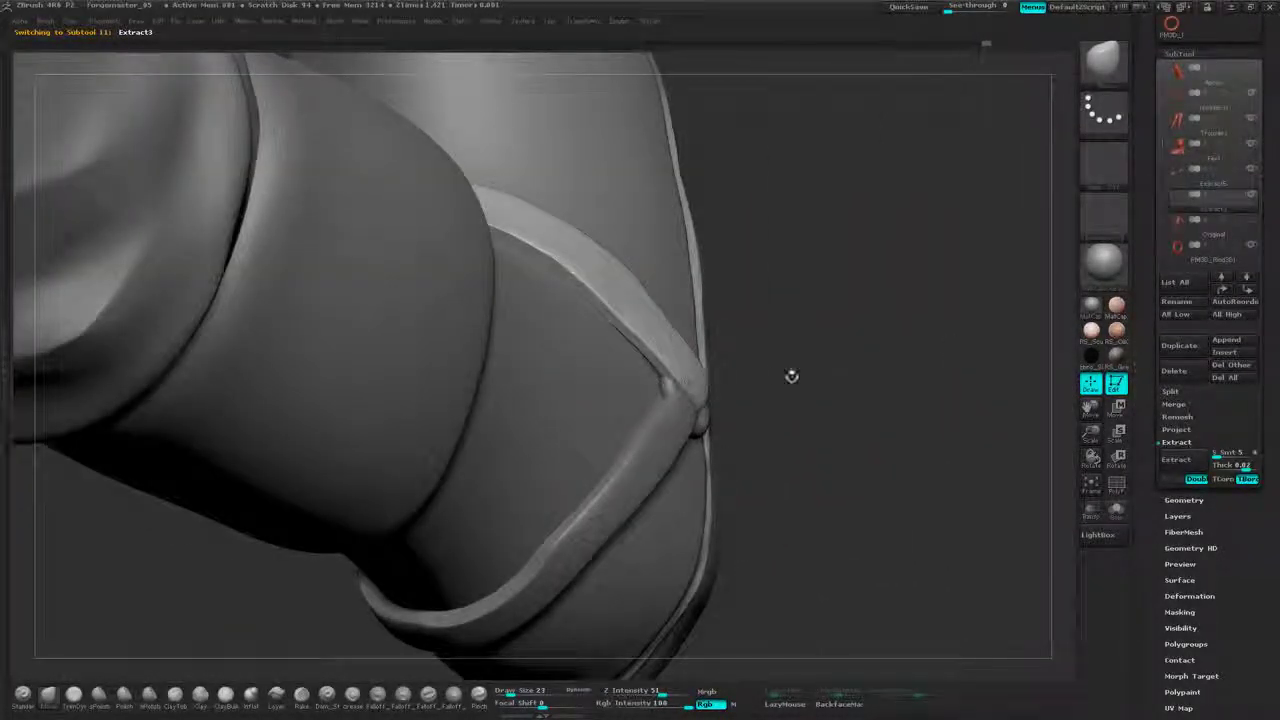
mouse_move(791, 376)
left_mouse_down()
mouse_move(757, 340)
mouse_move(694, 408)
left_mouse_up()
mouse_move(694, 408)
right_mouse_down()
mouse_move(722, 457)
mouse_move(668, 378)
mouse_move(685, 367)
right_mouse_up()
left_click_drag(678, 329, 650, 182)
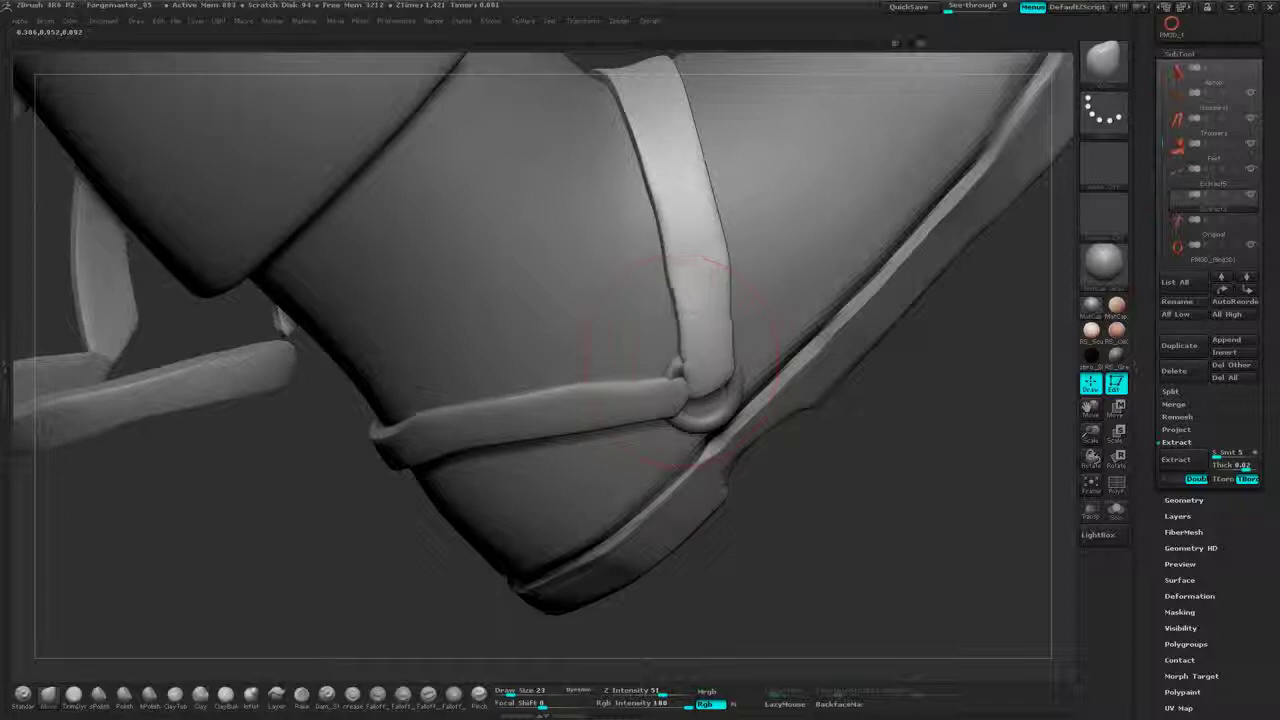
right_click_drag(688, 347, 754, 432)
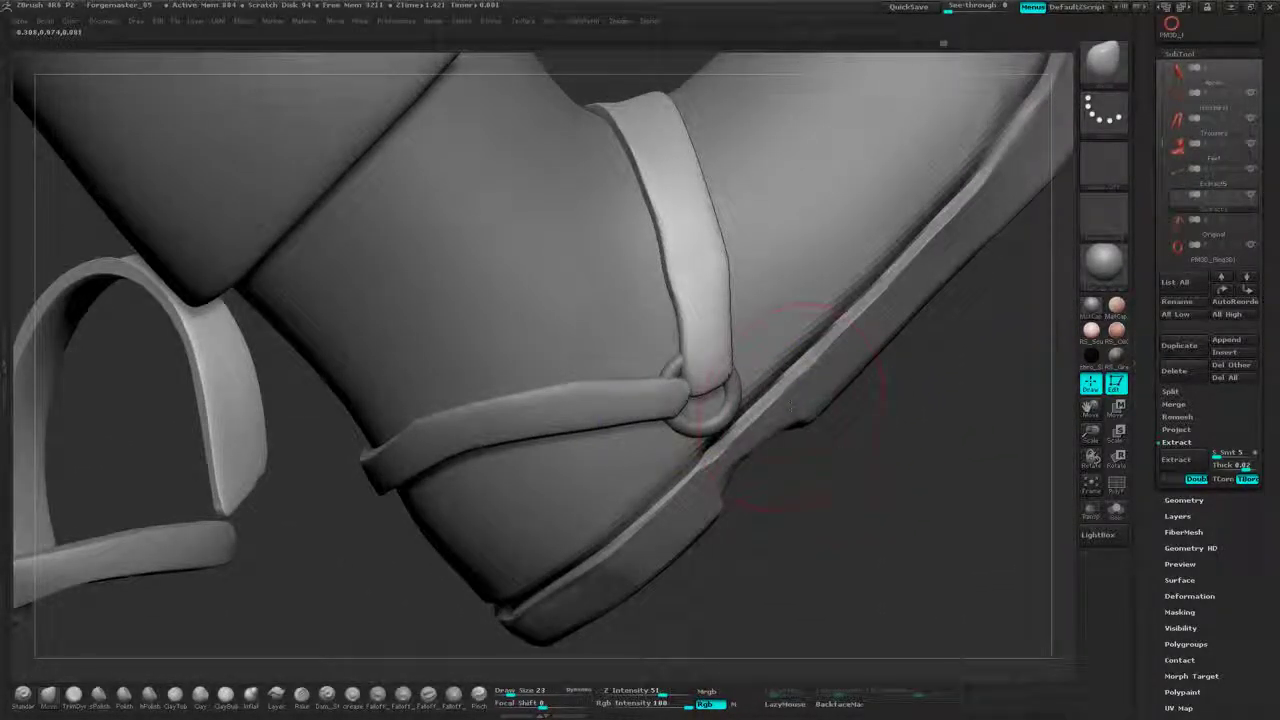
- Reduce the Move brush's draw size and narrow the tip of the front strap where it passes over the ring
left_click_drag(877, 406, 841, 489, "alt")
key("space")
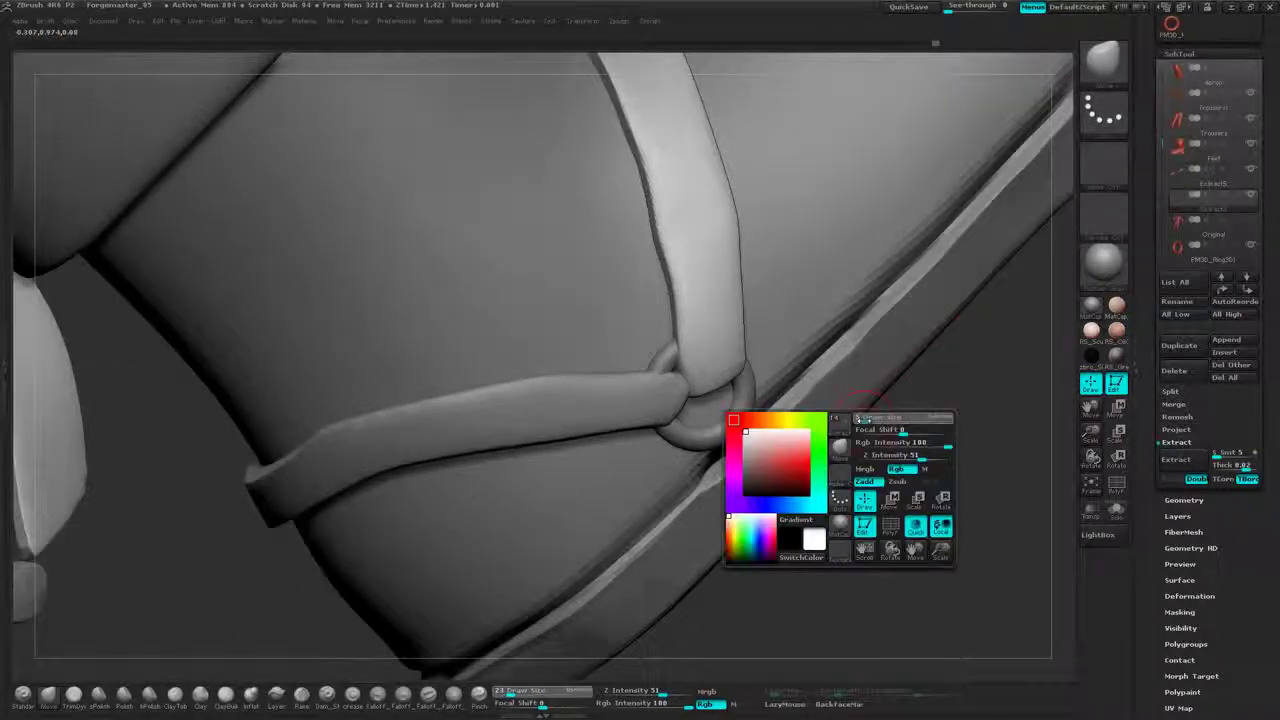
left_click(864, 419)
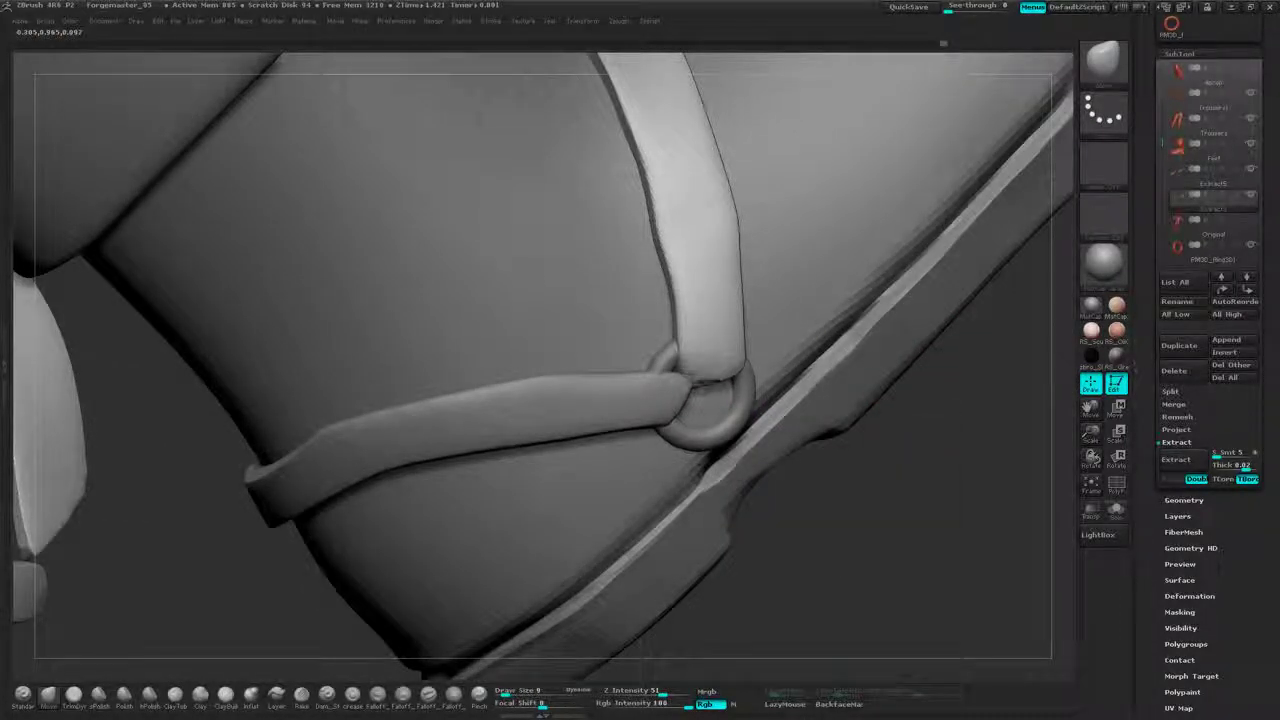
left_click_drag(930, 500, 860, 495)
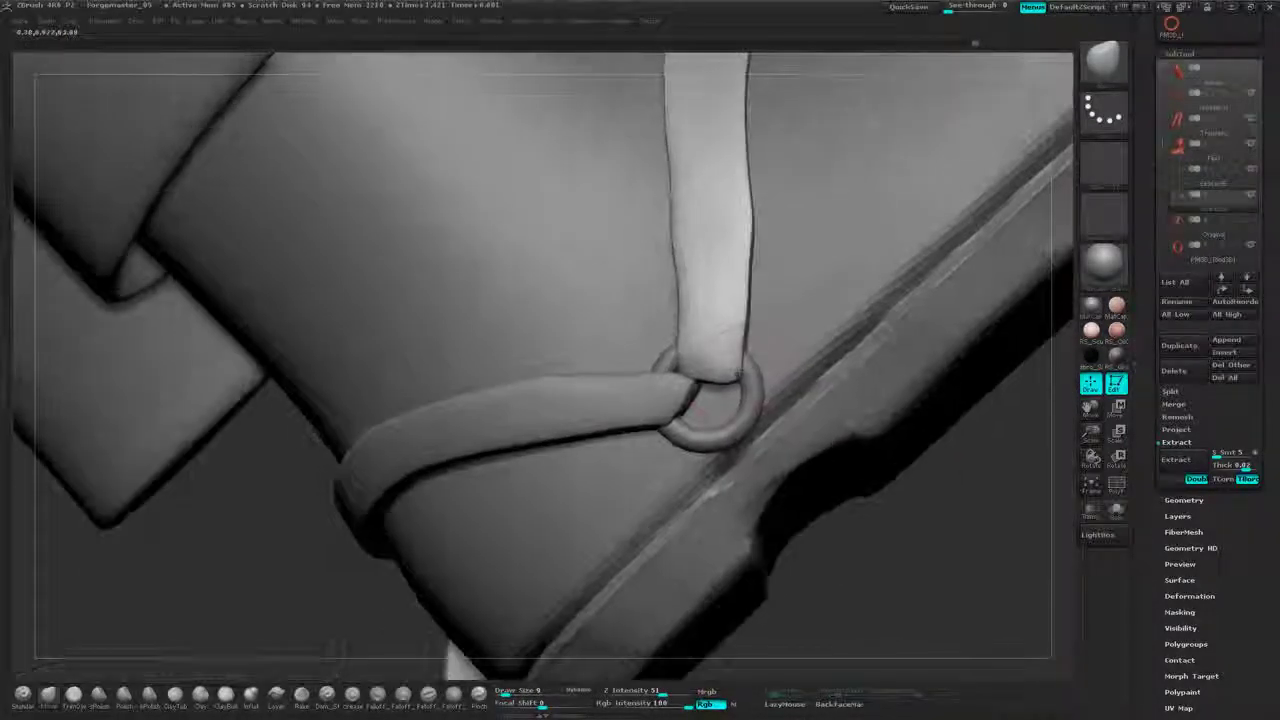
left_click_drag(728, 370, 722, 392)
left_click_drag(930, 600, 850, 590)
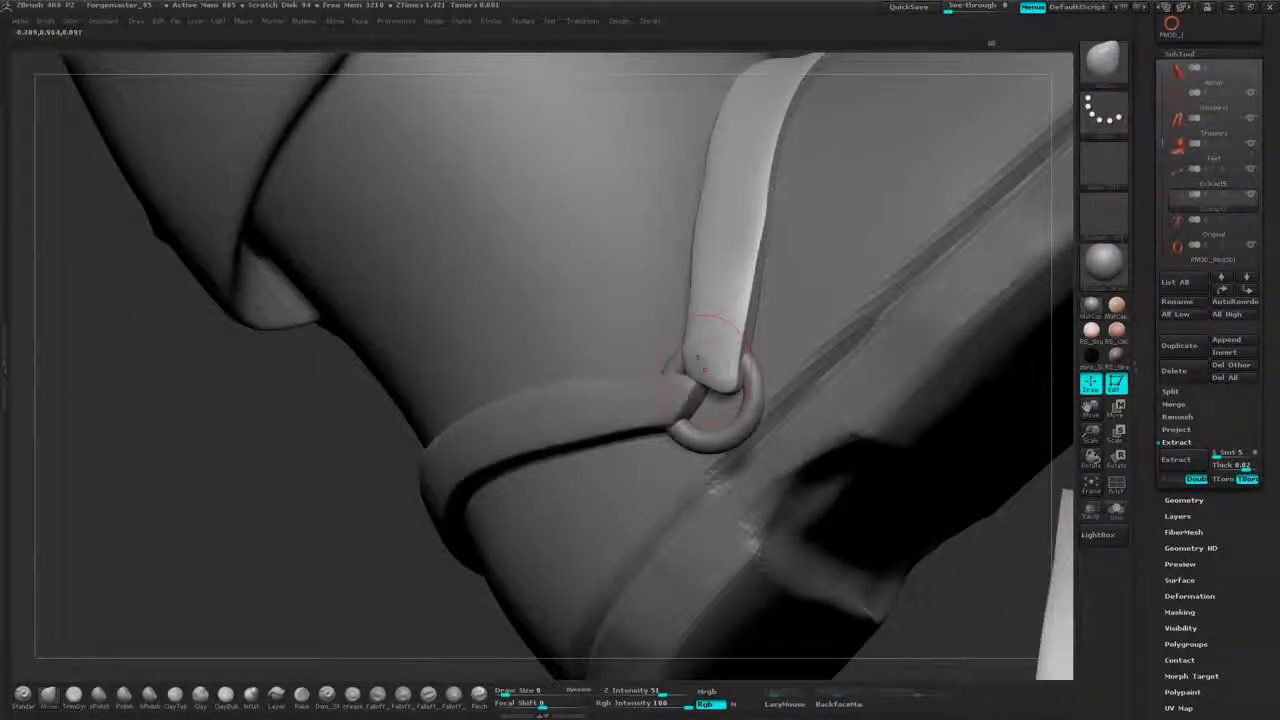
- Activate the heel strap and adjust its tip with the small Move brush so it fits over the ring
left_click_drag(406, 486, 577, 428)
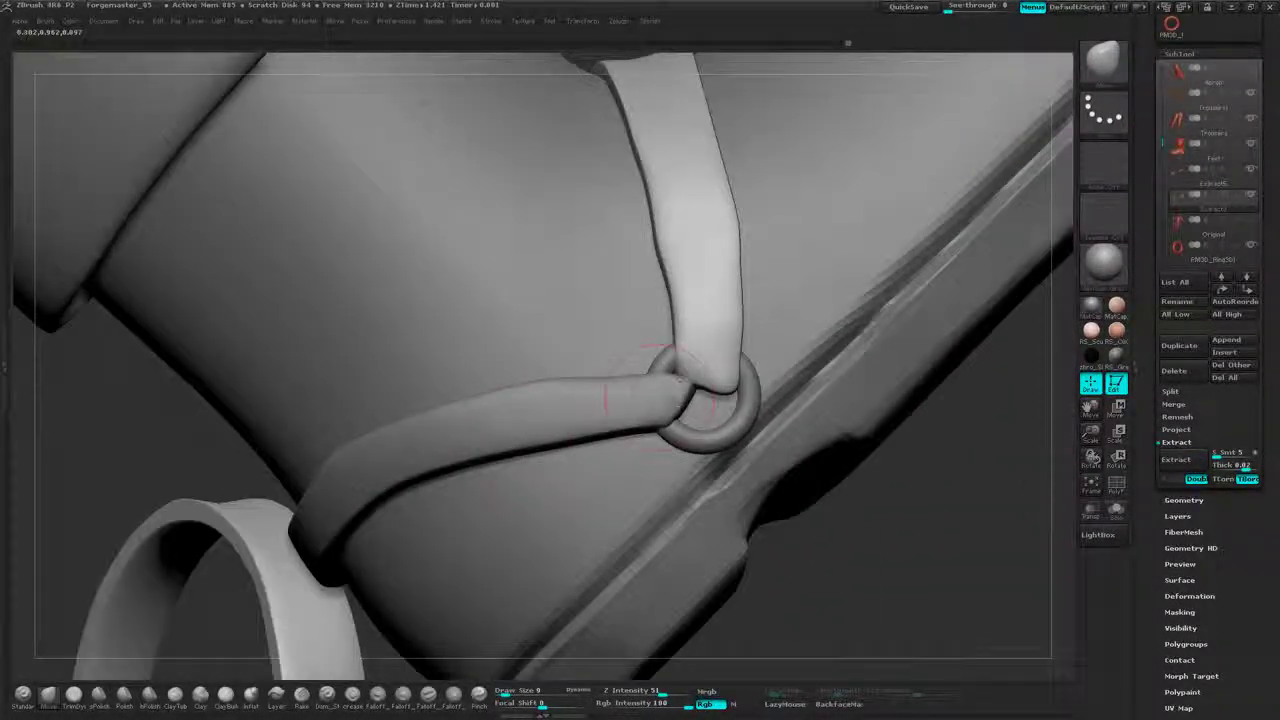
left_click(578, 421, "alt")
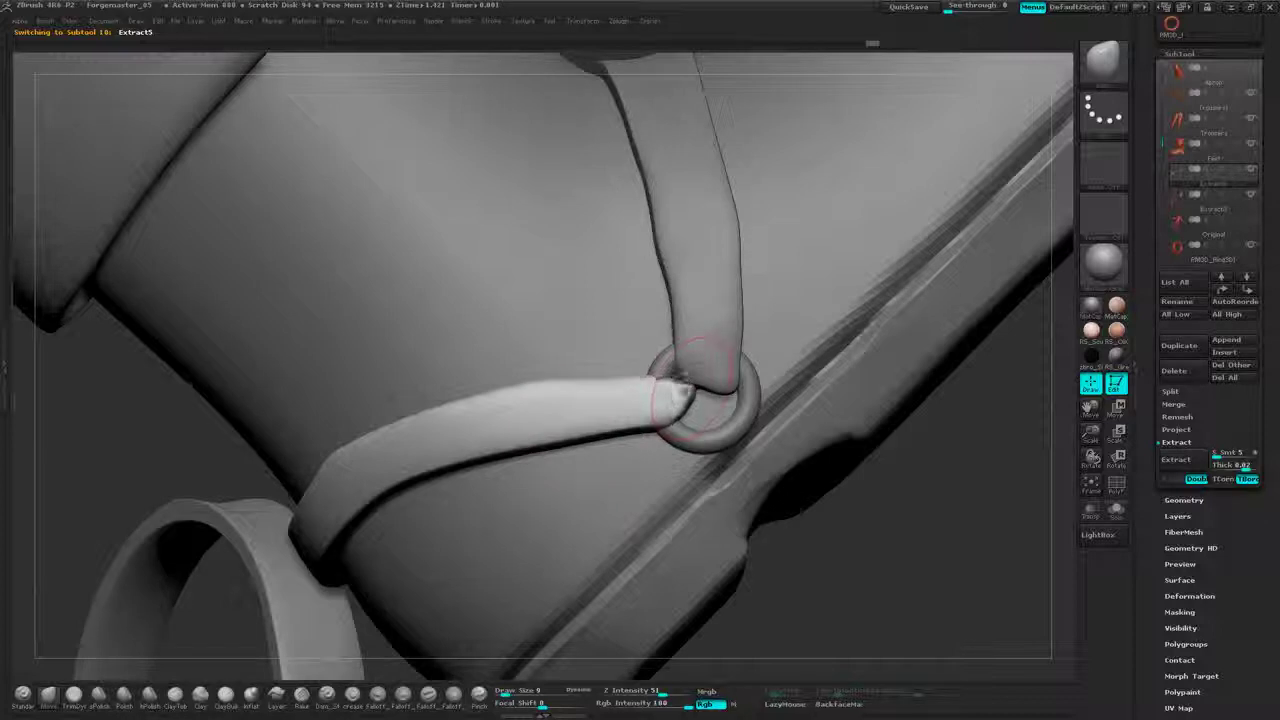
left_click_drag(884, 440, 985, 450)
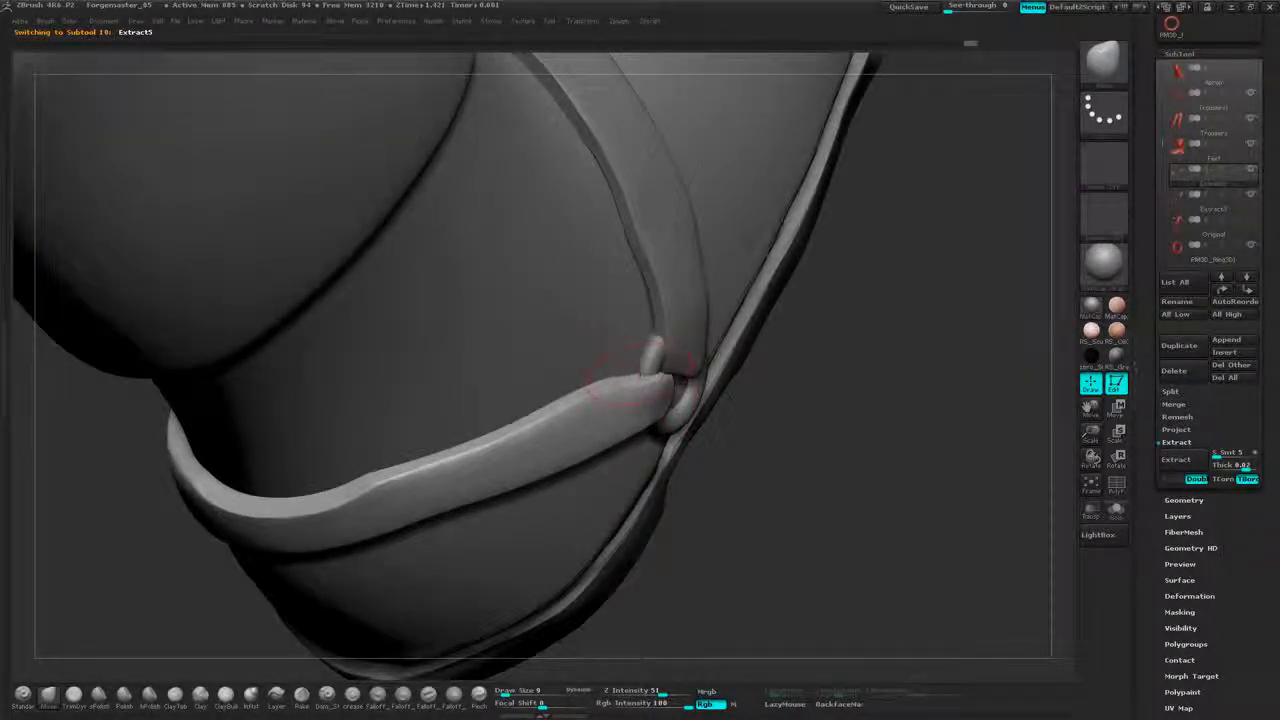
left_click_drag(735, 378, 948, 201)
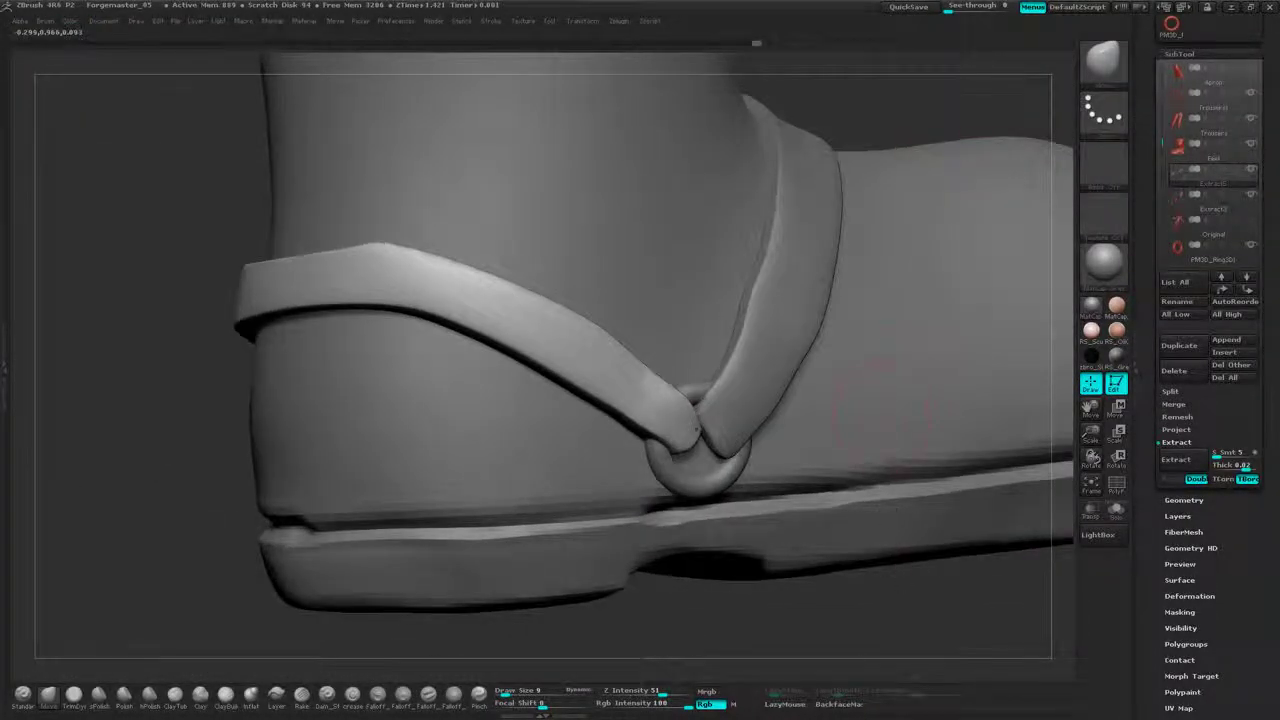
- Increase the Move brush's draw size to 28 and reshape the heel strap where it wraps around the back of the boot
left_click_drag(890, 400, 920, 240, "alt")
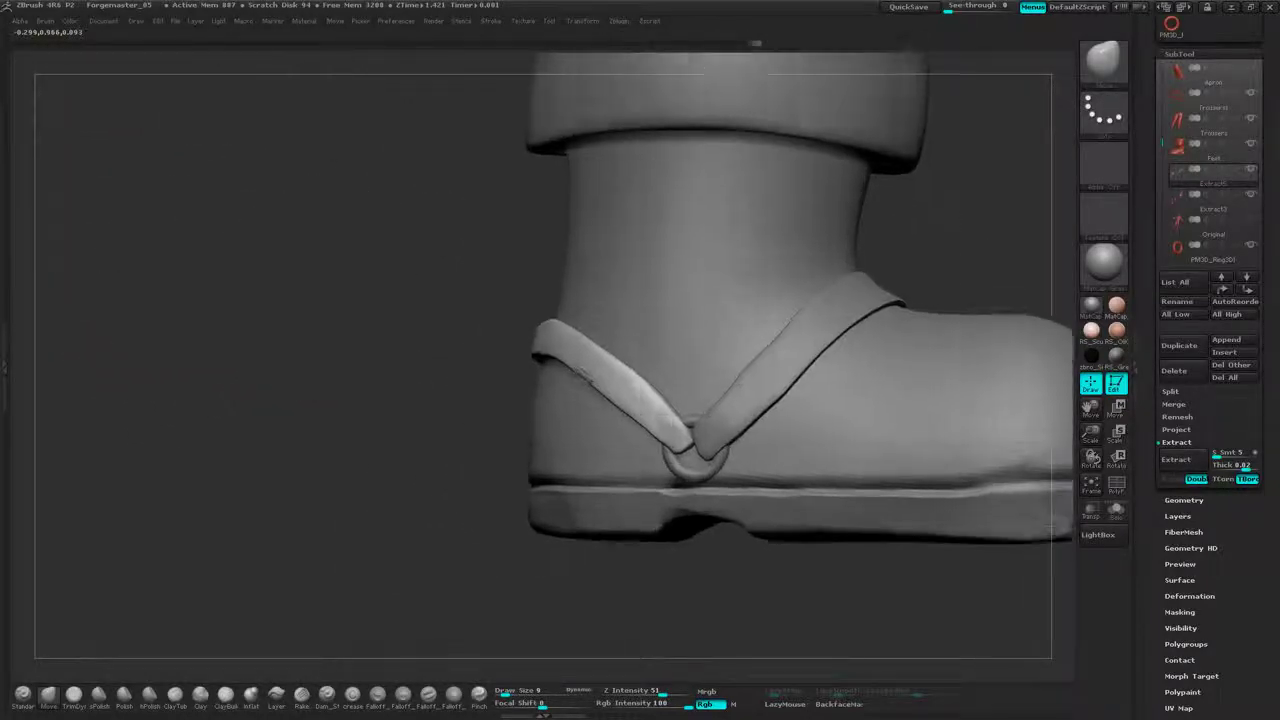
mouse_move(700, 250)
left_mouse_down()
mouse_move(817, 240)
mouse_move(880, 265)
mouse_move(850, 247)
mouse_move(940, 250)
mouse_move(925, 300)
left_mouse_up()
key("space")
left_click_drag(582, 298, 569, 279)
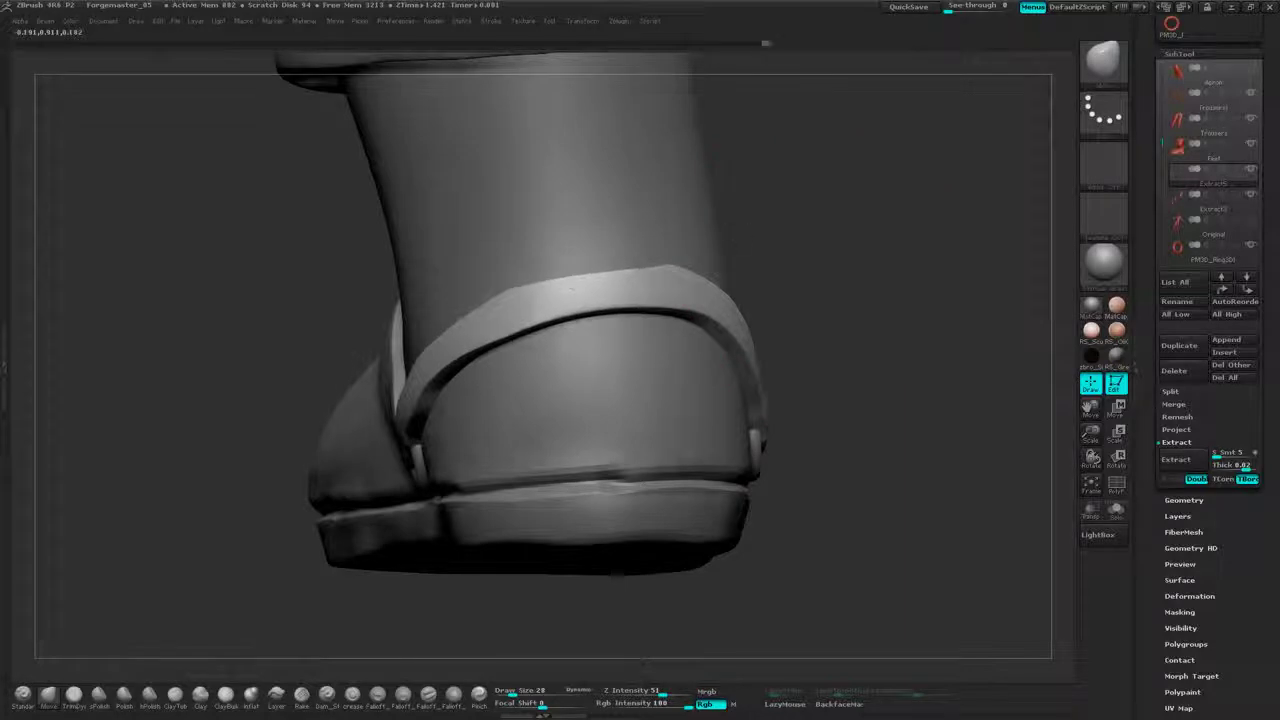
left_click_drag(900, 230, 810, 310)
mouse_move(623, 275)
left_mouse_down()
mouse_move(607, 268)
mouse_move(580, 290)
left_mouse_up()
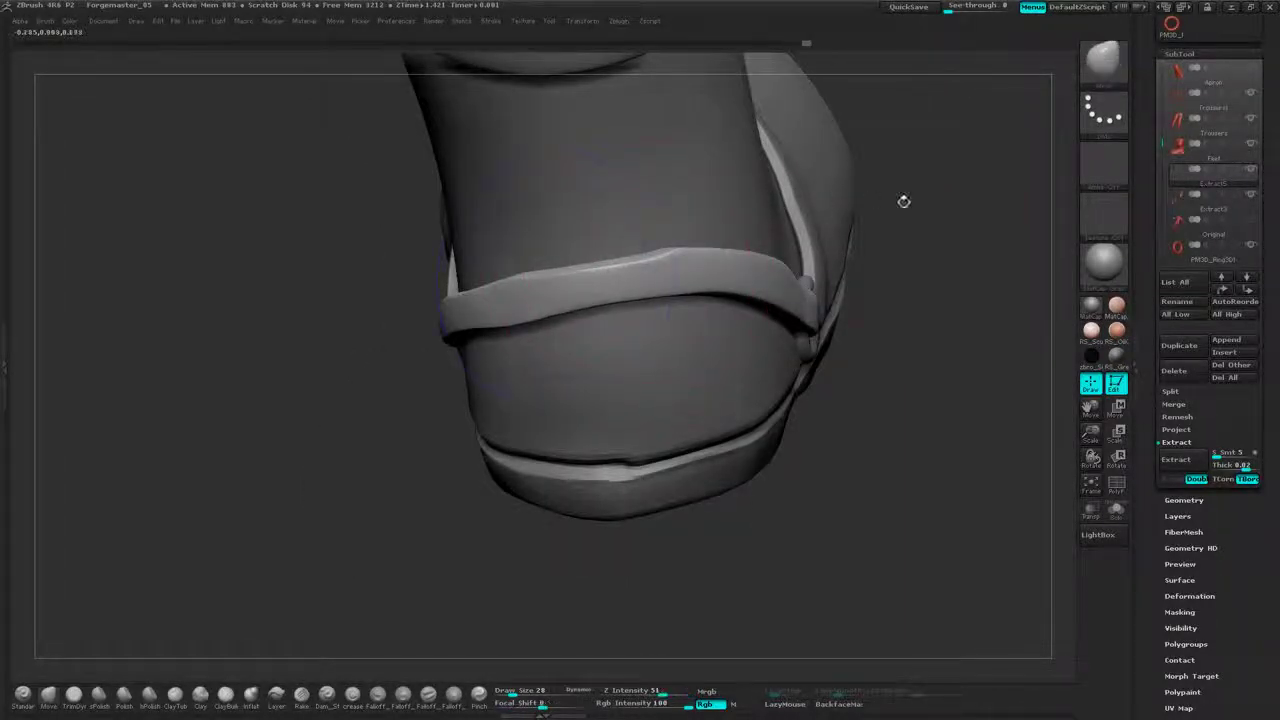
- Smooth the kink in the heel strap at the back of the heel
left_click_drag(903, 200, 845, 205)
left_click_drag(688, 257, 660, 262, "shift")
left_click_drag(903, 382, 1027, 293)
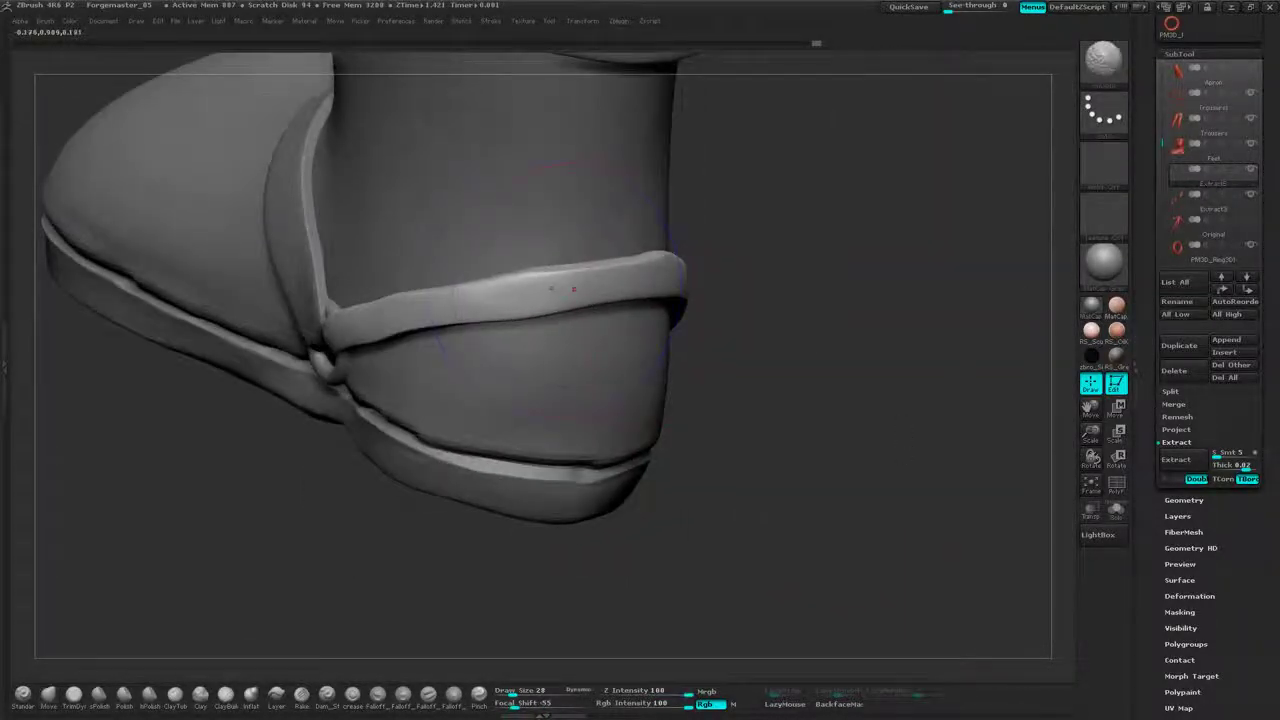
mouse_move(775, 285)
left_mouse_down()
mouse_move(872, 248)
mouse_move(869, 289)
mouse_move(840, 335)
mouse_move(852, 328)
left_mouse_up()
- Thin the heel strap slightly with a small negative Inflate deformation
left_click_drag(1266, 288, 1256, 204)
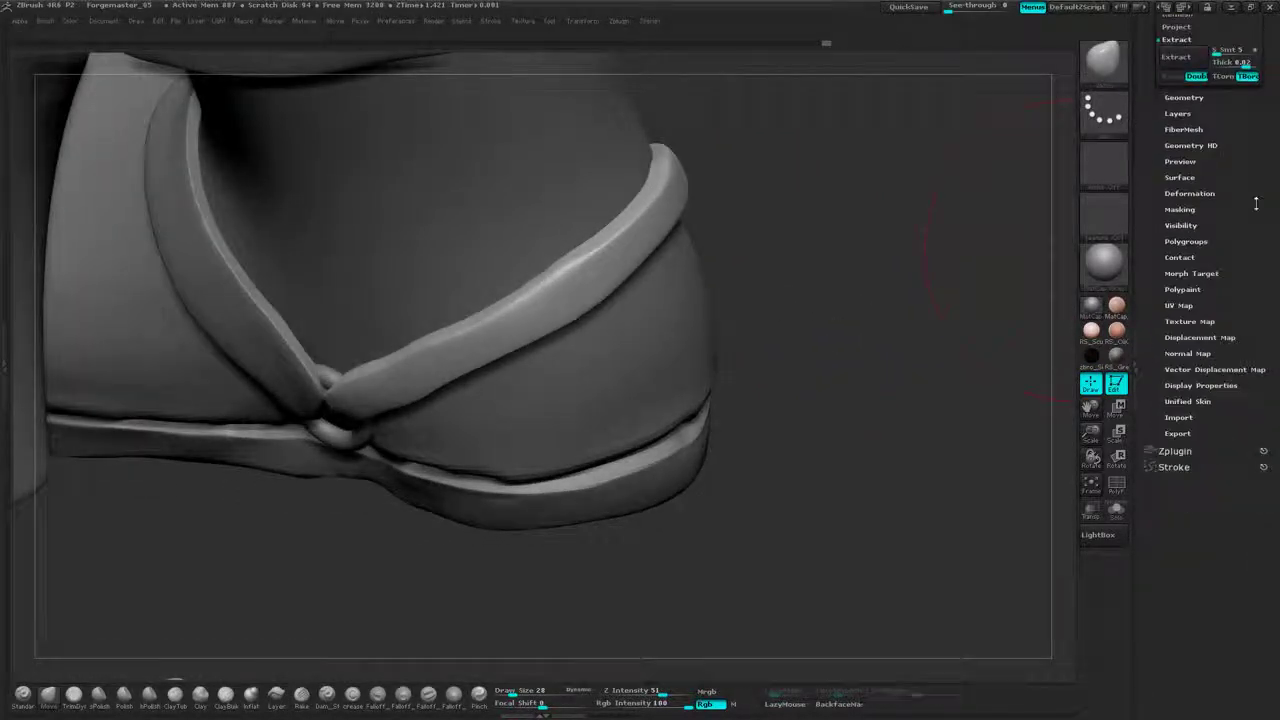
left_click(1189, 193)
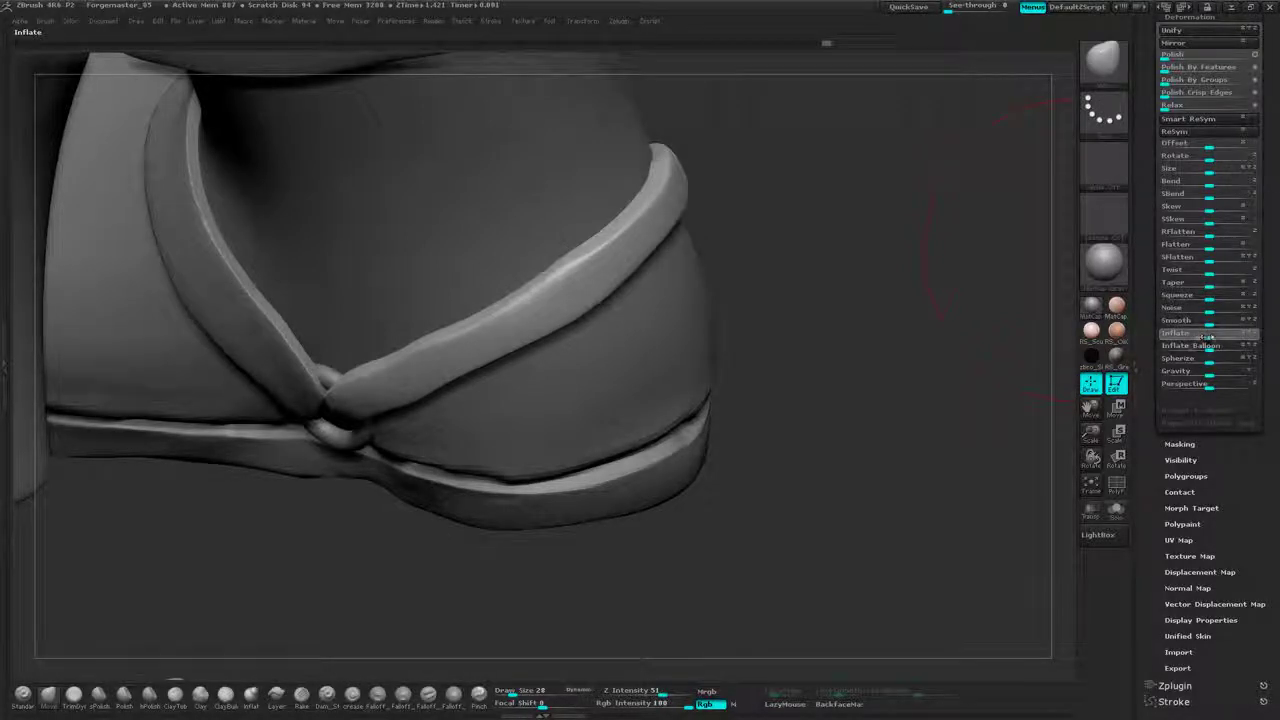
mouse_move(1205, 337)
left_mouse_down()
mouse_move(1218, 336)
mouse_move(1200, 336)
left_mouse_up()
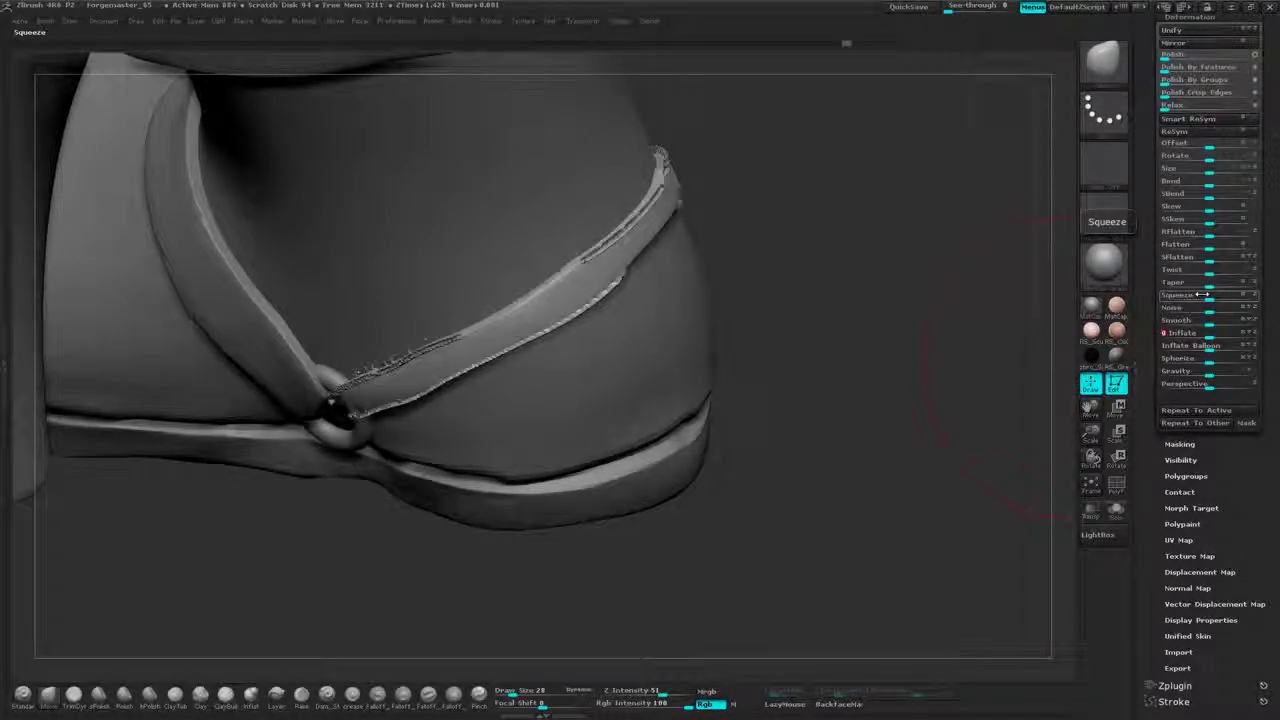
key("ctrl+z")
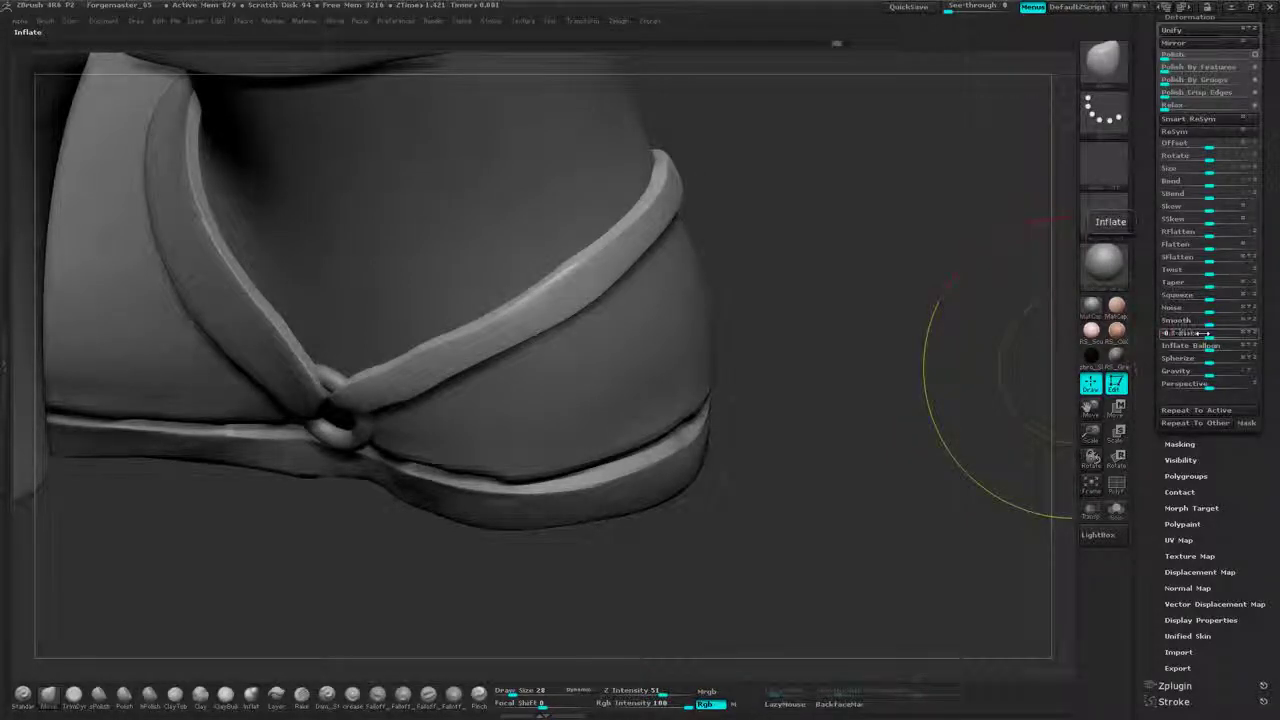
left_click_drag(1200, 333, 1202, 333)
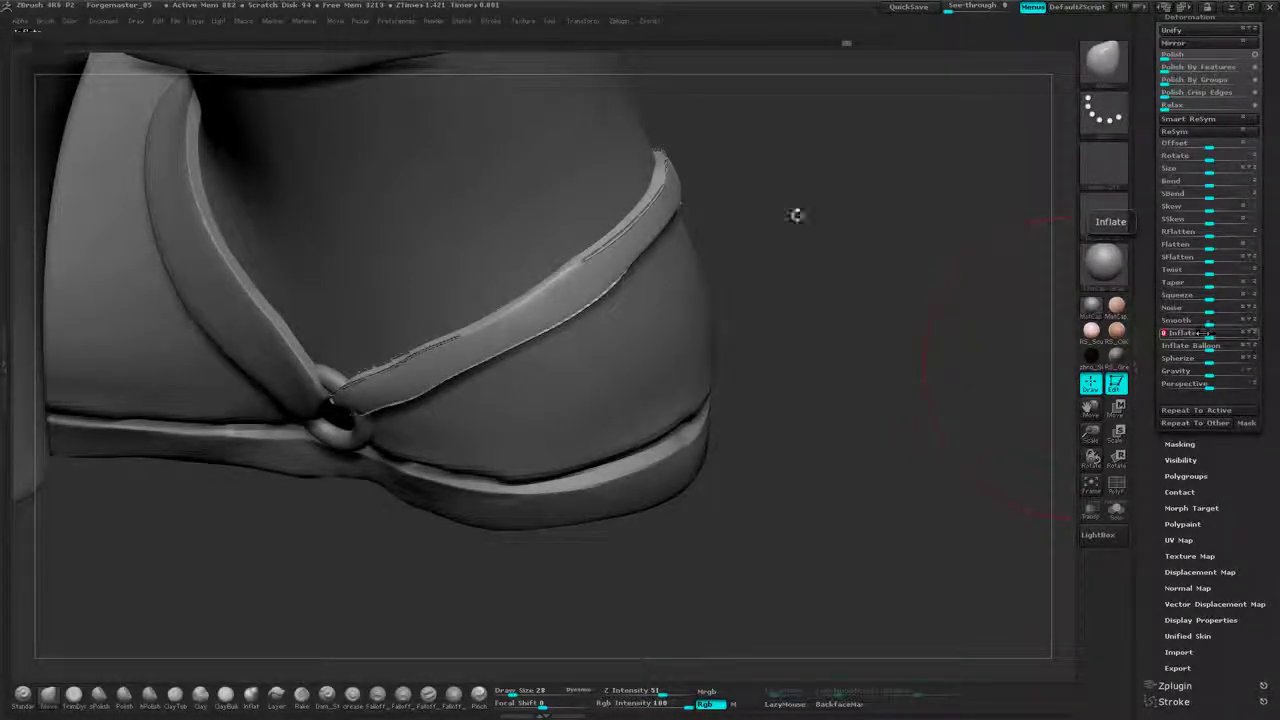
- Smooth the jagged edges of the thinned heel strap along its whole length on both sides of the boot
mouse_move(796, 215)
left_mouse_down("alt")
mouse_move(812, 230)
mouse_move(829, 217)
left_mouse_up("alt")
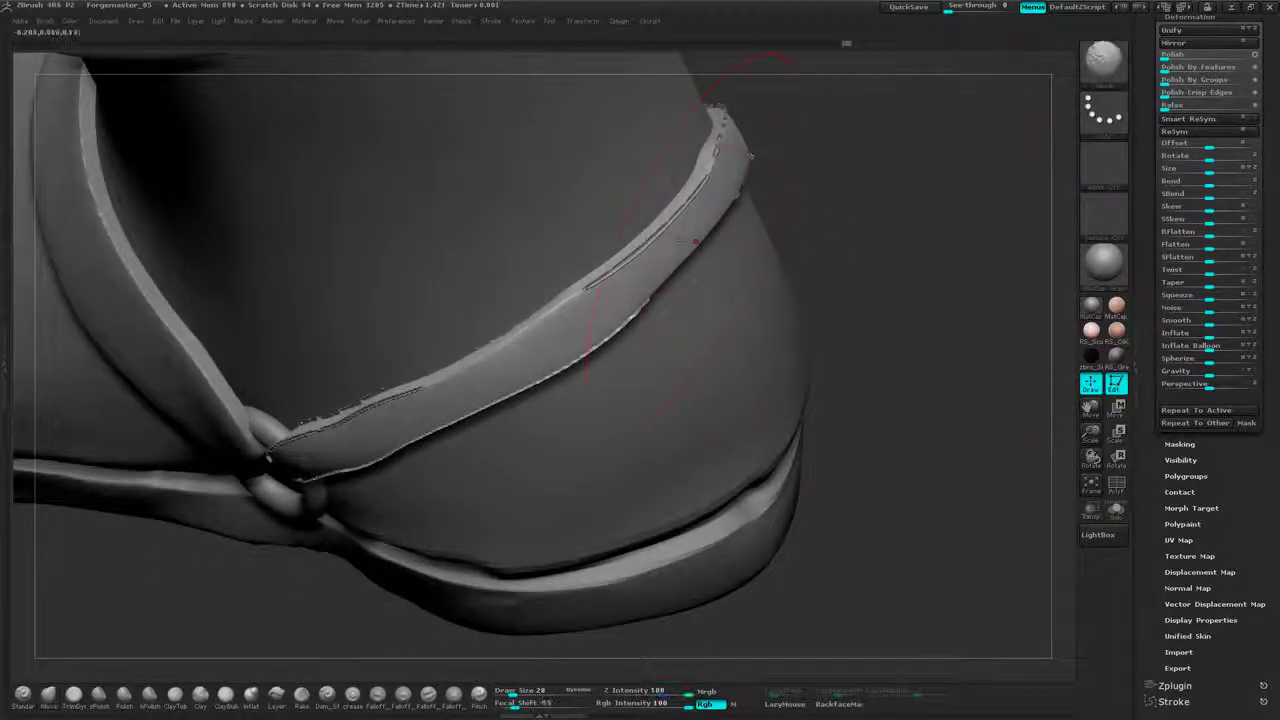
mouse_move(695, 241)
left_mouse_down("shift")
mouse_move(600, 310)
mouse_move(660, 220)
mouse_move(520, 350)
mouse_move(320, 430)
left_mouse_up("shift")
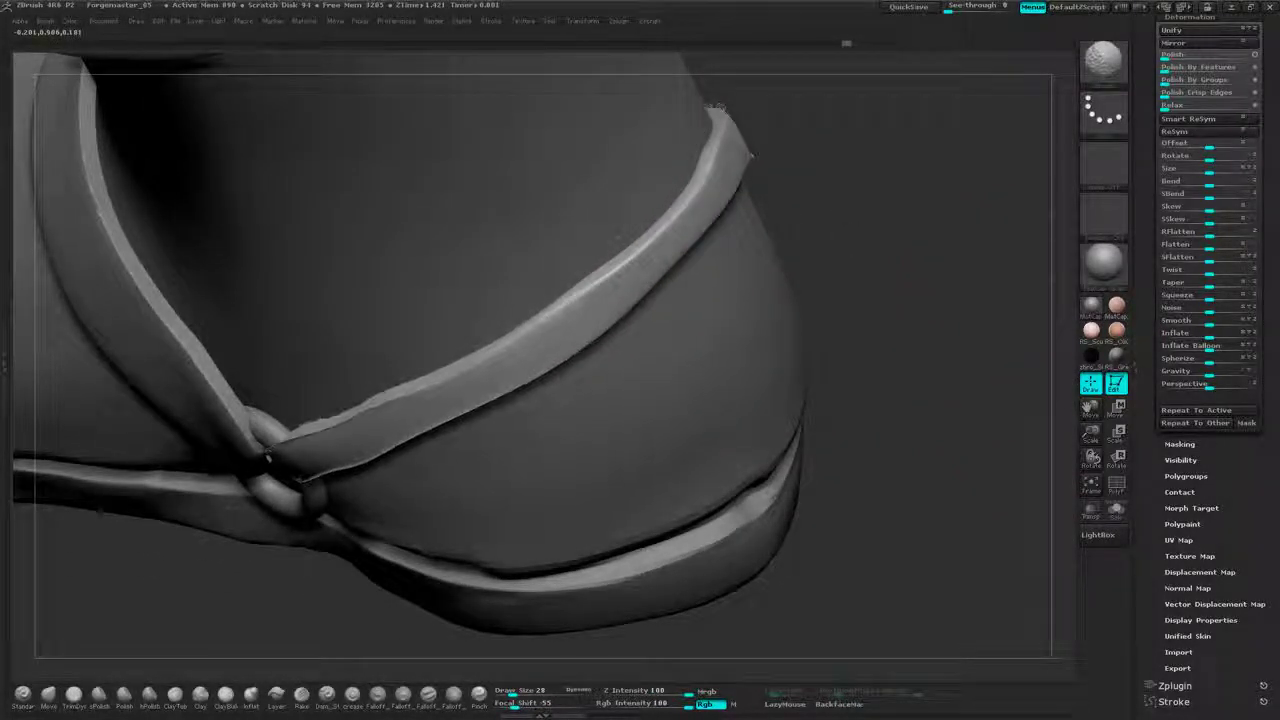
mouse_move(430, 415)
left_mouse_down("shift")
mouse_move(315, 450)
mouse_move(540, 365)
left_mouse_up("shift")
mouse_move(885, 186)
left_mouse_down()
mouse_move(830, 262)
mouse_move(930, 330)
left_mouse_up()
mouse_move(790, 212)
left_mouse_down("shift")
mouse_move(990, 135)
mouse_move(900, 172)
left_mouse_up("shift")
left_click_drag(1064, 231, 610, 485, "alt")
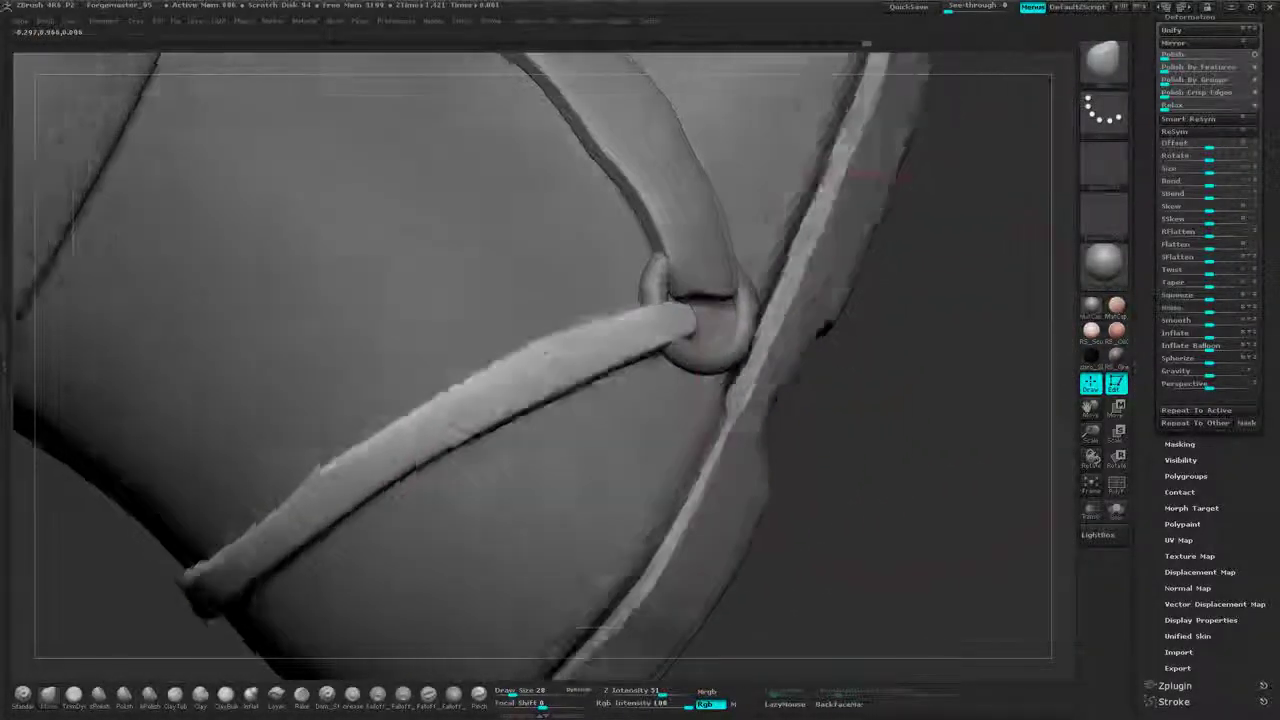
left_click_drag(828, 328, 885, 373)
left_click_drag(808, 300, 870, 262, "alt")
- Copy the reshaped heel strap and the front strap to the other boot with Mirror And Weld
left_click_drag(1259, 209, 1259, 346)
left_click(1192, 154)
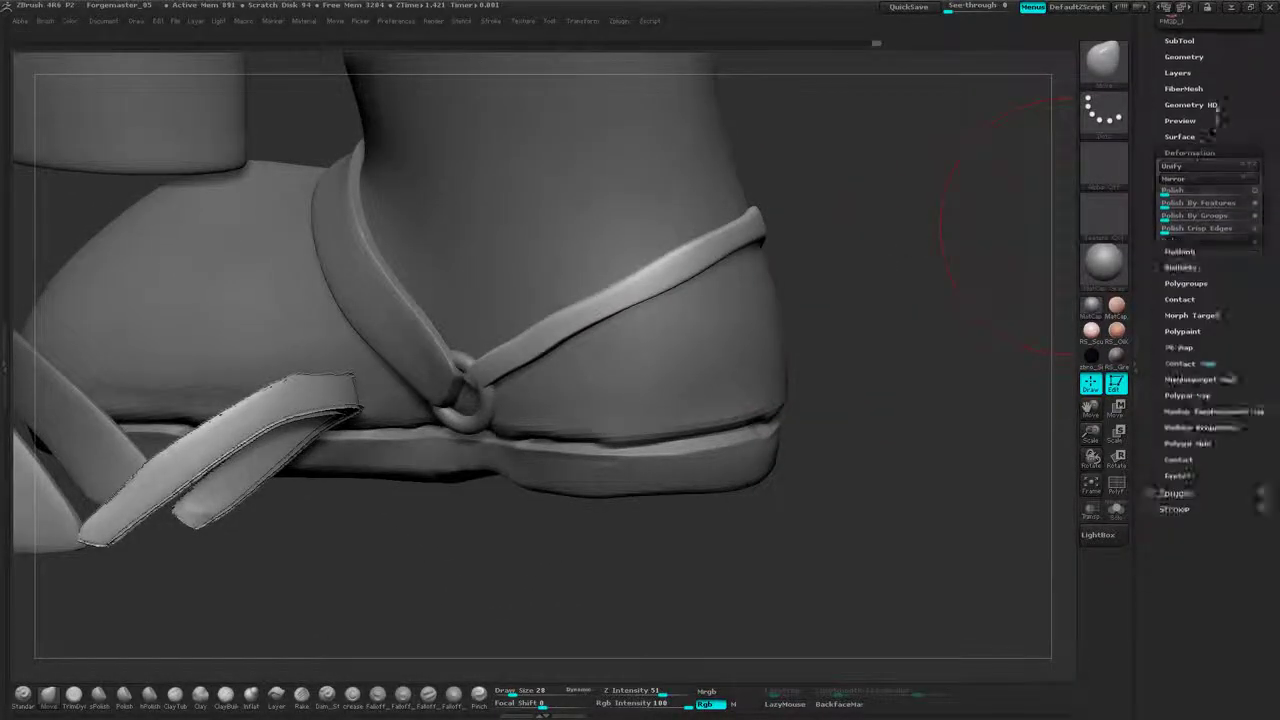
left_click(1192, 57)
left_click_drag(1259, 102, 1259, 118)
left_click(1206, 114)
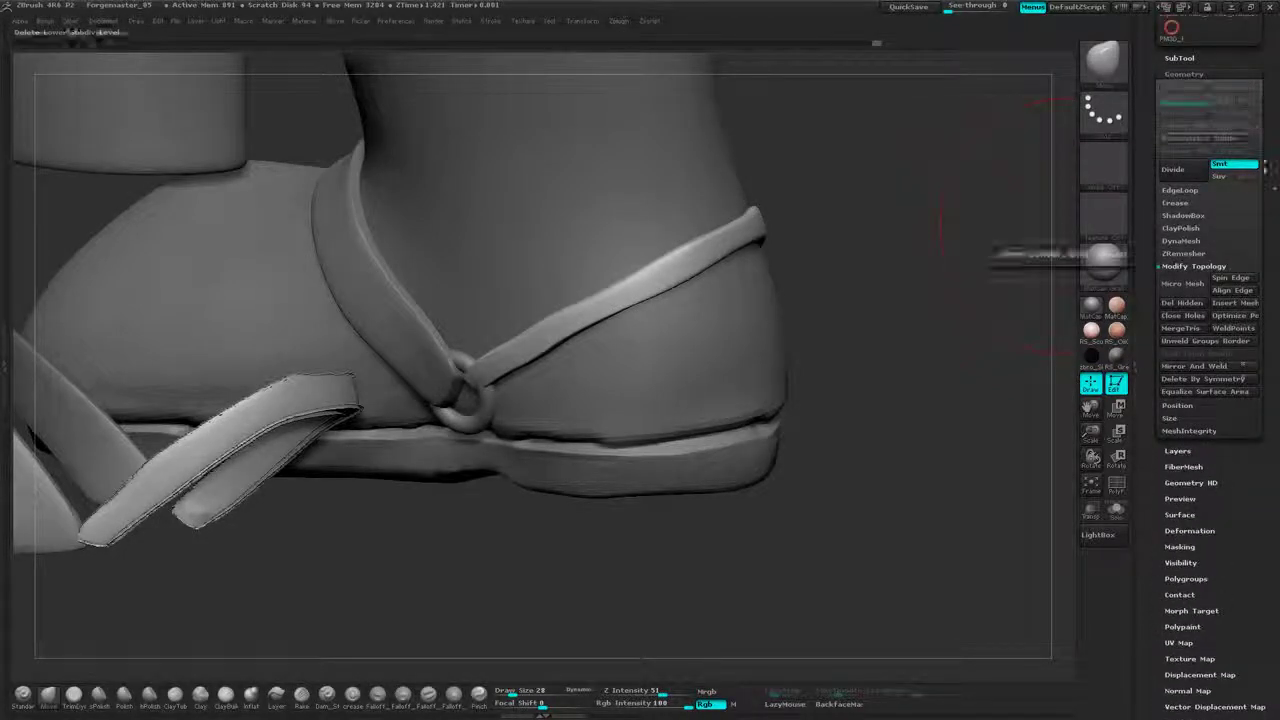
left_click(440, 335, "alt")
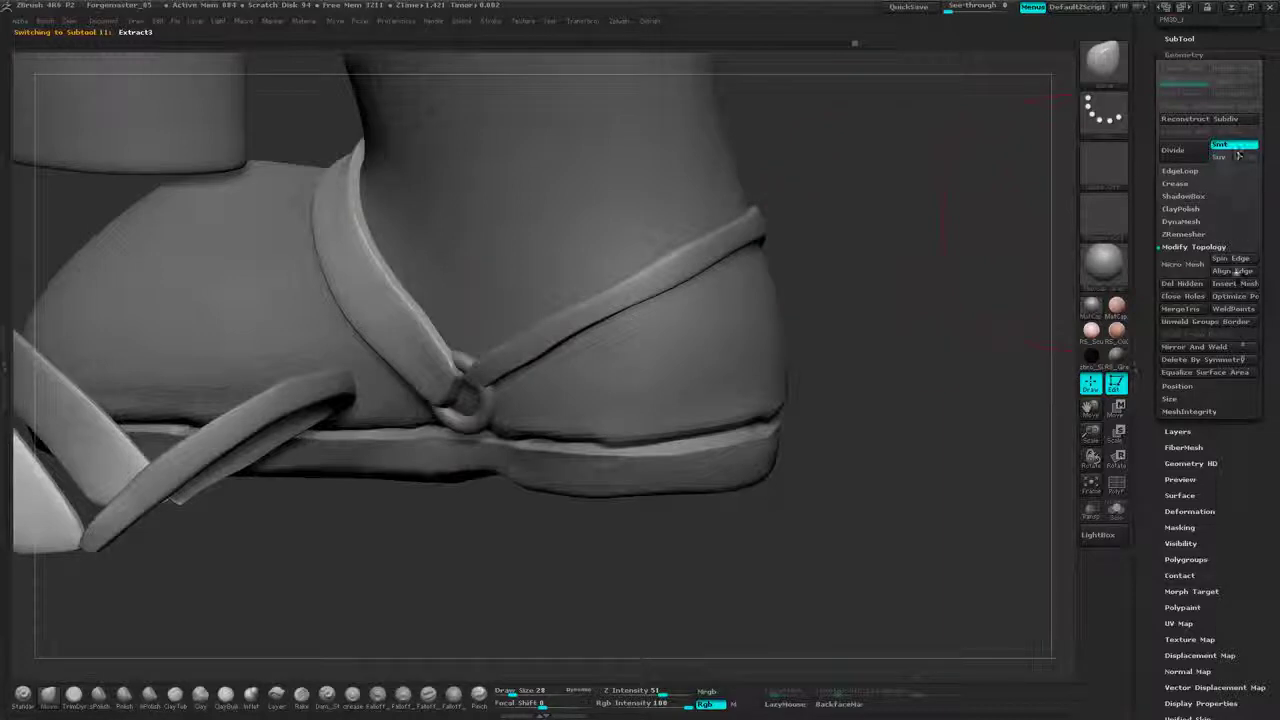
- Merge the two ring subtools into one, accepting that the operation cannot be undone
left_click(487, 408, "alt")
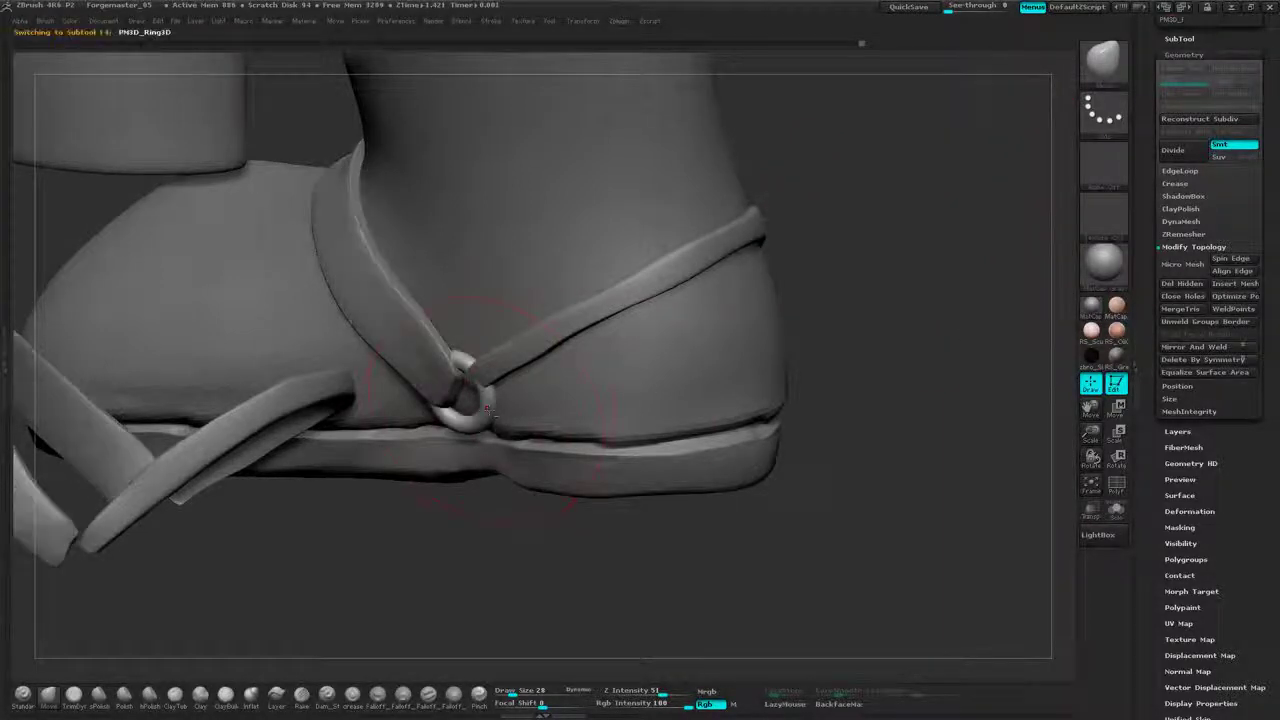
left_click_drag(795, 400, 826, 324, "alt")
left_click(1189, 39)
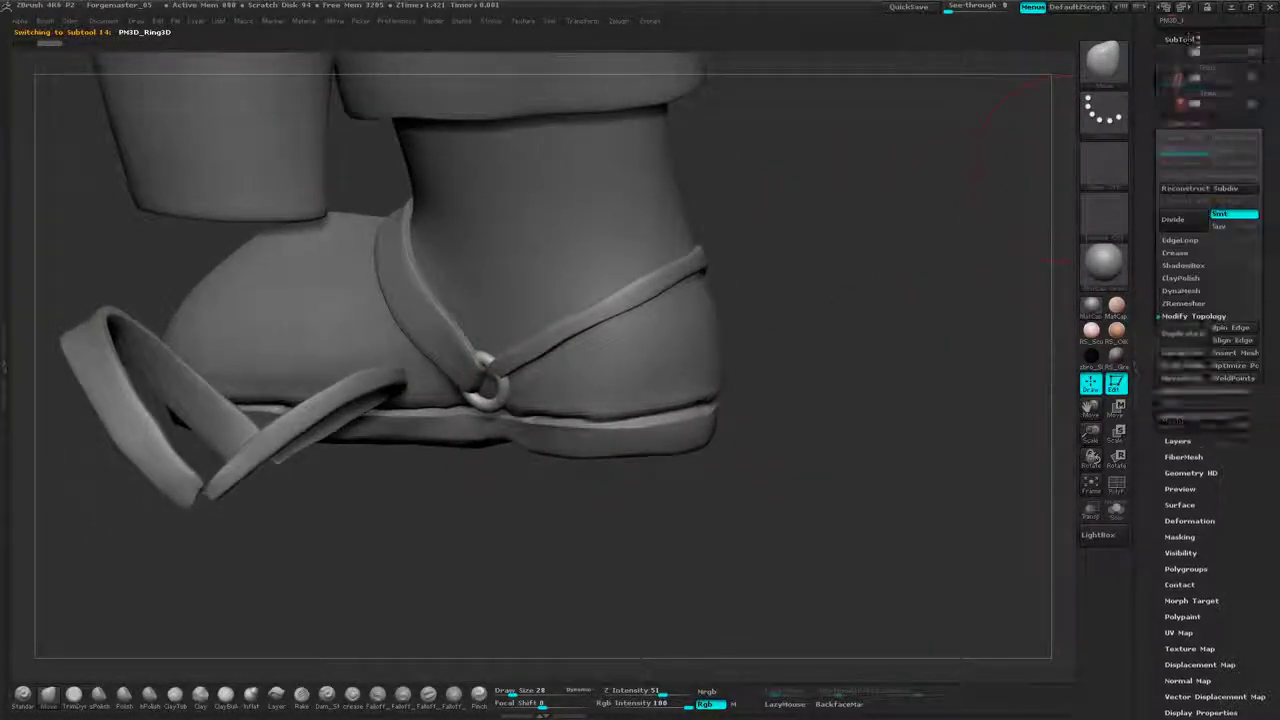
left_click(1220, 236)
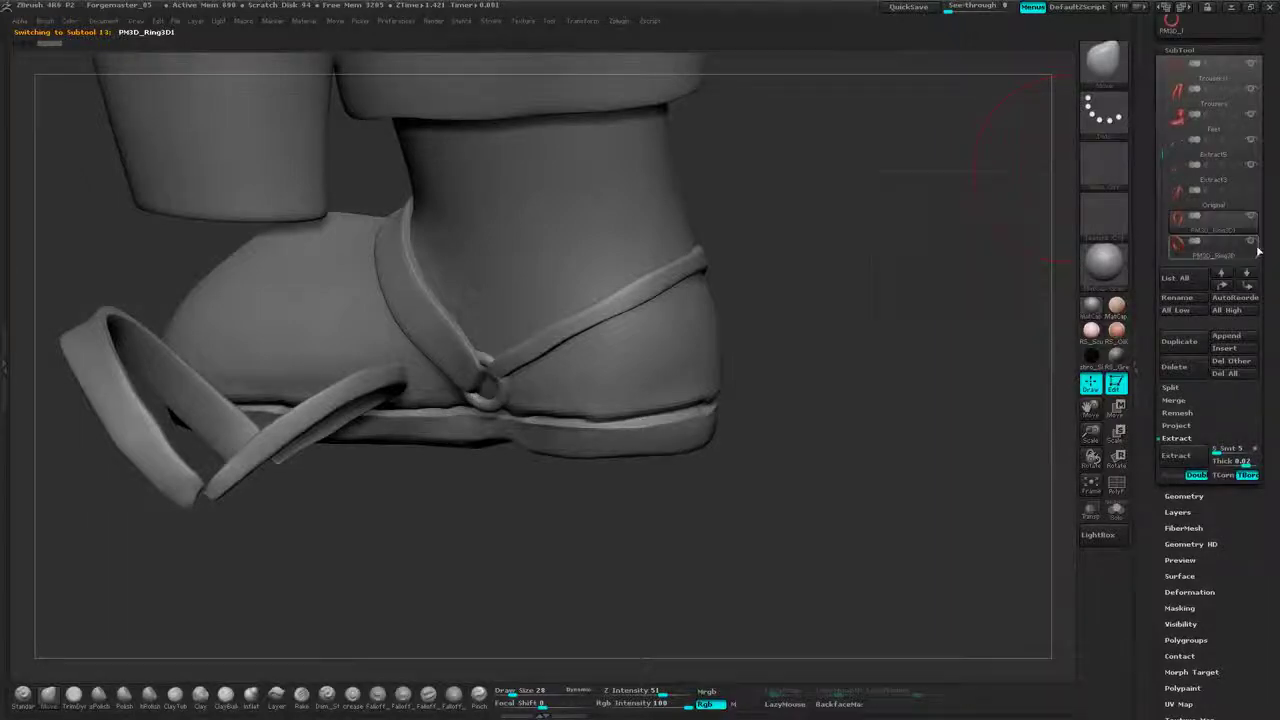
left_click_drag(1265, 279, 1262, 267)
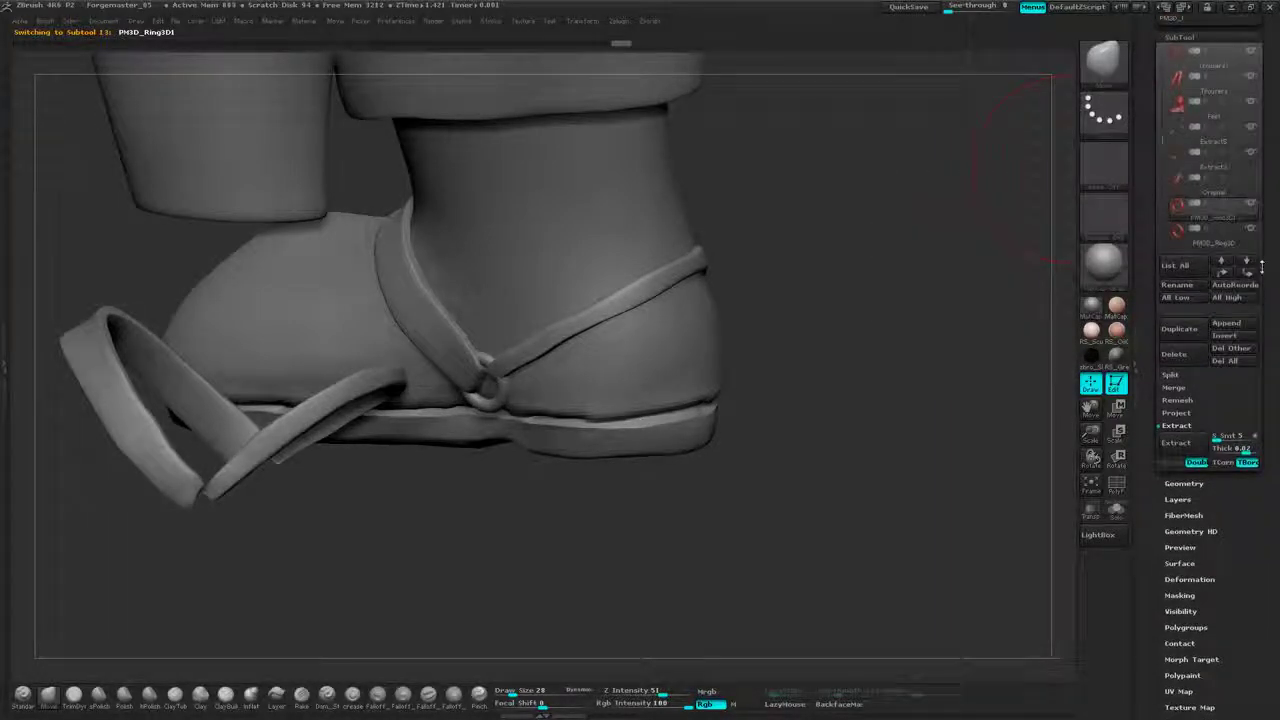
left_click(1185, 389)
left_click(1201, 400)
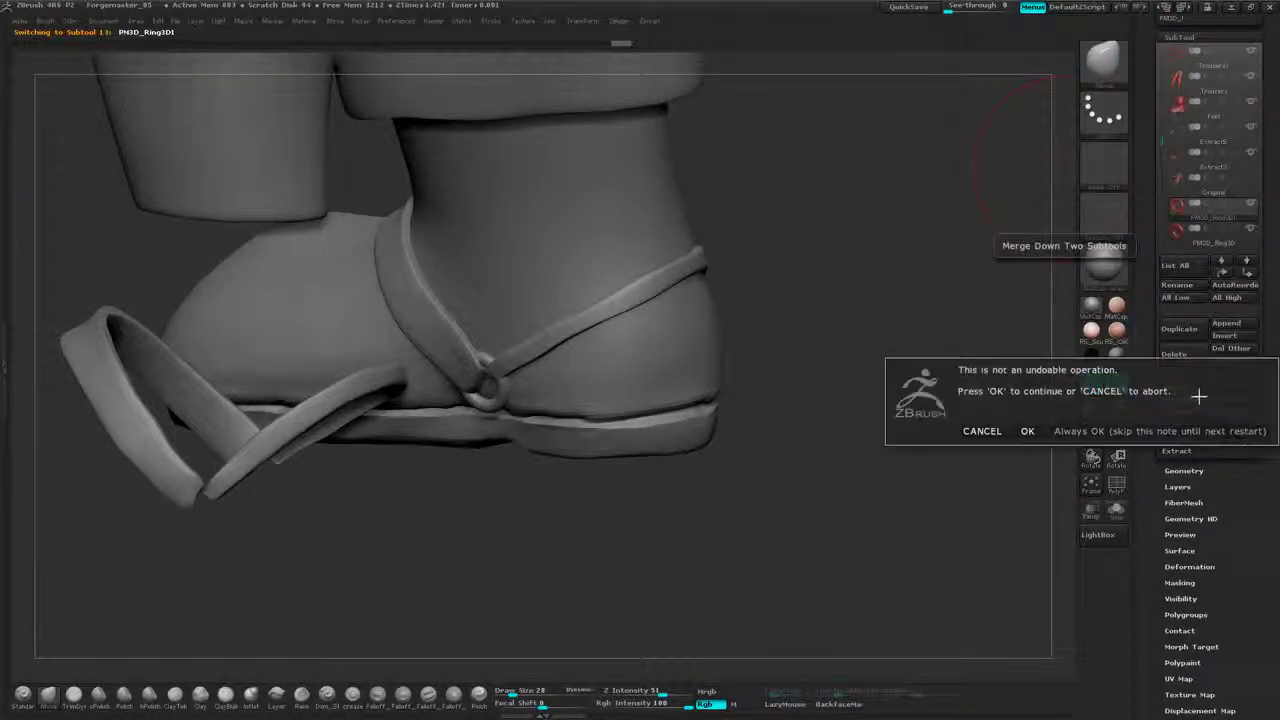
left_click(1028, 431)
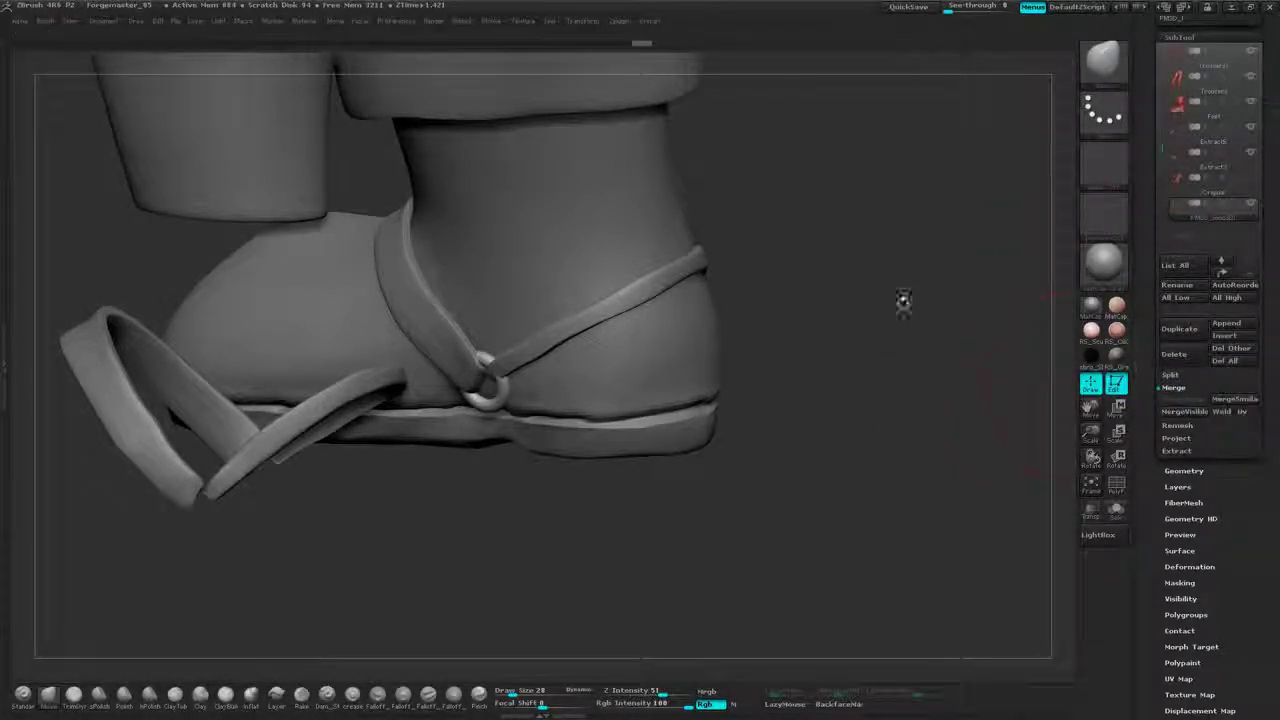
- Mirror And Weld the merged rings so the other boot gets them too
left_click_drag(903, 300, 982, 280)
left_click_drag(1185, 464, 1185, 255)
left_click(1183, 261)
left_click(1193, 202)
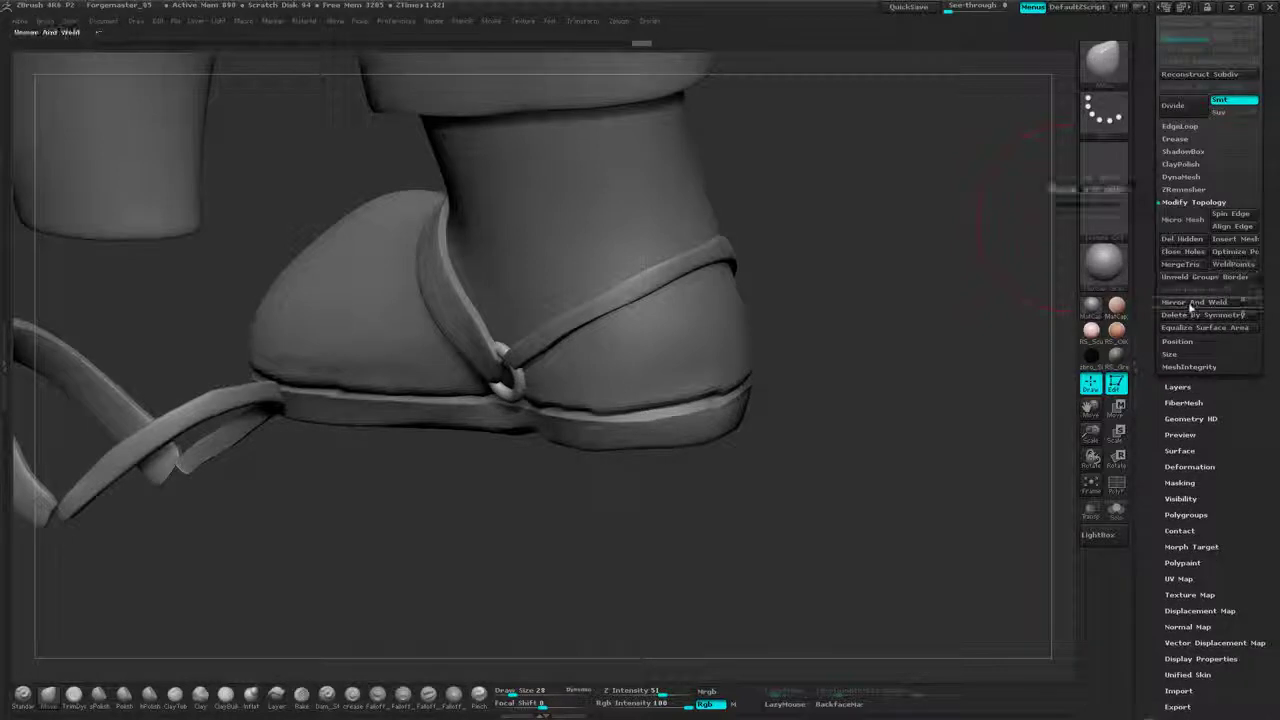
left_click(1192, 302)
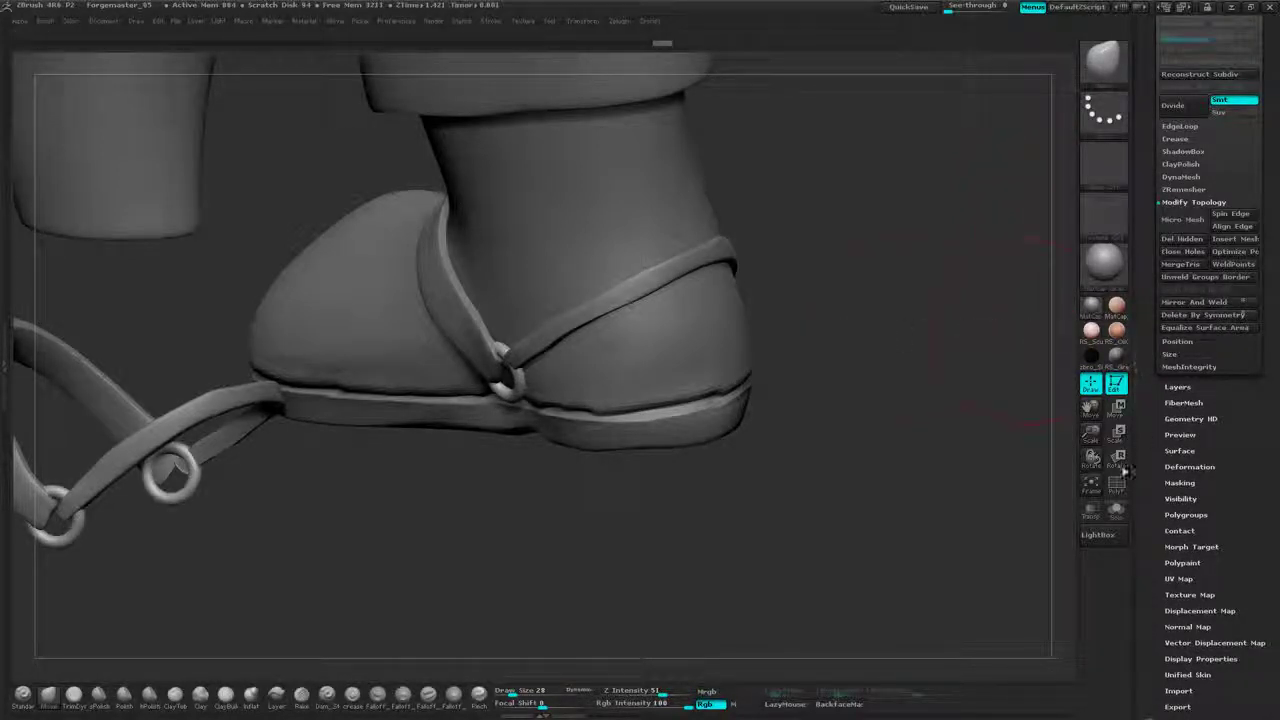
- Activate the feet subtool and unhide the rest of its mesh so both boots are shown
left_click_drag(819, 213, 880, 225)
left_click(780, 338, "alt")
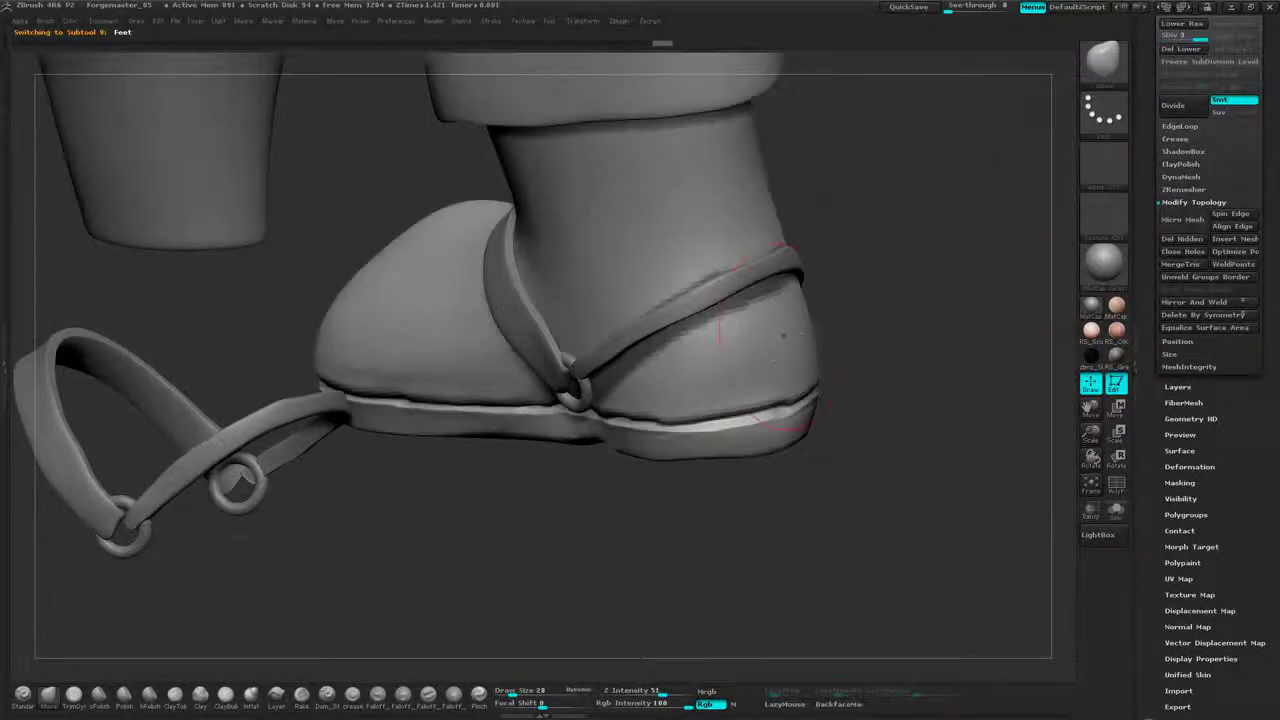
left_click(922, 241, "ctrl+shift")
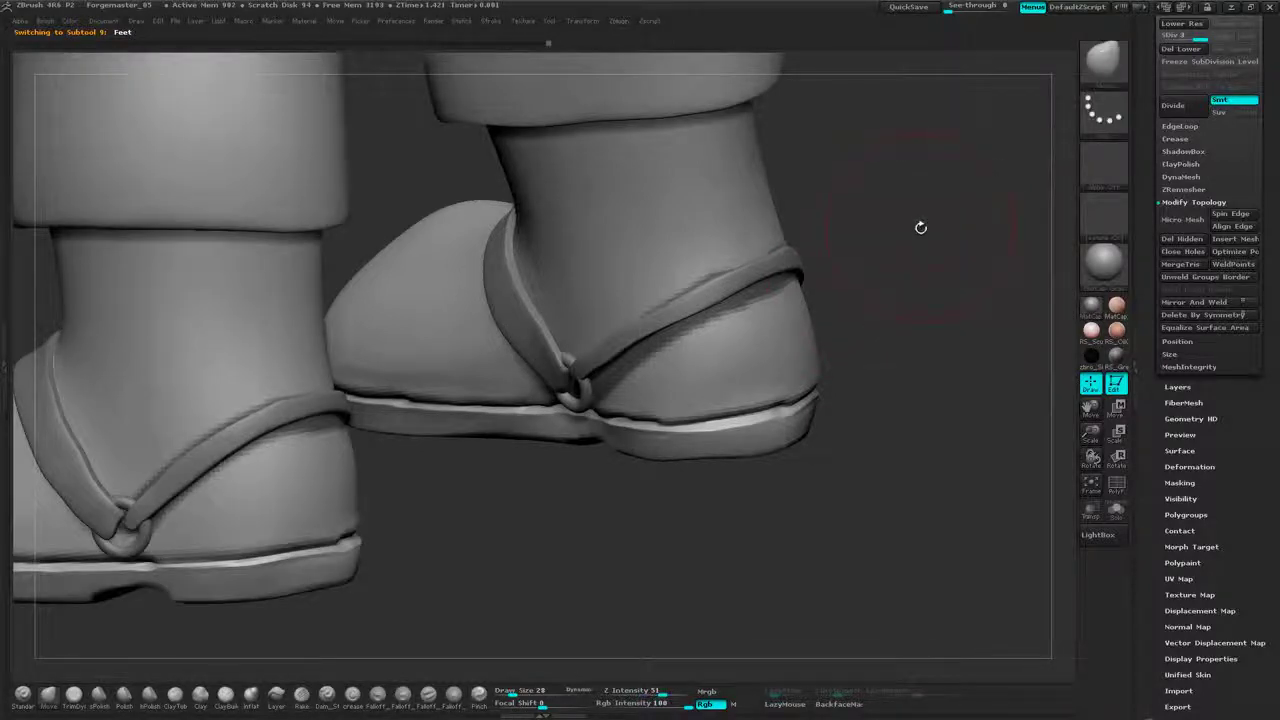
- Examine the straps and rings on both boots from the front and the side
left_click_drag(920, 221, 919, 243, "shift")
mouse_move(919, 243)
left_mouse_down("alt")
mouse_move(910, 170)
mouse_move(980, 220)
left_mouse_up("alt")
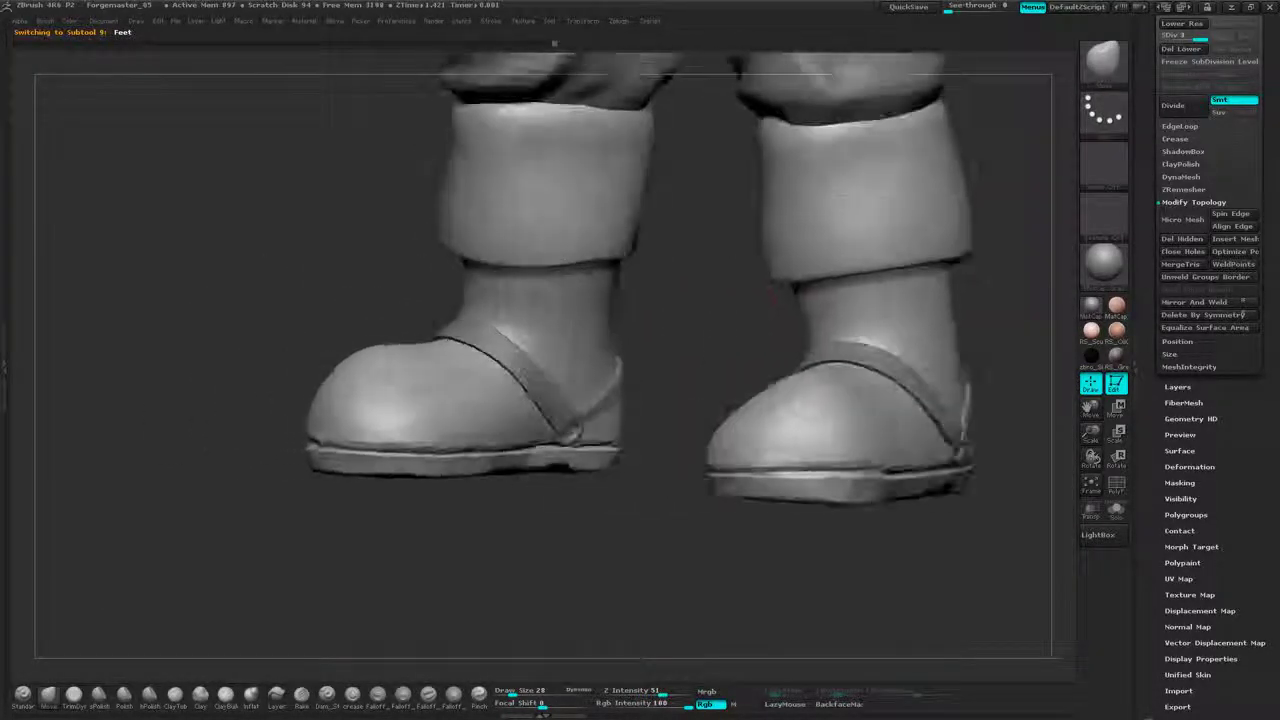
left_click_drag(772, 293, 710, 372)
left_click_drag(690, 330, 685, 270, "alt")
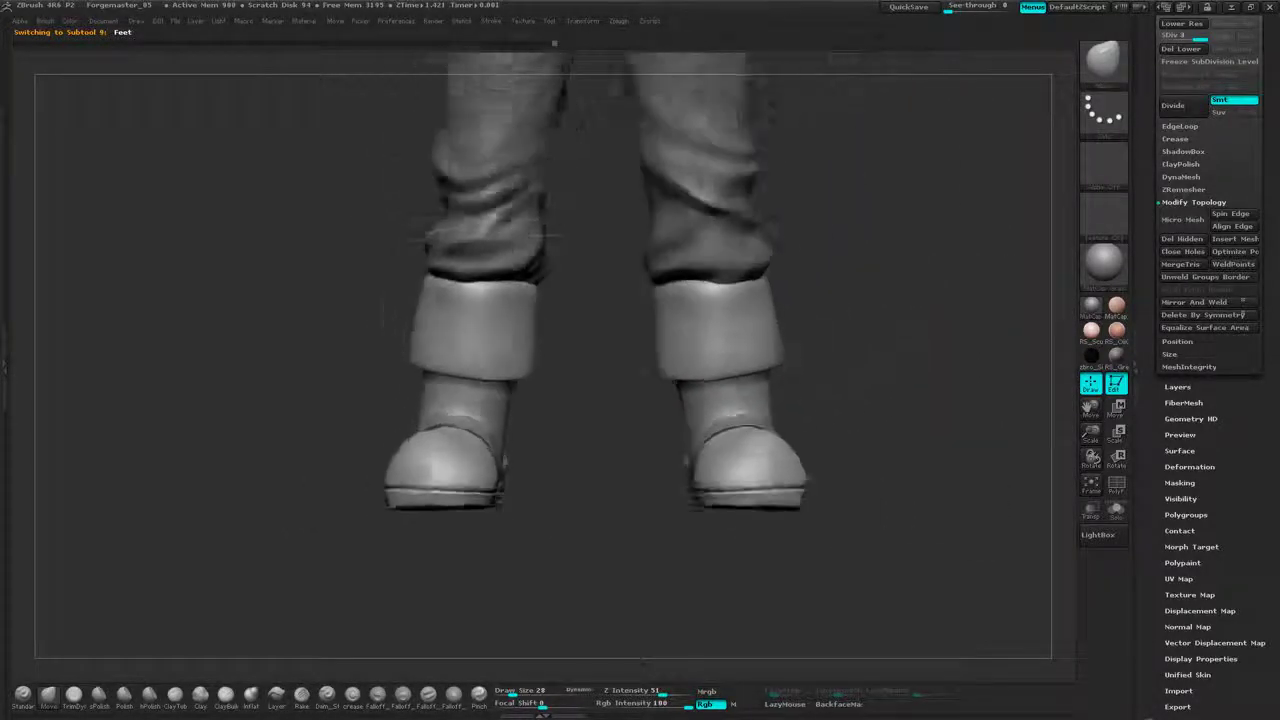
left_click_drag(880, 300, 888, 355, "alt")
left_click_drag(1047, 510, 904, 500)
left_click_drag(1046, 350, 447, 518, "alt")
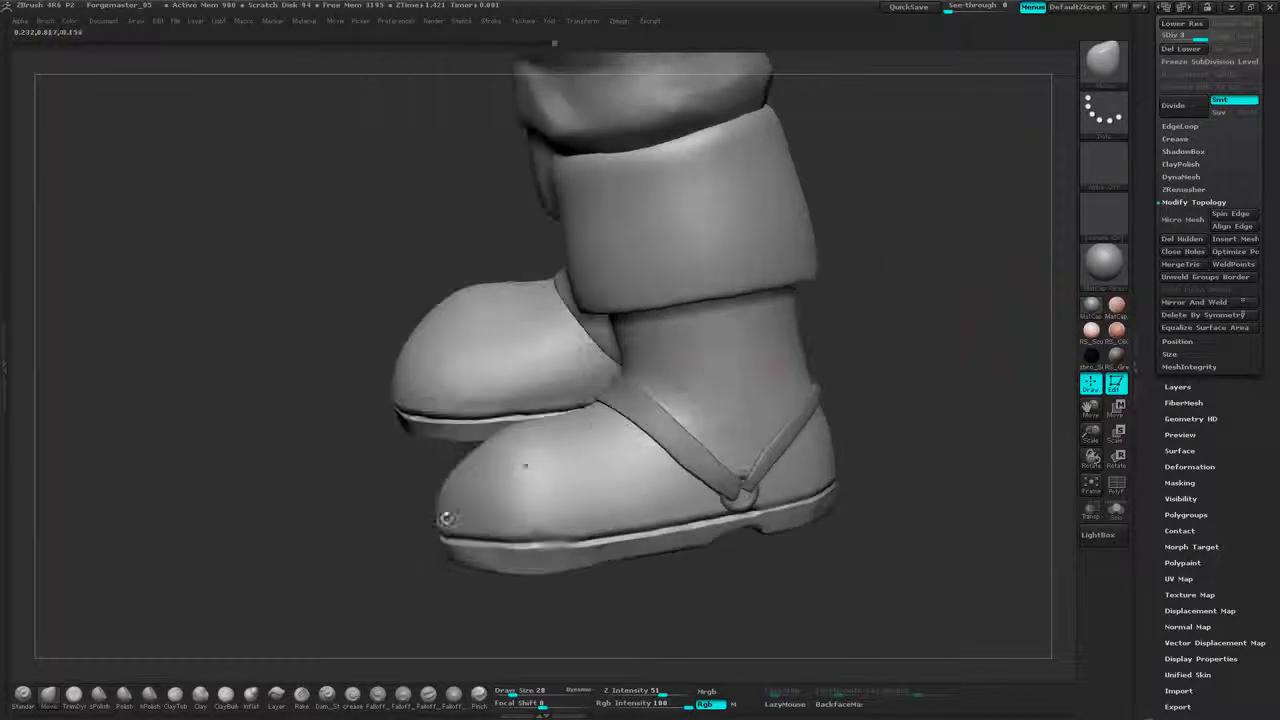
left_click_drag(208, 601, 255, 516, "alt")
- Choose the Standard brush, reduce its draw size and lower its LazyStep for fine sculpting on the boots
left_click(24, 697)
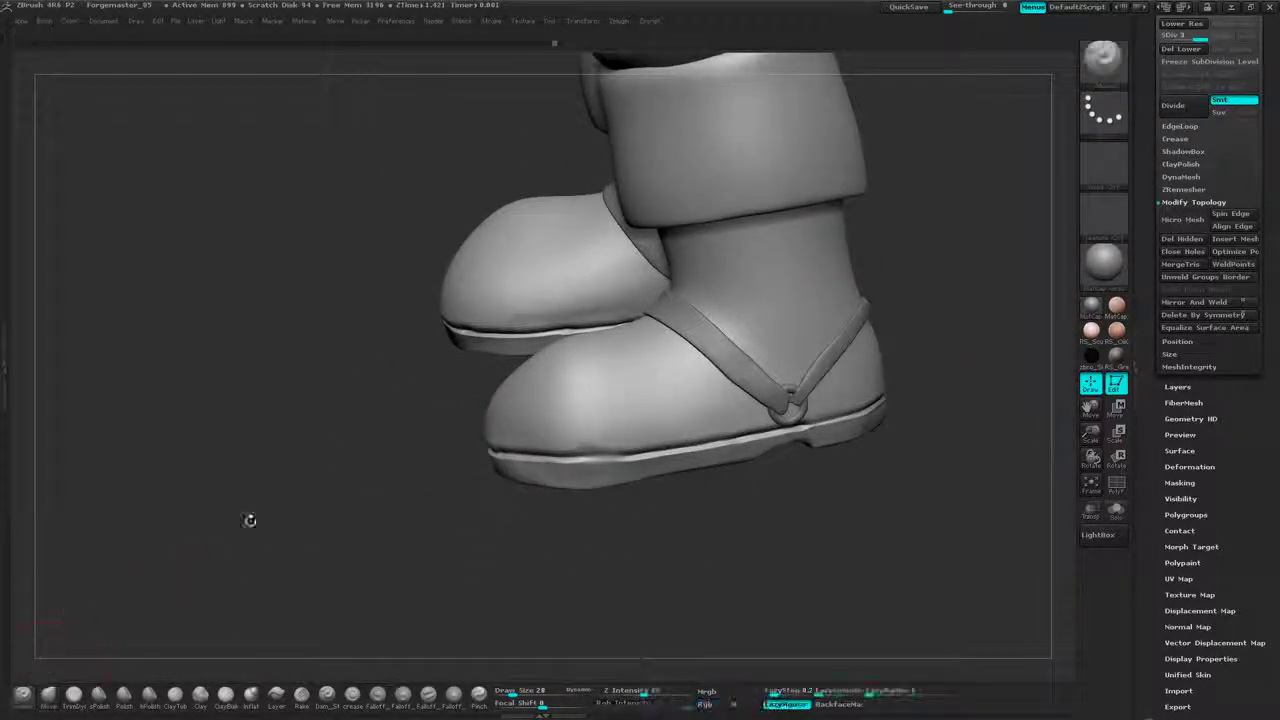
key("space")
left_click_drag(941, 295, 922, 295)
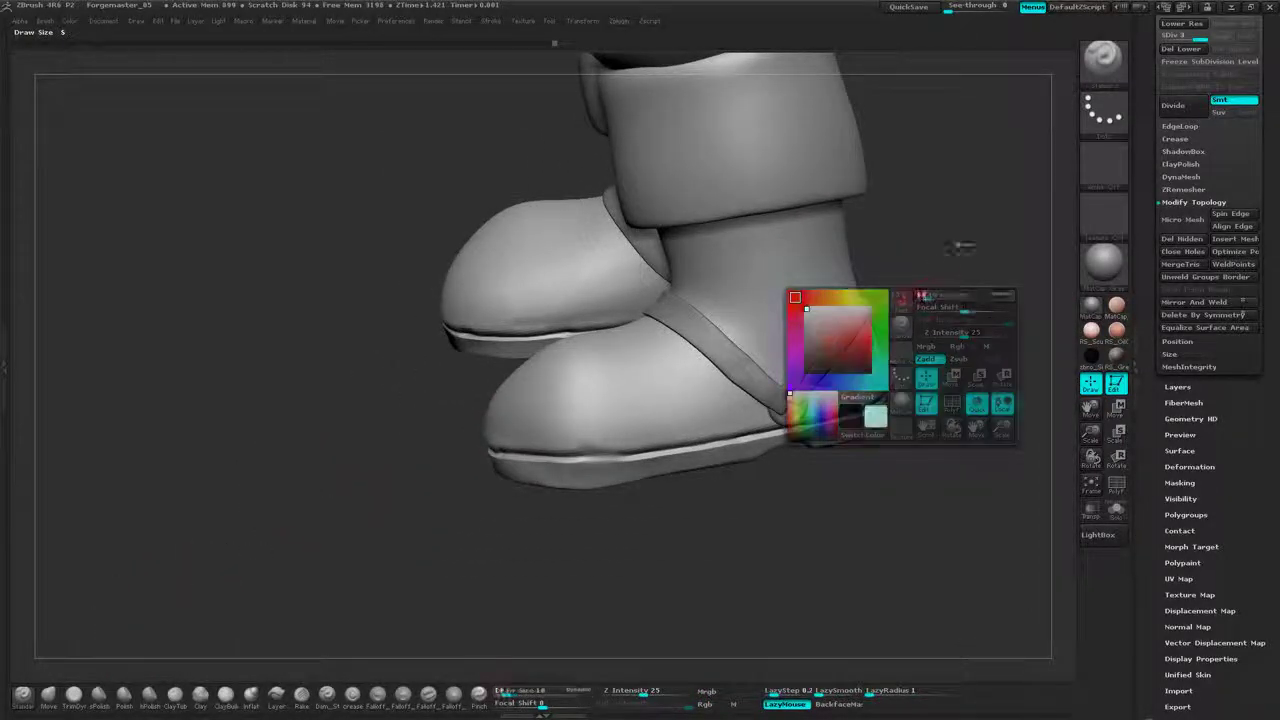
mouse_move(966, 246)
left_mouse_down("alt")
mouse_move(862, 238)
mouse_move(862, 310)
left_mouse_up("alt")
left_click_drag(830, 639, 815, 561, "alt")
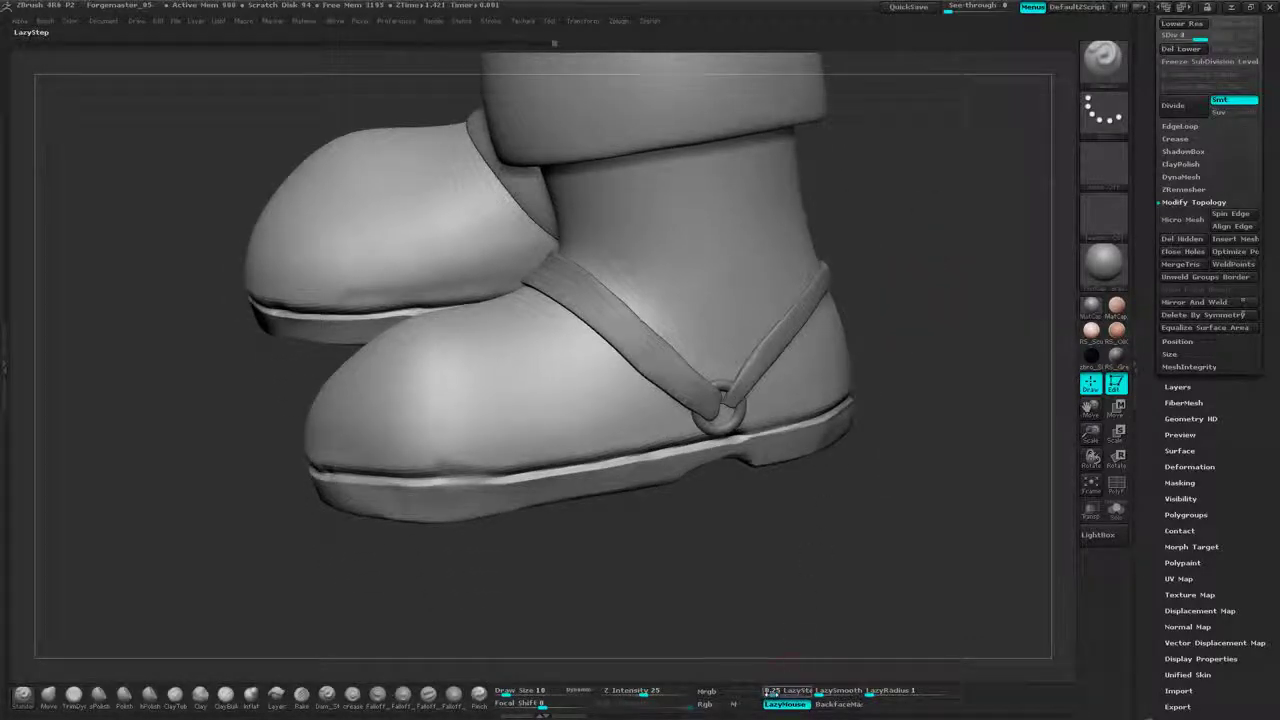
left_click_drag(771, 693, 770, 693)
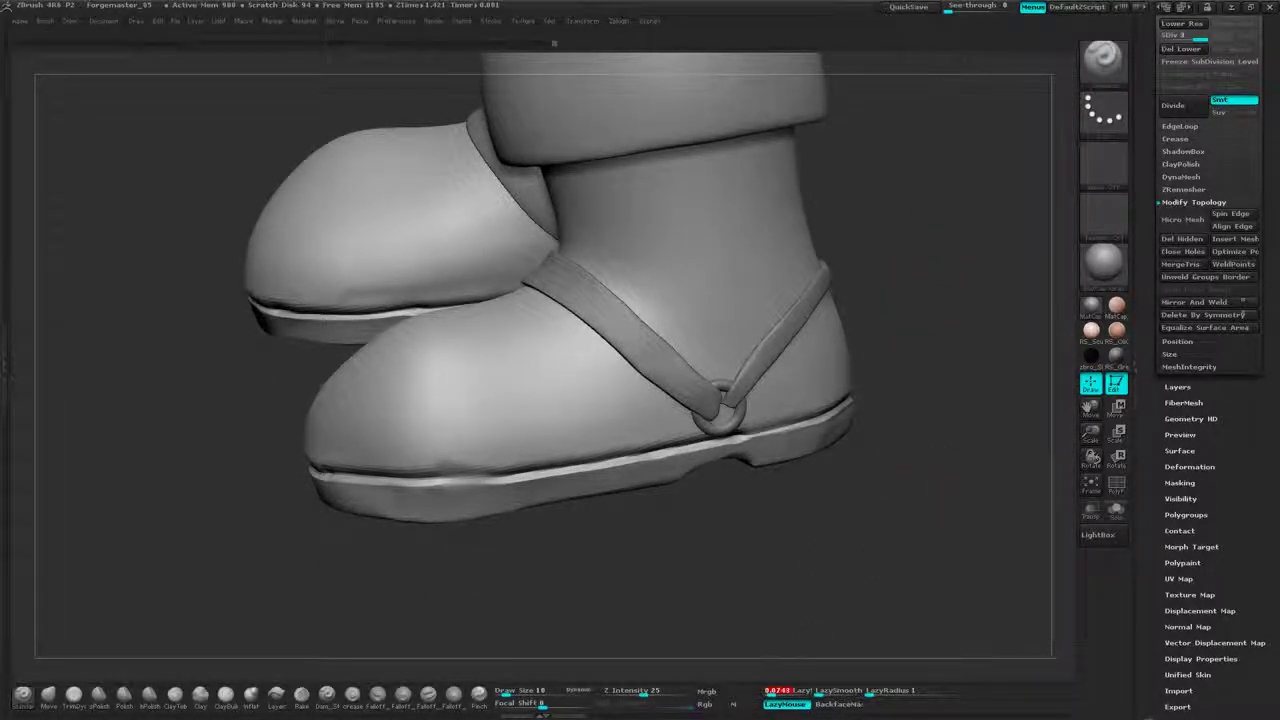
- Change the Standard brush's stroke to FreeHand and set its Z Intensity to 13
left_click_drag(945, 325, 951, 391)
left_click(1102, 124)
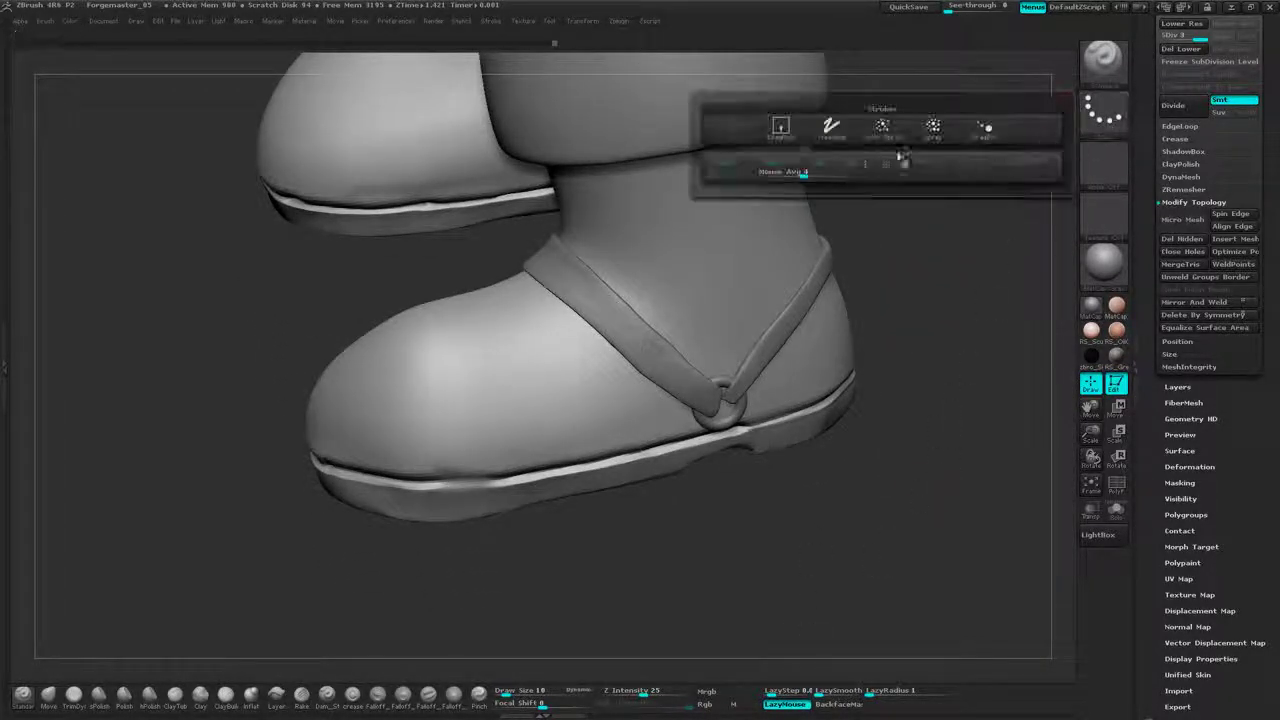
left_click(832, 130)
mouse_move(934, 225)
left_mouse_down()
mouse_move(951, 321)
mouse_move(940, 335)
left_mouse_up()
key("space")
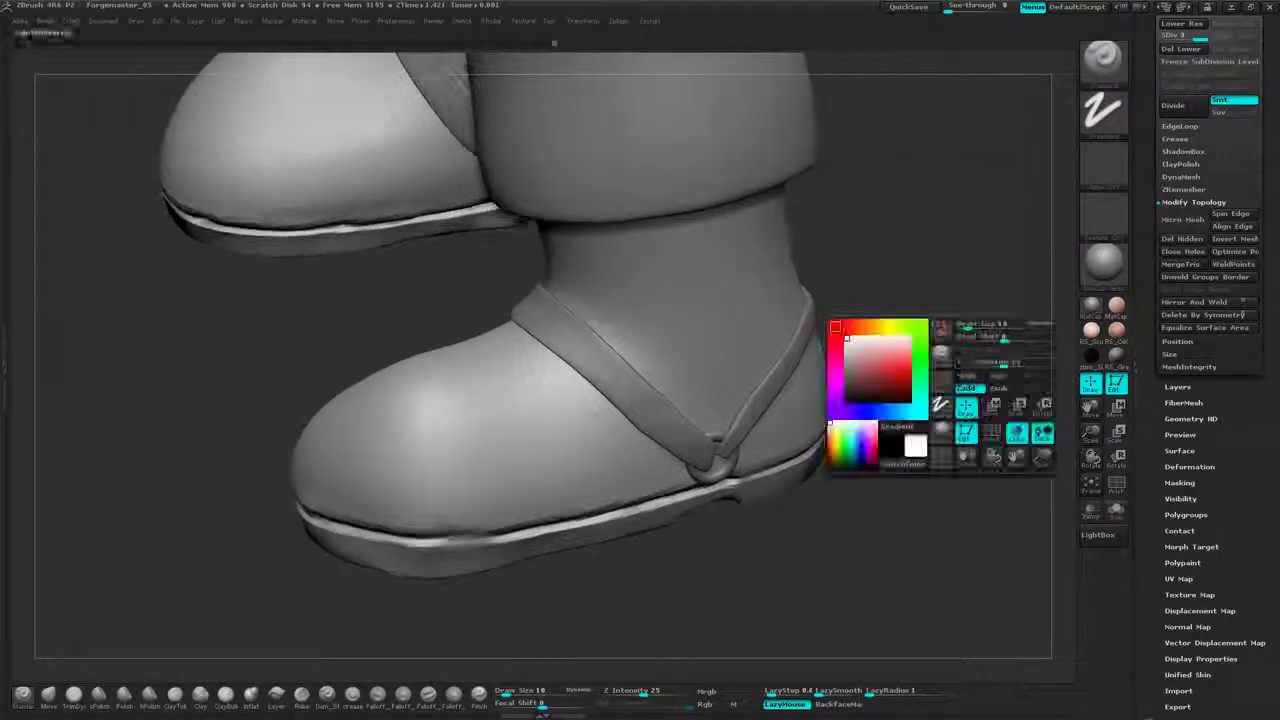
left_click_drag(1004, 364, 993, 364)
left_click_drag(928, 272, 886, 346)
key("space")
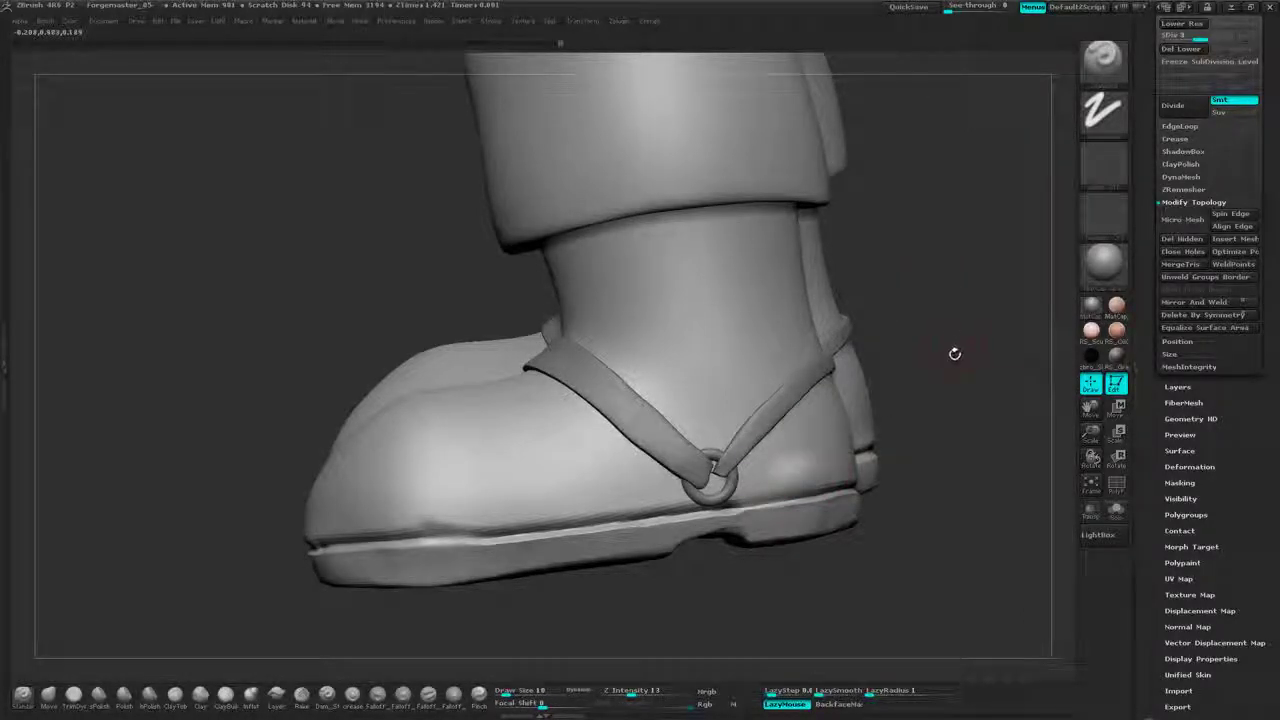
- Set the Standard brush's Draw Size to 3, then sculpt and smooth small wrinkles around the ring and heel strap
key("space")
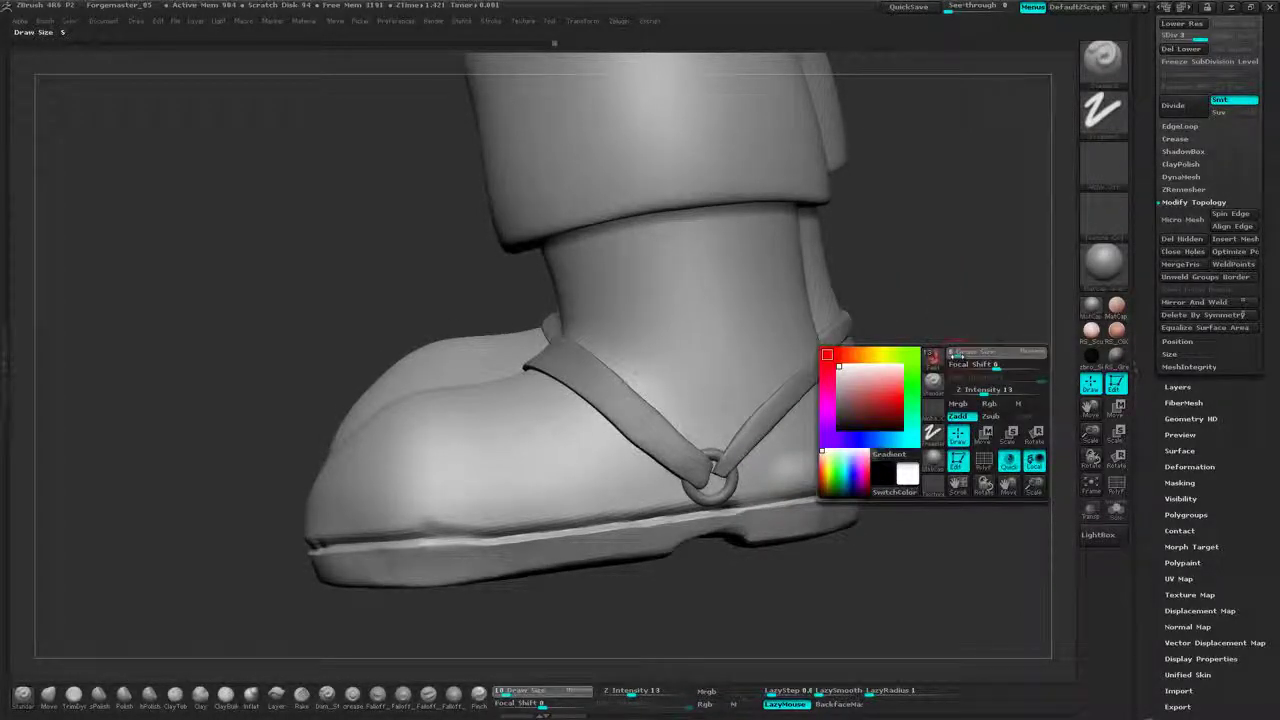
left_click_drag(957, 356, 951, 356)
left_click_drag(932, 377, 960, 366)
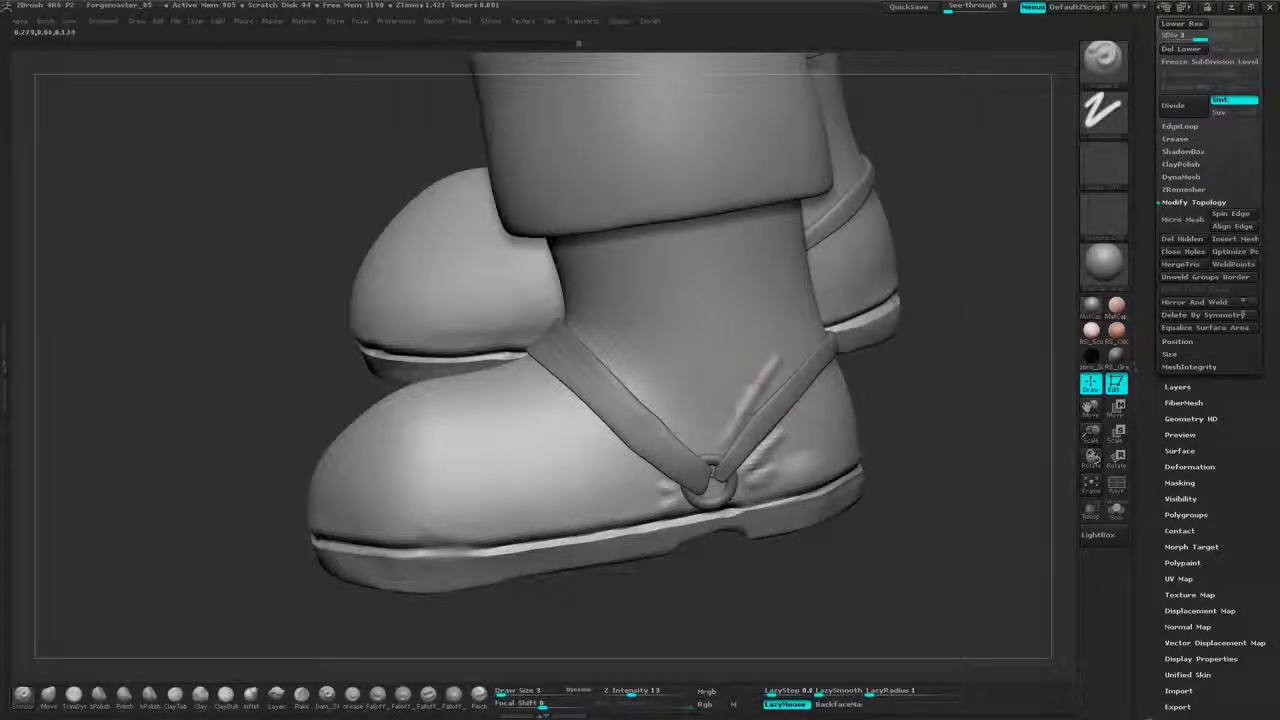
left_click_drag(773, 364, 754, 395, "shift")
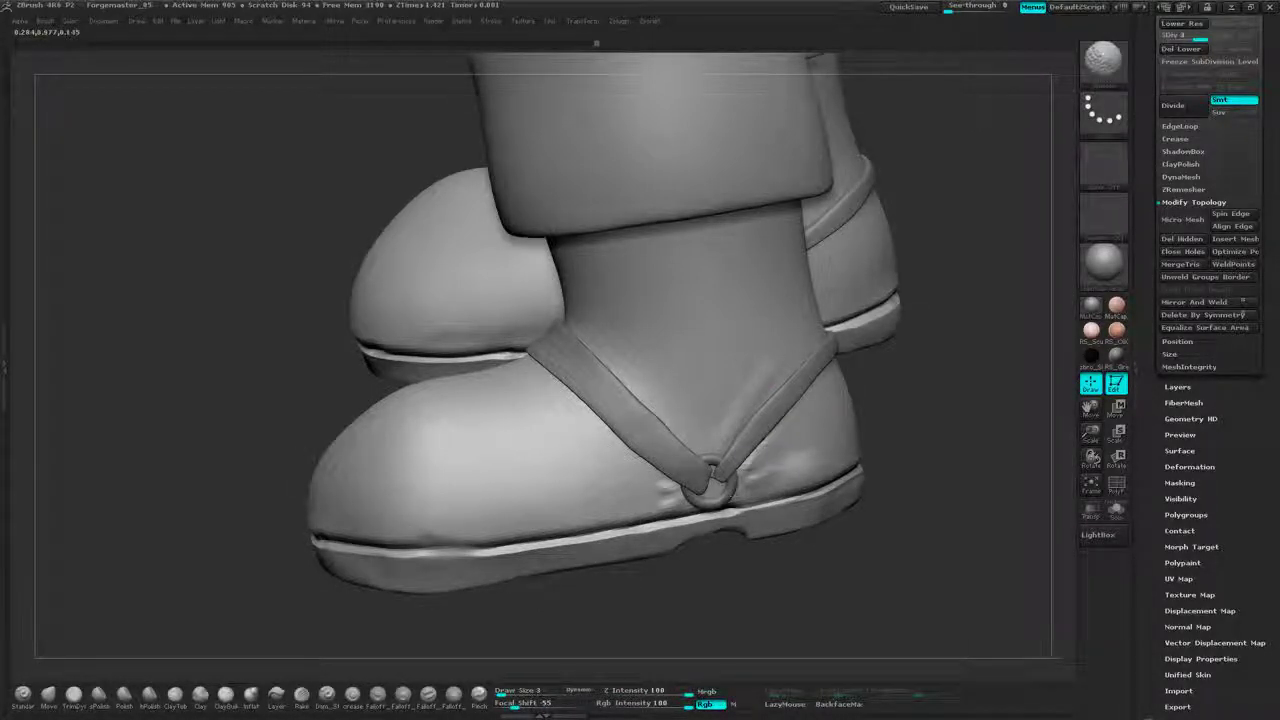
- Sculpt raised creases in the ankle leather along the upper edge of the front strap
left_click_drag(899, 270, 990, 338)
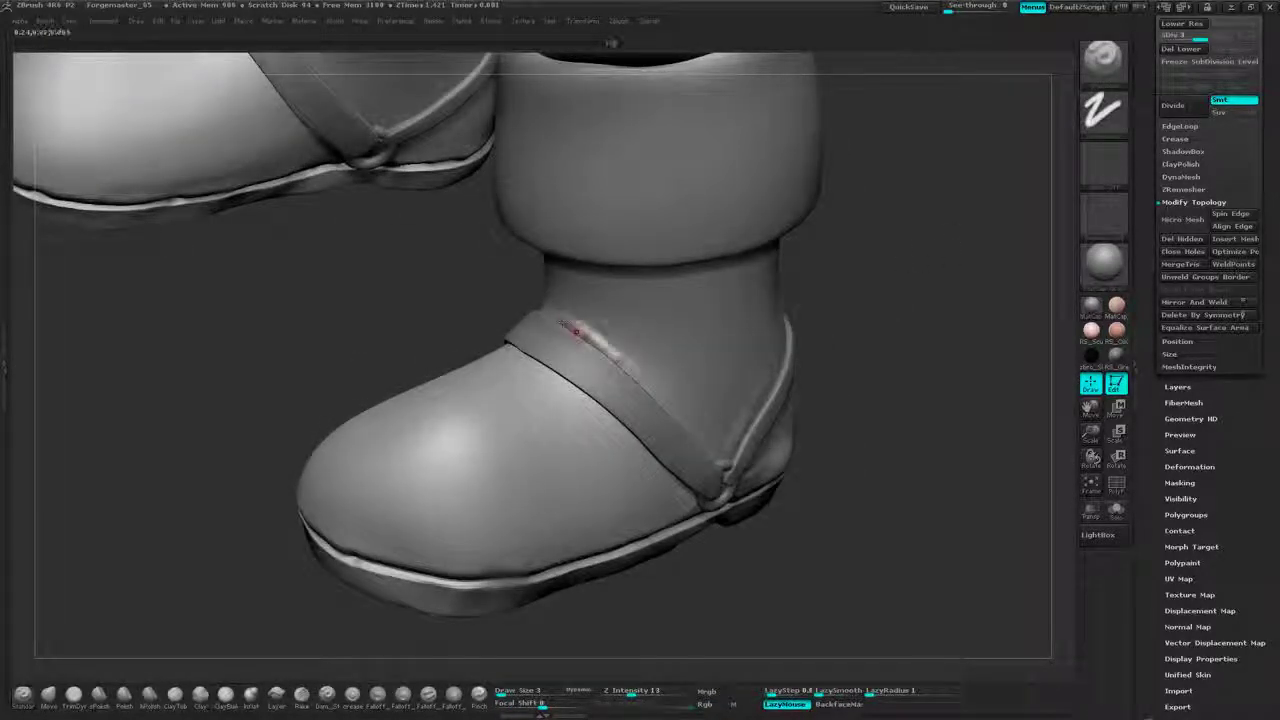
left_click_drag(895, 308, 865, 300)
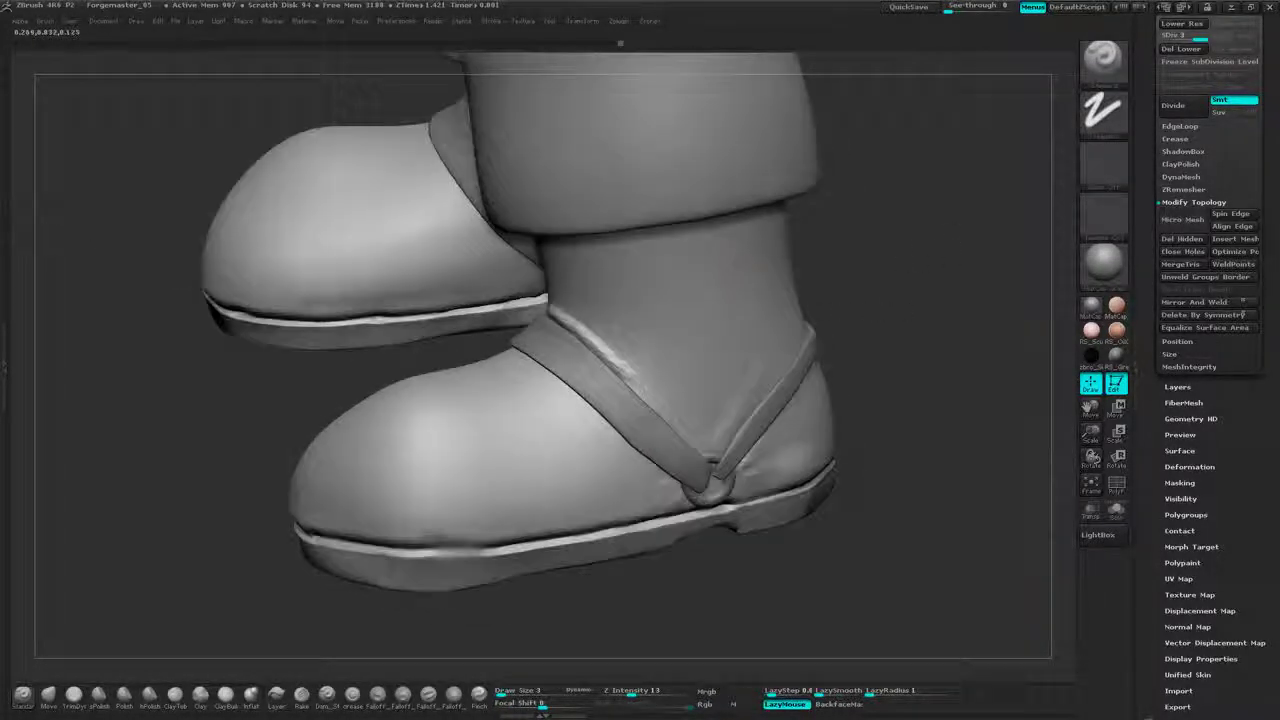
left_click_drag(561, 311, 636, 384)
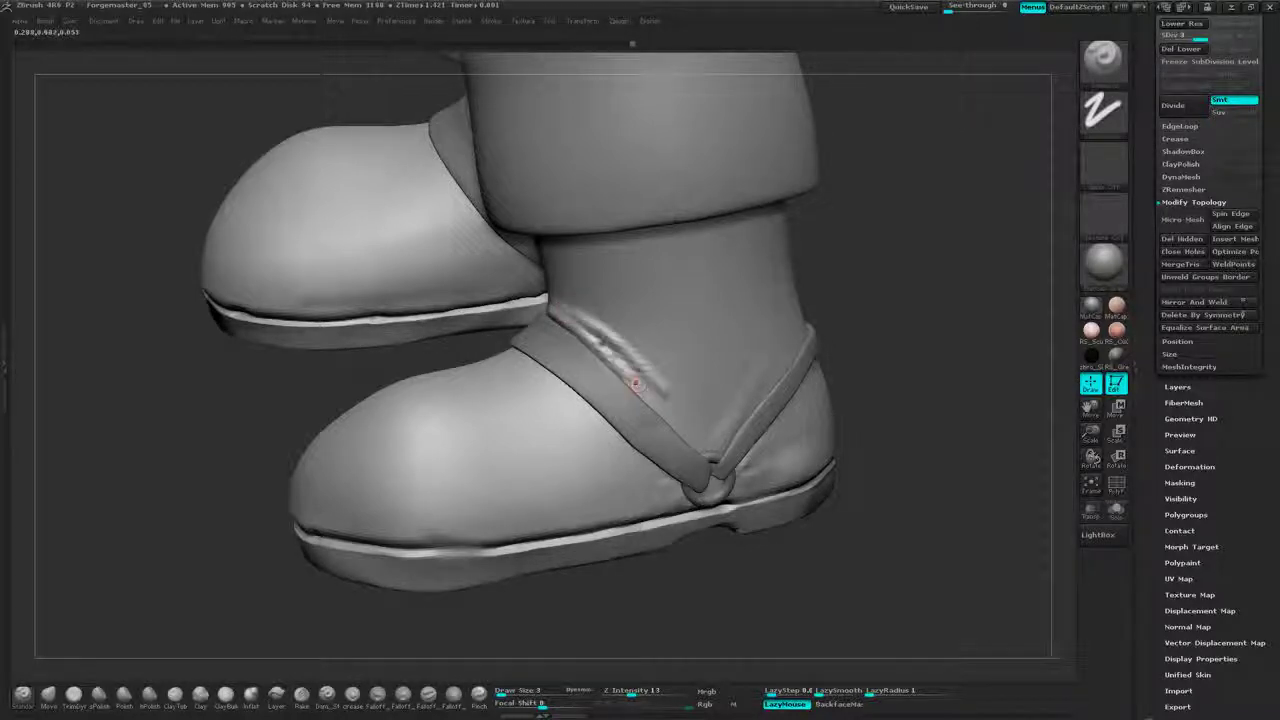
mouse_move(900, 300)
left_mouse_down()
mouse_move(897, 260)
mouse_move(854, 309)
mouse_move(960, 280)
mouse_move(935, 302)
left_mouse_up()
mouse_move(686, 262)
left_mouse_down()
mouse_move(783, 258)
mouse_move(632, 248)
left_mouse_up()
mouse_move(736, 251)
left_mouse_down()
mouse_move(676, 256)
mouse_move(698, 252)
left_mouse_up()
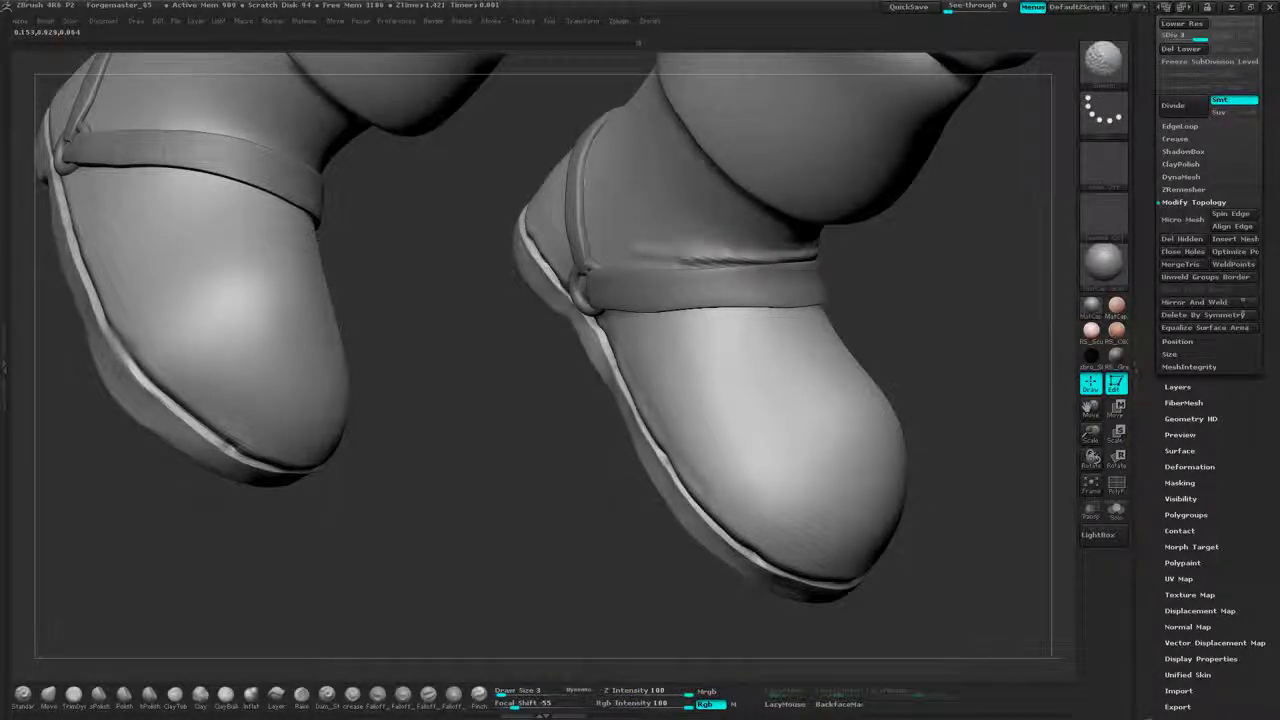
- Extend the ankle folds along the front strap down toward the ring and blend them into the boot
mouse_move(960, 280)
left_mouse_down()
mouse_move(800, 262)
mouse_move(815, 240)
mouse_move(808, 251)
left_mouse_up()
mouse_move(675, 262)
left_mouse_down()
mouse_move(923, 208)
mouse_move(954, 234)
mouse_move(909, 279)
mouse_move(928, 243)
mouse_move(925, 325)
mouse_move(962, 272)
left_mouse_up()
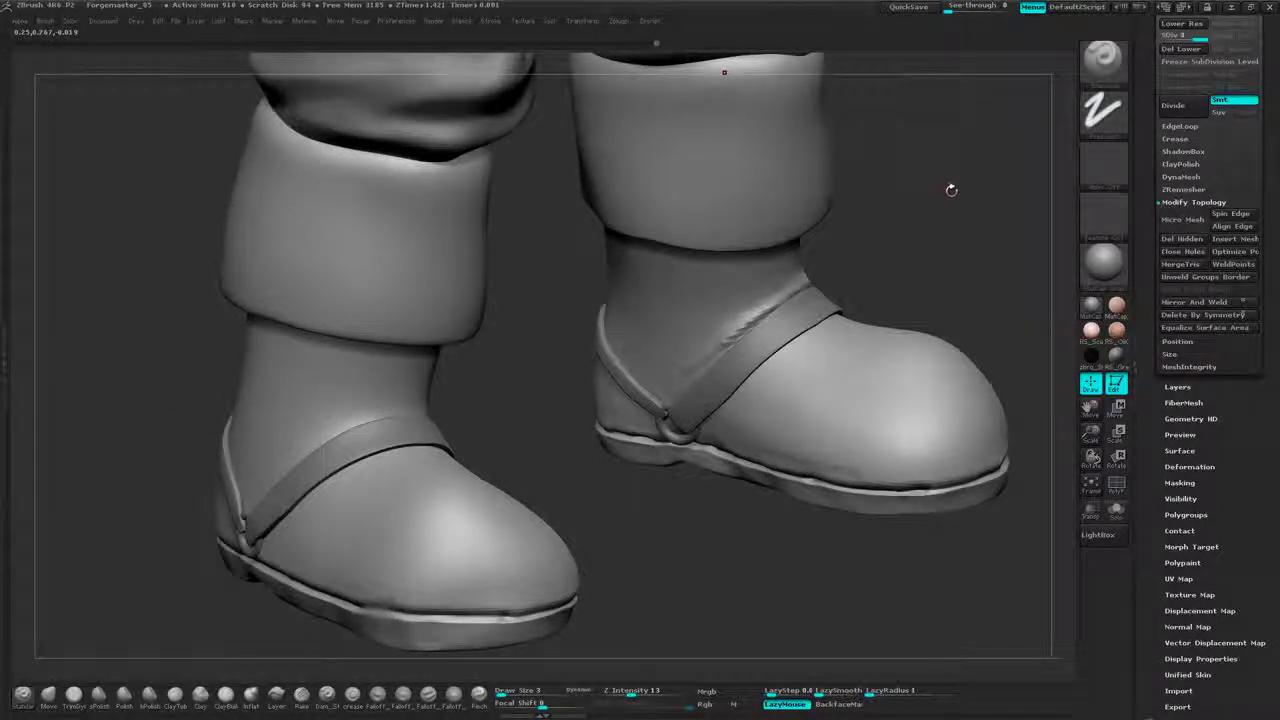
mouse_move(951, 190)
left_mouse_down()
mouse_move(926, 182)
mouse_move(942, 206)
left_mouse_up()
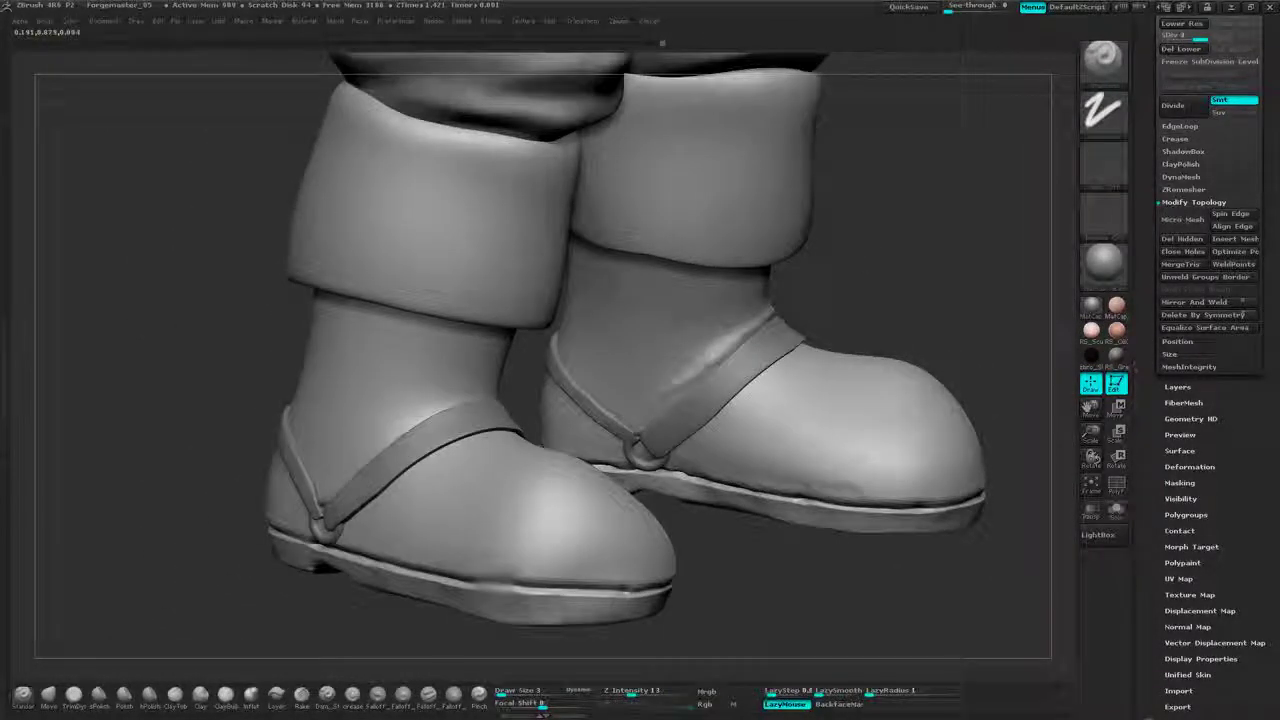
left_click_drag(716, 350, 666, 396)
key("shift")
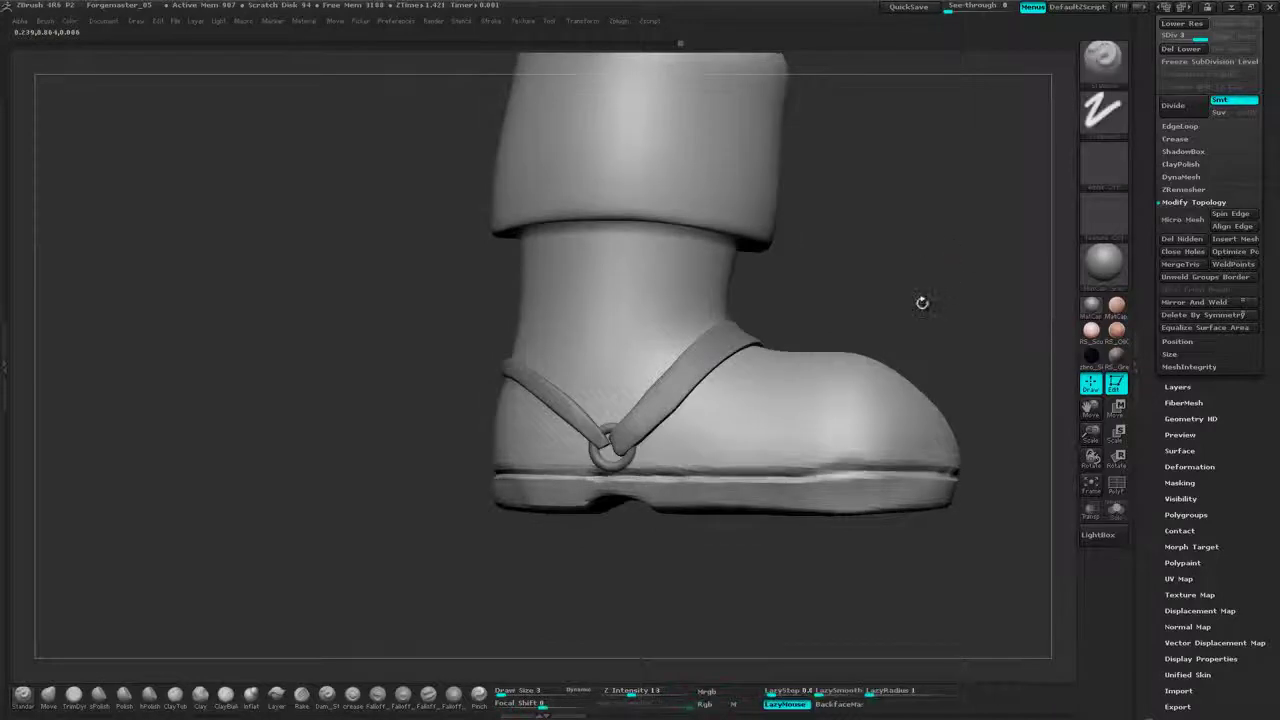
- Sculpt and soften small wrinkles around the ring, just above the sole, on the heel and toe sides
mouse_move(920, 303)
left_mouse_down()
mouse_move(920, 323)
mouse_move(760, 375)
left_mouse_up()
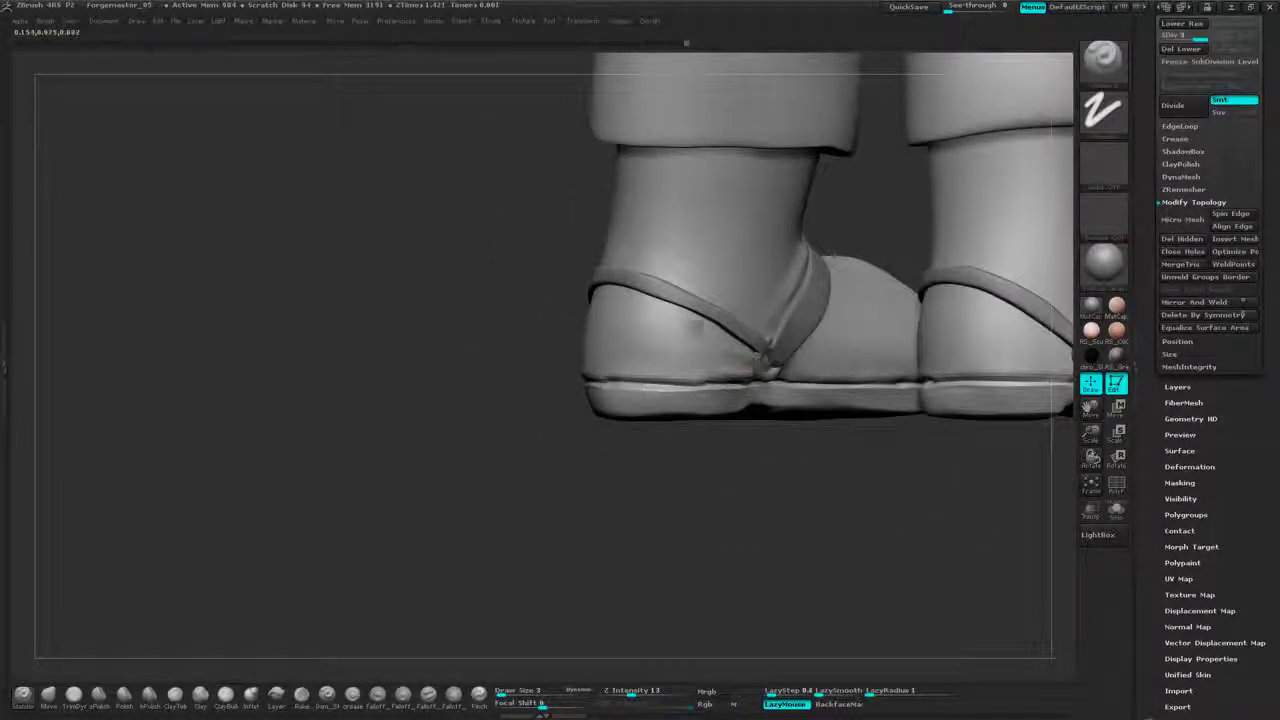
left_click_drag(820, 456, 792, 436)
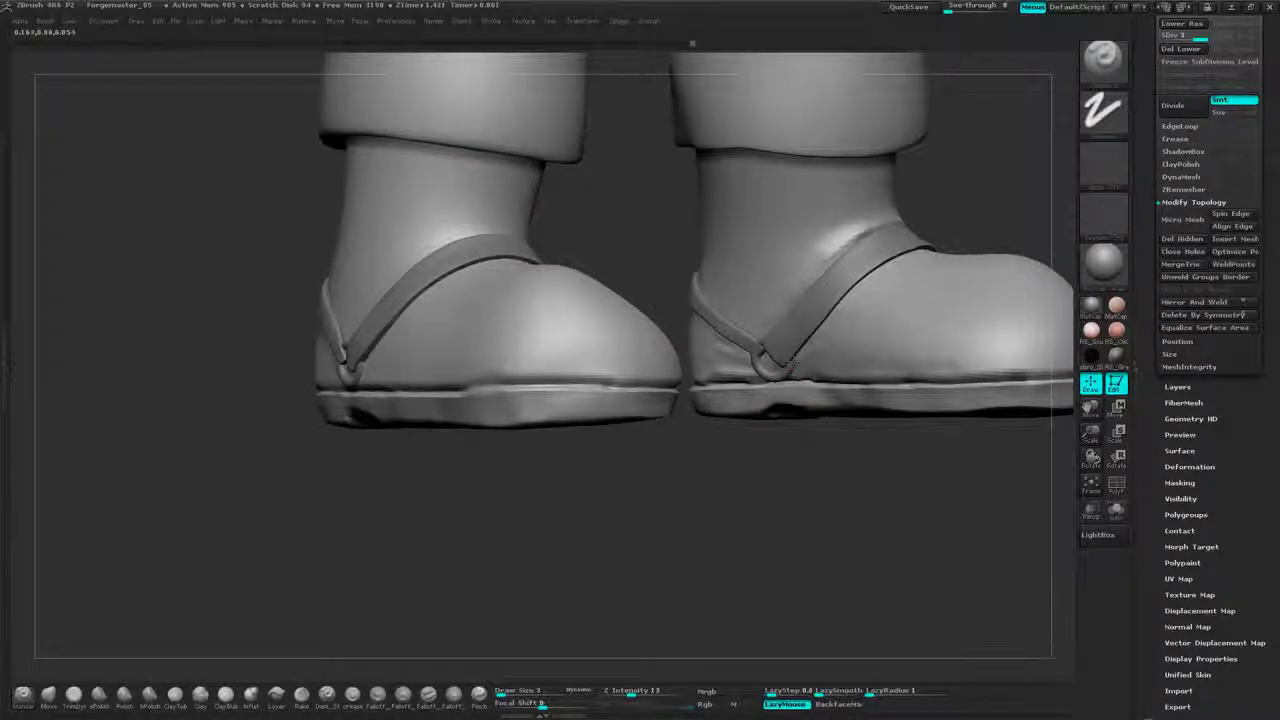
left_click_drag(787, 370, 832, 374)
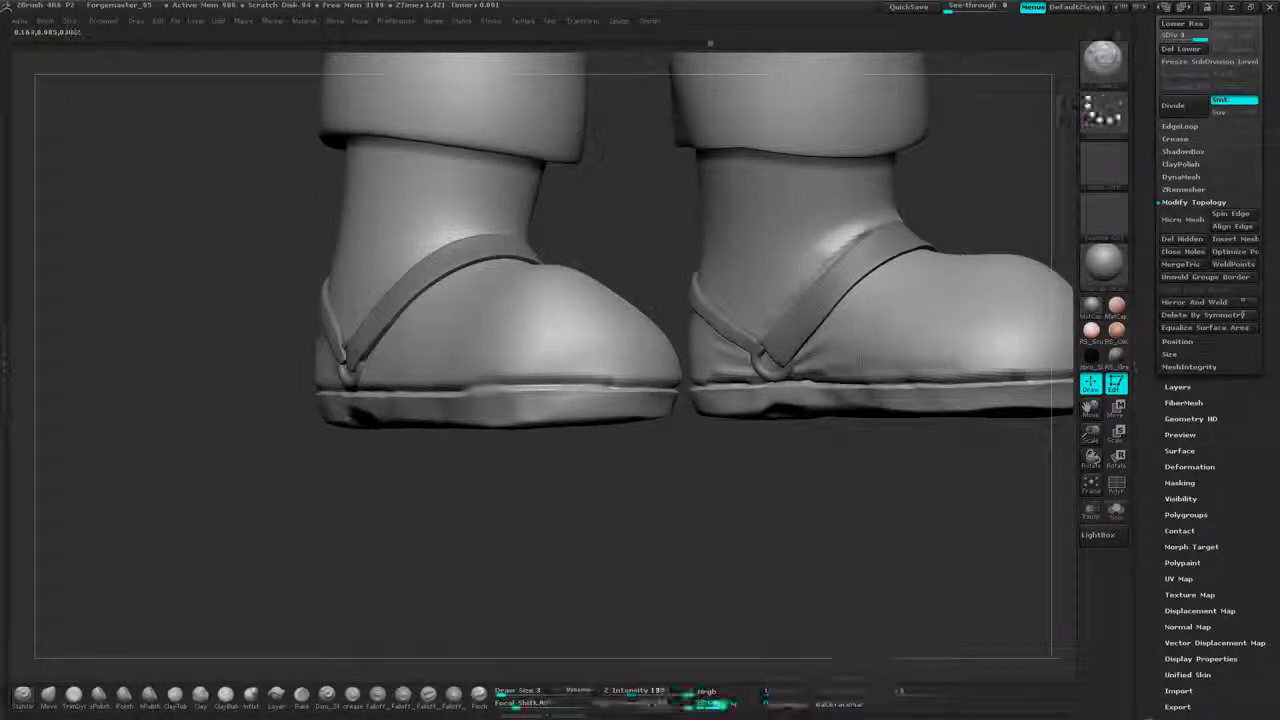
left_click_drag(752, 455, 684, 375)
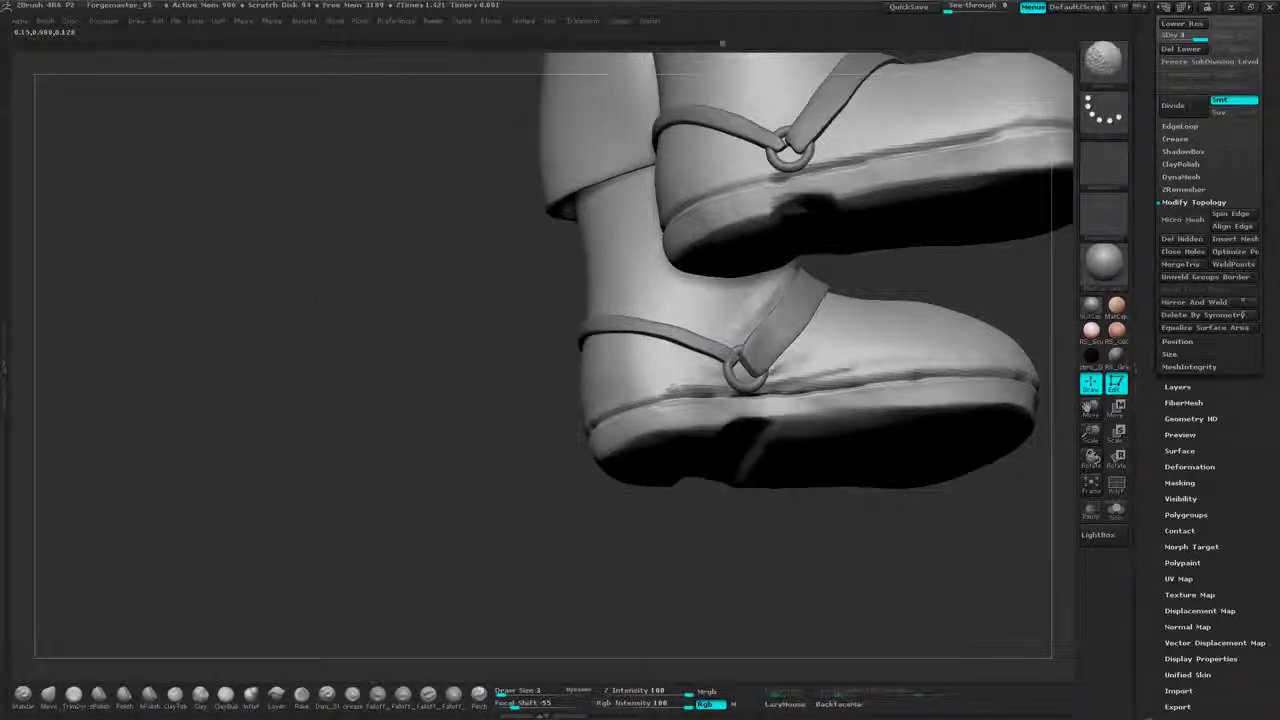
left_click_drag(770, 512, 664, 540)
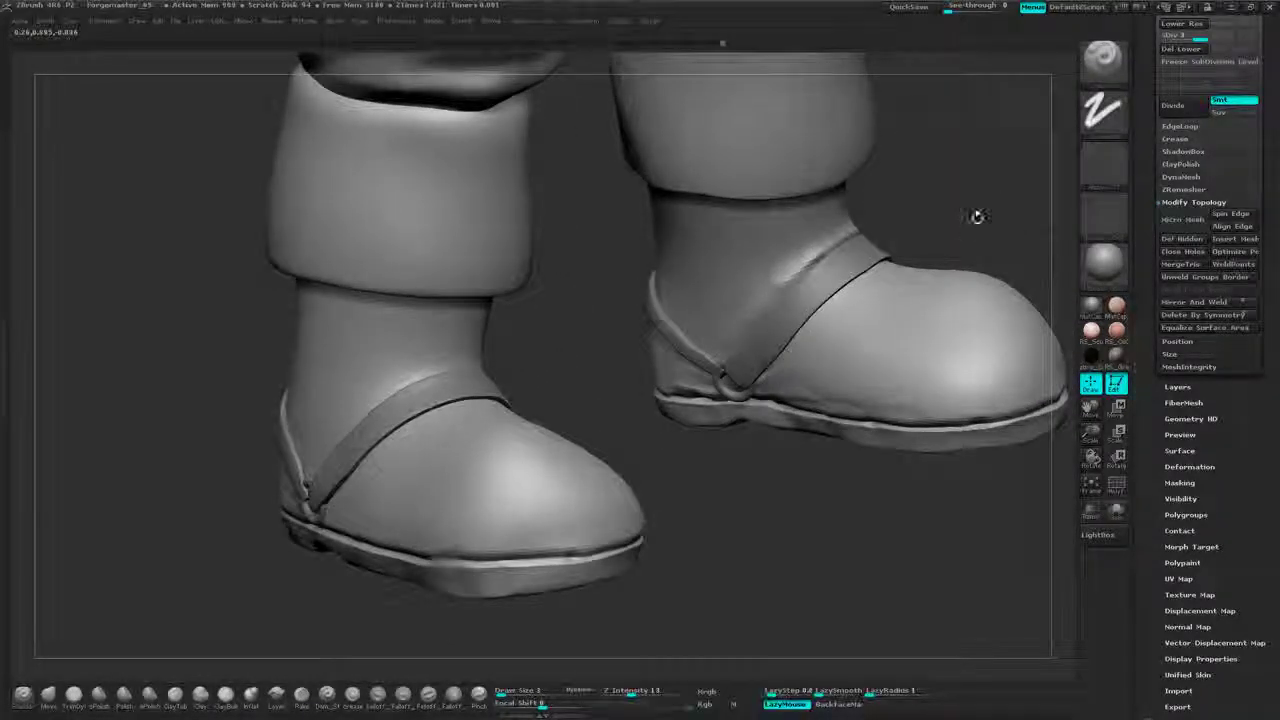
- Sculpt fine creases on the toe section along the front strap's lower edge and smooth them into the surface
left_click_drag(977, 216, 880, 330)
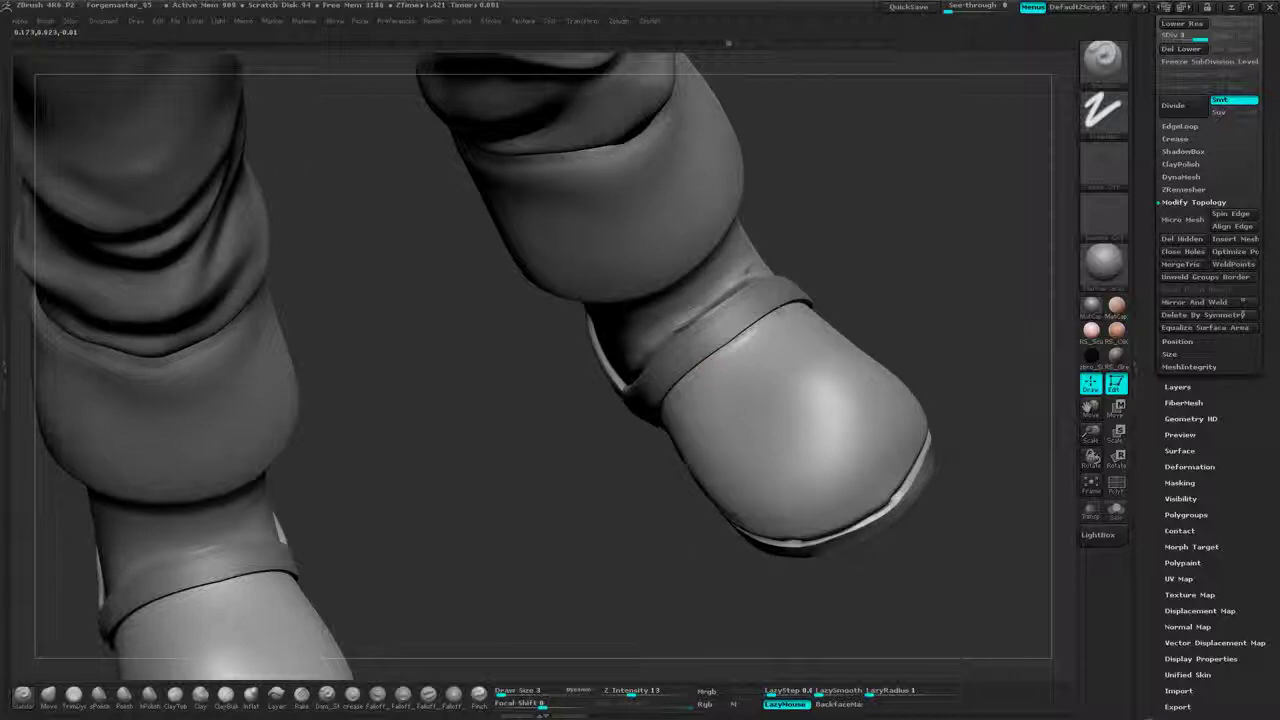
left_click_drag(879, 268, 796, 322)
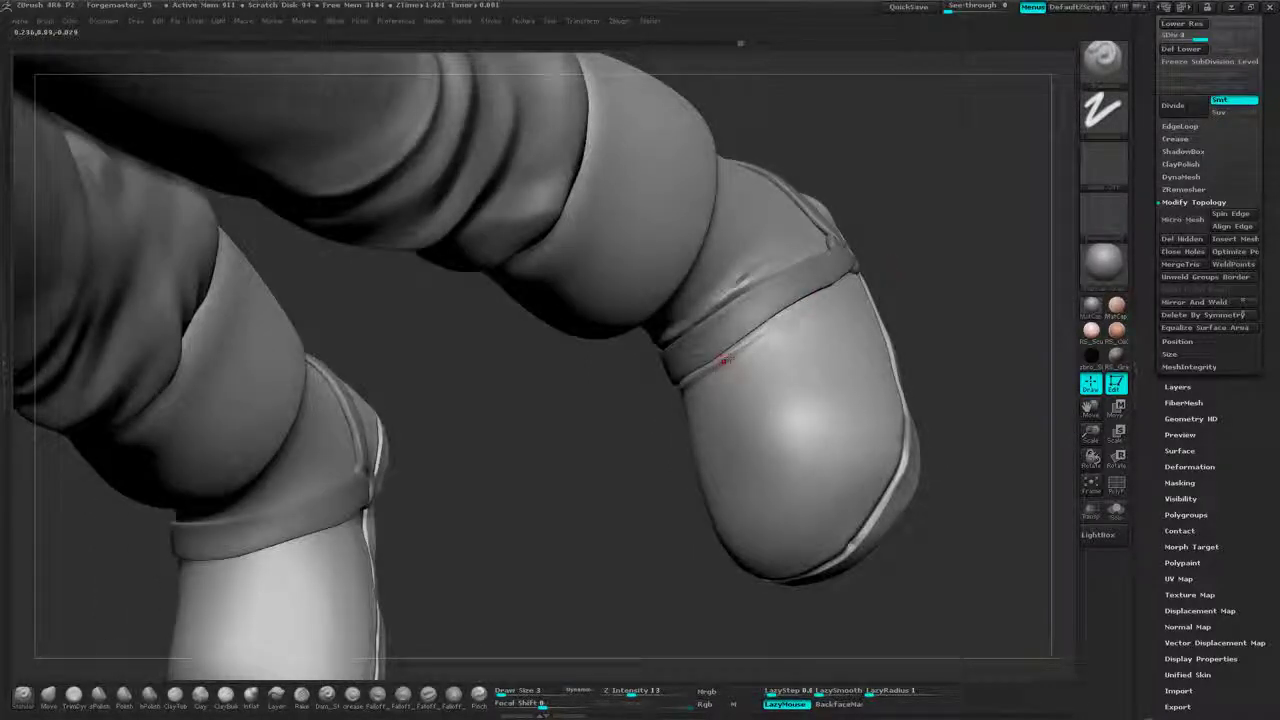
left_click_drag(908, 270, 745, 362)
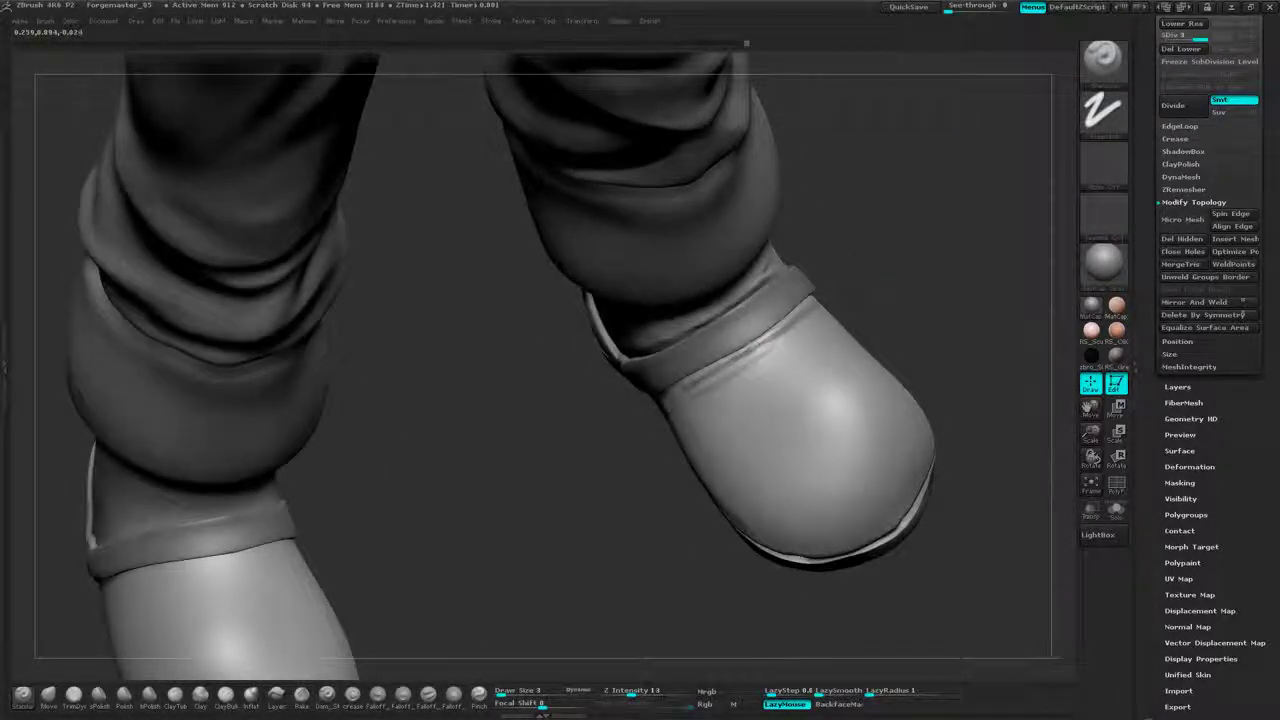
left_click_drag(876, 310, 760, 355)
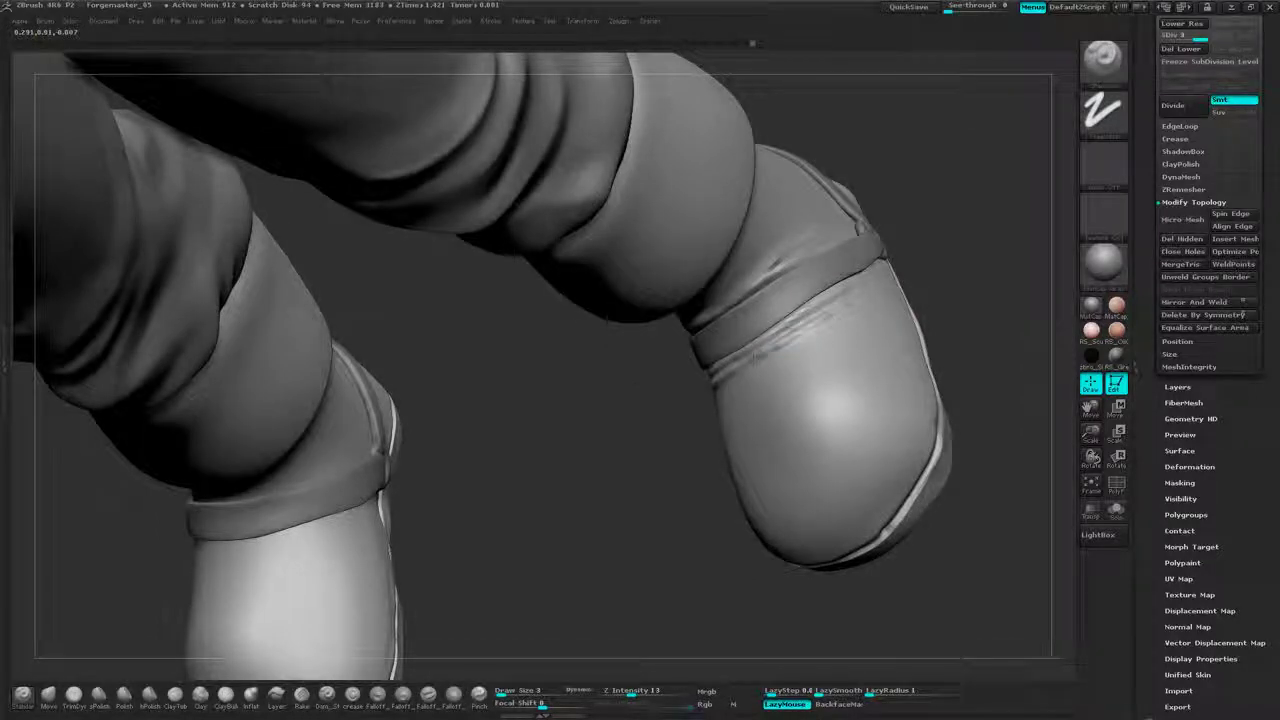
left_click_drag(904, 262, 858, 290)
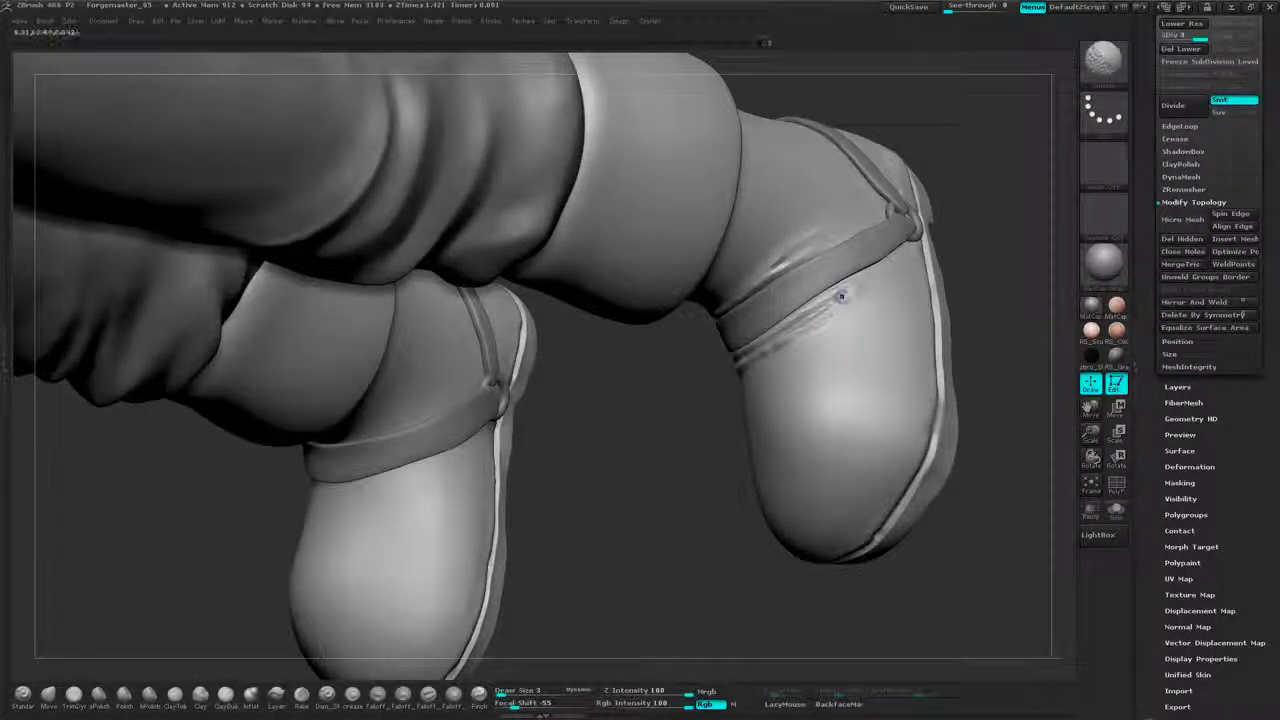
left_click_drag(902, 270, 790, 332)
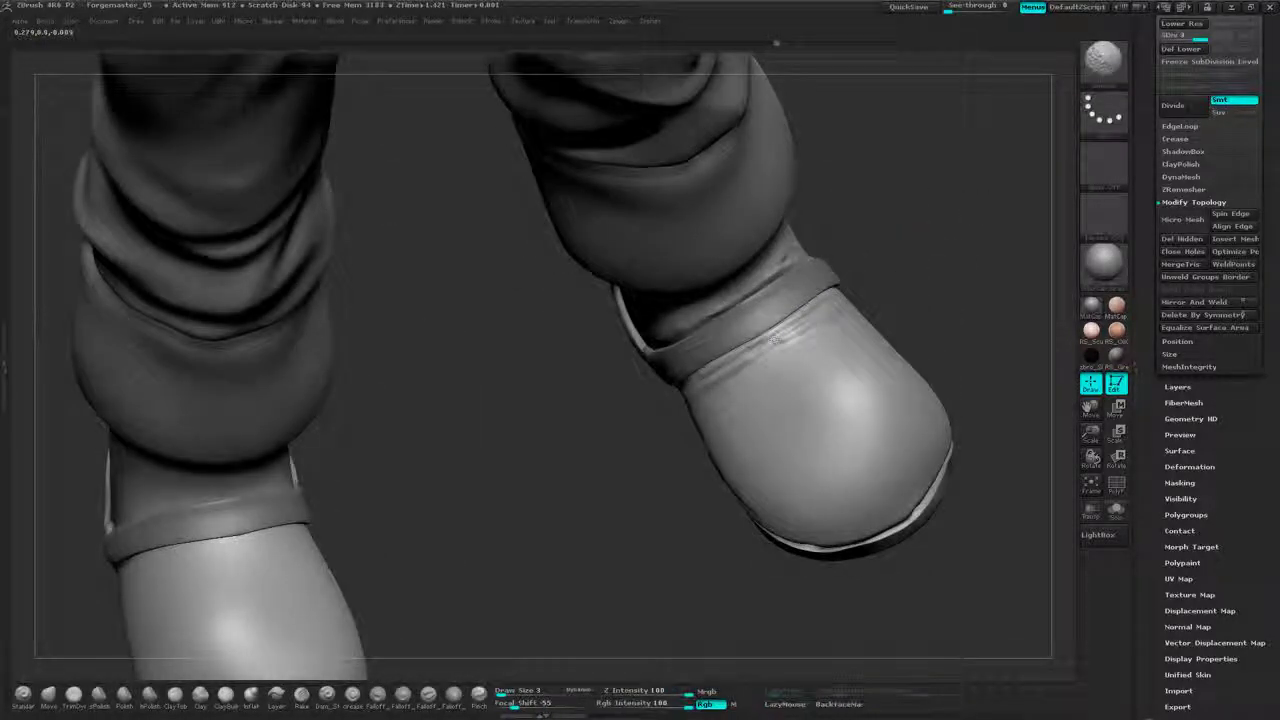
left_click_drag(735, 365, 720, 385)
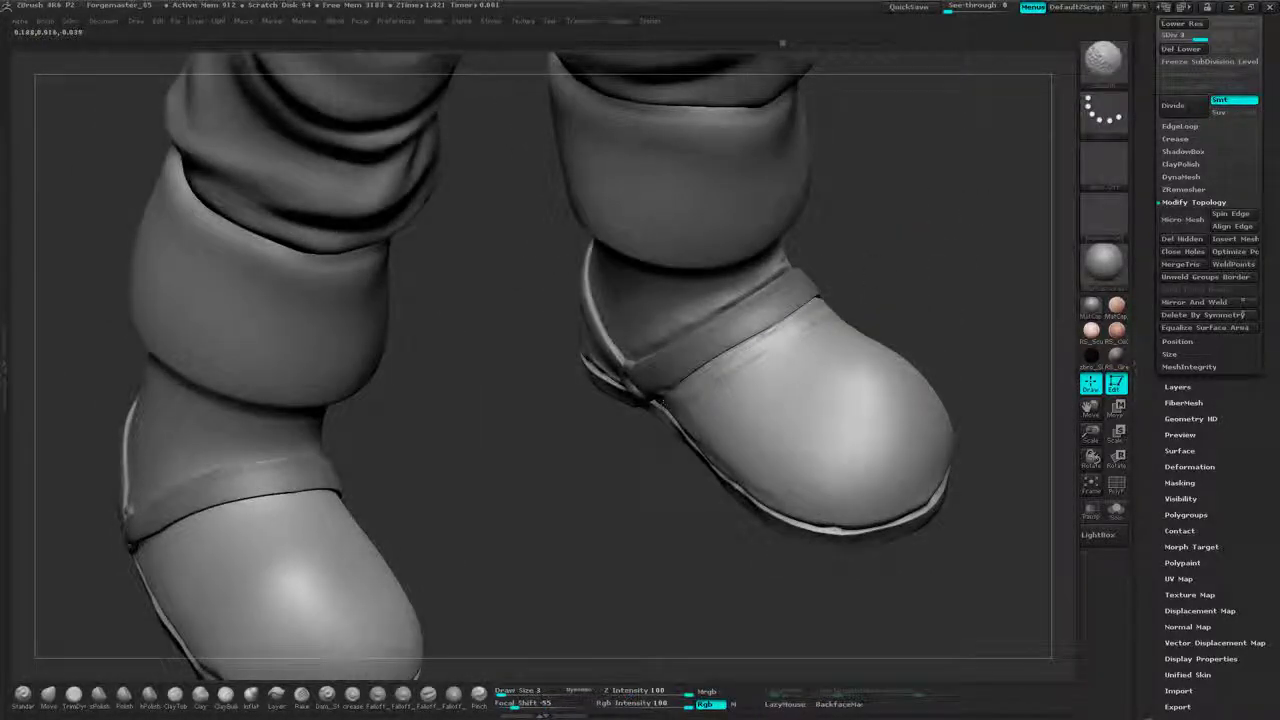
left_click_drag(896, 264, 737, 351)
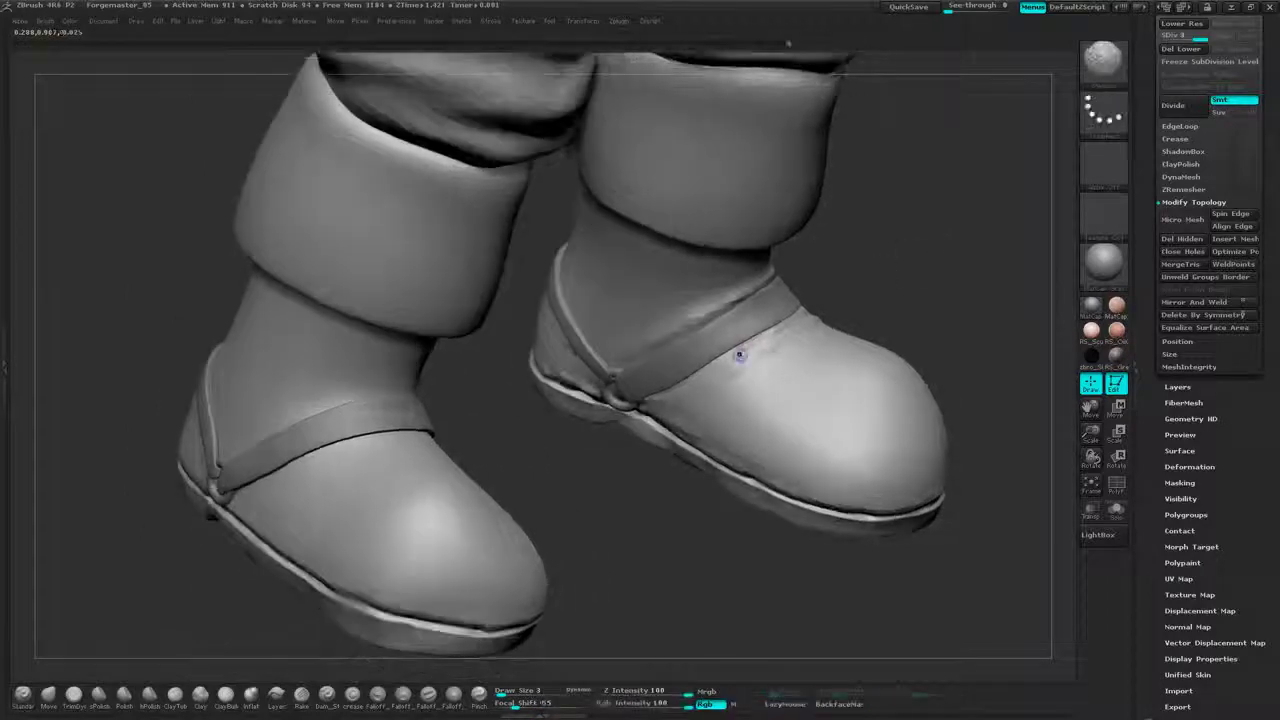
mouse_move(932, 257)
left_mouse_down()
mouse_move(808, 343)
mouse_move(857, 274)
left_mouse_up()
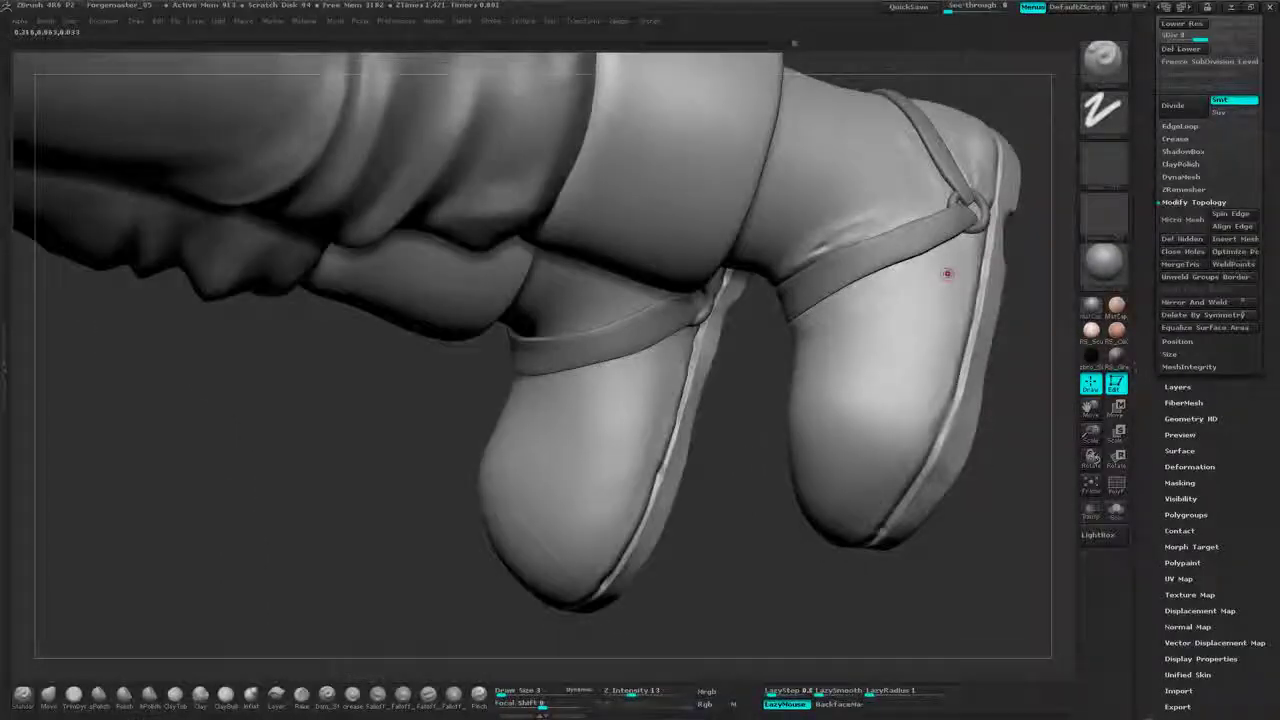
- Set the Draw Size to 7 and build up bulging leather on the toe section below the front strap
right_click_drag(912, 272, 895, 340)
key("space")
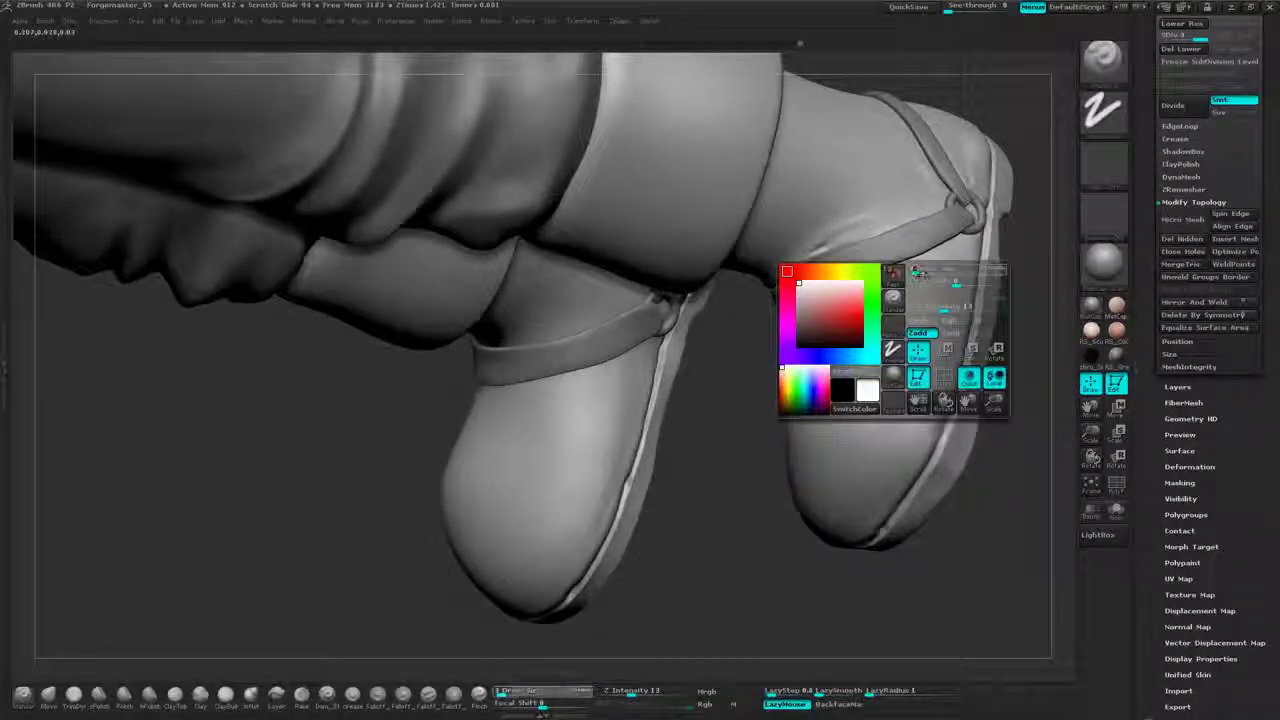
left_click_drag(915, 279, 922, 279)
mouse_move(843, 291)
left_mouse_down()
mouse_move(921, 252)
mouse_move(797, 325)
mouse_move(899, 273)
left_mouse_up()
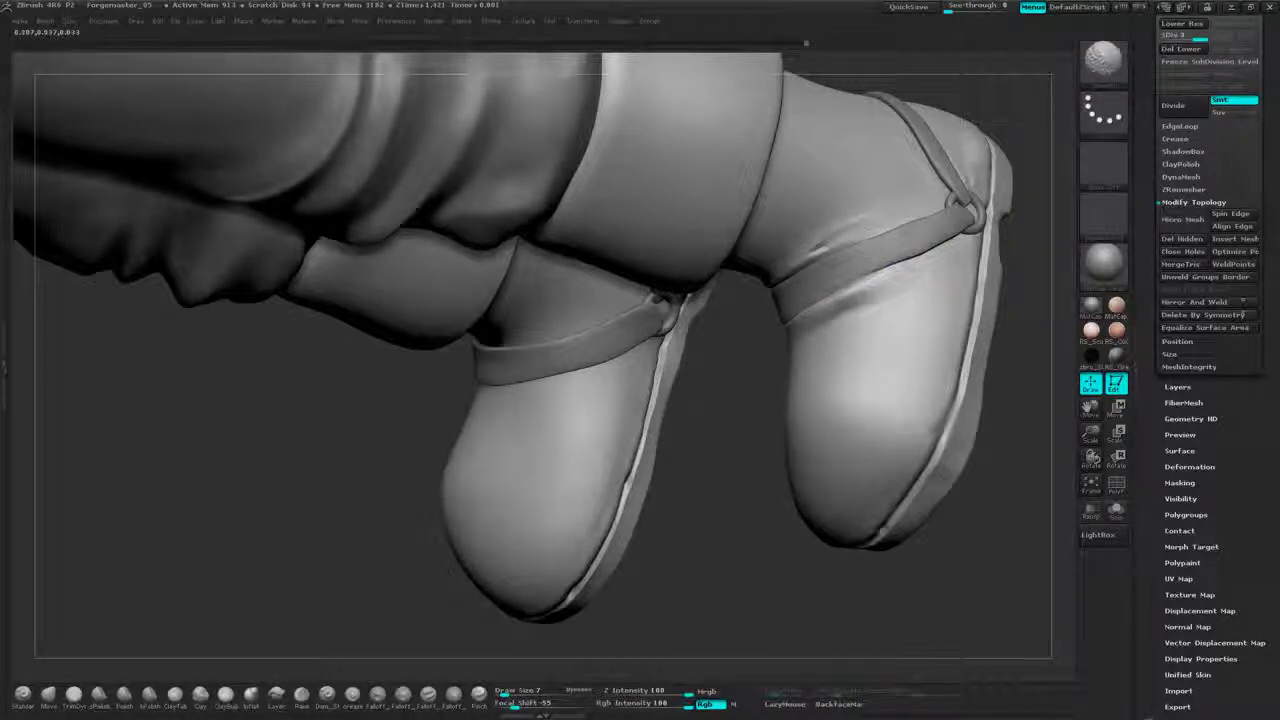
right_click_drag(899, 273, 1090, 195)
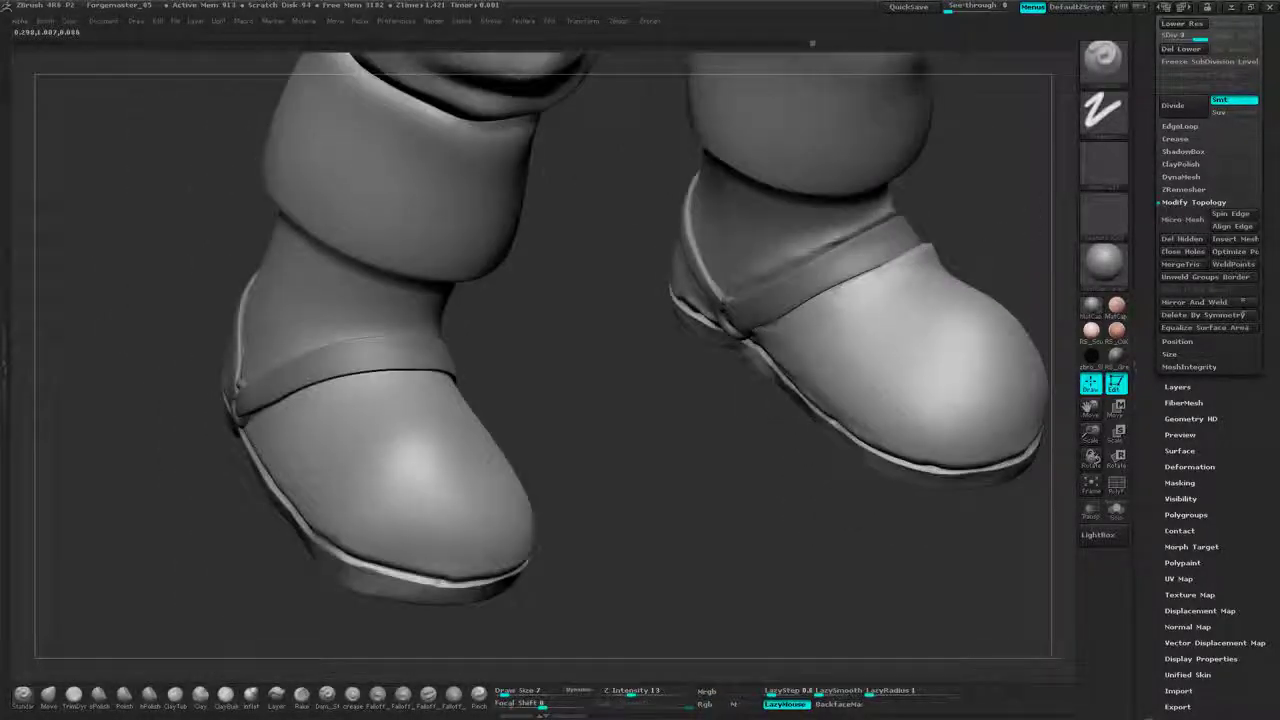
mouse_move(888, 268)
left_mouse_down()
mouse_move(778, 324)
mouse_move(828, 294)
left_mouse_up()
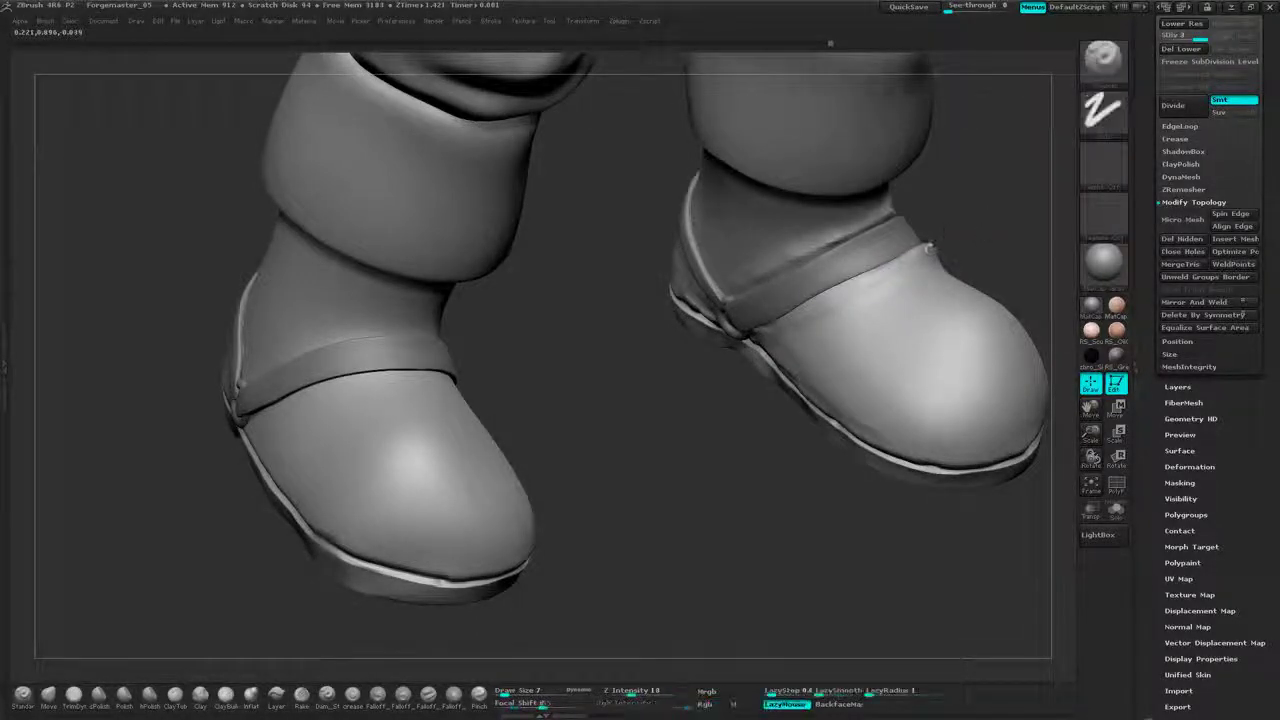
- Refine the bulge on top of the foot and smooth the ankle fold above the front strap
mouse_move(900, 264)
right_mouse_down()
mouse_move(1000, 220)
mouse_move(990, 150)
mouse_move(900, 165)
right_mouse_up()
left_click_drag(1006, 206, 880, 340, "alt")
left_click_drag(768, 304, 808, 302)
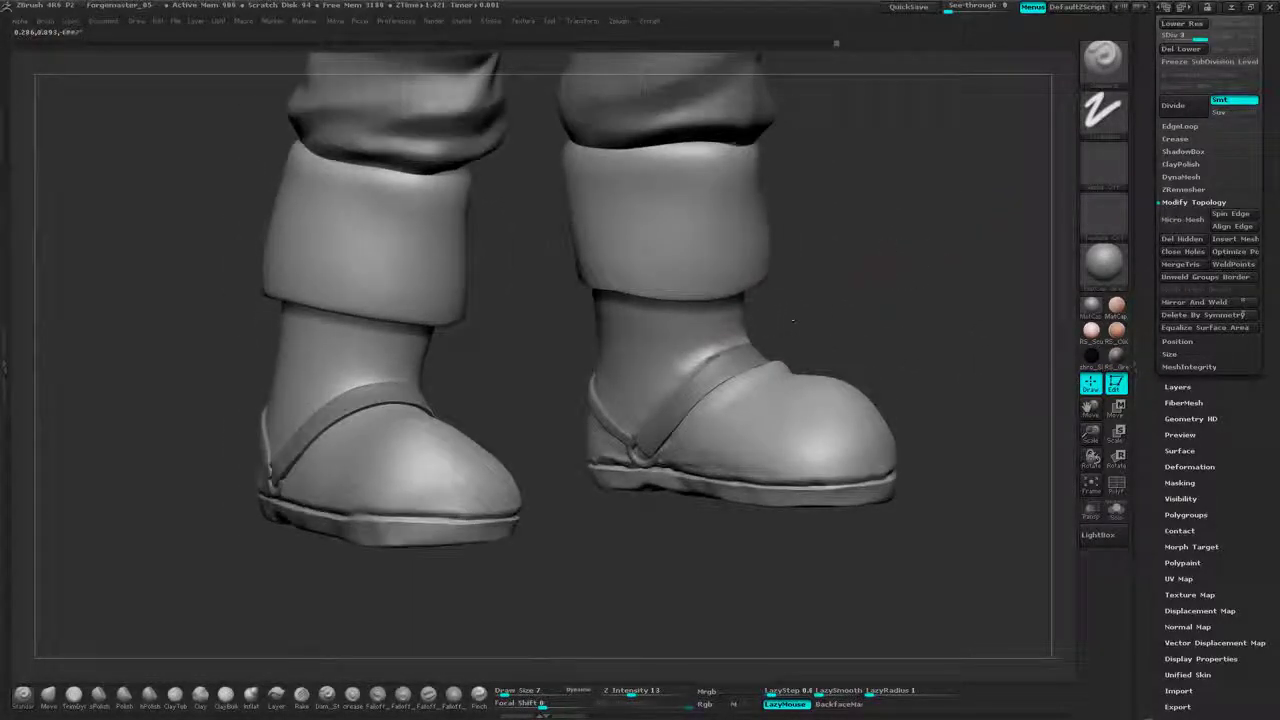
key("shift")
left_click_drag(706, 357, 702, 372, "shift")
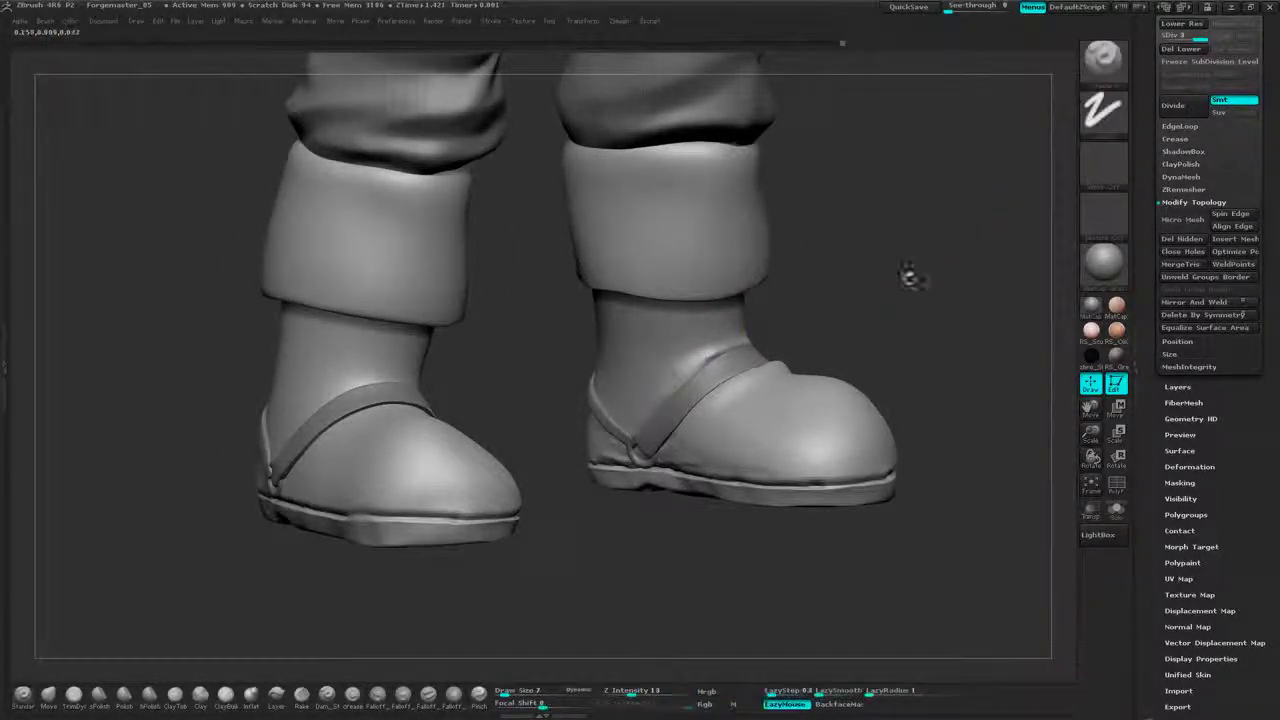
mouse_move(909, 279)
left_mouse_down()
mouse_move(820, 285)
mouse_move(818, 305)
left_mouse_up()
- Try to mirror the feet subtool with the Mirror deformation
left_click_drag(1272, 135, 1272, 104)
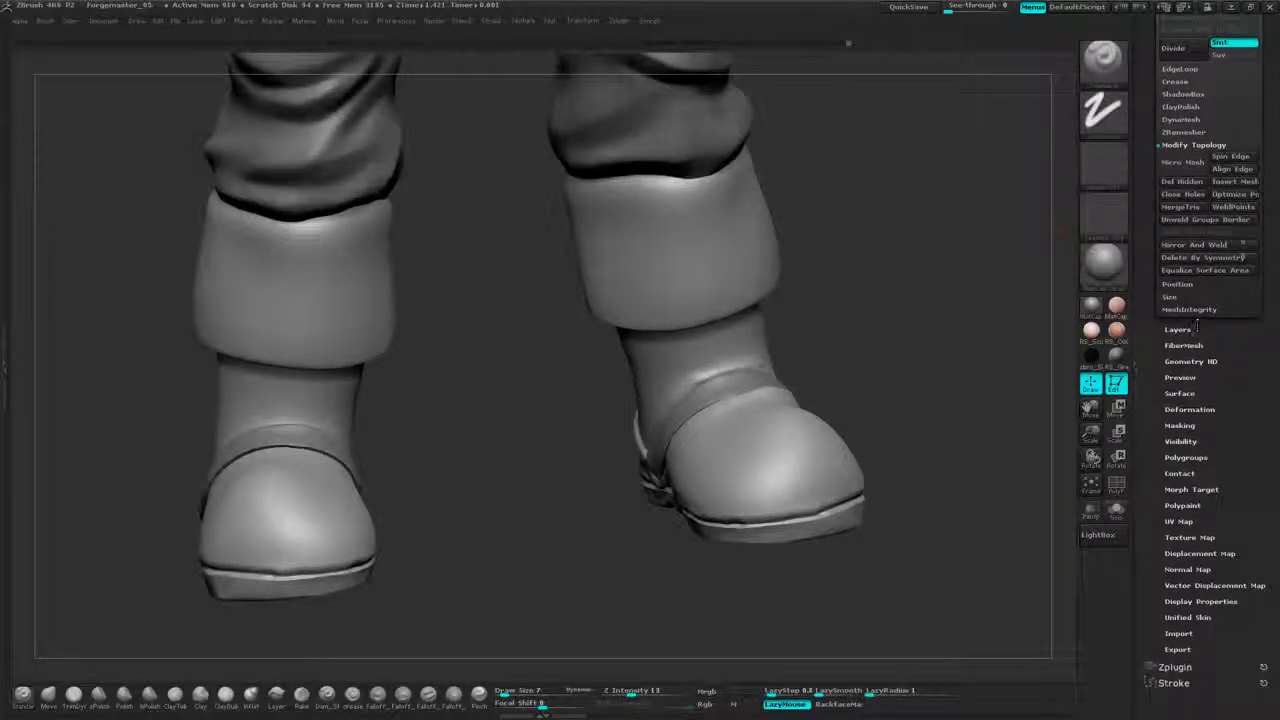
left_click(1190, 436)
left_click(1186, 75)
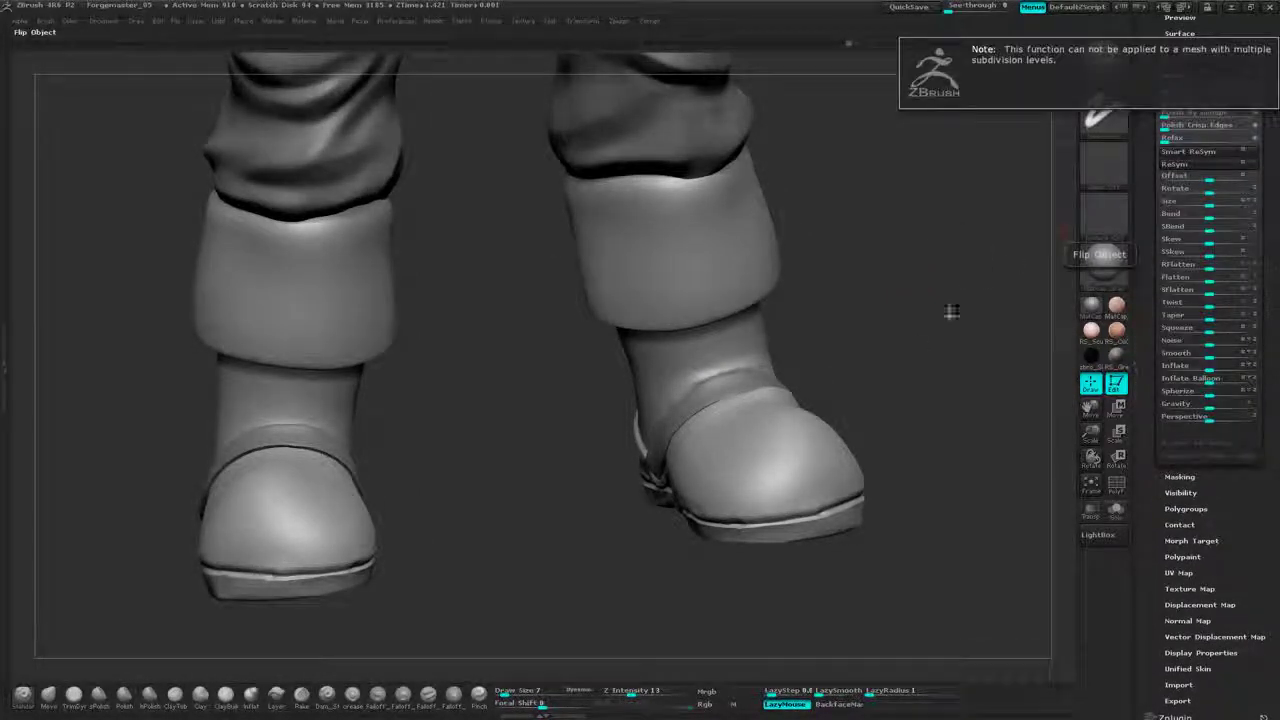
- Delete the lower subdivision levels of the feet subtool
left_click_drag(1159, 160, 1159, 489)
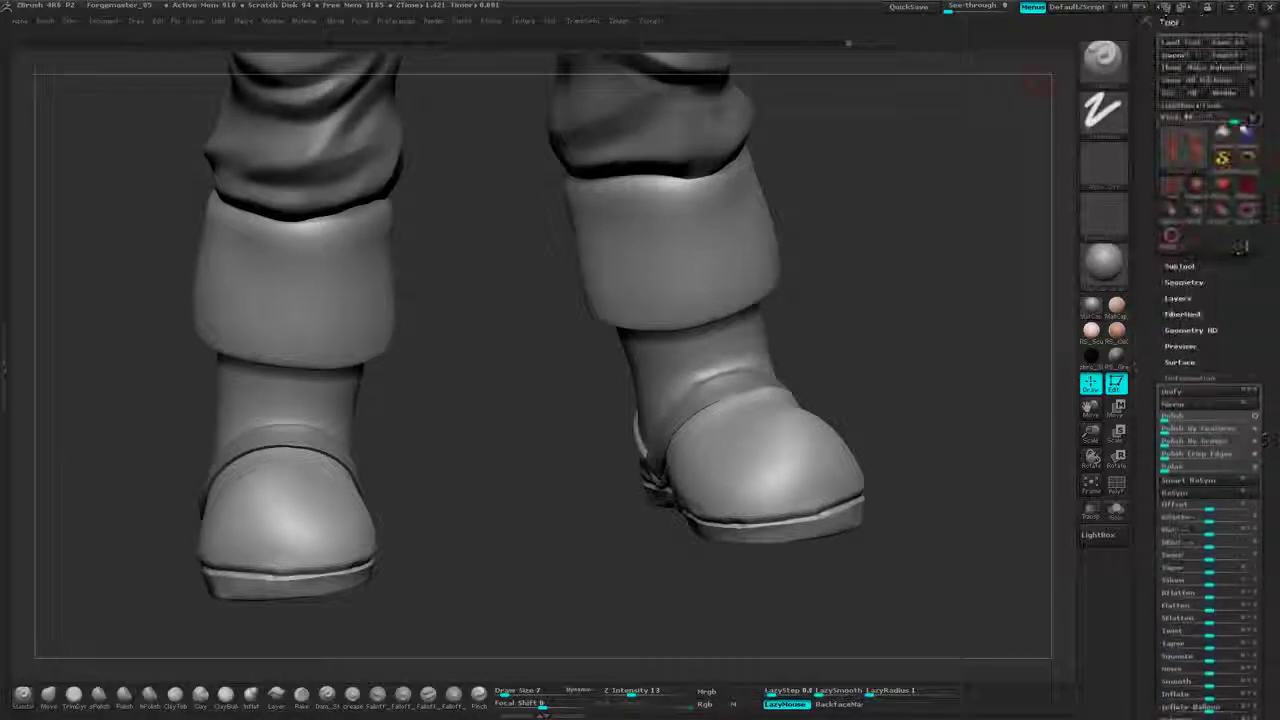
left_click(1184, 282)
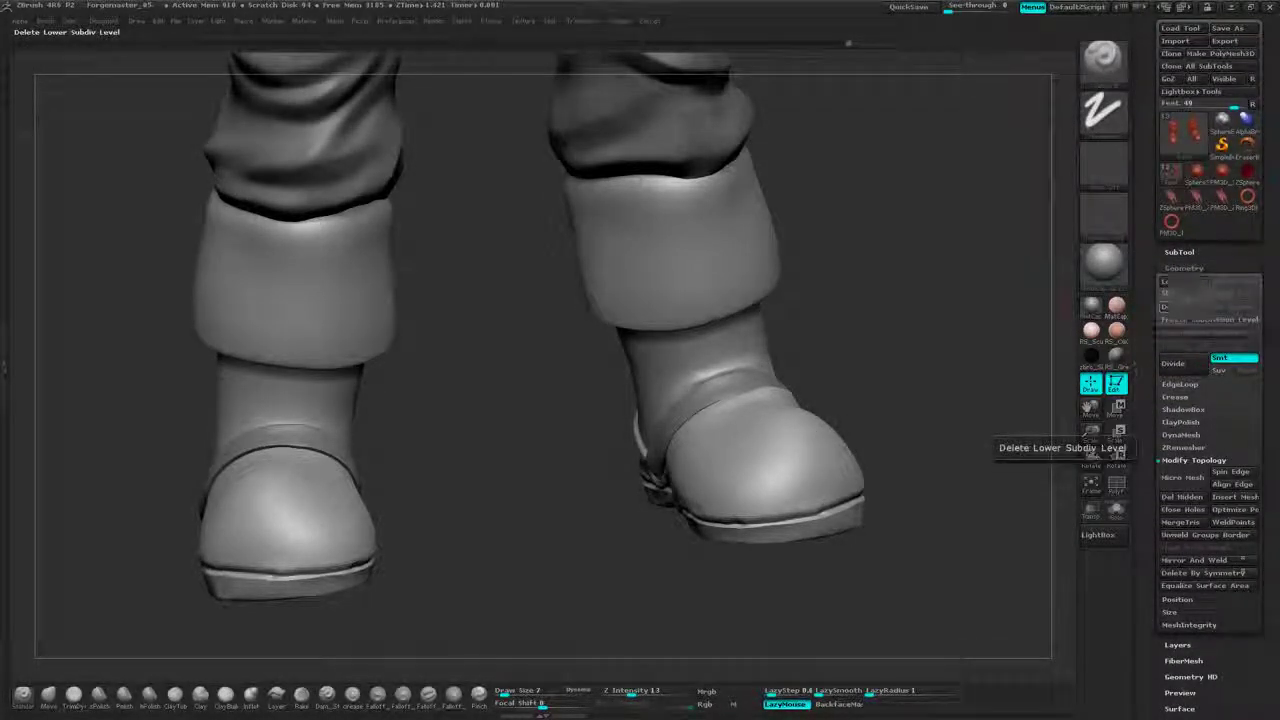
left_click(1186, 309)
left_click_drag(1270, 392, 1260, 112)
left_click_drag(1253, 456, 1251, 264)
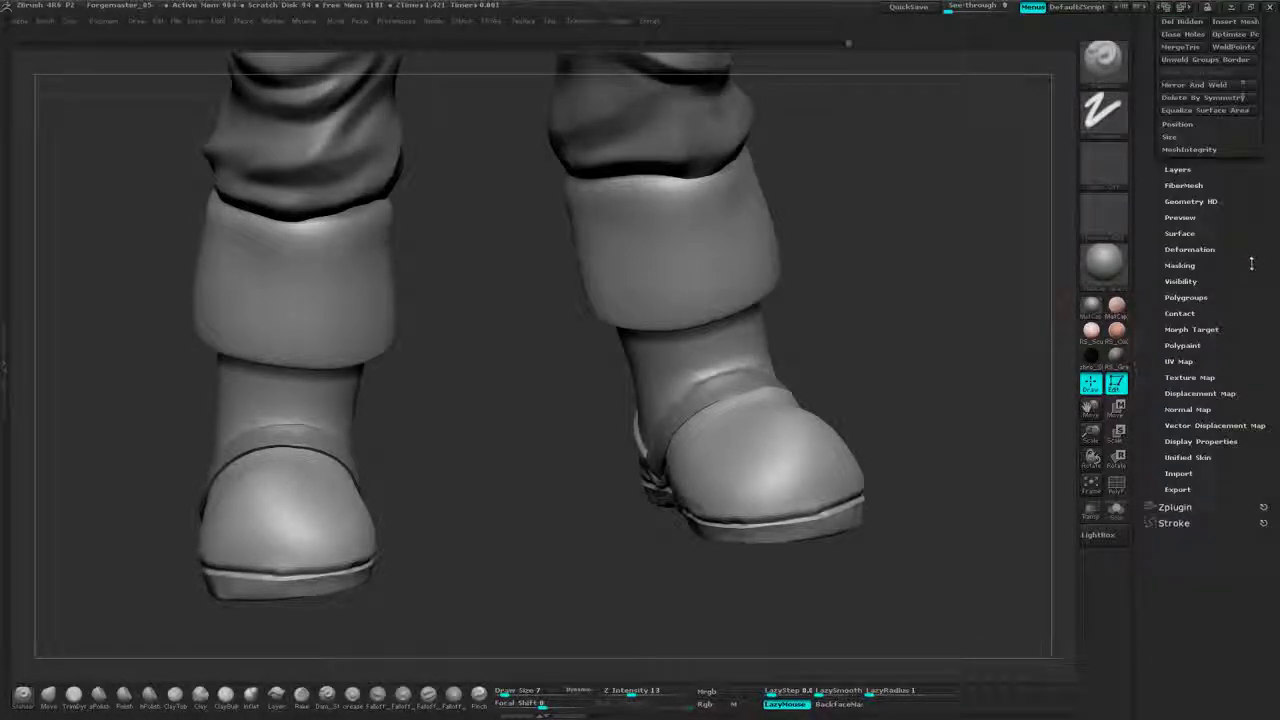
- Flip the feet subtool with the Mirror deformation and apply Mirror And Weld to copy the boot detail to the other side
left_click(1190, 249)
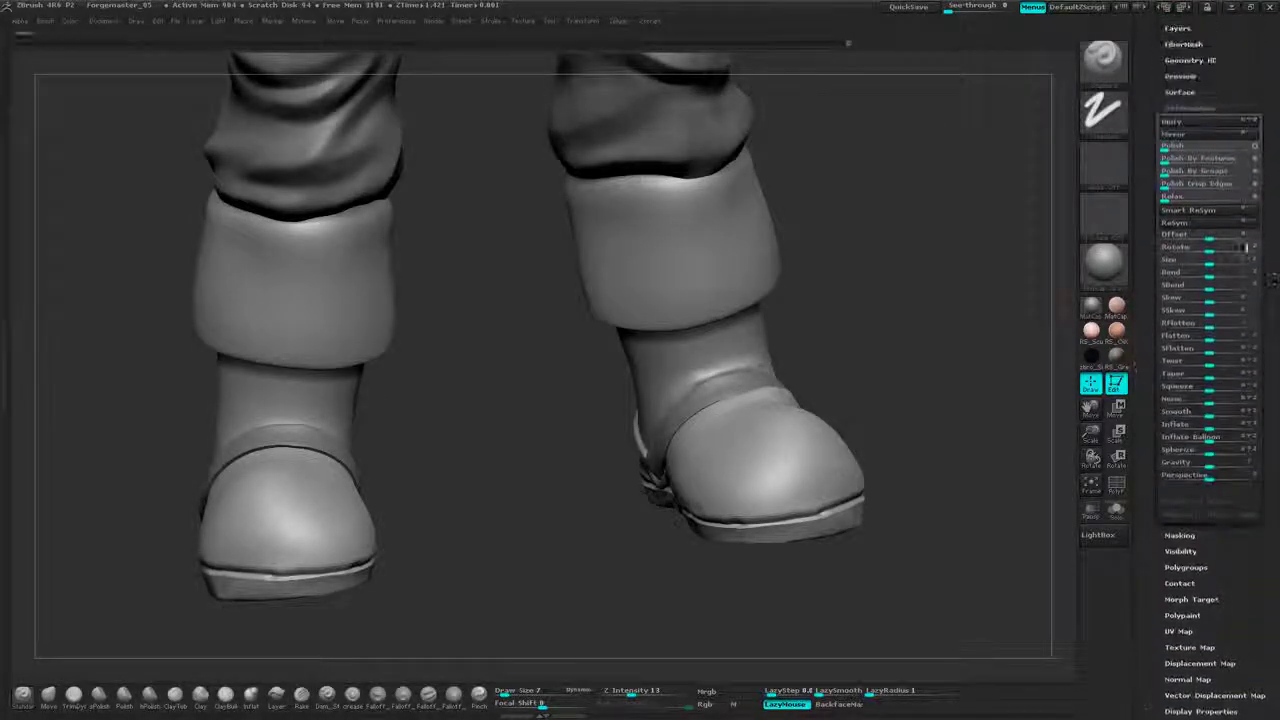
left_click(1189, 137)
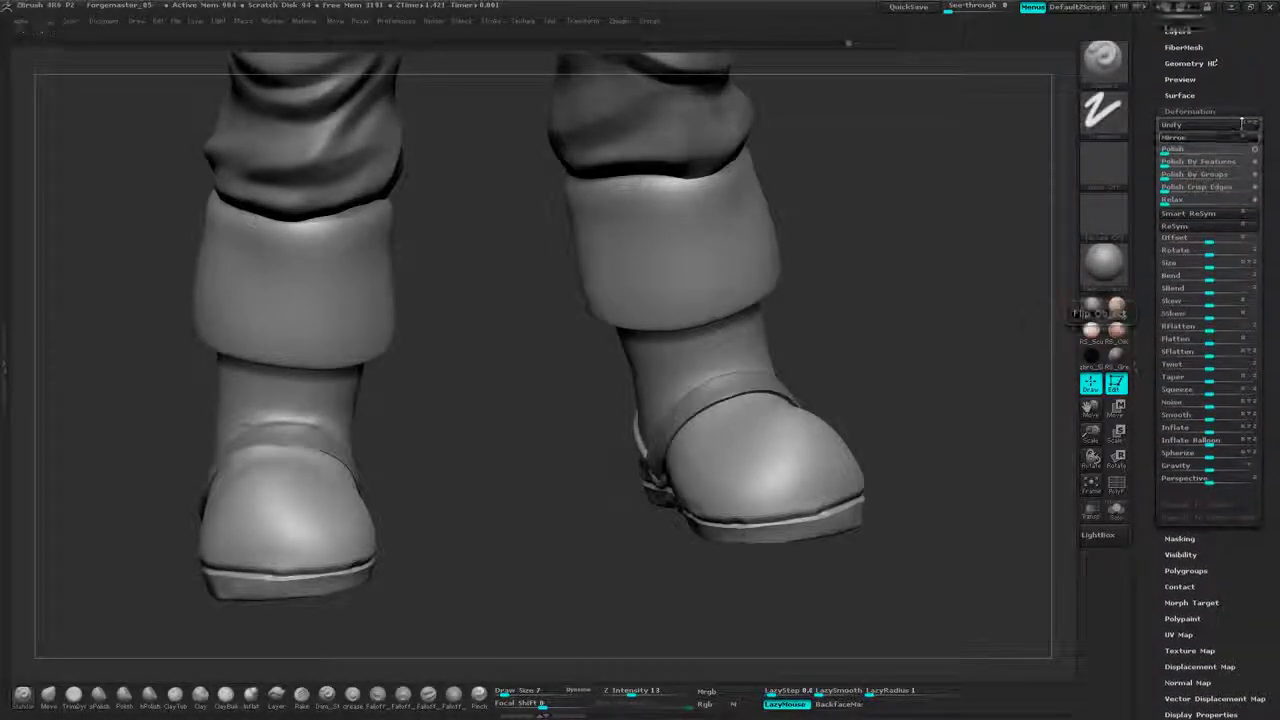
left_click_drag(1247, 125, 1272, 136)
left_click(1185, 90)
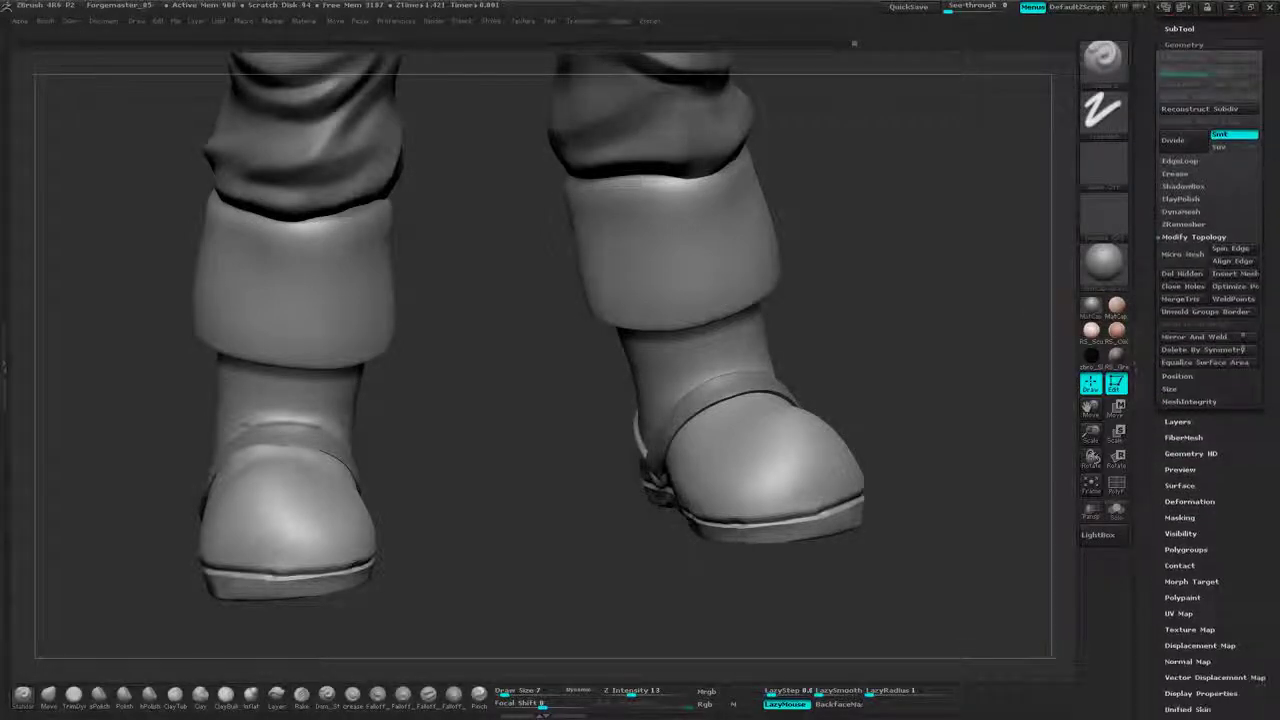
left_click(1196, 337)
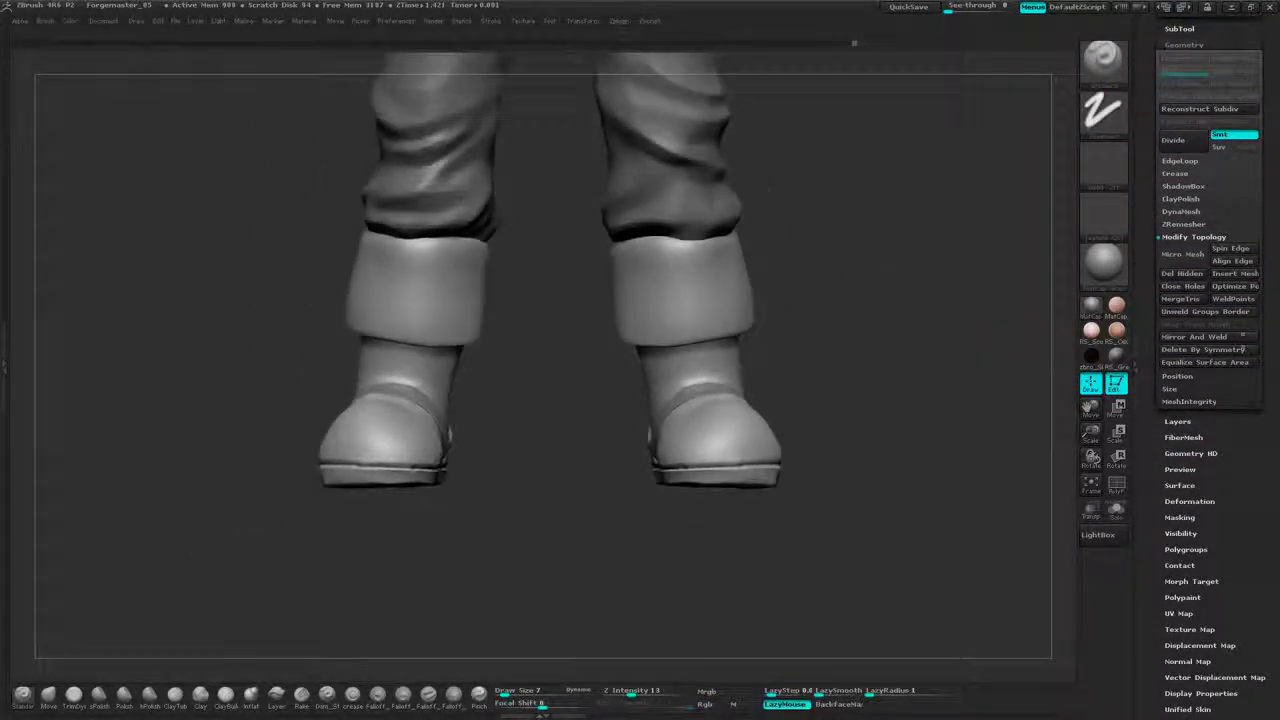
- Activate symmetry for sculpting and set the Standard brush's Draw Size to 5
left_click_drag(972, 246, 952, 408)
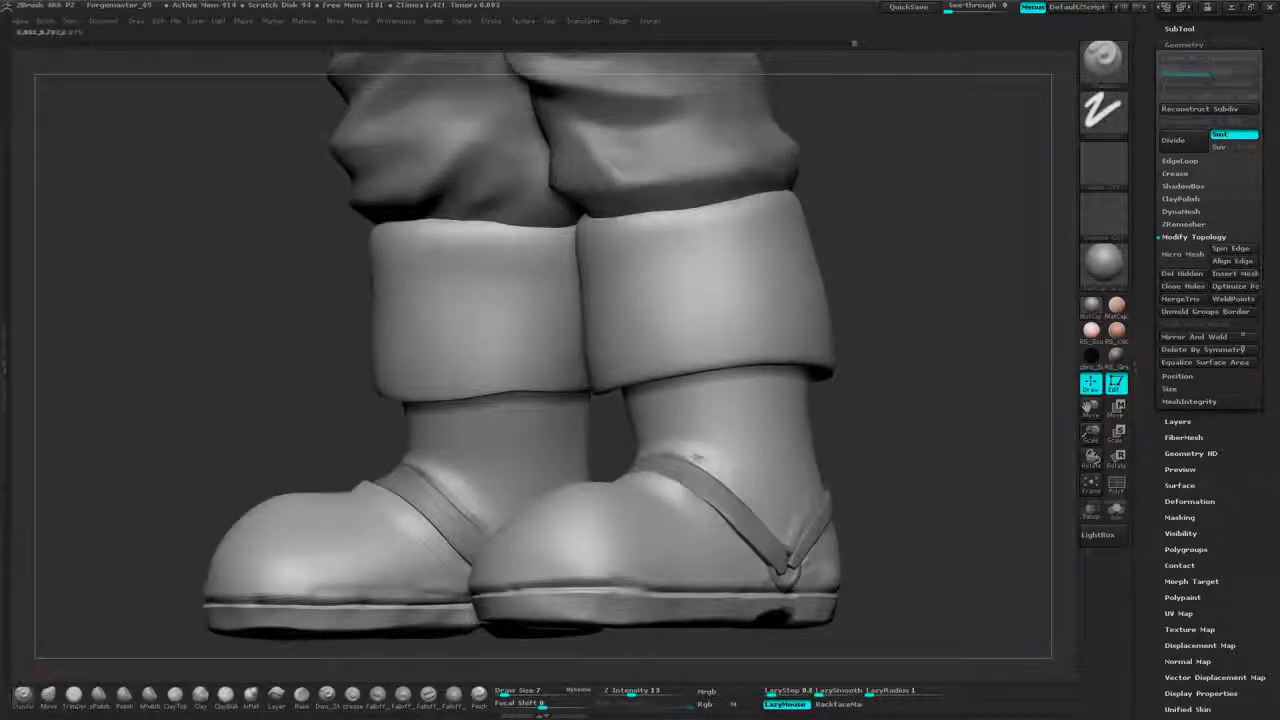
left_click(583, 21)
left_click(630, 314)
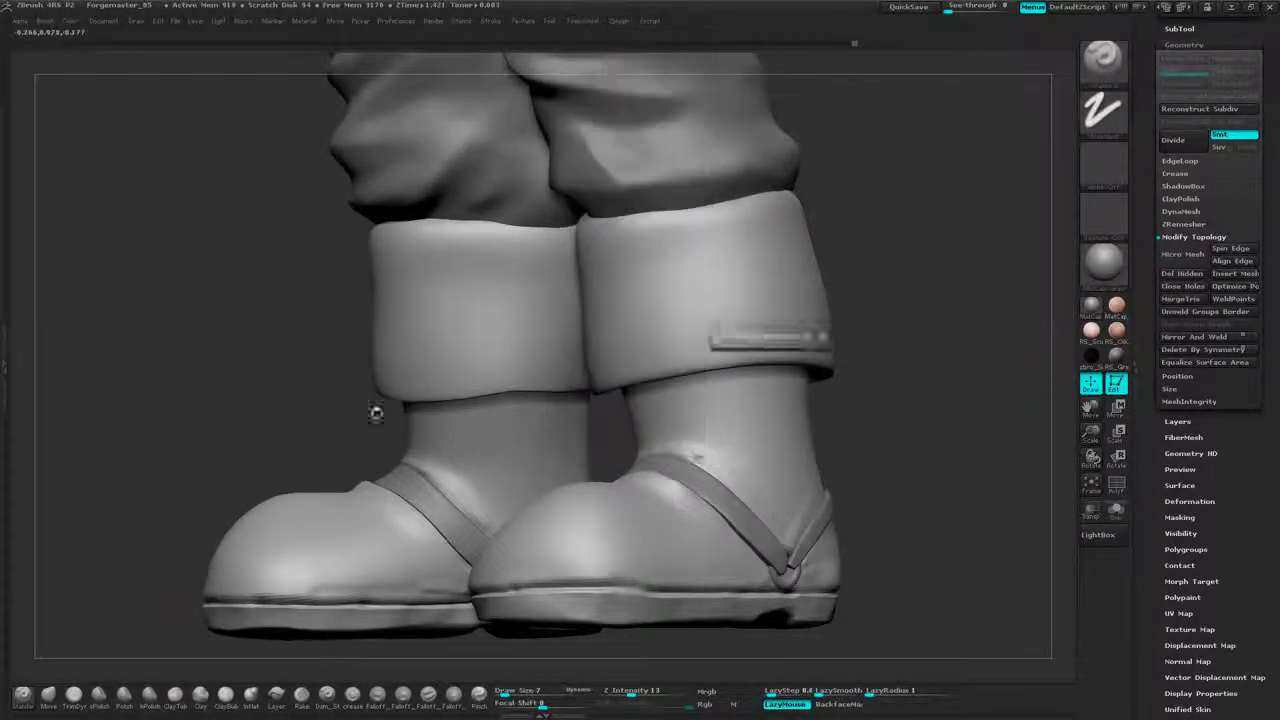
left_click_drag(848, 332, 867, 337)
key("space")
left_click_drag(894, 266, 890, 266)
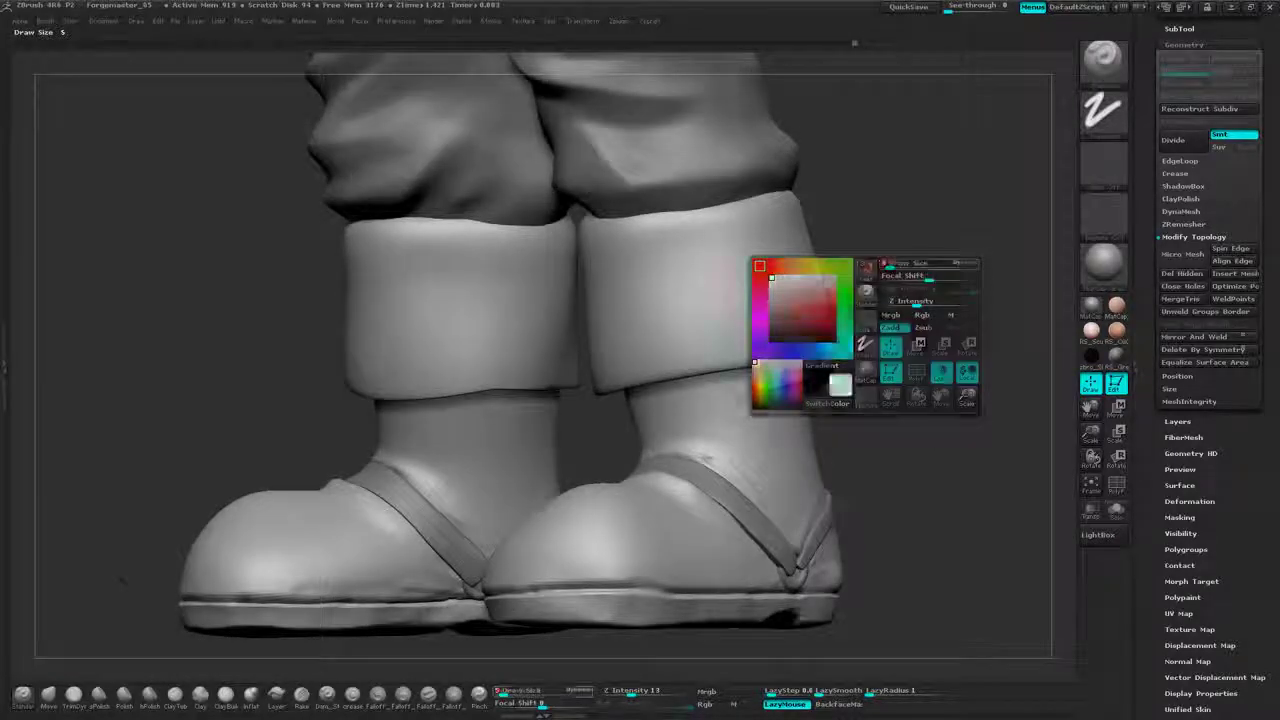
- Try a fold stroke along the lower edge of the boot cuffs and change the brush's stroke type to Dots
left_click_drag(824, 226, 845, 247)
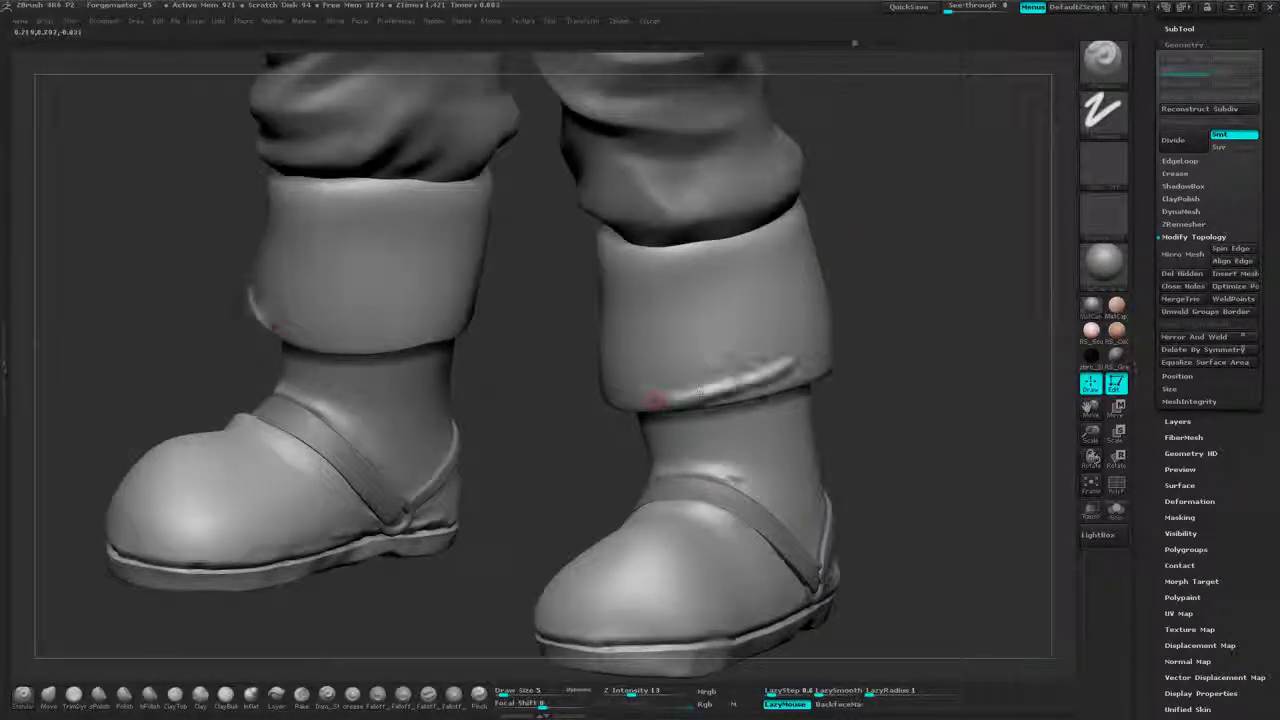
left_click_drag(929, 286, 935, 267)
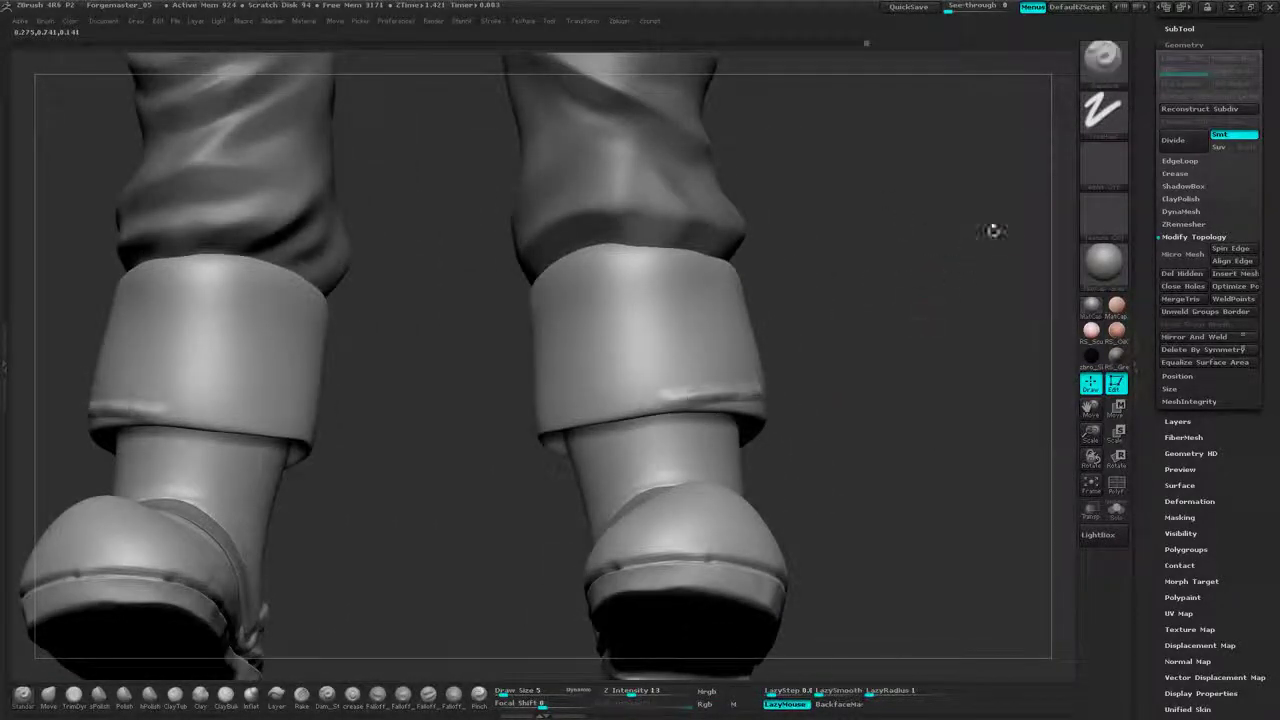
left_click(1103, 110)
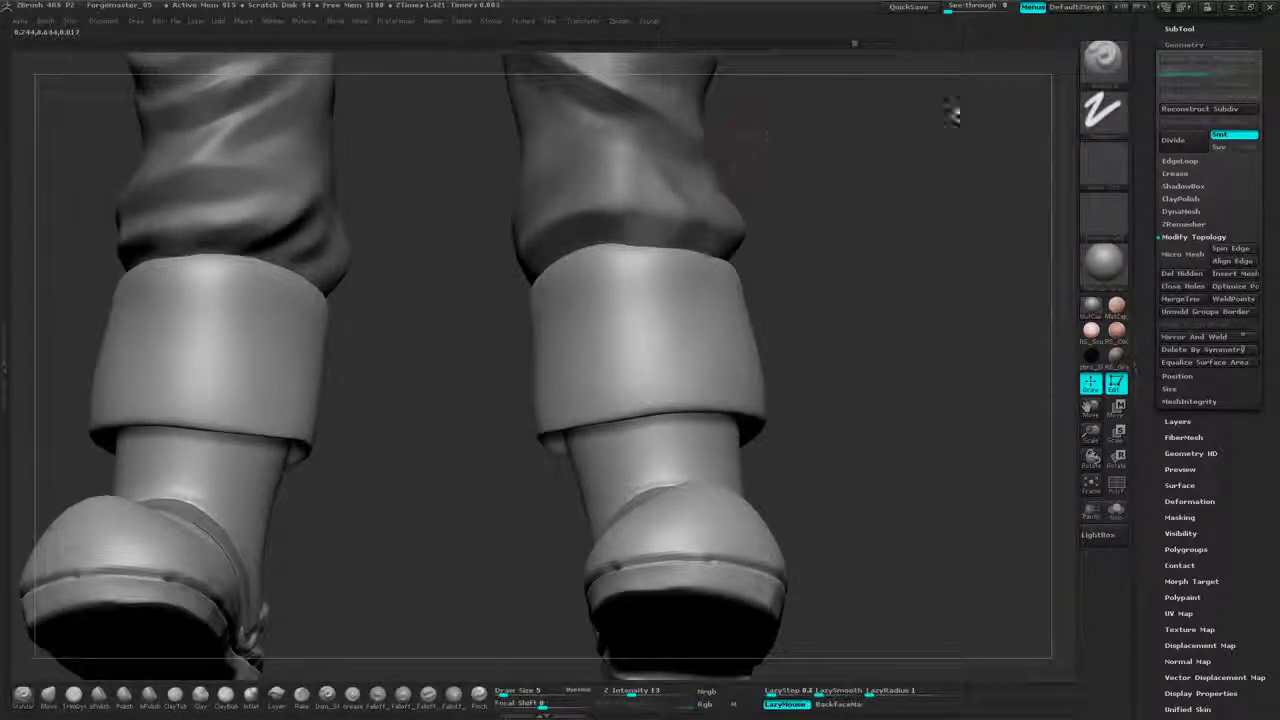
left_click(1103, 110)
left_click(731, 127)
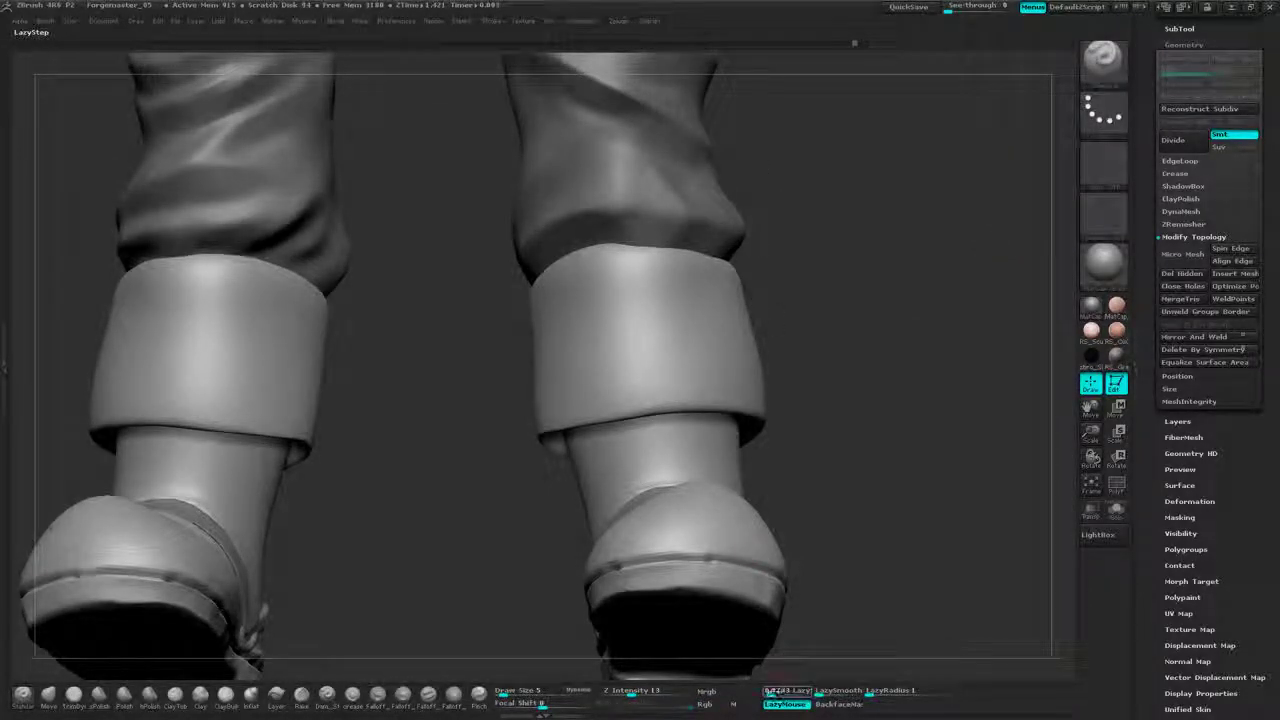
- Sculpt diagonal leather folds across the outer side of both boot cuffs with the Standard brush
left_click_drag(863, 437, 797, 393)
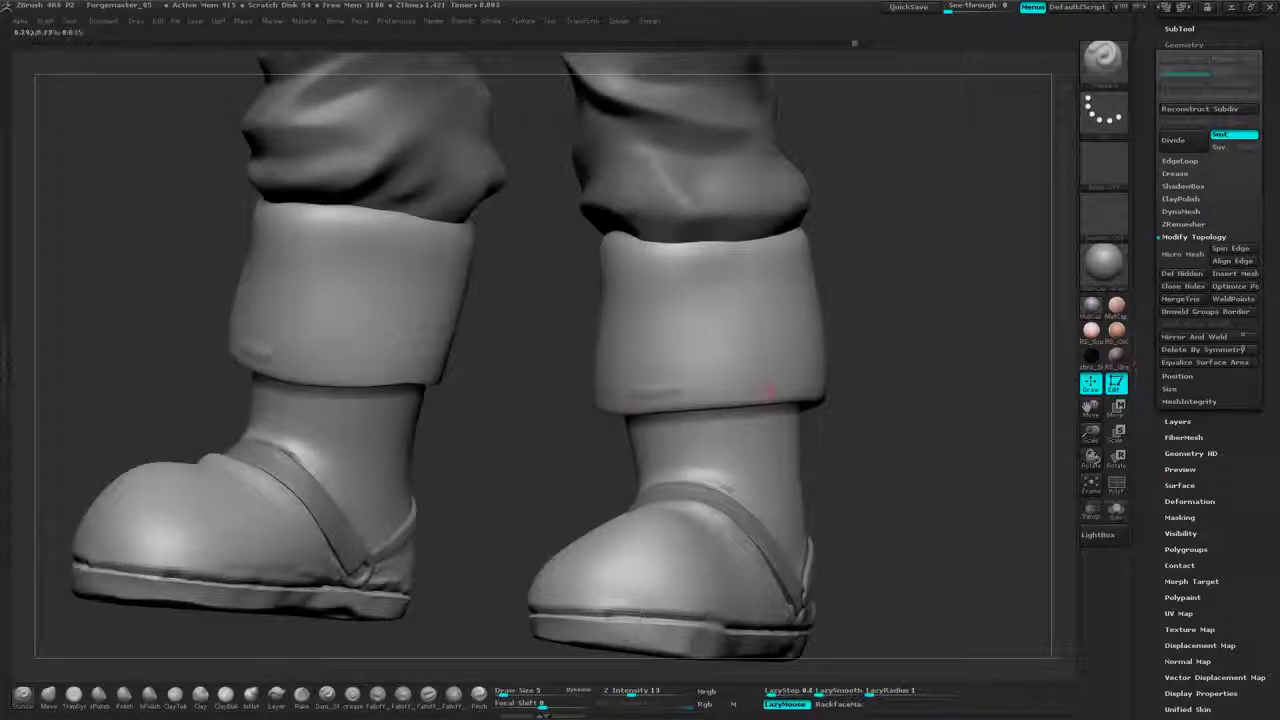
mouse_move(644, 395)
left_mouse_down()
mouse_move(768, 334)
mouse_move(740, 330)
left_mouse_up()
left_click_drag(722, 318, 782, 300)
left_click_drag(684, 332, 748, 309)
mouse_move(794, 272)
left_mouse_down()
mouse_move(629, 306)
mouse_move(792, 254)
left_mouse_up()
left_click_drag(903, 234, 832, 246)
- Smooth and blend the diagonal folds on the outer side of the cuffs
left_click_drag(655, 266, 682, 267, "shift")
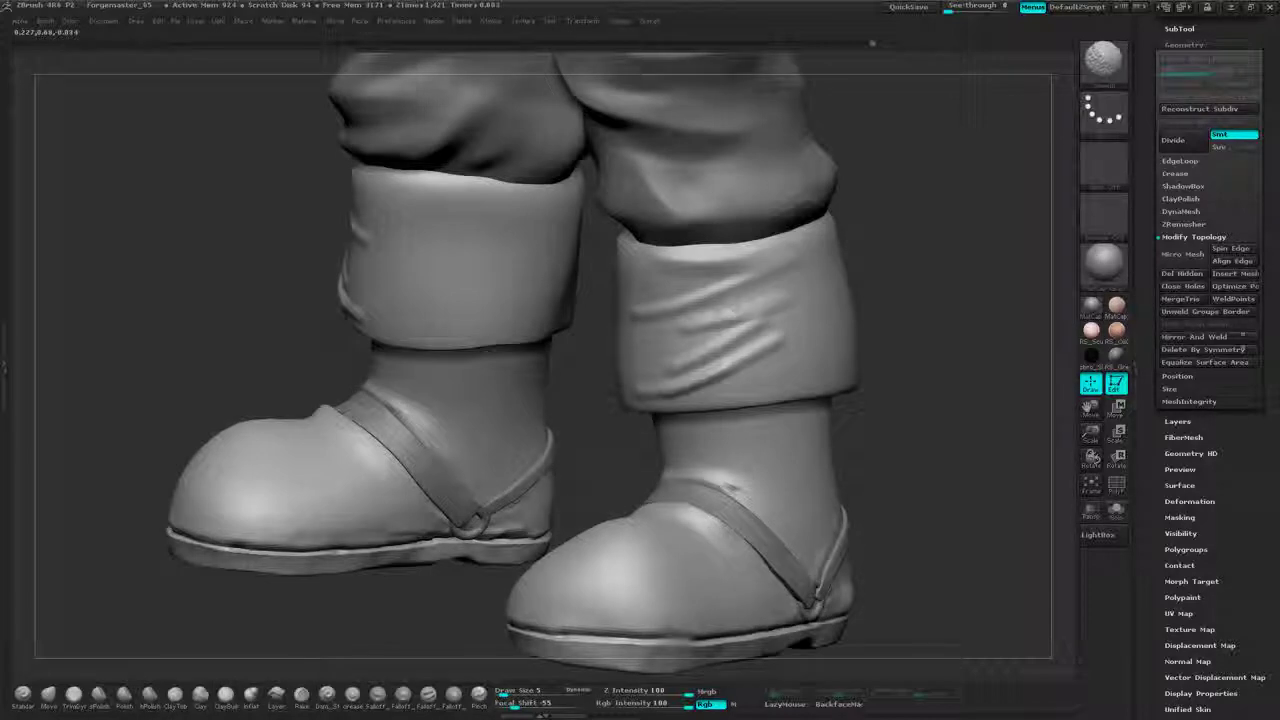
left_click_drag(660, 308, 634, 314, "shift")
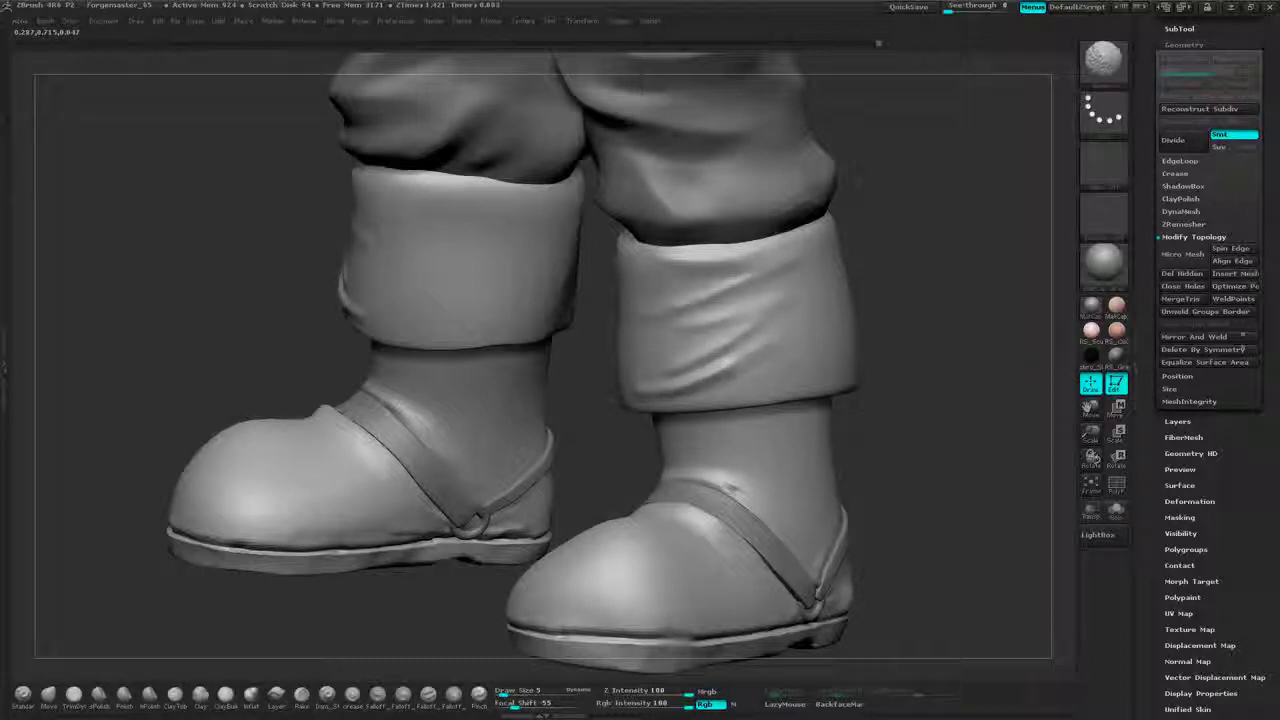
left_click_drag(748, 350, 714, 361)
mouse_move(906, 250)
left_mouse_down("shift")
mouse_move(906, 234)
mouse_move(909, 283)
mouse_move(850, 407)
mouse_move(828, 410)
mouse_move(904, 406)
left_mouse_up("shift")
left_click_drag(770, 432, 874, 405)
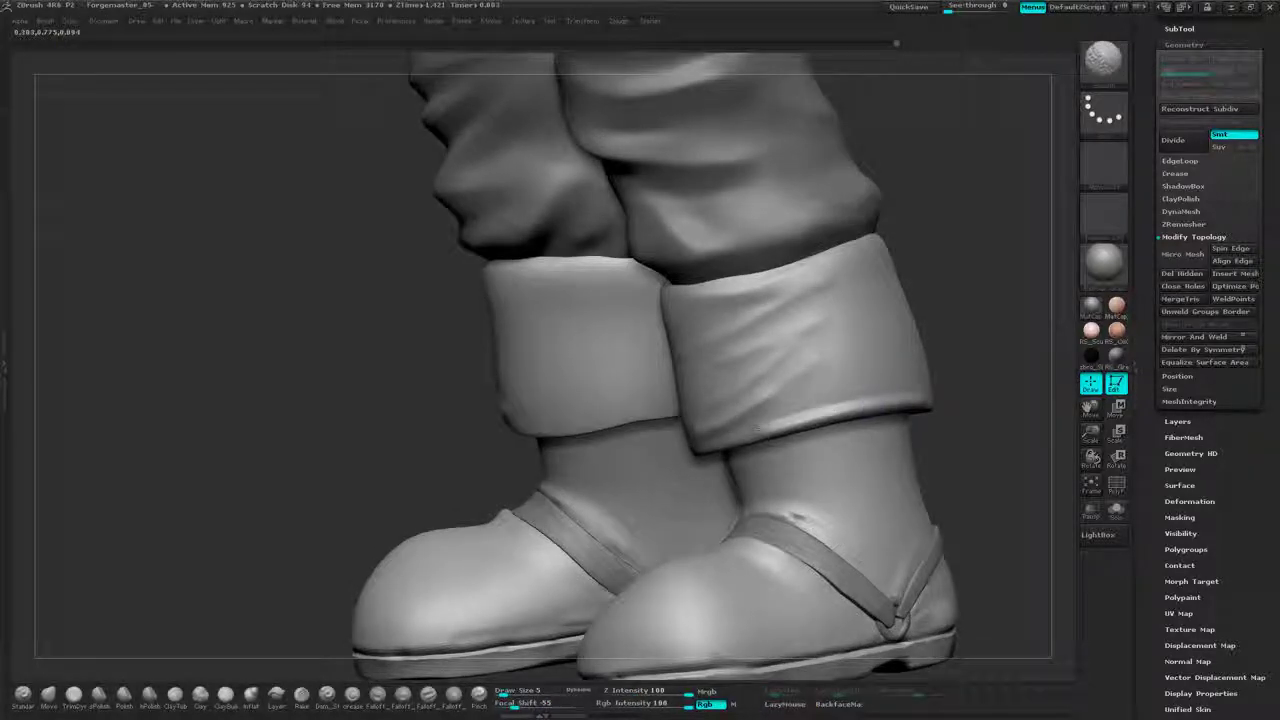
- Sculpt folds across the inner side of the cuffs, near the upper rim and above the lower edge
left_click_drag(990, 341, 870, 388)
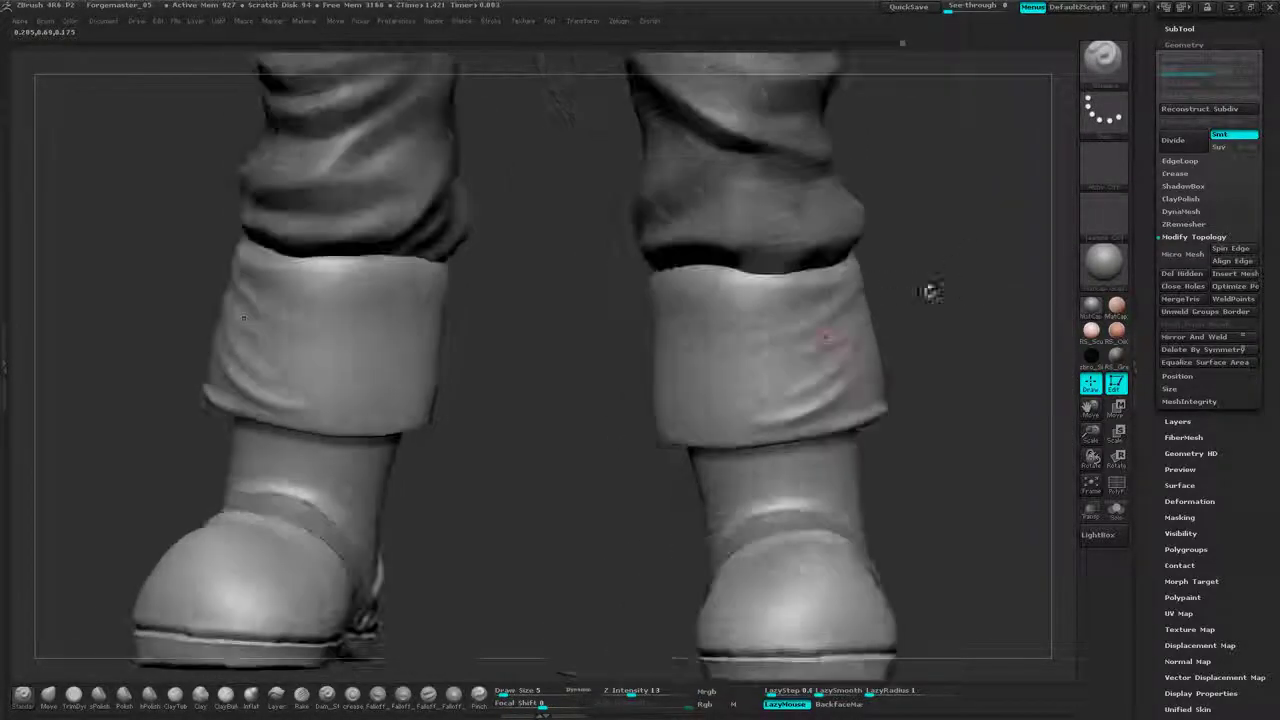
left_click_drag(912, 292, 1000, 279)
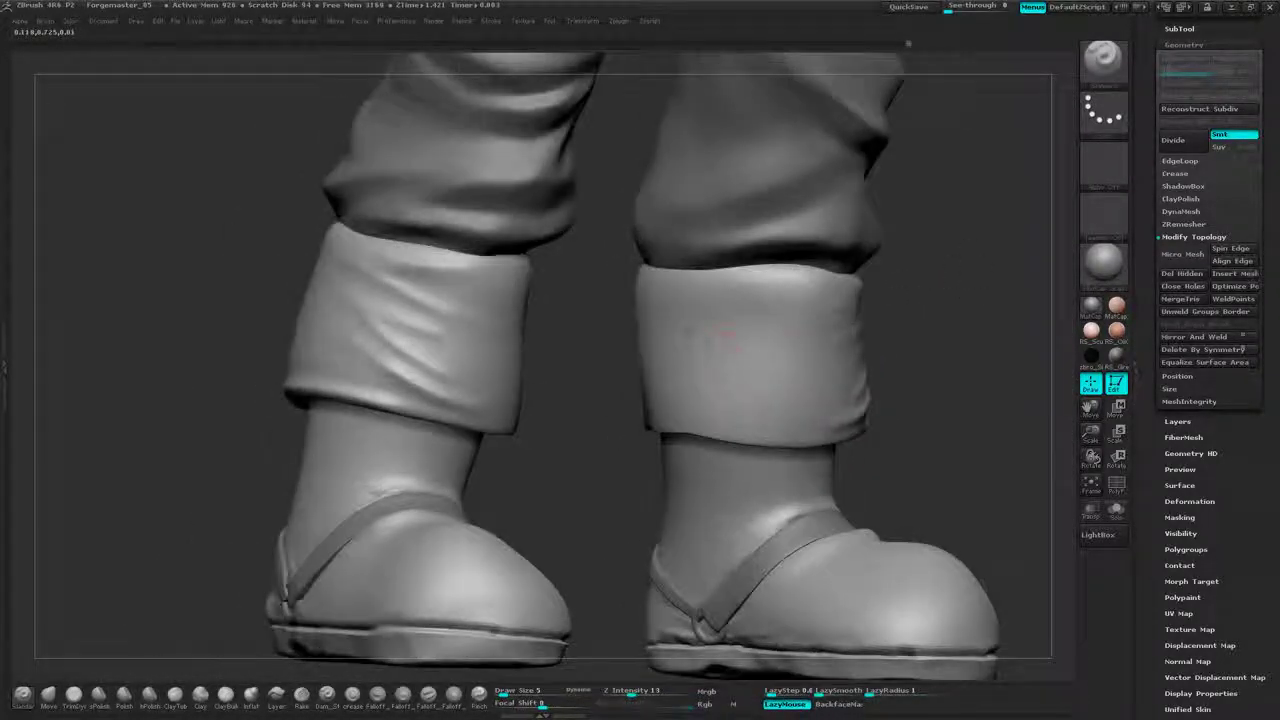
mouse_move(653, 304)
left_mouse_down()
mouse_move(757, 364)
mouse_move(770, 298)
mouse_move(748, 298)
mouse_move(802, 291)
left_mouse_up()
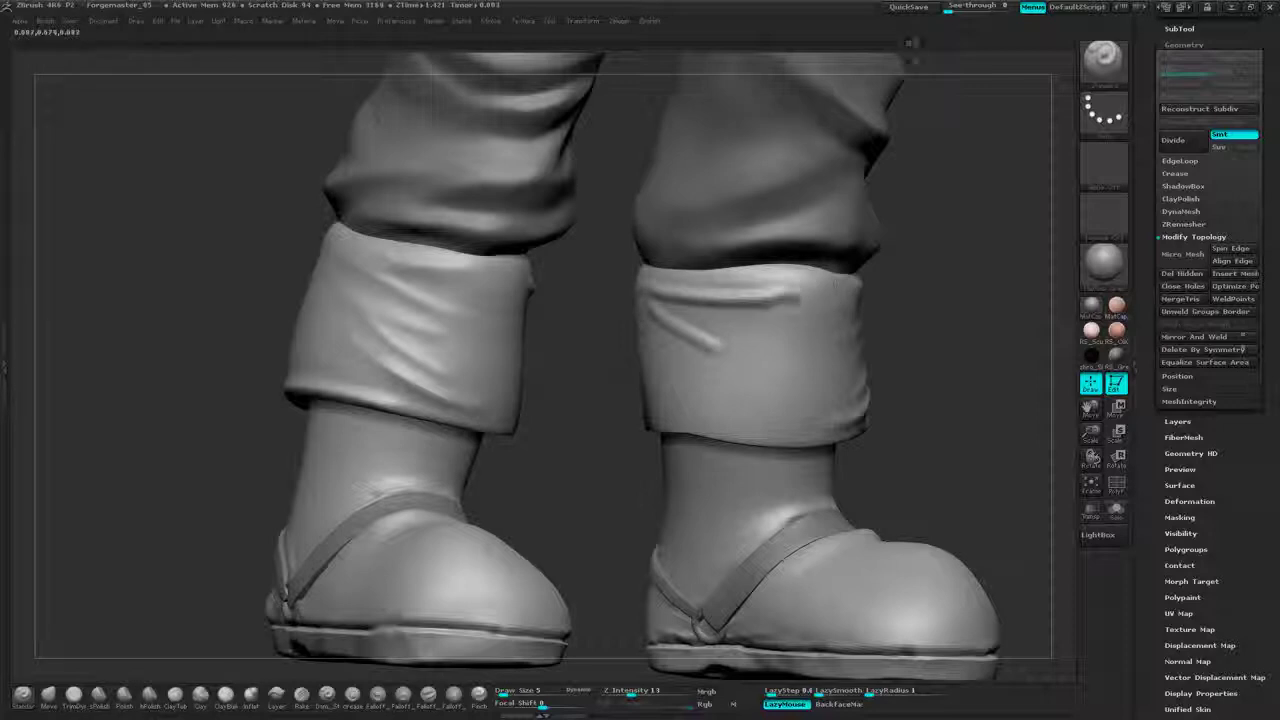
left_click_drag(666, 368, 788, 374)
left_click_drag(676, 412, 790, 384)
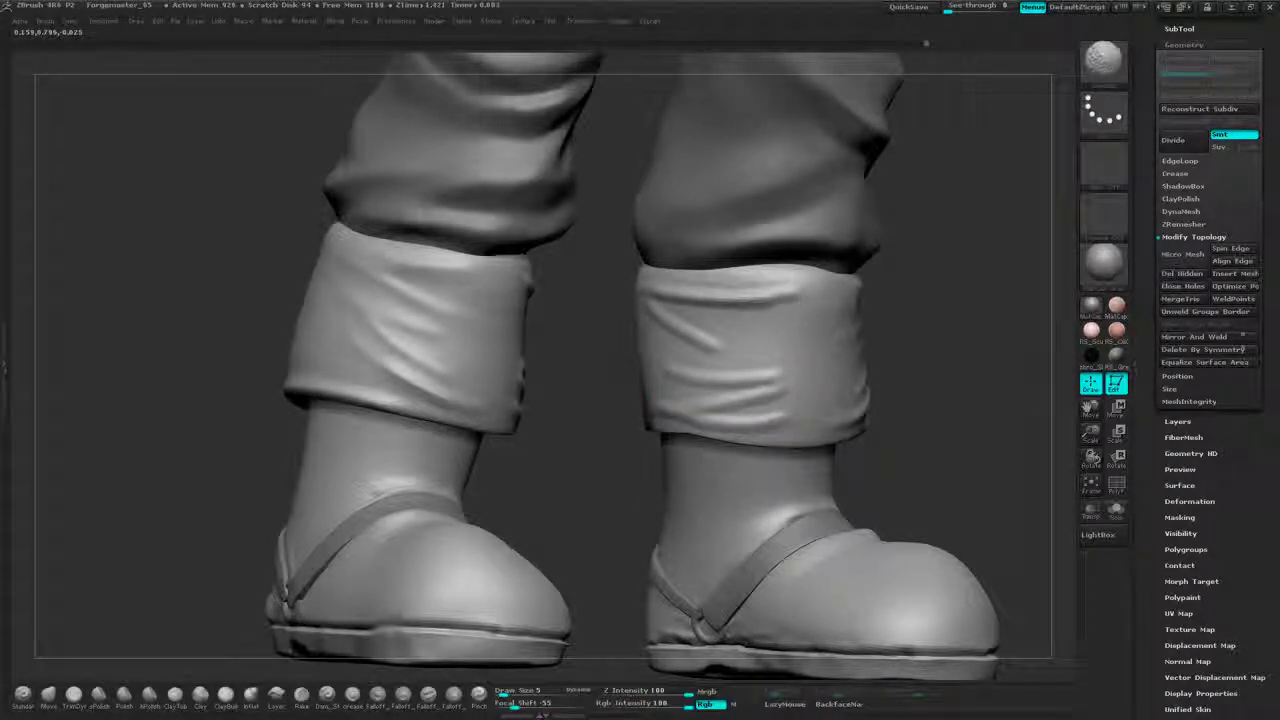
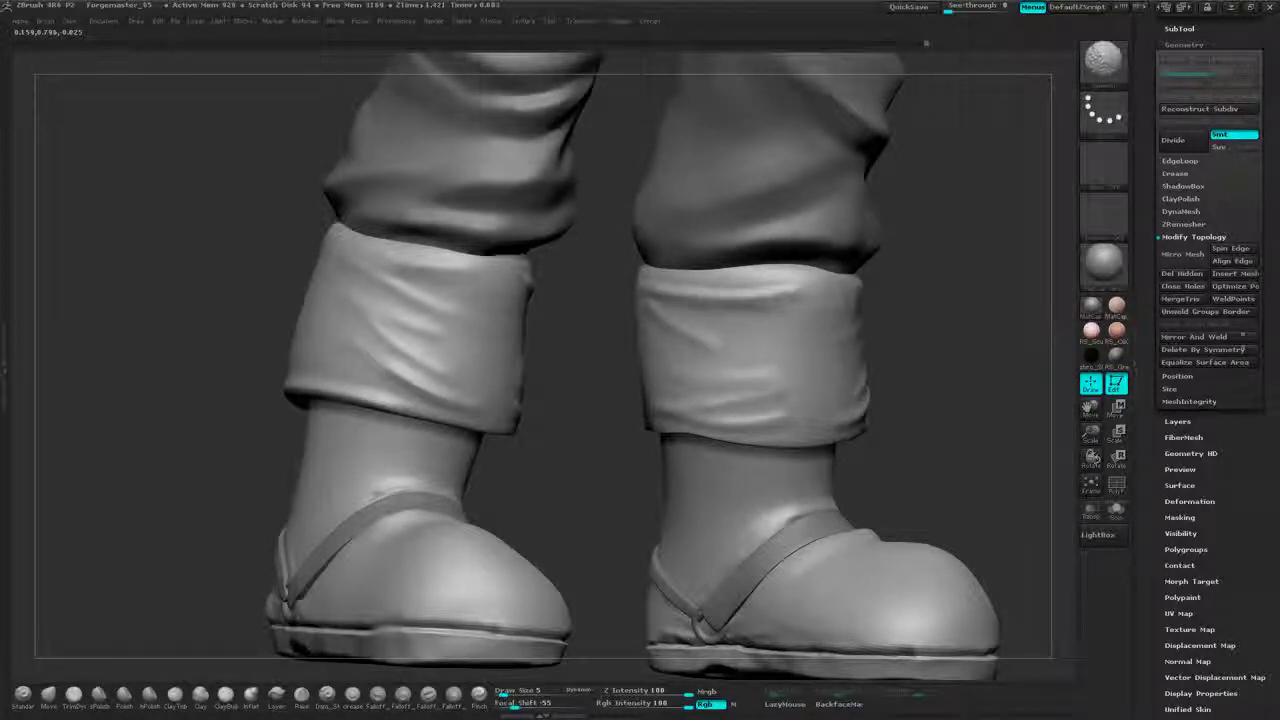
- Soften the folds on the inner side of the cuffs with the Smooth brush
left_click_drag(980, 380, 890, 420)
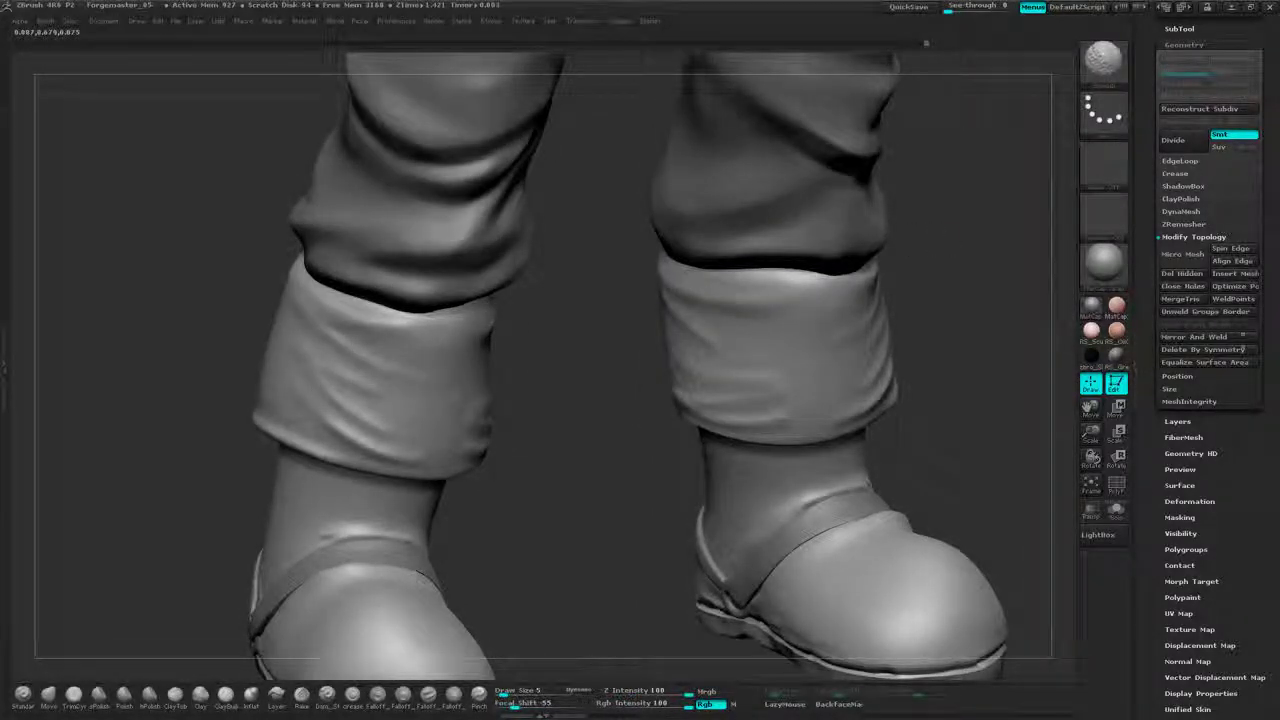
left_click_drag(952, 309, 990, 260)
left_click_drag(764, 388, 800, 378, "shift")
left_click_drag(600, 391, 665, 380)
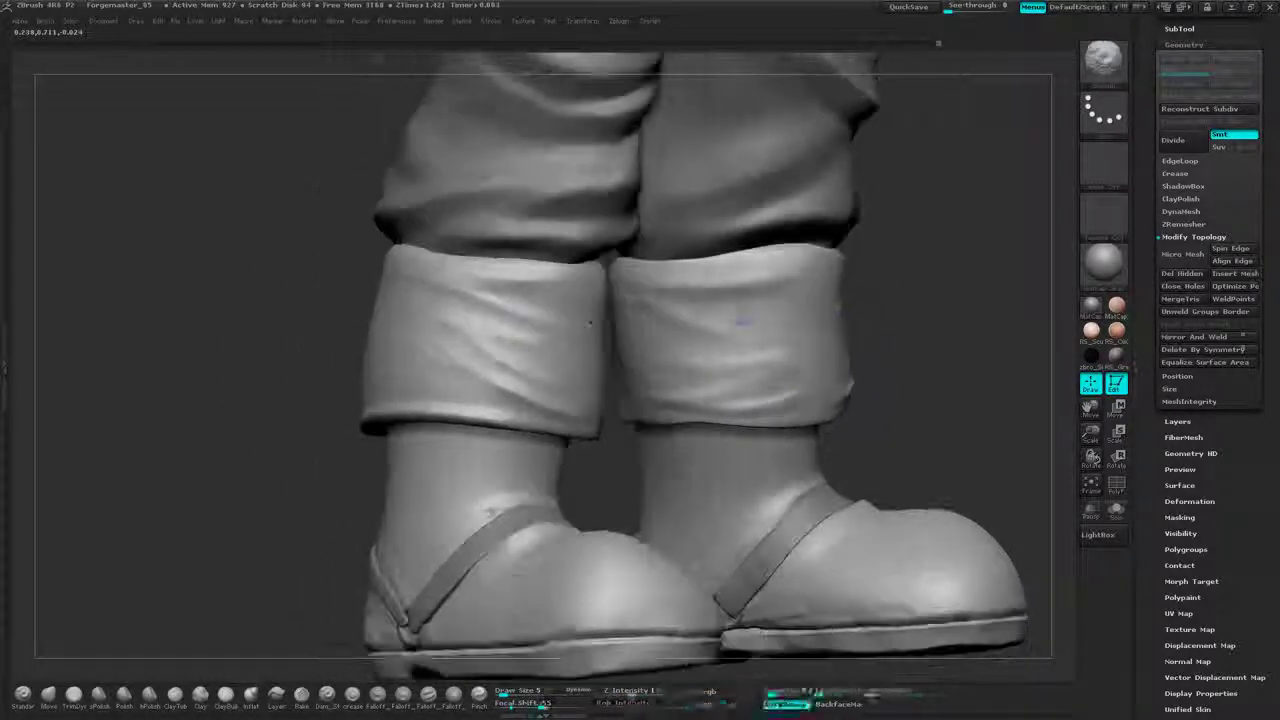
- Sculpt long diagonal folds across the back of the cuffs with the Standard brush
left_click_drag(955, 290, 1035, 300)
mouse_move(585, 568)
left_mouse_down()
mouse_move(780, 440)
mouse_move(850, 412)
mouse_move(900, 412)
mouse_move(811, 427)
left_mouse_up()
left_click_drag(936, 359, 830, 408)
left_click_drag(953, 338, 828, 387)
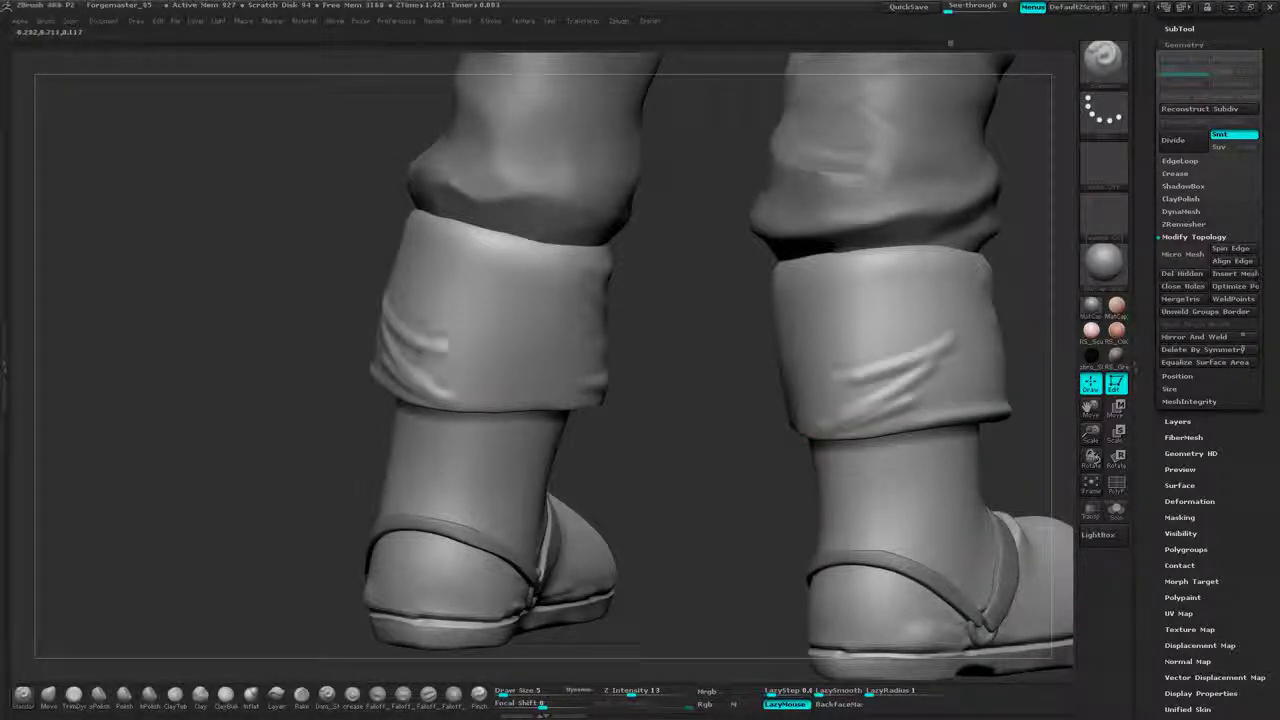
left_click_drag(932, 260, 785, 355)
- Smooth and refine the diagonal folds on the back of both cuffs
key("shift")
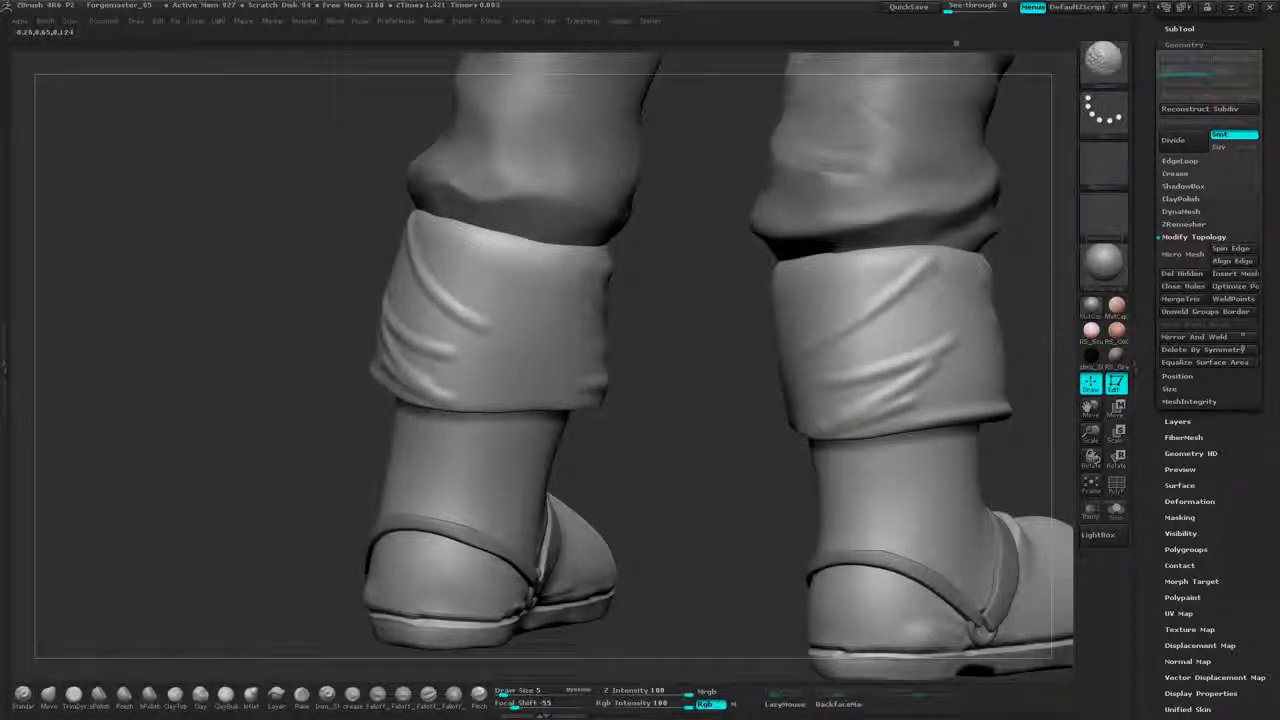
left_click_drag(935, 264, 887, 303, "shift")
left_click_drag(728, 411, 915, 414)
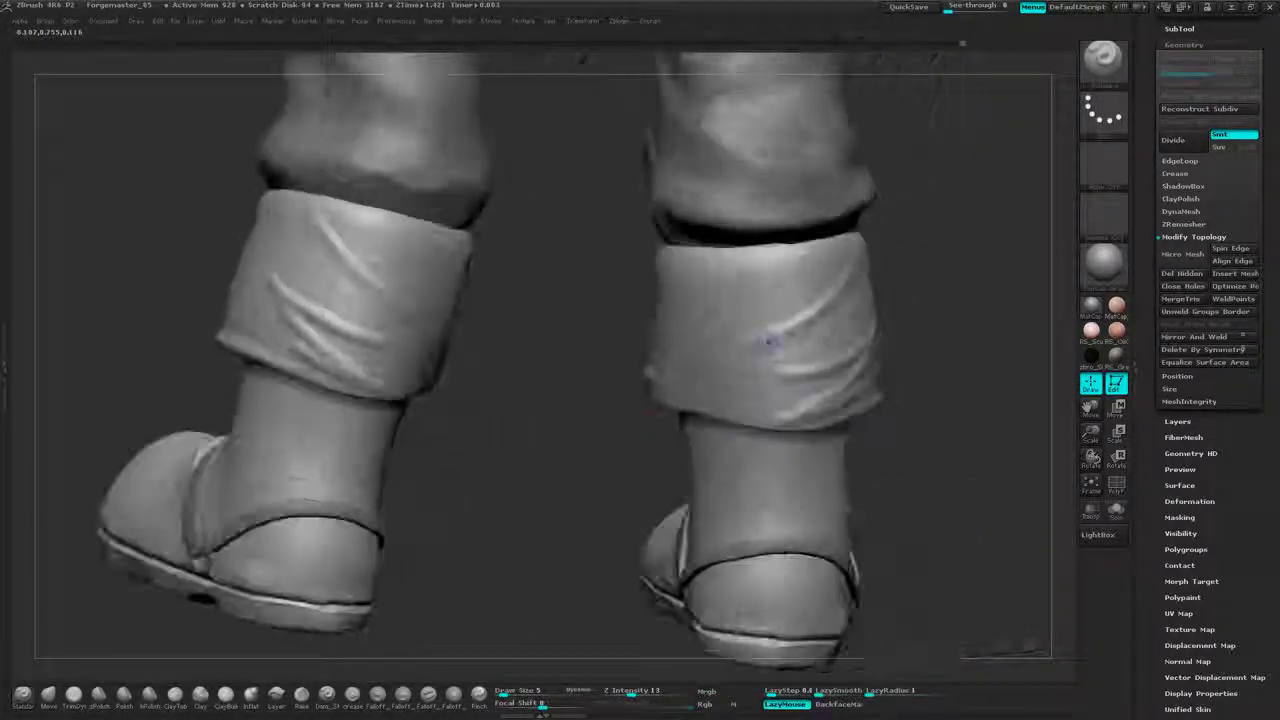
key("shift")
left_click_drag(937, 274, 794, 381)
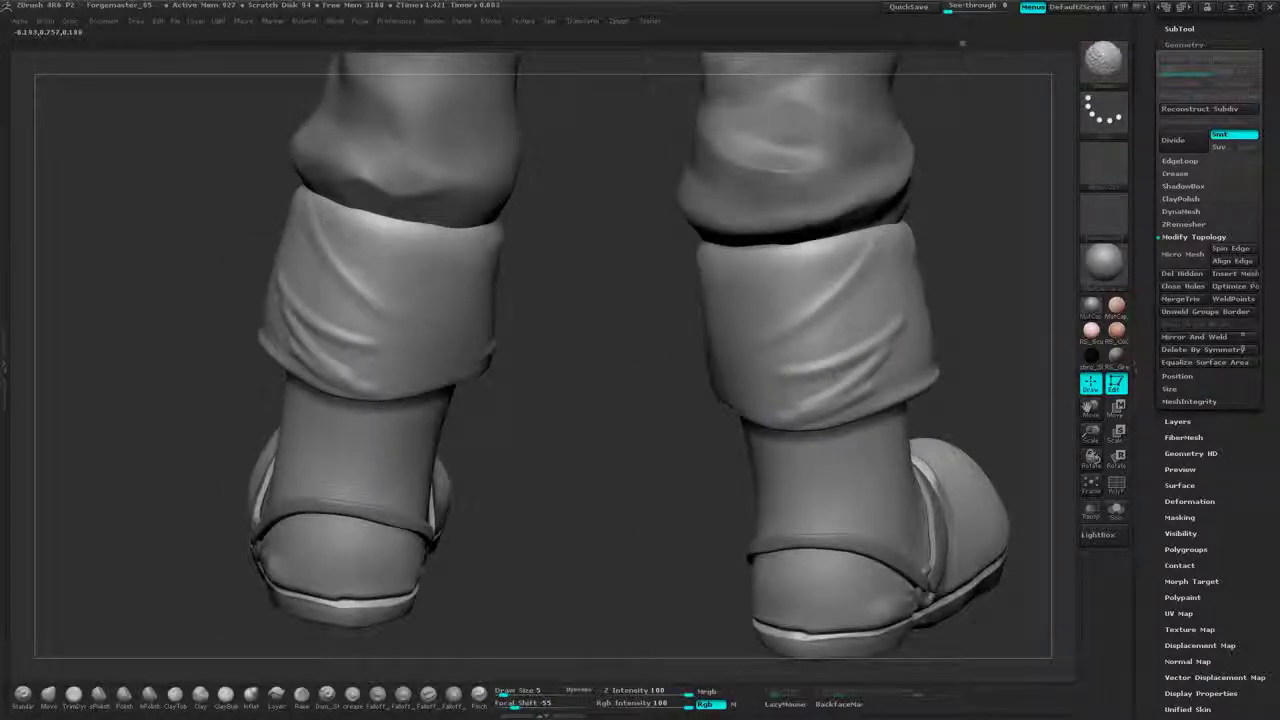
left_click_drag(971, 286, 880, 350)
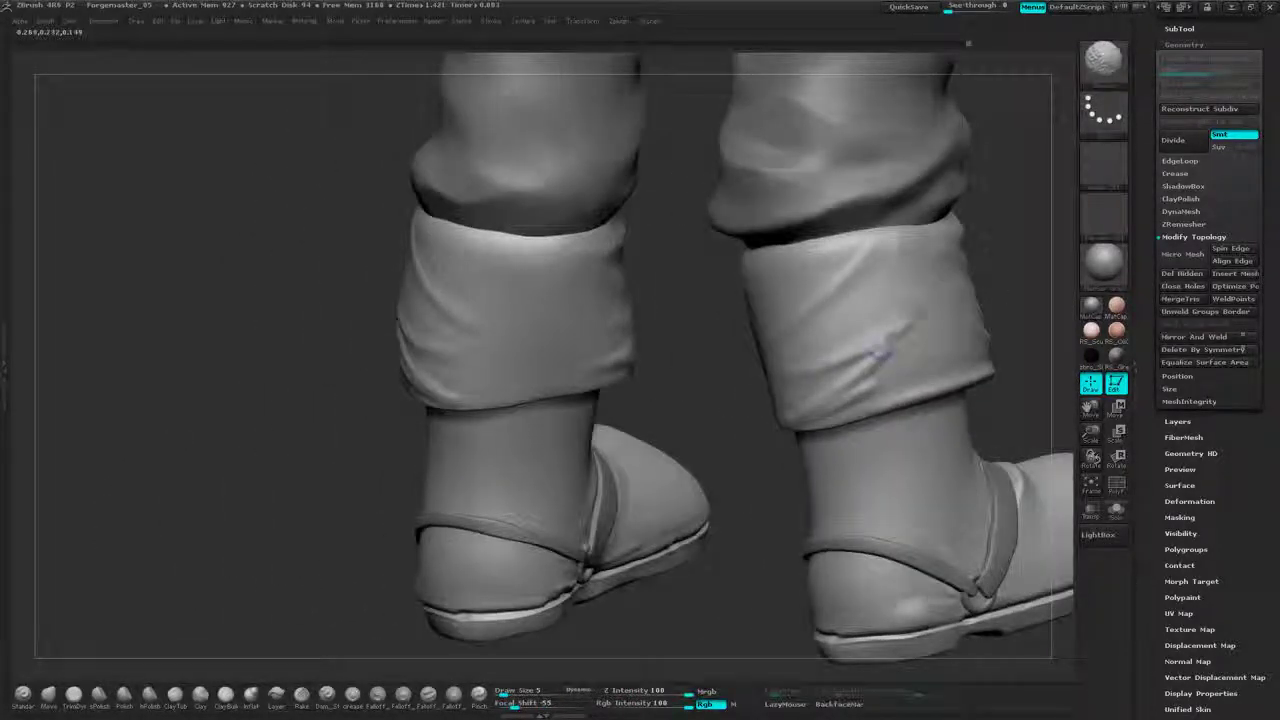
mouse_move(690, 378)
left_mouse_down()
mouse_move(770, 386)
mouse_move(858, 367)
left_mouse_up()
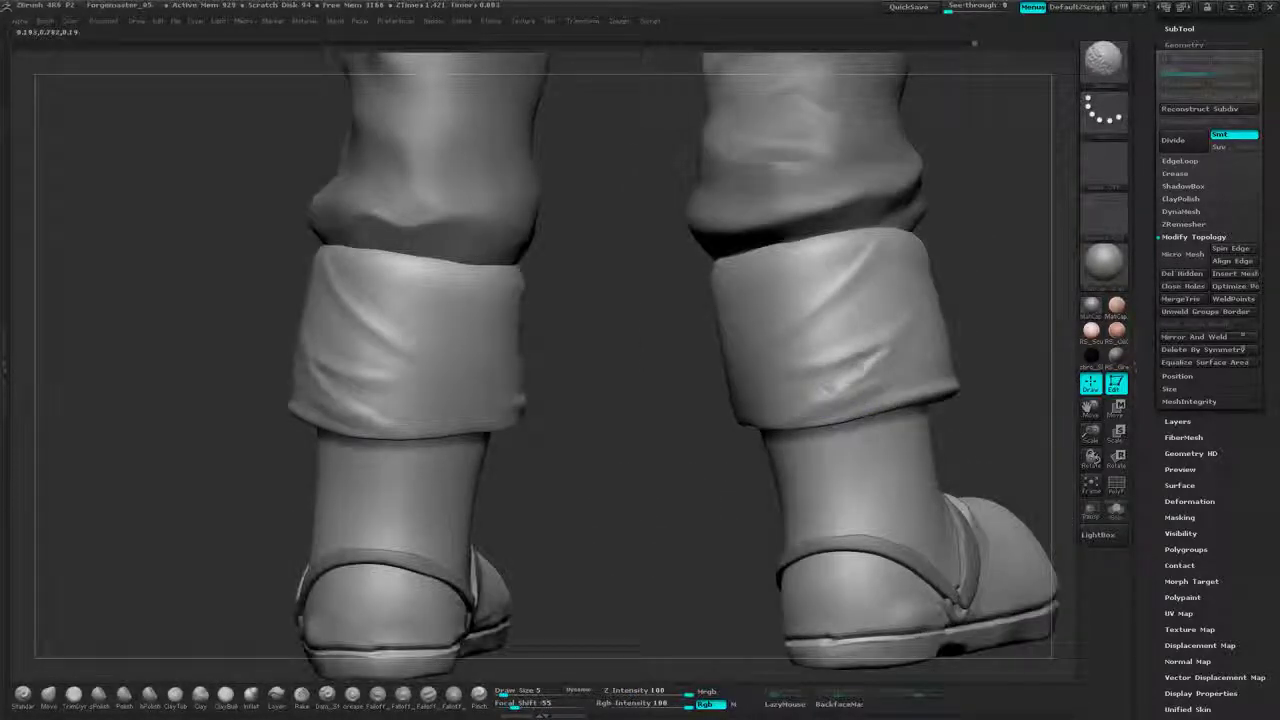
- Add fine creases to the inner rear of the cuffs at Draw Size 2 and smooth them at Draw Size 4
mouse_move(989, 280)
left_mouse_down("alt")
mouse_move(975, 225)
mouse_move(1025, 245)
left_mouse_up("alt")
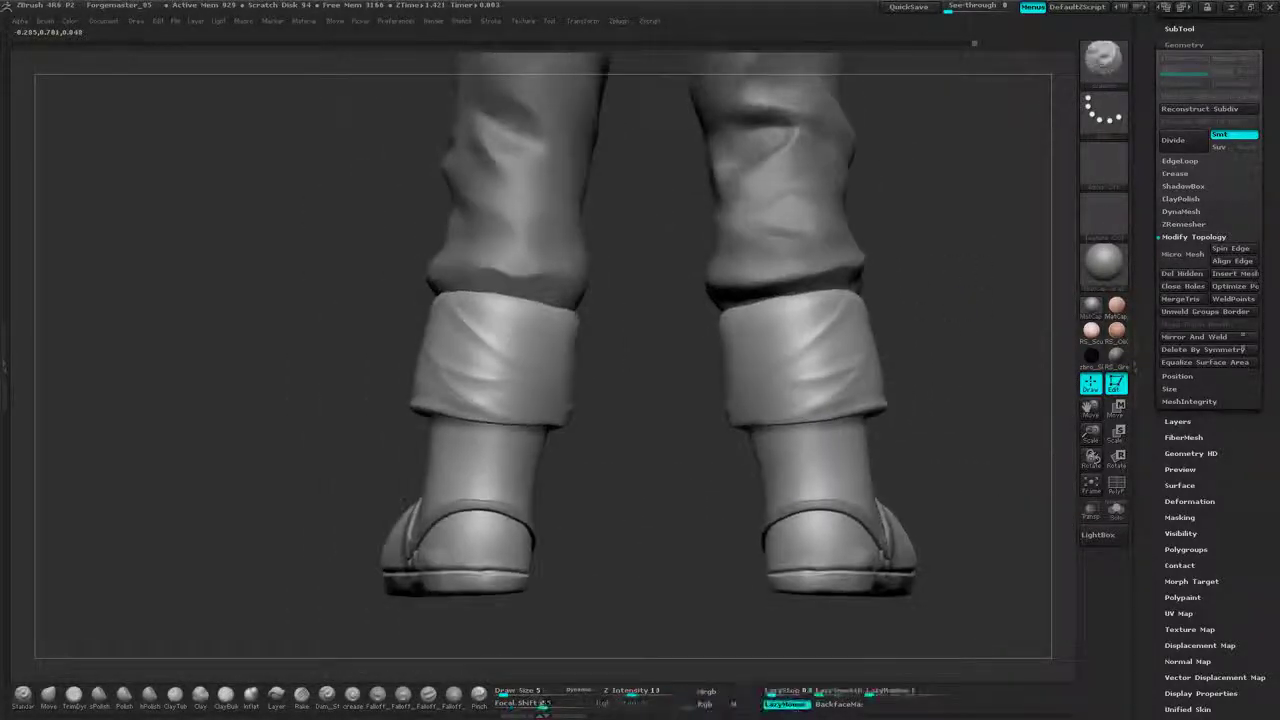
mouse_move(960, 330)
left_mouse_down("alt")
mouse_move(936, 290)
mouse_move(949, 323)
mouse_move(972, 325)
left_mouse_up("alt")
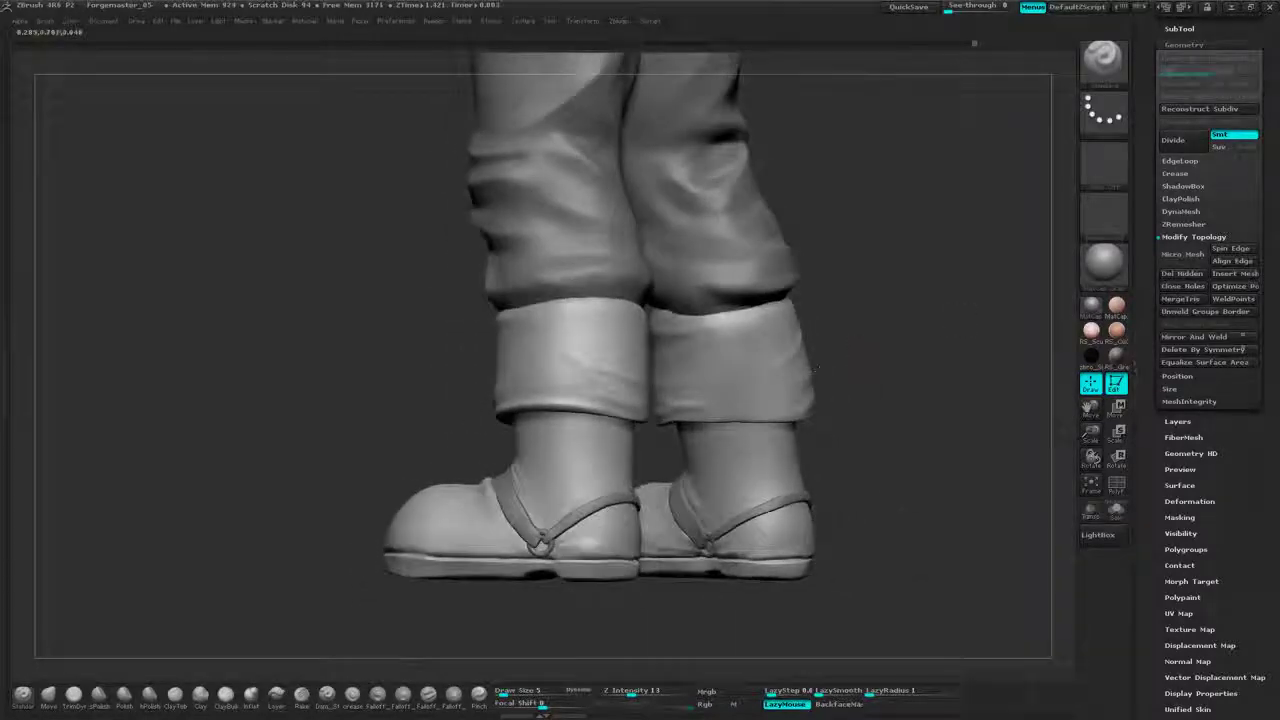
left_click_drag(721, 410, 767, 397)
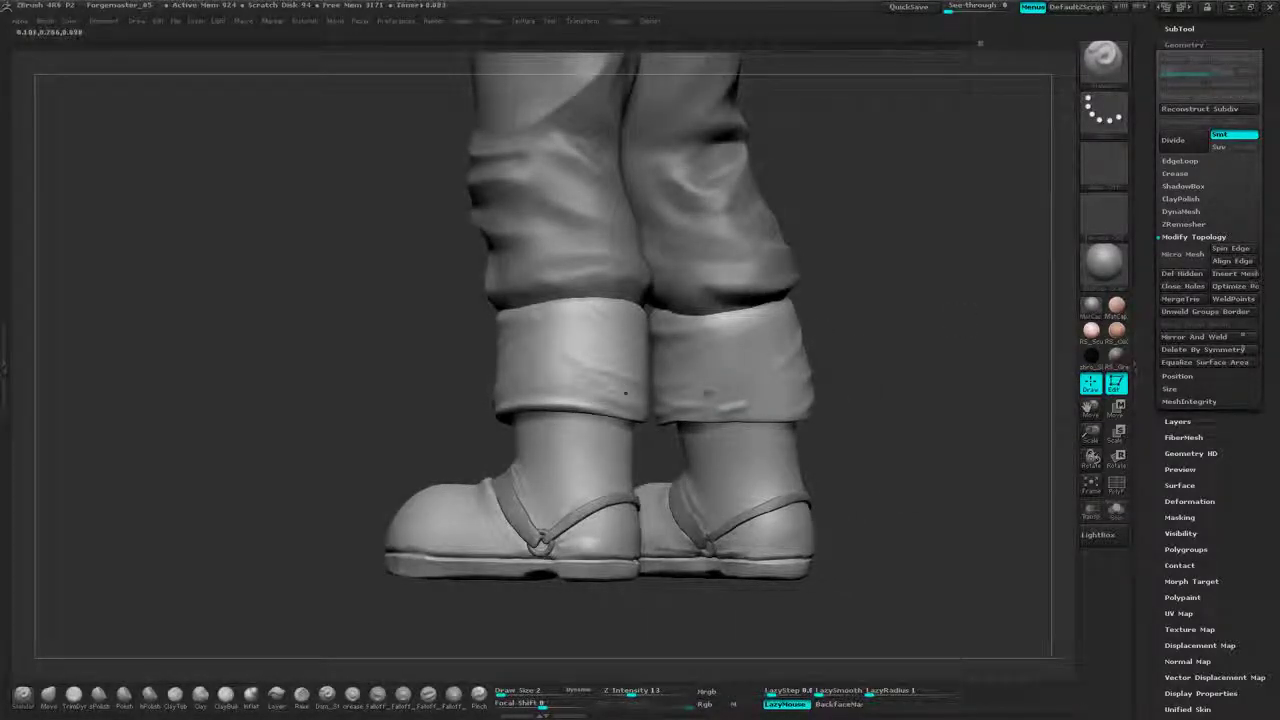
left_click_drag(746, 356, 770, 339)
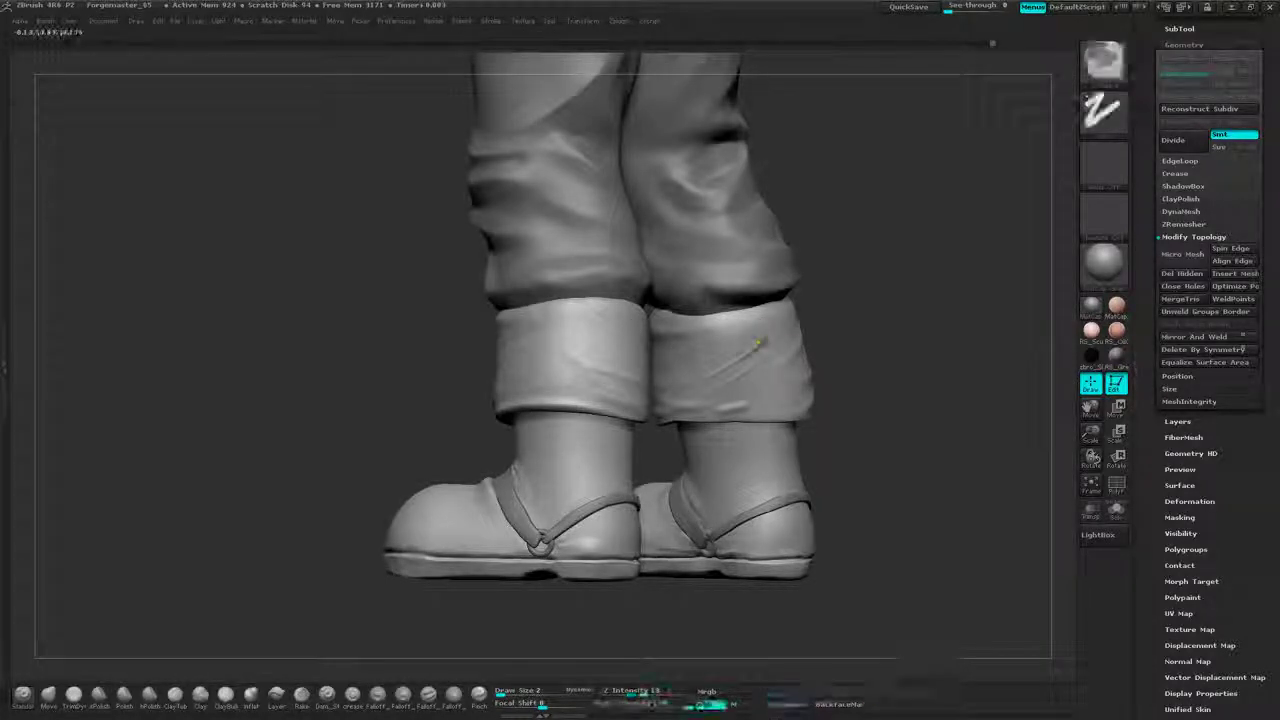
left_click_drag(899, 297, 911, 320, "alt")
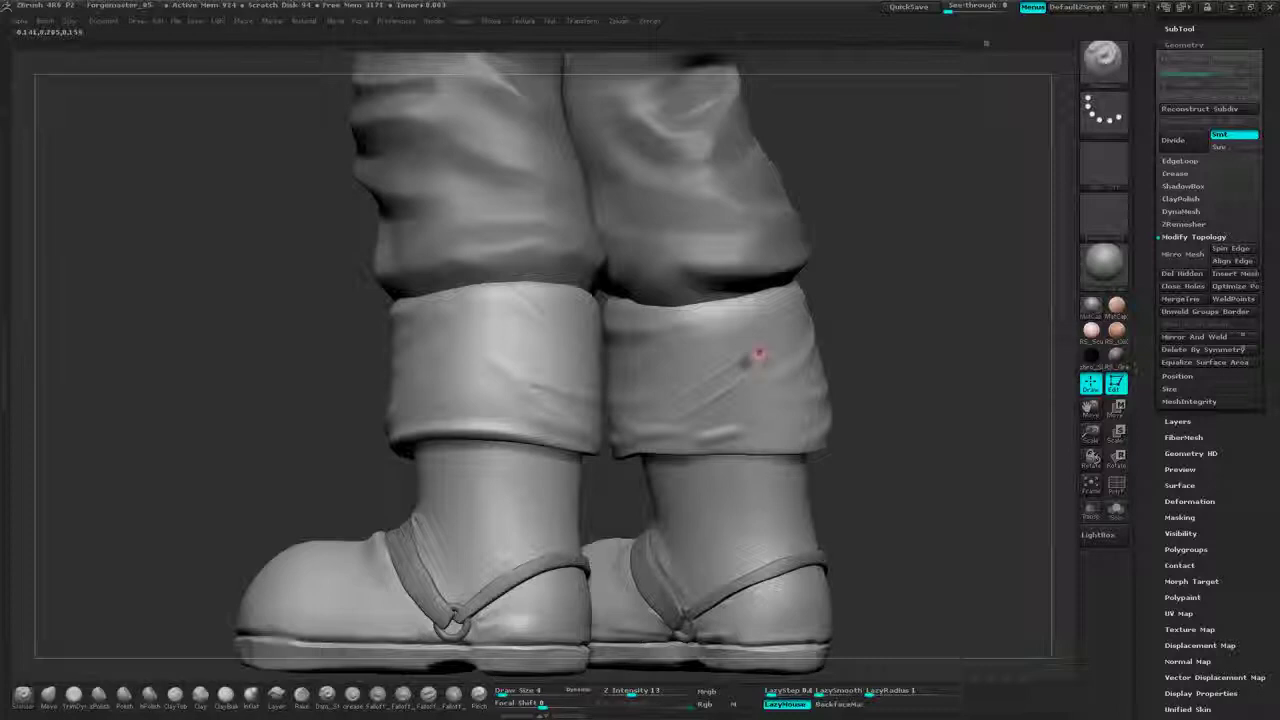
left_click_drag(754, 355, 698, 388, "shift")
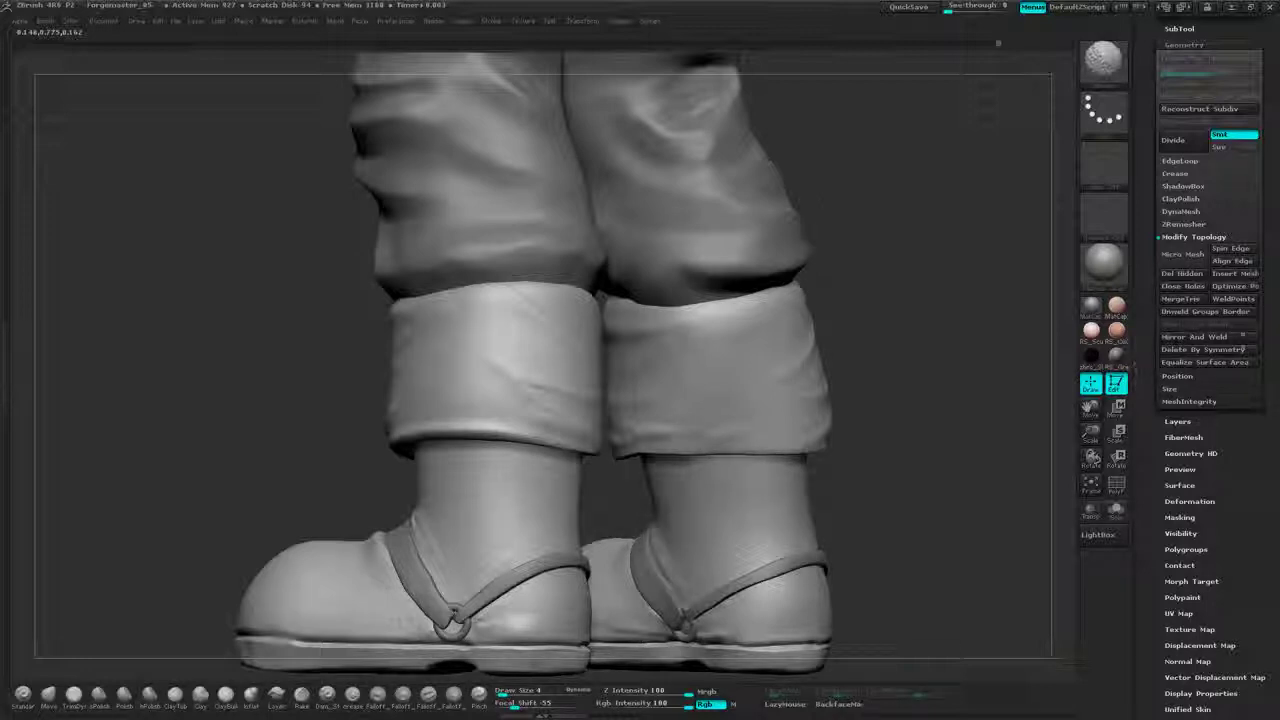
- Examine the wrinkled cuffs and the front of the boots from several angles
mouse_move(934, 354)
left_mouse_down("alt")
mouse_move(950, 318)
mouse_move(945, 329)
mouse_move(937, 262)
mouse_move(855, 280)
left_mouse_up("alt")
left_click_drag(849, 410, 680, 363, "alt")
left_click_drag(956, 302, 862, 389)
left_click_drag(849, 280, 846, 260, "alt")
left_click_drag(819, 191, 880, 338, "alt")
left_click_drag(895, 215, 932, 263, "alt")
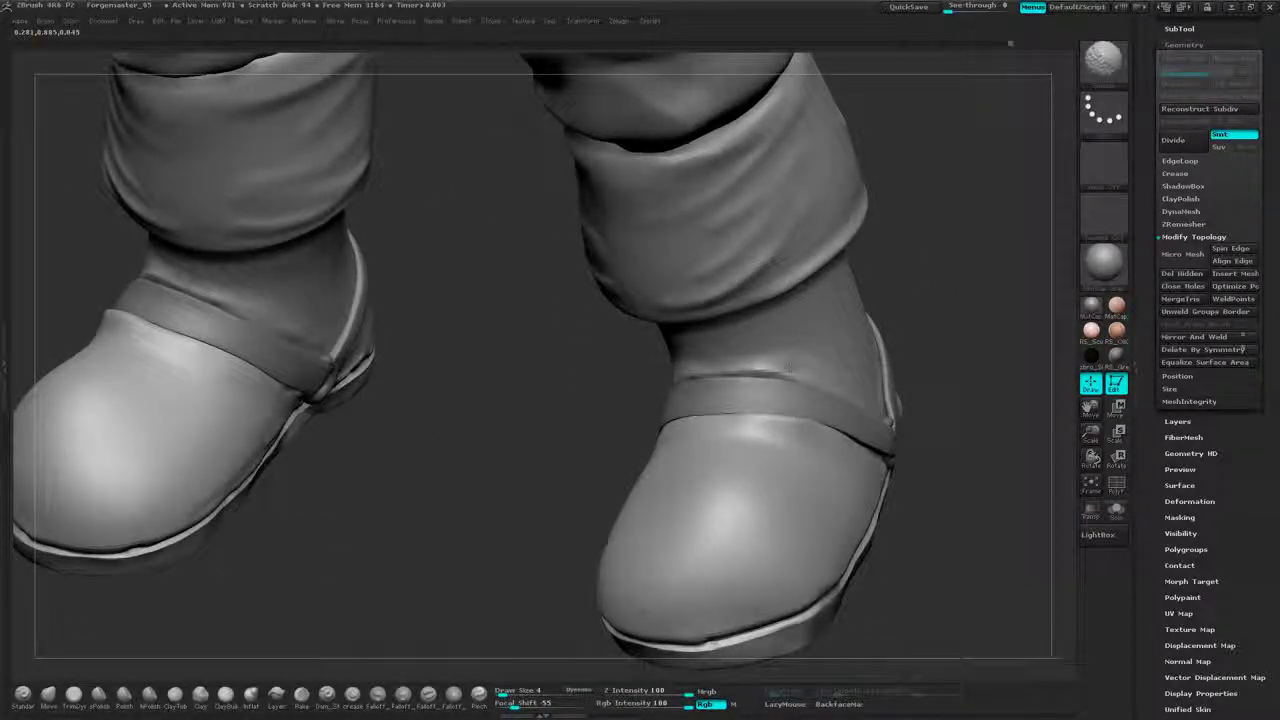
- Sculpt and smooth soft folds on the upper feet and lower ankles around the front straps
left_click_drag(930, 340, 1010, 332)
mouse_move(880, 400)
left_mouse_down()
mouse_move(925, 375)
mouse_move(925, 300)
left_mouse_up()
left_click_drag(565, 460, 645, 474, "shift")
left_click_drag(840, 354, 790, 397)
left_click_drag(656, 397, 532, 462)
left_click_drag(705, 465, 798, 445)
left_click_drag(634, 410, 572, 443, "shift")
mouse_move(758, 452)
left_mouse_down()
mouse_move(668, 470)
mouse_move(640, 500)
left_mouse_up()
left_click_drag(684, 385, 615, 412, "shift")
left_click_drag(785, 480, 748, 490)
left_click_drag(739, 429, 716, 466)
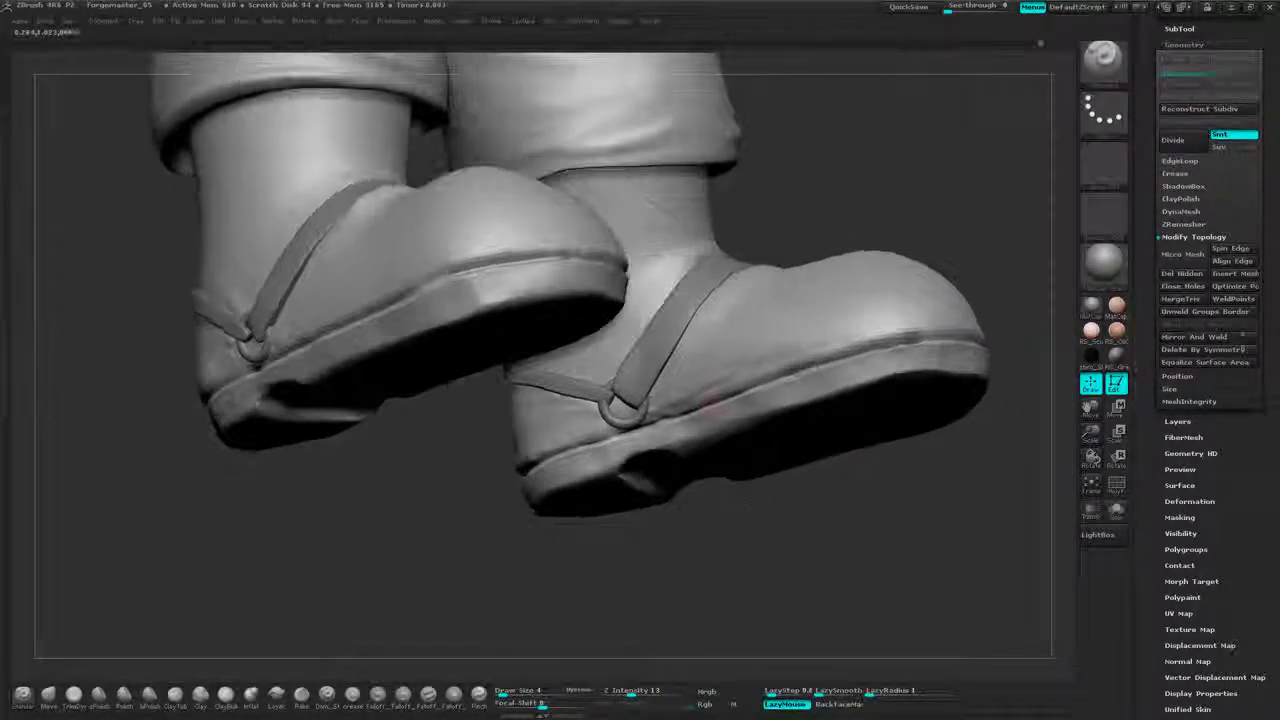
- Refine the outer side of the feet just above the sole seam with the Standard brush
mouse_move(700, 391)
left_mouse_down()
mouse_move(645, 420)
mouse_move(880, 341)
left_mouse_up()
mouse_move(985, 298)
left_mouse_down()
mouse_move(906, 277)
mouse_move(745, 292)
left_mouse_up()
mouse_move(700, 408)
left_mouse_down()
mouse_move(780, 392)
mouse_move(746, 390)
left_mouse_up()
left_click_drag(815, 240, 686, 343)
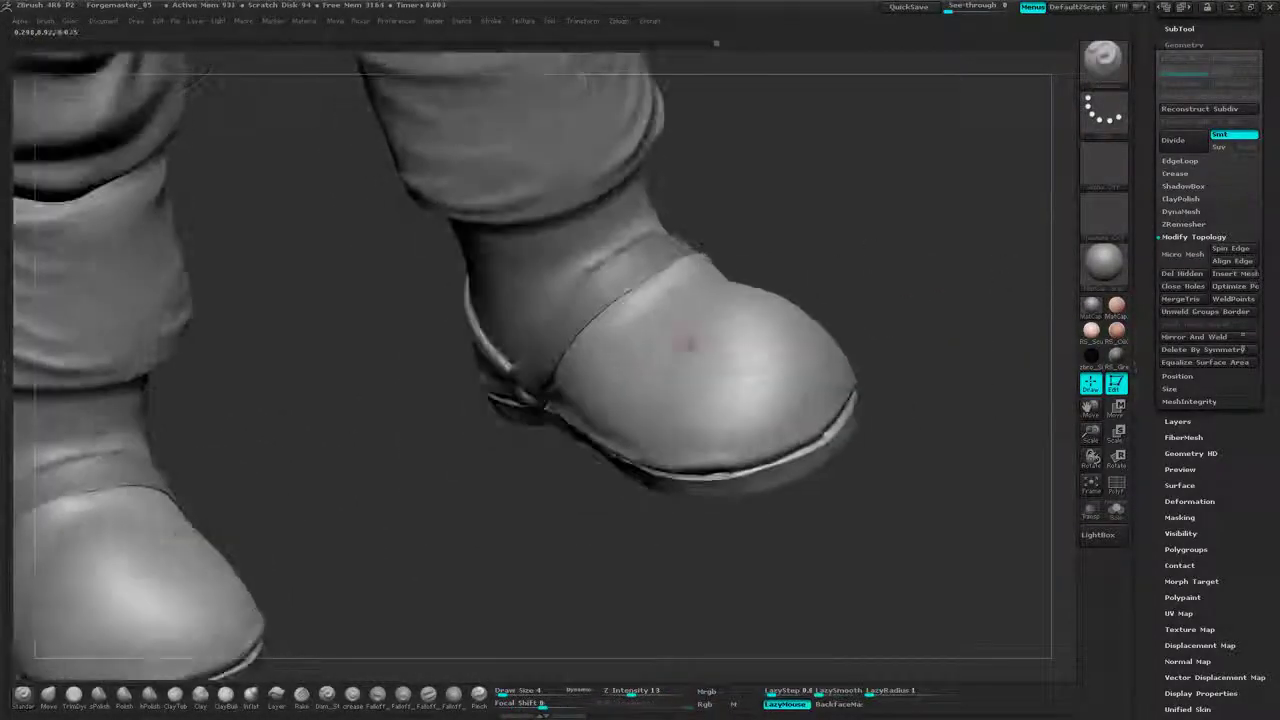
- Carve a crease across the feet just in front of the straps with the Dam_Standard brush at Z Intensity 21 and smooth it
left_click(326, 694)
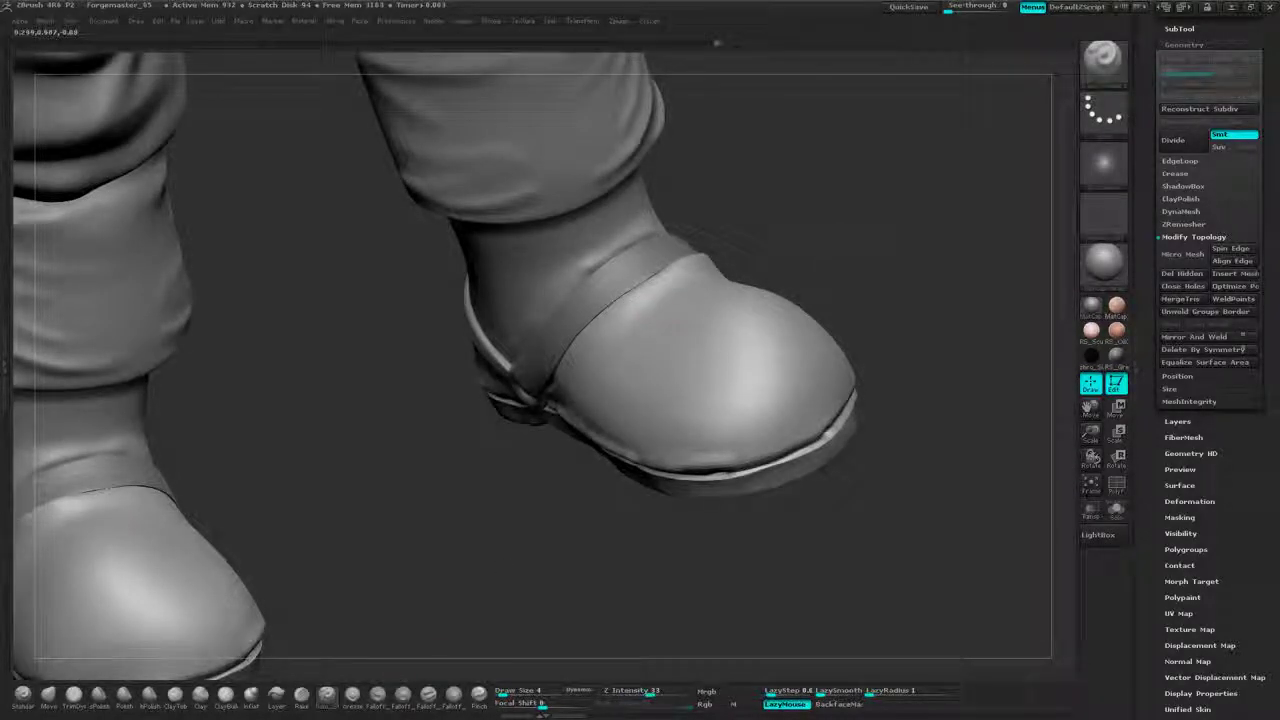
left_click_drag(662, 292, 628, 312)
left_click_drag(813, 217, 842, 204)
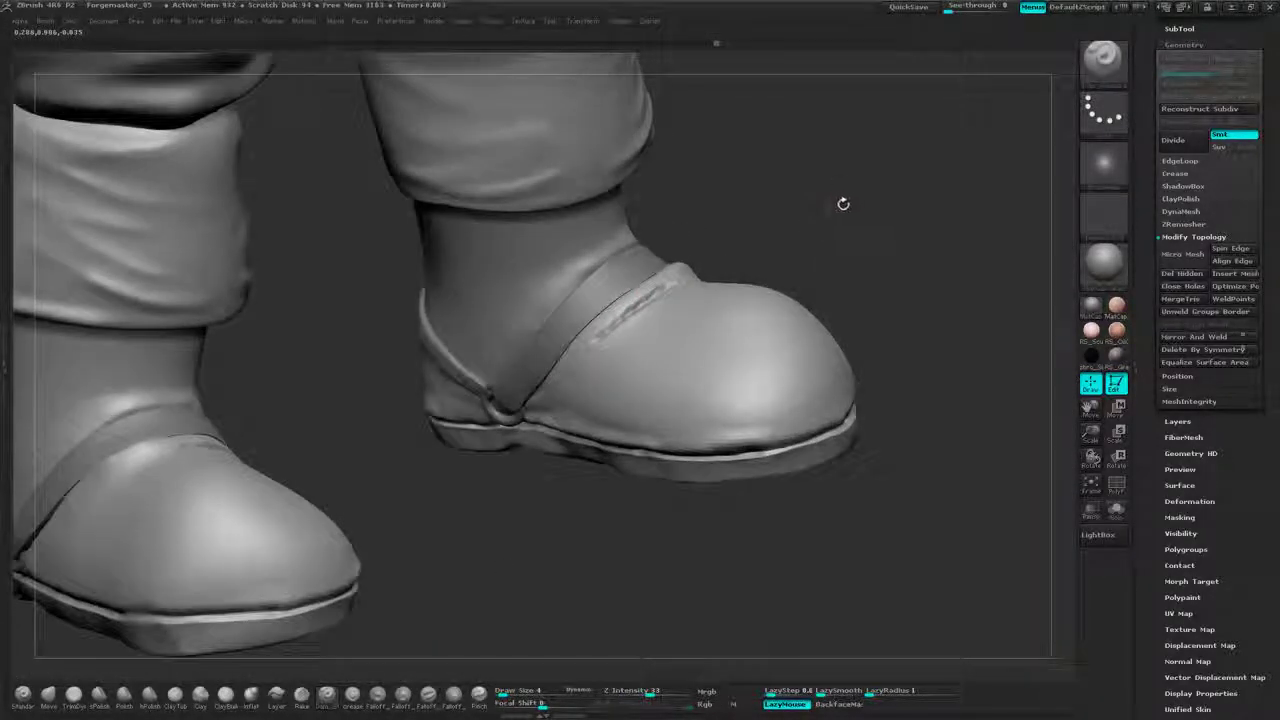
key("space")
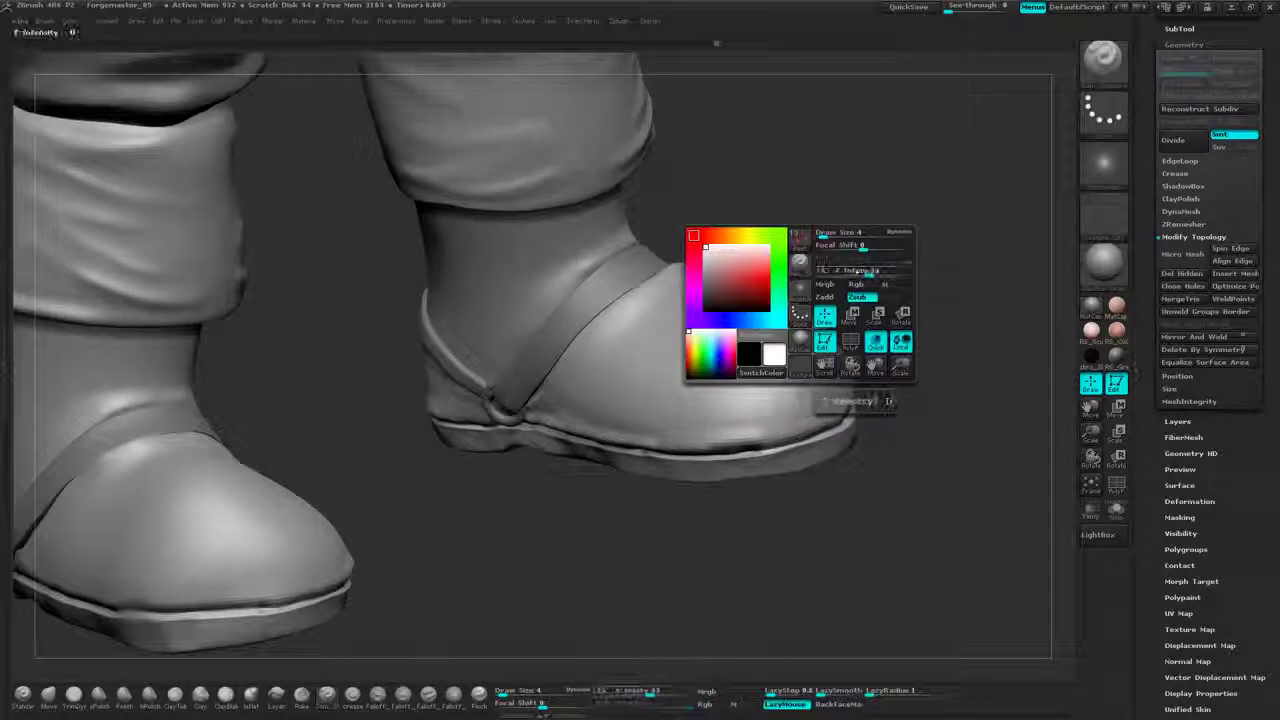
mouse_move(860, 271)
left_mouse_down()
mouse_move(666, 289)
mouse_move(790, 262)
left_mouse_up()
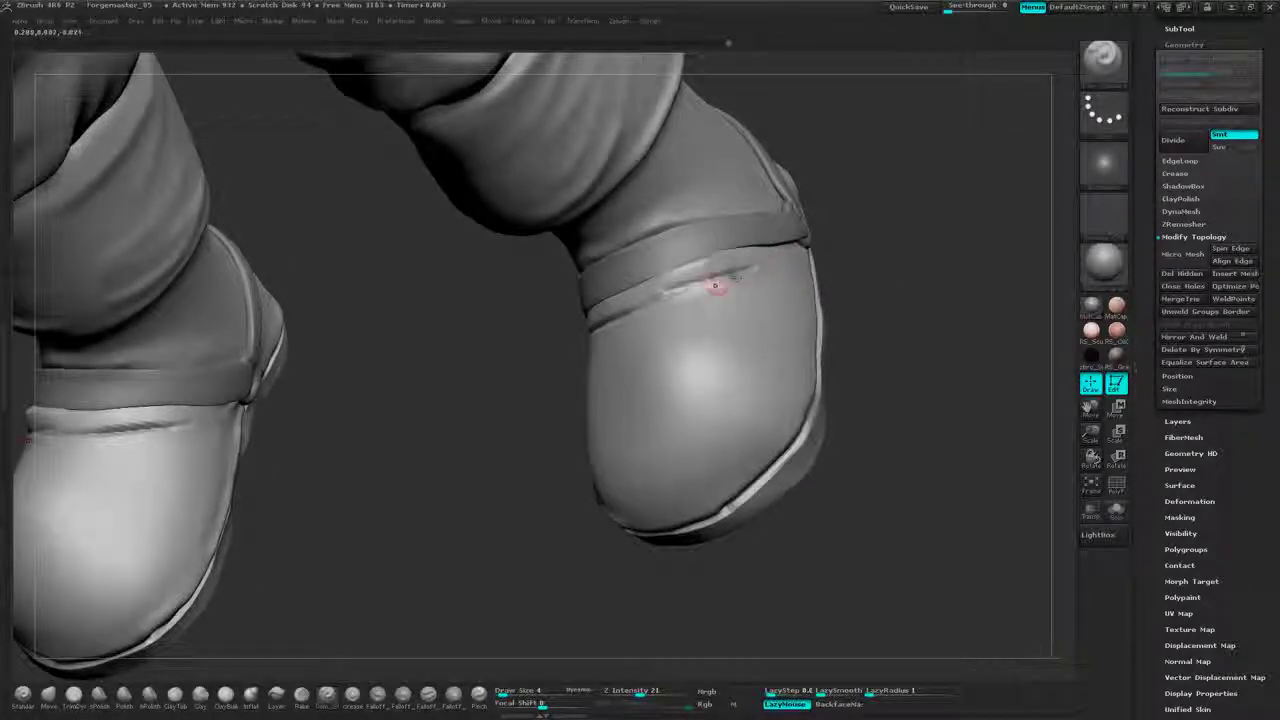
left_click_drag(767, 275, 700, 281, "shift")
mouse_move(560, 290)
left_mouse_down()
mouse_move(771, 271)
mouse_move(712, 293)
left_mouse_up()
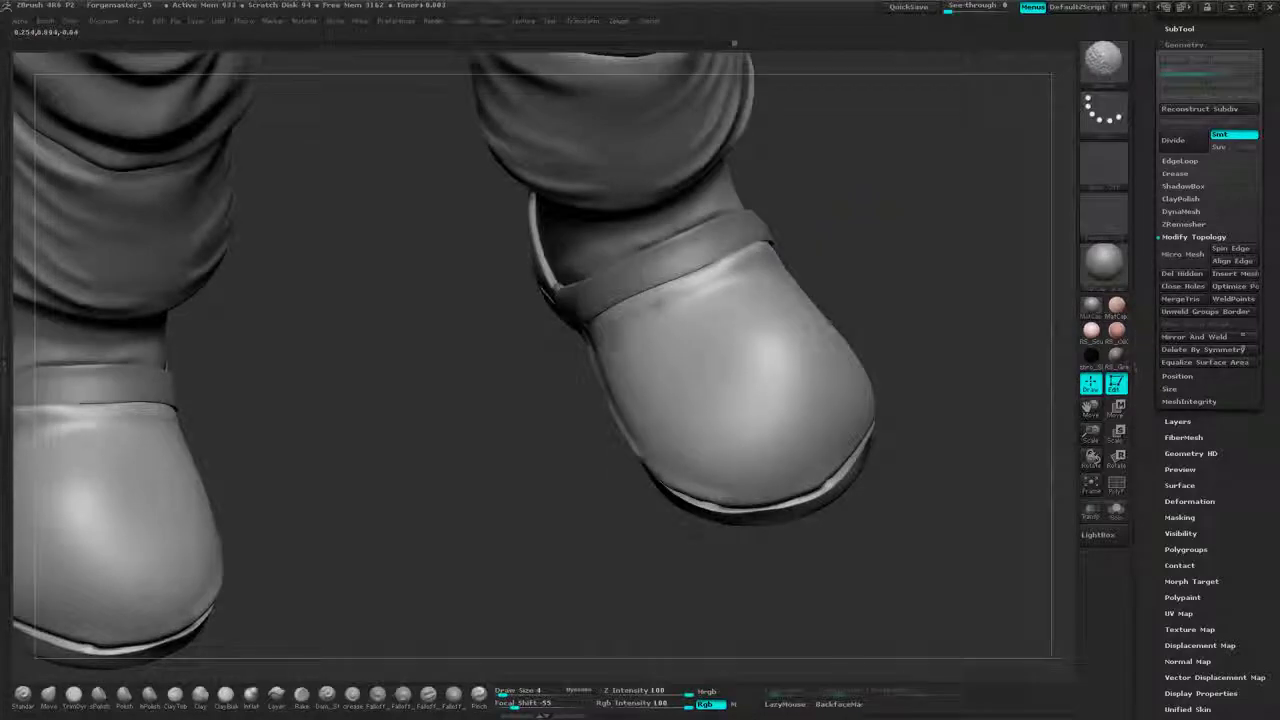
- Carve long, thin creases across the top of the feet behind the rounded toes and soften them
mouse_move(450, 330)
left_mouse_down()
mouse_move(640, 290)
mouse_move(823, 227)
mouse_move(889, 335)
mouse_move(860, 240)
mouse_move(880, 320)
left_mouse_up()
left_click_drag(706, 210, 690, 306)
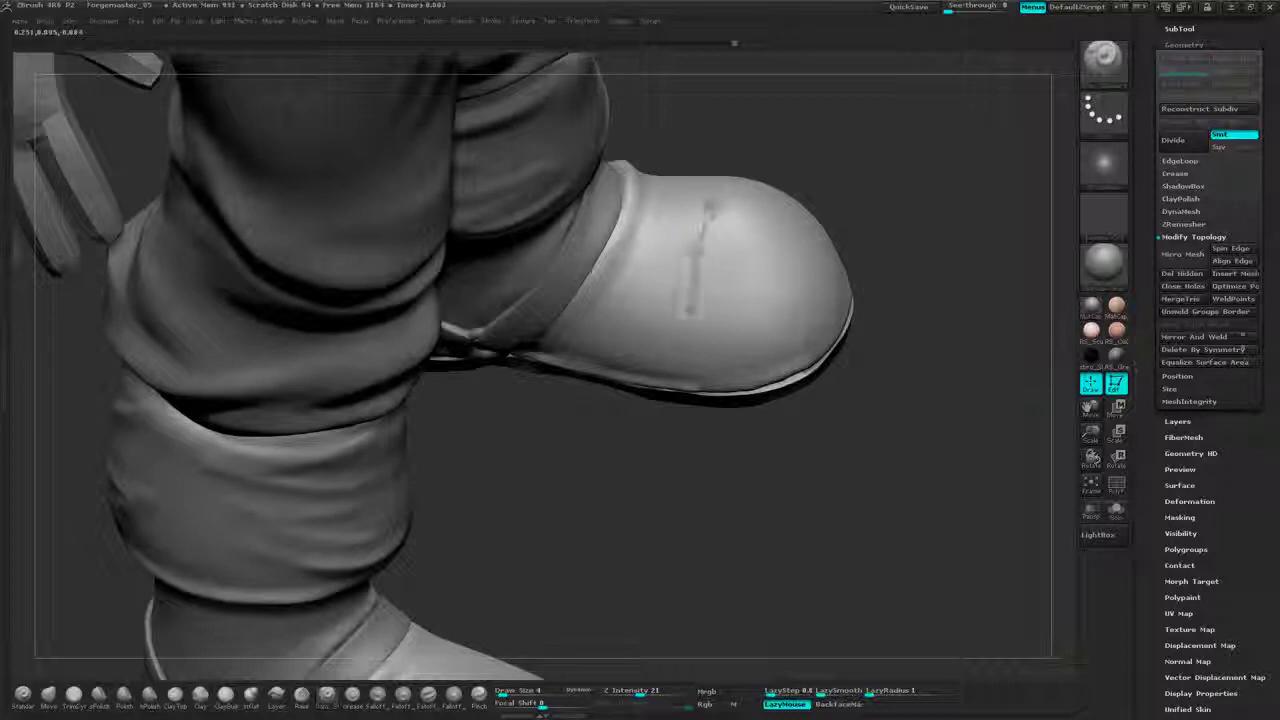
left_click_drag(814, 146, 832, 228)
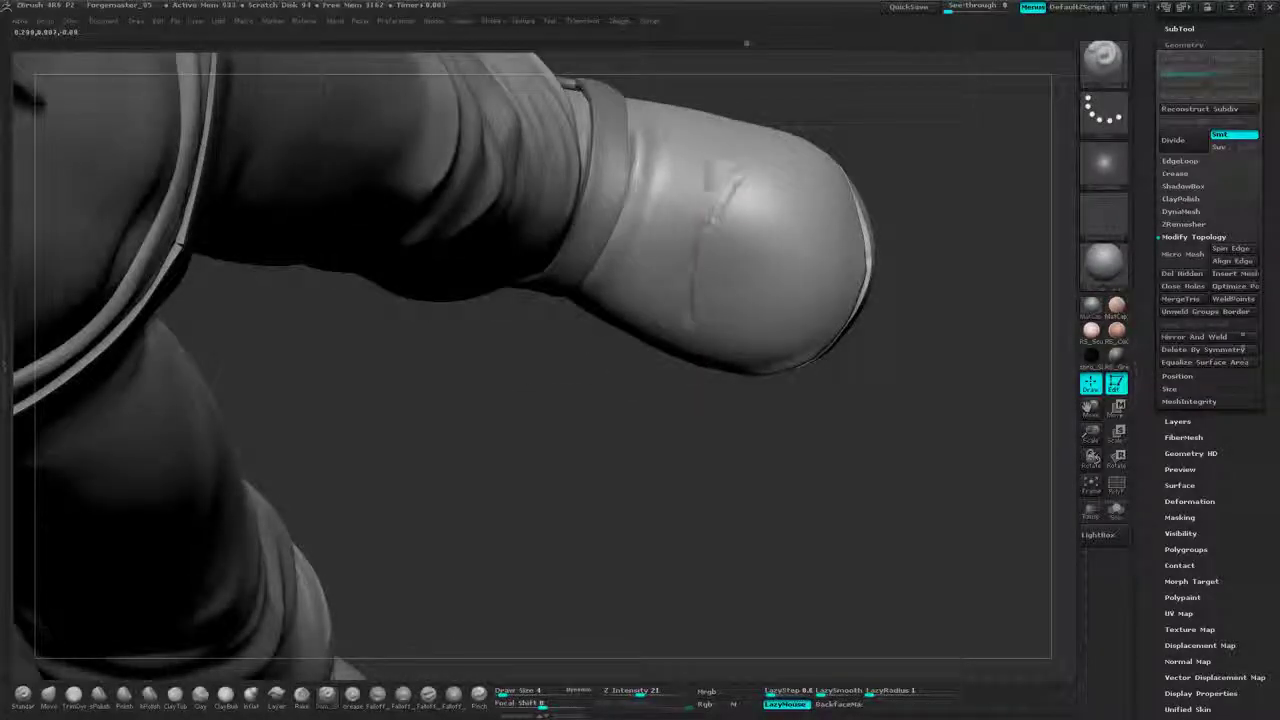
mouse_move(732, 172)
left_mouse_down()
mouse_move(708, 216)
mouse_move(741, 182)
left_mouse_up()
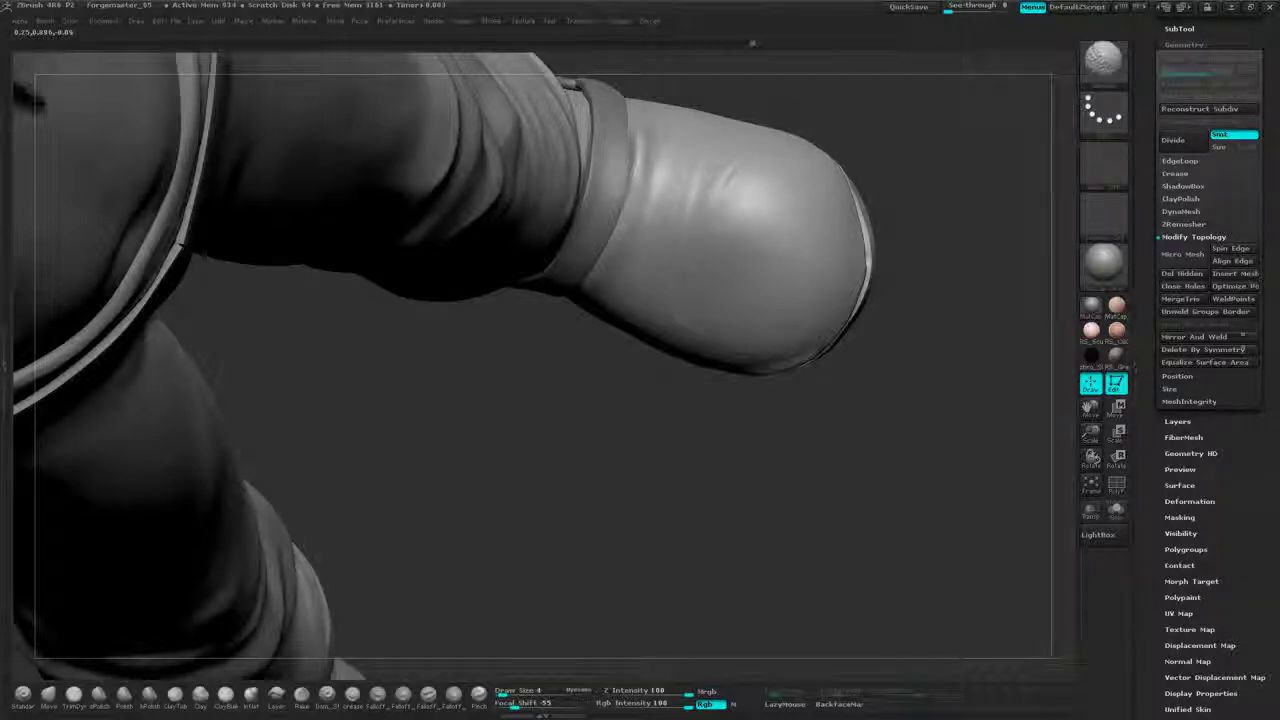
left_click_drag(697, 206, 709, 166)
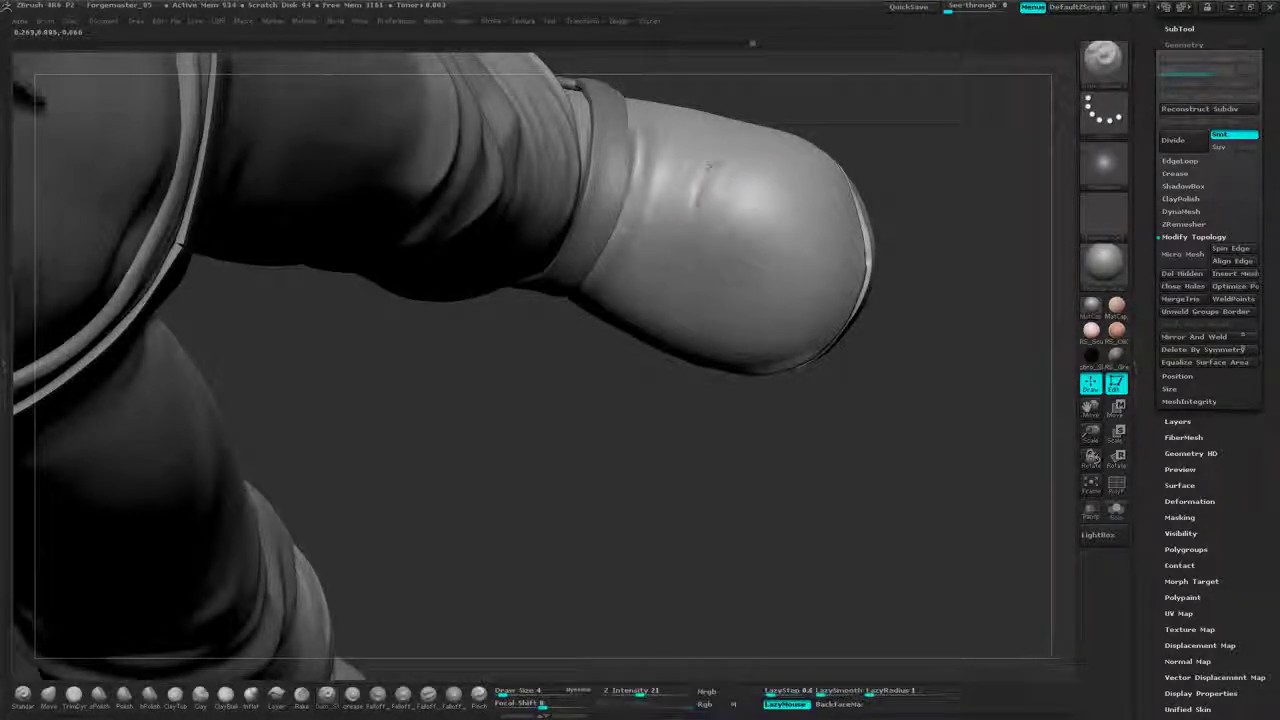
left_click_drag(696, 210, 684, 317)
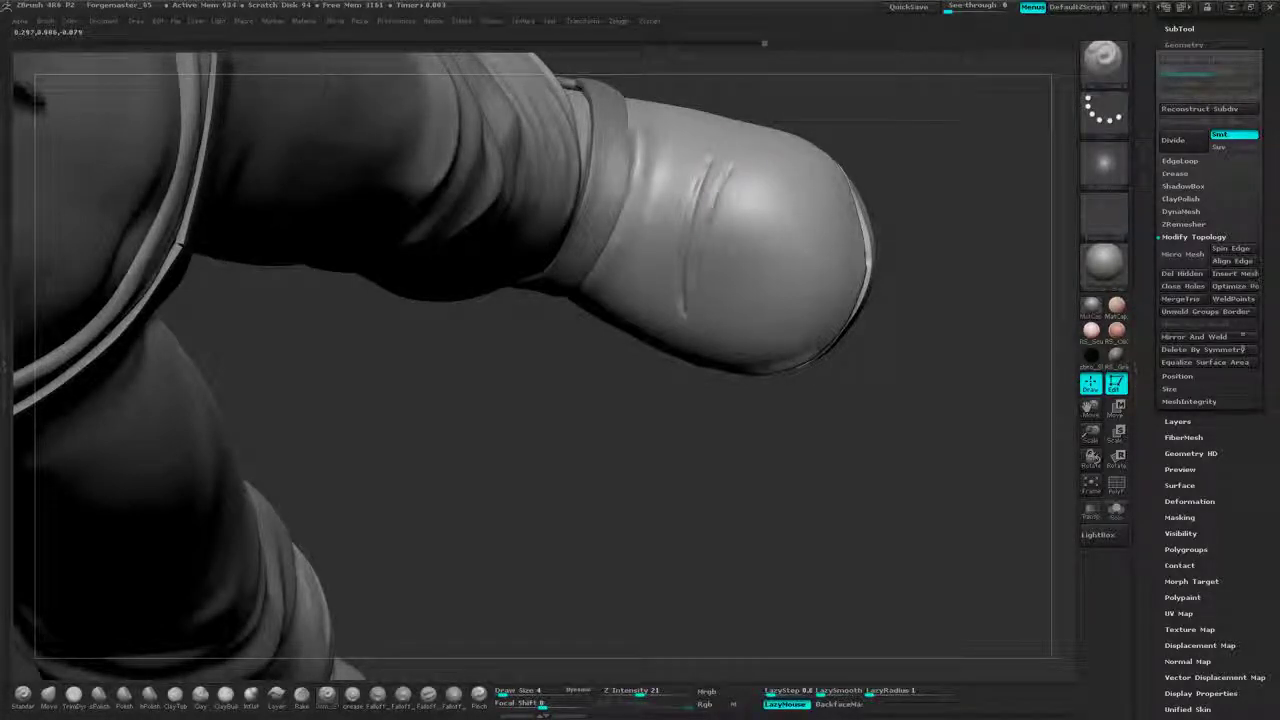
key("shift")
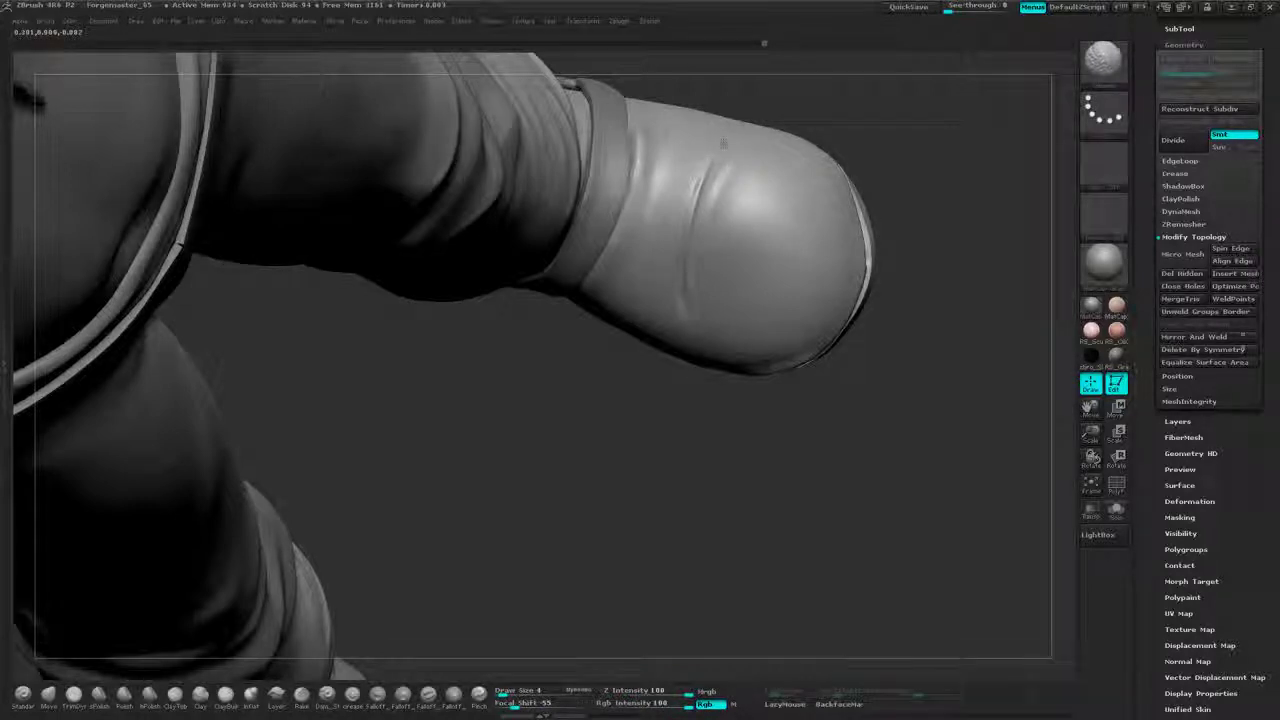
left_click_drag(716, 178, 720, 202, "shift")
- Deepen the creases behind the toes with Dam_Standard strokes and smooth their edges
left_click_drag(890, 250, 880, 128)
key("shift")
left_click_drag(691, 262, 709, 193)
mouse_move(835, 142)
left_mouse_down()
mouse_move(845, 200)
mouse_move(822, 163)
left_mouse_up()
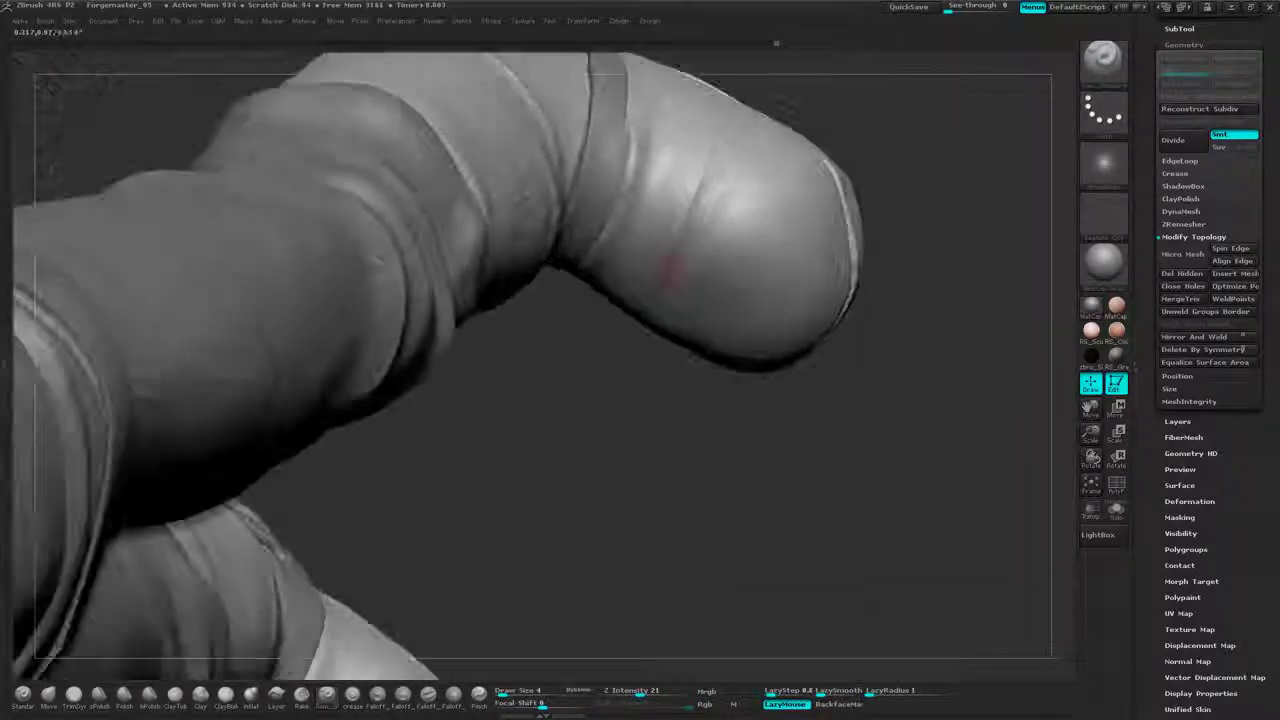
left_click_drag(684, 222, 719, 176)
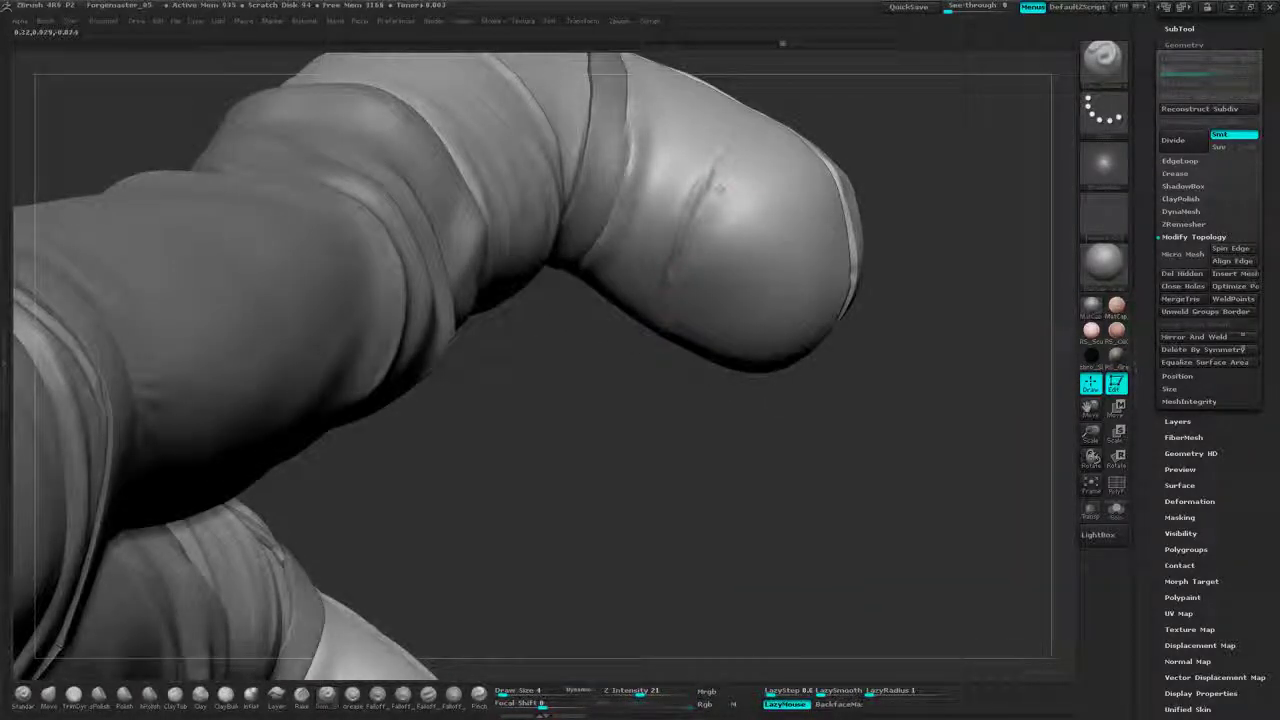
mouse_move(701, 223)
left_mouse_down()
mouse_move(738, 172)
mouse_move(722, 156)
left_mouse_up()
key("shift")
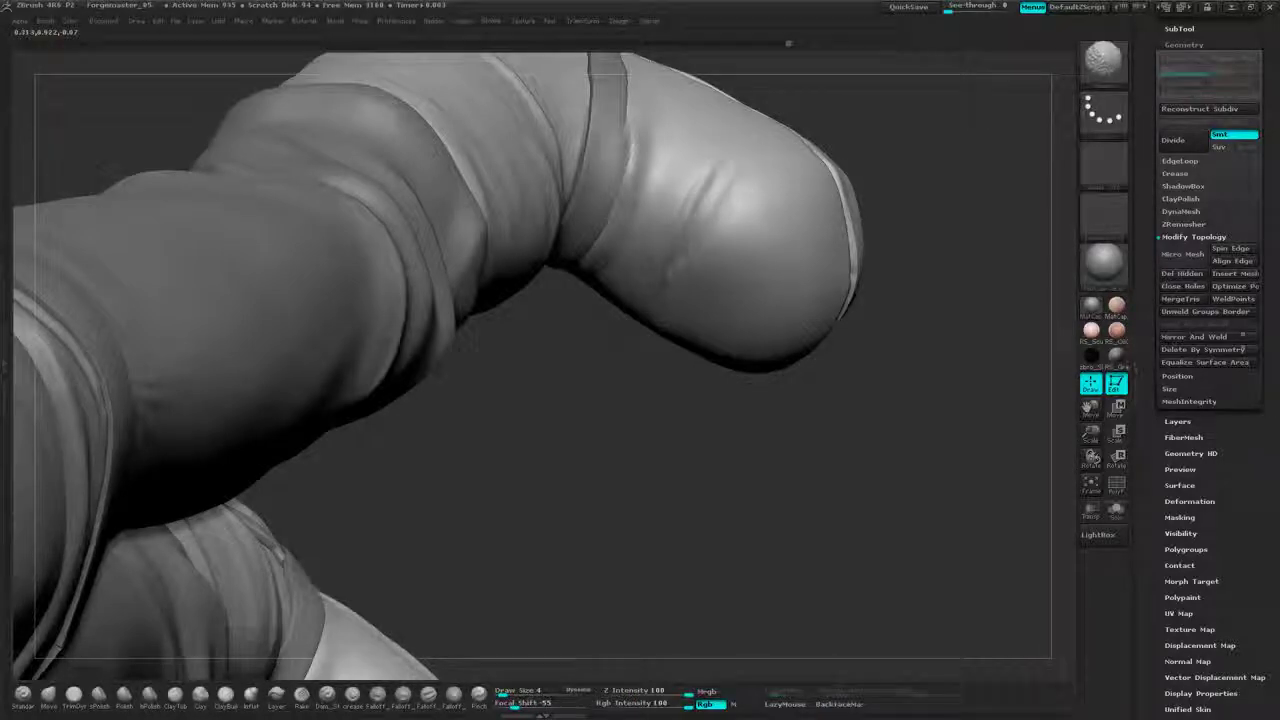
- Carve diagonal creases on the sides of the feet between the strap and the toe wrinkle, and smooth them
left_click_drag(658, 332, 400, 255)
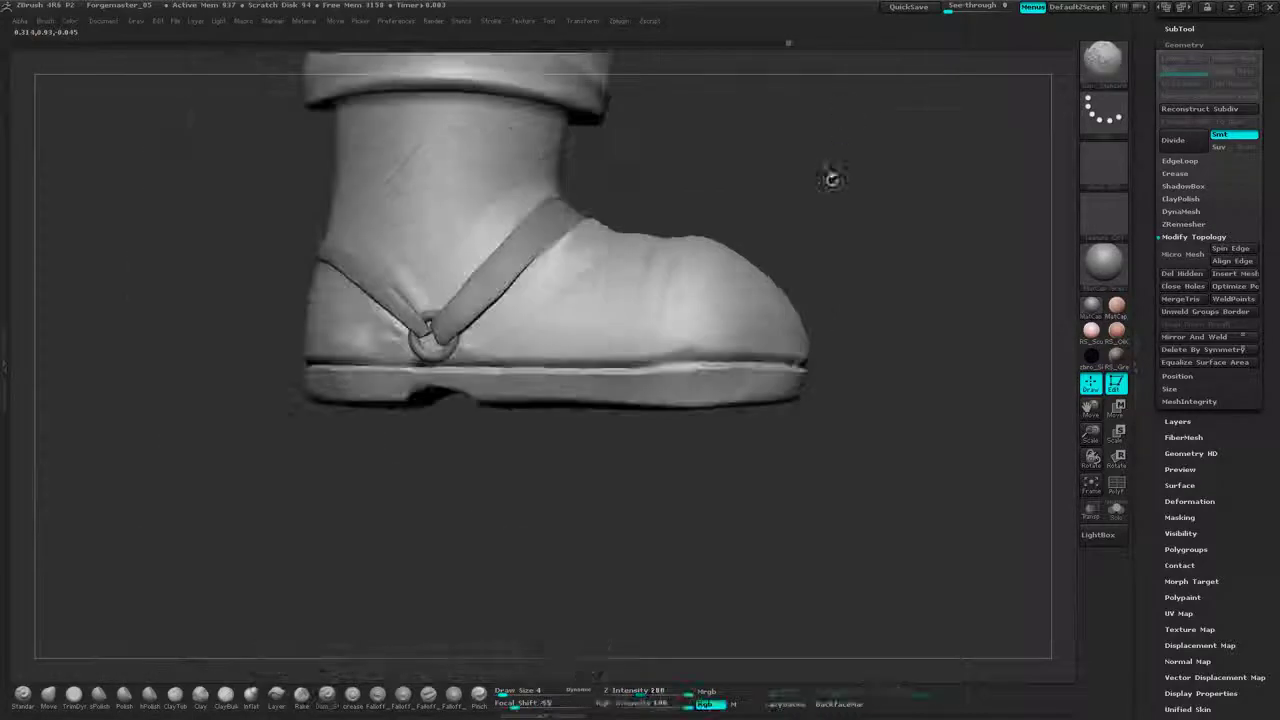
left_click_drag(826, 177, 805, 225)
mouse_move(672, 416)
left_mouse_down()
mouse_move(689, 389)
mouse_move(650, 415)
left_mouse_up()
left_click_drag(858, 252, 808, 300)
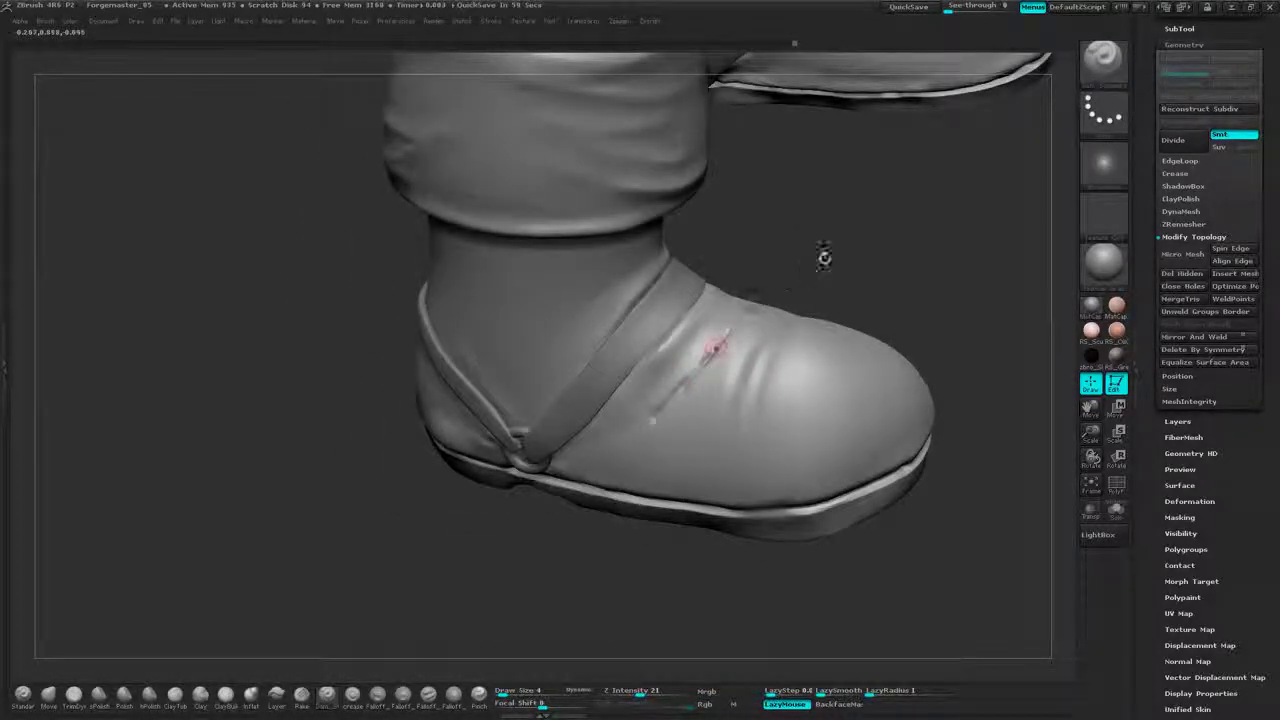
left_click_drag(823, 257, 809, 343)
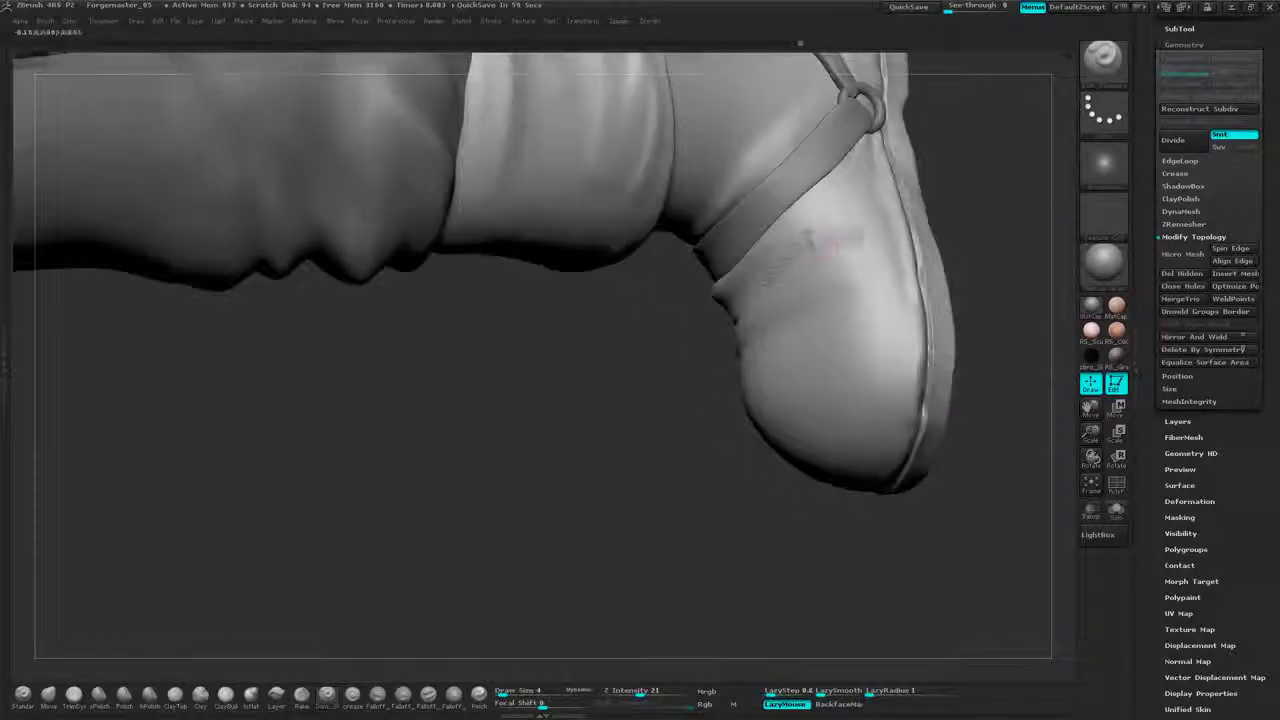
left_click_drag(840, 200, 785, 262)
mouse_move(850, 170)
left_mouse_down("shift")
mouse_move(818, 213)
mouse_move(851, 180)
left_mouse_up("shift")
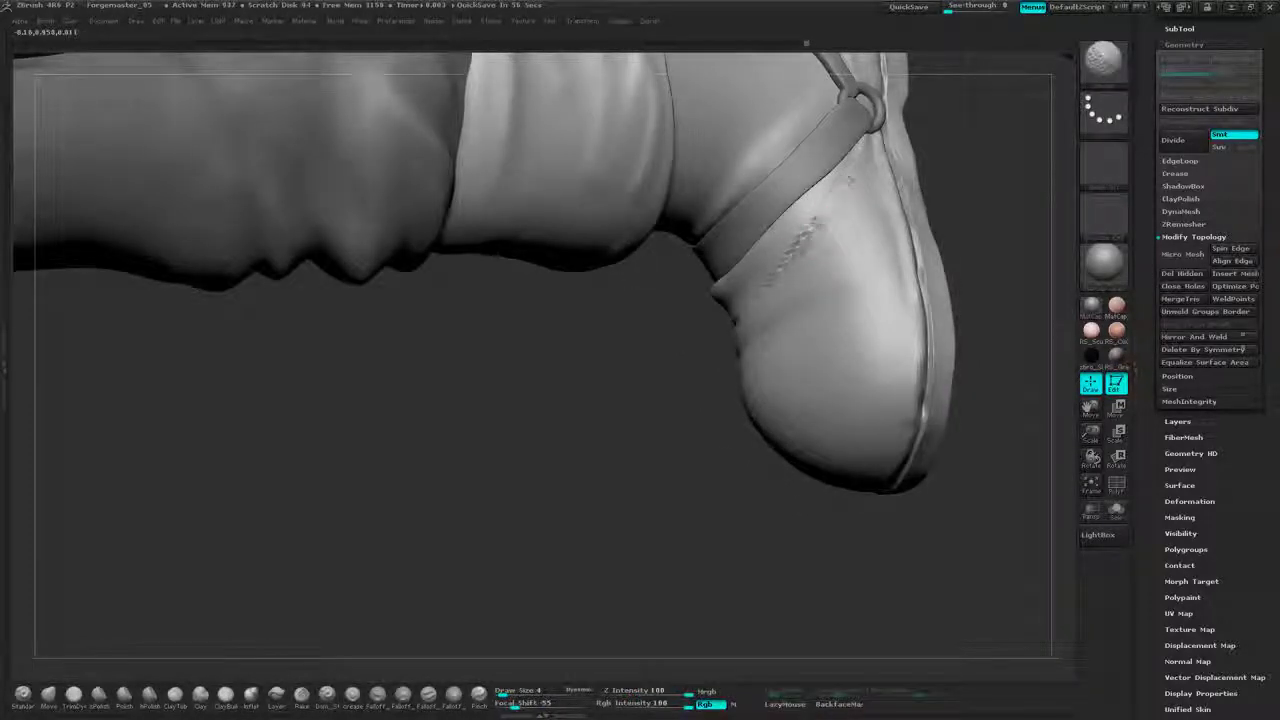
left_click_drag(679, 407, 800, 263)
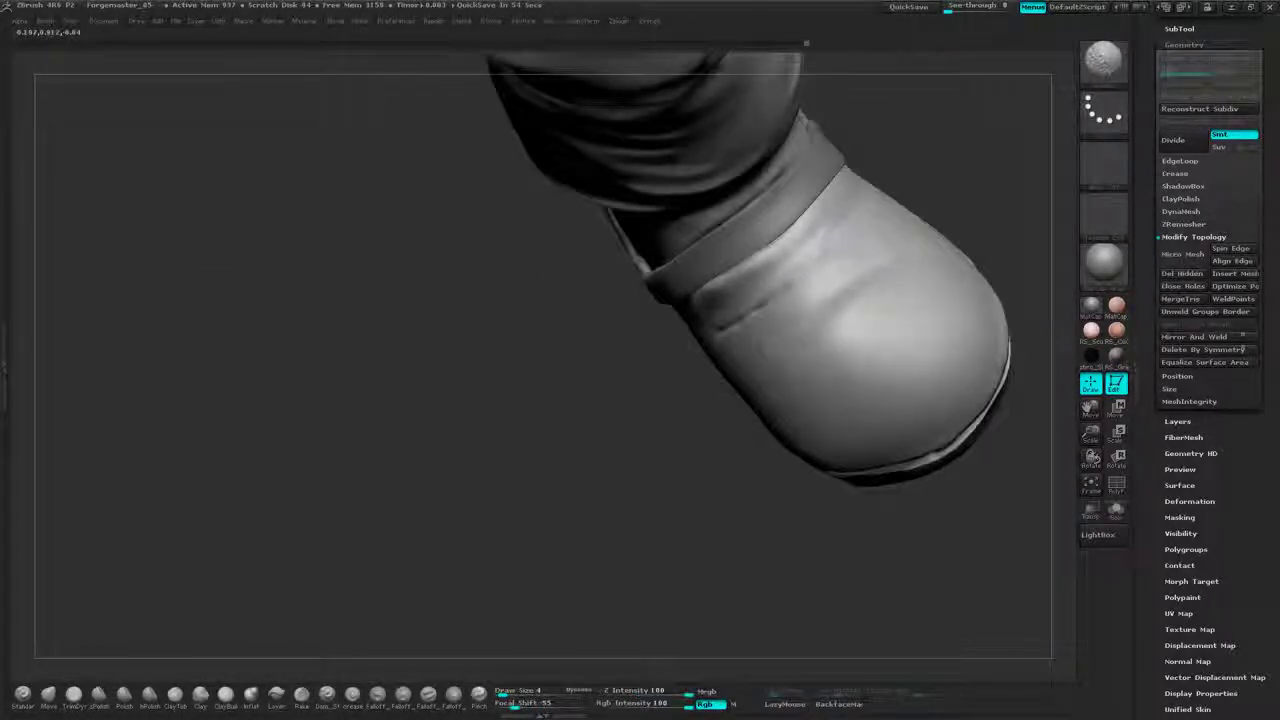
mouse_move(710, 345)
left_mouse_down("shift")
mouse_move(846, 211)
mouse_move(784, 280)
left_mouse_up("shift")
mouse_move(640, 490)
left_mouse_down("shift")
mouse_move(745, 450)
mouse_move(690, 490)
left_mouse_up("shift")
left_click_drag(784, 322, 766, 344, "shift")
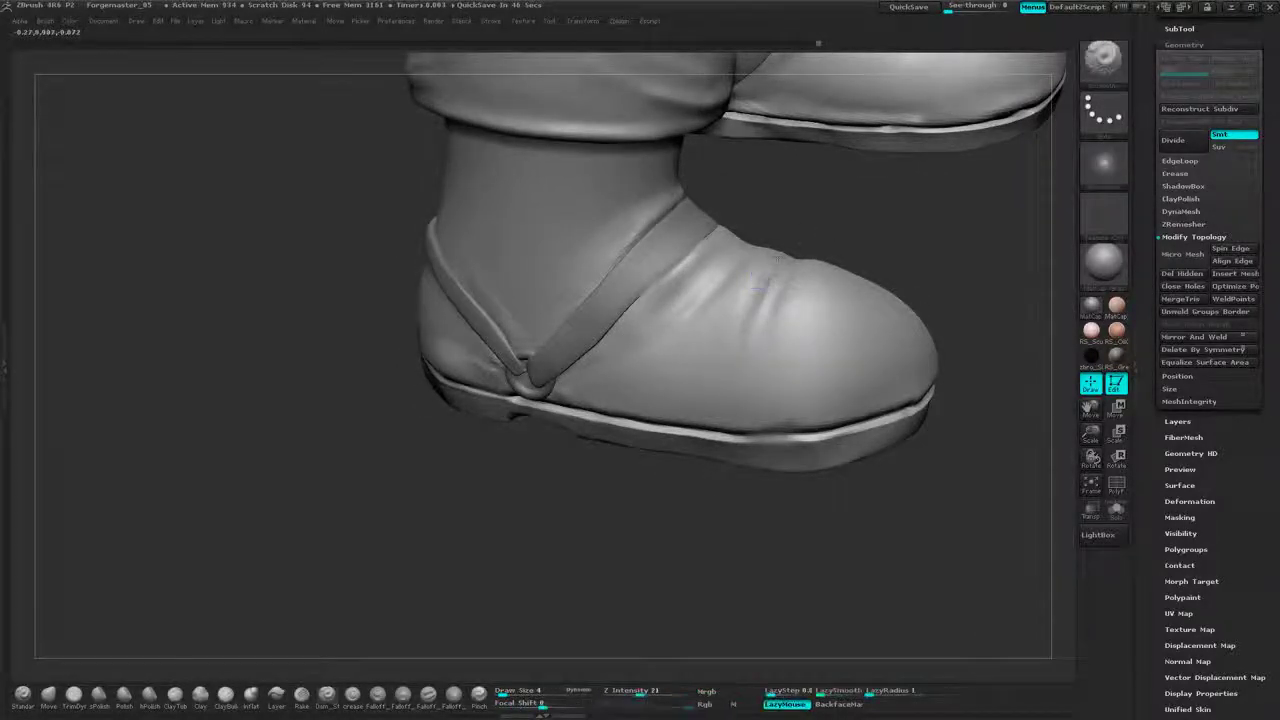
- Sharpen and blend the diagonal creases on the side of the feet close to the front strap
left_click_drag(790, 215, 776, 192)
mouse_move(704, 284)
left_mouse_down("shift")
mouse_move(686, 294)
mouse_move(717, 250)
left_mouse_up("shift")
left_click_drag(643, 338, 715, 254)
left_click_drag(660, 314, 697, 265)
mouse_move(697, 264)
left_mouse_down()
mouse_move(716, 254)
mouse_move(690, 283)
left_mouse_up()
- Extend the strap-side creases over the top of the feet with Dam_Standard and smooth the surrounding surface
left_click_drag(800, 530, 730, 590)
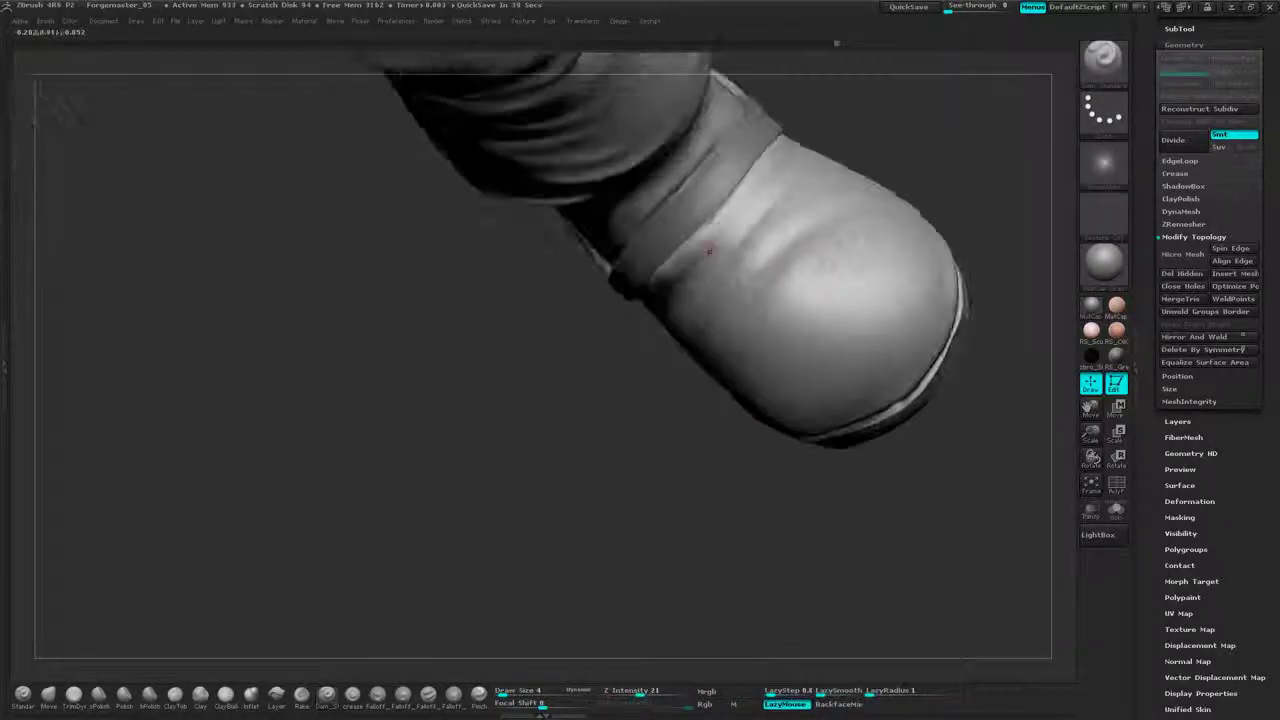
left_click_drag(738, 224, 698, 266)
left_click_drag(765, 190, 700, 260)
mouse_move(740, 220)
left_mouse_down()
mouse_move(780, 165)
mouse_move(740, 215)
mouse_move(750, 198)
left_mouse_up()
left_click_drag(800, 500, 710, 530)
mouse_move(853, 149)
left_mouse_down("shift")
mouse_move(786, 194)
mouse_move(796, 185)
left_mouse_up("shift")
mouse_move(990, 300)
left_mouse_down()
mouse_move(1020, 205)
mouse_move(1023, 117)
mouse_move(917, 264)
mouse_move(826, 249)
left_mouse_up()
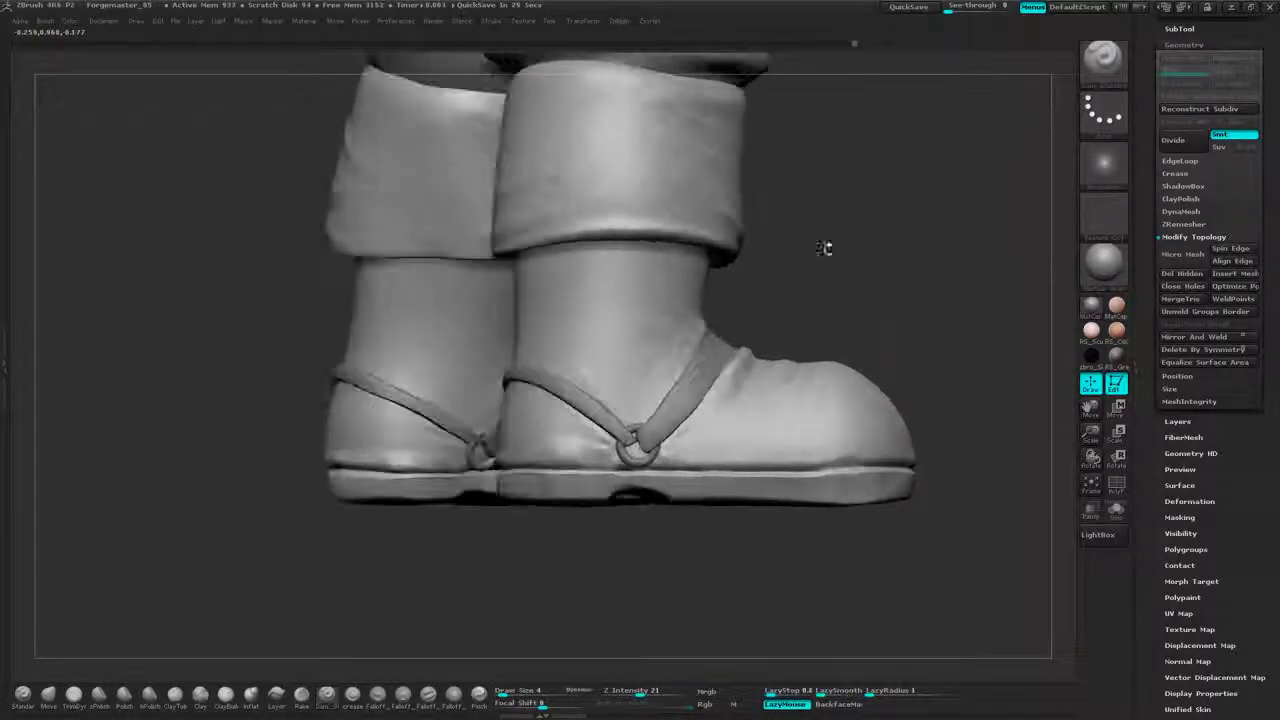
- Carve diagonal and horizontal creases on the outer ankles, build them up with the Standard brush, and smooth them into soft folds
left_click_drag(645, 312, 600, 333)
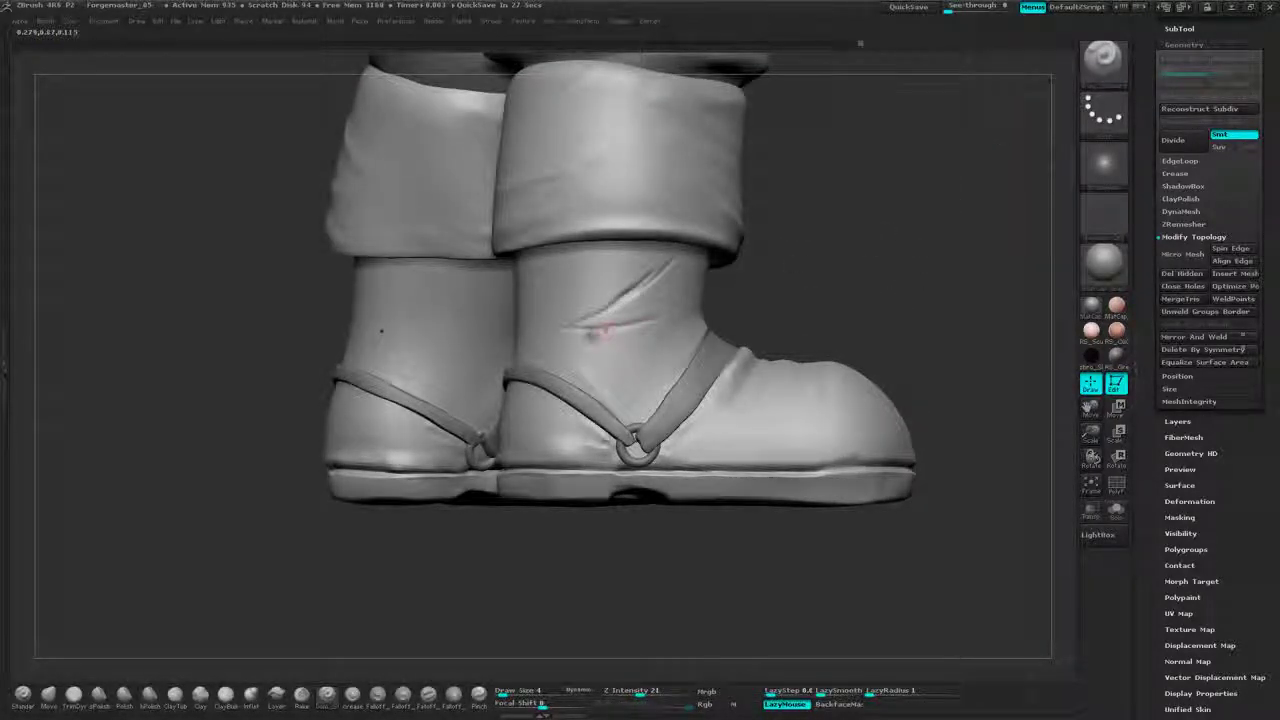
left_click(24, 695)
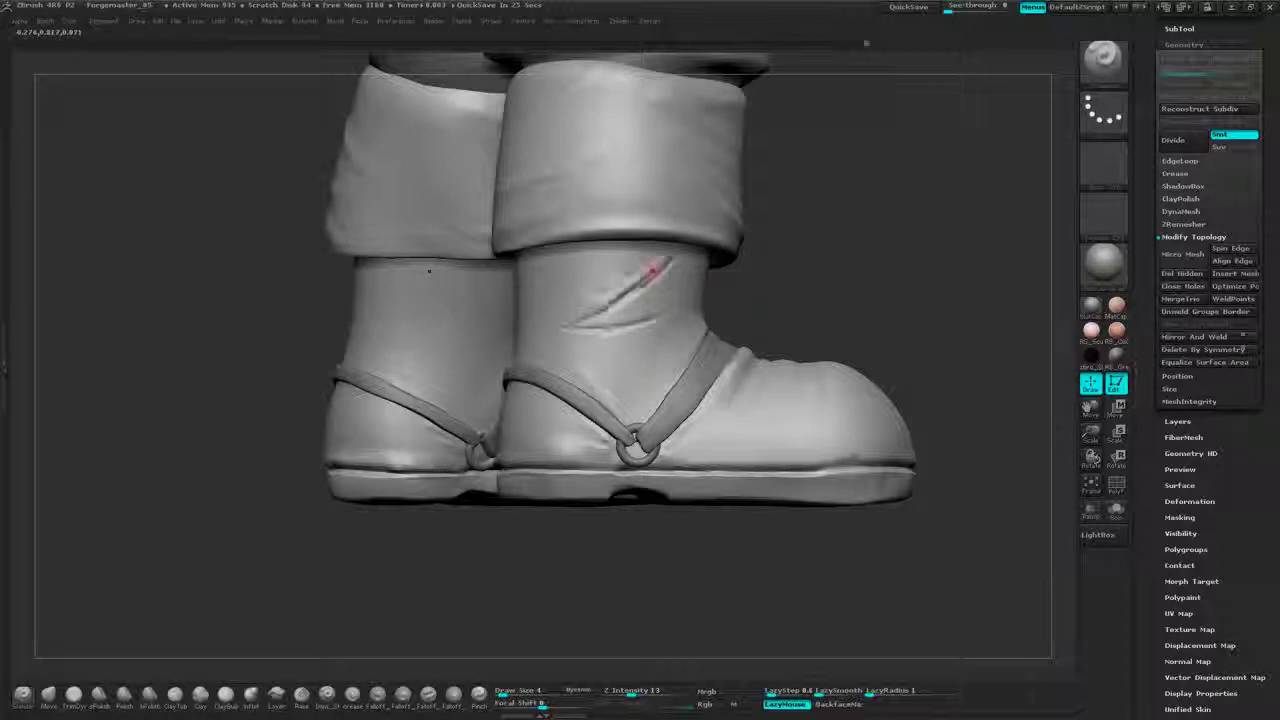
mouse_move(652, 271)
left_mouse_down()
mouse_move(568, 324)
mouse_move(664, 333)
left_mouse_up()
mouse_move(572, 336)
left_mouse_down()
mouse_move(660, 334)
mouse_move(582, 336)
mouse_move(640, 334)
left_mouse_up()
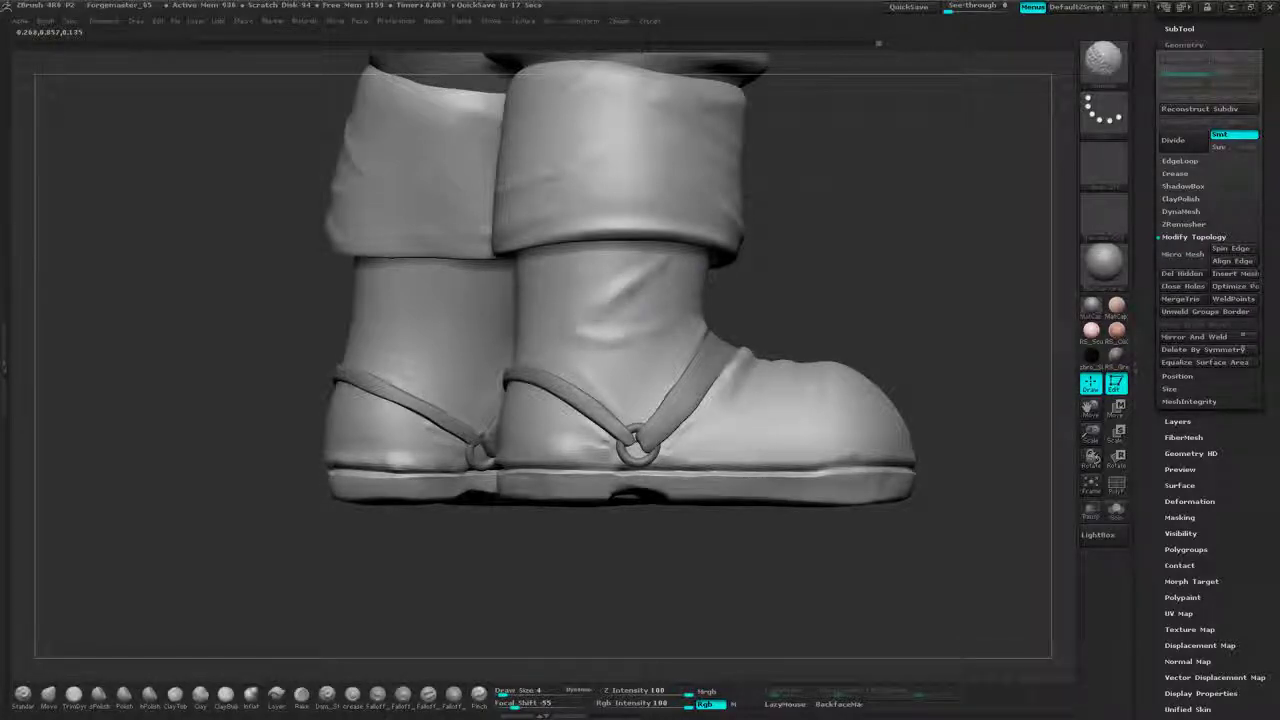
right_click_drag(600, 310, 632, 328)
mouse_move(528, 314)
left_mouse_down()
mouse_move(620, 272)
mouse_move(514, 314)
left_mouse_up()
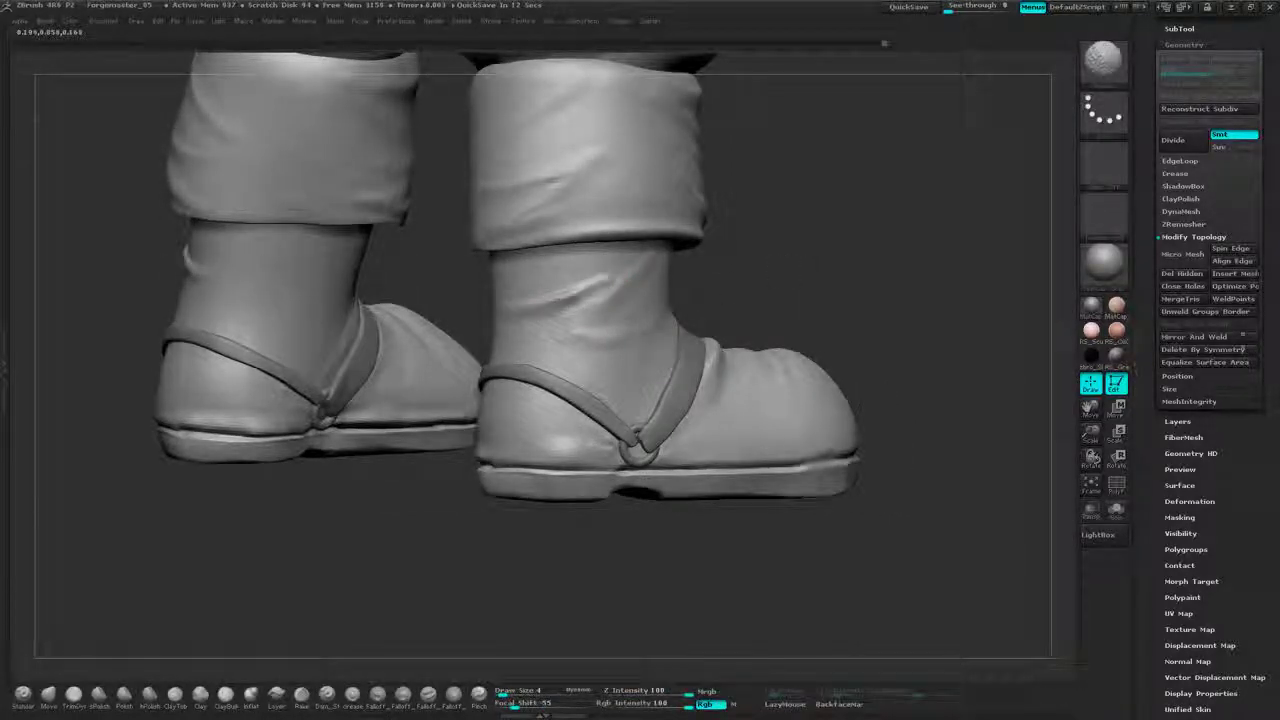
- Sculpt horizontal folds on the inner ankles above the straps and just below the cuffs with the Standard brush
right_click_drag(548, 292, 663, 283)
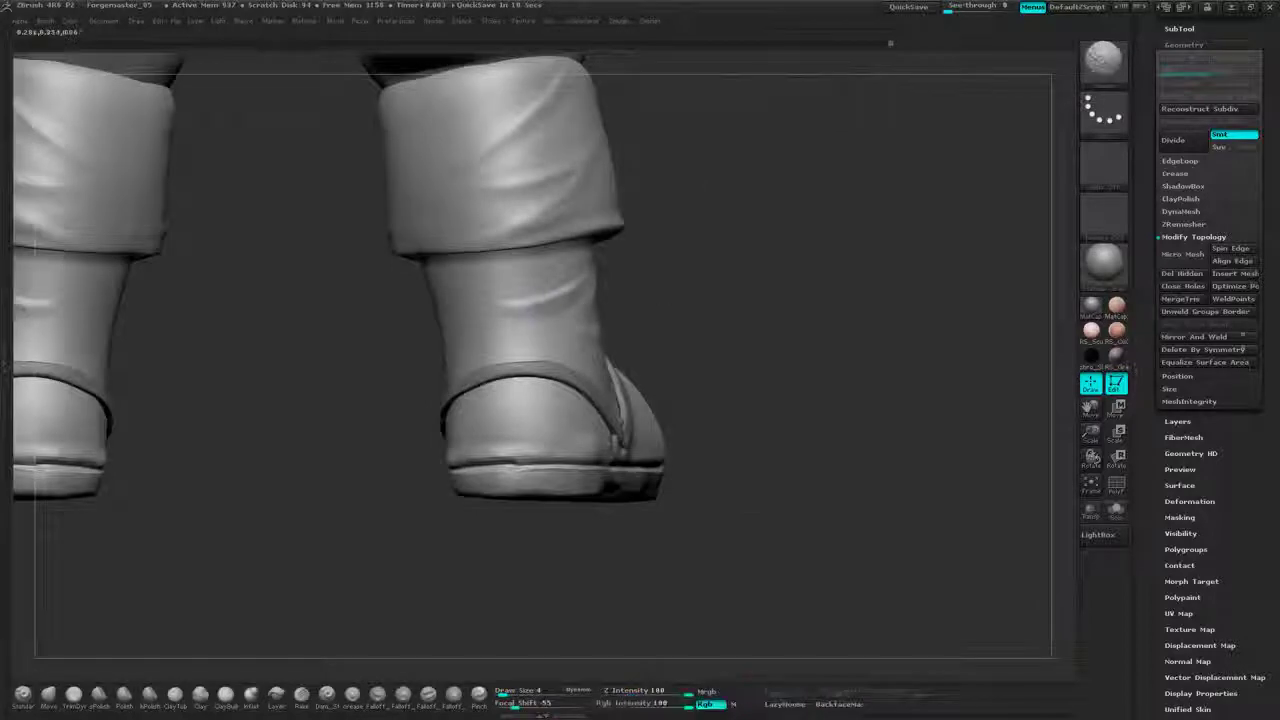
mouse_move(632, 240)
right_mouse_down()
mouse_move(651, 271)
mouse_move(723, 223)
right_mouse_up()
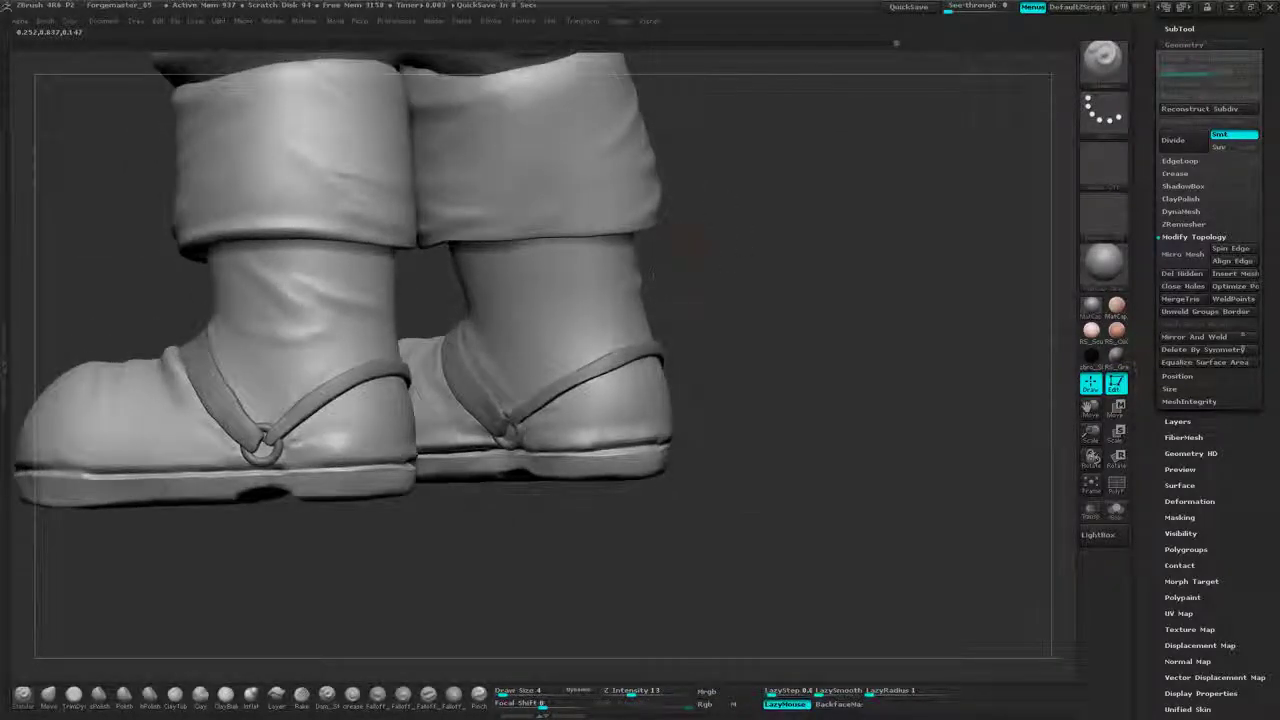
left_click_drag(480, 320, 605, 328)
left_click_drag(514, 345, 604, 339)
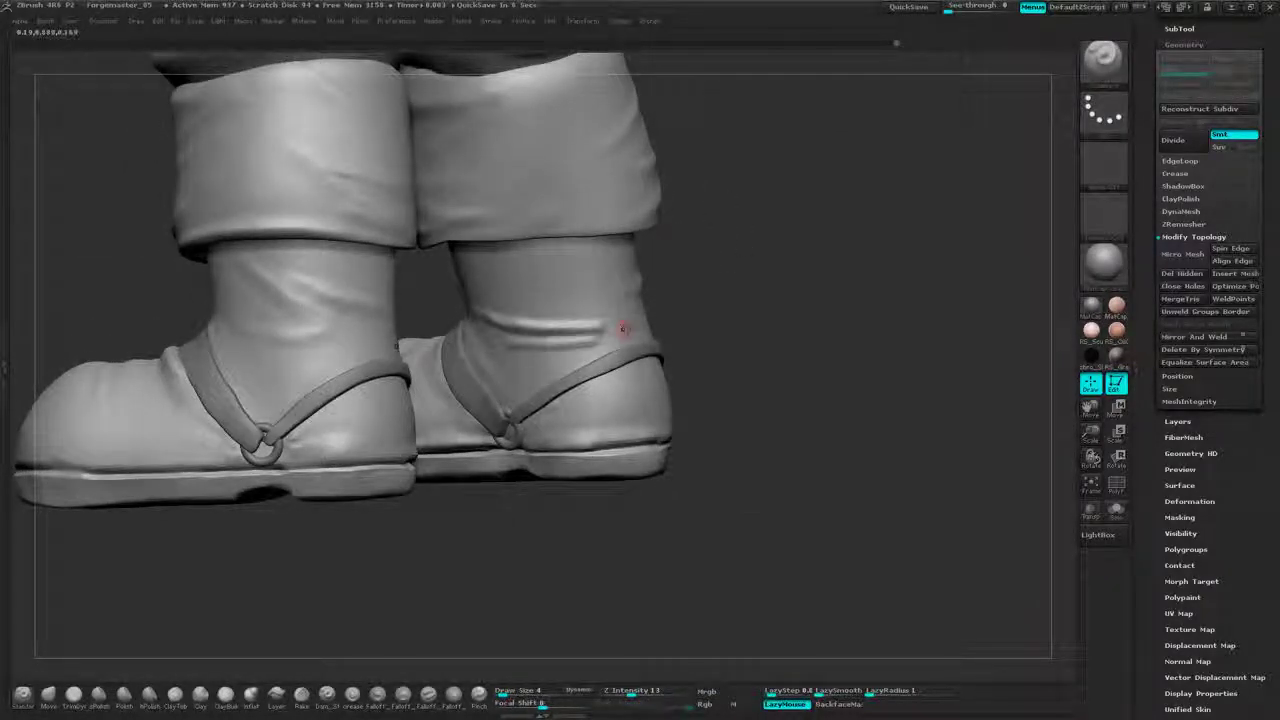
mouse_move(488, 279)
left_mouse_down()
mouse_move(615, 246)
mouse_move(522, 254)
left_mouse_up()
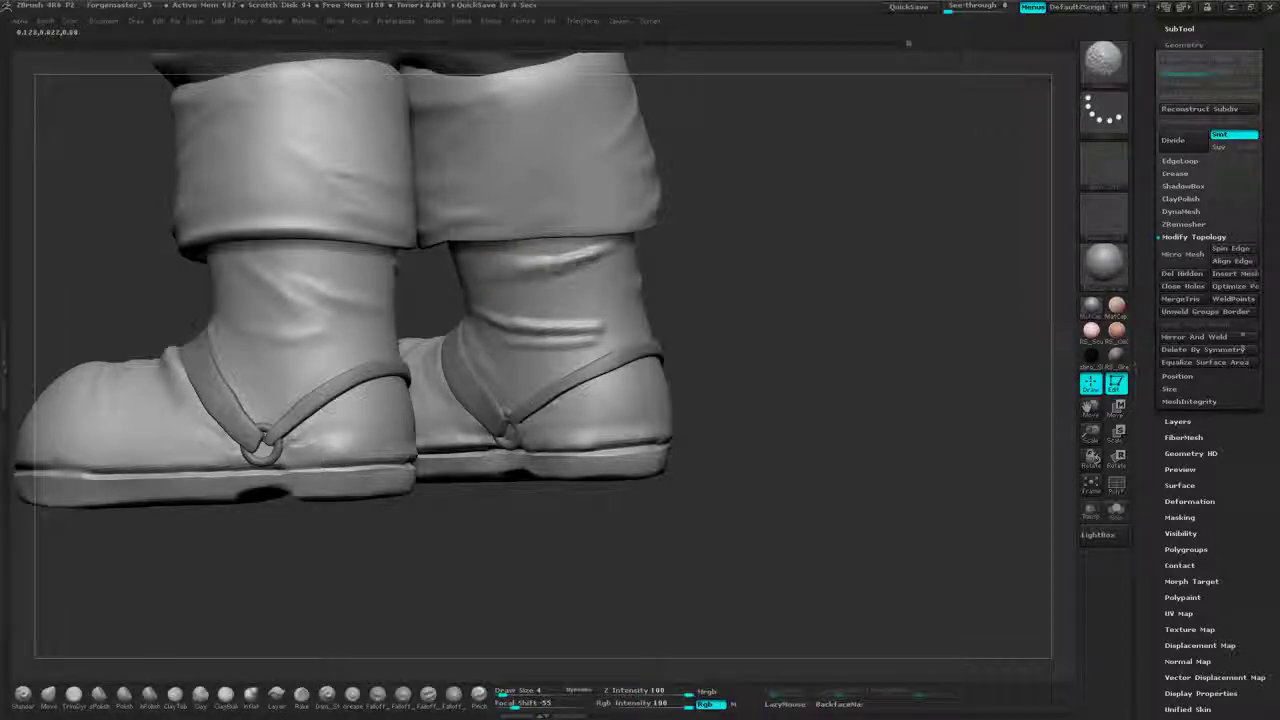
- Smooth the new inner ankle folds so they blend into the boot shafts
mouse_move(728, 233)
left_mouse_down()
mouse_move(750, 215)
mouse_move(708, 268)
left_mouse_up()
left_click_drag(540, 258, 580, 250, "shift")
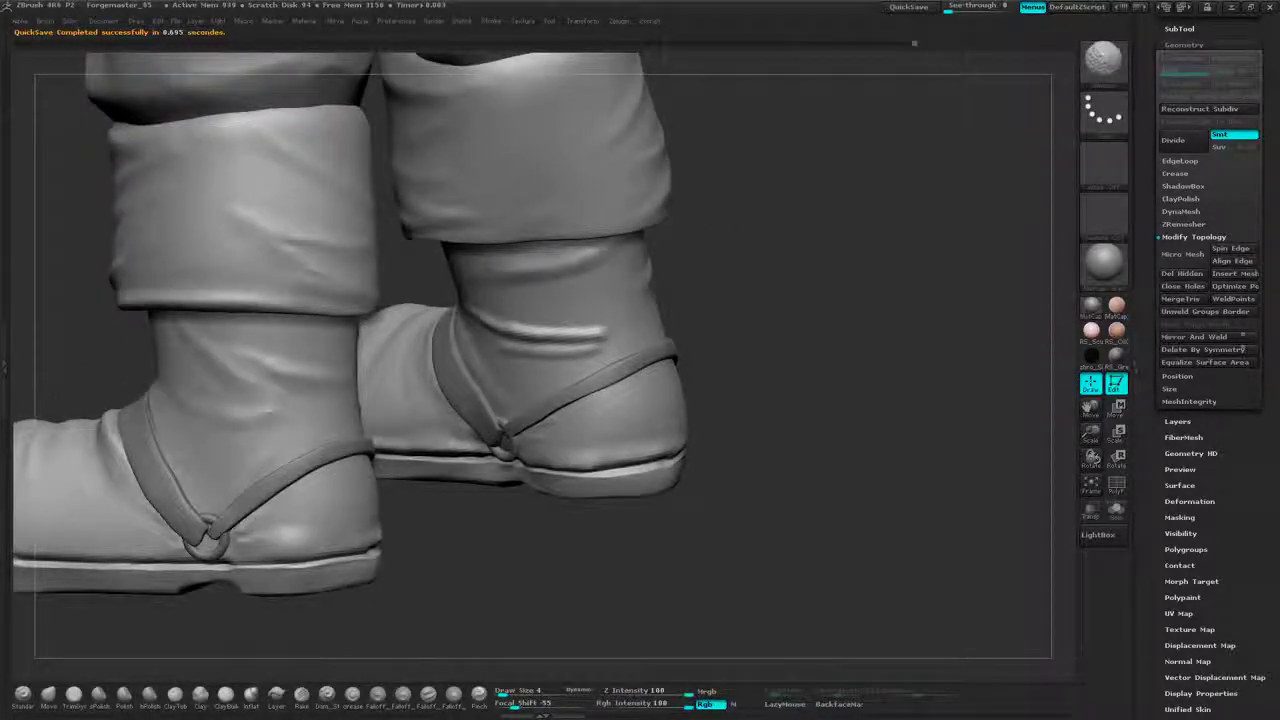
left_click_drag(674, 232, 690, 130)
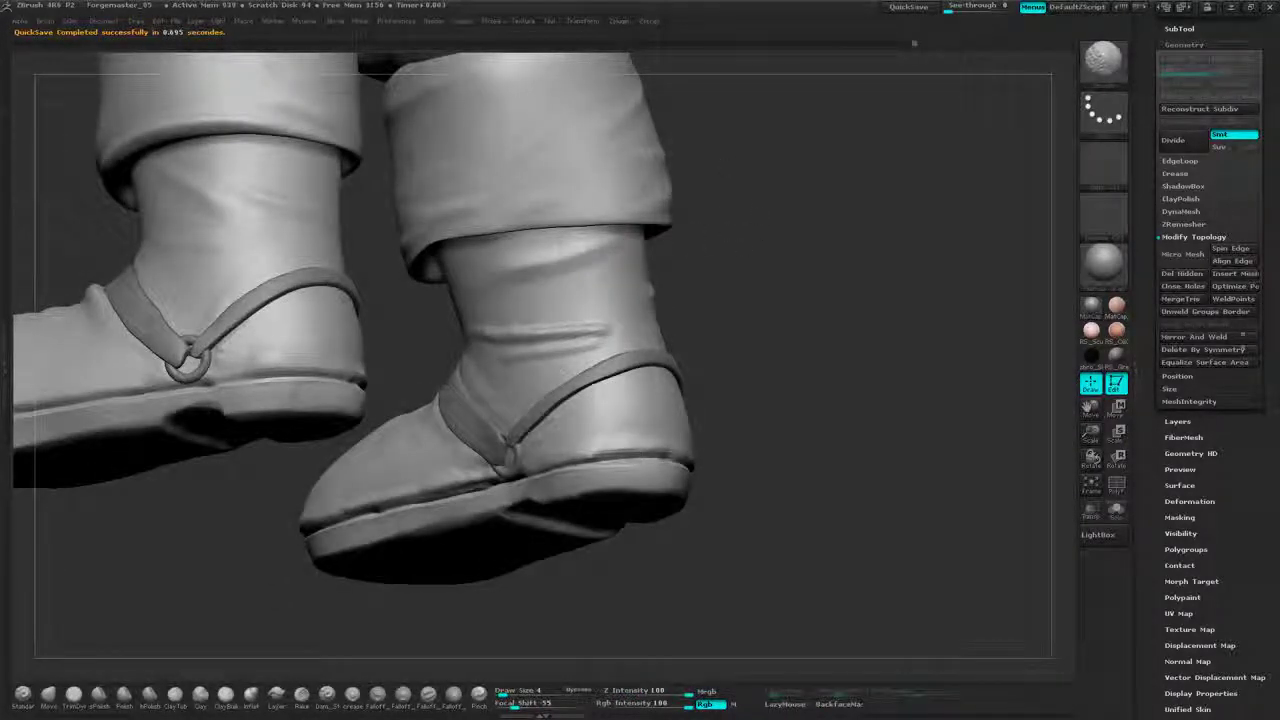
left_click_drag(400, 322, 440, 330)
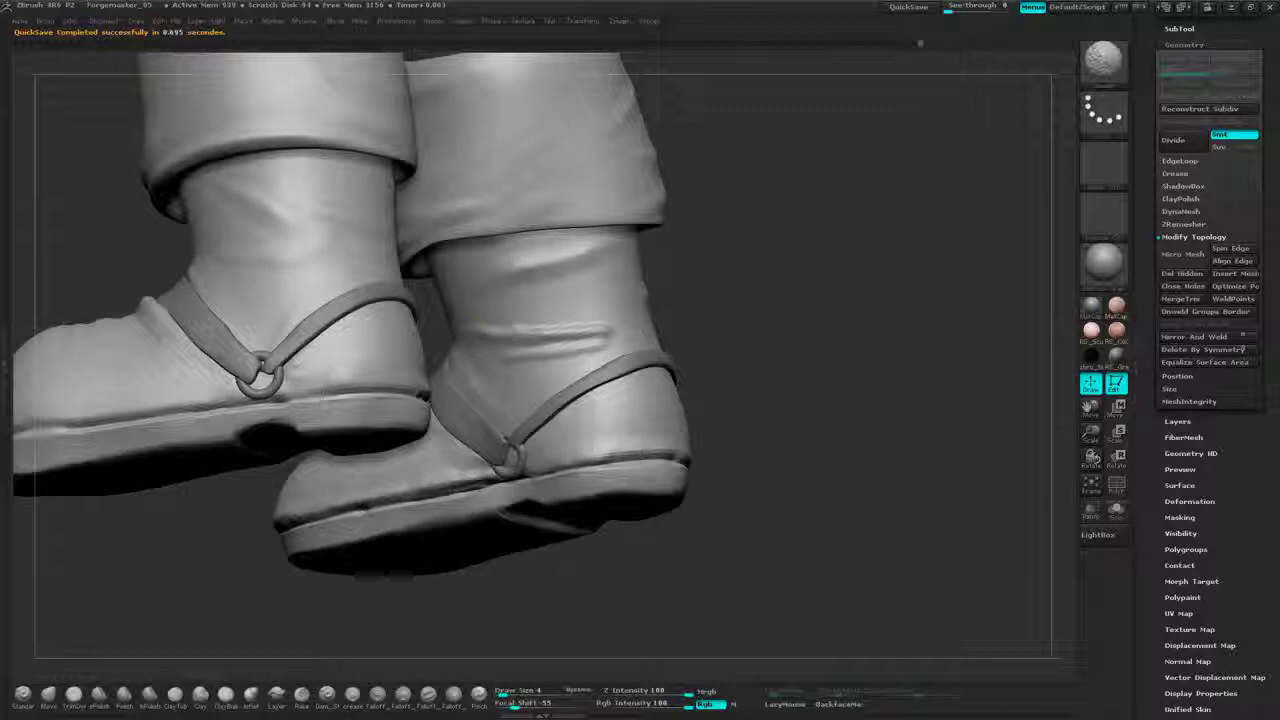
- Soften the remaining horizontal folds on the inner ankles between the cuffs and the straps
left_click_drag(518, 346, 548, 342, "shift")
left_click_drag(722, 340, 718, 374)
mouse_move(577, 354)
left_mouse_down("shift")
mouse_move(605, 349)
mouse_move(550, 359)
mouse_move(590, 335)
left_mouse_up("shift")
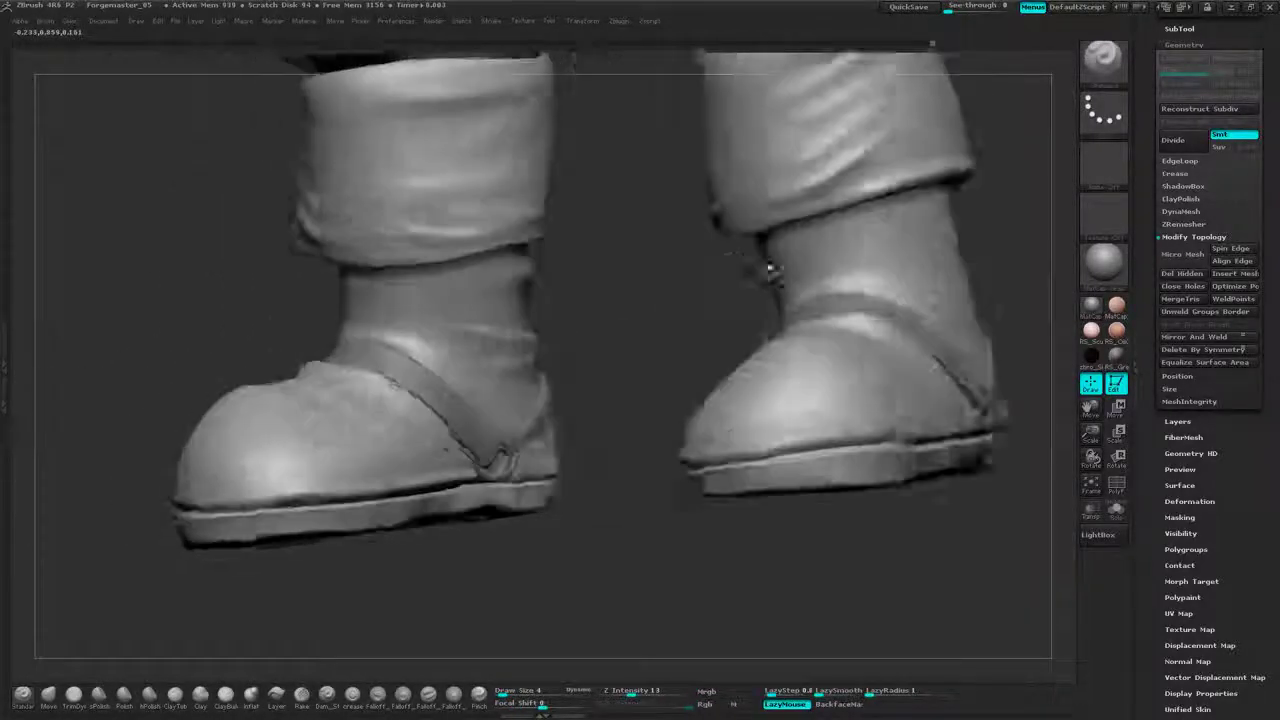
left_click_drag(770, 268, 617, 285)
mouse_move(735, 250)
left_mouse_down()
mouse_move(672, 248)
mouse_move(610, 276)
mouse_move(636, 288)
mouse_move(687, 274)
mouse_move(595, 290)
left_mouse_up()
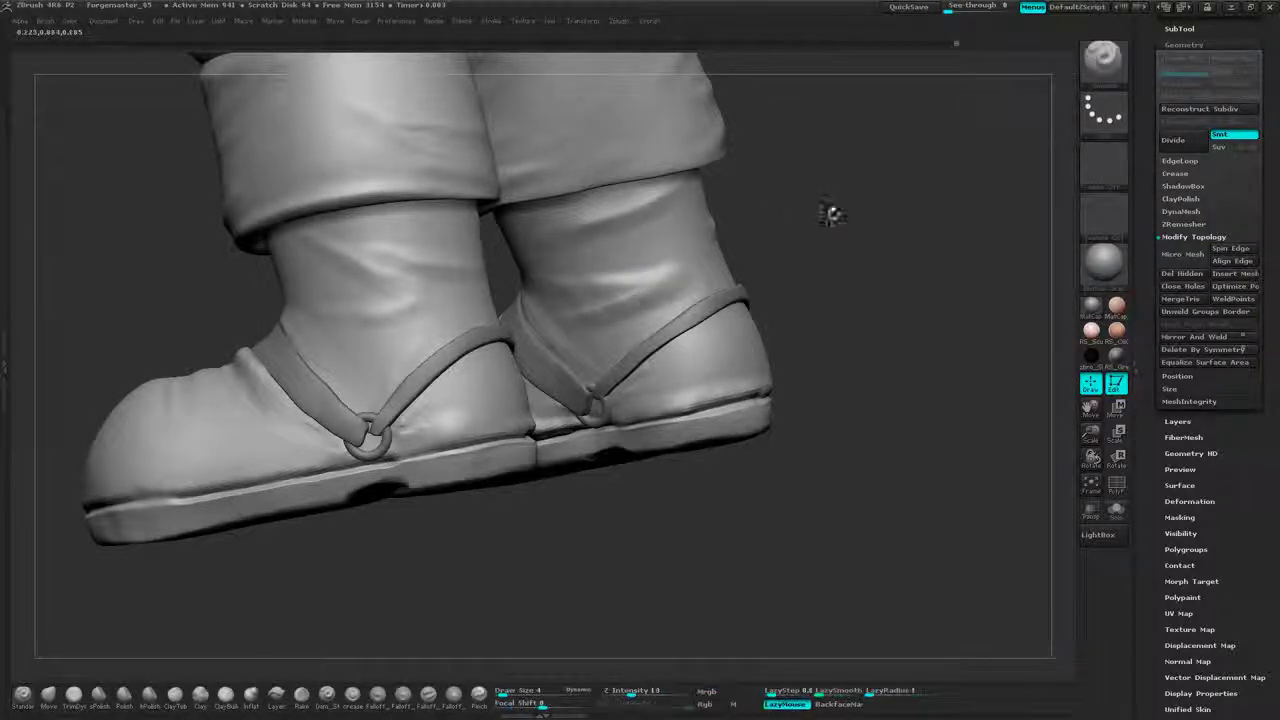
- Sculpt curved folds across the front of the ankles just above the straps with the Standard brush and smooth their edges
mouse_move(831, 211)
left_mouse_down("shift")
mouse_move(837, 237)
mouse_move(890, 240)
left_mouse_up("shift")
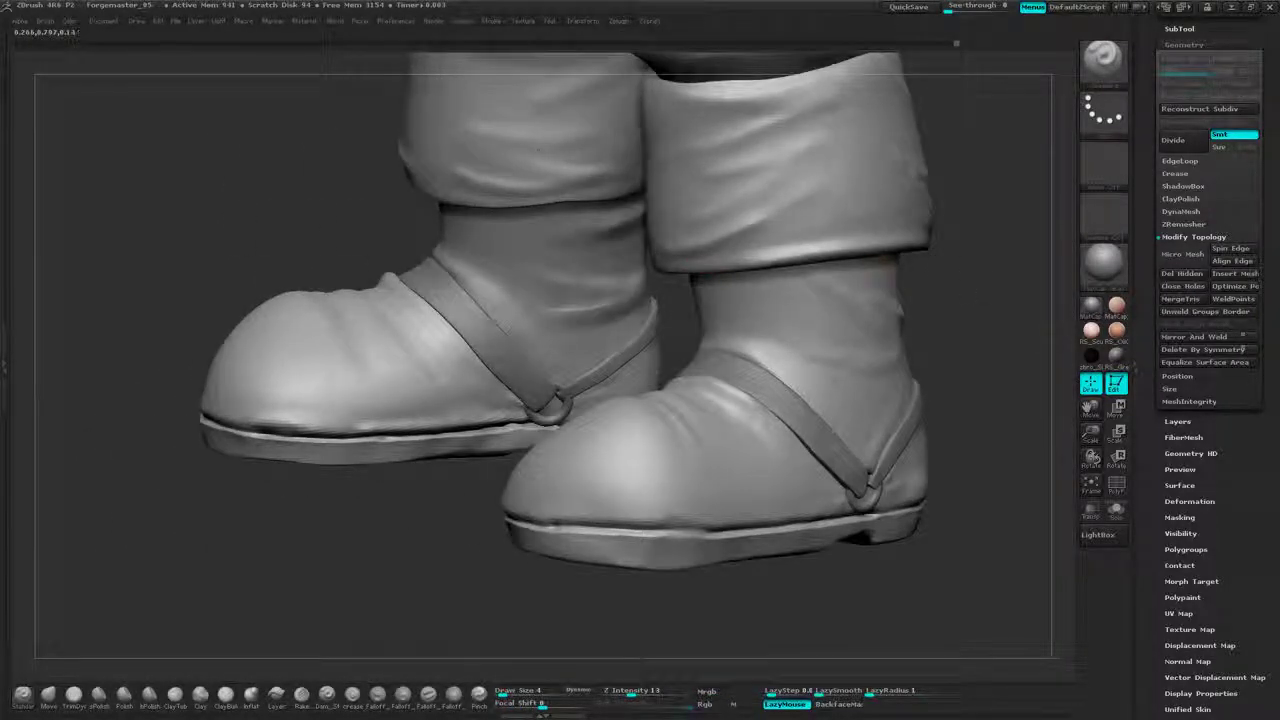
left_click_drag(921, 297, 757, 245, "alt")
mouse_move(692, 308)
left_mouse_down()
mouse_move(565, 271)
mouse_move(674, 312)
left_mouse_up()
mouse_move(860, 300)
left_mouse_down()
mouse_move(825, 303)
mouse_move(815, 335)
left_mouse_up()
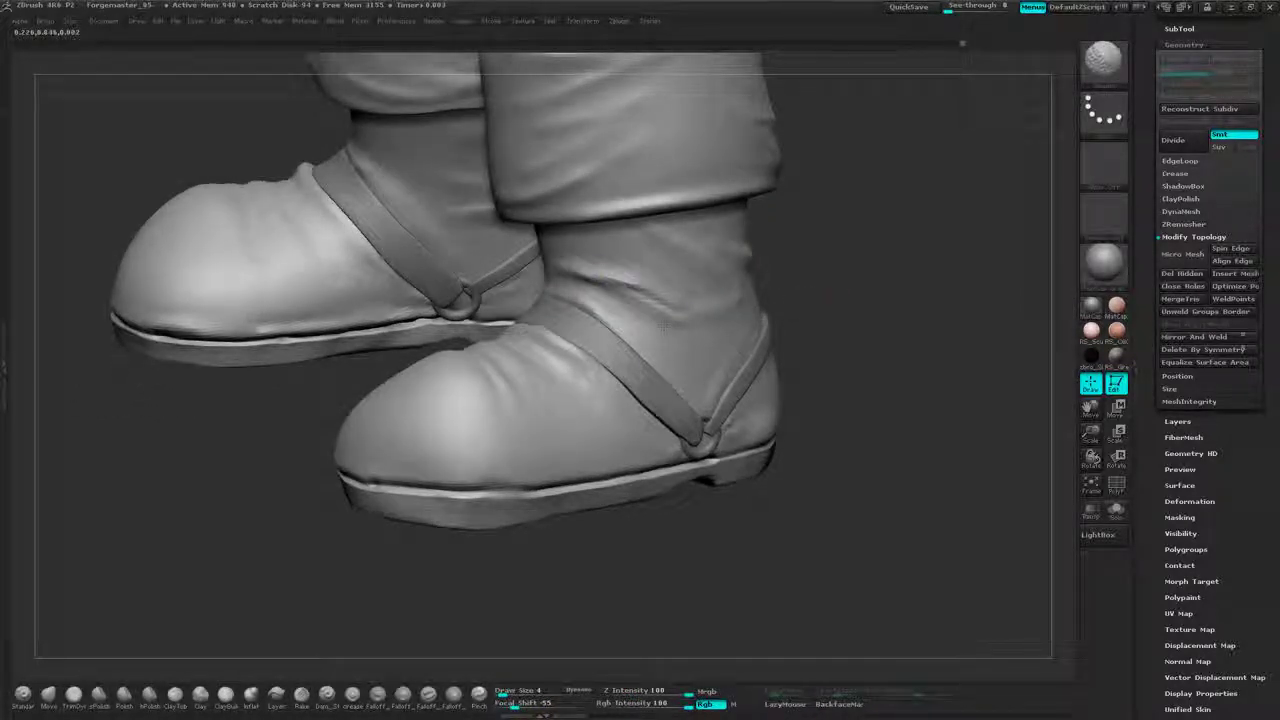
left_click_drag(856, 280, 898, 262)
mouse_move(653, 265)
left_mouse_down()
mouse_move(590, 312)
mouse_move(725, 249)
left_mouse_up()
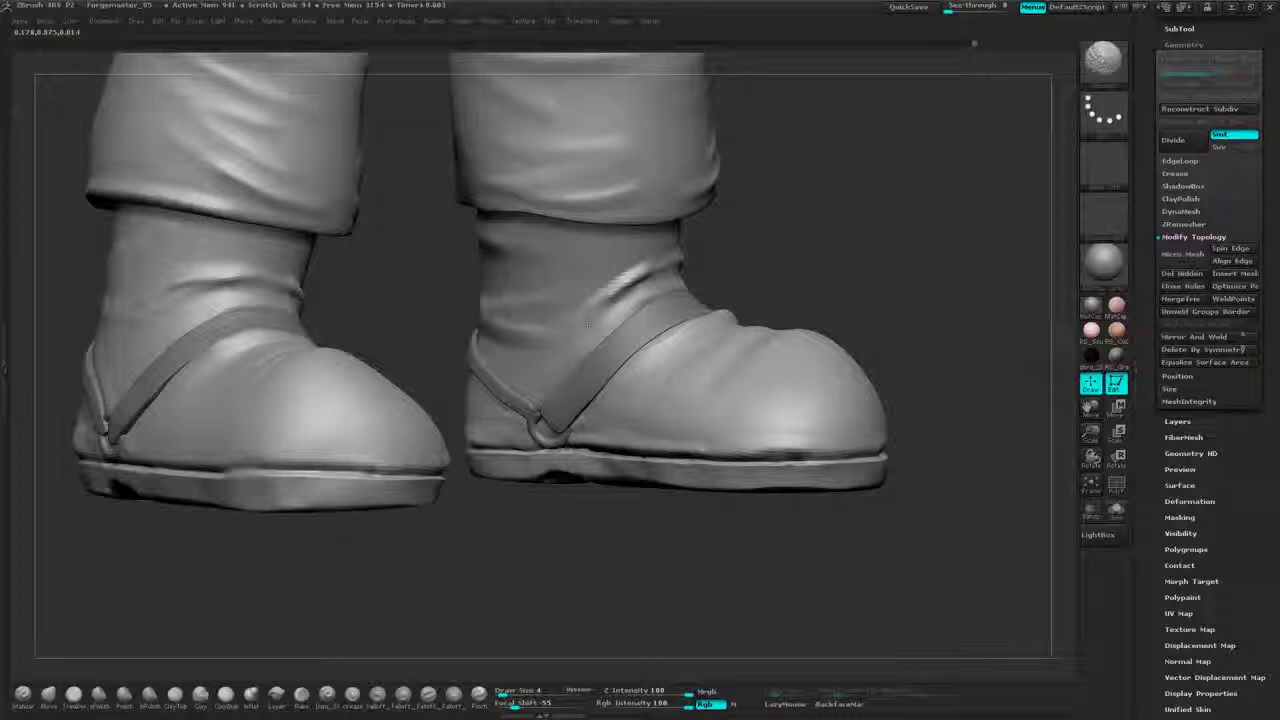
mouse_move(850, 262)
left_mouse_down()
mouse_move(770, 285)
mouse_move(803, 262)
mouse_move(785, 287)
left_mouse_up()
right_click_drag(867, 259, 880, 260)
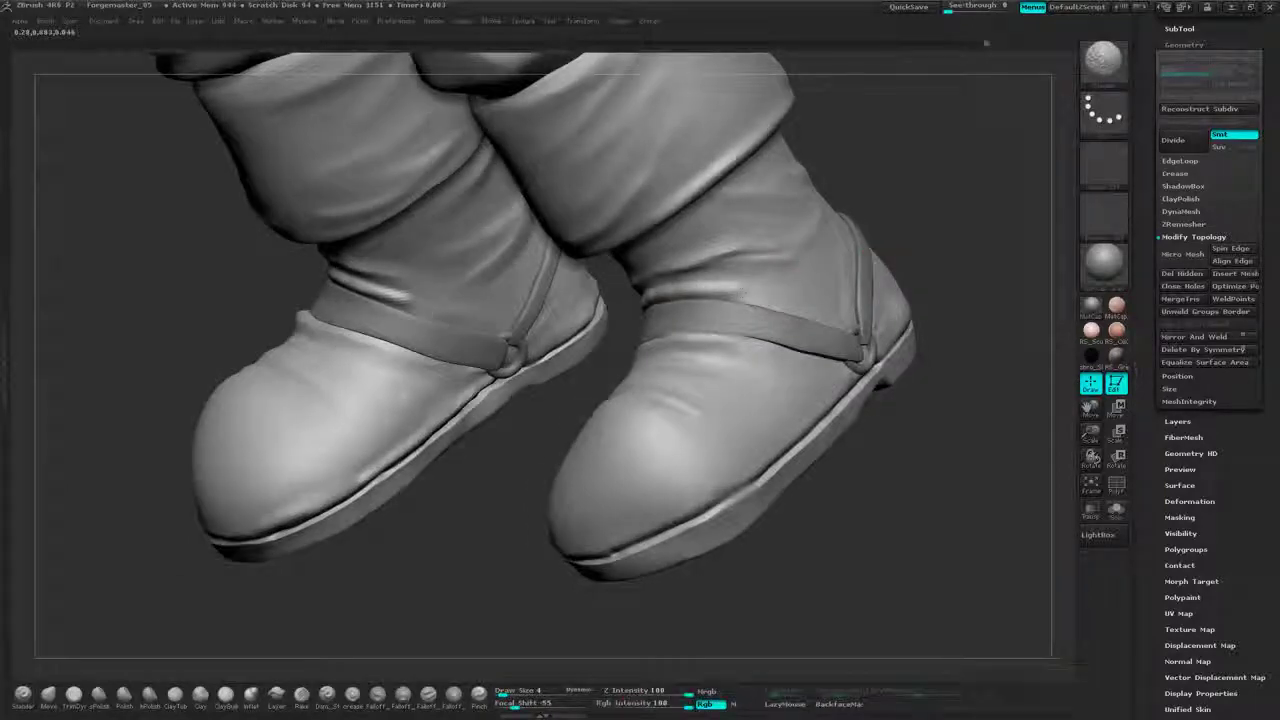
mouse_move(880, 222)
left_mouse_down()
mouse_move(620, 315)
mouse_move(829, 251)
mouse_move(752, 246)
mouse_move(720, 313)
left_mouse_up()
left_click_drag(575, 359, 553, 370, "shift")
mouse_move(765, 345)
left_mouse_down("alt")
mouse_move(777, 291)
mouse_move(768, 350)
left_mouse_up("alt")
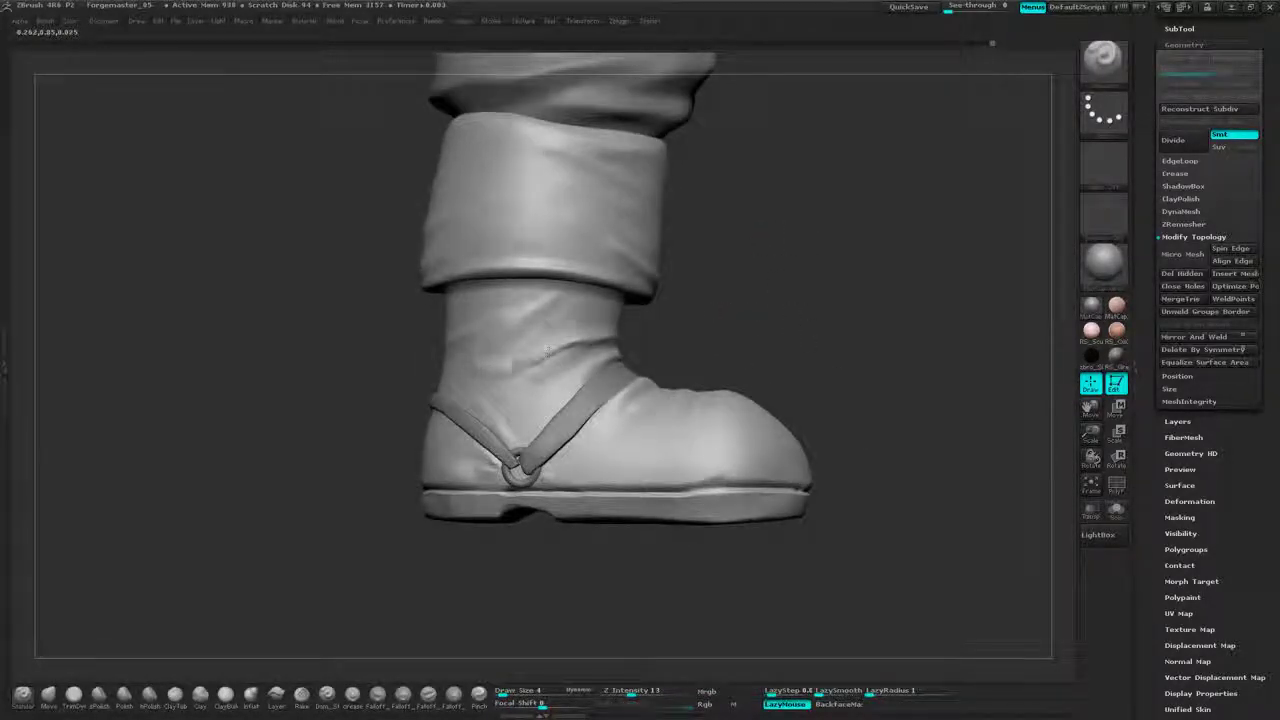
- Build up diagonal folds on the outer ankles and horizontal ones beneath the rear of the cuffs, and smooth them into the shafts
left_click_drag(548, 351, 461, 372)
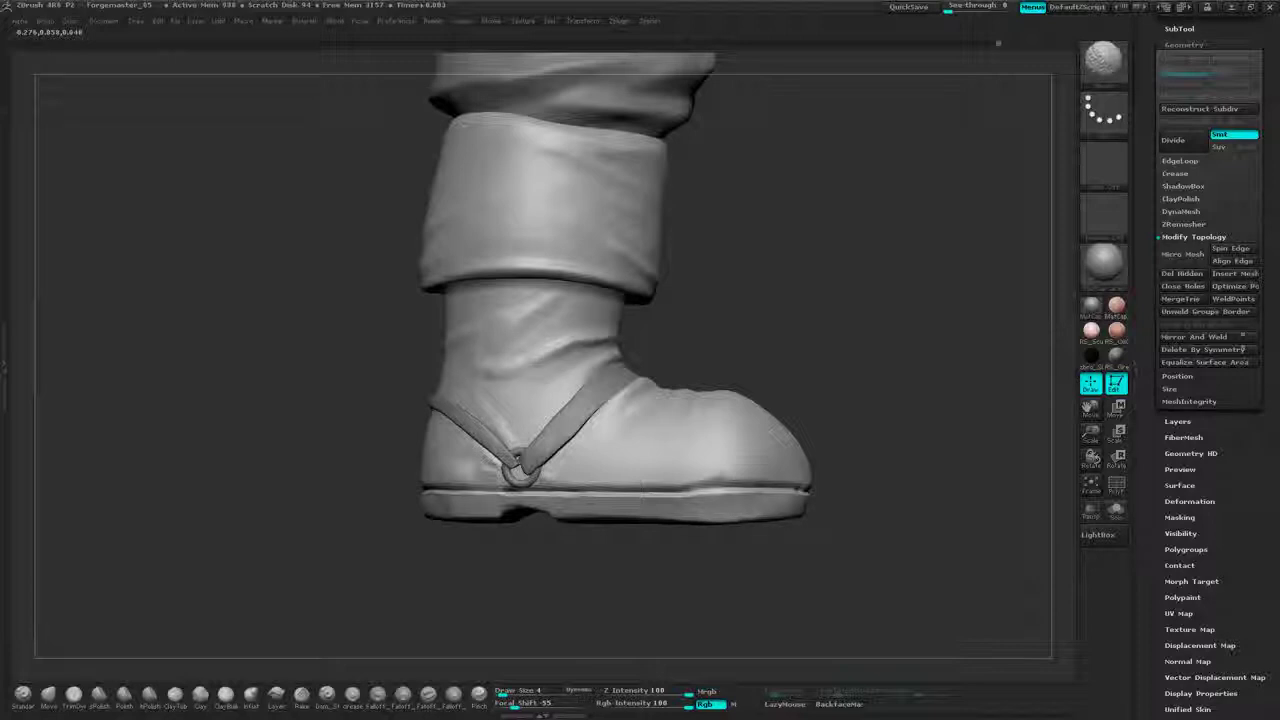
mouse_move(715, 307)
left_mouse_down()
mouse_move(868, 228)
mouse_move(785, 258)
left_mouse_up()
left_click_drag(576, 304, 489, 312)
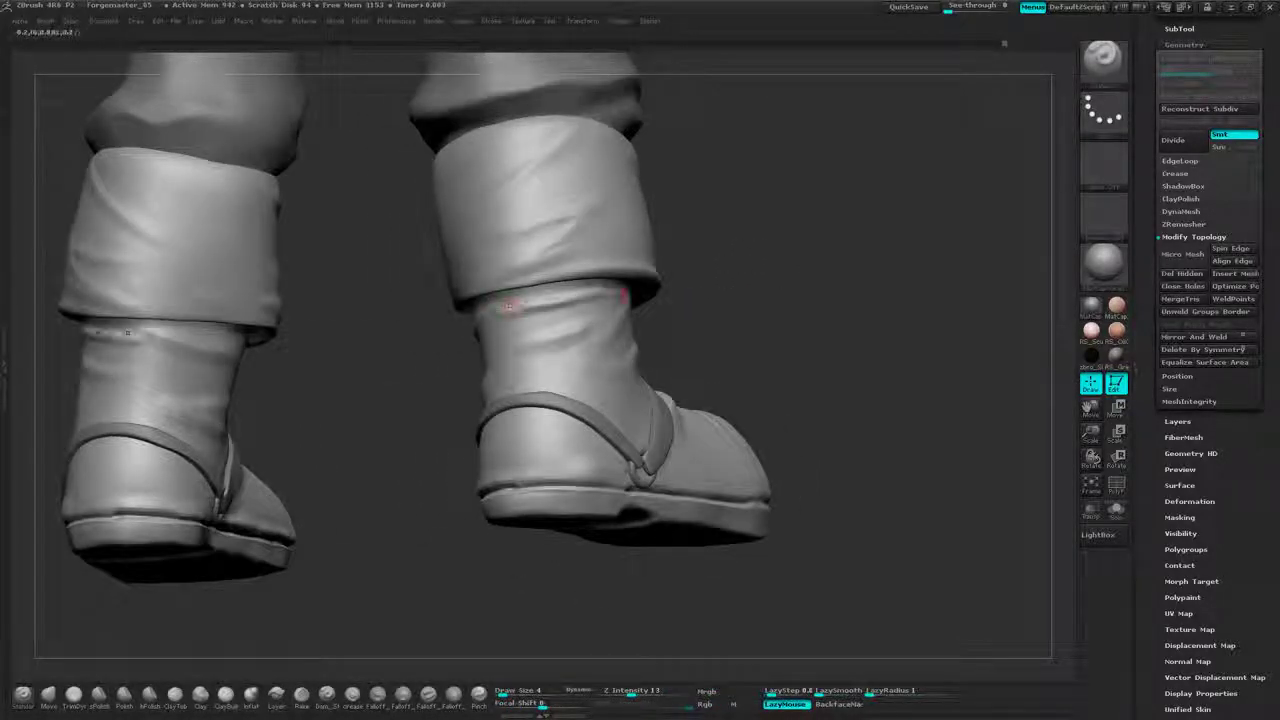
left_click_drag(604, 302, 494, 335)
mouse_move(694, 281)
left_mouse_down()
mouse_move(744, 284)
mouse_move(535, 311)
left_mouse_up()
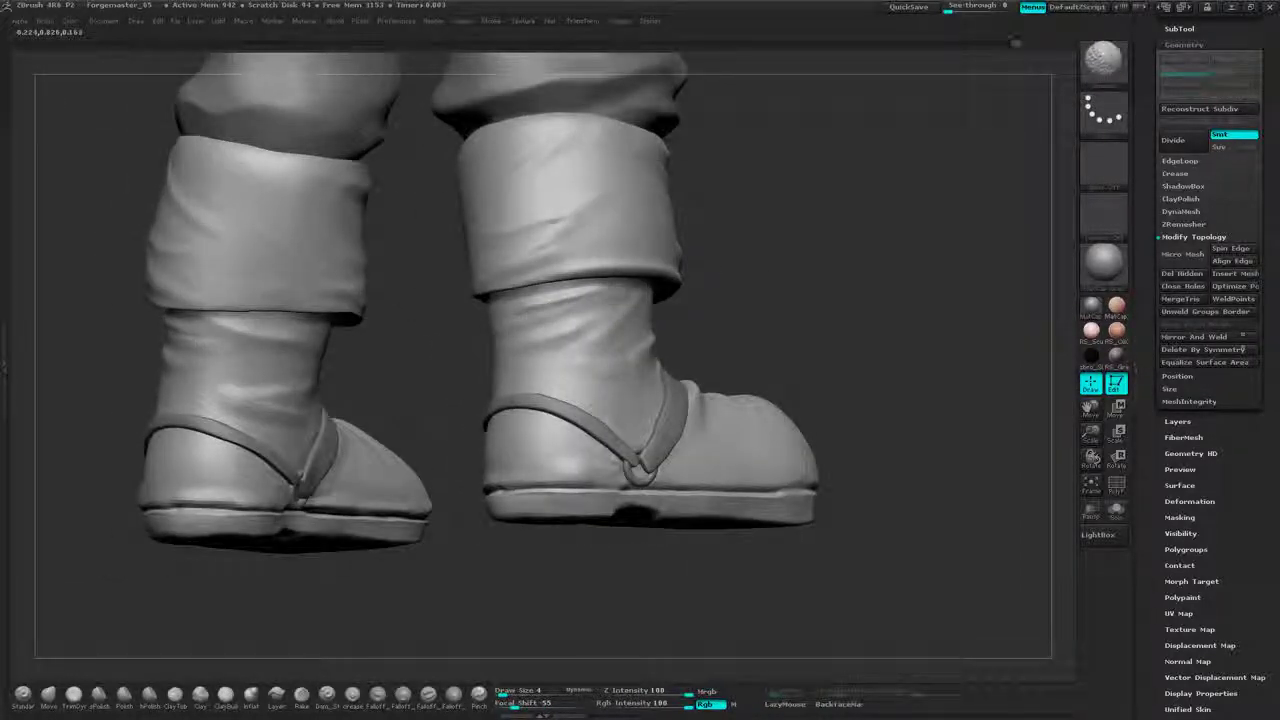
left_click_drag(700, 262, 750, 268)
left_click_drag(563, 298, 501, 330, "shift")
mouse_move(975, 284)
left_mouse_down()
mouse_move(856, 299)
mouse_move(894, 286)
mouse_move(874, 260)
mouse_move(838, 284)
left_mouse_up()
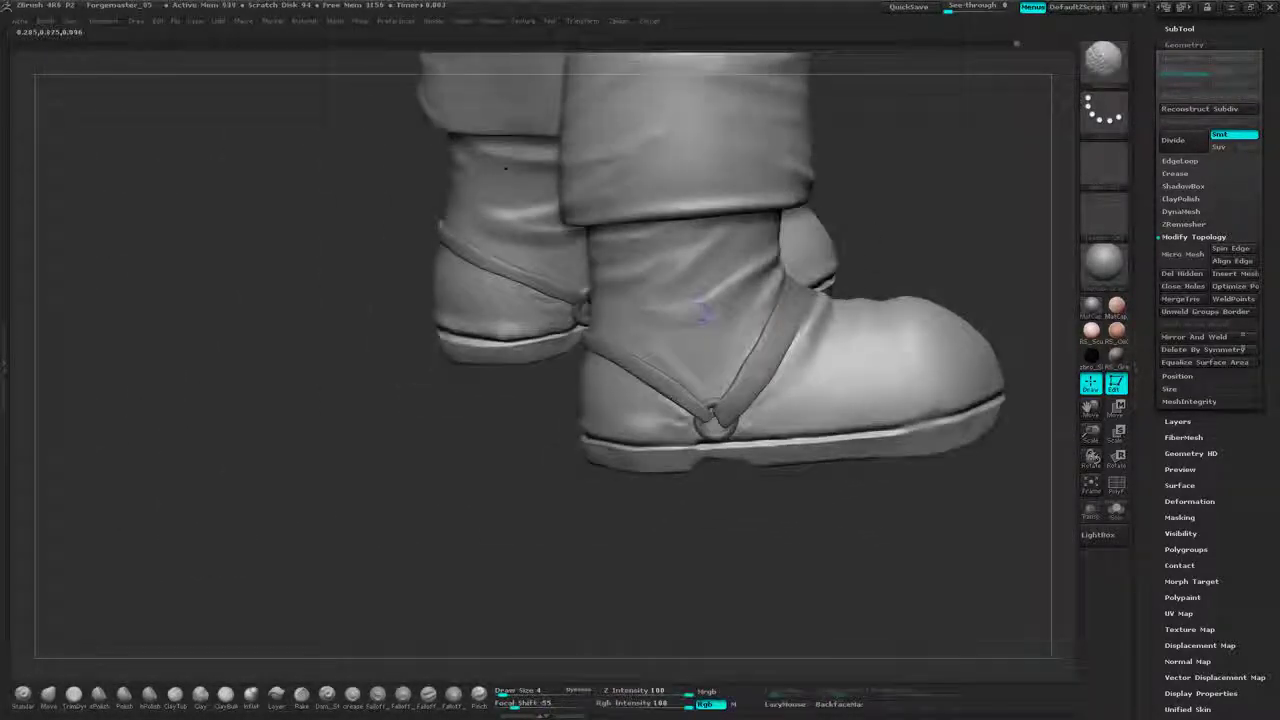
- Add subtle creases to the outer heels beside the strap rings and just above the soles, and smooth them
left_click_drag(958, 197, 848, 205)
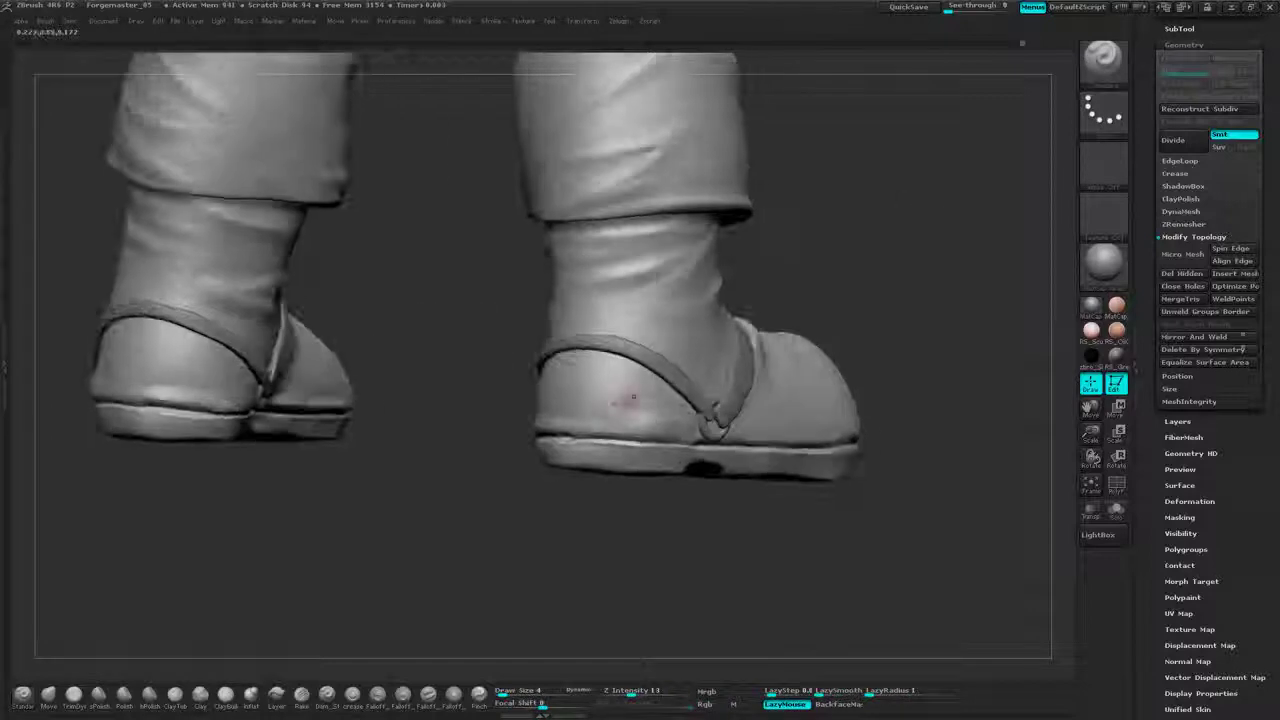
mouse_move(623, 403)
left_mouse_down()
mouse_move(541, 424)
mouse_move(560, 421)
left_mouse_up()
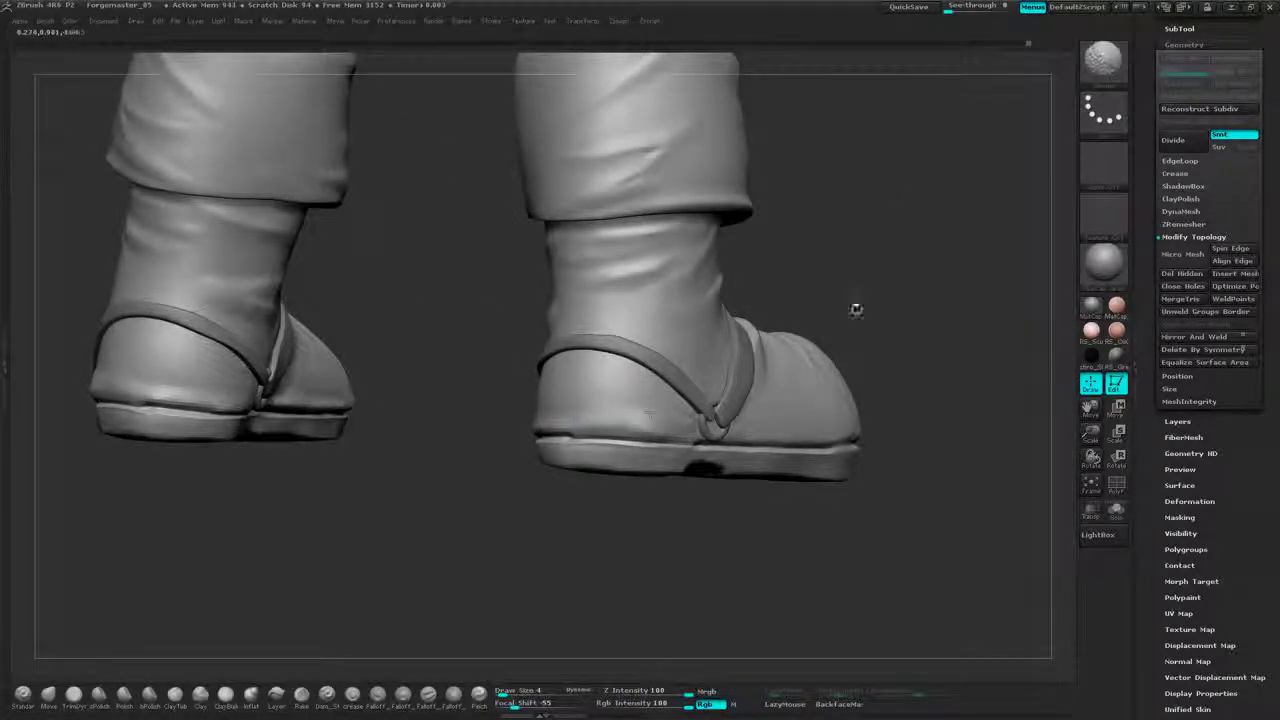
left_click_drag(856, 310, 950, 306)
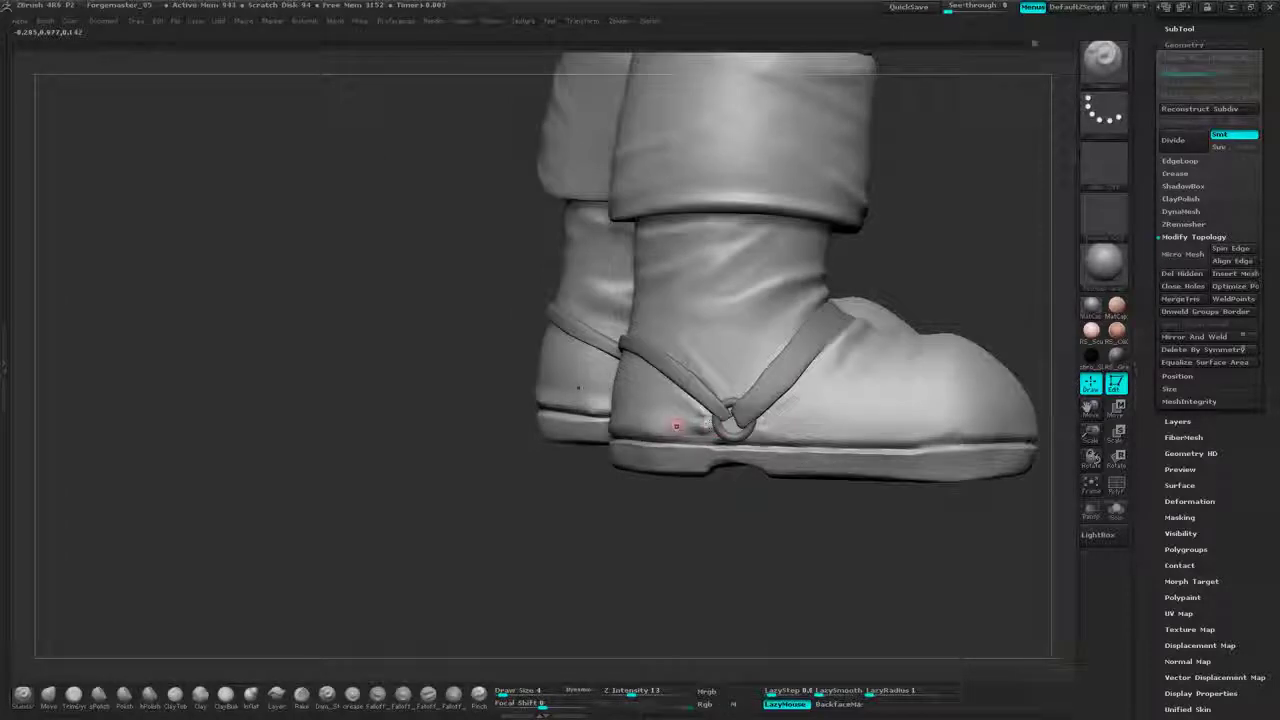
left_click_drag(613, 424, 688, 431, "shift")
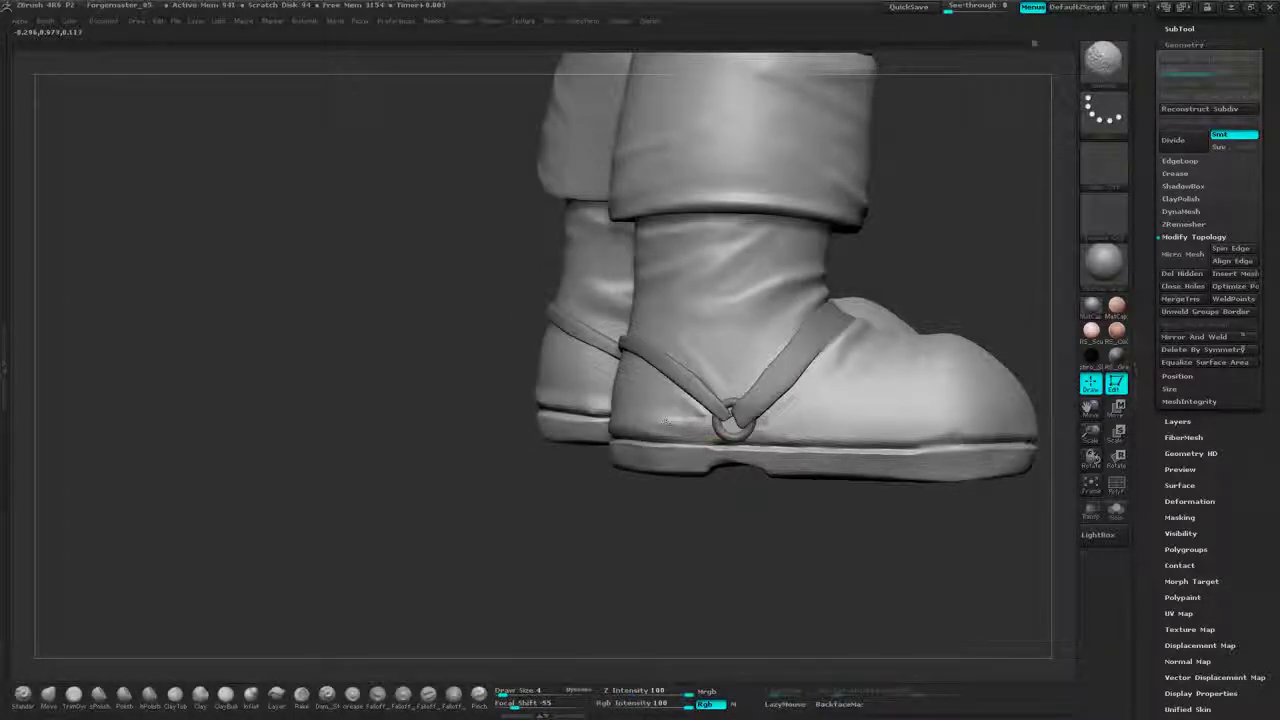
mouse_move(806, 423)
left_mouse_down()
mouse_move(758, 431)
mouse_move(846, 431)
mouse_move(788, 423)
left_mouse_up()
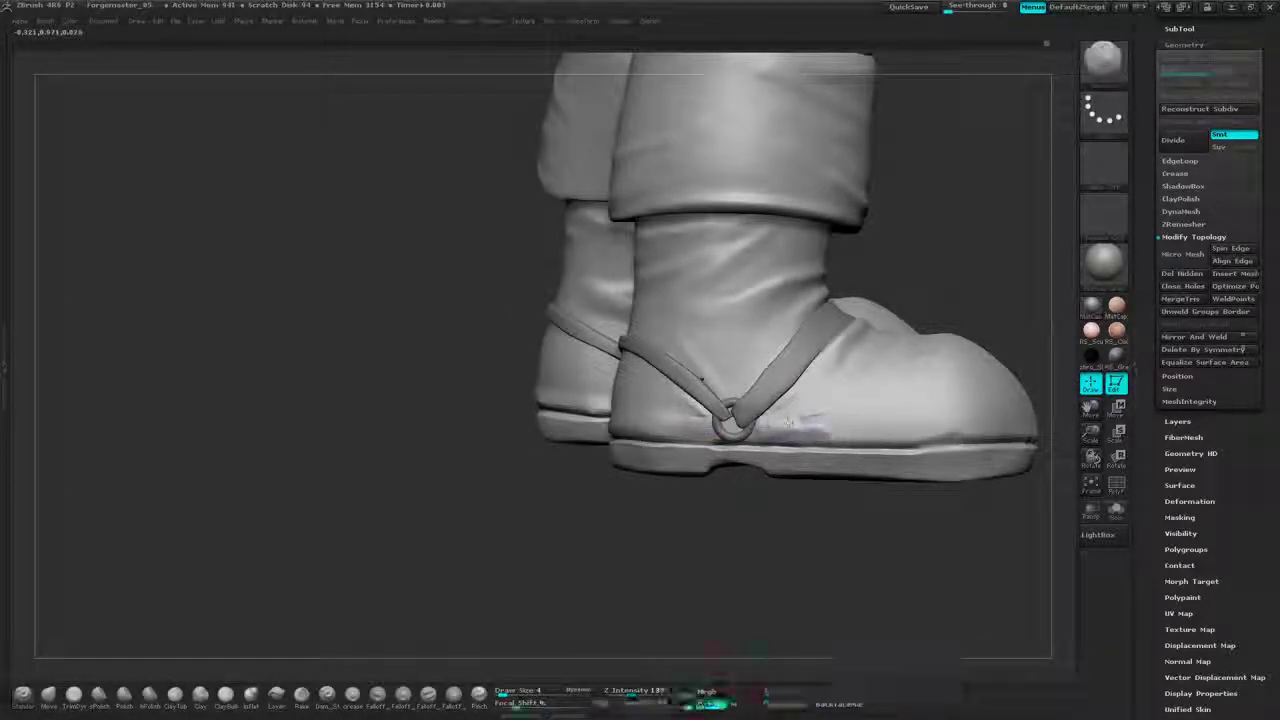
- Sculpt small creases along the front straps near the rings on the sides of the feet, and soften them
mouse_move(977, 249)
left_mouse_down()
mouse_move(865, 258)
mouse_move(858, 302)
left_mouse_up()
left_click_drag(651, 428, 728, 362)
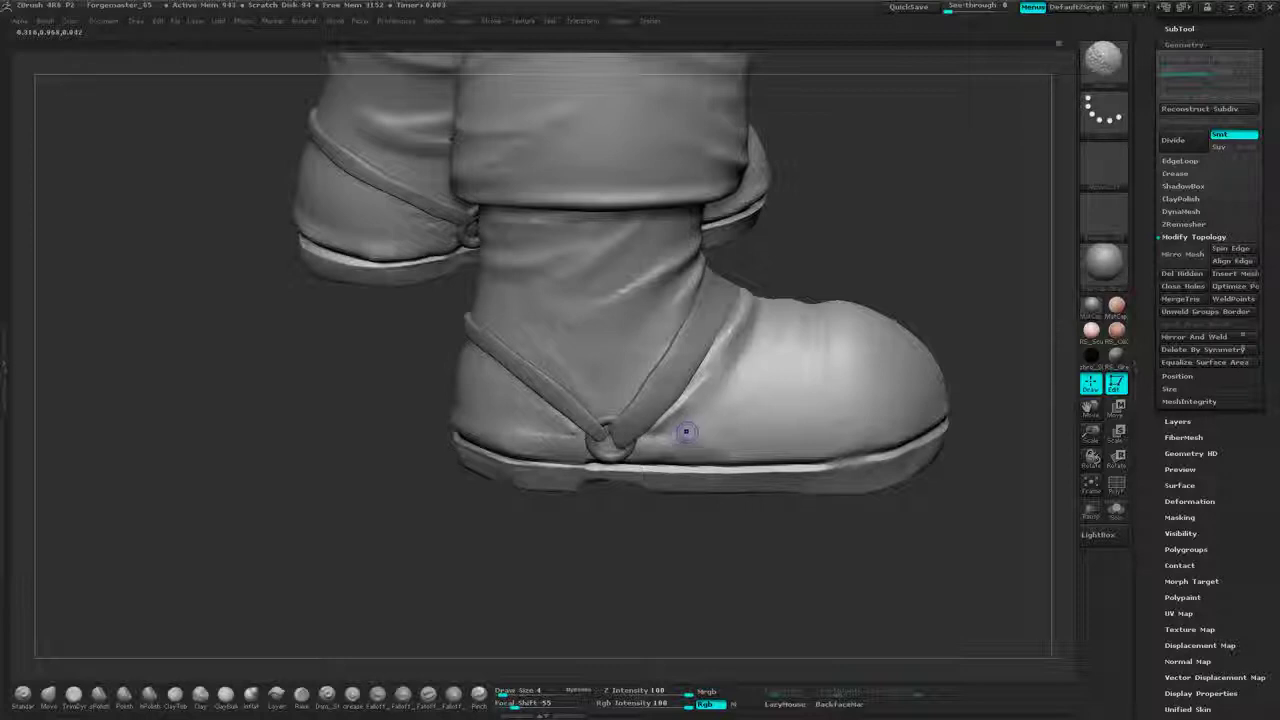
mouse_move(686, 432)
left_mouse_down("shift")
mouse_move(743, 408)
mouse_move(690, 440)
left_mouse_up("shift")
mouse_move(909, 301)
left_mouse_down()
mouse_move(925, 301)
mouse_move(915, 282)
left_mouse_up()
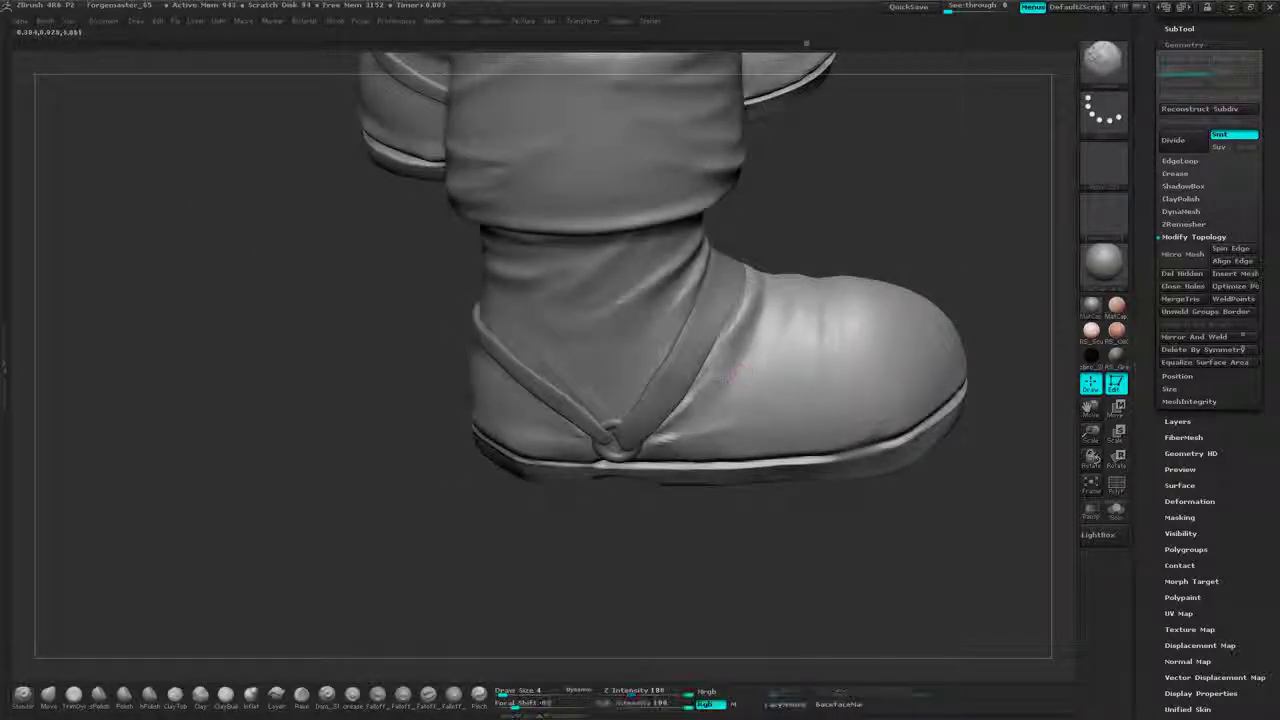
left_click_drag(690, 432, 711, 389, "shift")
- Touch up the wrinkles on the front of the folded cuffs with the Standard brush and smooth them
mouse_move(946, 237)
left_mouse_down("alt")
mouse_move(932, 205)
mouse_move(873, 405)
left_mouse_up("alt")
mouse_move(1000, 335)
left_mouse_down()
mouse_move(907, 331)
mouse_move(898, 297)
mouse_move(778, 312)
left_mouse_up()
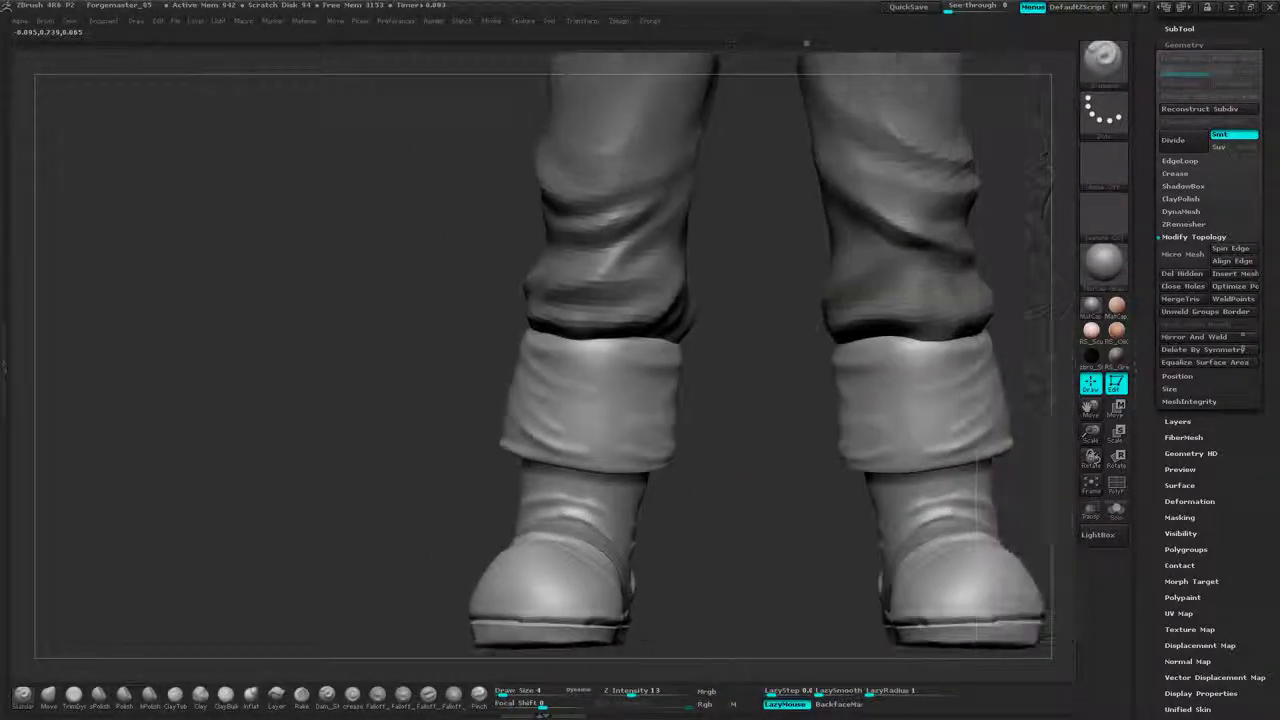
mouse_move(745, 430)
left_mouse_down("alt")
mouse_move(728, 396)
mouse_move(735, 428)
mouse_move(766, 458)
left_mouse_up("alt")
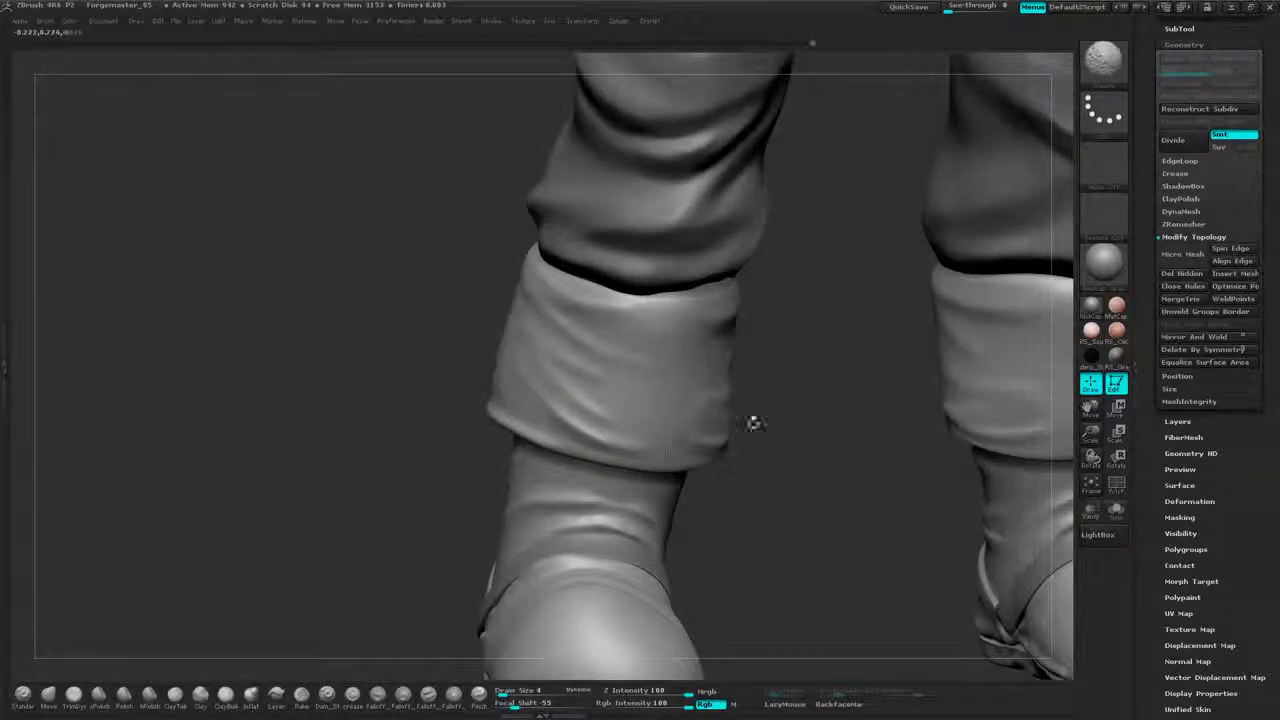
left_click_drag(785, 415, 870, 318, "shift")
mouse_move(975, 299)
left_mouse_down("alt")
mouse_move(869, 274)
mouse_move(893, 281)
mouse_move(825, 285)
mouse_move(822, 230)
mouse_move(840, 306)
mouse_move(972, 306)
left_mouse_up("alt")
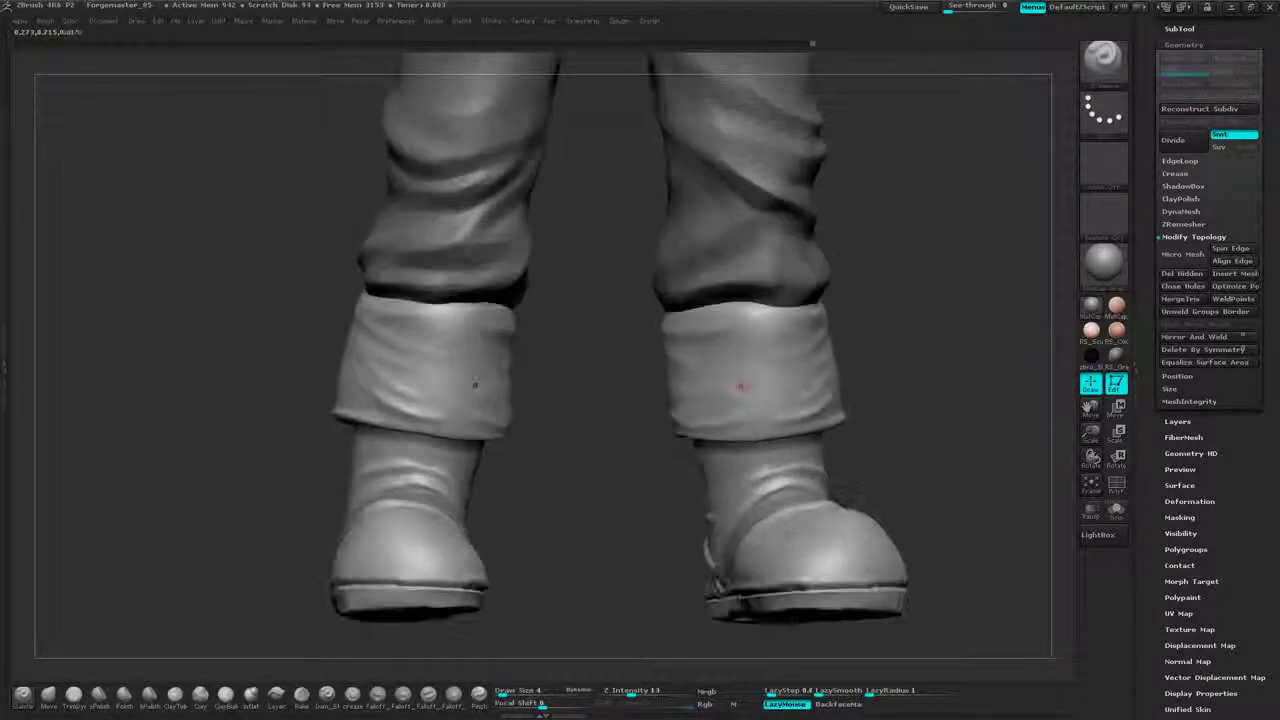
mouse_move(864, 328)
left_mouse_down()
mouse_move(860, 345)
mouse_move(912, 313)
mouse_move(860, 316)
left_mouse_up()
- Increase the draw size to 45 and smooth the wrinkles all around the folded cuffs
key("space")
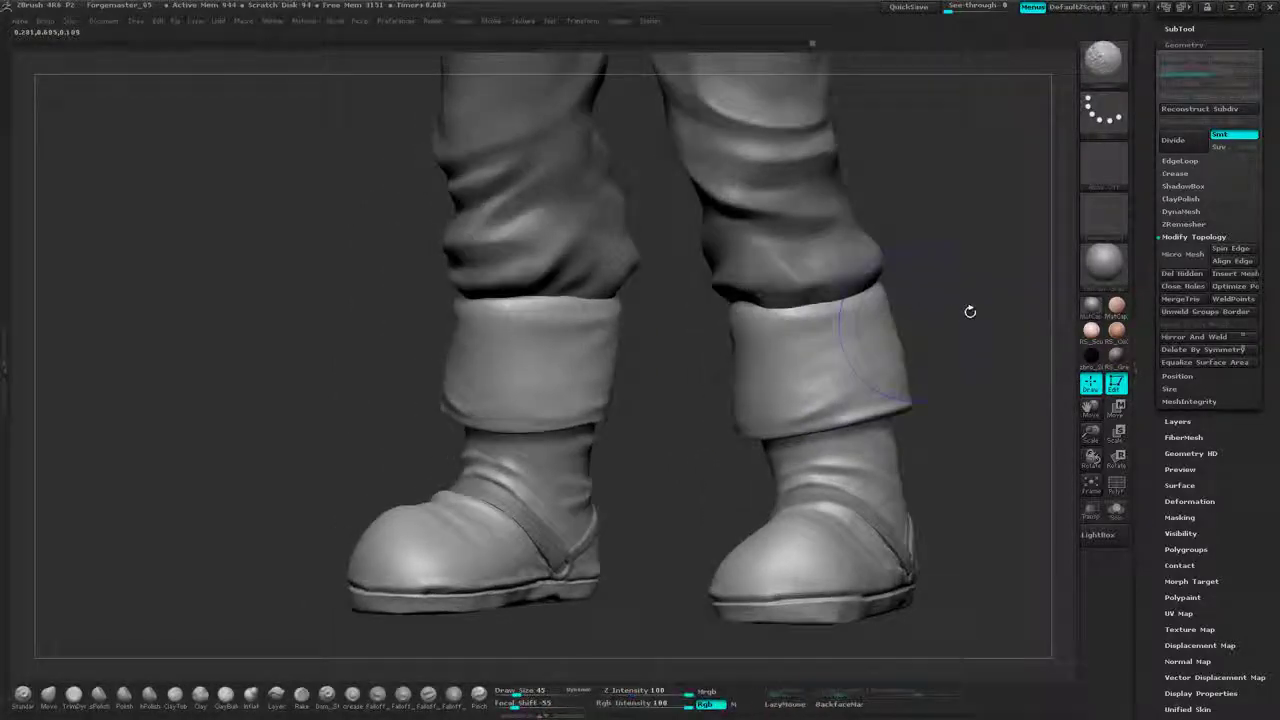
left_click_drag(970, 311, 790, 308)
left_click_drag(947, 308, 925, 345, "shift")
mouse_move(1020, 305)
left_mouse_down()
mouse_move(889, 303)
mouse_move(829, 330)
left_mouse_up()
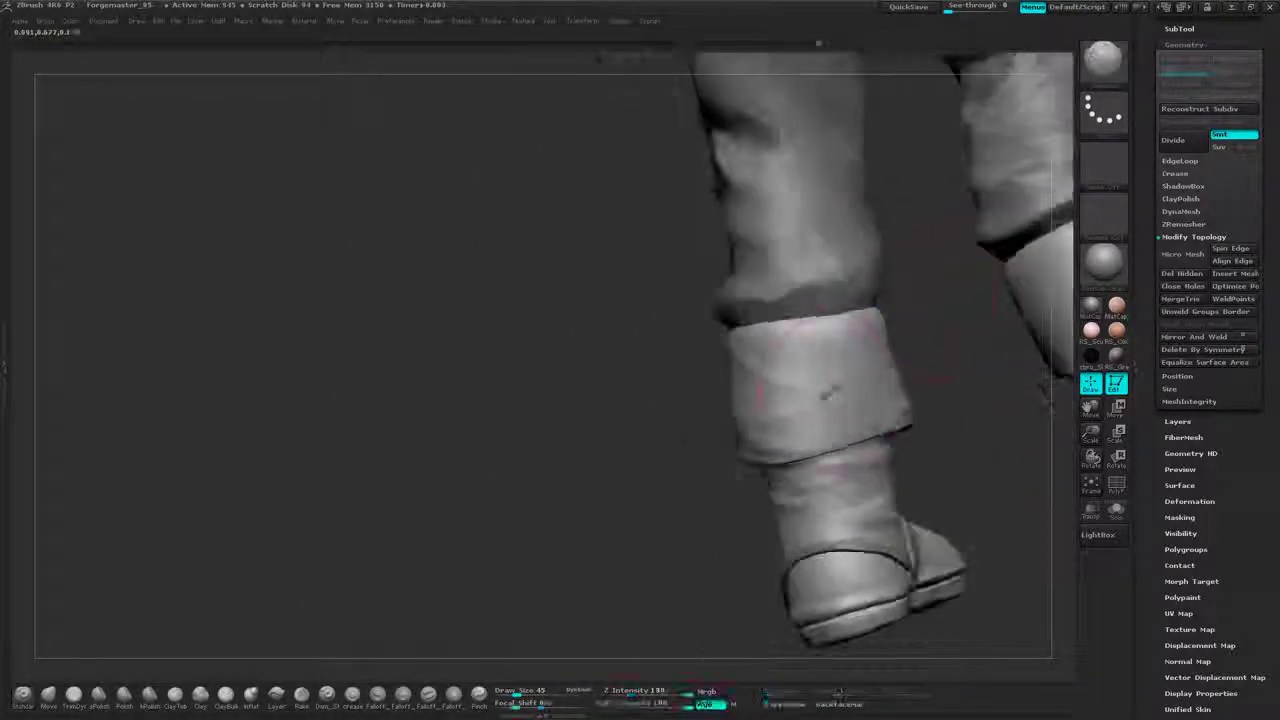
left_click_drag(829, 391, 865, 335, "shift")
mouse_move(960, 330)
left_mouse_down()
mouse_move(1030, 327)
mouse_move(1043, 300)
mouse_move(835, 388)
left_mouse_up()
left_click_drag(971, 387, 732, 397)
left_click_drag(1010, 402, 880, 445)
mouse_move(815, 558)
left_mouse_down("alt")
mouse_move(684, 437)
mouse_move(710, 408)
left_mouse_up("alt")
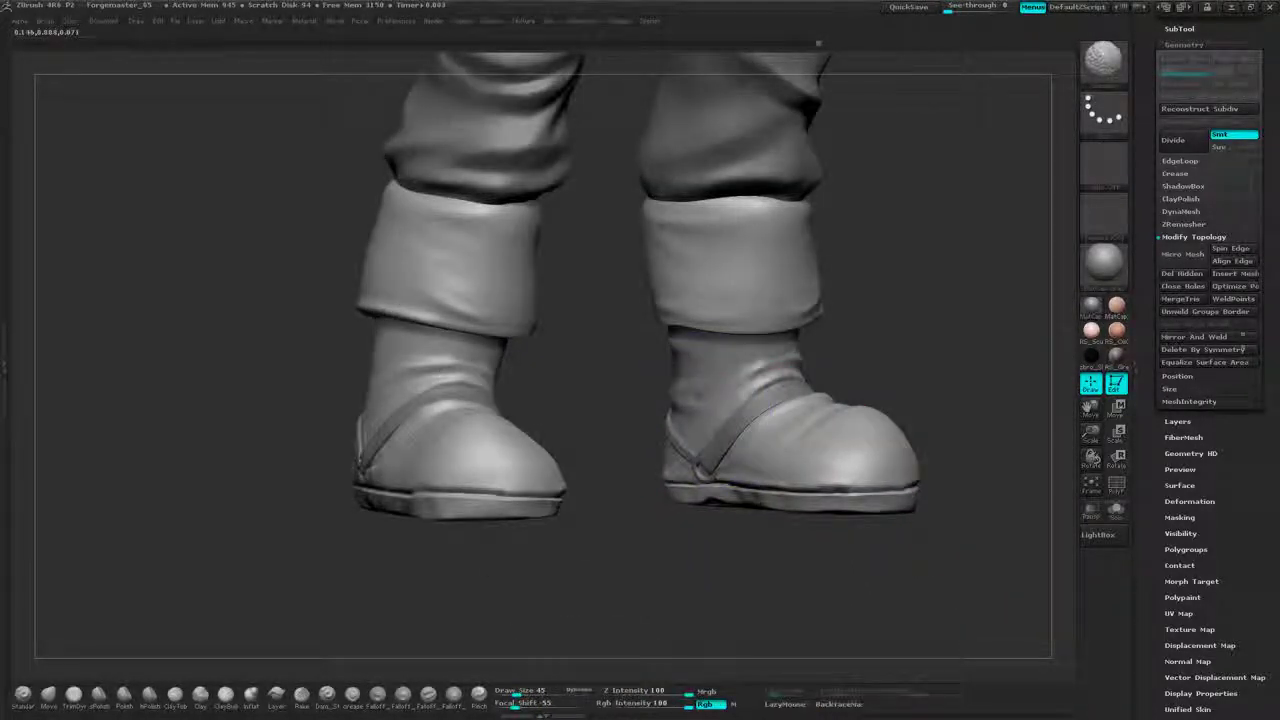
- Lightly smooth the ankle folds and the feet around the straps with the large brush
mouse_move(888, 353)
left_mouse_down()
mouse_move(830, 425)
mouse_move(702, 396)
left_mouse_up()
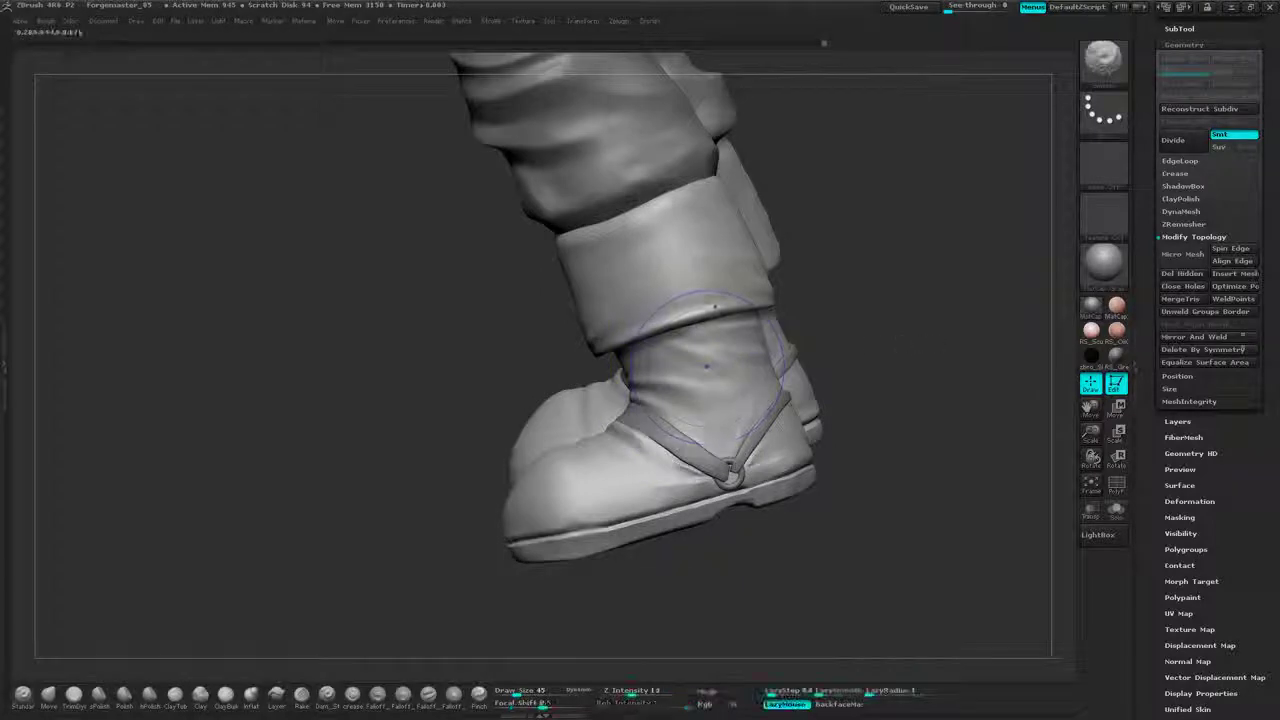
left_click_drag(890, 420, 800, 408)
left_click_drag(718, 450, 690, 455, "shift")
mouse_move(902, 508)
left_mouse_down()
mouse_move(680, 480)
mouse_move(590, 490)
left_mouse_up()
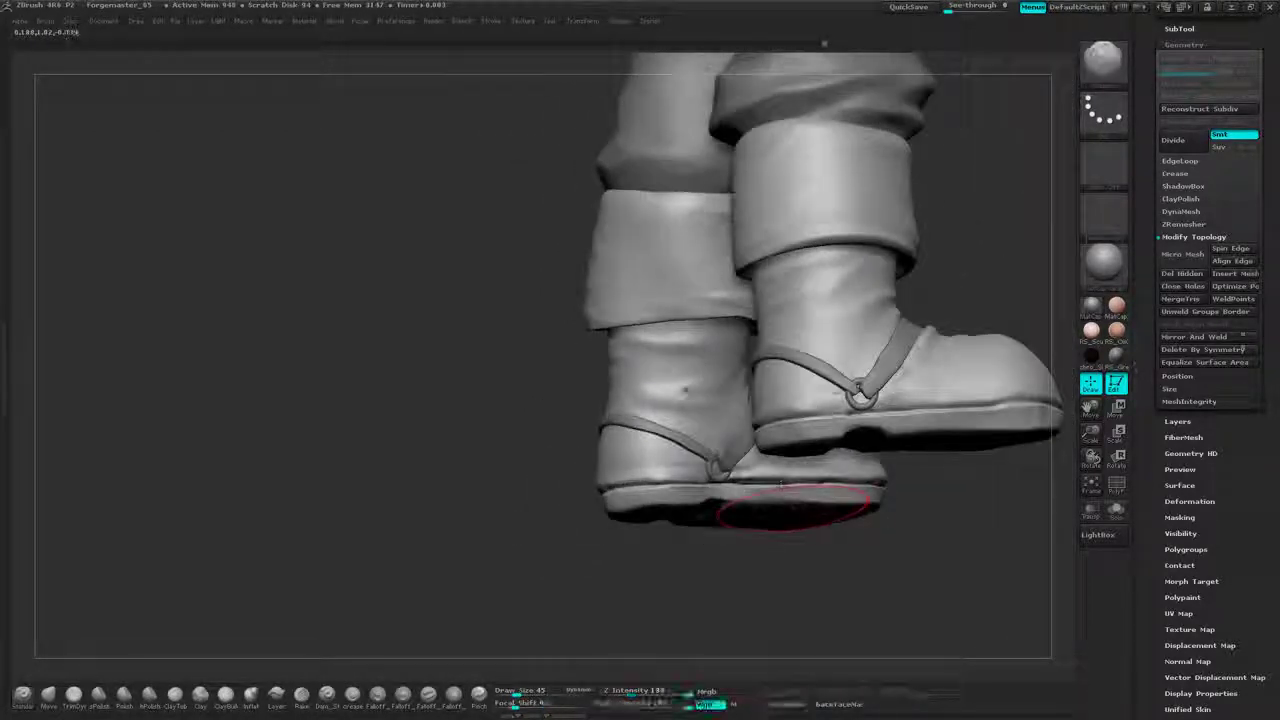
left_click_drag(920, 560, 832, 660, "shift")
- Reduce the draw size and smooth the back and sides of the folded cuffs
mouse_move(985, 284)
left_mouse_down("alt")
mouse_move(895, 290)
mouse_move(850, 330)
mouse_move(910, 328)
mouse_move(838, 290)
mouse_move(836, 248)
left_mouse_up("alt")
mouse_move(817, 406)
left_mouse_down()
mouse_move(797, 414)
mouse_move(798, 462)
mouse_move(746, 418)
left_mouse_up()
key("space")
left_click_drag(606, 426, 594, 426)
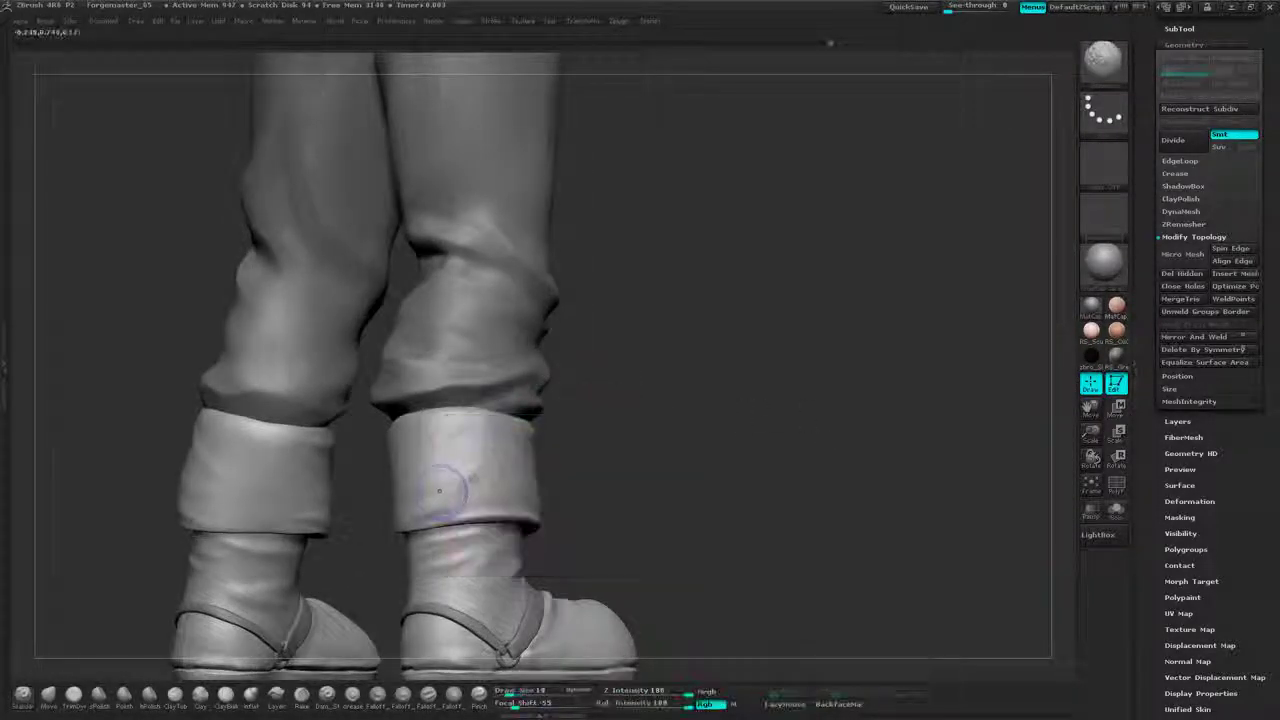
left_click_drag(439, 491, 480, 463, "shift")
- Make the Gloves the active subtool and check the whole figure from the front and at an angle
left_click_drag(840, 480, 792, 482)
mouse_move(792, 482)
left_mouse_down("alt")
mouse_move(792, 398)
mouse_move(786, 428)
mouse_move(818, 363)
mouse_move(823, 309)
mouse_move(783, 398)
mouse_move(828, 382)
mouse_move(851, 311)
mouse_move(886, 299)
mouse_move(889, 318)
mouse_move(893, 240)
left_mouse_up("alt")
mouse_move(880, 332)
left_mouse_down("alt")
mouse_move(825, 392)
mouse_move(689, 474)
mouse_move(830, 310)
mouse_move(851, 474)
mouse_move(834, 349)
mouse_move(930, 320)
mouse_move(1015, 267)
mouse_move(994, 283)
mouse_move(863, 297)
mouse_move(836, 272)
mouse_move(848, 297)
mouse_move(830, 235)
mouse_move(857, 330)
left_mouse_up("alt")
left_click_drag(884, 279, 887, 224)
left_click(869, 265, "alt")
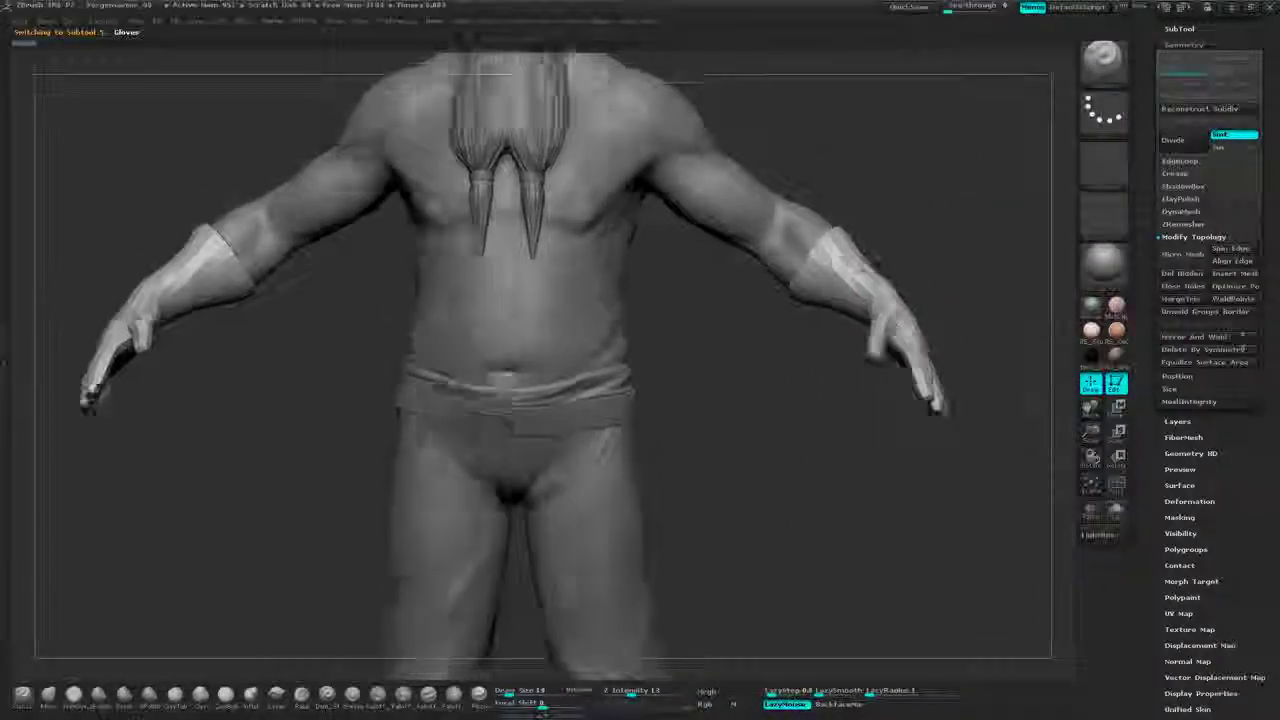
left_click_drag(880, 382, 815, 385)
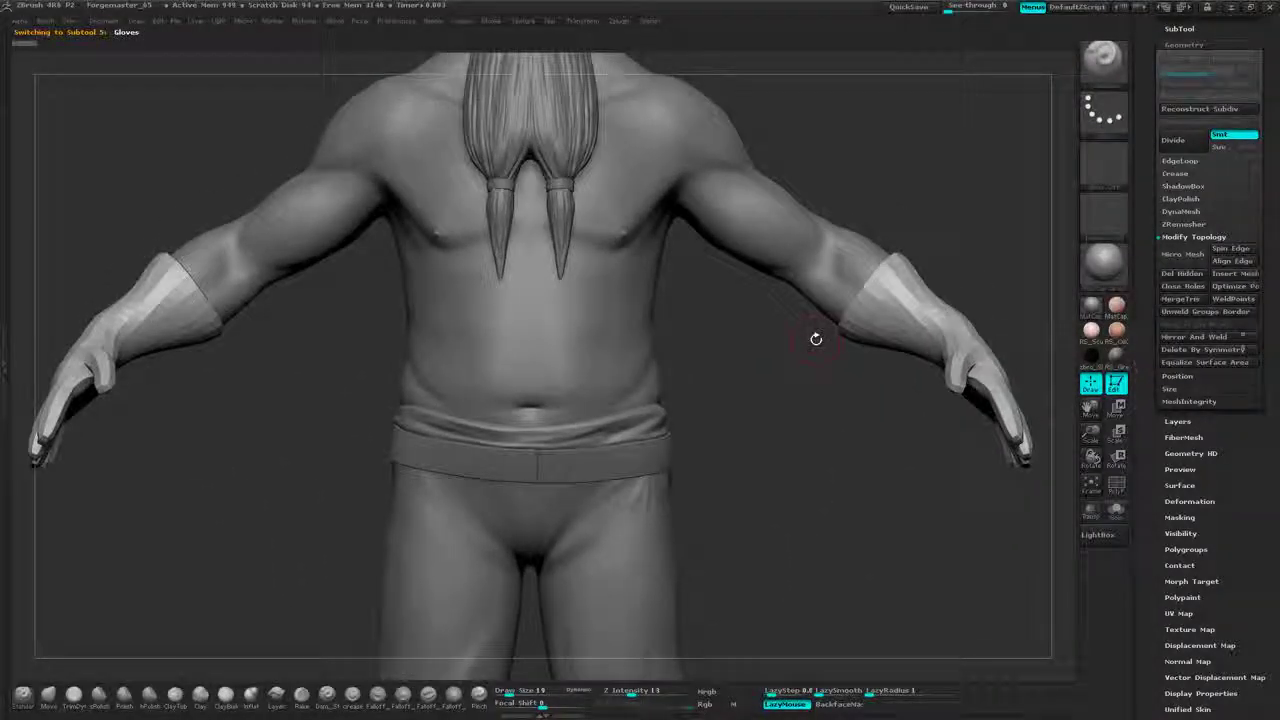
left_click_drag(814, 337, 841, 267)
left_click_drag(851, 420, 941, 204, "alt")
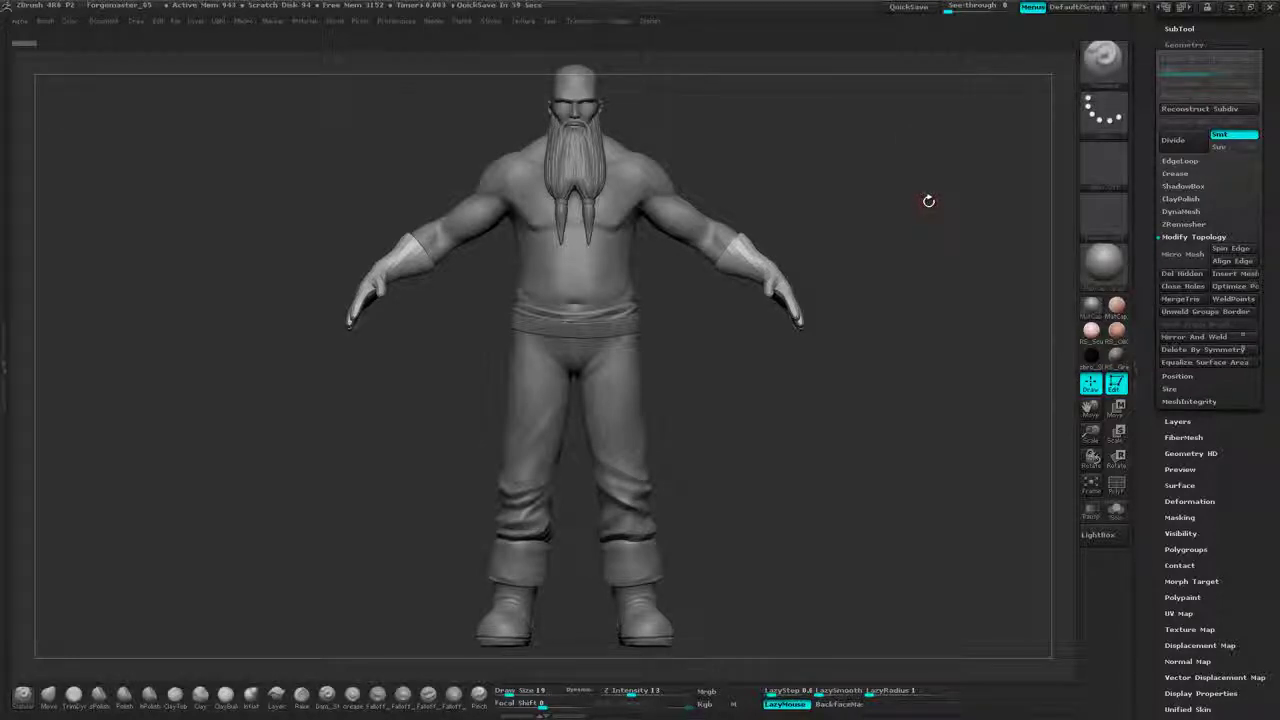
mouse_move(872, 151)
left_mouse_down()
mouse_move(851, 126)
mouse_move(840, 184)
mouse_move(874, 206)
mouse_move(880, 172)
left_mouse_up()
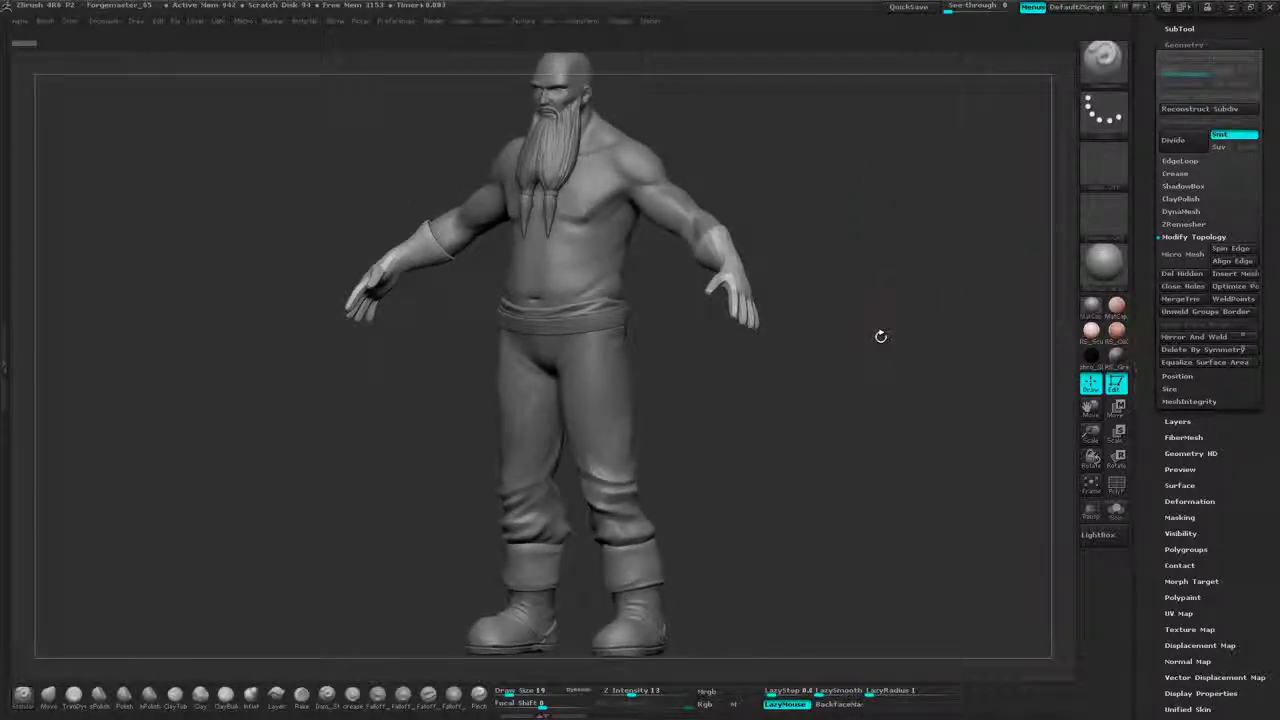